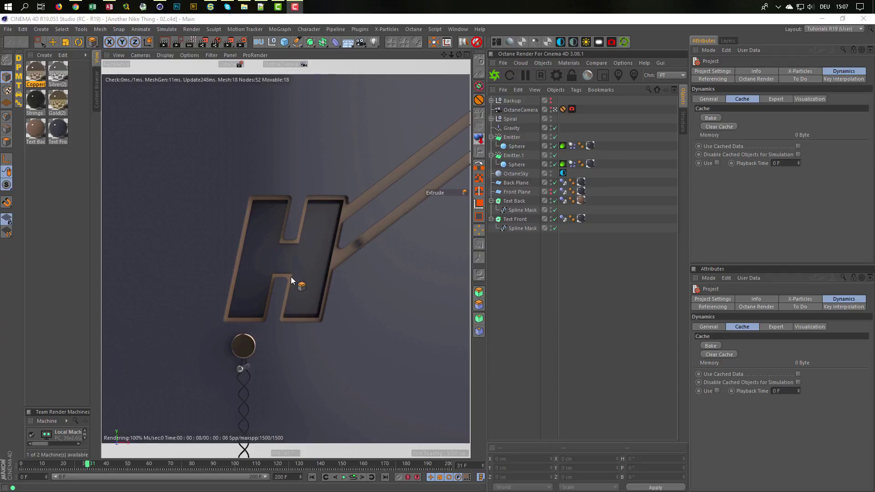
- Pause the live render and examine the finished Nike.gif reference, looking over the H cutout, the wound wheels and the hanging string
{"action": "left_click", "coordinate": [537, 76]}
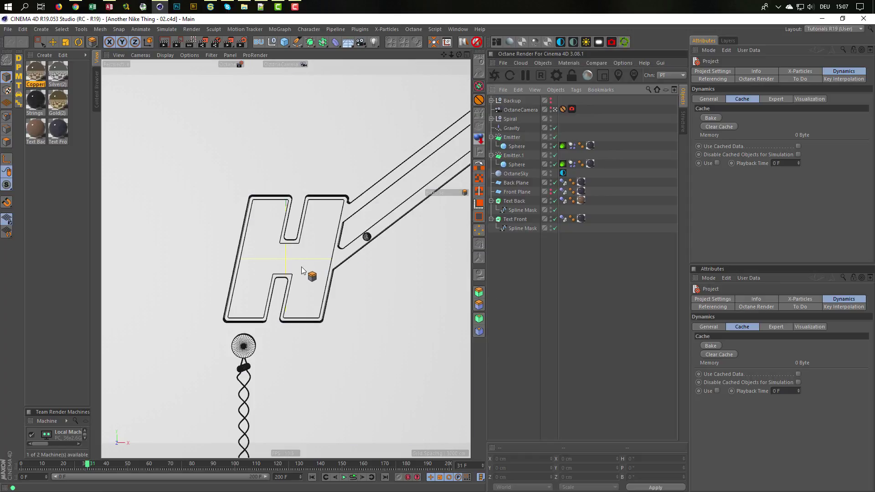
{"action": "key", "text": "shift+F6"}
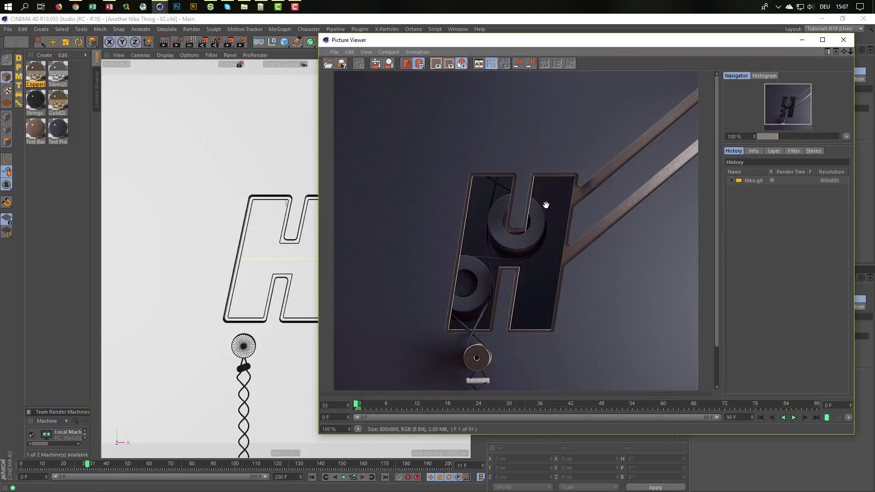
{"action": "left_click_drag", "start_coordinate": [439, 262], "coordinate": [449, 192]}
{"action": "mouse_move", "coordinate": [581, 263]}
{"action": "left_mouse_down"}
{"action": "mouse_move", "coordinate": [576, 308]}
{"action": "mouse_move", "coordinate": [582, 255]}
{"action": "left_mouse_up"}
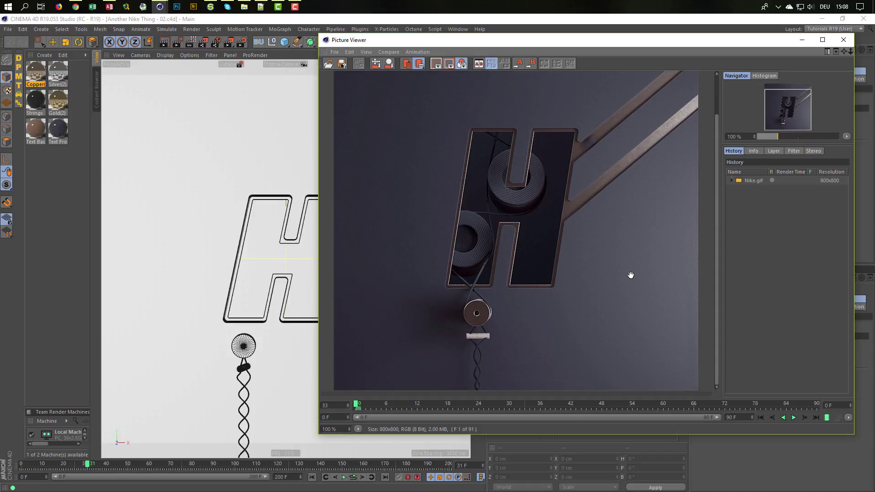
{"action": "left_click_drag", "start_coordinate": [594, 327], "coordinate": [594, 288]}
{"action": "left_click_drag", "start_coordinate": [408, 293], "coordinate": [405, 315]}
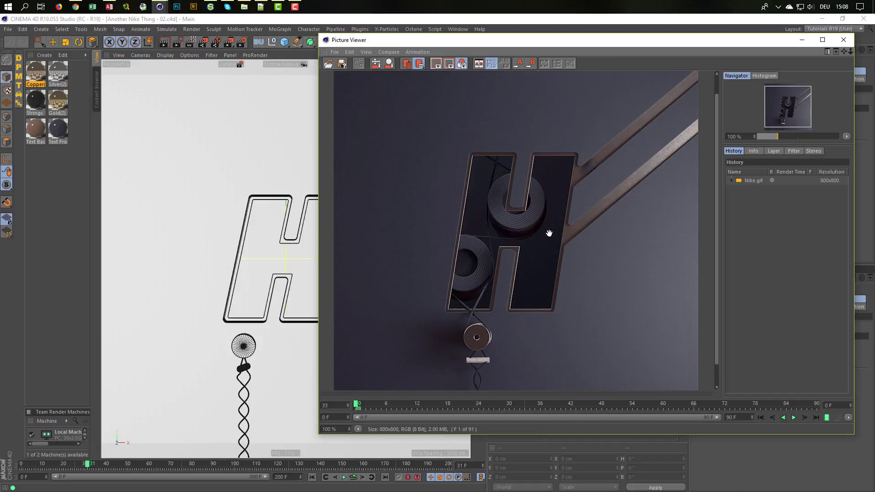
{"action": "left_click_drag", "start_coordinate": [589, 303], "coordinate": [593, 275]}
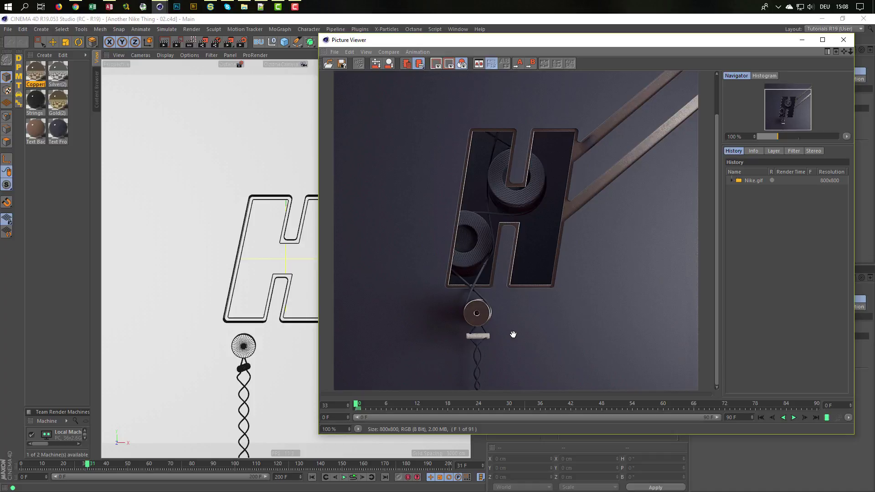
{"action": "left_click", "coordinate": [843, 40]}
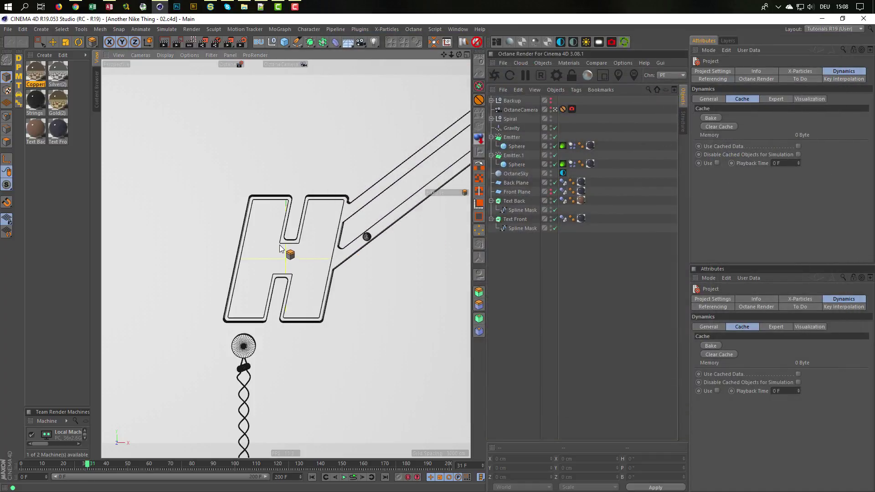
- Add a cylinder primitive to the scene, working in the front view framed on the H shape
{"action": "middle_click", "coordinate": [260, 185]}
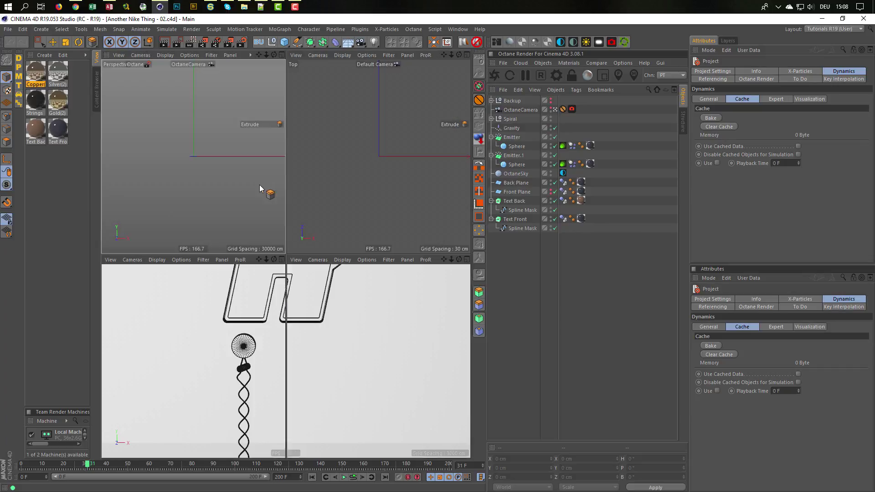
{"action": "middle_click", "coordinate": [359, 179]}
{"action": "middle_click", "coordinate": [360, 180]}
{"action": "middle_click", "coordinate": [353, 294]}
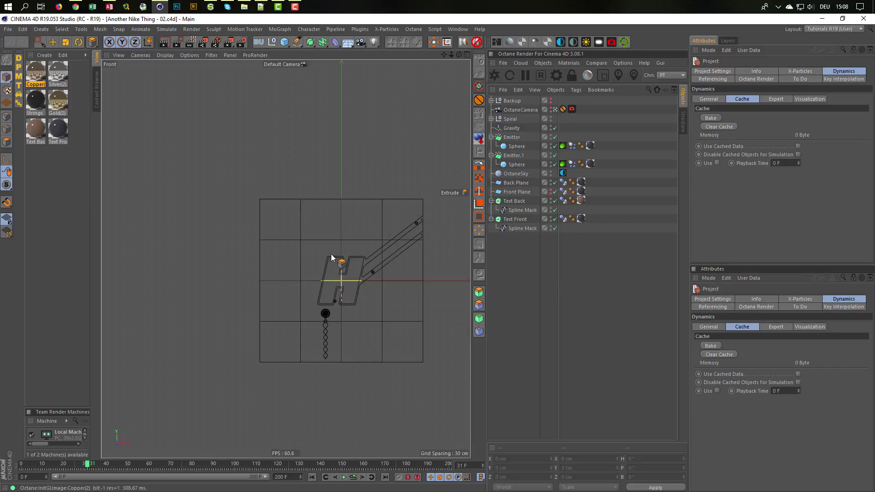
{"action": "right_click_drag", "start_coordinate": [363, 281], "coordinate": [392, 279], "text": "alt"}
{"action": "middle_click_drag", "start_coordinate": [386, 276], "coordinate": [365, 234], "text": "alt"}
{"action": "right_click_drag", "start_coordinate": [358, 234], "coordinate": [366, 234], "text": "alt"}
{"action": "middle_click_drag", "start_coordinate": [365, 233], "coordinate": [362, 253], "text": "alt"}
{"action": "right_click_drag", "start_coordinate": [313, 235], "coordinate": [318, 233], "text": "alt"}
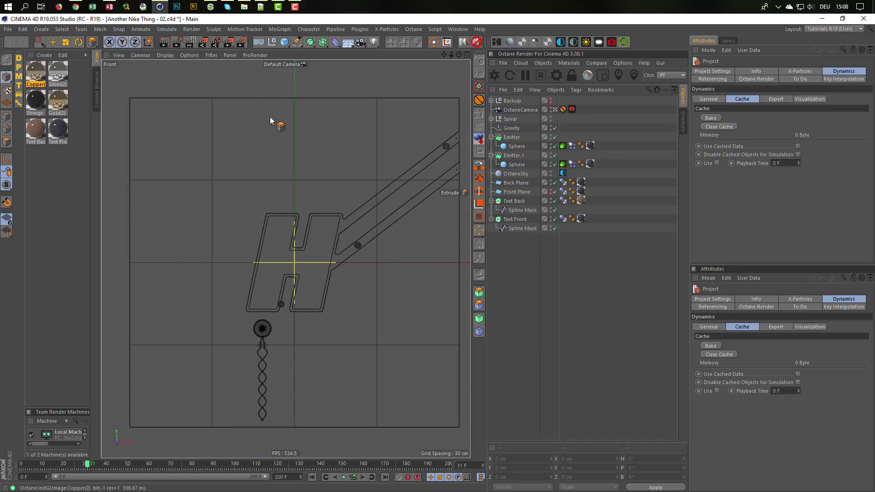
{"action": "left_click", "coordinate": [284, 41]}
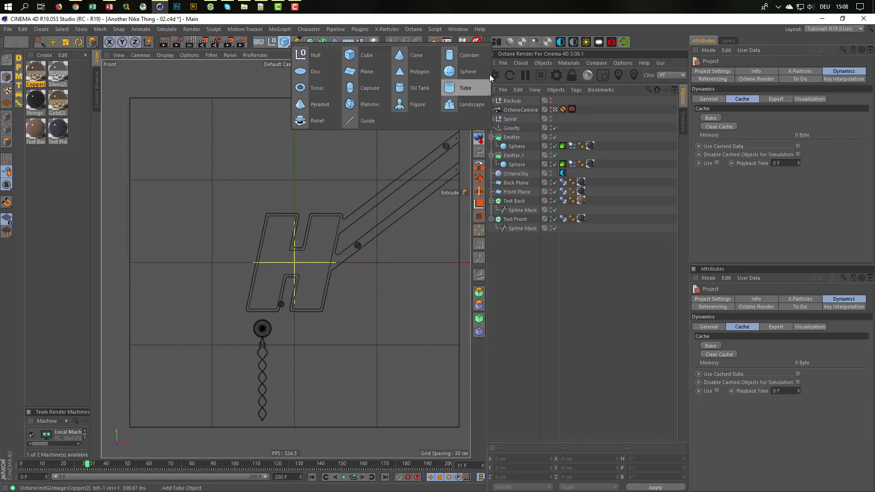
{"action": "left_click", "coordinate": [469, 55]}
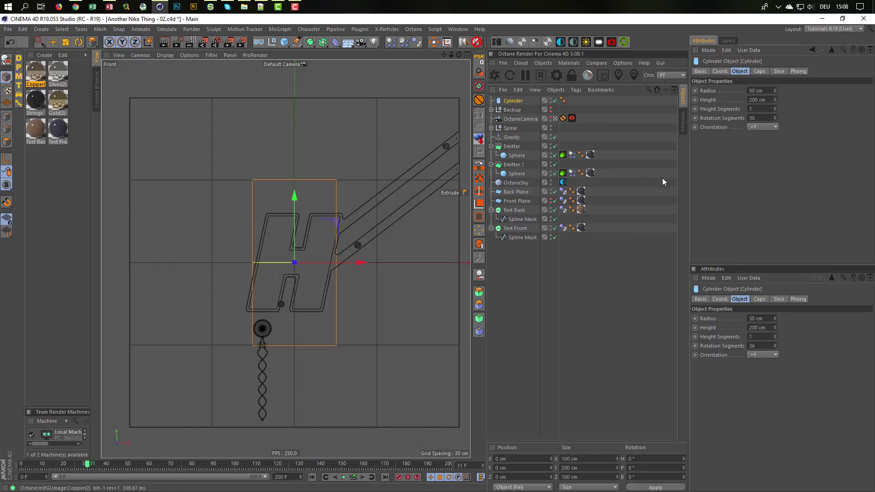
- Orient the cylinder along +Z and set its radius to 26 cm
{"action": "left_click", "coordinate": [775, 127]}
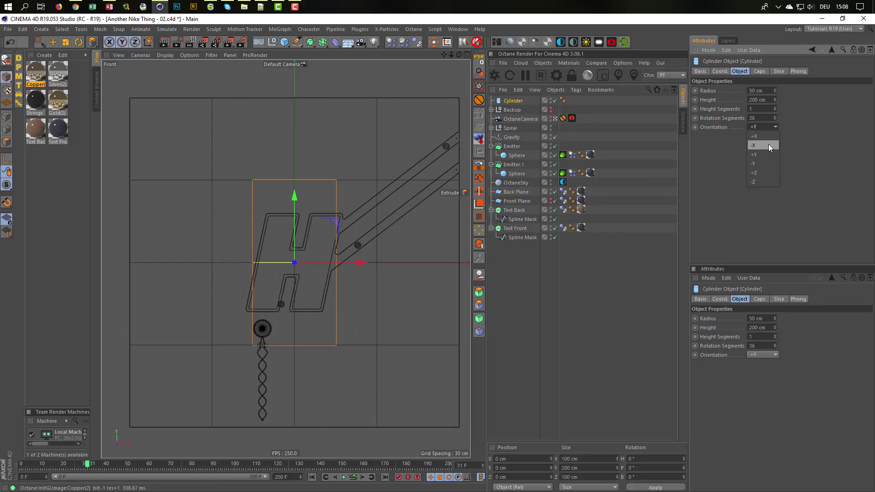
{"action": "left_click", "coordinate": [769, 135]}
{"action": "left_click", "coordinate": [766, 127]}
{"action": "left_click", "coordinate": [758, 173]}
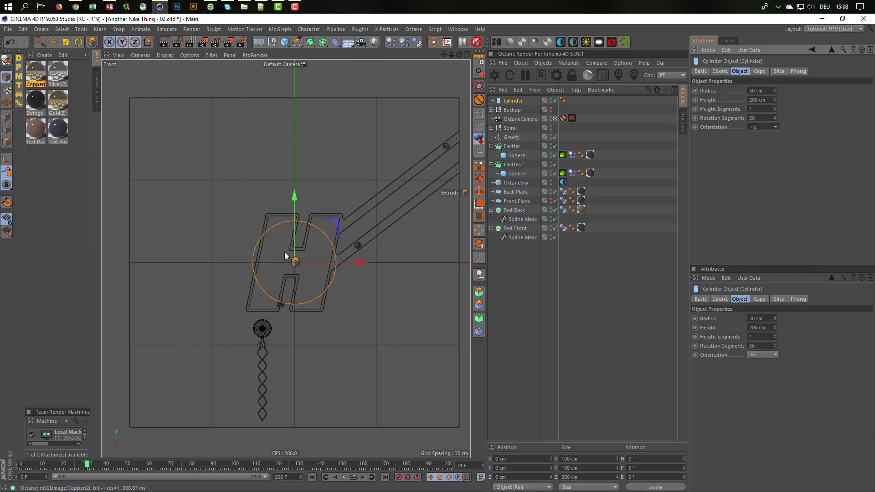
{"action": "scroll", "coordinate": [287, 253], "scroll_direction": "up", "scroll_amount": 3}
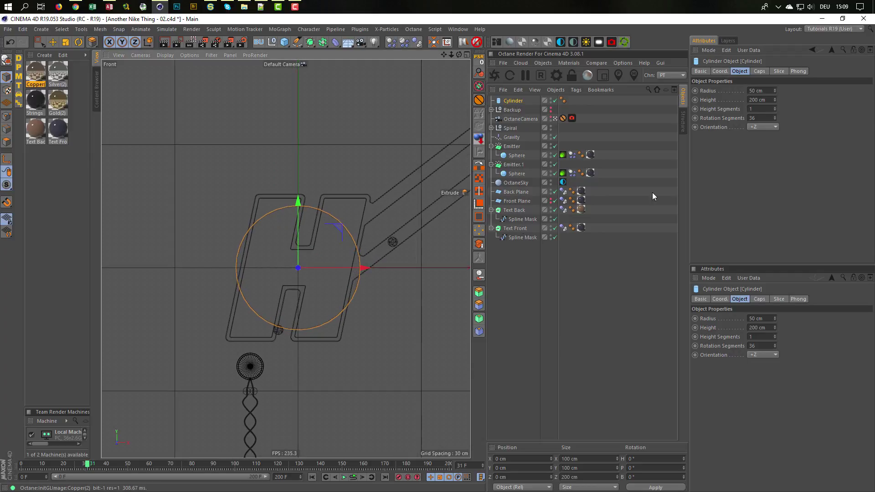
{"action": "left_click_drag", "start_coordinate": [776, 90], "coordinate": [729, 105]}
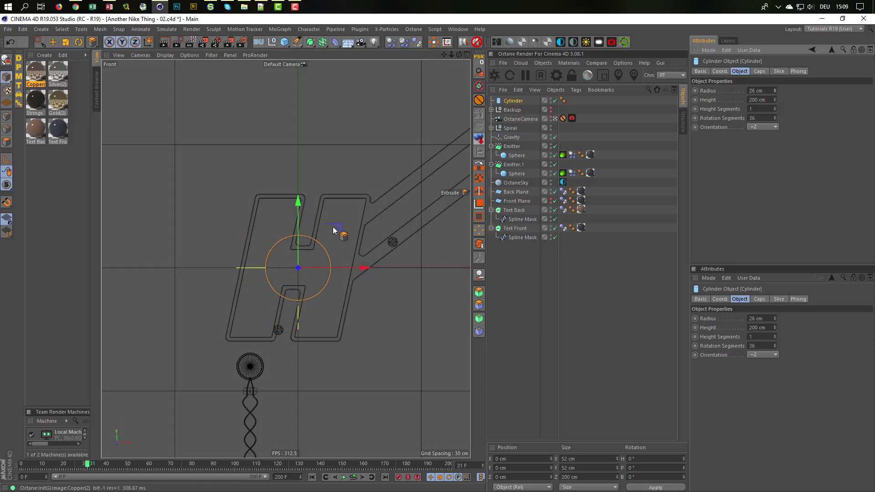
- Move the cylinder to about X -47, Y 86.5 cm above the H, and place a copy at about X 5.5, Y 25.5 cm
{"action": "left_click_drag", "start_coordinate": [333, 230], "coordinate": [281, 118]}
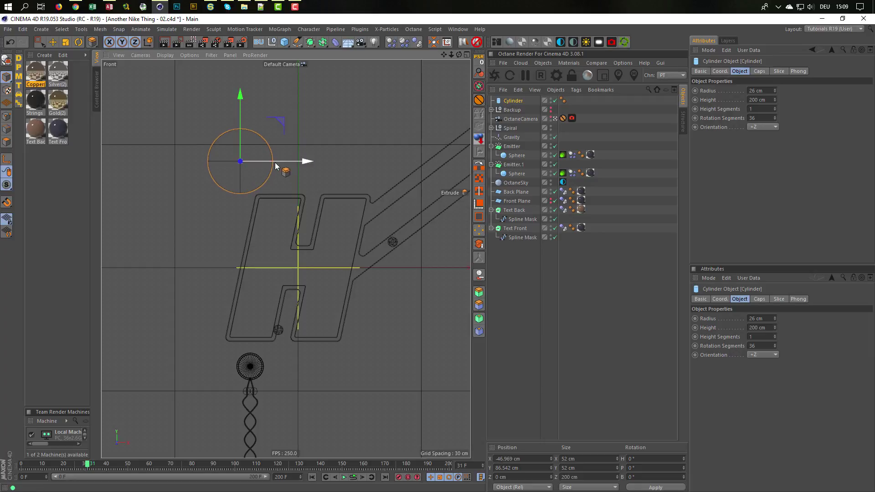
{"action": "left_click", "coordinate": [40, 43]}
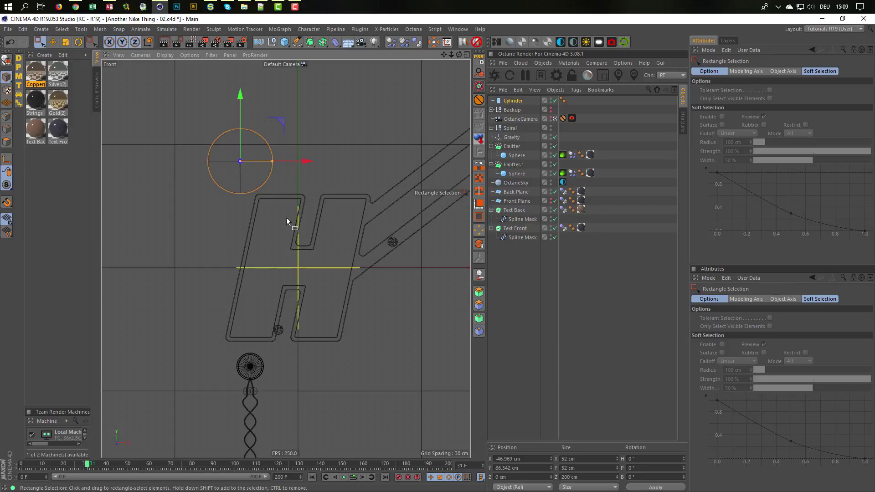
{"action": "left_click_drag", "start_coordinate": [278, 123], "coordinate": [342, 194]}
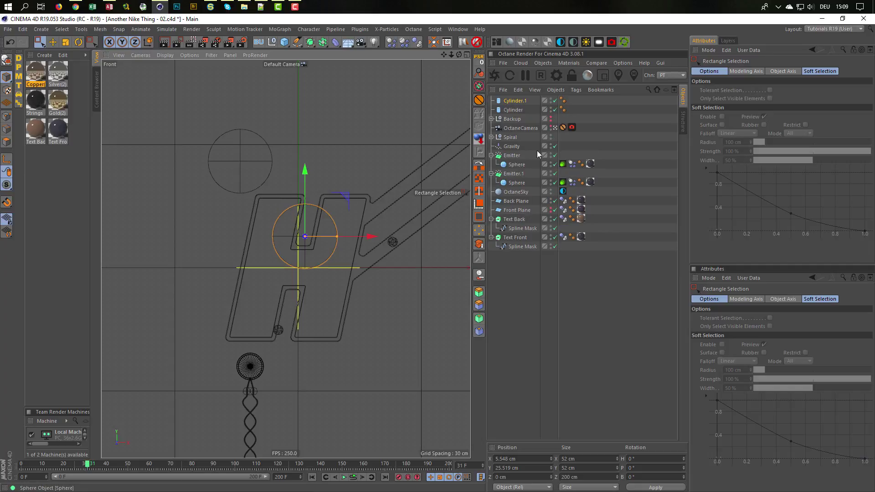
- Select both cylinders together and set their height to 20 cm
{"action": "left_click", "coordinate": [514, 109], "text": "ctrl"}
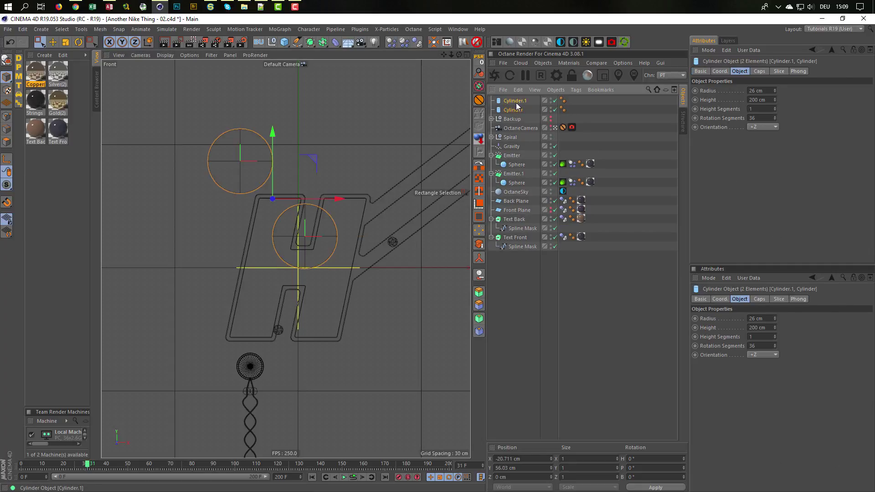
{"action": "left_click", "coordinate": [765, 100]}
{"action": "type", "text": "2"}
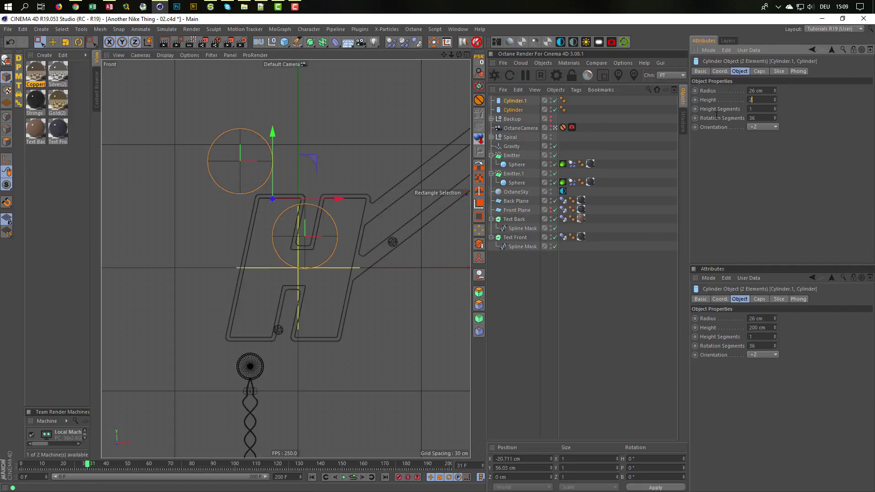
- Inspect both cylinders against the extruded text depth from the right side, and disable the two cylinders
{"action": "middle_click", "coordinate": [281, 228]}
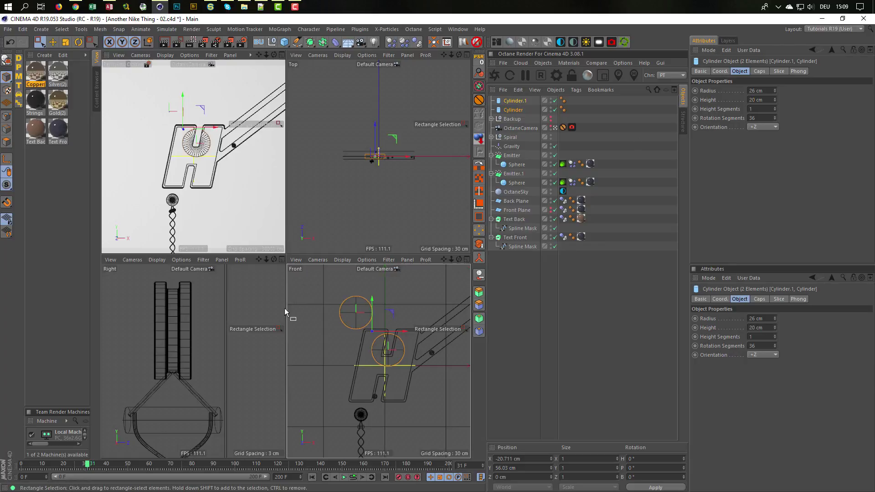
{"action": "middle_click", "coordinate": [253, 319]}
{"action": "right_click_drag", "start_coordinate": [351, 279], "coordinate": [258, 287], "text": "alt"}
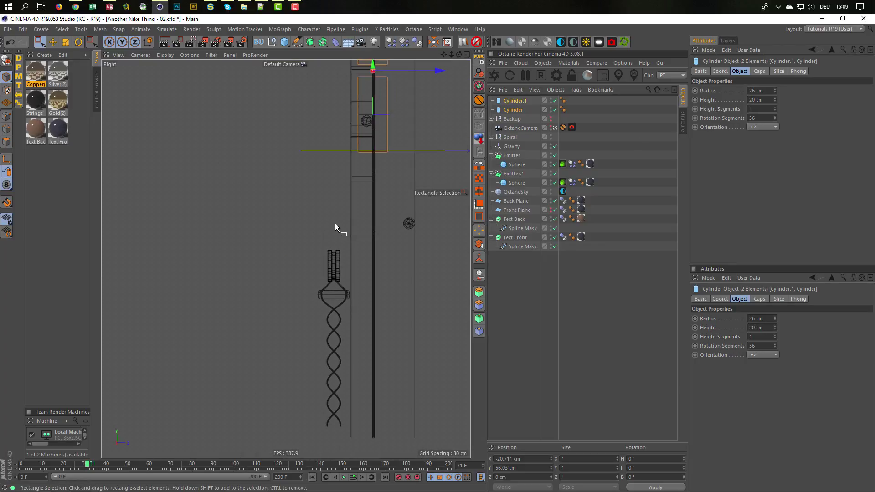
{"action": "middle_click_drag", "start_coordinate": [368, 157], "coordinate": [310, 352], "text": "alt"}
{"action": "right_click_drag", "start_coordinate": [300, 355], "coordinate": [376, 335], "text": "alt"}
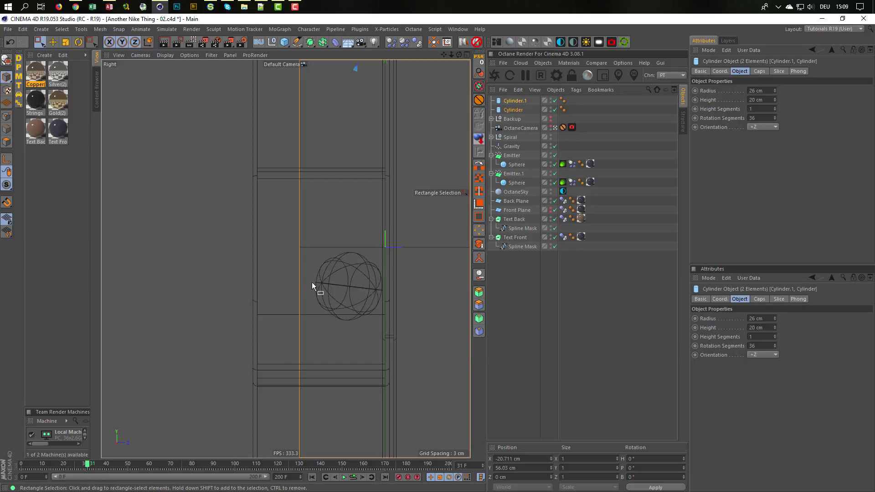
{"action": "right_click_drag", "start_coordinate": [312, 282], "coordinate": [227, 303], "text": "alt"}
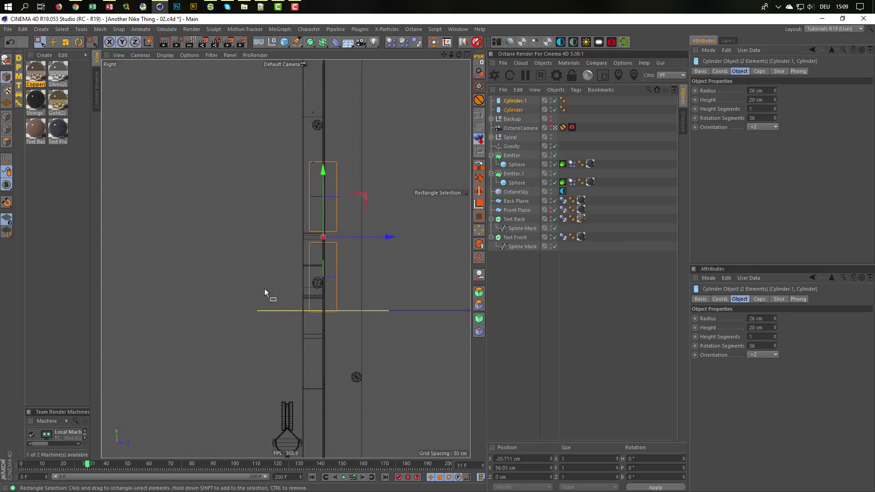
{"action": "left_click_drag", "start_coordinate": [555, 110], "coordinate": [555, 101]}
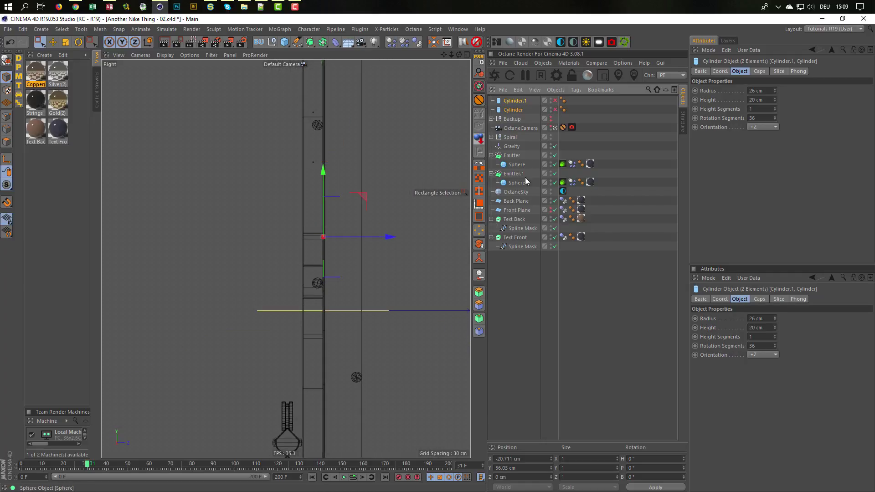
- Set the Z extrusion movement of the Text Front object to 8 cm
{"action": "middle_click", "coordinate": [402, 296]}
{"action": "middle_click", "coordinate": [235, 195]}
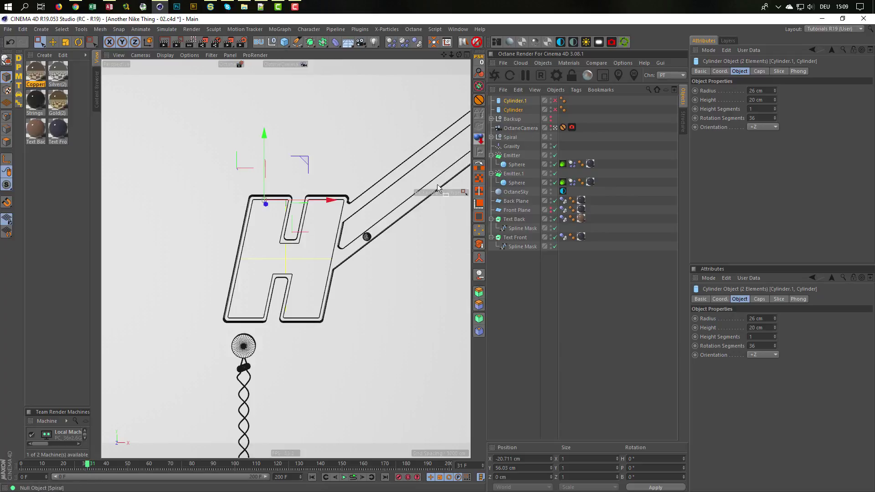
{"action": "middle_click", "coordinate": [392, 215]}
{"action": "middle_click", "coordinate": [252, 332]}
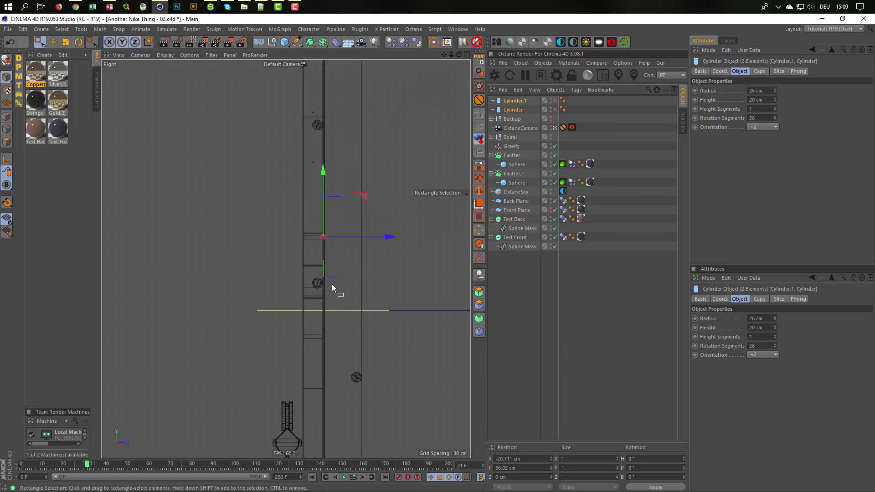
{"action": "scroll", "coordinate": [333, 284], "scroll_direction": "up", "scroll_amount": 3}
{"action": "left_click", "coordinate": [520, 237]}
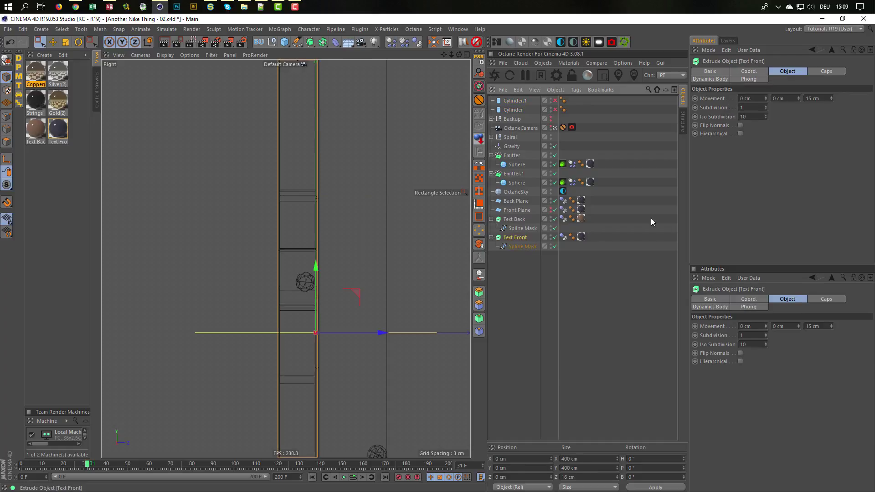
{"action": "left_click", "coordinate": [822, 100]}
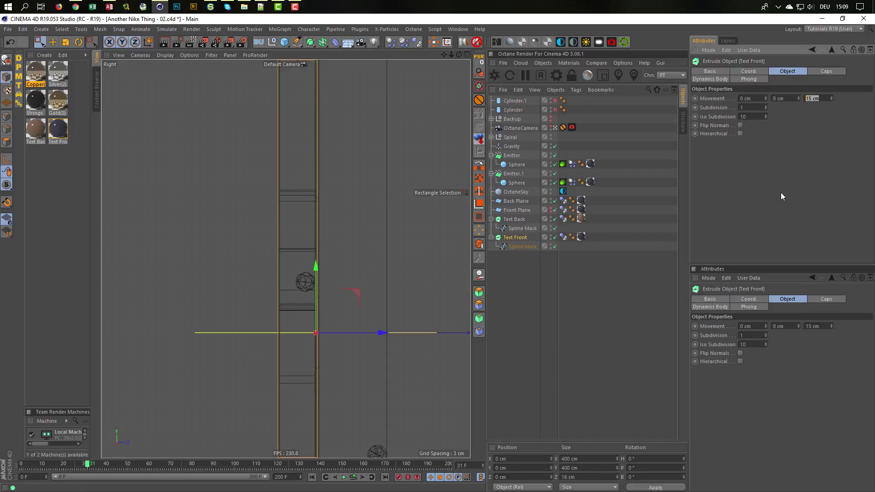
{"action": "type", "text": "8"}
{"action": "key", "text": "Return"}
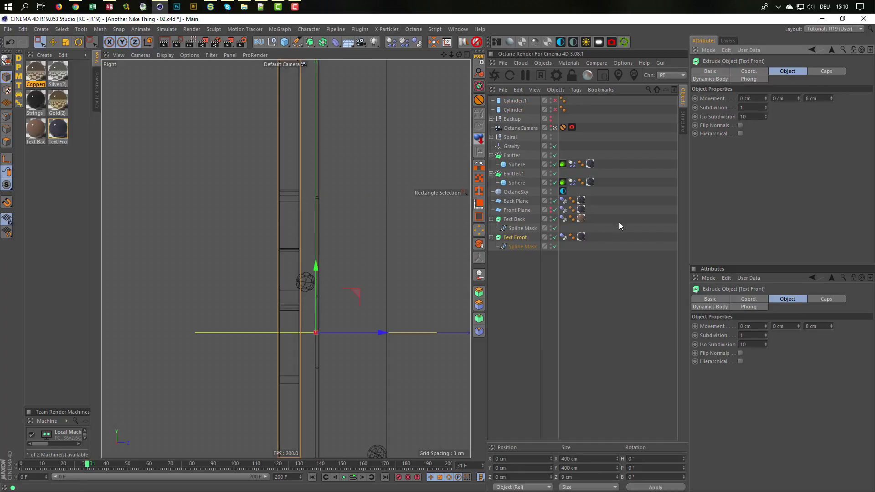
- Delete the Text Front material's texture tag from the Front Plane, keeping the plane selected
{"action": "scroll", "coordinate": [346, 324], "scroll_direction": "up", "scroll_amount": 2}
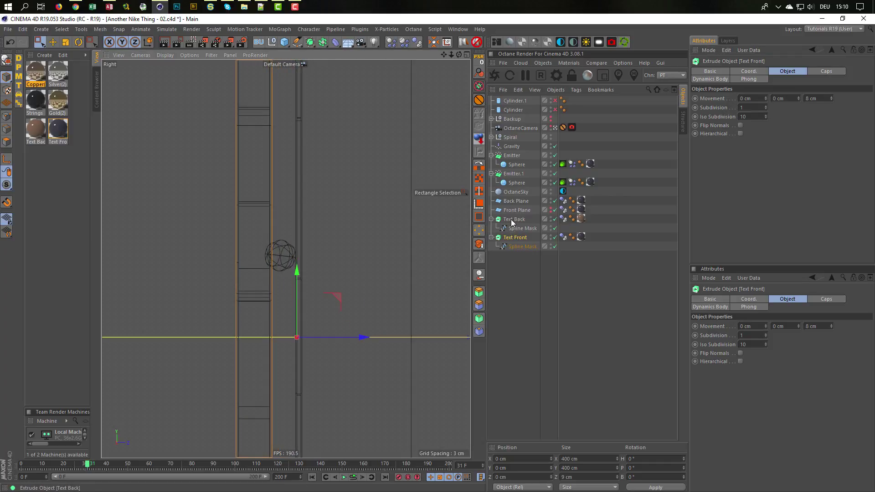
{"action": "left_click", "coordinate": [518, 210]}
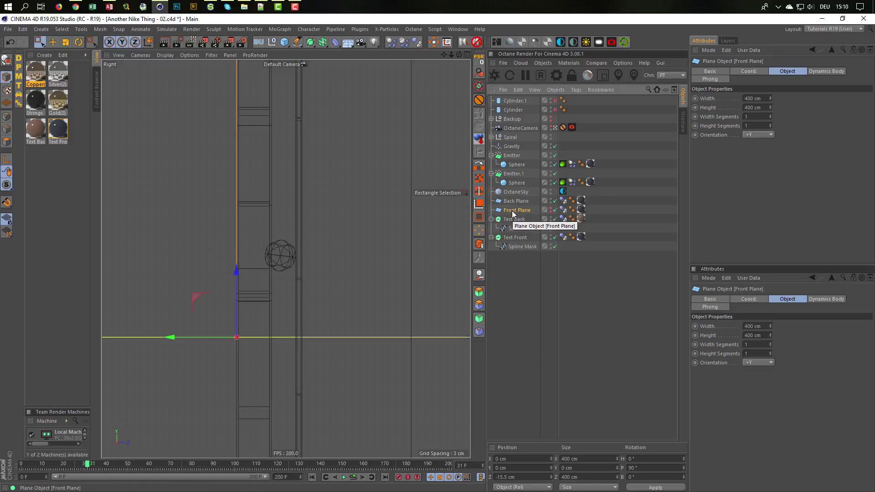
{"action": "left_click", "coordinate": [580, 210]}
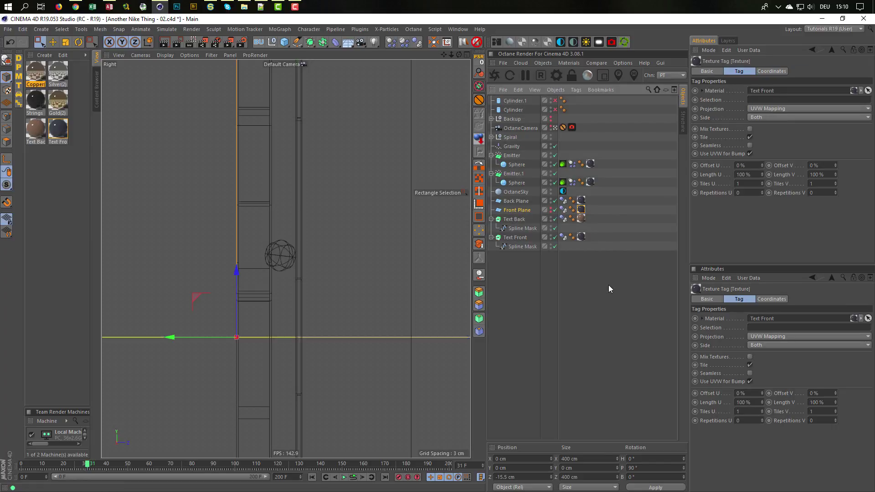
{"action": "key", "text": "Delete"}
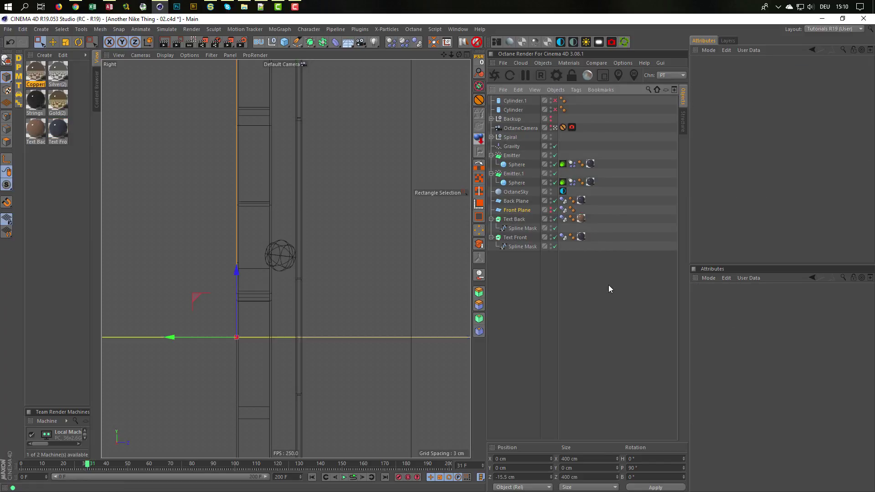
{"action": "left_click", "coordinate": [518, 212]}
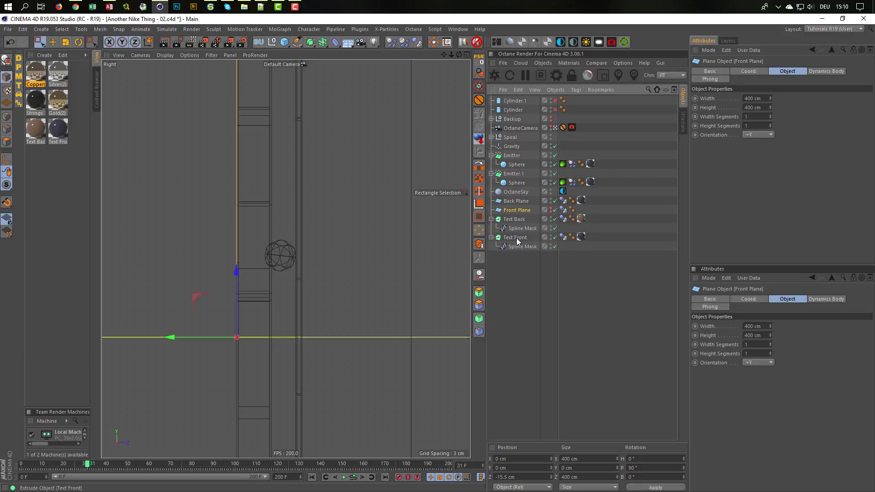
- Move the Front Plane and Text Front together along Z to about -1.55 cm, closing the gap to Text Back
{"action": "left_click", "coordinate": [515, 237], "text": "ctrl"}
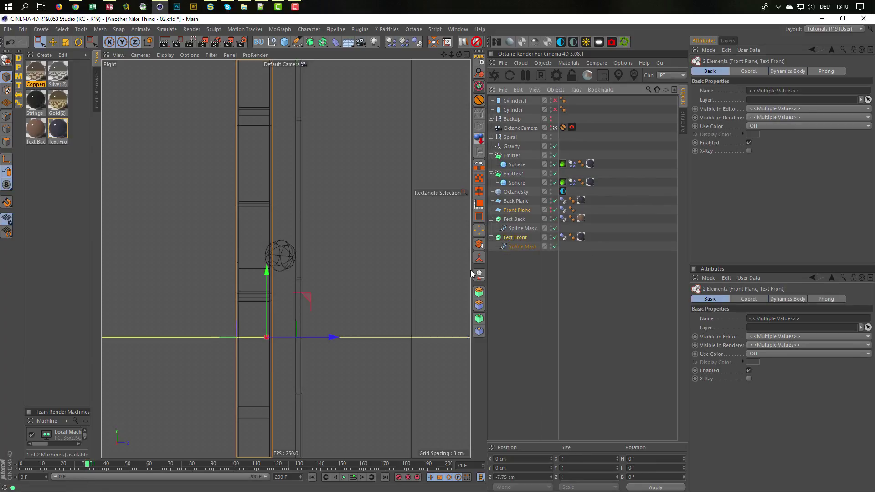
{"action": "right_click_drag", "start_coordinate": [275, 337], "coordinate": [332, 341], "text": "alt"}
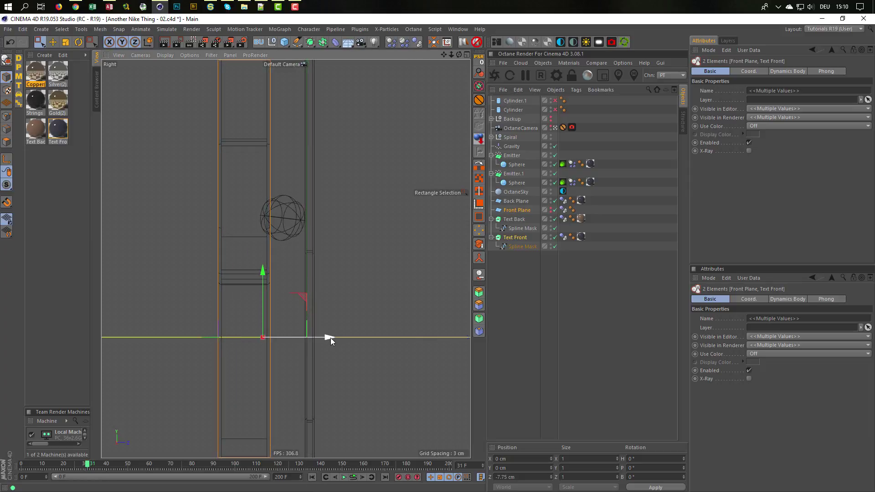
{"action": "left_click_drag", "start_coordinate": [329, 337], "coordinate": [364, 337]}
{"action": "right_click_drag", "start_coordinate": [310, 341], "coordinate": [387, 329], "text": "alt"}
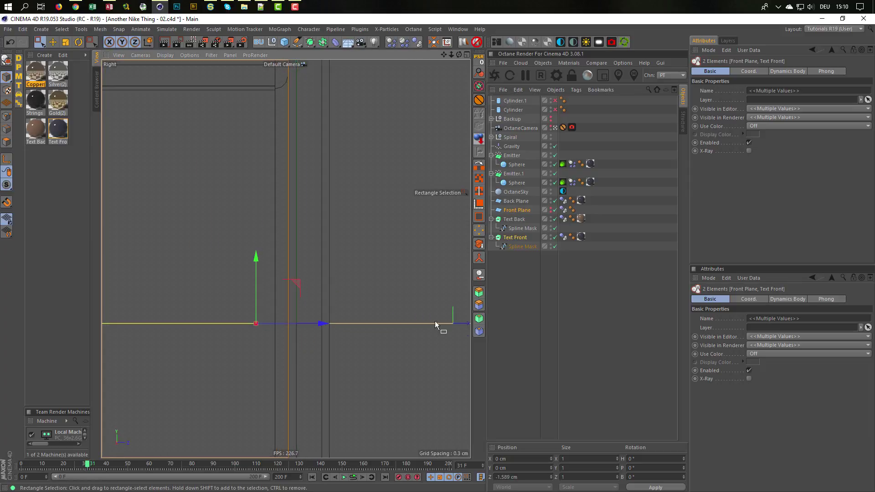
{"action": "left_click_drag", "start_coordinate": [318, 325], "coordinate": [326, 326]}
- Leave the OctaneCamera view and inspect the recessed letter and the planes in perspective from several angles
{"action": "middle_click", "coordinate": [317, 335]}
{"action": "middle_click", "coordinate": [229, 207]}
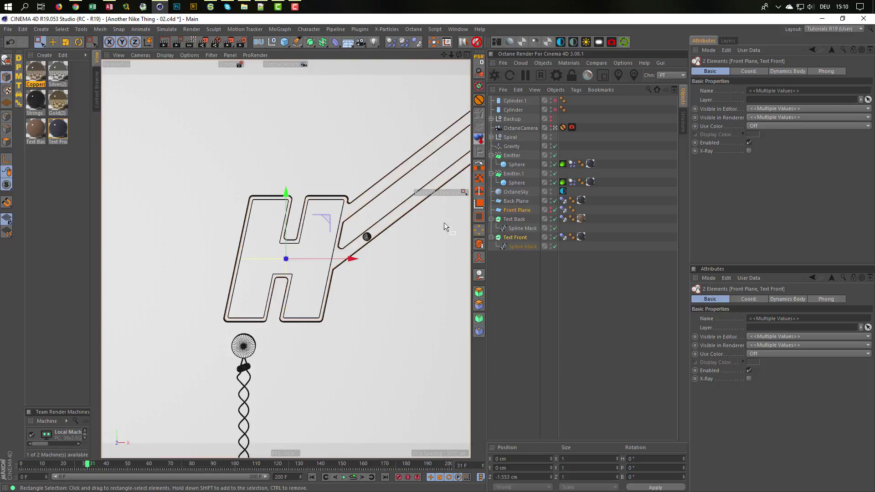
{"action": "left_click", "coordinate": [555, 128]}
{"action": "right_click_drag", "start_coordinate": [377, 231], "coordinate": [244, 269], "text": "alt"}
{"action": "middle_click_drag", "start_coordinate": [322, 243], "coordinate": [141, 360], "text": "alt"}
{"action": "left_click_drag", "start_coordinate": [299, 270], "coordinate": [230, 283], "text": "alt"}
{"action": "right_click_drag", "start_coordinate": [283, 244], "coordinate": [380, 237], "text": "alt"}
{"action": "left_click_drag", "start_coordinate": [313, 268], "coordinate": [372, 275], "text": "alt"}
{"action": "right_click_drag", "start_coordinate": [358, 272], "coordinate": [330, 279], "text": "alt"}
{"action": "mouse_move", "coordinate": [330, 278]}
{"action": "left_mouse_down", "text": "alt"}
{"action": "mouse_move", "coordinate": [309, 275]}
{"action": "mouse_move", "coordinate": [374, 249]}
{"action": "mouse_move", "coordinate": [325, 275]}
{"action": "left_mouse_up", "text": "alt"}
{"action": "right_click_drag", "start_coordinate": [324, 275], "coordinate": [286, 258], "text": "alt"}
{"action": "mouse_move", "coordinate": [286, 259]}
{"action": "left_mouse_down", "text": "alt"}
{"action": "mouse_move", "coordinate": [304, 229]}
{"action": "mouse_move", "coordinate": [284, 256]}
{"action": "left_mouse_up", "text": "alt"}
{"action": "middle_click_drag", "start_coordinate": [283, 257], "coordinate": [285, 236], "text": "alt"}
{"action": "right_click_drag", "start_coordinate": [286, 236], "coordinate": [269, 272], "text": "alt"}
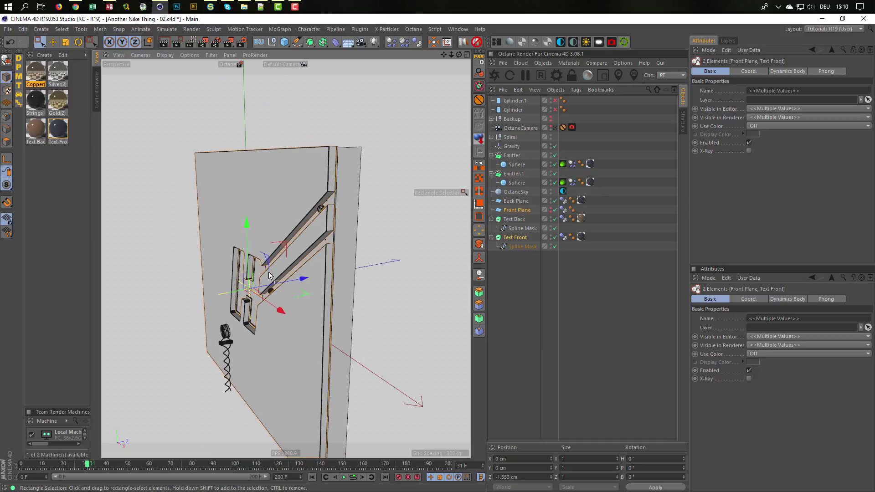
- Move the Spiral null along Z toward the front plane, to about -21 cm, in the right view
{"action": "middle_click", "coordinate": [259, 348]}
{"action": "middle_click", "coordinate": [314, 355]}
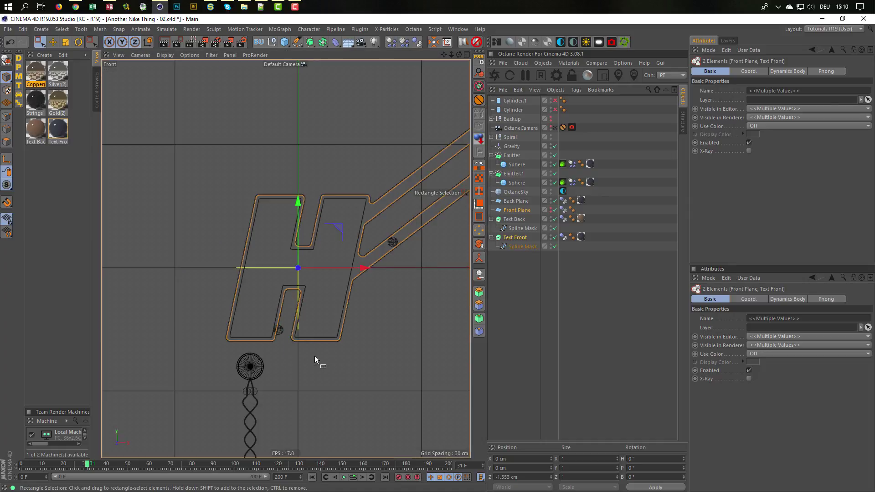
{"action": "middle_click", "coordinate": [314, 355]}
{"action": "middle_click", "coordinate": [211, 337]}
{"action": "right_click_drag", "start_coordinate": [228, 347], "coordinate": [155, 354], "text": "alt"}
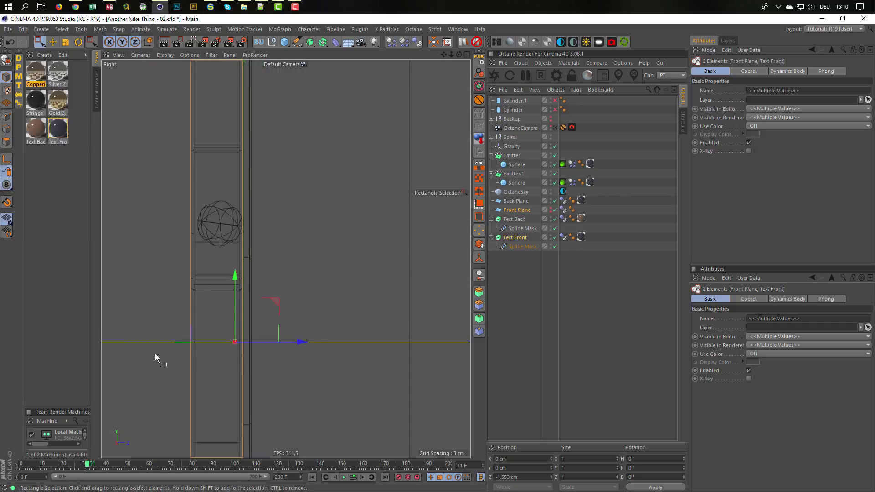
{"action": "middle_click_drag", "start_coordinate": [189, 345], "coordinate": [237, 339], "text": "alt"}
{"action": "right_click_drag", "start_coordinate": [237, 339], "coordinate": [157, 350], "text": "alt"}
{"action": "middle_click_drag", "start_coordinate": [230, 333], "coordinate": [298, 215], "text": "alt"}
{"action": "right_click_drag", "start_coordinate": [292, 338], "coordinate": [360, 311], "text": "alt"}
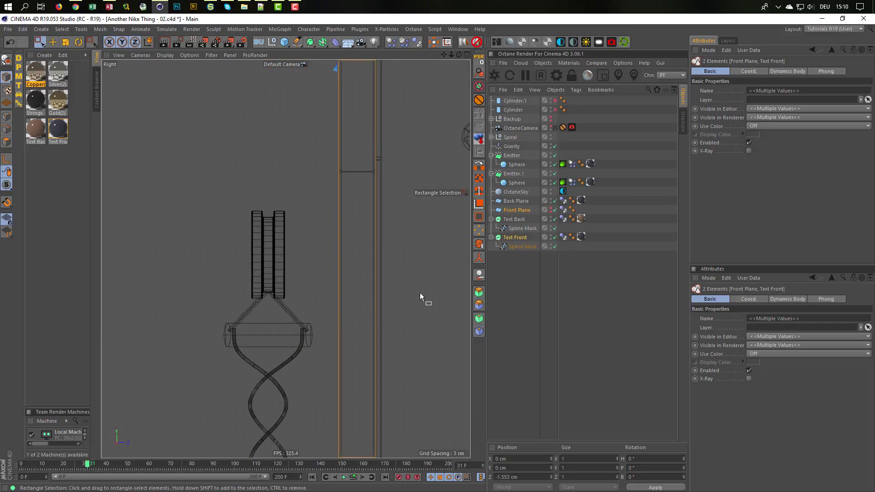
{"action": "left_click", "coordinate": [511, 137]}
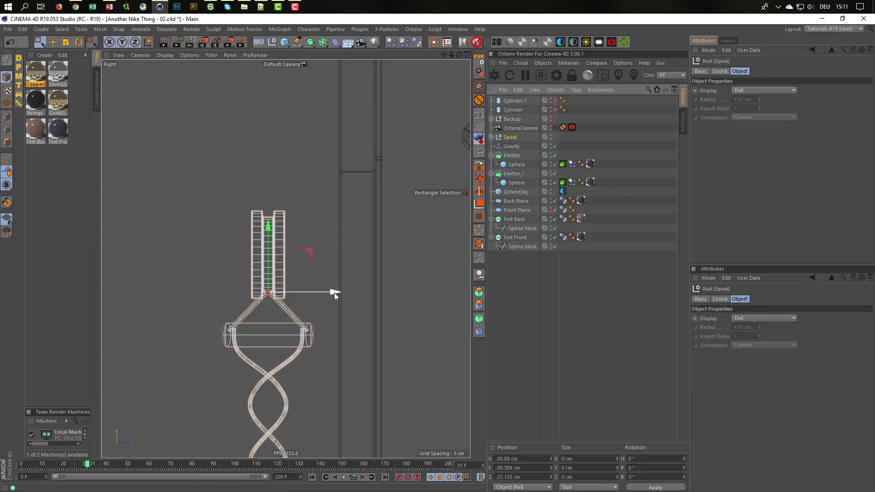
{"action": "left_click_drag", "start_coordinate": [335, 293], "coordinate": [357, 294]}
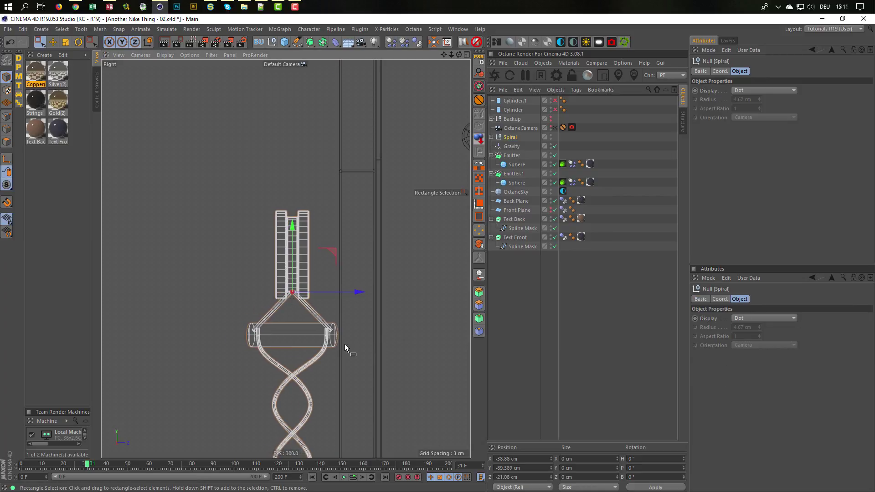
- Re-enable Cylinder and Cylinder.1 and show them over the H outline in the front view
{"action": "middle_click", "coordinate": [387, 253]}
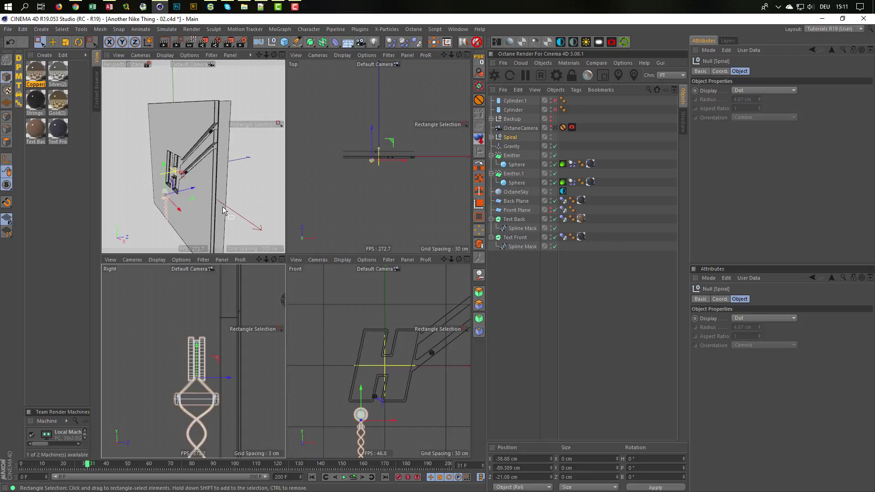
{"action": "middle_click", "coordinate": [319, 214]}
{"action": "middle_click", "coordinate": [319, 215]}
{"action": "middle_click", "coordinate": [337, 313]}
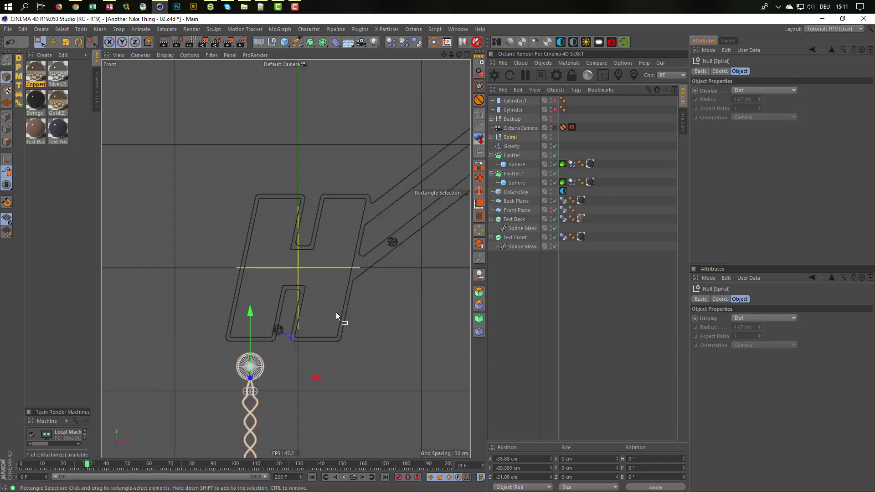
{"action": "middle_click_drag", "start_coordinate": [336, 309], "coordinate": [347, 304], "text": "alt"}
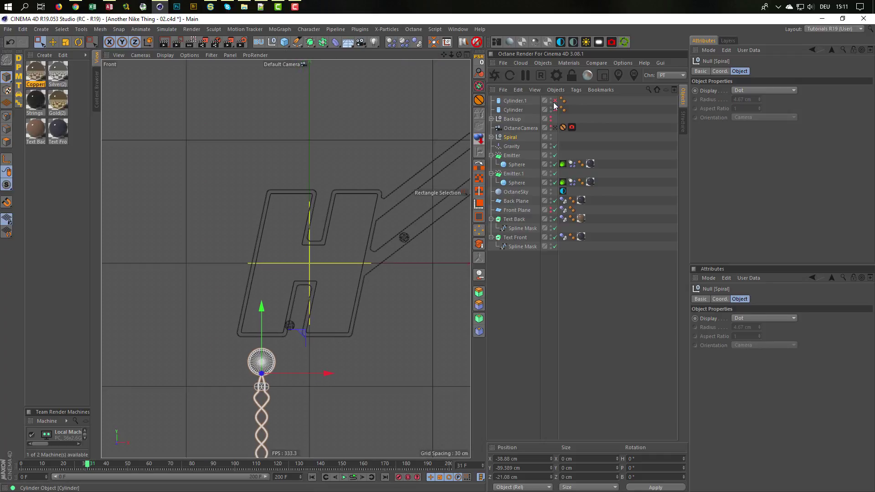
{"action": "left_click_drag", "start_coordinate": [555, 101], "coordinate": [555, 110]}
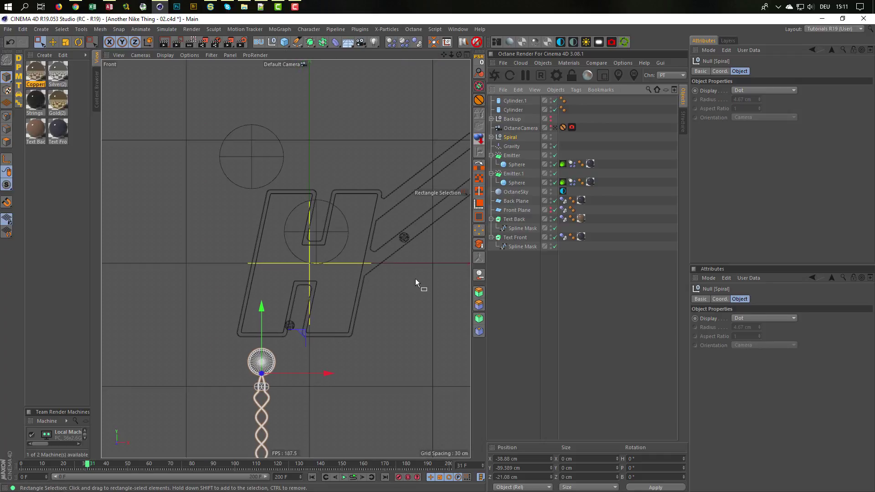
- Open the Nike.gif reference in the Picture Viewer and place its window where the cylinders remain accessible
{"action": "key", "text": "shift+F6"}
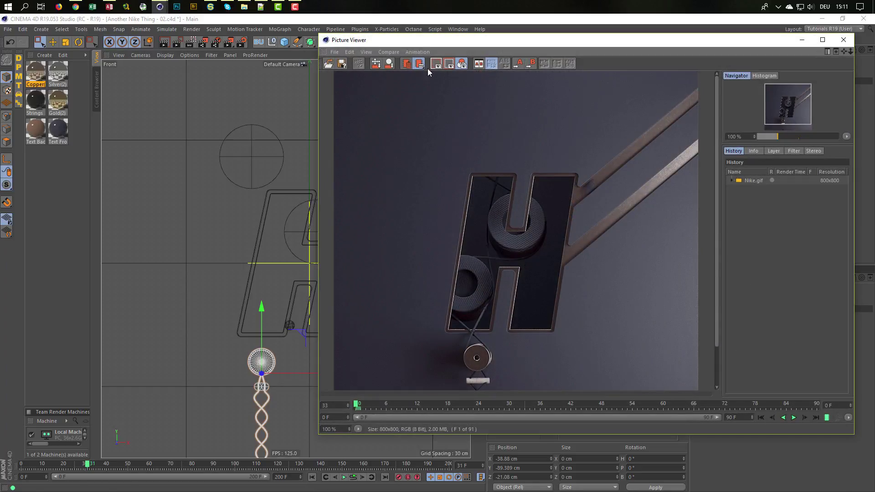
{"action": "left_click_drag", "start_coordinate": [450, 41], "coordinate": [507, 42]}
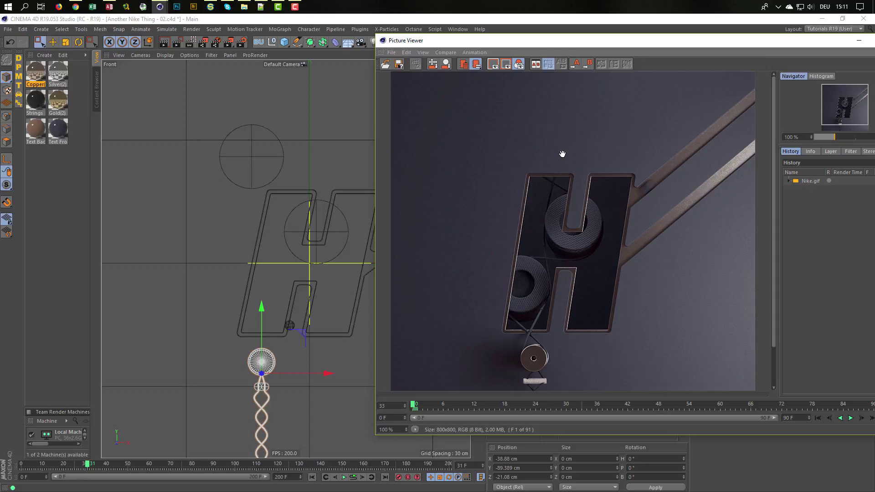
{"action": "left_click_drag", "start_coordinate": [658, 53], "coordinate": [545, 300]}
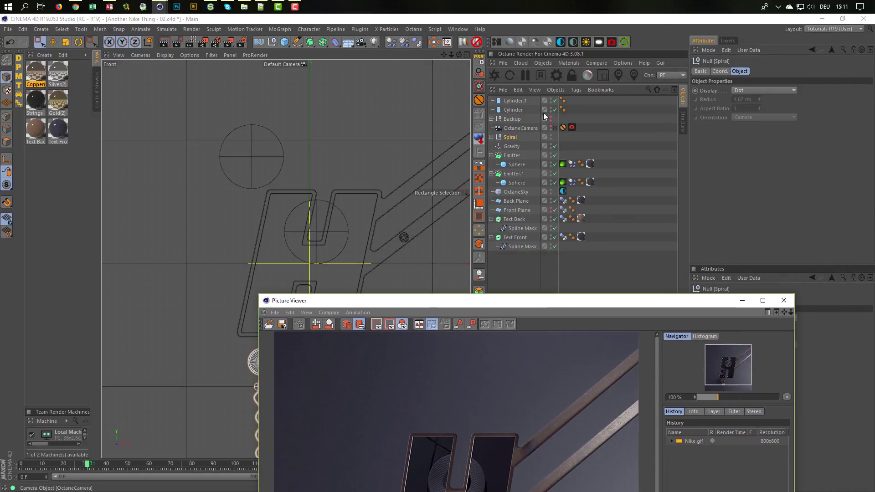
- Set the radius of both cylinders to 23 cm, matching the wheels in the reference, and close the Picture Viewer
{"action": "left_click", "coordinate": [521, 101]}
{"action": "left_click", "coordinate": [518, 111], "text": "ctrl"}
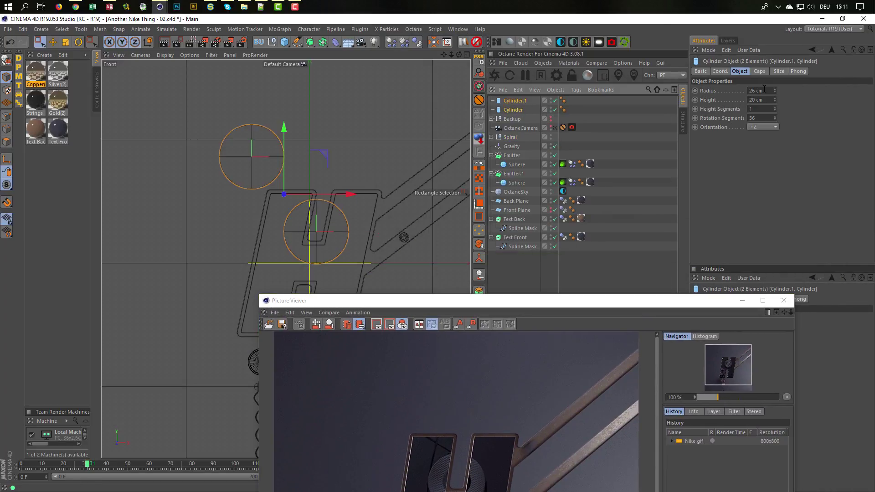
{"action": "type", "text": "20"}
{"action": "key", "text": "Return"}
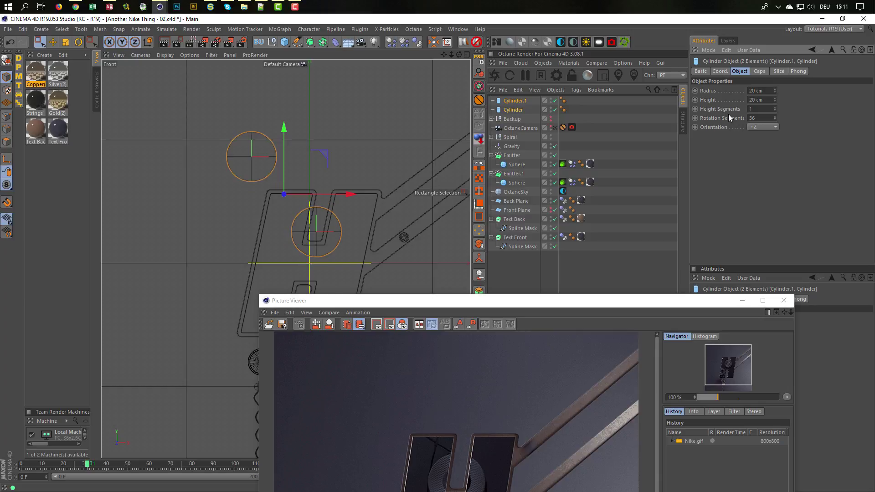
{"action": "left_click_drag", "start_coordinate": [507, 305], "coordinate": [576, 156]}
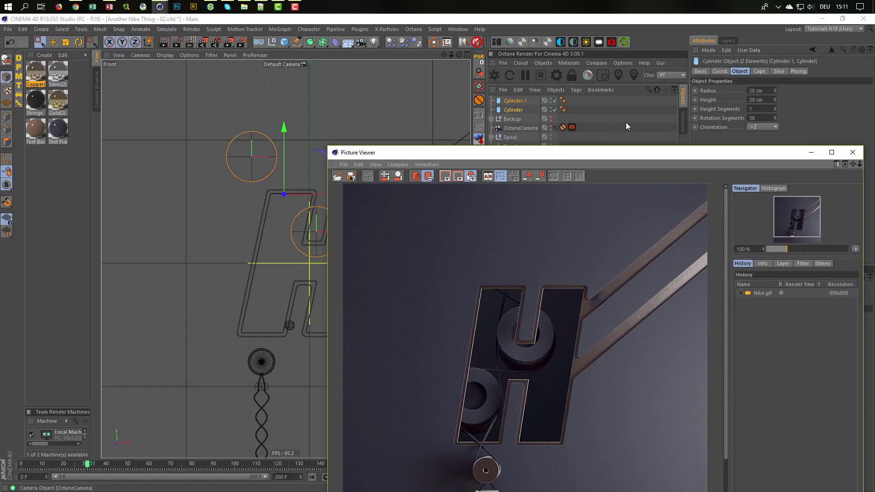
{"action": "left_click", "coordinate": [775, 89]}
{"action": "left_click", "coordinate": [775, 88]}
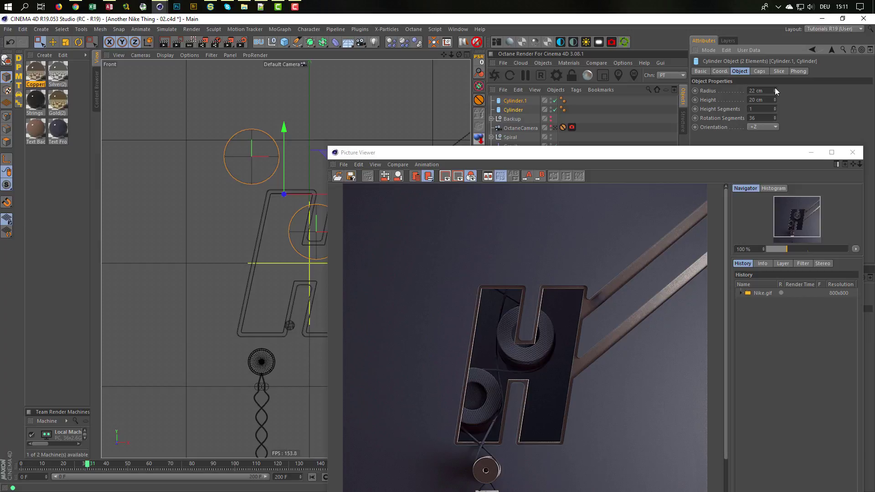
{"action": "left_click", "coordinate": [775, 89]}
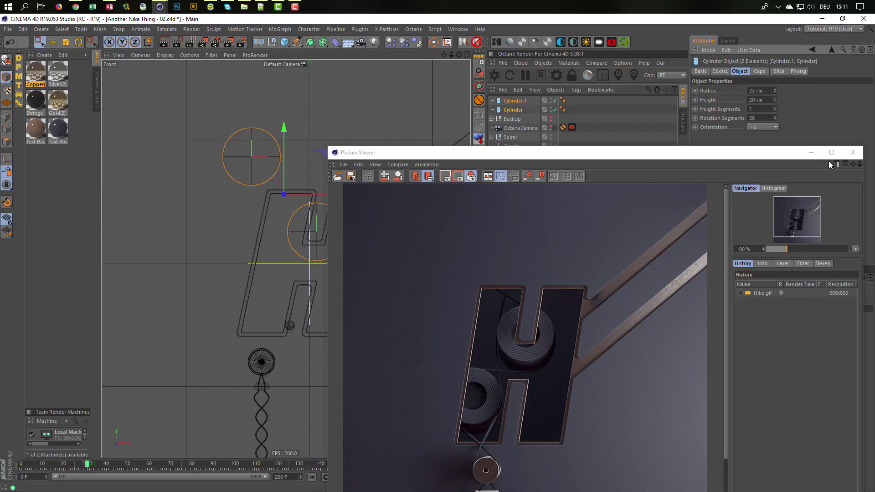
{"action": "left_click", "coordinate": [859, 155]}
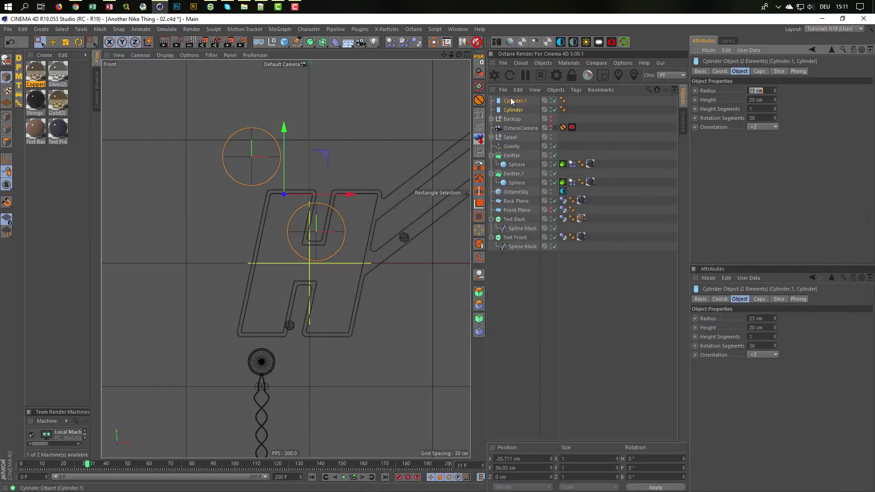
- Duplicate Cylinder.1 onto the H's lower-left leg, at about X -44.8 cm and Y -22.6 cm, matching the reference
{"action": "left_click", "coordinate": [511, 101]}
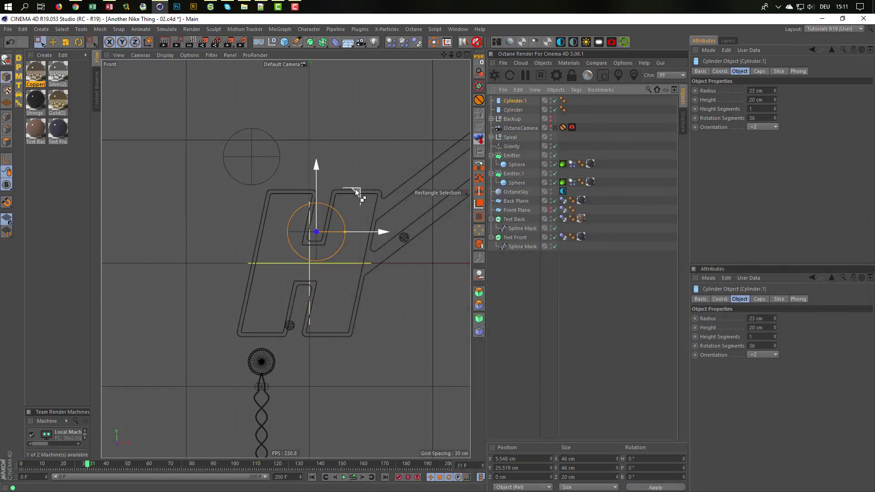
{"action": "left_click_drag", "start_coordinate": [356, 188], "coordinate": [292, 249], "text": "ctrl"}
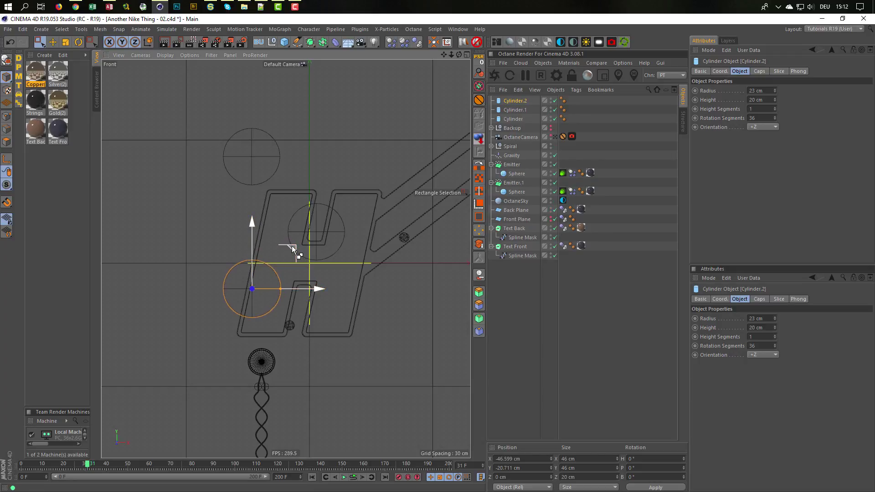
{"action": "key", "text": "shift+F6"}
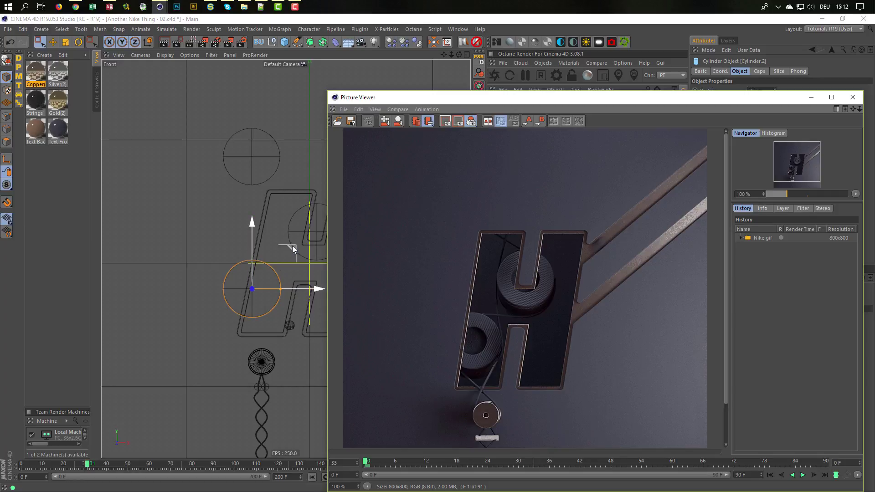
{"action": "left_click_drag", "start_coordinate": [291, 246], "coordinate": [294, 248]}
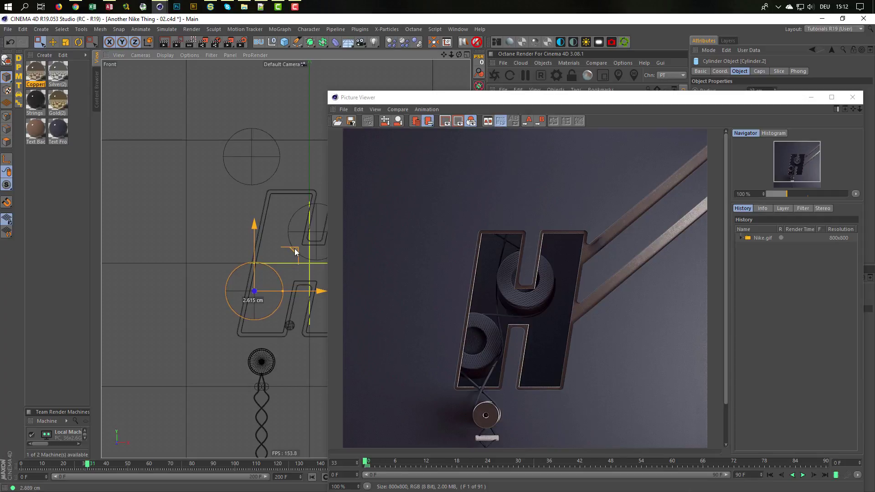
{"action": "left_click_drag", "start_coordinate": [294, 248], "coordinate": [294, 248]}
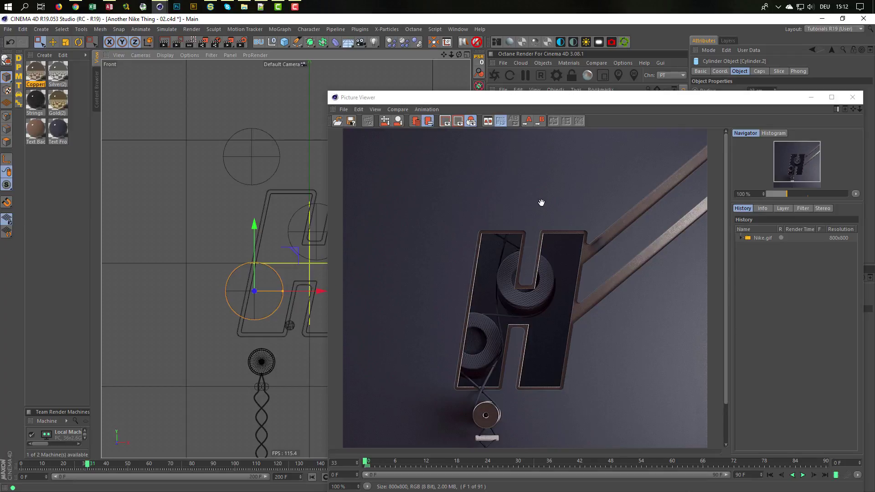
{"action": "left_click", "coordinate": [858, 98]}
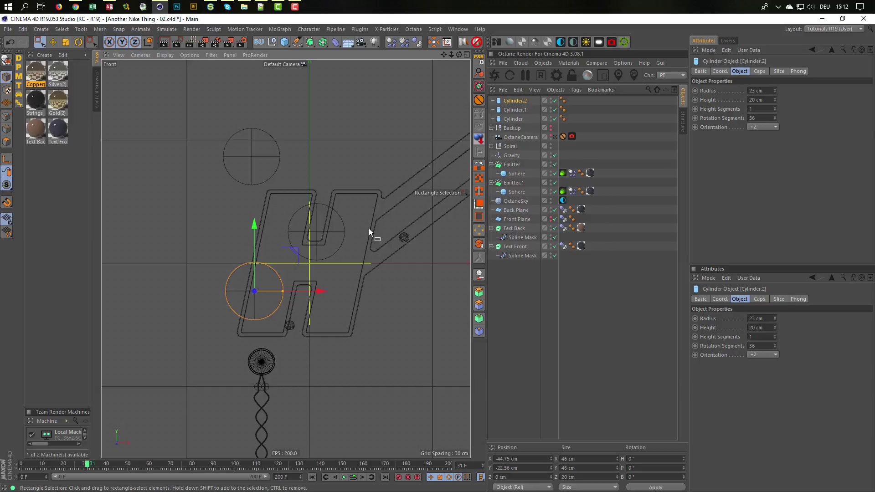
- Isolate the three wheel cylinders and the Spiral group's Cylinder.1 with Viewport Solo Single in the front view
{"action": "left_click", "coordinate": [512, 110], "text": "ctrl"}
{"action": "left_click", "coordinate": [511, 119], "text": "ctrl"}
{"action": "left_click", "coordinate": [491, 147]}
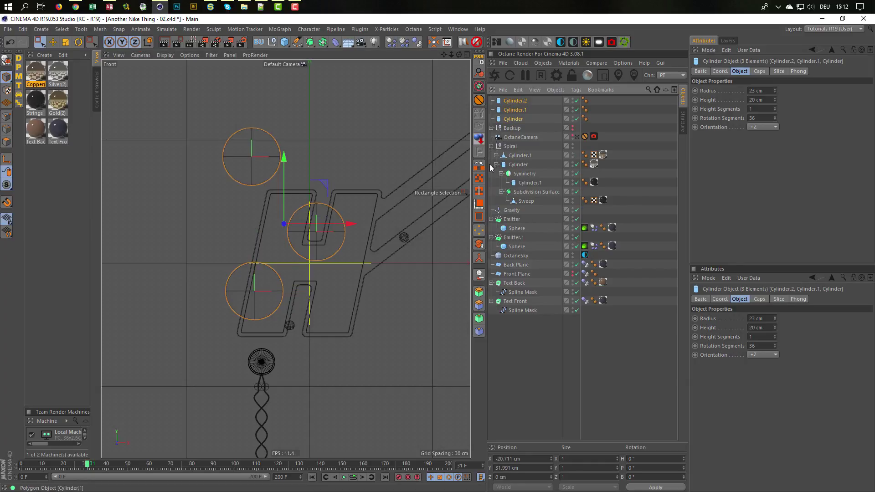
{"action": "left_click", "coordinate": [524, 157], "text": "ctrl"}
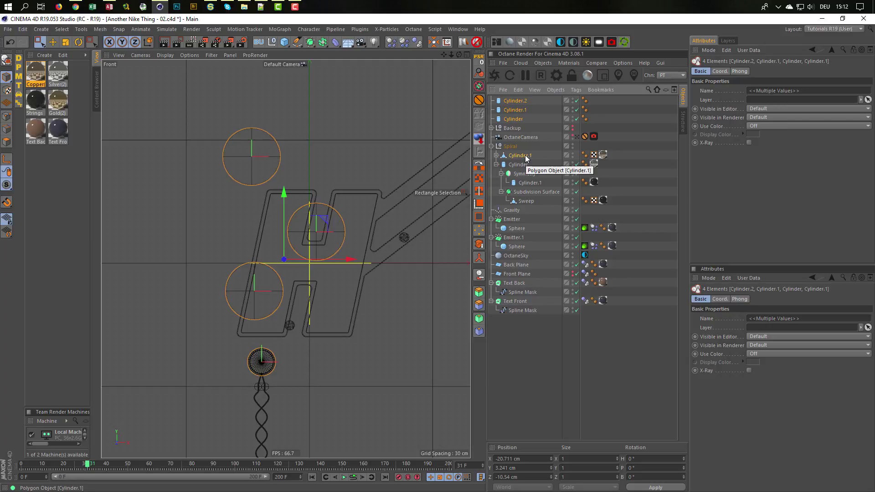
{"action": "middle_click", "coordinate": [325, 199]}
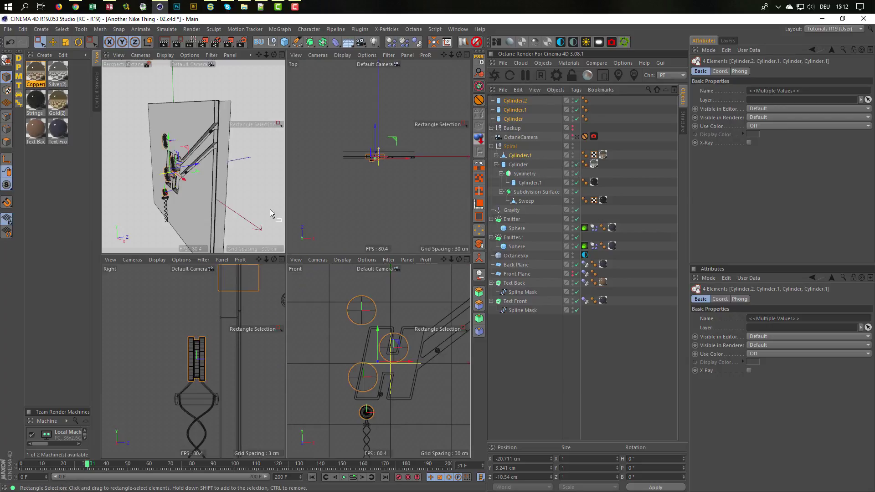
{"action": "middle_click", "coordinate": [382, 283]}
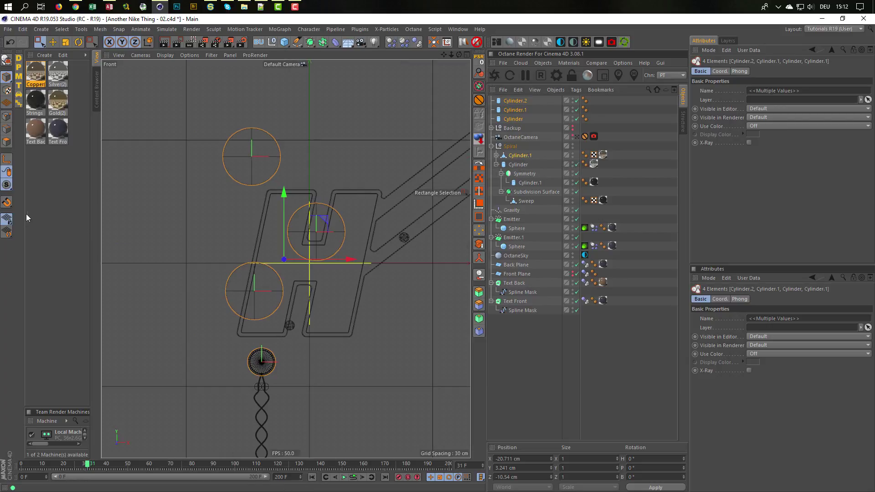
{"action": "left_click", "coordinate": [6, 185]}
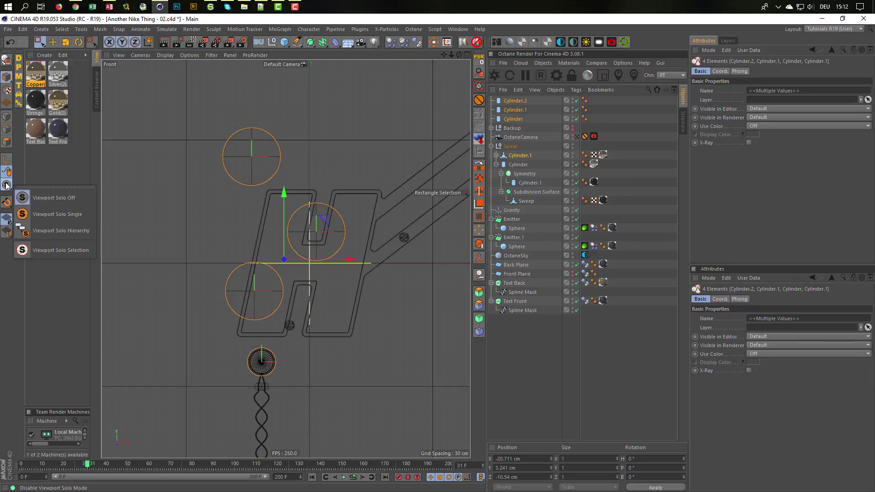
{"action": "left_click", "coordinate": [47, 214]}
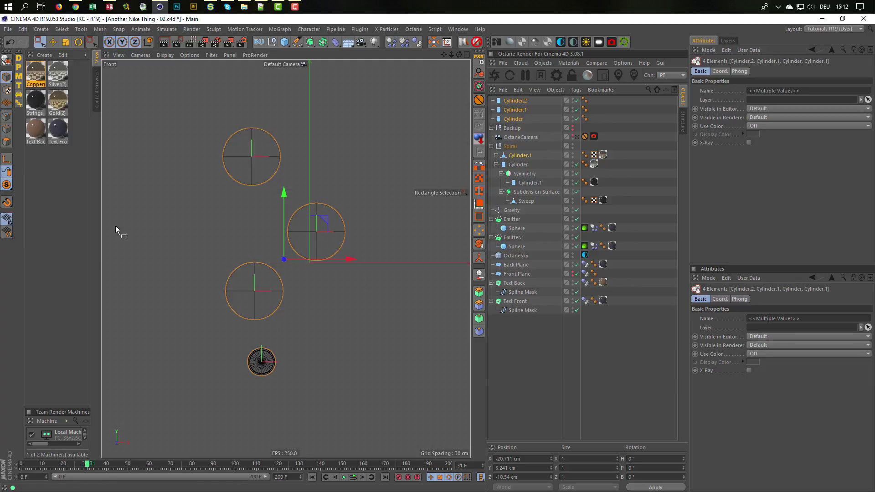
- Ready the Pen tool and set the front view's display to wireframe for the isolated cylinders
{"action": "right_click_drag", "start_coordinate": [262, 226], "coordinate": [271, 225], "text": "alt"}
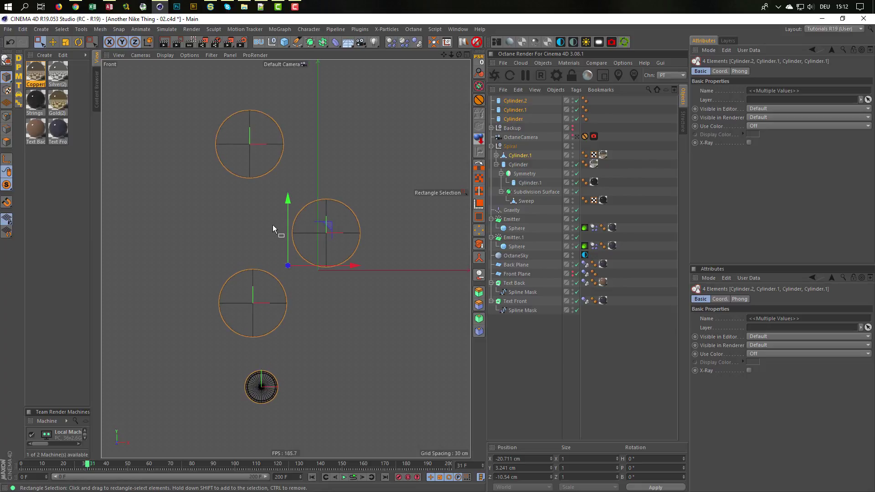
{"action": "middle_click_drag", "start_coordinate": [273, 225], "coordinate": [267, 237], "text": "alt"}
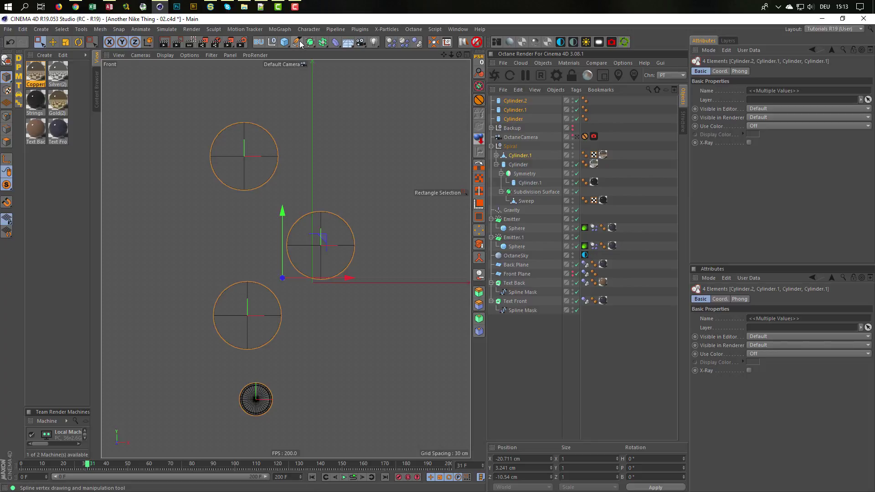
{"action": "left_click_drag", "start_coordinate": [299, 44], "coordinate": [333, 61]}
{"action": "left_click", "coordinate": [190, 55]}
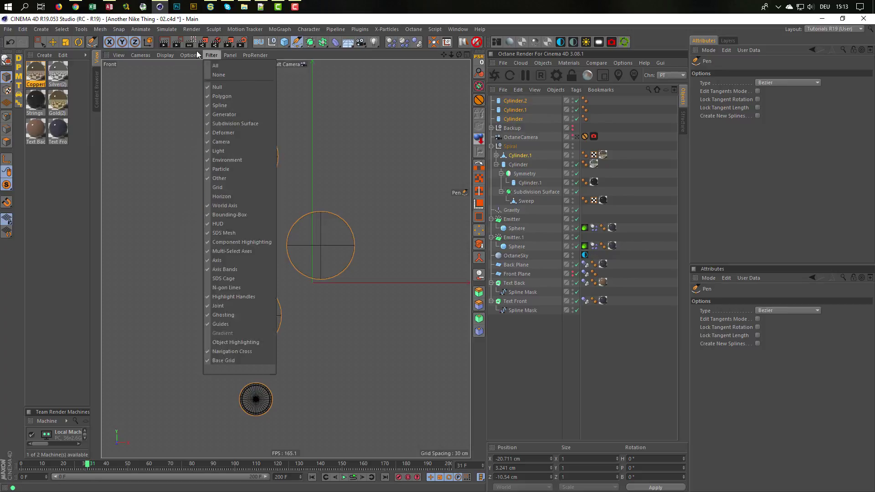
{"action": "mouse_move", "coordinate": [162, 55]}
{"action": "left_click", "coordinate": [171, 145]}
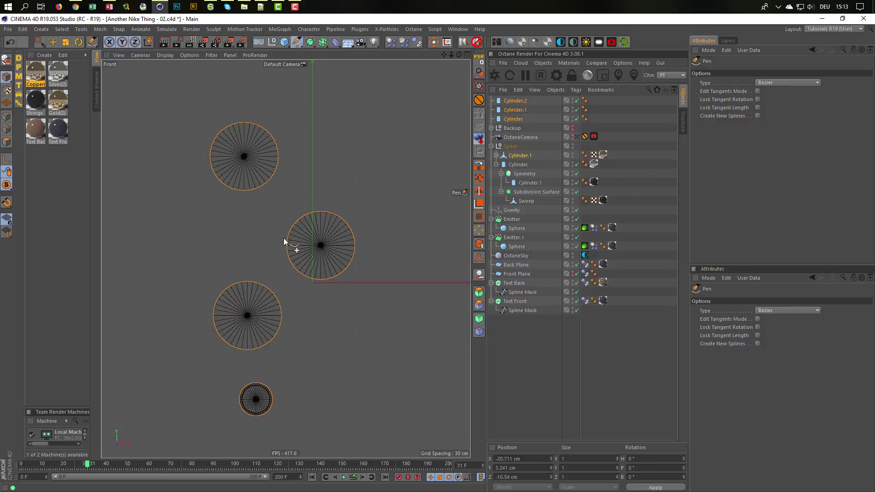
- Undo the trial spline point and move the topmost wheel cylinder to about X -29.2 cm and Y 85.3 cm
{"action": "left_click", "coordinate": [299, 217]}
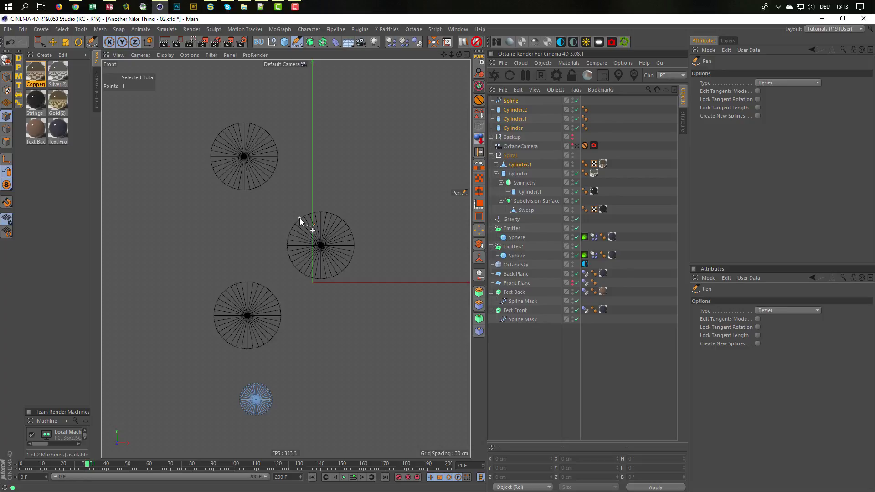
{"action": "key", "text": "ctrl+z"}
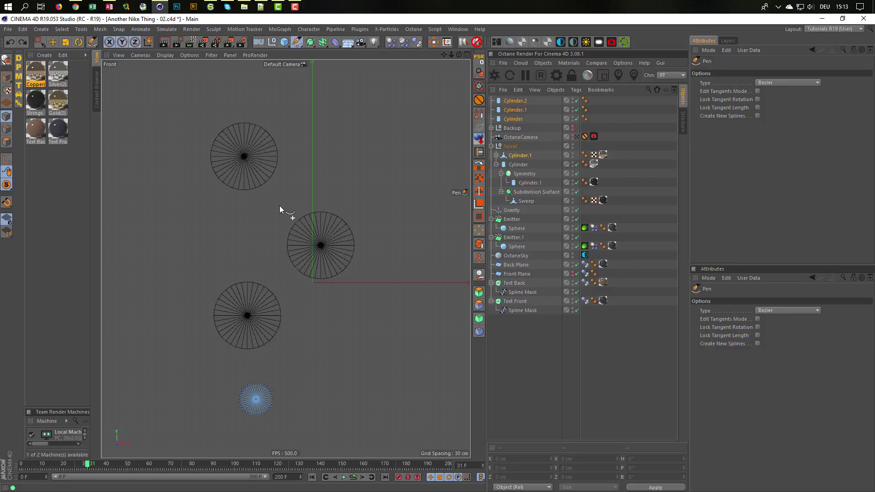
{"action": "left_click", "coordinate": [513, 120]}
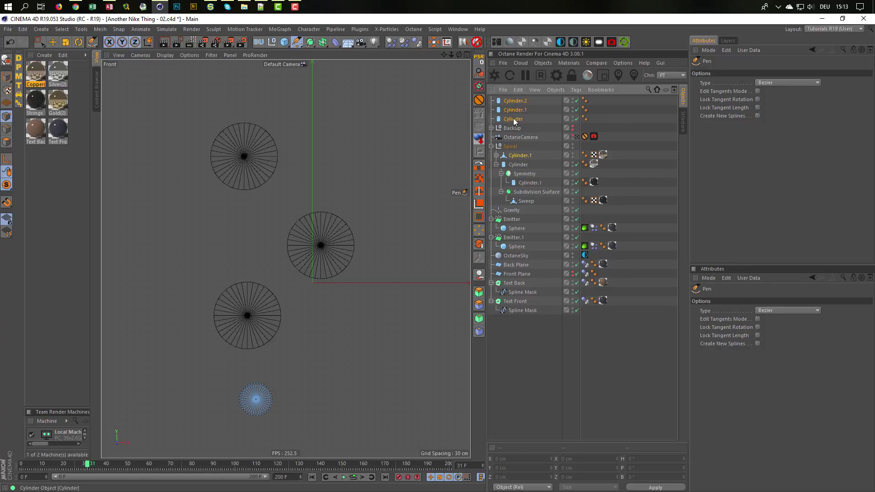
{"action": "left_click", "coordinate": [52, 42]}
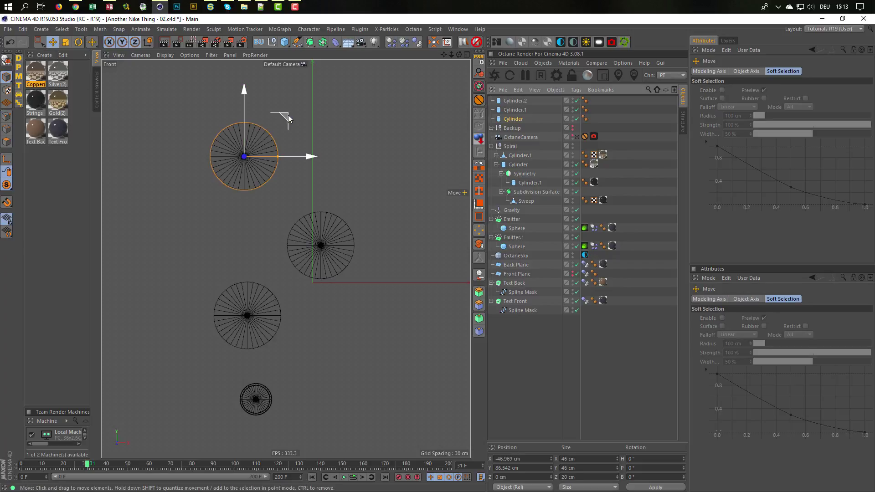
{"action": "left_click_drag", "start_coordinate": [288, 116], "coordinate": [313, 117]}
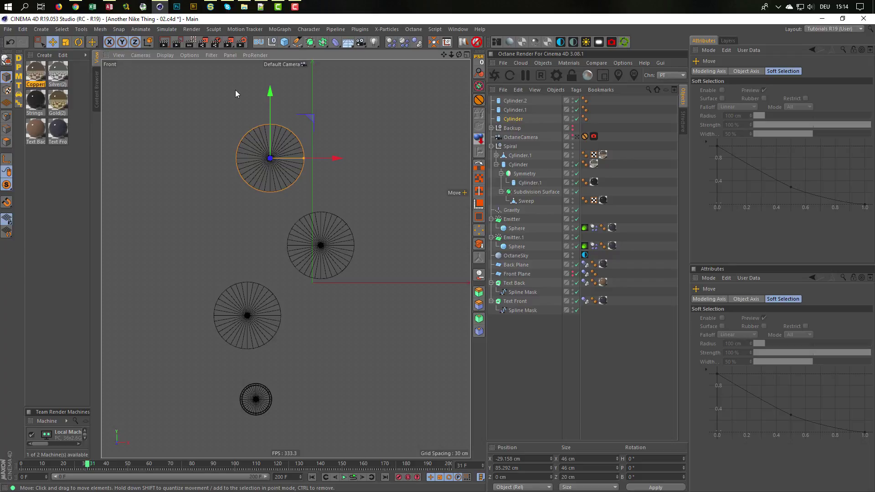
- Draw a straight-segment Pen spline from the small cylinder's left edge via the lower wheel's right edge and middle wheel's left edge to the top wheel's right edge
{"action": "left_click_drag", "start_coordinate": [296, 42], "coordinate": [319, 54]}
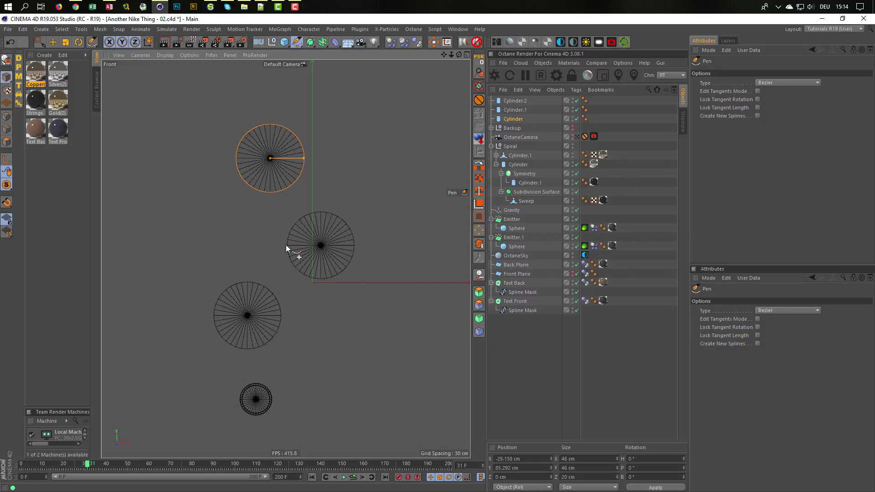
{"action": "left_click", "coordinate": [240, 394]}
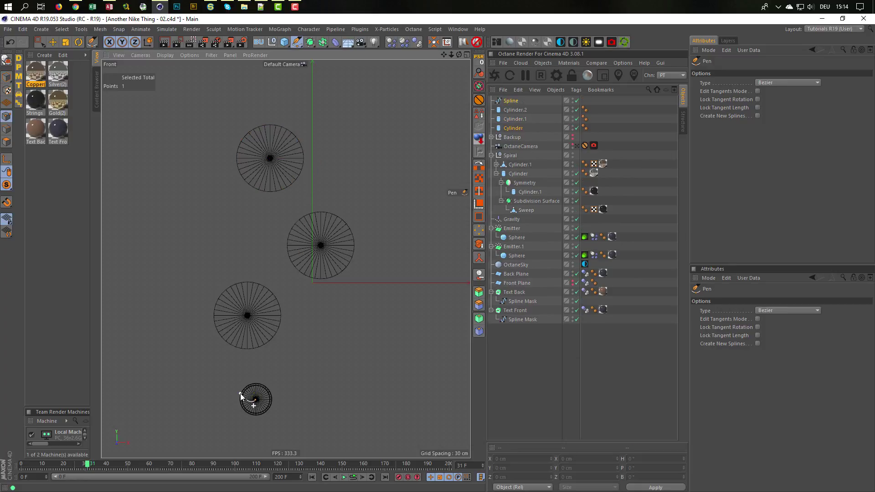
{"action": "left_click", "coordinate": [281, 322]}
{"action": "left_click", "coordinate": [288, 240]}
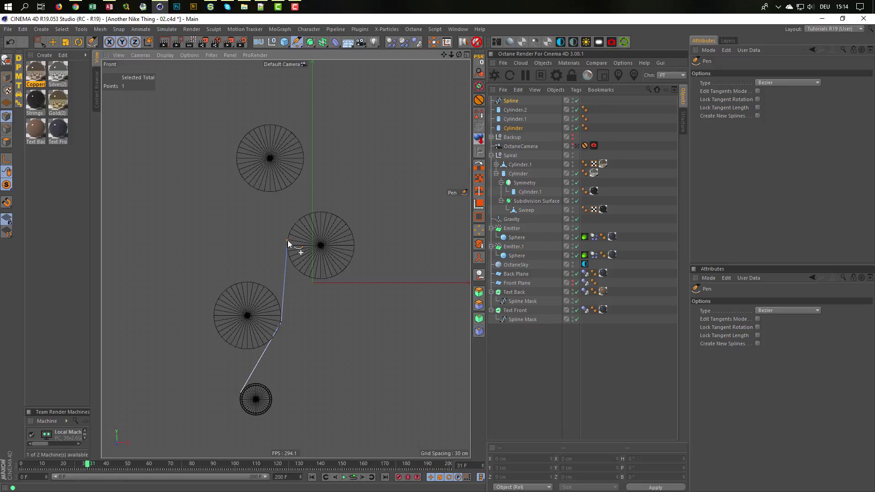
{"action": "left_click", "coordinate": [304, 160]}
{"action": "key", "text": "Escape"}
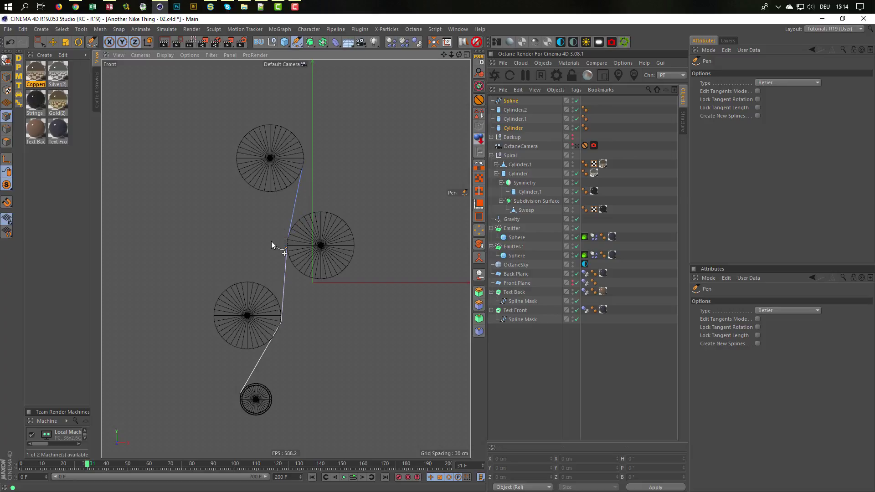
- Draw a straight spline section from the middle wheel's top to the top wheel's lower-left edge, then join it to the existing end on the right edge
{"action": "left_click", "coordinate": [330, 212]}
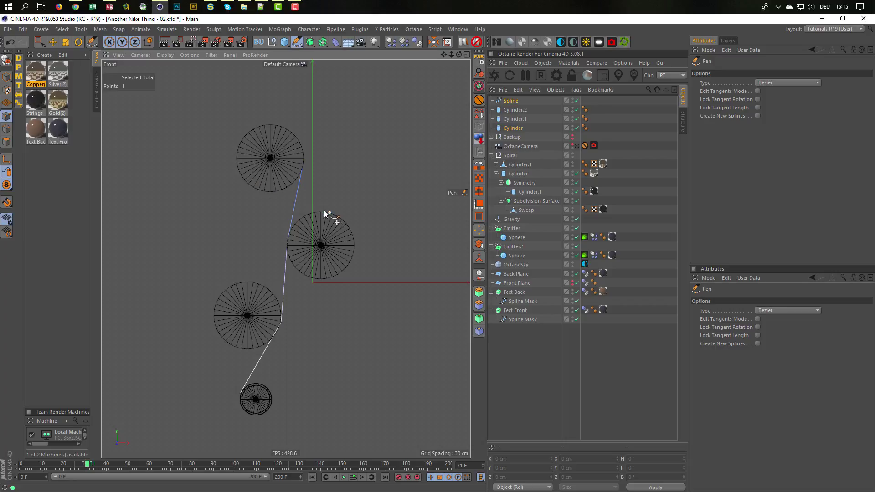
{"action": "left_click", "coordinate": [257, 189]}
{"action": "left_click", "coordinate": [302, 159]}
{"action": "key", "text": "Escape"}
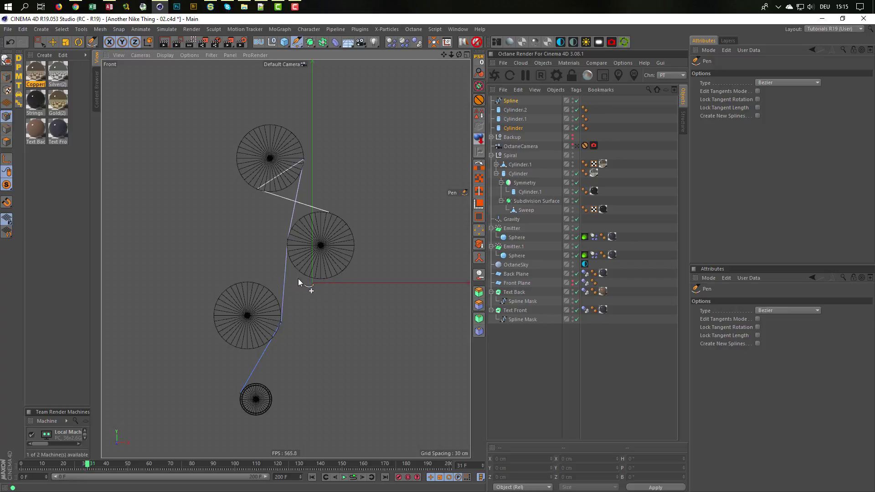
- Draw straight spline sections from the middle wheel's bottom to the lower wheel's top, and from its lower-left edge to the small cylinder's upper-right edge
{"action": "left_click", "coordinate": [322, 279]}
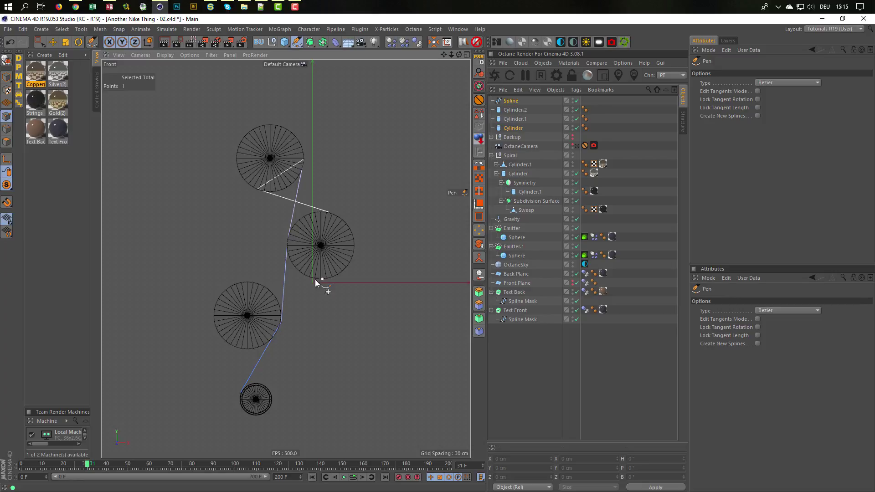
{"action": "left_click", "coordinate": [242, 282]}
{"action": "key", "text": "Escape"}
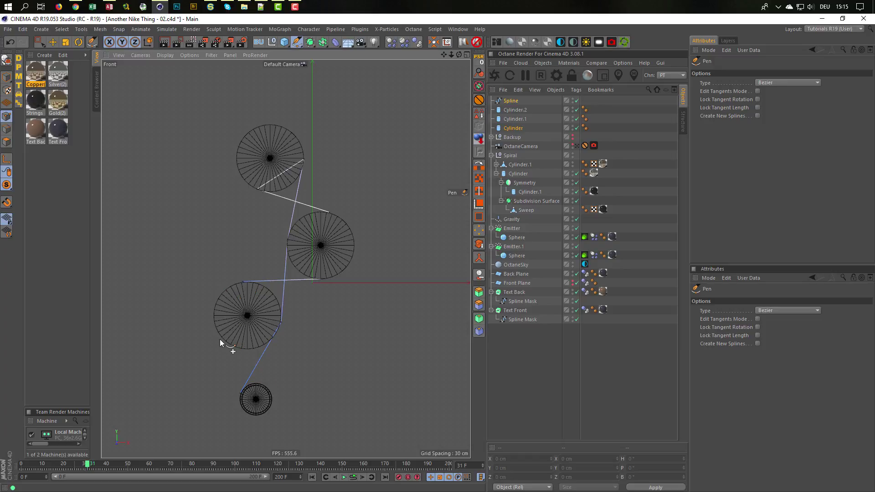
{"action": "left_click", "coordinate": [221, 337]}
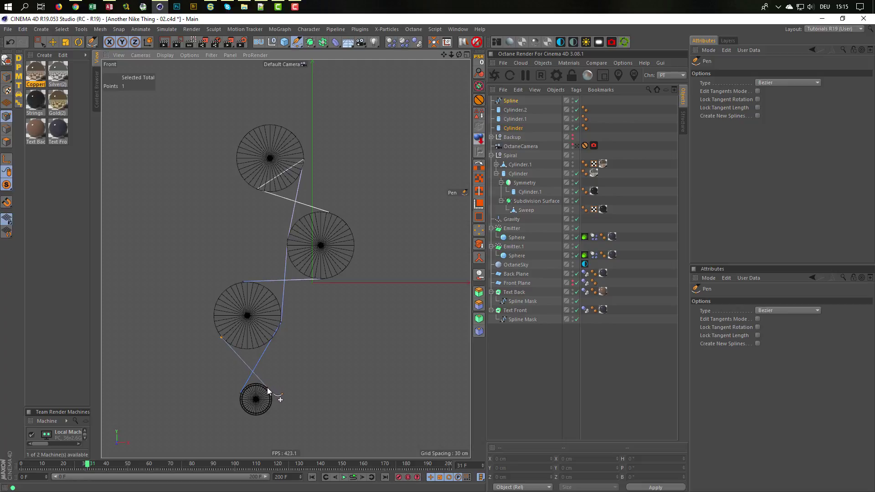
{"action": "left_click", "coordinate": [268, 389]}
{"action": "key", "text": "Escape"}
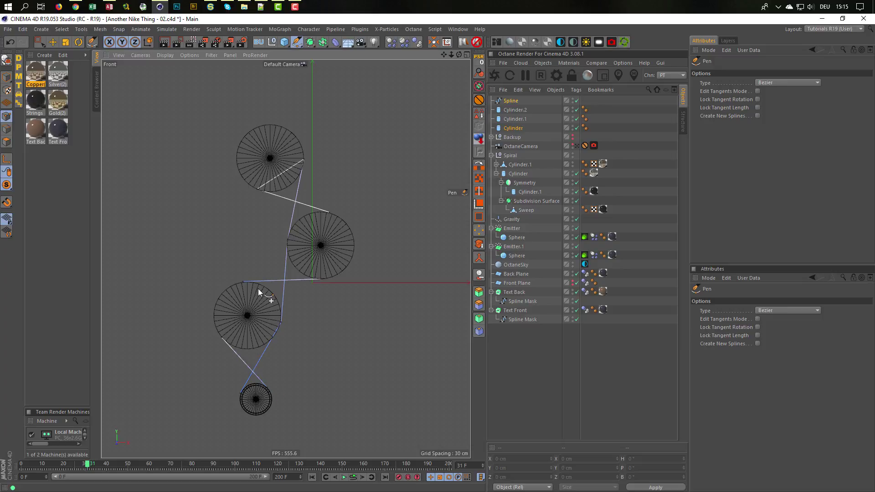
- Connect the open spline ends with straight segments across the lower and middle wheels to close the string path
{"action": "left_click", "coordinate": [222, 338]}
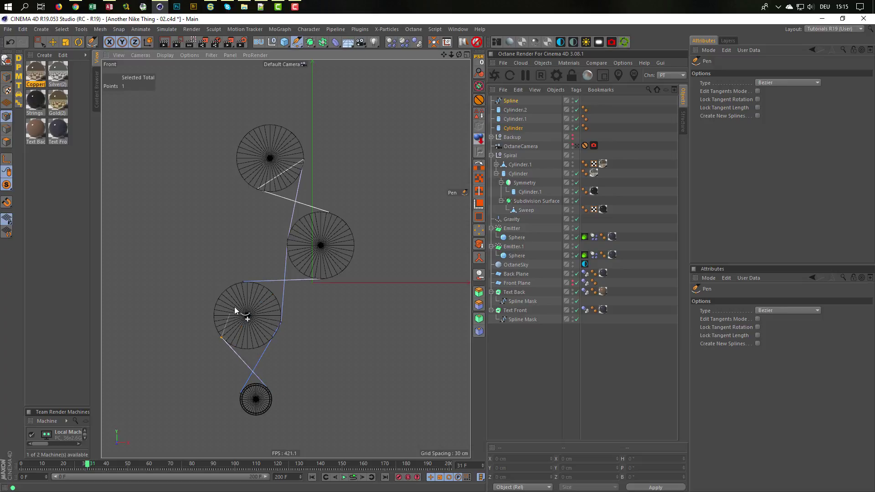
{"action": "left_click", "coordinate": [243, 282]}
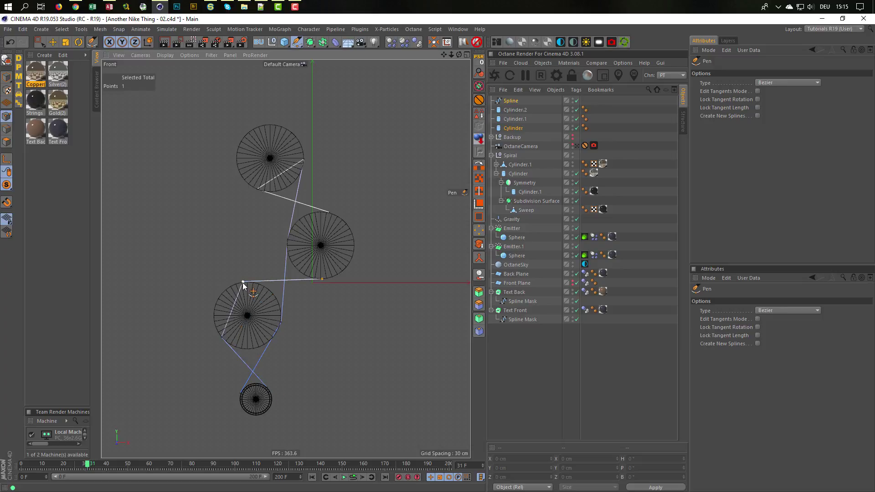
{"action": "left_click", "coordinate": [330, 213]}
{"action": "key", "text": "Escape"}
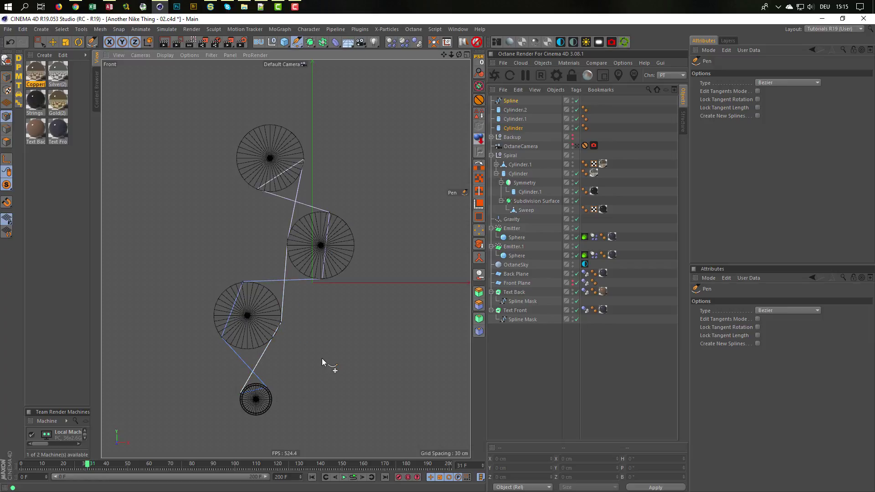
- Bend the straight segments crossing the three wheels and the small cylinder into arcs around their outer edges with the Spline Arc Tool
{"action": "left_click", "coordinate": [296, 42]}
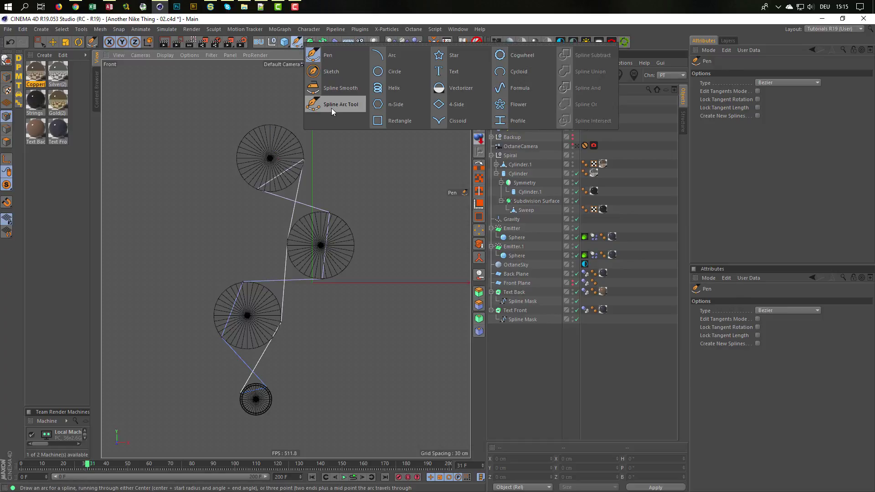
{"action": "left_click", "coordinate": [332, 108]}
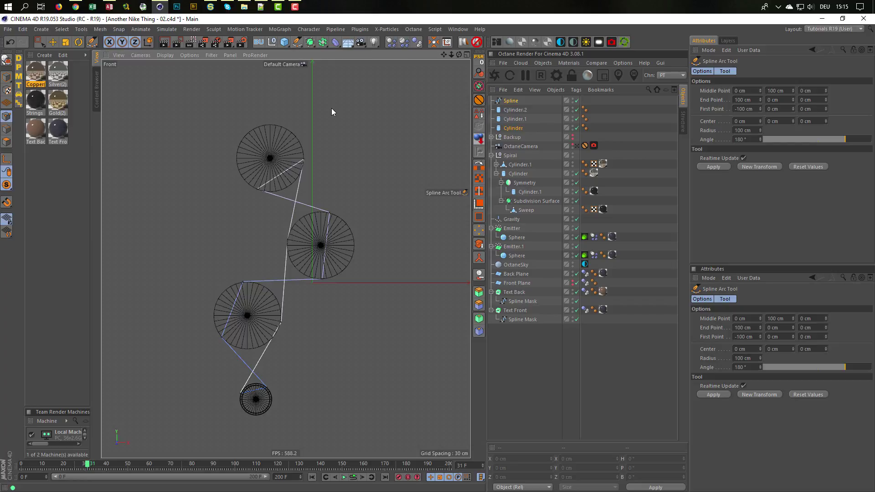
{"action": "left_click", "coordinate": [280, 175]}
{"action": "left_click_drag", "start_coordinate": [281, 176], "coordinate": [256, 128]}
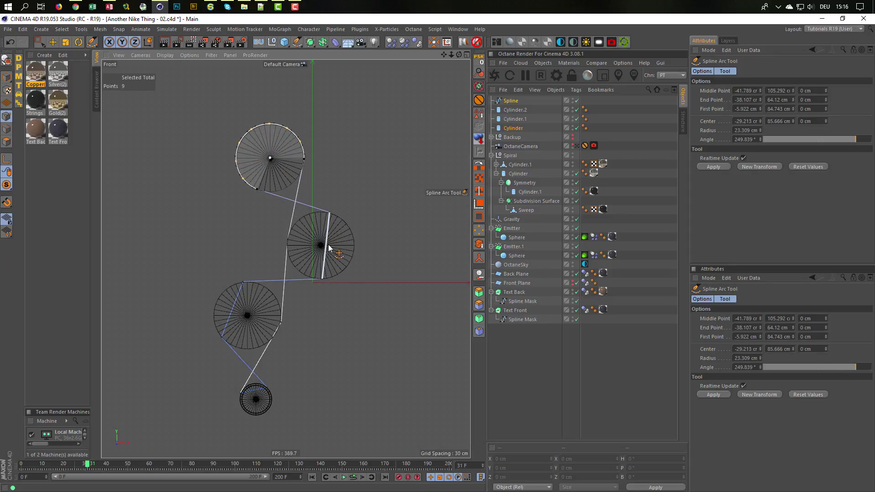
{"action": "left_click_drag", "start_coordinate": [328, 246], "coordinate": [356, 251]}
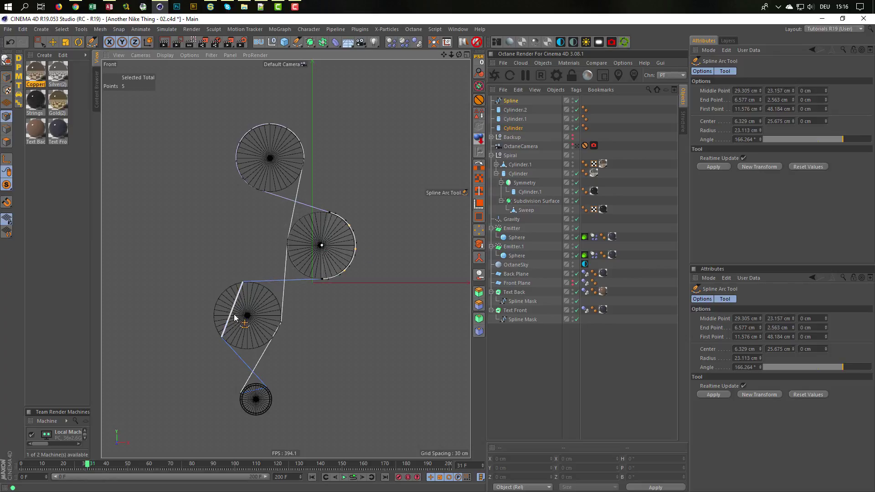
{"action": "left_click_drag", "start_coordinate": [238, 313], "coordinate": [215, 303]}
{"action": "left_click_drag", "start_coordinate": [256, 390], "coordinate": [257, 417]}
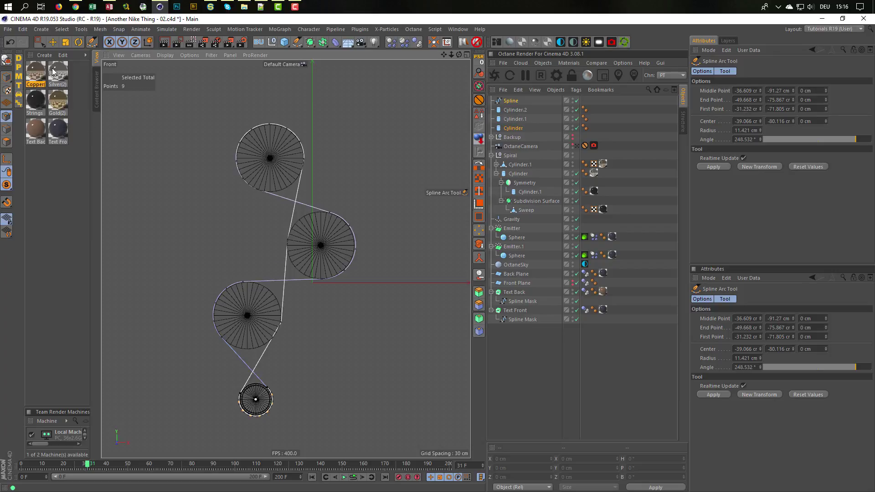
- Apply soft interpolation to the ten spline points where the straight string sections touch the wheels and the small cylinder
{"action": "left_click", "coordinate": [41, 43]}
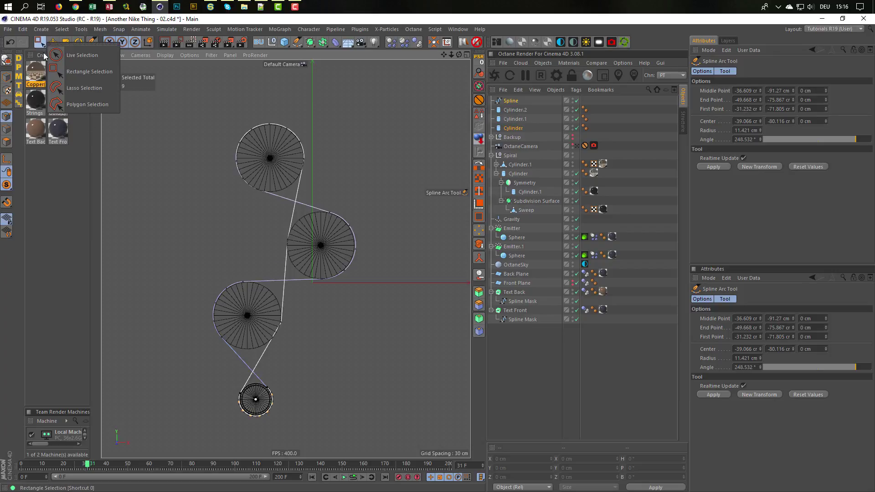
{"action": "left_click", "coordinate": [40, 43]}
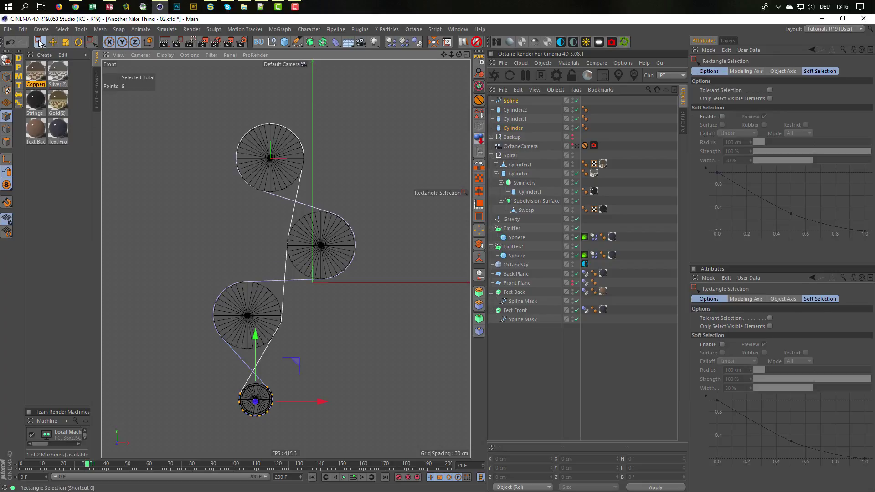
{"action": "left_click", "coordinate": [40, 43]}
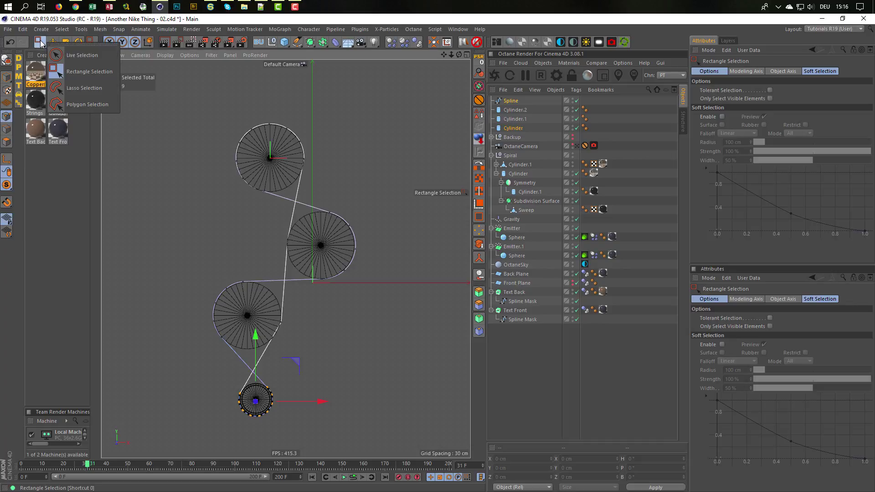
{"action": "left_click", "coordinate": [74, 55]}
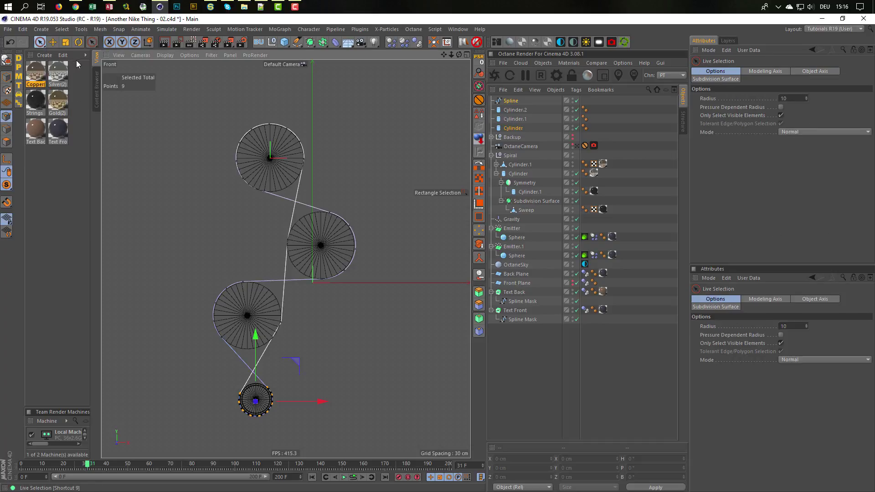
{"action": "left_click", "coordinate": [265, 207]}
{"action": "left_click", "coordinate": [256, 189]}
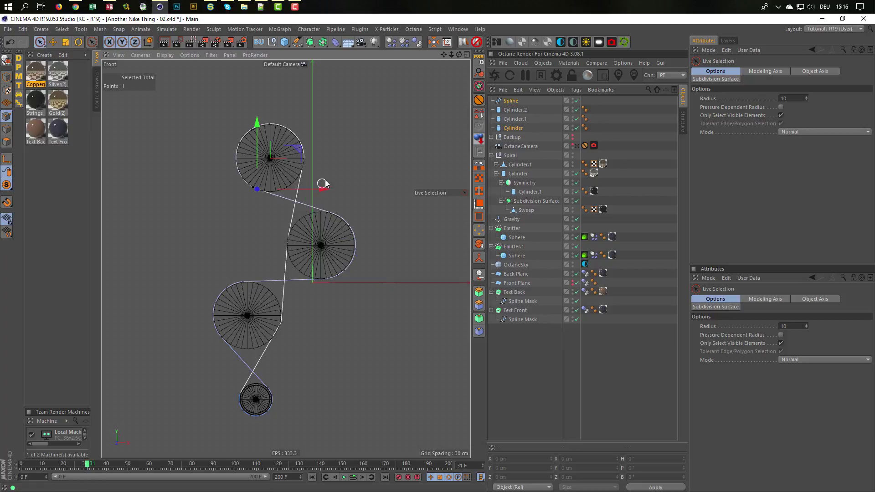
{"action": "left_click", "coordinate": [302, 168], "text": "shift"}
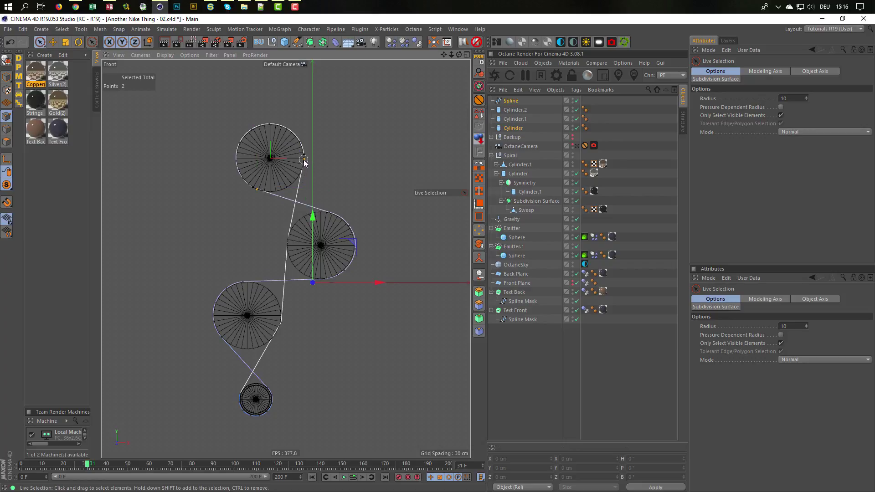
{"action": "left_click_drag", "start_coordinate": [304, 159], "coordinate": [304, 163], "text": "shift"}
{"action": "left_click", "coordinate": [329, 213], "text": "shift"}
{"action": "left_click", "coordinate": [322, 279], "text": "shift"}
{"action": "left_click", "coordinate": [287, 240], "text": "shift"}
{"action": "left_click", "coordinate": [282, 322], "text": "shift"}
{"action": "left_click", "coordinate": [243, 281], "text": "shift"}
{"action": "left_click", "coordinate": [221, 337], "text": "shift"}
{"action": "left_click", "coordinate": [268, 388], "text": "shift"}
{"action": "left_click", "coordinate": [241, 391], "text": "shift"}
{"action": "right_click", "coordinate": [381, 312]}
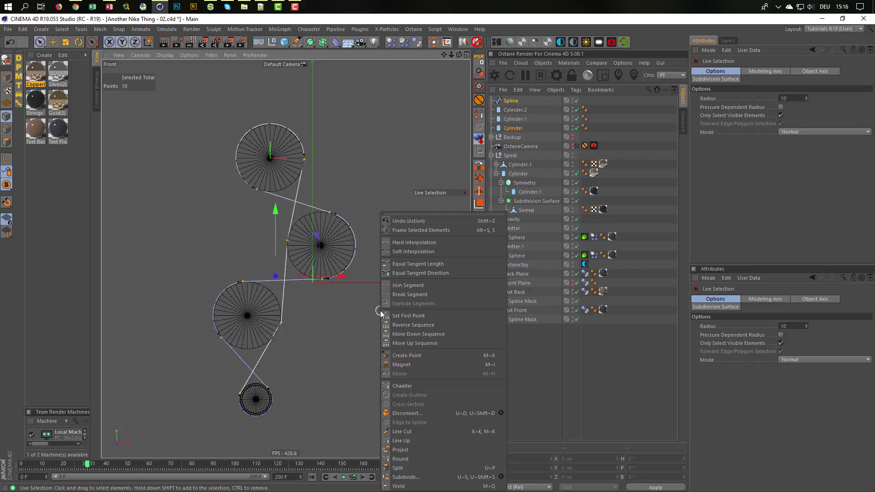
{"action": "left_click", "coordinate": [402, 251]}
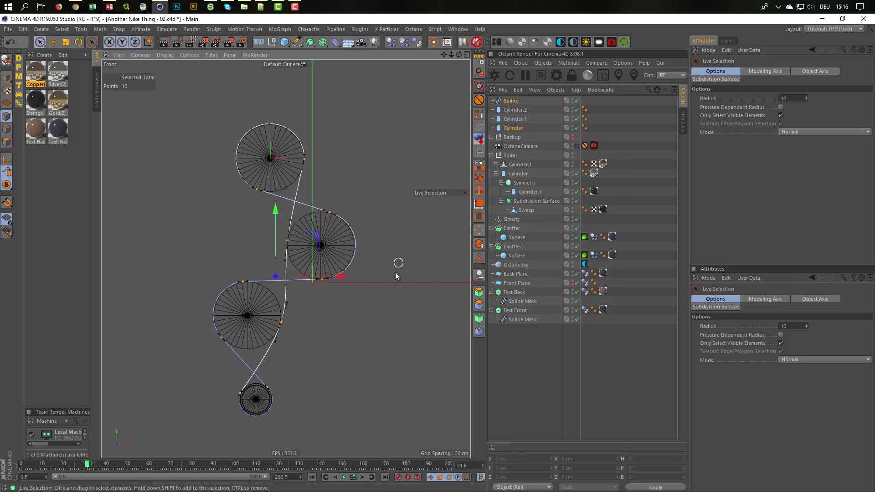
- Shorten both tangent handles of the spline point on the lower wheel's right edge with the Pen tool, so the string hugs the wheel
{"action": "scroll", "coordinate": [288, 335], "scroll_direction": "up", "scroll_amount": 1}
{"action": "scroll", "coordinate": [288, 333], "scroll_direction": "up", "scroll_amount": 1}
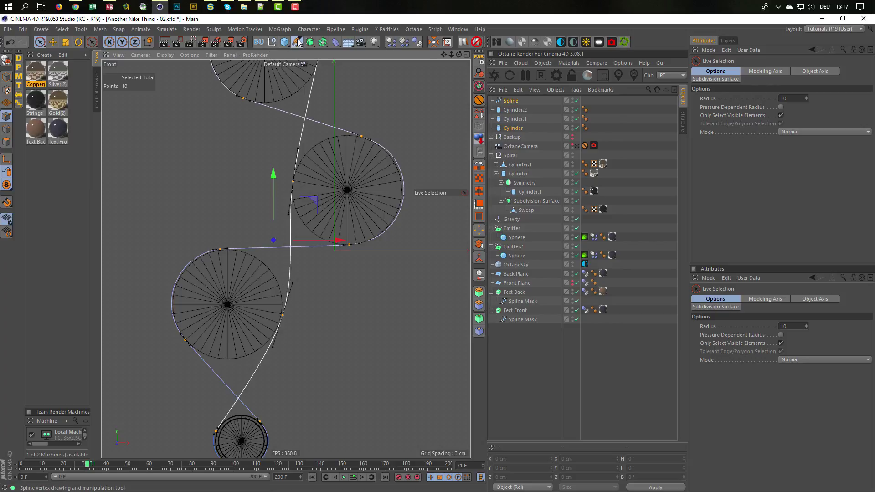
{"action": "left_click_drag", "start_coordinate": [297, 42], "coordinate": [332, 55]}
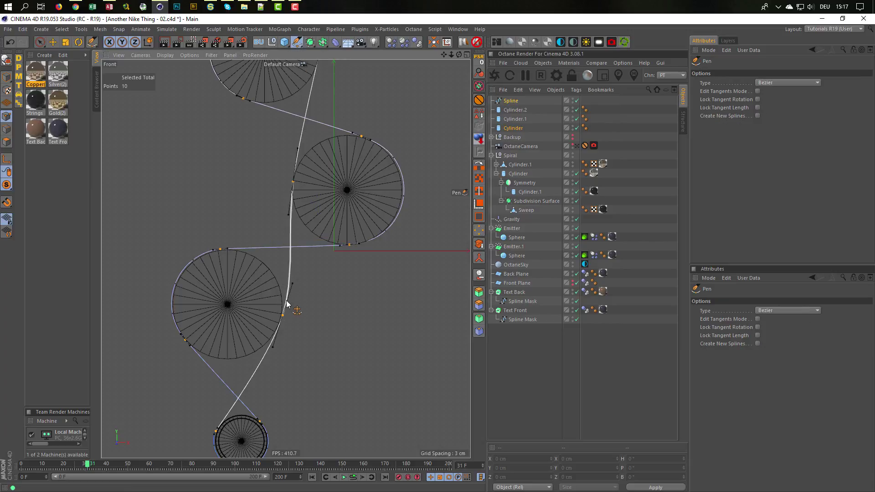
{"action": "scroll", "coordinate": [297, 303], "scroll_direction": "up", "scroll_amount": 3}
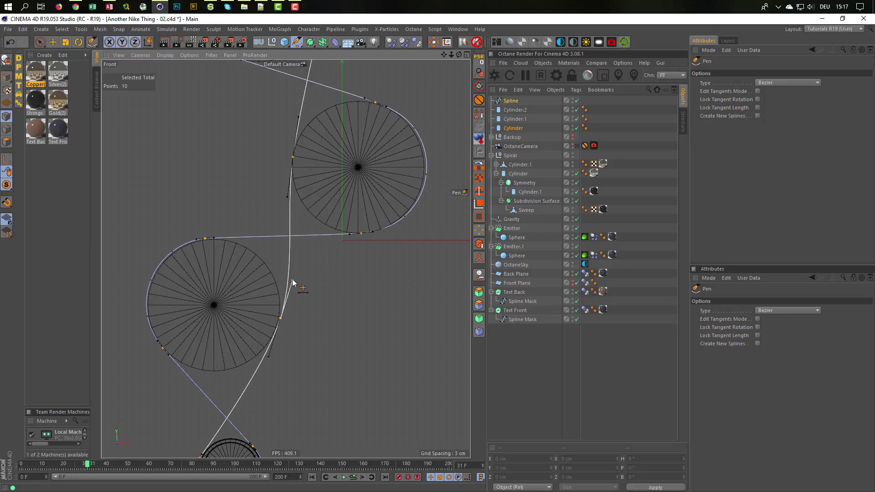
{"action": "left_click_drag", "start_coordinate": [292, 279], "coordinate": [284, 312]}
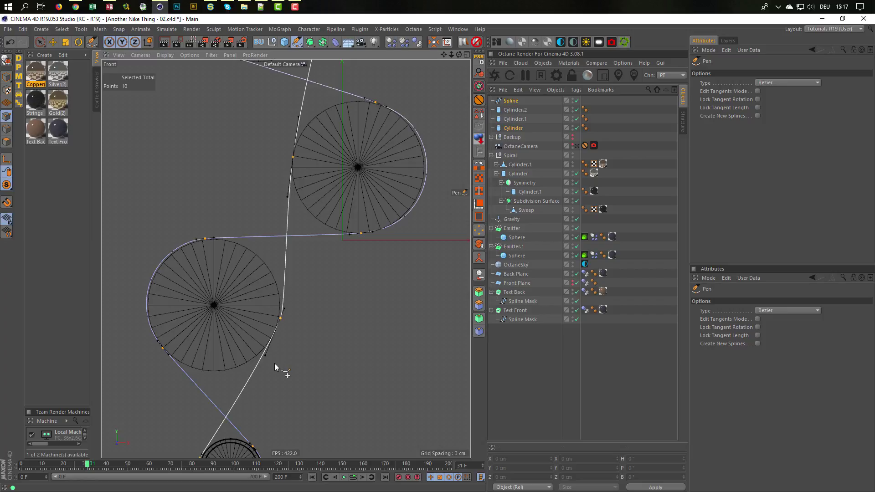
{"action": "left_click_drag", "start_coordinate": [267, 356], "coordinate": [277, 332]}
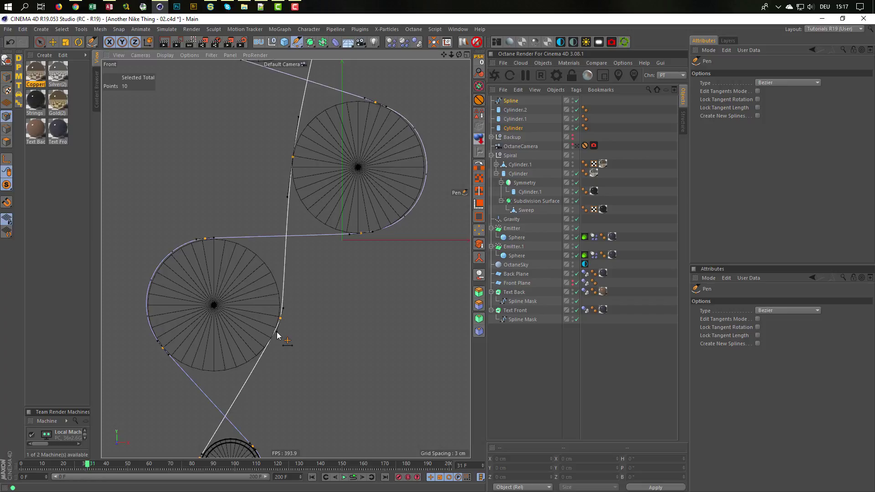
{"action": "scroll", "coordinate": [279, 334], "scroll_direction": "down", "scroll_amount": 4}
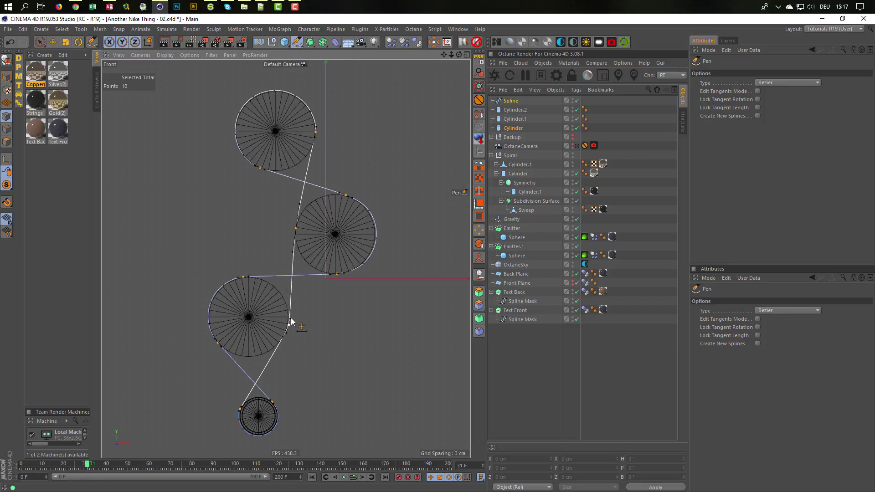
- Select the spline points looping around the small cylinder in the perspective view and move them along Z into its groove
{"action": "middle_click", "coordinate": [363, 338]}
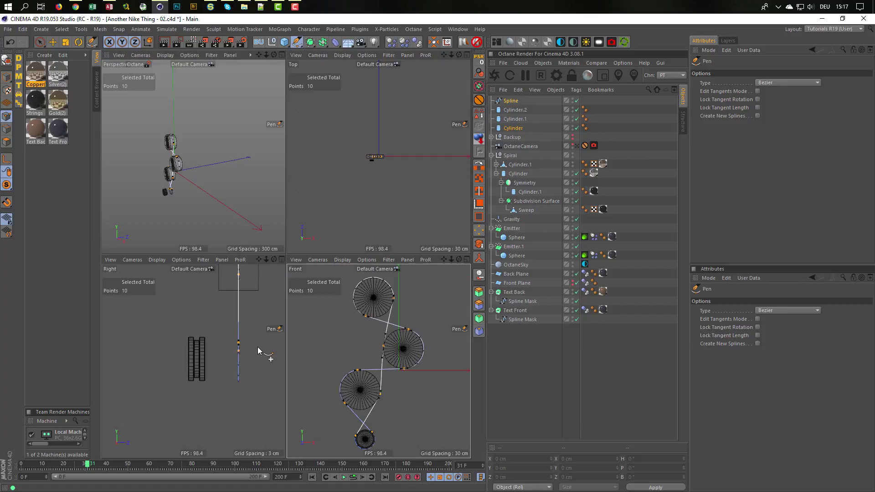
{"action": "middle_click", "coordinate": [231, 206]}
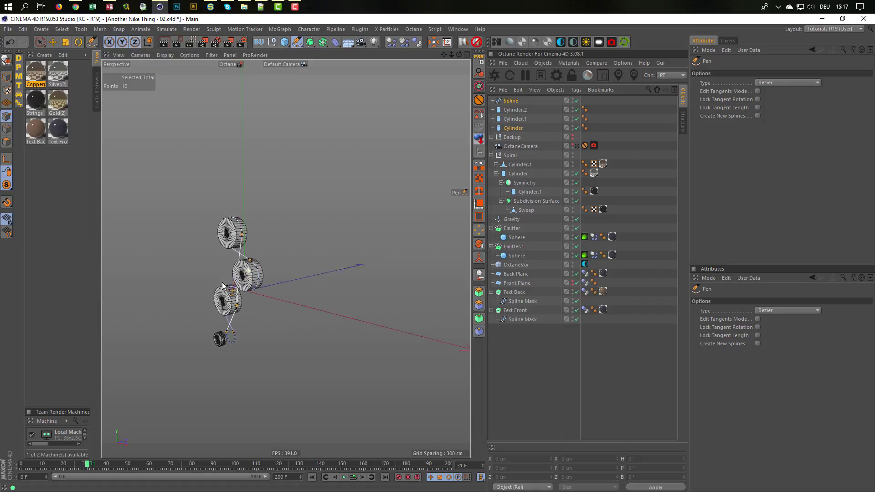
{"action": "left_click_drag", "start_coordinate": [222, 286], "coordinate": [226, 269], "text": "alt"}
{"action": "right_click_drag", "start_coordinate": [239, 350], "coordinate": [301, 329], "text": "alt"}
{"action": "middle_click_drag", "start_coordinate": [211, 329], "coordinate": [280, 297], "text": "alt"}
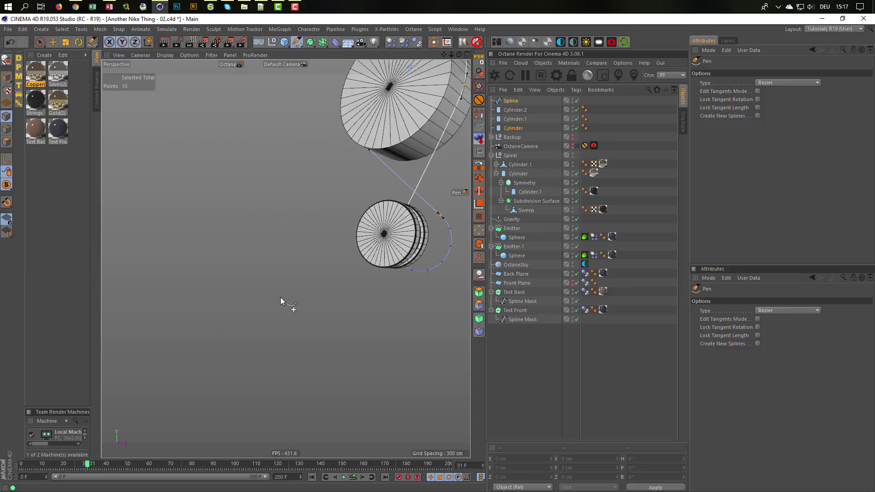
{"action": "middle_click_drag", "start_coordinate": [361, 251], "coordinate": [272, 293], "text": "alt"}
{"action": "left_click_drag", "start_coordinate": [272, 293], "coordinate": [241, 292], "text": "alt"}
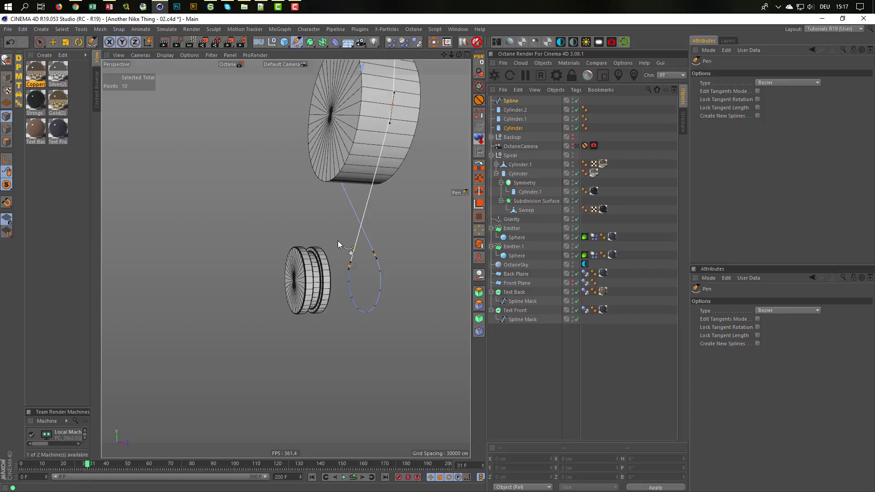
{"action": "key", "text": "0"}
{"action": "left_click_drag", "start_coordinate": [336, 234], "coordinate": [401, 360]}
{"action": "mouse_move", "coordinate": [336, 284]}
{"action": "left_mouse_down", "text": "alt"}
{"action": "mouse_move", "coordinate": [321, 288]}
{"action": "mouse_move", "coordinate": [329, 287]}
{"action": "left_mouse_up", "text": "alt"}
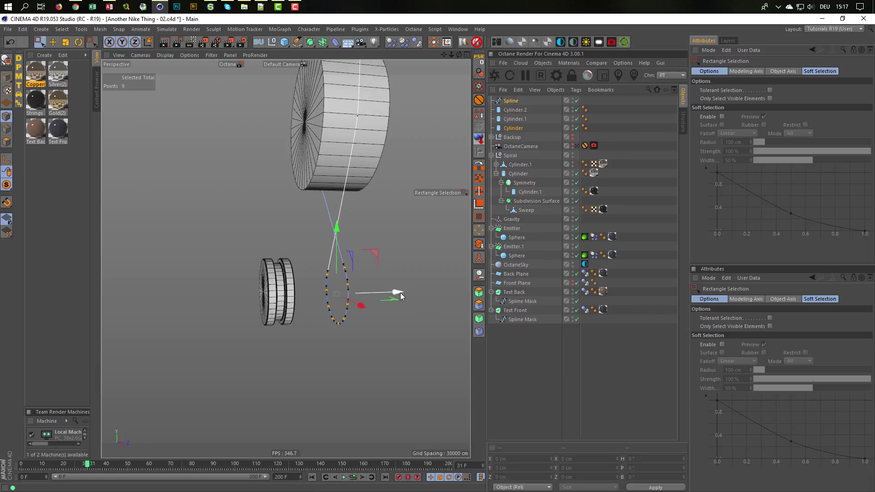
{"action": "left_click_drag", "start_coordinate": [400, 293], "coordinate": [341, 305]}
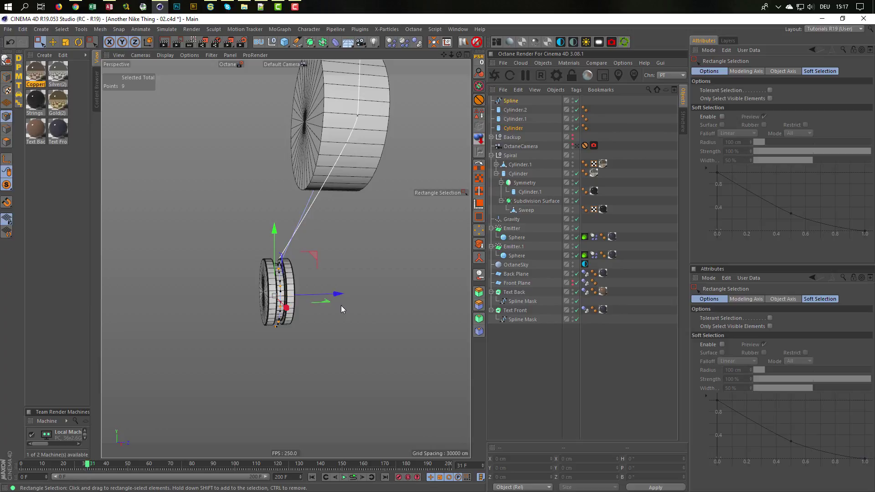
- Examine from the side how the string path lines up with the small cylinder's groove and the three wheels
{"action": "scroll", "coordinate": [287, 270], "scroll_direction": "up", "scroll_amount": 3}
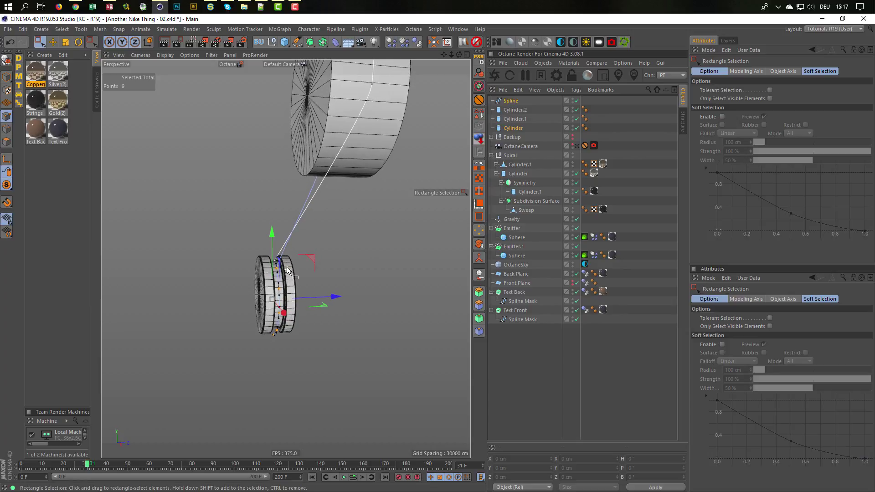
{"action": "scroll", "coordinate": [286, 269], "scroll_direction": "down", "scroll_amount": 5}
{"action": "middle_click_drag", "start_coordinate": [286, 265], "coordinate": [265, 302], "text": "alt"}
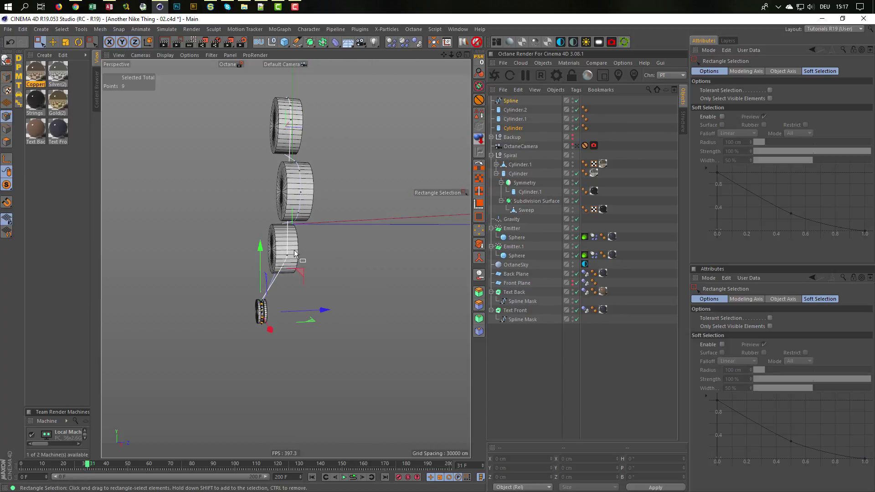
{"action": "scroll", "coordinate": [305, 252], "scroll_direction": "up", "scroll_amount": 2}
{"action": "left_click_drag", "start_coordinate": [295, 248], "coordinate": [281, 301], "text": "alt"}
{"action": "middle_click", "coordinate": [281, 302]}
{"action": "middle_click", "coordinate": [246, 209]}
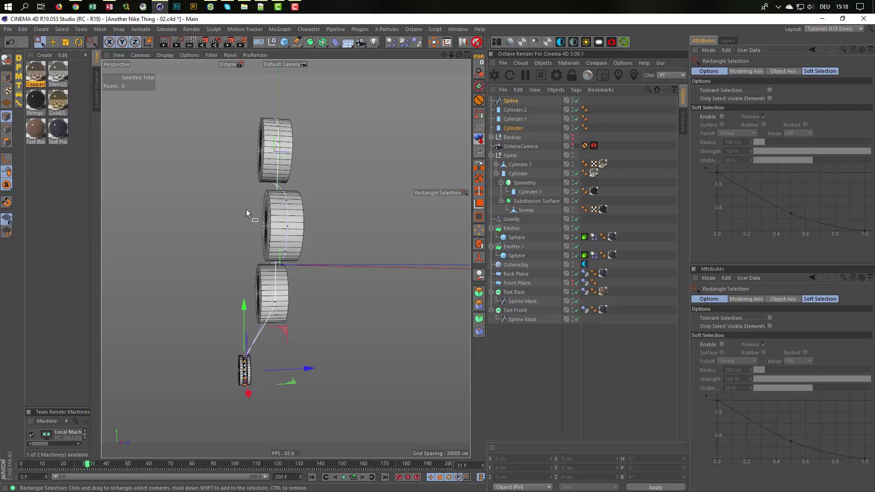
{"action": "right_click_drag", "start_coordinate": [288, 239], "coordinate": [304, 224], "text": "alt"}
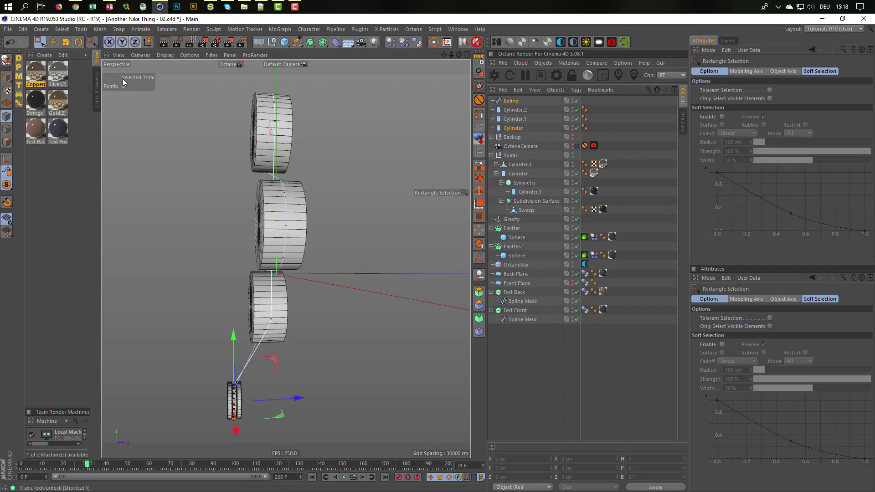
- Select spline points on the lower wheel and in the small cylinder's groove and inspect the string's course between them
{"action": "key", "text": "9"}
{"action": "left_click", "coordinate": [271, 320]}
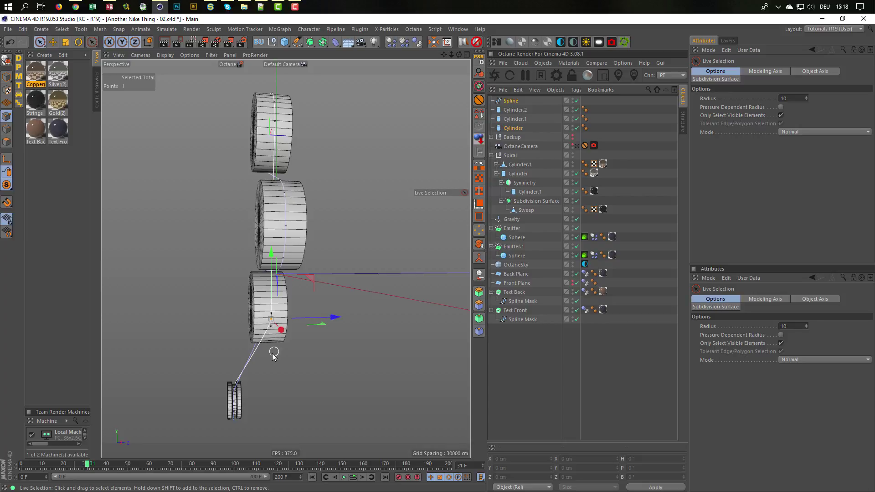
{"action": "scroll", "coordinate": [248, 380], "scroll_direction": "up", "scroll_amount": 5}
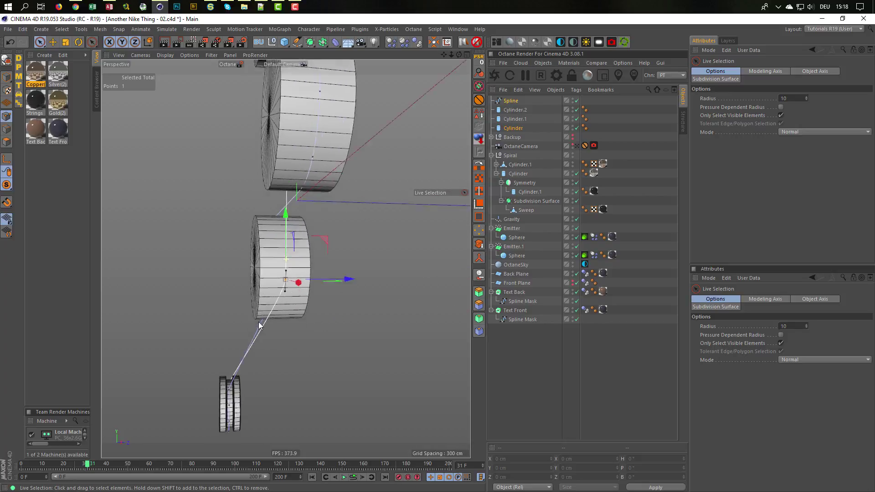
{"action": "scroll", "coordinate": [235, 364], "scroll_direction": "up", "scroll_amount": 3}
{"action": "left_click", "coordinate": [249, 345]}
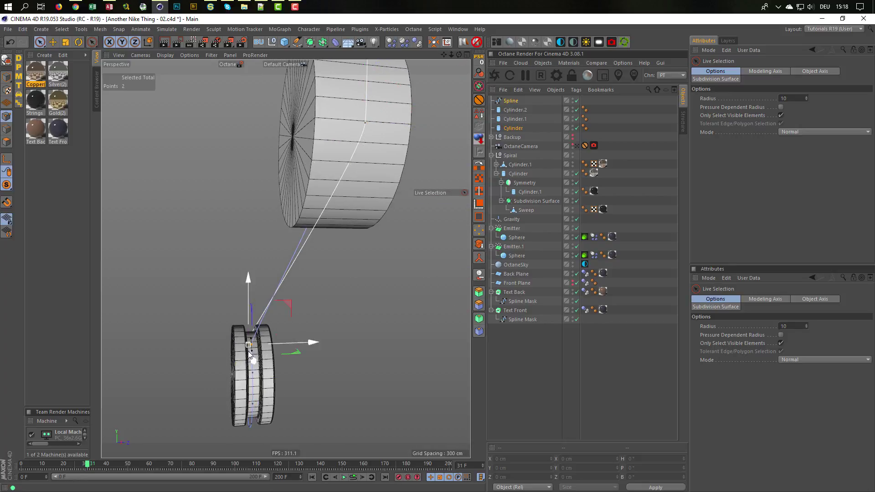
{"action": "left_click_drag", "start_coordinate": [253, 337], "coordinate": [99, 338], "text": "alt"}
{"action": "middle_click_drag", "start_coordinate": [196, 360], "coordinate": [233, 334], "text": "alt"}
{"action": "mouse_move", "coordinate": [233, 334]}
{"action": "left_mouse_down", "text": "alt"}
{"action": "mouse_move", "coordinate": [162, 337]}
{"action": "mouse_move", "coordinate": [233, 334]}
{"action": "left_mouse_up", "text": "alt"}
{"action": "right_click_drag", "start_coordinate": [233, 334], "coordinate": [188, 341], "text": "alt"}
{"action": "middle_click_drag", "start_coordinate": [242, 268], "coordinate": [268, 297], "text": "alt"}
{"action": "right_click_drag", "start_coordinate": [268, 298], "coordinate": [245, 252], "text": "alt"}
{"action": "middle_click_drag", "start_coordinate": [245, 251], "coordinate": [250, 307], "text": "alt"}
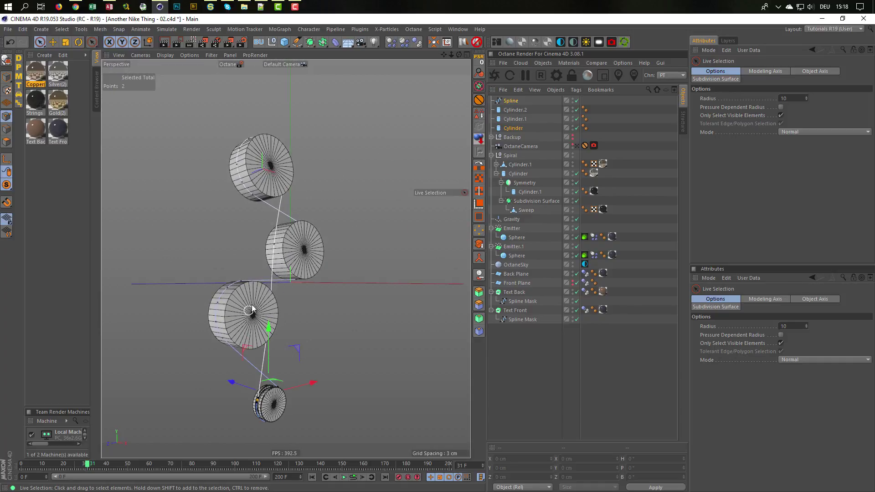
{"action": "left_click_drag", "start_coordinate": [252, 304], "coordinate": [253, 305], "text": "alt"}
- Add an n-Side spline with a 2 cm radius as the string's profile
{"action": "left_click", "coordinate": [511, 100]}
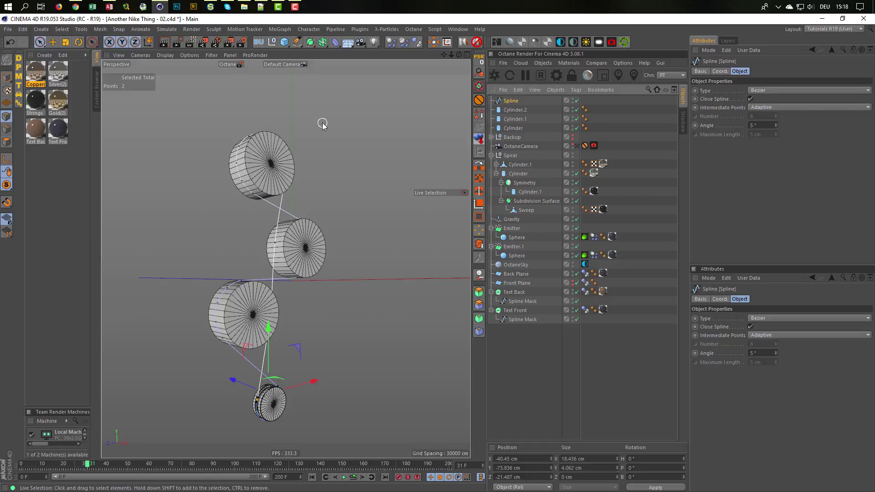
{"action": "left_click", "coordinate": [298, 43]}
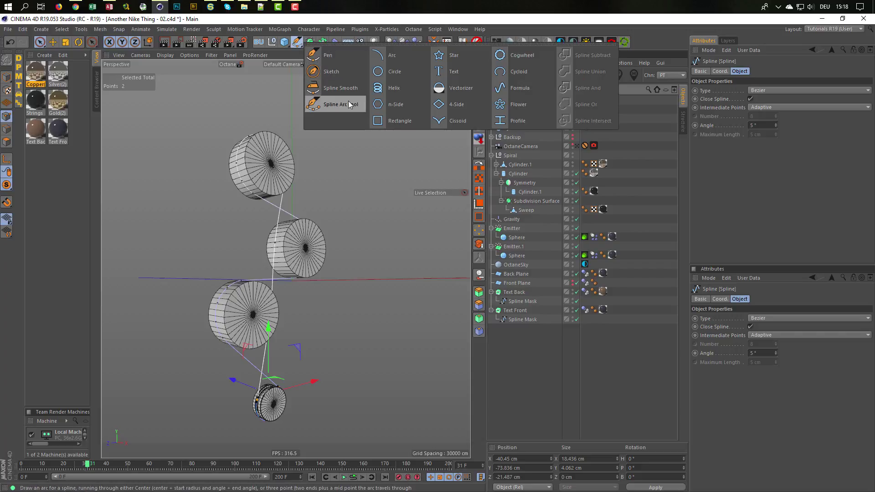
{"action": "left_click", "coordinate": [394, 105]}
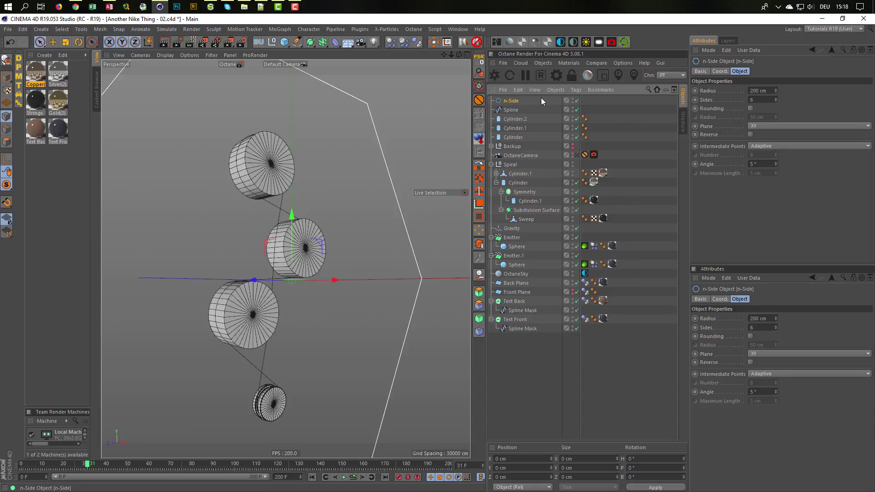
{"action": "left_click", "coordinate": [769, 91]}
{"action": "type", "text": "2"}
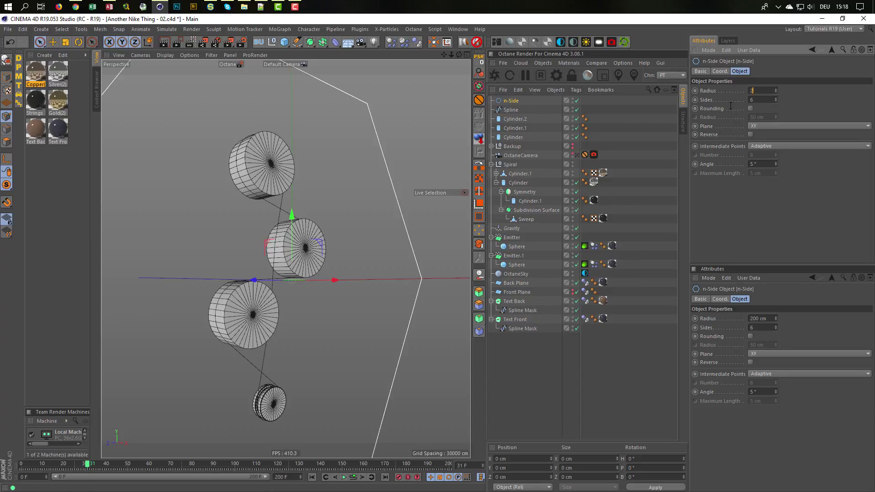
{"action": "key", "text": "Return"}
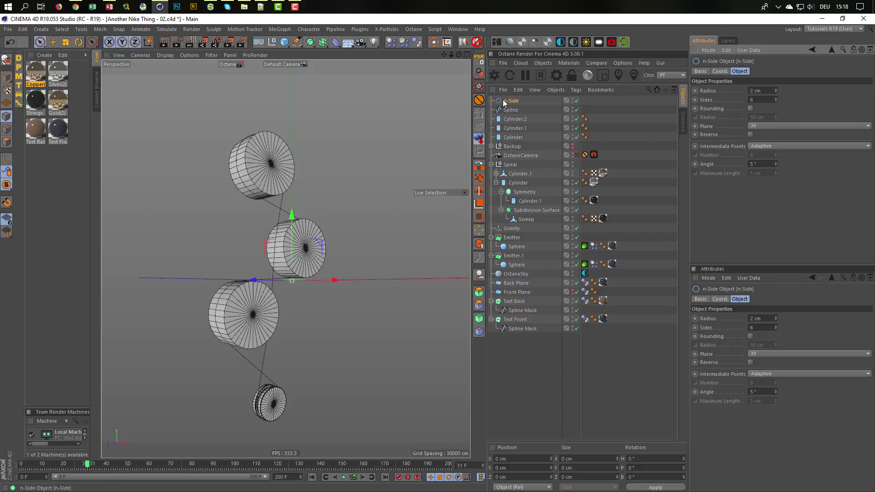
- Create a Sweep object and place the n-Side profile and the string path spline inside it
{"action": "left_click", "coordinate": [310, 43]}
{"action": "left_click", "coordinate": [347, 89]}
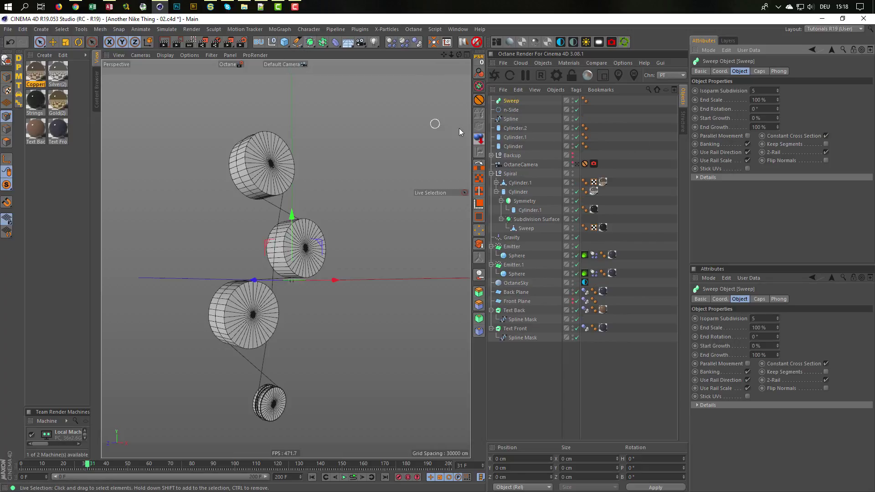
{"action": "left_click", "coordinate": [506, 118]}
{"action": "left_click", "coordinate": [511, 110], "text": "shift"}
{"action": "left_click_drag", "start_coordinate": [510, 109], "coordinate": [512, 101]}
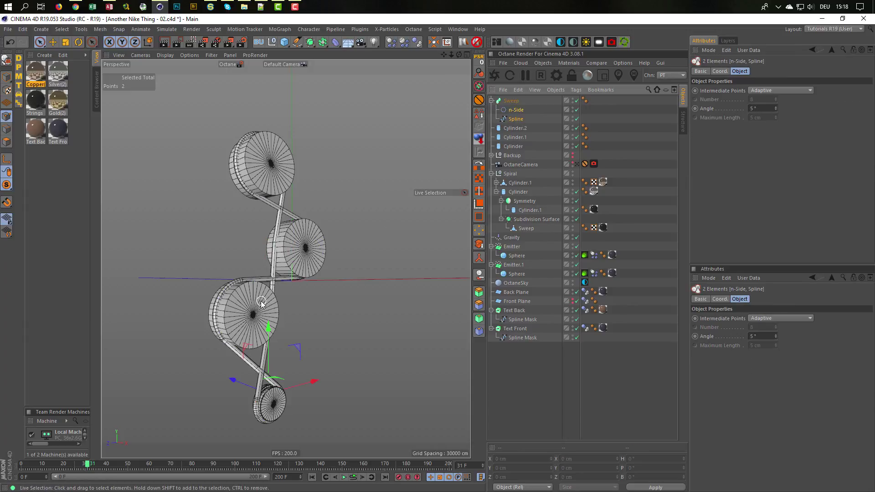
- Thin the swept string by setting the n-Side profile's radius to 1 cm
{"action": "scroll", "coordinate": [297, 267], "scroll_direction": "up", "scroll_amount": 5}
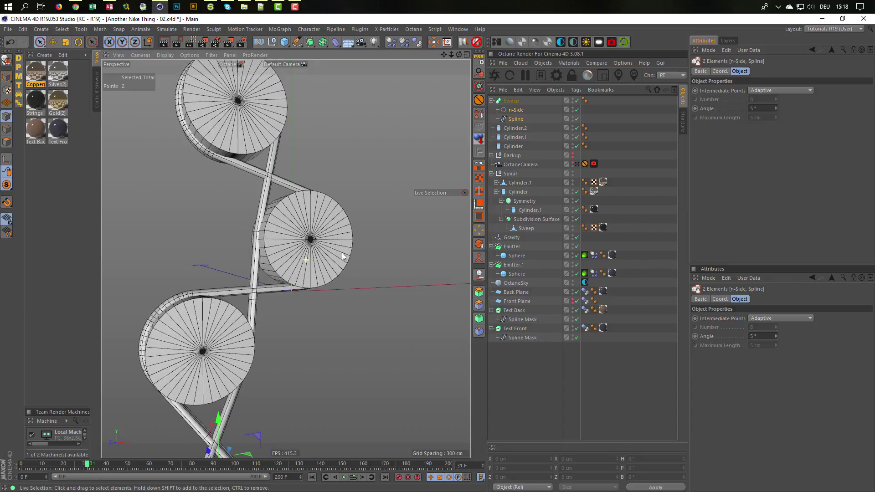
{"action": "scroll", "coordinate": [305, 266], "scroll_direction": "up", "scroll_amount": 3}
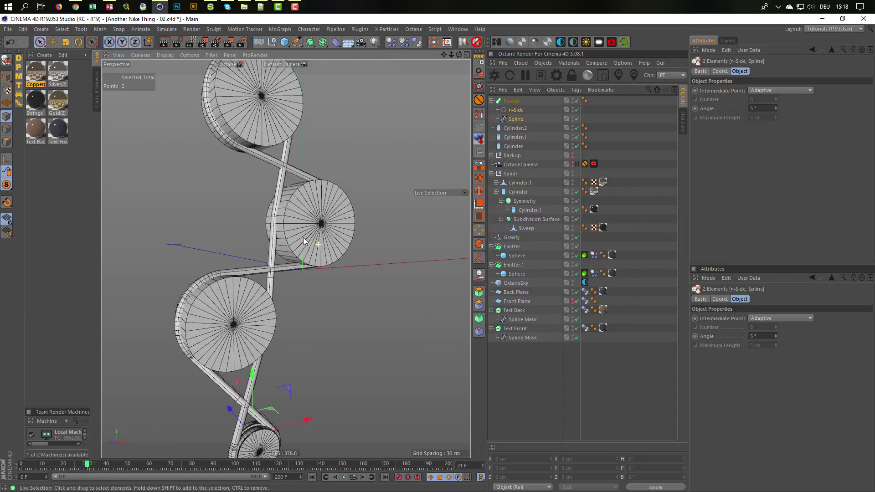
{"action": "left_click", "coordinate": [517, 111]}
{"action": "left_click_drag", "start_coordinate": [768, 92], "coordinate": [729, 98]}
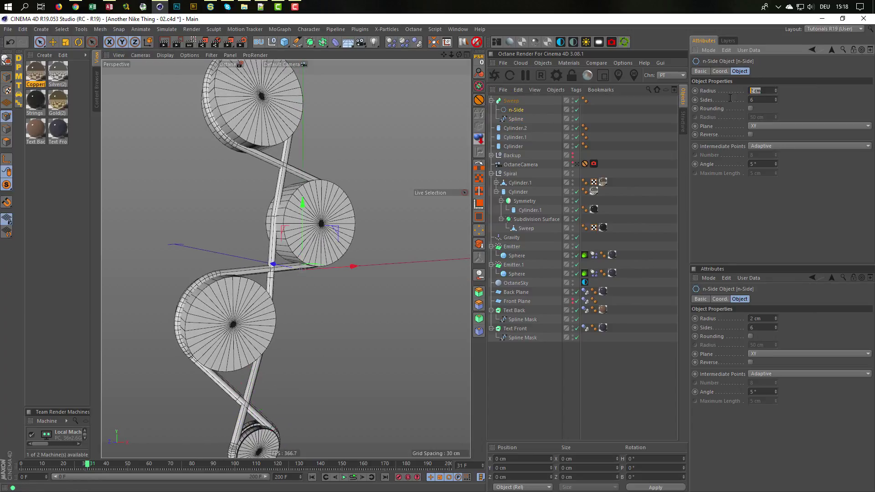
{"action": "type", "text": "1"}
{"action": "key", "text": "Return"}
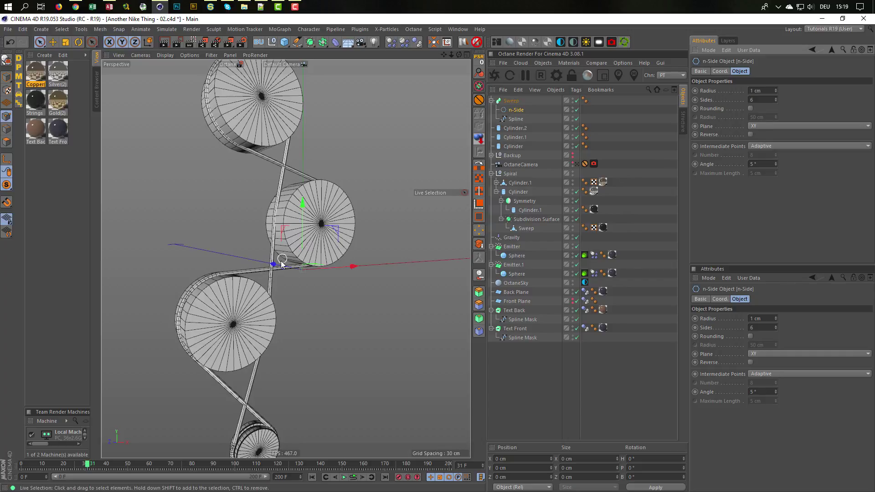
- Set the string path spline's intermediate points to Uniform to subdivide the swept string evenly
{"action": "middle_click_drag", "start_coordinate": [204, 294], "coordinate": [248, 240], "text": "alt"}
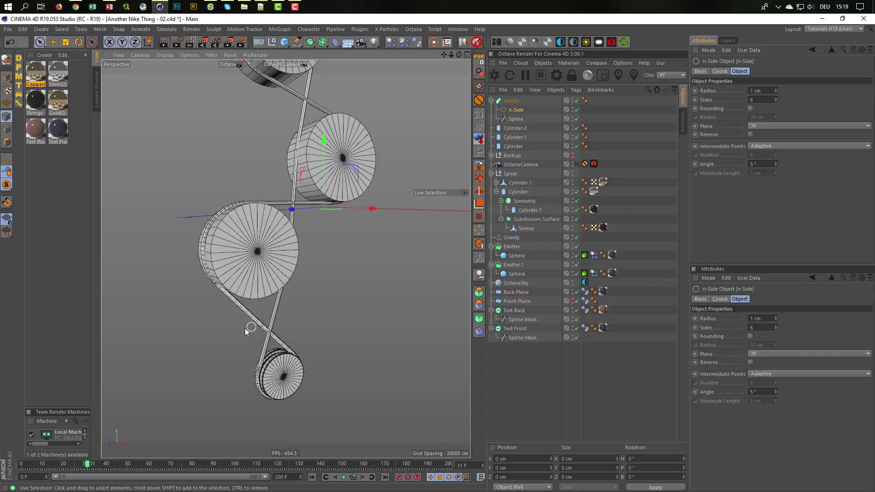
{"action": "left_click_drag", "start_coordinate": [244, 328], "coordinate": [246, 370], "text": "alt"}
{"action": "right_click_drag", "start_coordinate": [248, 371], "coordinate": [323, 367], "text": "alt"}
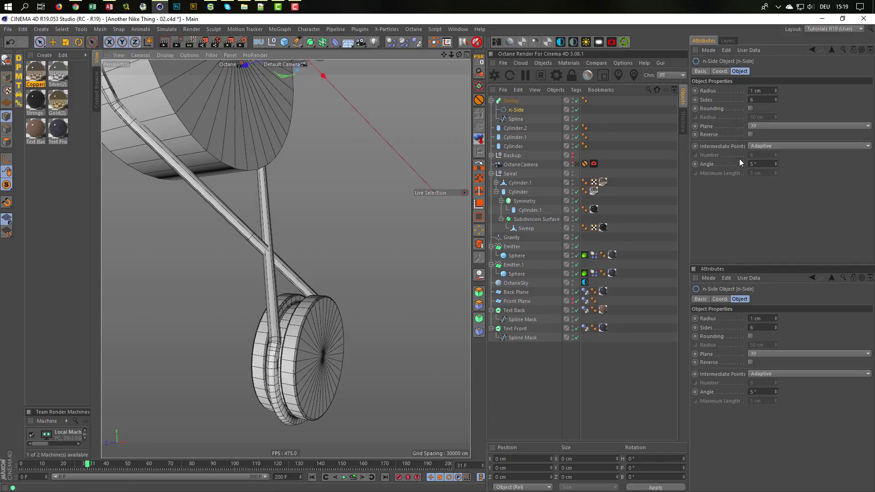
{"action": "left_click", "coordinate": [516, 118]}
{"action": "left_click", "coordinate": [761, 107]}
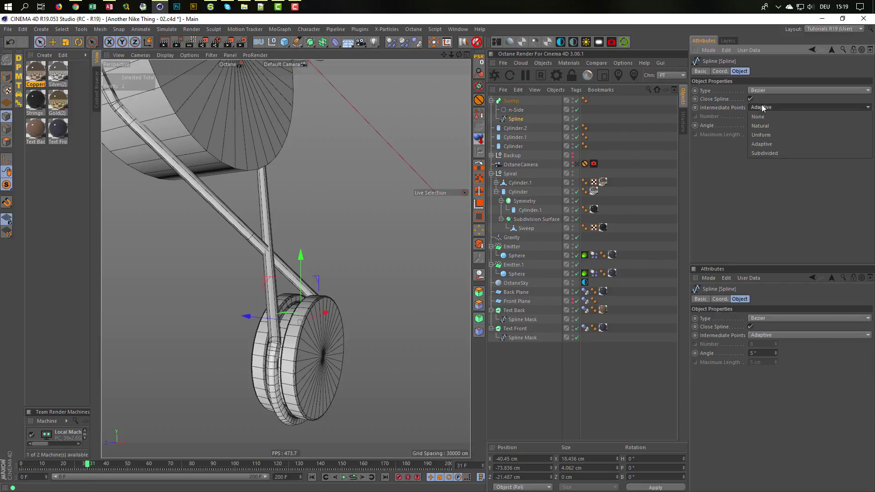
{"action": "left_click", "coordinate": [759, 135]}
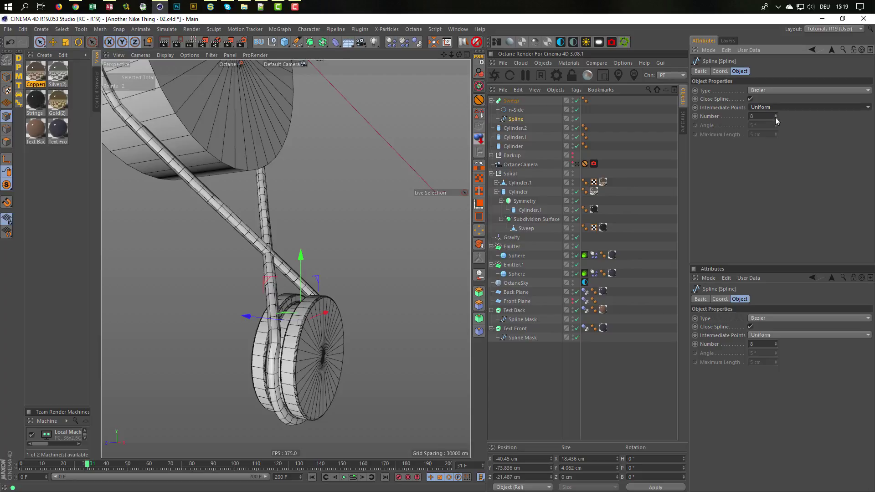
- Reduce the string path spline's number of intermediate points to 2
{"action": "left_click", "coordinate": [775, 117]}
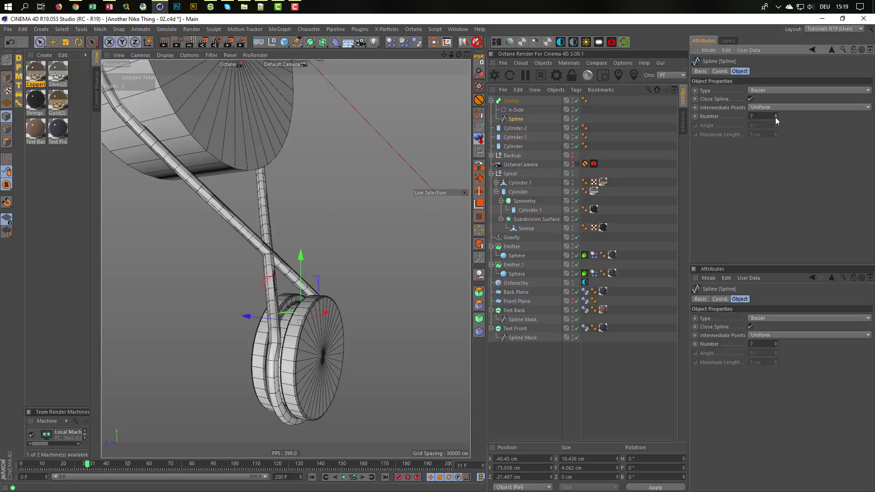
{"action": "left_click", "coordinate": [775, 118]}
{"action": "left_click", "coordinate": [776, 117]}
{"action": "left_click", "coordinate": [775, 118]}
{"action": "left_click", "coordinate": [776, 118]}
{"action": "left_click", "coordinate": [776, 118]}
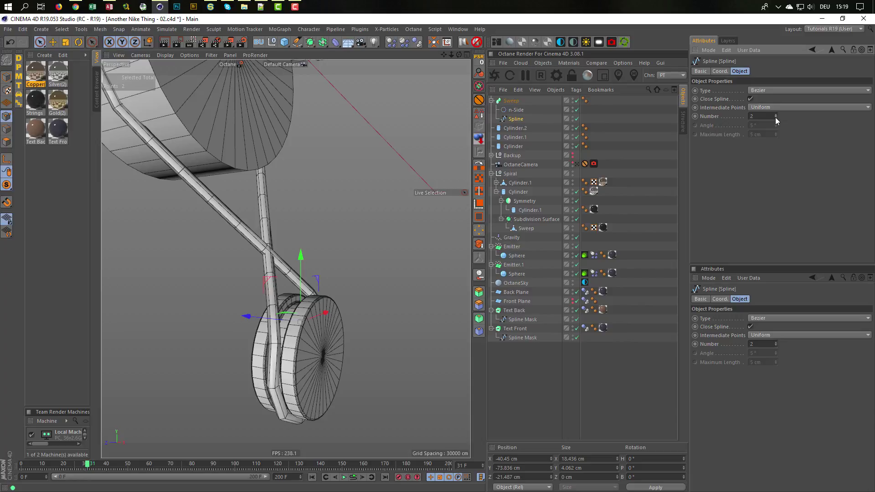
{"action": "left_click", "coordinate": [776, 118]}
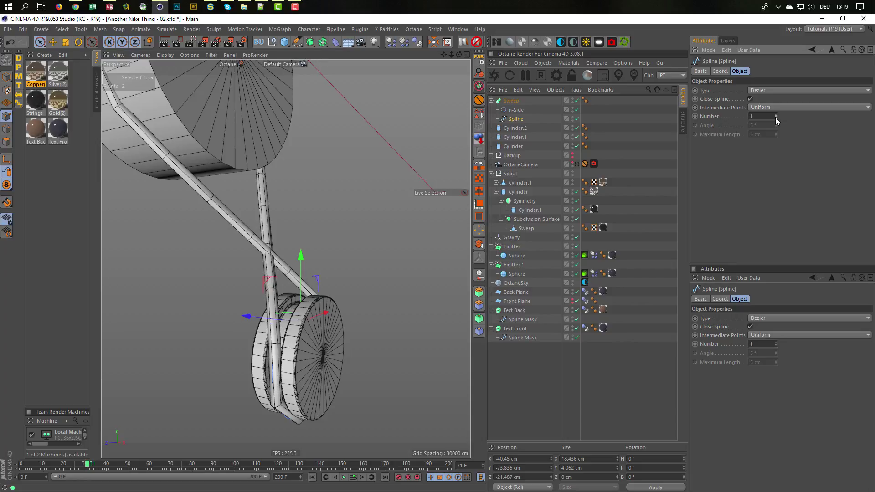
{"action": "left_click", "coordinate": [775, 114]}
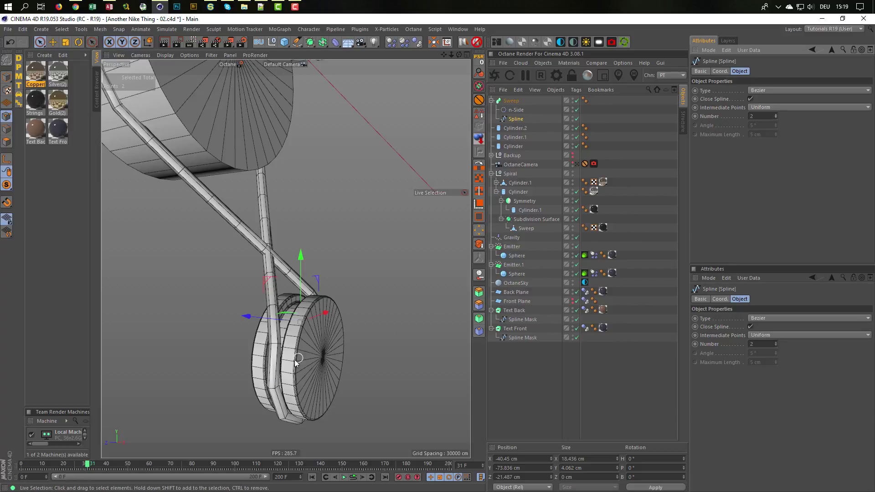
- Examine from several angles how the two string strands cross between the large cylinder and the small wheel
{"action": "scroll", "coordinate": [290, 365], "scroll_direction": "down", "scroll_amount": 3}
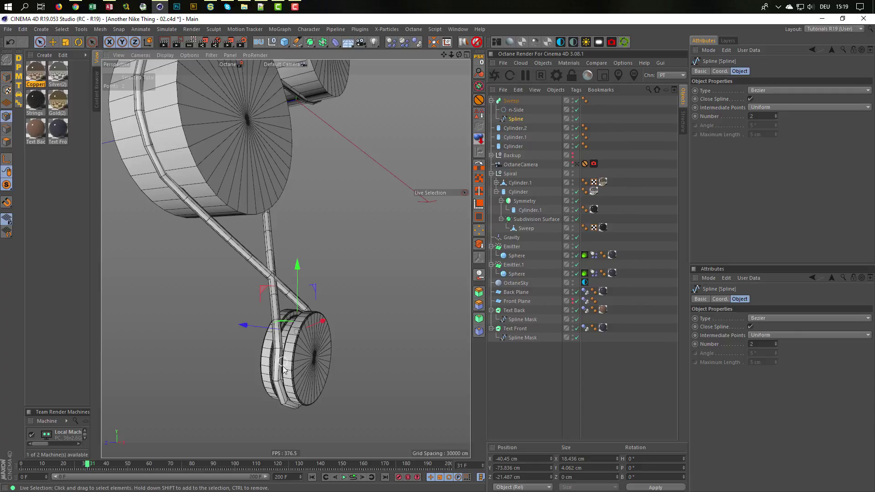
{"action": "scroll", "coordinate": [291, 336], "scroll_direction": "up", "scroll_amount": 1}
{"action": "left_click_drag", "start_coordinate": [293, 336], "coordinate": [431, 355], "text": "alt"}
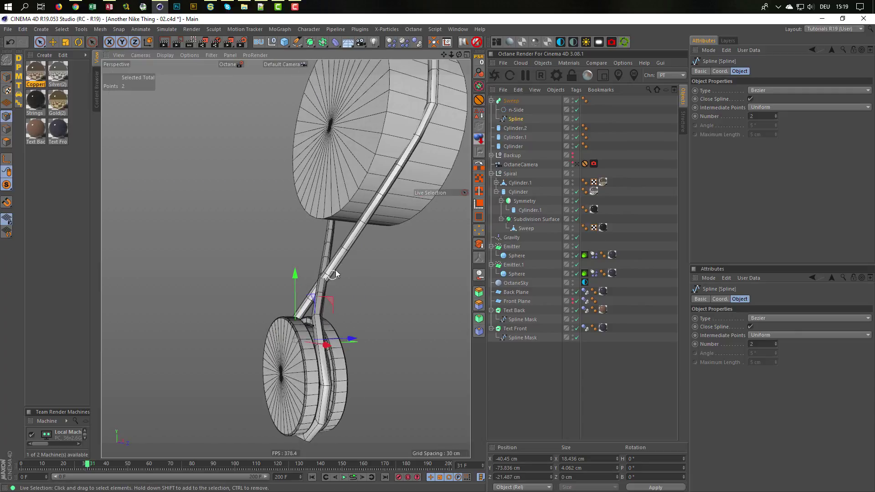
{"action": "left_click_drag", "start_coordinate": [367, 241], "coordinate": [355, 273], "text": "alt"}
{"action": "left_click_drag", "start_coordinate": [291, 299], "coordinate": [236, 349], "text": "alt"}
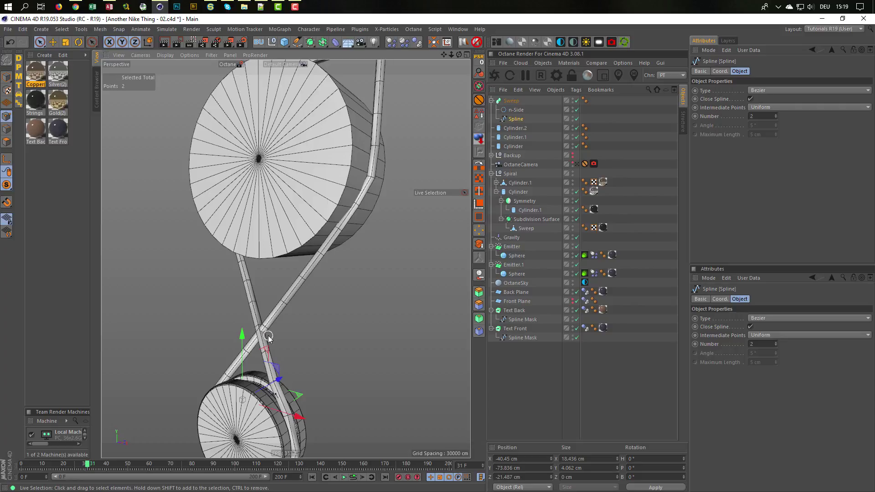
{"action": "left_click_drag", "start_coordinate": [289, 357], "coordinate": [261, 380], "text": "alt"}
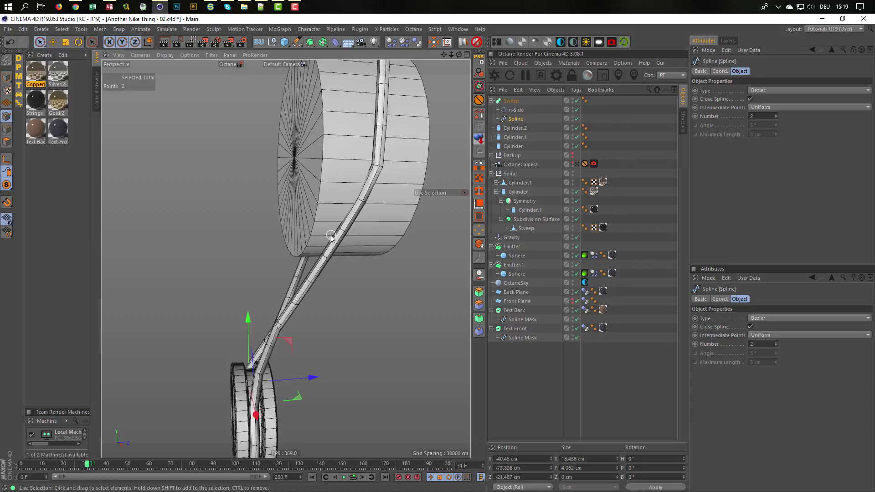
{"action": "left_click_drag", "start_coordinate": [331, 237], "coordinate": [272, 233], "text": "alt"}
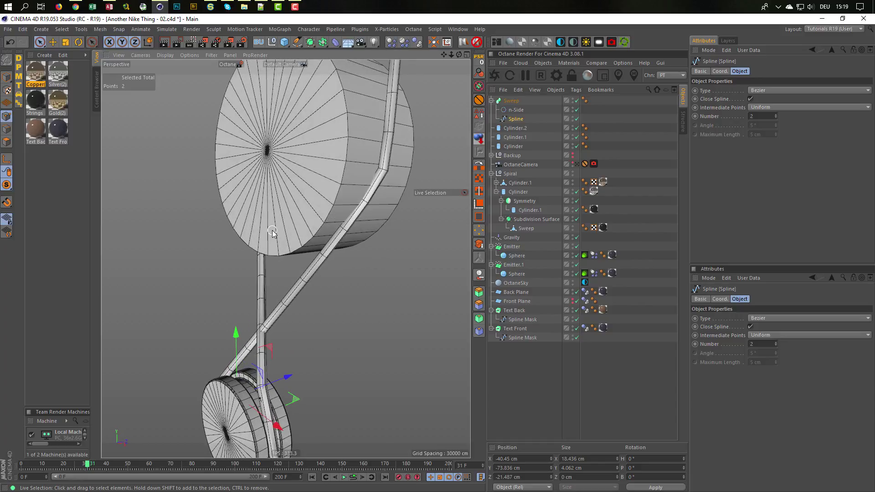
- Check the string crossings around the wheels in the Nike.gif reference in the Picture Viewer
{"action": "key", "text": "shift+F6"}
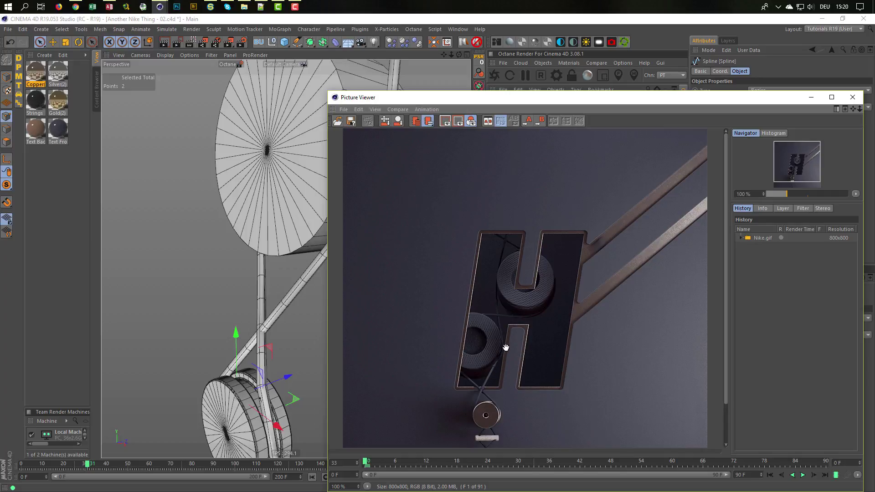
{"action": "scroll", "coordinate": [502, 367], "scroll_direction": "up", "scroll_amount": 4}
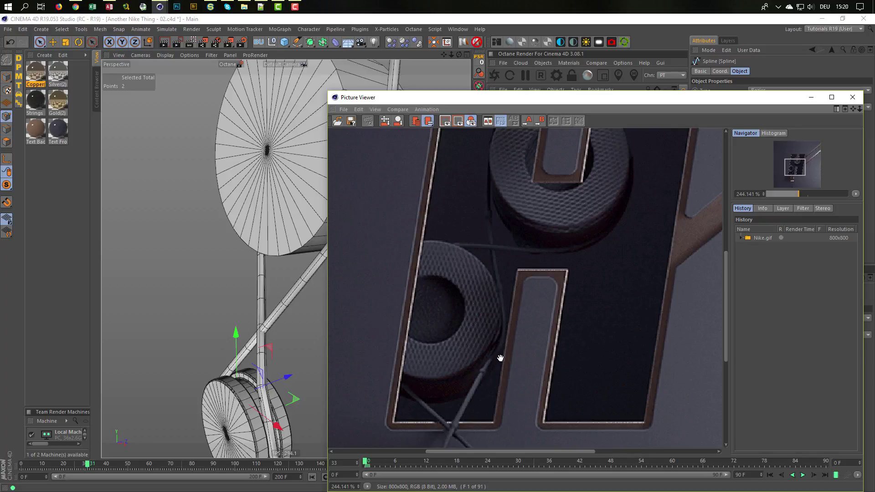
{"action": "scroll", "coordinate": [485, 363], "scroll_direction": "down", "scroll_amount": 2}
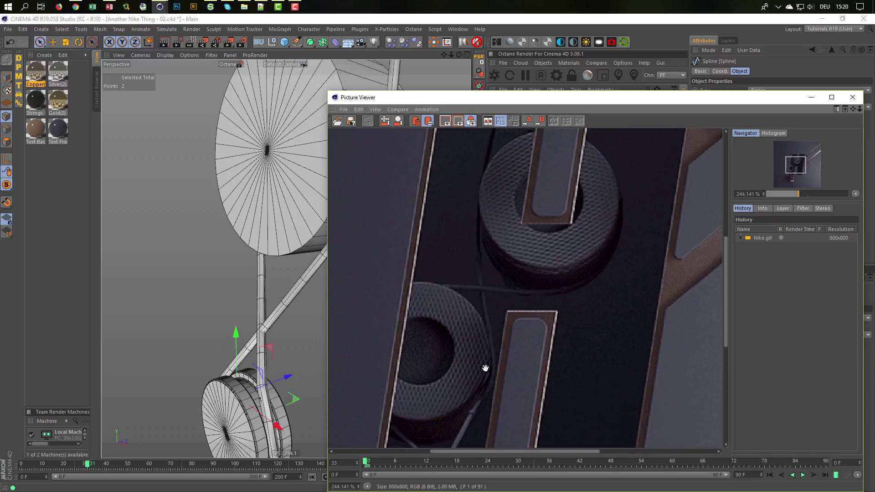
{"action": "scroll", "coordinate": [496, 287], "scroll_direction": "down", "scroll_amount": 2}
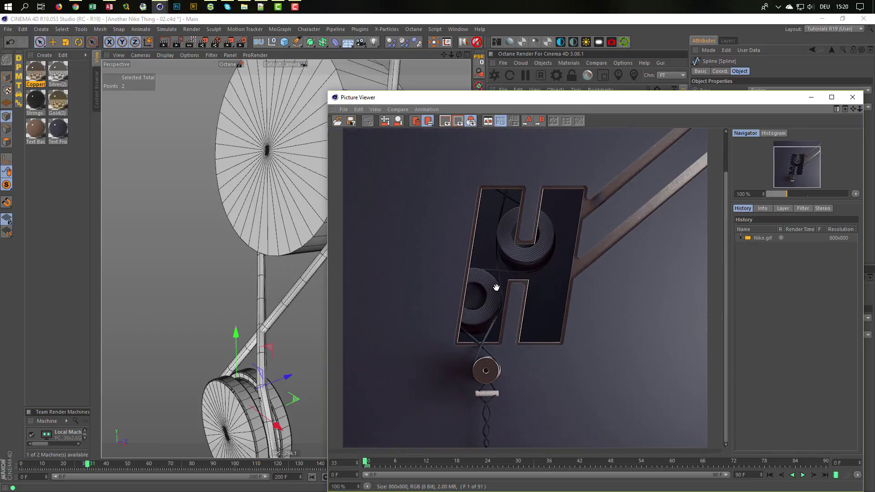
{"action": "scroll", "coordinate": [496, 287], "scroll_direction": "up", "scroll_amount": 1}
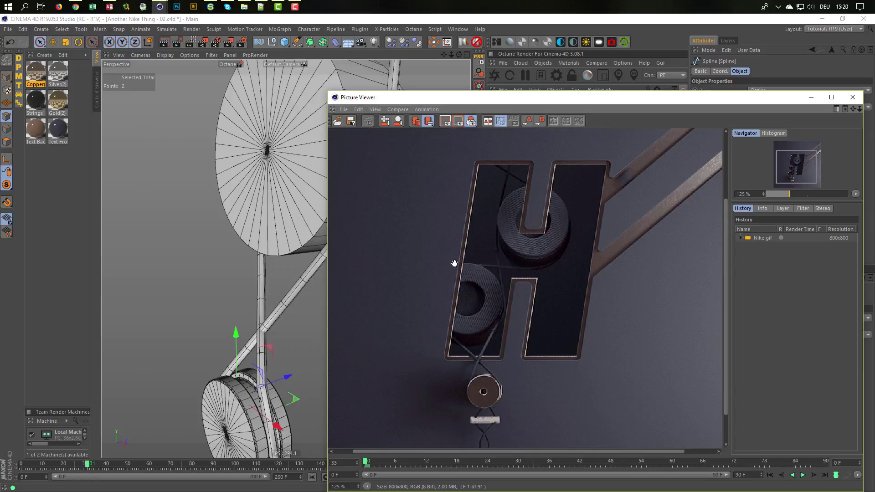
{"action": "left_click", "coordinate": [852, 99]}
- Disable the Sweep to expose the bare string path spline between the large cylinder and the small wheel
{"action": "scroll", "coordinate": [269, 328], "scroll_direction": "up", "scroll_amount": 5}
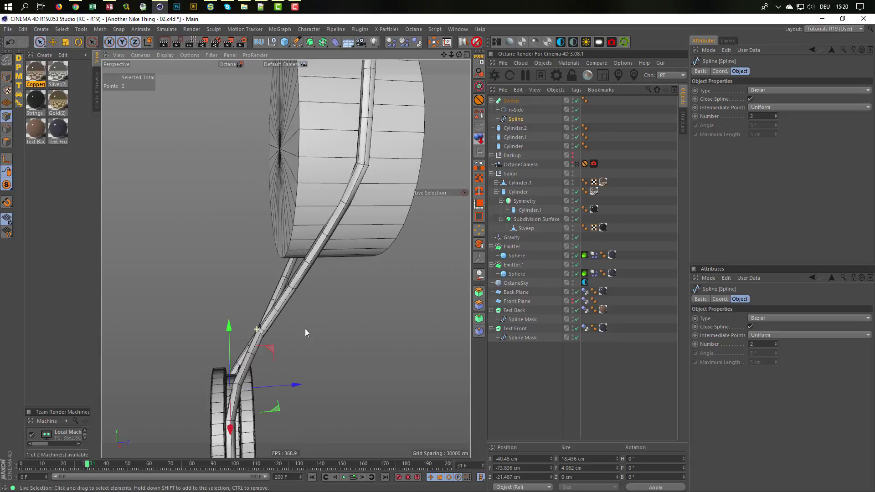
{"action": "left_click_drag", "start_coordinate": [260, 329], "coordinate": [296, 308], "text": "alt"}
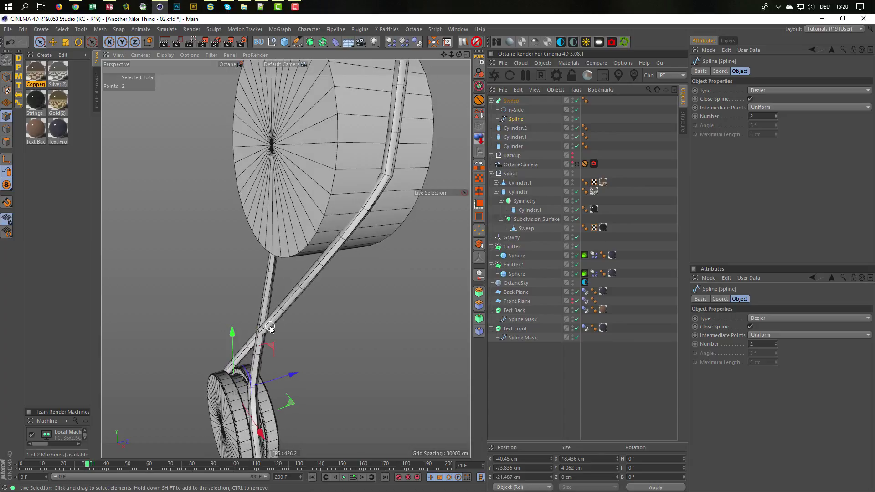
{"action": "middle_click_drag", "start_coordinate": [279, 320], "coordinate": [289, 314], "text": "alt"}
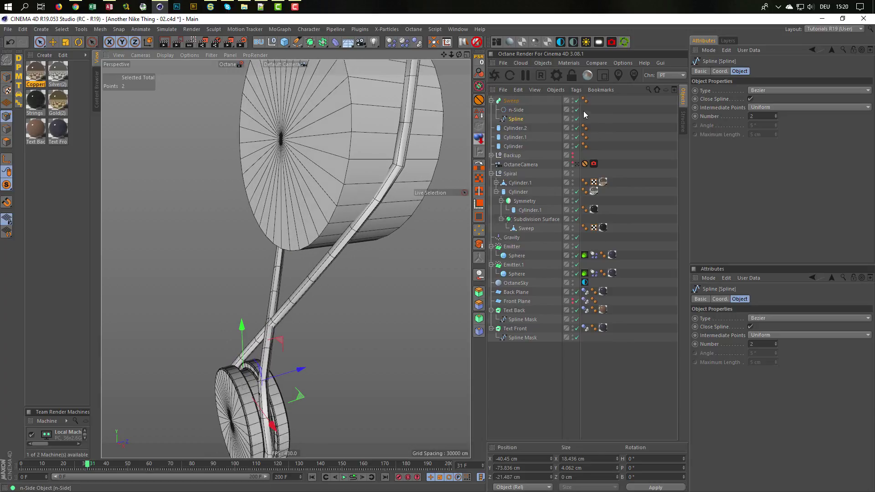
{"action": "left_click", "coordinate": [576, 101]}
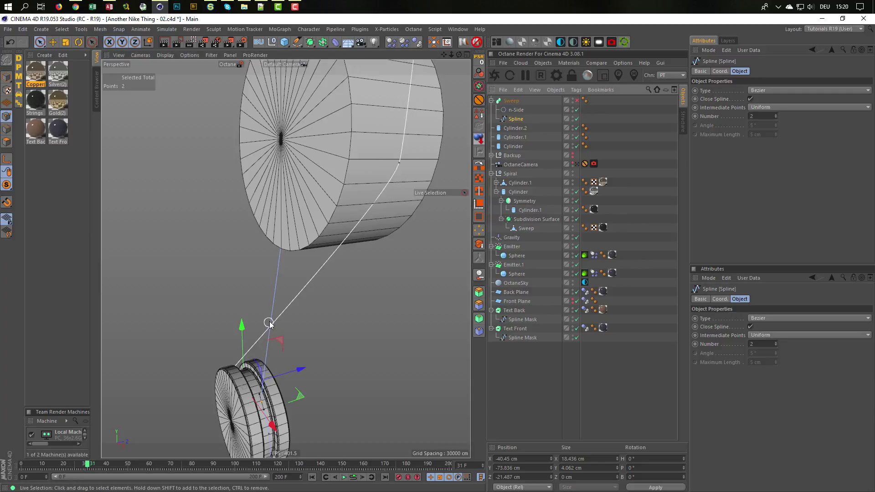
{"action": "left_click_drag", "start_coordinate": [270, 322], "coordinate": [148, 331], "text": "alt"}
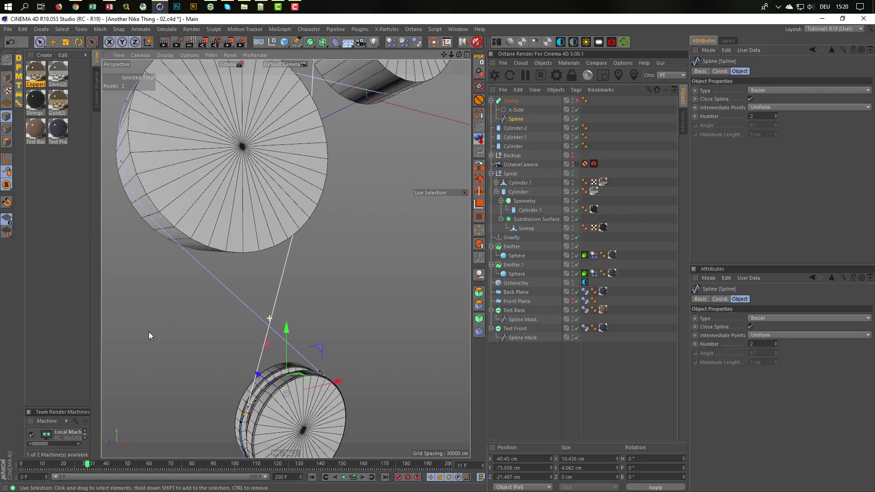
- Try to subdivide the spline segment between its points on the large cylinder and the small wheel
{"action": "left_click", "coordinate": [140, 287]}
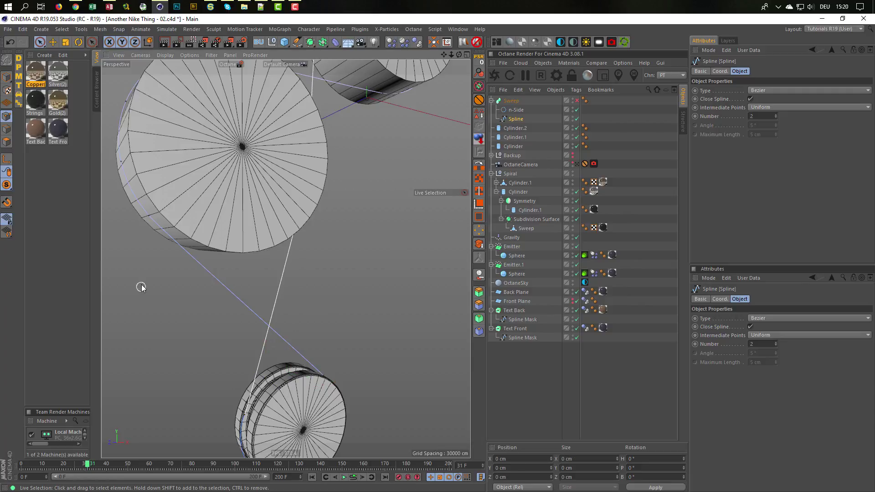
{"action": "left_click", "coordinate": [149, 218]}
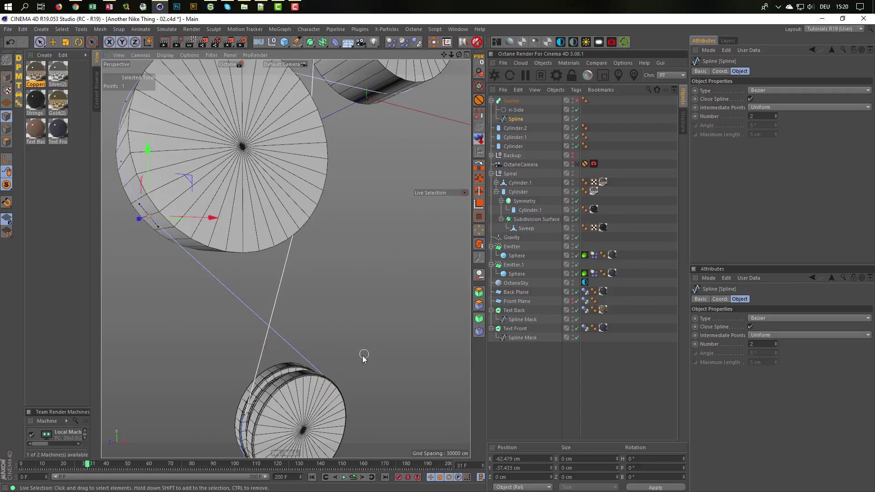
{"action": "left_click", "coordinate": [323, 374], "text": "shift"}
{"action": "left_click_drag", "start_coordinate": [291, 307], "coordinate": [317, 312], "text": "alt"}
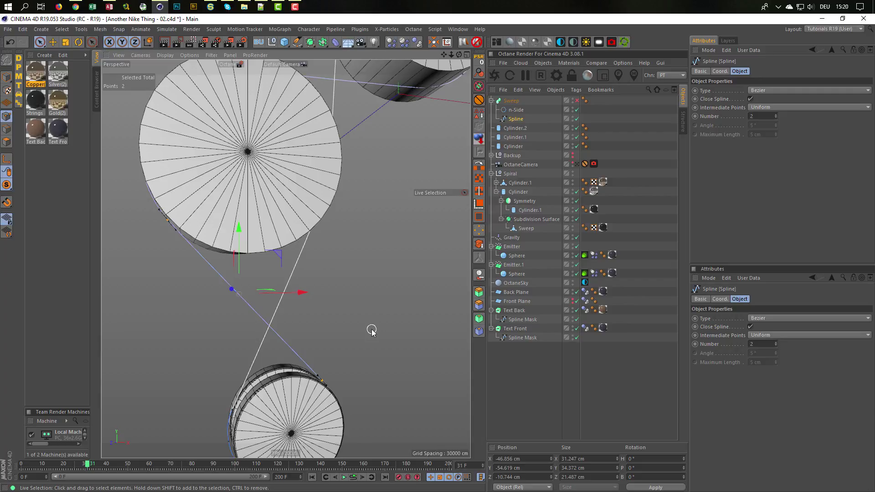
{"action": "key", "text": "u"}
{"action": "key", "text": "s"}
{"action": "key", "text": "ctrl+z"}
{"action": "left_click", "coordinate": [325, 333]}
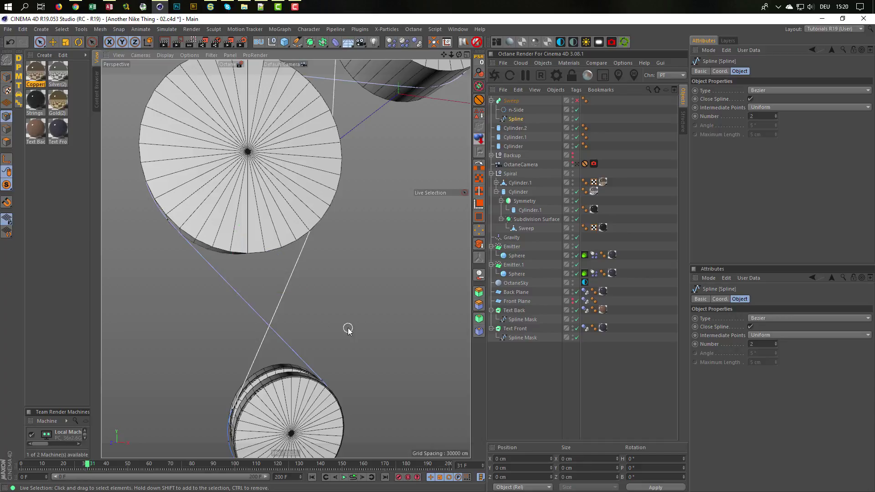
- Add a point with the Spline Pen on one strand where it crosses the other above the small wheel
{"action": "left_click", "coordinate": [297, 42]}
{"action": "left_click", "coordinate": [335, 55]}
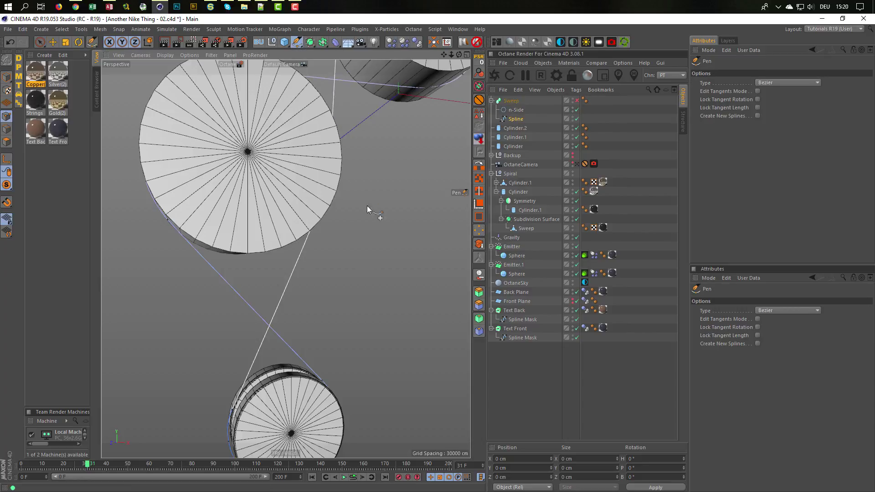
{"action": "left_click", "coordinate": [266, 325]}
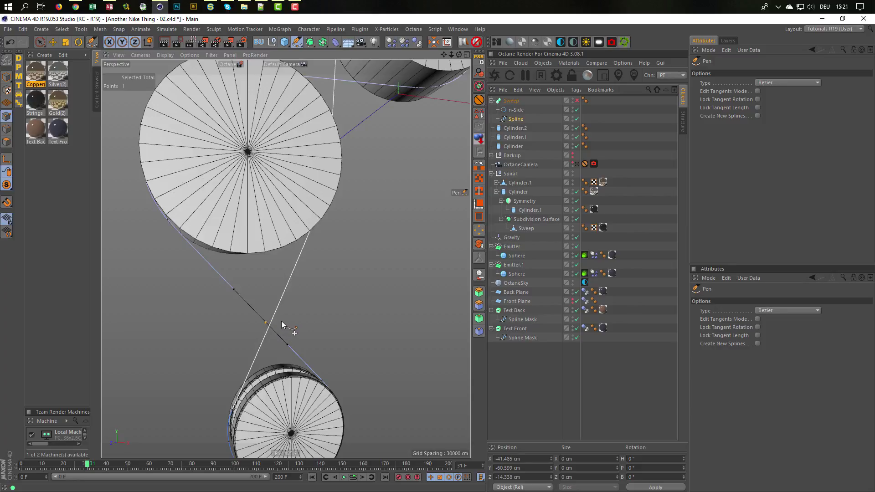
{"action": "middle_click", "coordinate": [275, 318]}
{"action": "middle_click", "coordinate": [230, 314]}
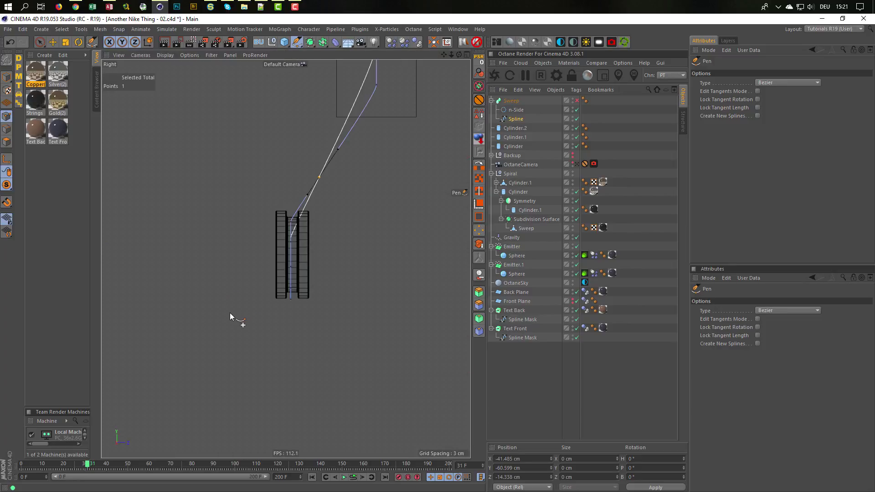
{"action": "middle_click", "coordinate": [236, 306]}
{"action": "middle_click", "coordinate": [222, 216]}
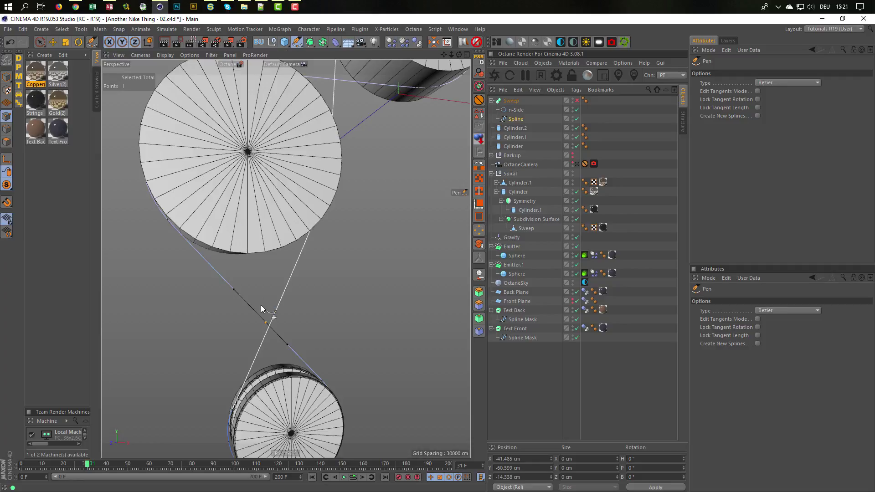
- Re-enable the Sweep and move the added crossing point along Z to about -15.7 cm, away from the other strand
{"action": "left_click_drag", "start_coordinate": [264, 315], "coordinate": [328, 301], "text": "alt"}
{"action": "right_click_drag", "start_coordinate": [291, 296], "coordinate": [311, 292], "text": "alt"}
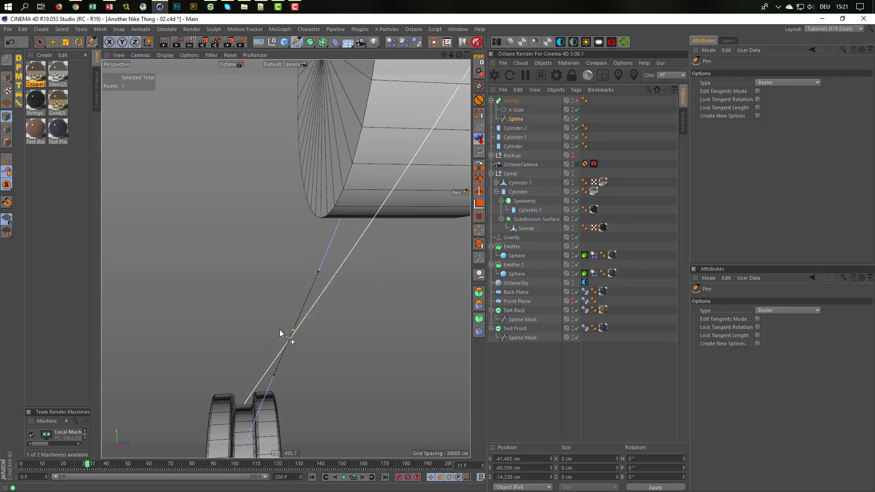
{"action": "left_click", "coordinate": [54, 42]}
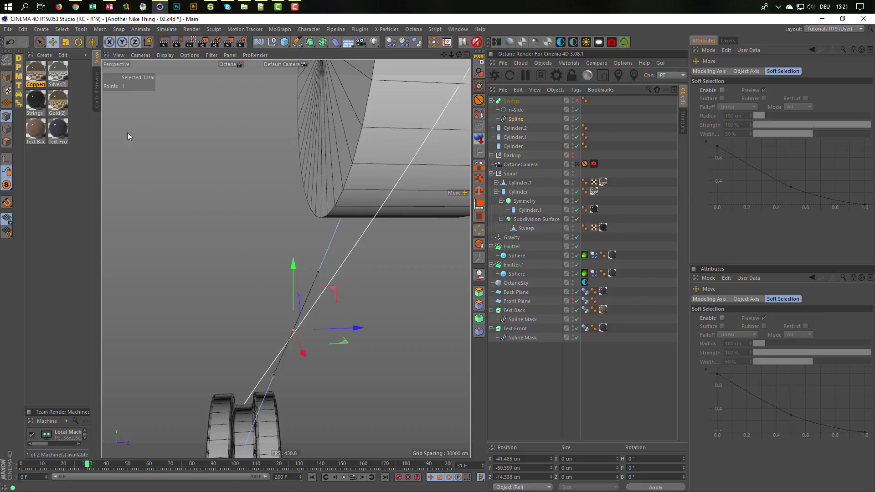
{"action": "left_click", "coordinate": [577, 101]}
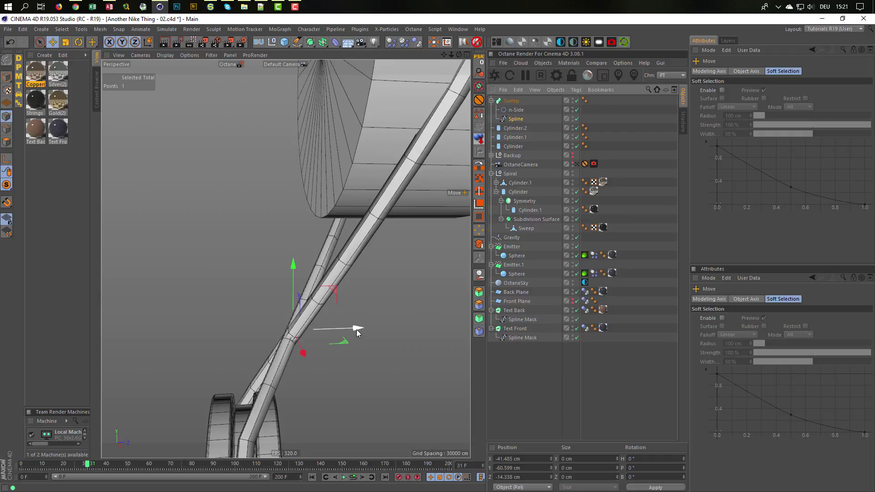
{"action": "mouse_move", "coordinate": [355, 329]}
{"action": "left_mouse_down"}
{"action": "mouse_move", "coordinate": [340, 337]}
{"action": "mouse_move", "coordinate": [348, 335]}
{"action": "left_mouse_up"}
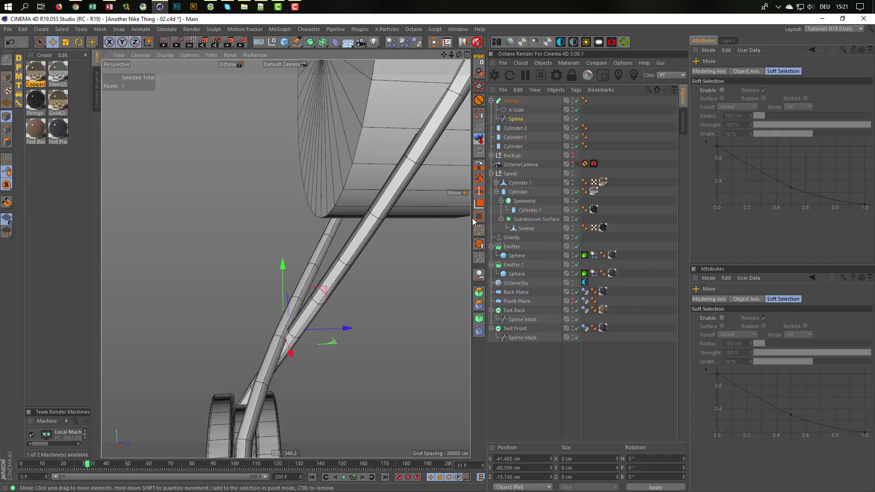
- Disable the Sweep and add a Spline Pen point on the other strand at the same crossing
{"action": "left_click", "coordinate": [576, 101]}
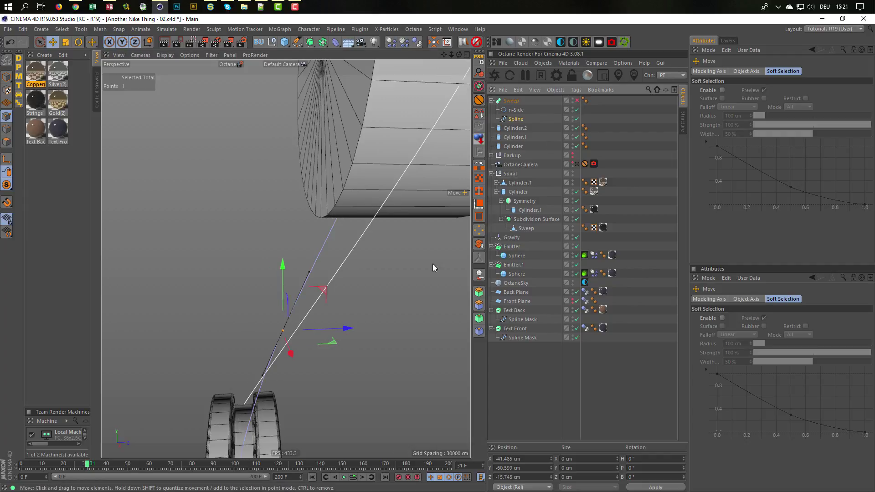
{"action": "mouse_move", "coordinate": [305, 335]}
{"action": "left_mouse_down", "text": "alt"}
{"action": "mouse_move", "coordinate": [265, 323]}
{"action": "mouse_move", "coordinate": [376, 346]}
{"action": "mouse_move", "coordinate": [301, 327]}
{"action": "left_mouse_up", "text": "alt"}
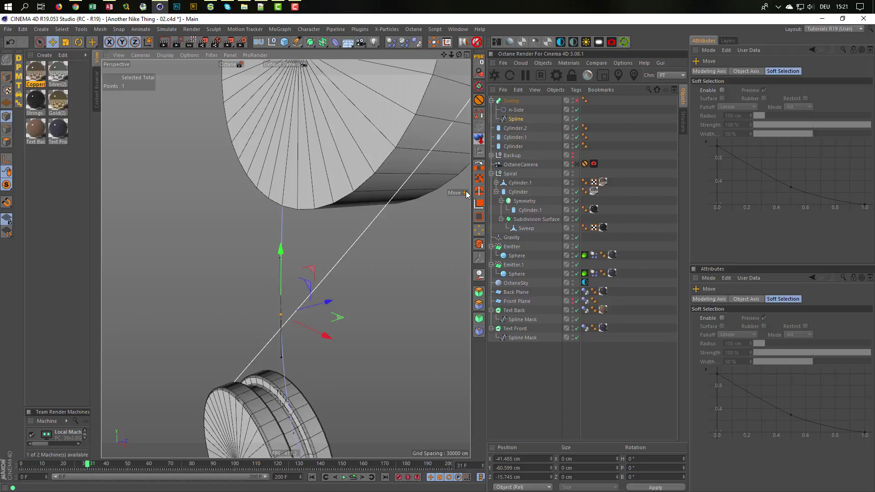
{"action": "left_click", "coordinate": [465, 194]}
{"action": "left_click", "coordinate": [471, 206]}
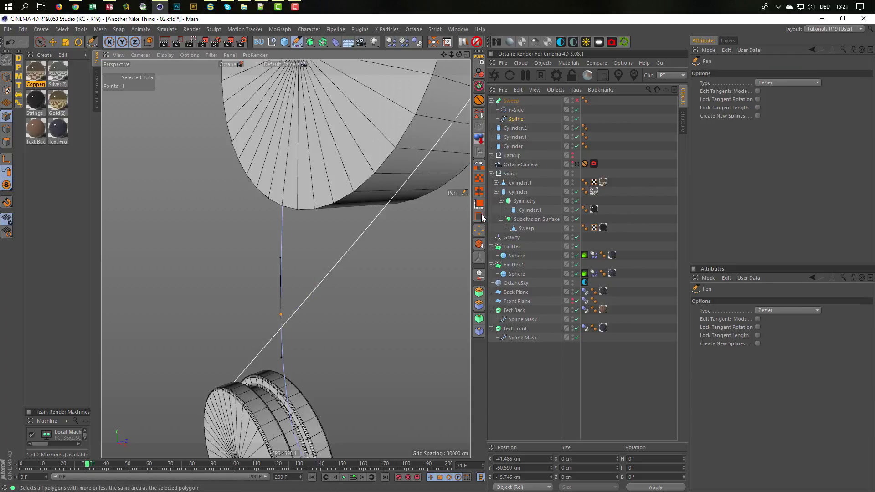
{"action": "left_click", "coordinate": [287, 322]}
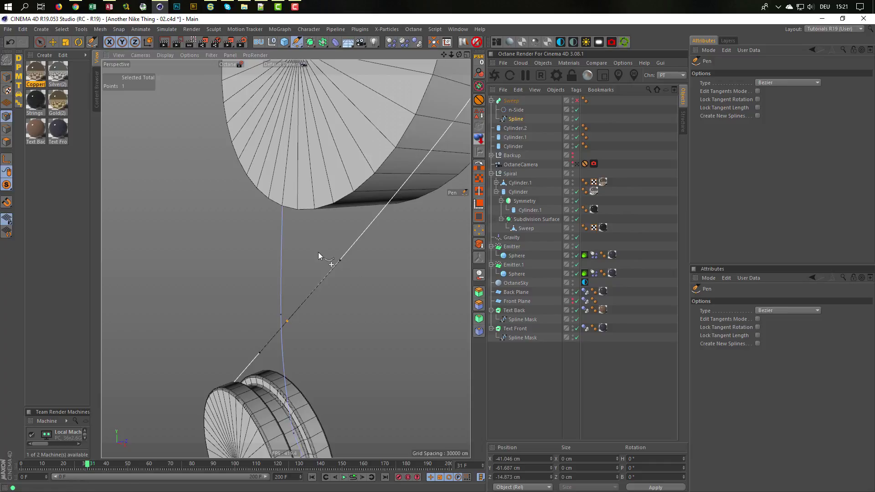
- Re-enable the Sweep and move the second strand's crossing point above the small wheel along Z to about -14.2 cm
{"action": "key", "text": "e"}
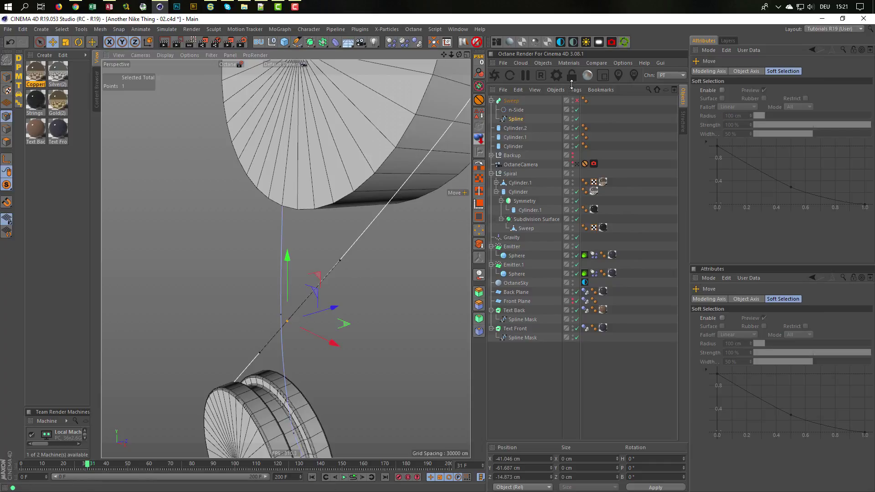
{"action": "left_click", "coordinate": [577, 101]}
{"action": "left_click_drag", "start_coordinate": [299, 309], "coordinate": [366, 319], "text": "alt"}
{"action": "scroll", "coordinate": [327, 304], "scroll_direction": "down", "scroll_amount": 8}
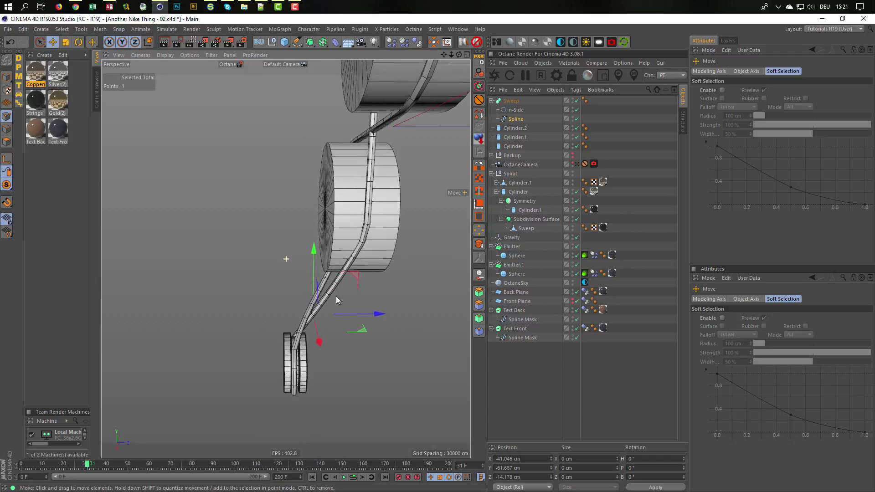
- Disable the Sweep and add Spline Pen points on both strands where they cross between the two middle cylinders
{"action": "scroll", "coordinate": [290, 246], "scroll_direction": "up", "scroll_amount": 10}
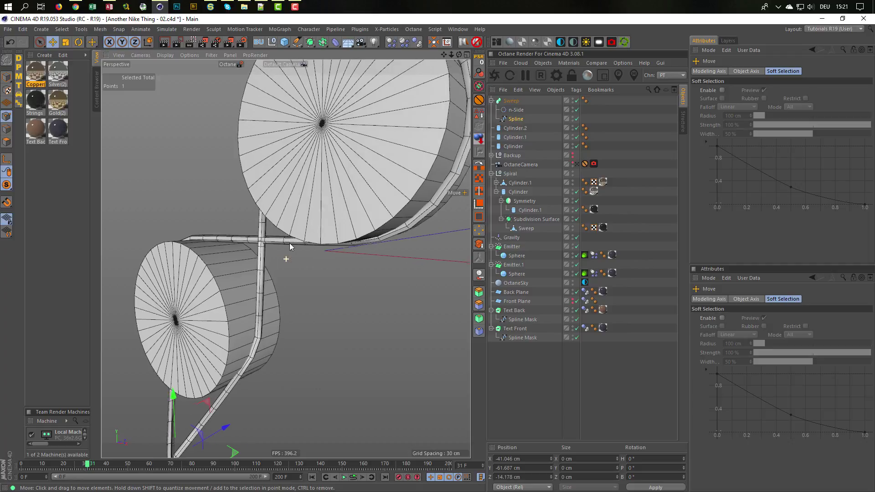
{"action": "scroll", "coordinate": [290, 246], "scroll_direction": "up", "scroll_amount": 3}
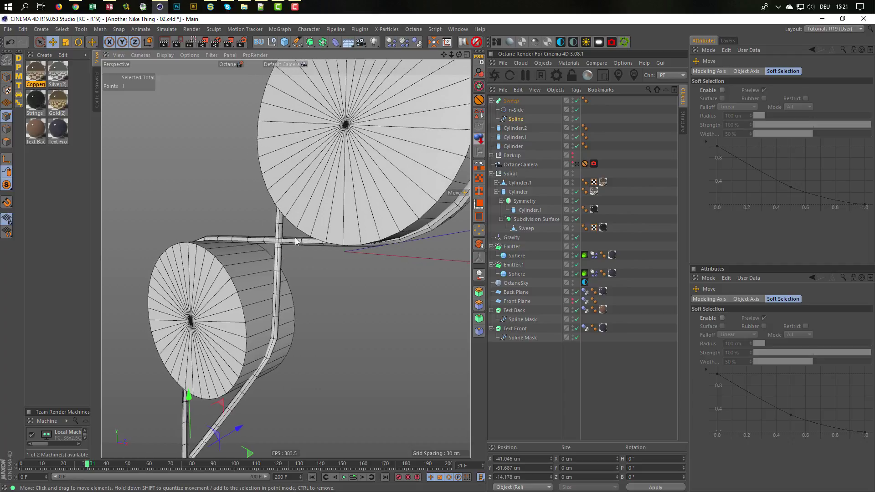
{"action": "left_click", "coordinate": [576, 100]}
{"action": "scroll", "coordinate": [281, 225], "scroll_direction": "up", "scroll_amount": 3}
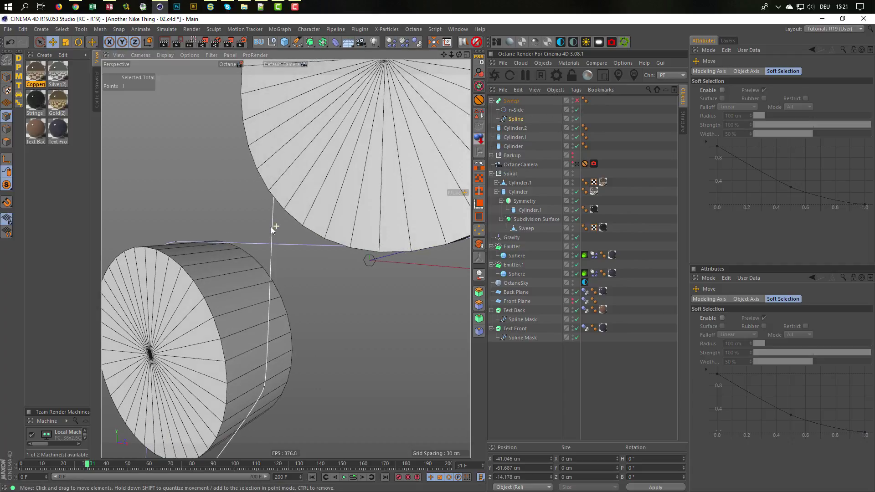
{"action": "left_click", "coordinate": [463, 193]}
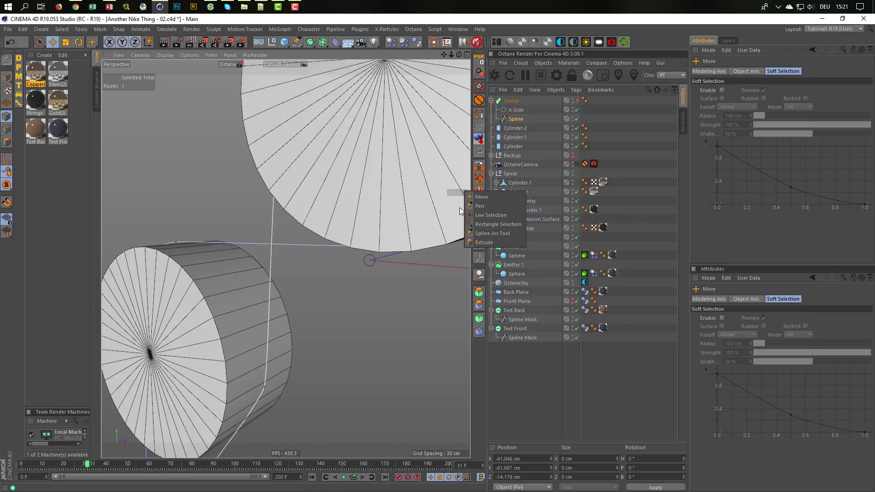
{"action": "left_click", "coordinate": [469, 205]}
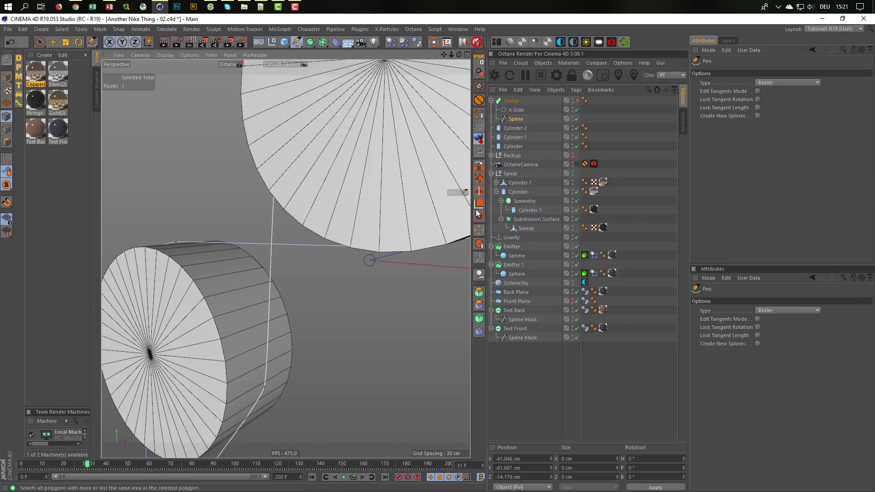
{"action": "left_click", "coordinate": [276, 245]}
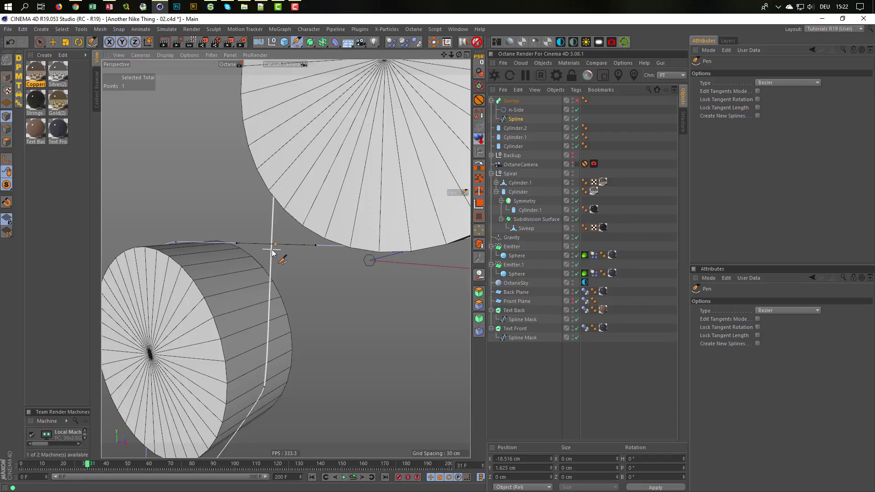
{"action": "left_click", "coordinate": [272, 250], "text": "ctrl"}
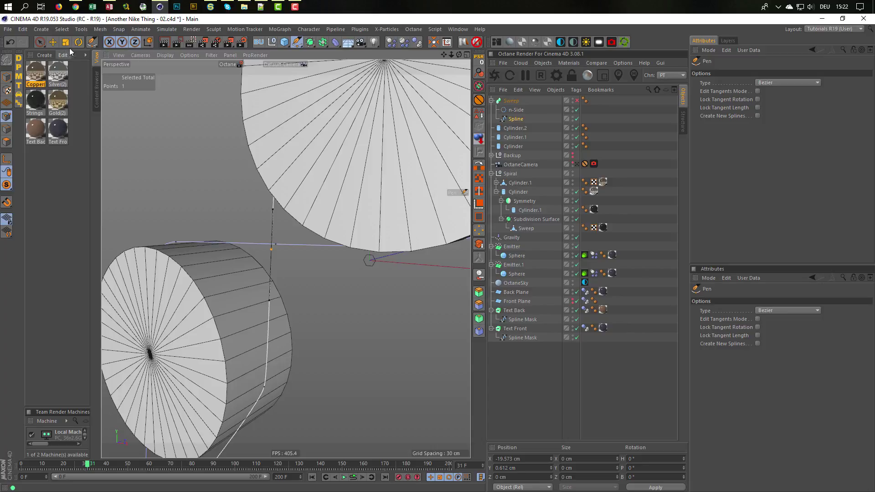
- Re-enable the Sweep and move the vertical strand's new crossing point to about -0.9 cm in Z
{"action": "left_click", "coordinate": [52, 42]}
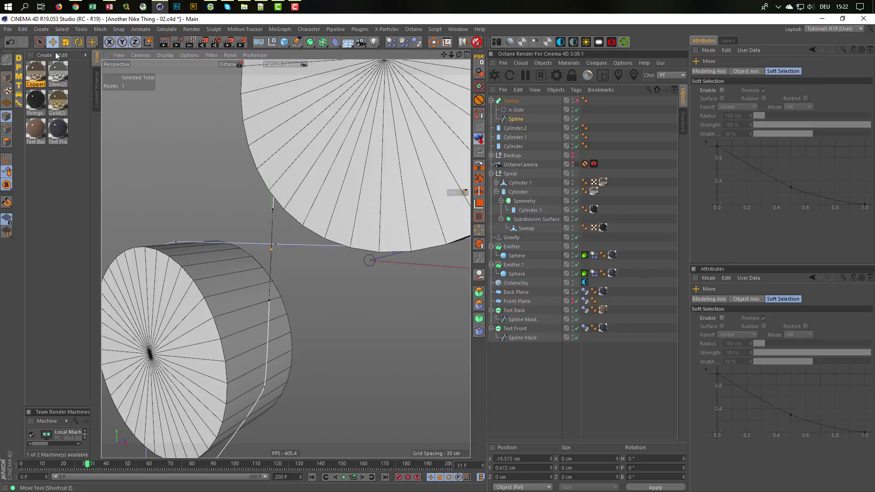
{"action": "left_click_drag", "start_coordinate": [292, 247], "coordinate": [320, 245], "text": "alt"}
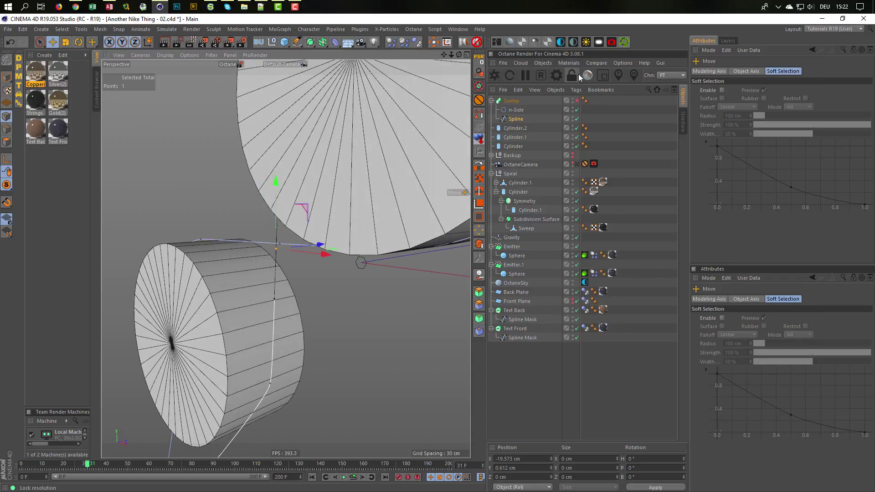
{"action": "left_click", "coordinate": [576, 100]}
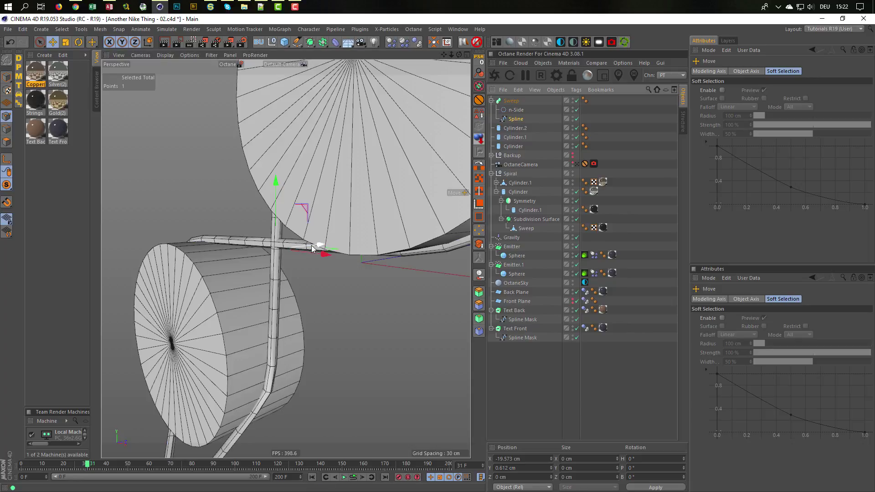
{"action": "left_click_drag", "start_coordinate": [319, 246], "coordinate": [312, 248]}
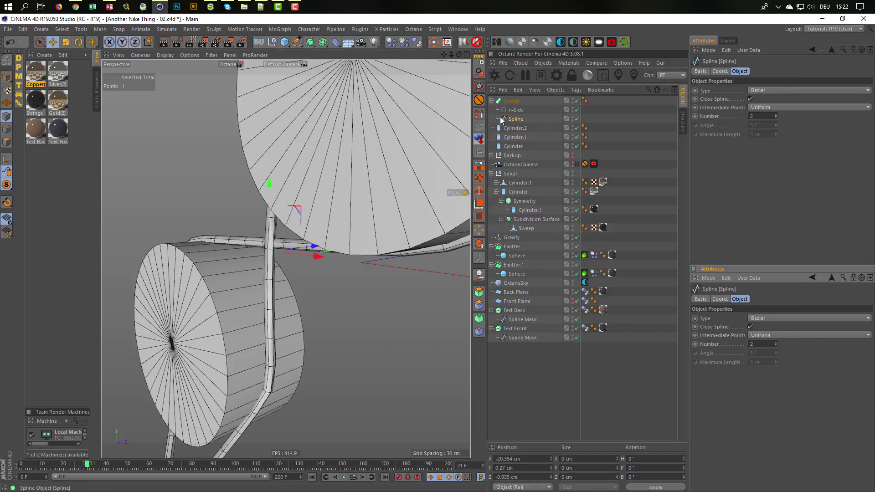
- Select the horizontal strand's crossing point with the Sweep disabled, re-enable the Sweep and move the point along Z to about 0.8 cm
{"action": "left_click", "coordinate": [577, 101]}
{"action": "key", "text": "space"}
{"action": "left_click", "coordinate": [281, 241]}
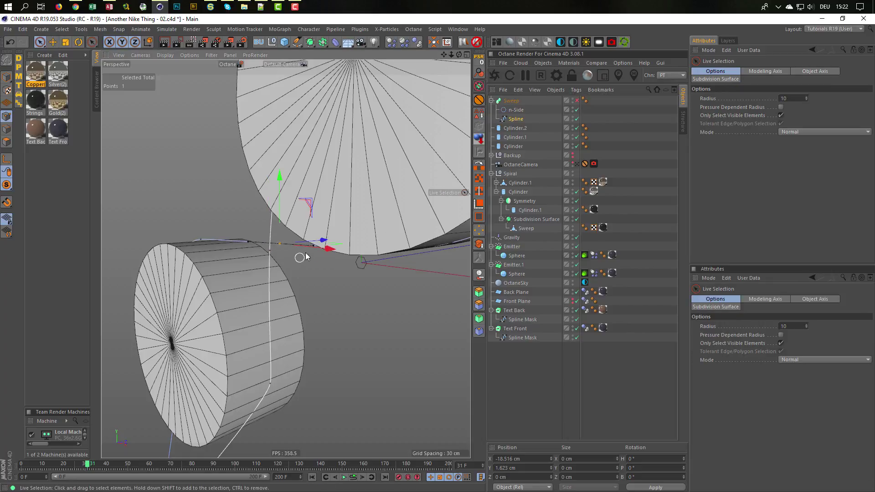
{"action": "left_click", "coordinate": [577, 100]}
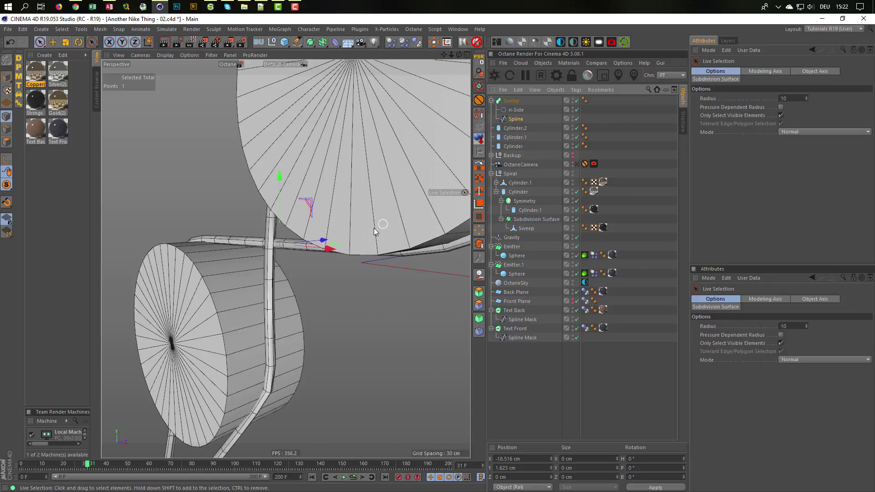
{"action": "left_click_drag", "start_coordinate": [322, 240], "coordinate": [325, 238]}
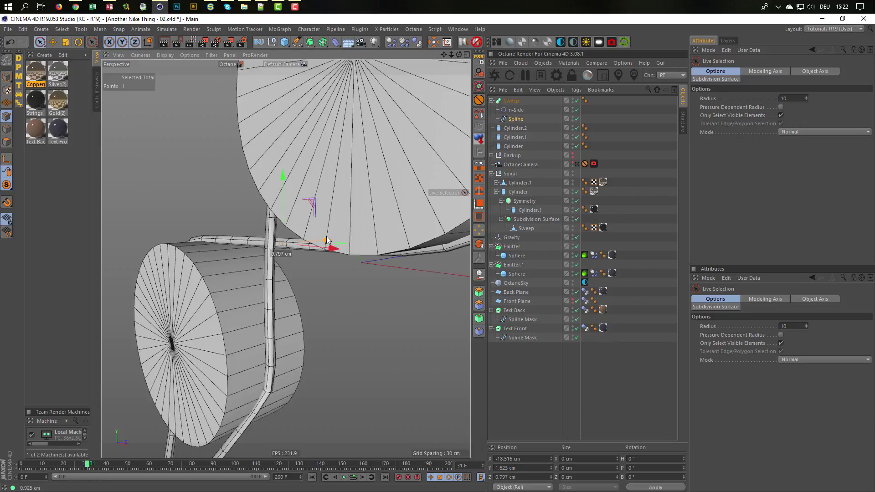
- Disable the Sweep and activate the Spline Pen for the strand crossing between the two upper cylinders
{"action": "mouse_move", "coordinate": [263, 241]}
{"action": "left_mouse_down", "text": "alt"}
{"action": "mouse_move", "coordinate": [276, 258]}
{"action": "mouse_move", "coordinate": [316, 267]}
{"action": "mouse_move", "coordinate": [336, 261]}
{"action": "mouse_move", "coordinate": [275, 264]}
{"action": "left_mouse_up", "text": "alt"}
{"action": "right_click_drag", "start_coordinate": [324, 225], "coordinate": [300, 220], "text": "alt"}
{"action": "mouse_move", "coordinate": [289, 230]}
{"action": "middle_mouse_down", "text": "alt"}
{"action": "mouse_move", "coordinate": [261, 302]}
{"action": "mouse_move", "coordinate": [251, 296]}
{"action": "middle_mouse_up", "text": "alt"}
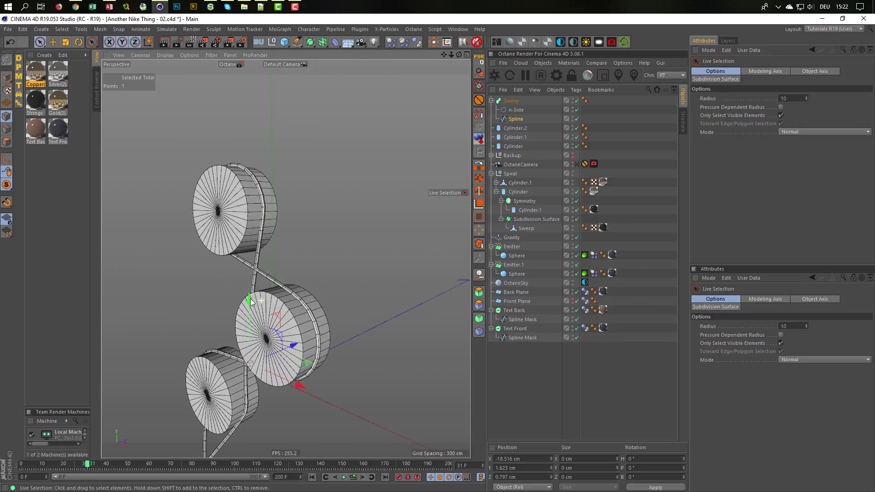
{"action": "mouse_move", "coordinate": [263, 271]}
{"action": "right_mouse_down", "text": "alt"}
{"action": "mouse_move", "coordinate": [290, 259]}
{"action": "mouse_move", "coordinate": [260, 264]}
{"action": "right_mouse_up", "text": "alt"}
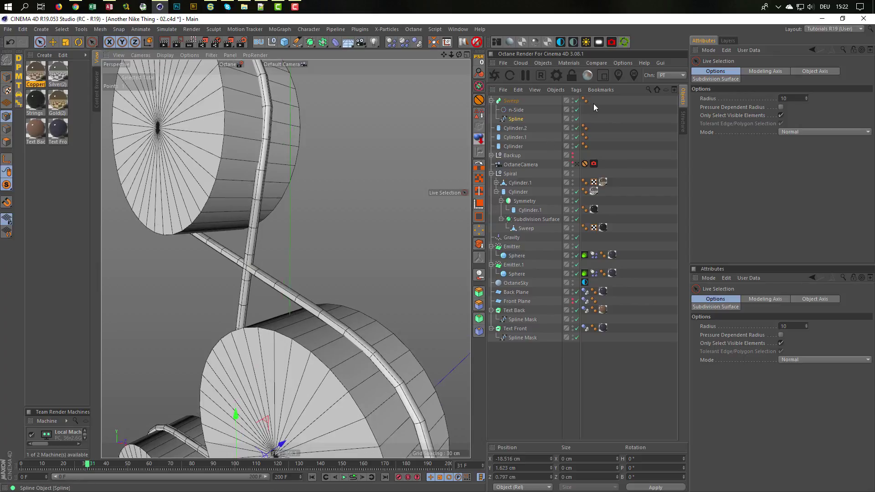
{"action": "left_click", "coordinate": [576, 101]}
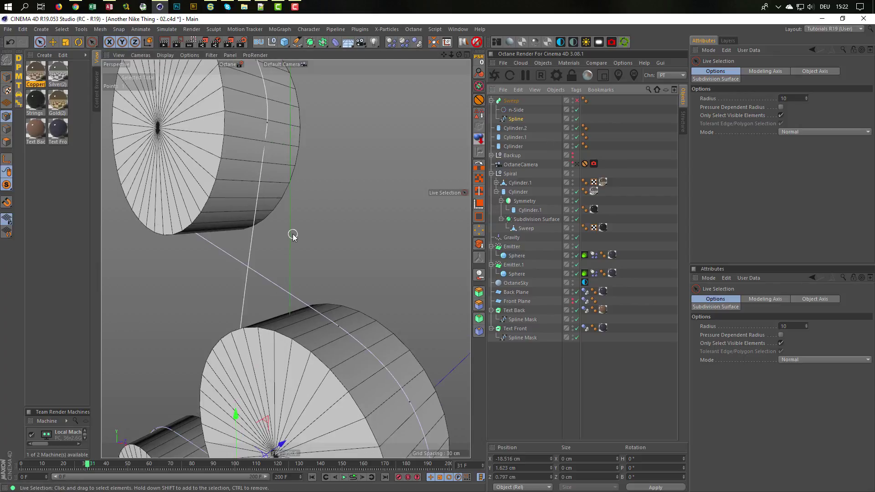
{"action": "left_click", "coordinate": [453, 193]}
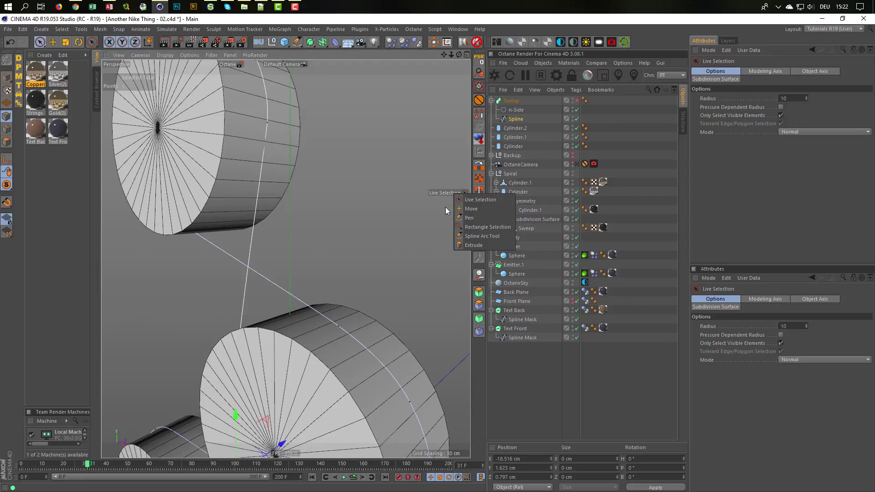
{"action": "left_click", "coordinate": [469, 218]}
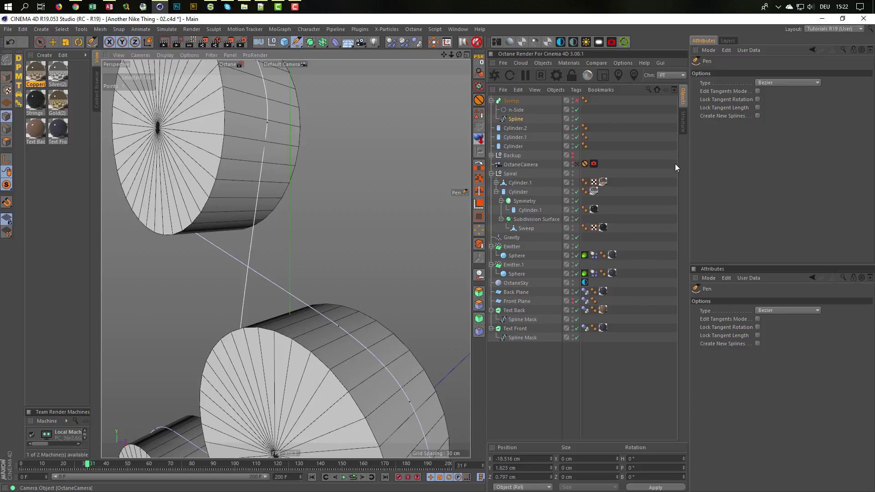
- Show the HUD settings of the perspective viewport
{"action": "key", "text": "shift+v"}
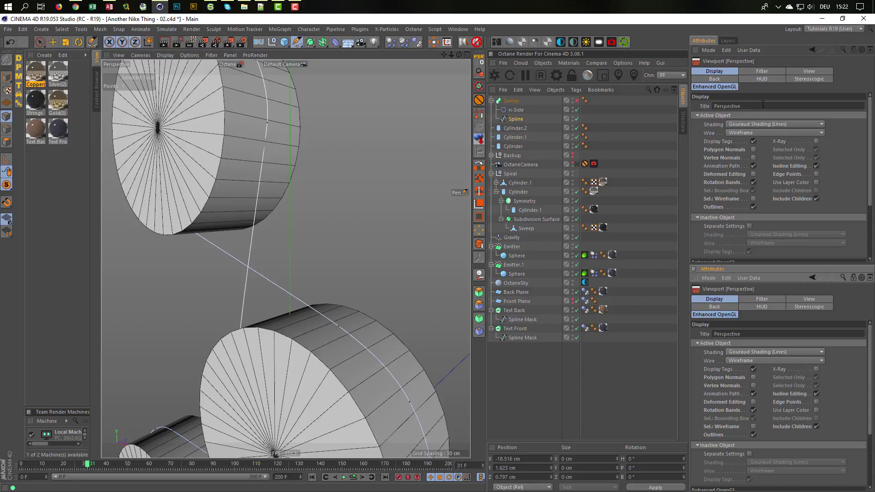
{"action": "left_click", "coordinate": [762, 79]}
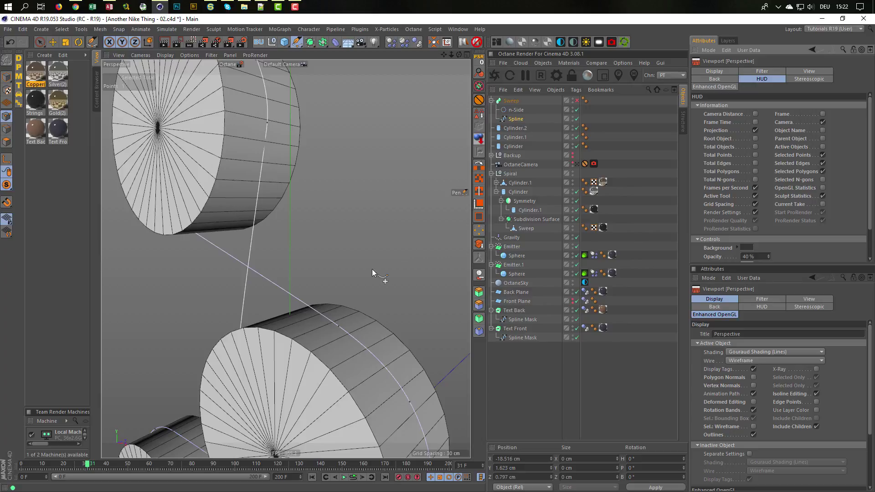
- Add Spline Pen points on both strands at the upper crossing and move the steeper strand's point to about -1.25 cm in Z
{"action": "mouse_move", "coordinate": [244, 253]}
{"action": "left_mouse_down", "text": "alt"}
{"action": "mouse_move", "coordinate": [274, 253]}
{"action": "mouse_move", "coordinate": [259, 253]}
{"action": "left_mouse_up", "text": "alt"}
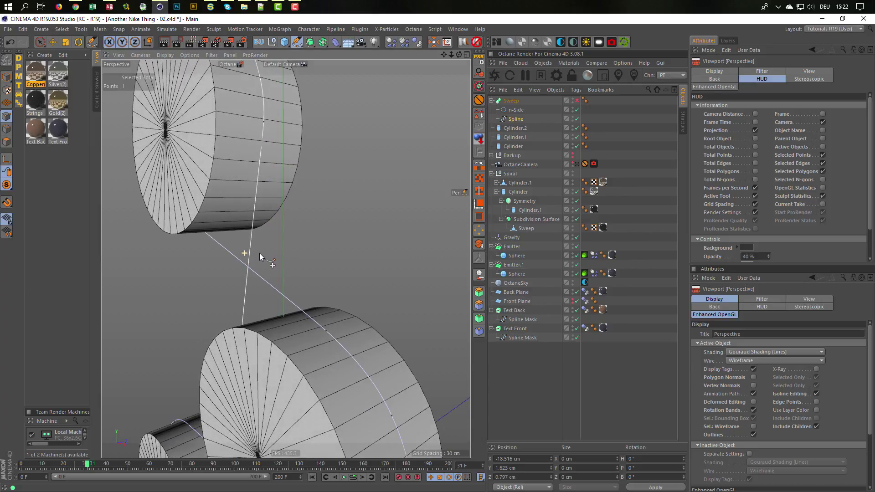
{"action": "left_click", "coordinate": [253, 269]}
{"action": "left_click", "coordinate": [247, 259]}
{"action": "left_click_drag", "start_coordinate": [269, 258], "coordinate": [297, 253], "text": "alt"}
{"action": "left_click", "coordinate": [53, 42]}
- Select the diagonal strand's point at the upper crossing, move it along Z to about 1.1 cm and re-enable the Sweep
{"action": "key", "text": "space"}
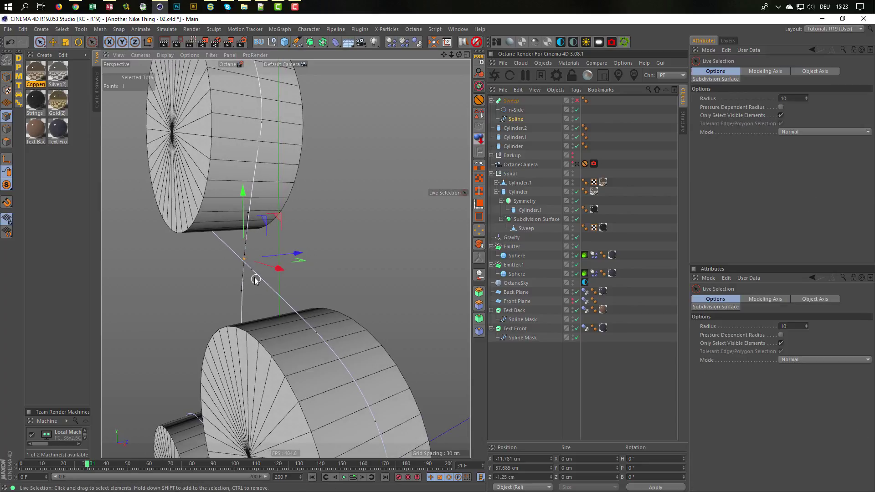
{"action": "left_click", "coordinate": [253, 274]}
{"action": "left_click", "coordinate": [253, 272]}
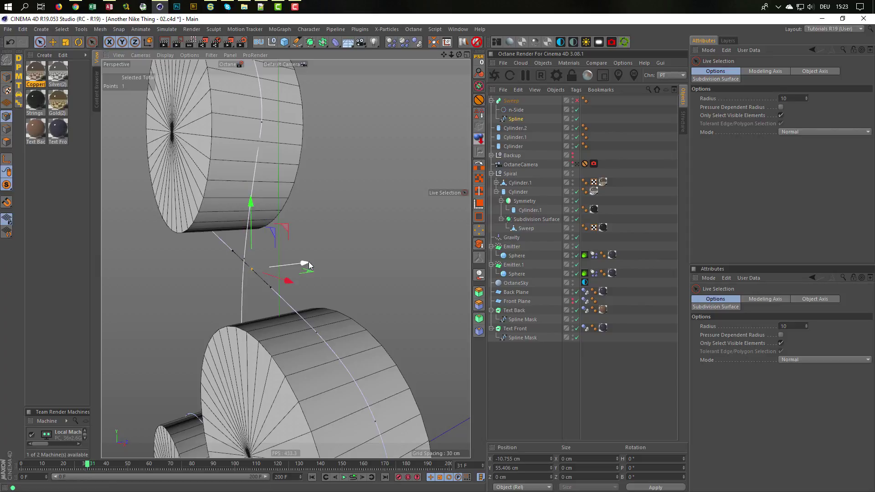
{"action": "left_click_drag", "start_coordinate": [307, 263], "coordinate": [313, 262]}
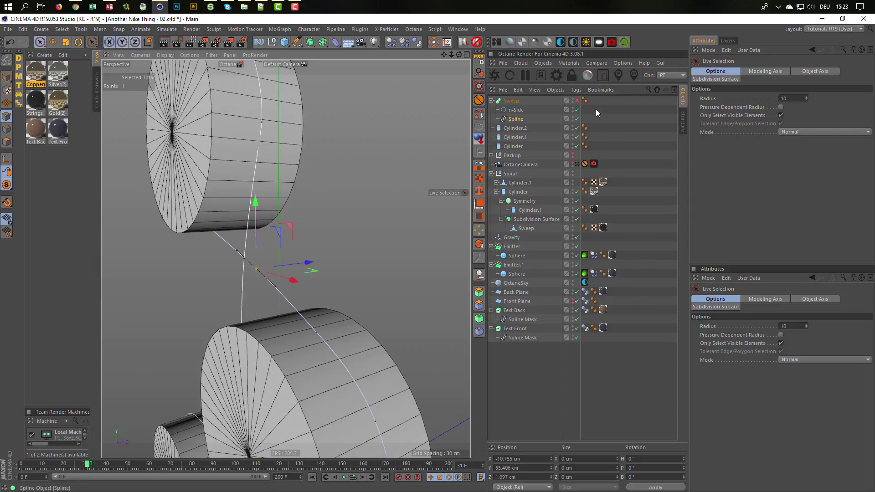
{"action": "left_click", "coordinate": [577, 101]}
- Nest the string's Sweep inside a new Subdivision Surface
{"action": "left_click_drag", "start_coordinate": [256, 259], "coordinate": [313, 270], "text": "alt"}
{"action": "right_click_drag", "start_coordinate": [312, 270], "coordinate": [222, 287], "text": "alt"}
{"action": "left_click_drag", "start_coordinate": [223, 287], "coordinate": [204, 286], "text": "alt"}
{"action": "middle_click_drag", "start_coordinate": [215, 326], "coordinate": [269, 294], "text": "alt"}
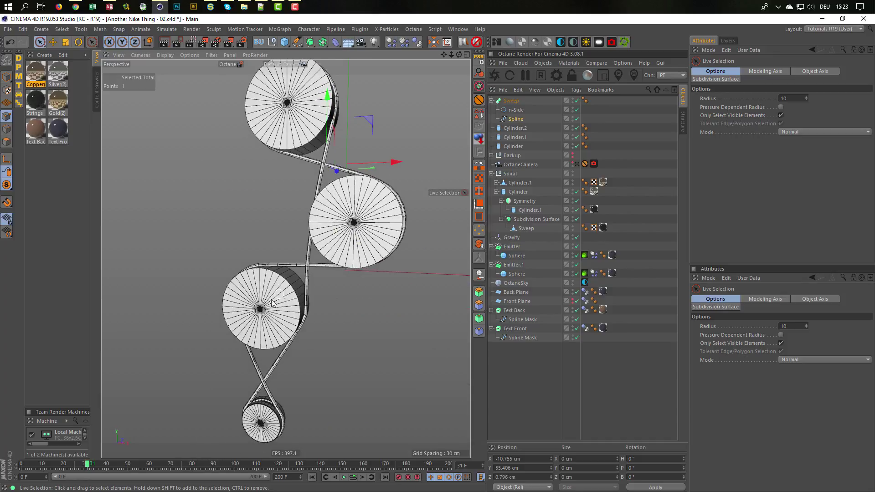
{"action": "left_click_drag", "start_coordinate": [268, 294], "coordinate": [256, 329], "text": "alt"}
{"action": "right_click_drag", "start_coordinate": [256, 328], "coordinate": [265, 328], "text": "alt"}
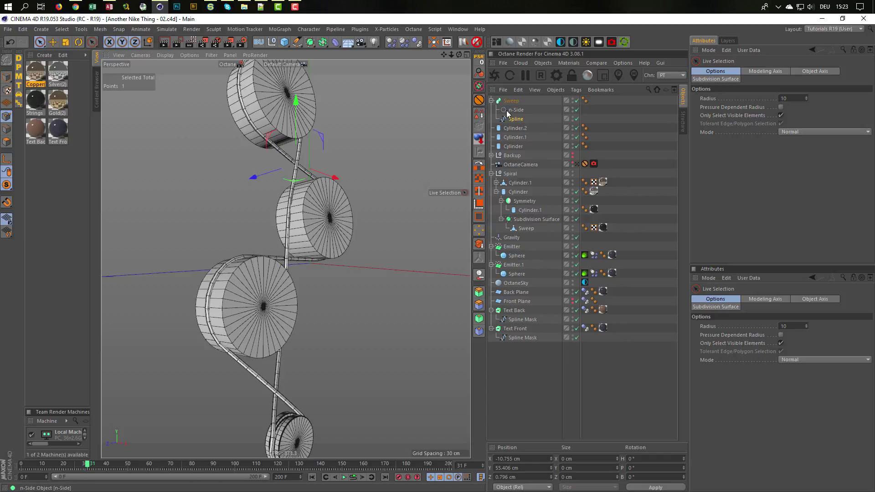
{"action": "left_click", "coordinate": [514, 101]}
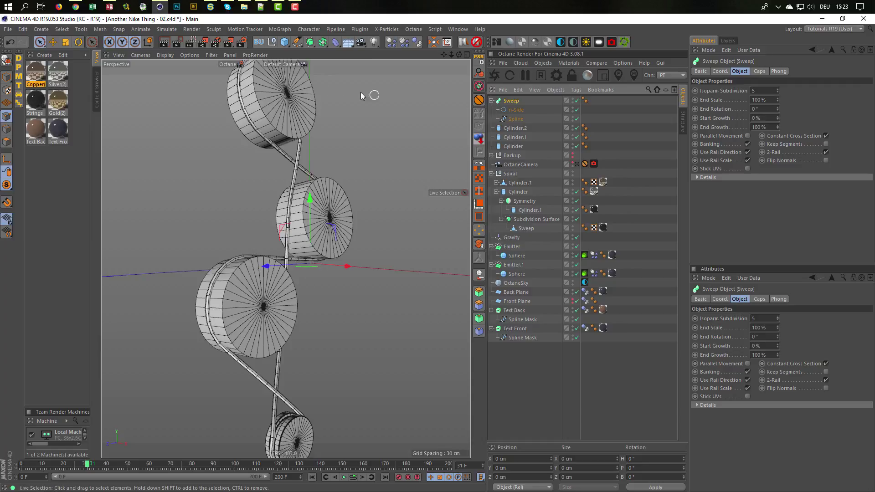
{"action": "left_click", "coordinate": [310, 44], "text": "alt"}
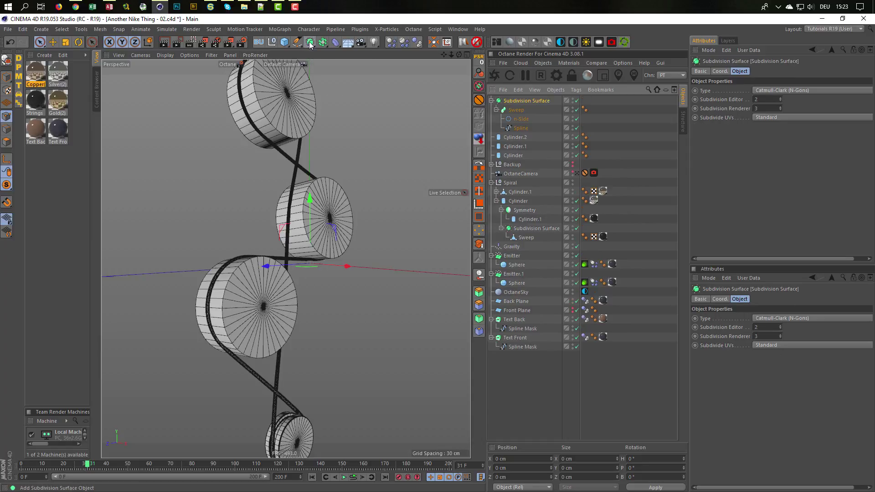
- Examine the smoothed string around the cylinders and at its crossings from several angles
{"action": "middle_click_drag", "start_coordinate": [256, 344], "coordinate": [273, 240], "text": "alt"}
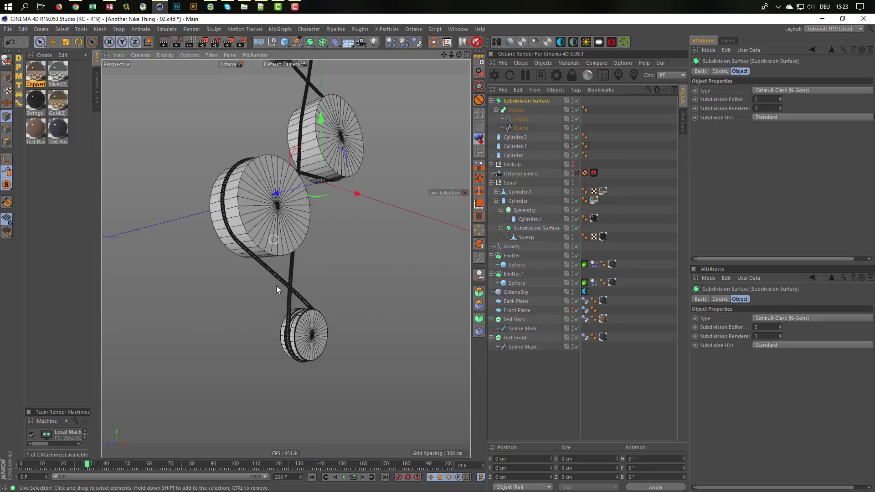
{"action": "right_click_drag", "start_coordinate": [280, 340], "coordinate": [328, 330], "text": "alt"}
{"action": "left_click_drag", "start_coordinate": [328, 331], "coordinate": [292, 319], "text": "alt"}
{"action": "middle_click_drag", "start_coordinate": [285, 242], "coordinate": [290, 311], "text": "alt"}
{"action": "left_click_drag", "start_coordinate": [267, 278], "coordinate": [437, 264], "text": "alt"}
{"action": "middle_click_drag", "start_coordinate": [399, 141], "coordinate": [370, 164], "text": "alt"}
{"action": "right_click_drag", "start_coordinate": [367, 166], "coordinate": [379, 146], "text": "alt"}
{"action": "middle_click_drag", "start_coordinate": [380, 146], "coordinate": [283, 302], "text": "alt"}
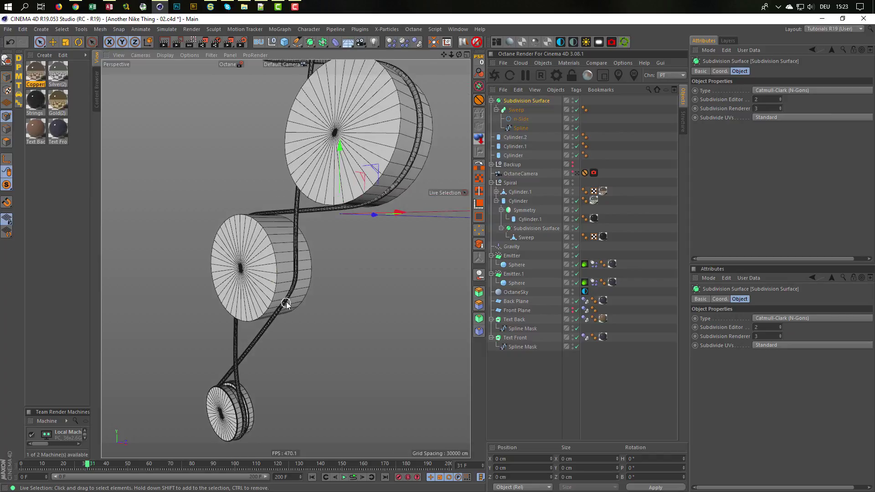
{"action": "mouse_move", "coordinate": [300, 279]}
{"action": "left_mouse_down", "text": "alt"}
{"action": "mouse_move", "coordinate": [311, 279]}
{"action": "mouse_move", "coordinate": [299, 279]}
{"action": "left_mouse_up", "text": "alt"}
{"action": "right_click_drag", "start_coordinate": [294, 278], "coordinate": [306, 273], "text": "alt"}
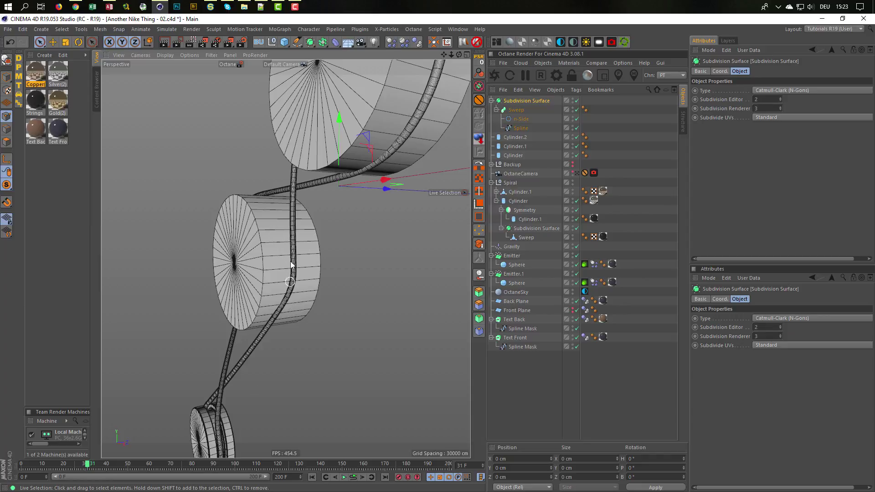
- Switch to the right-side view and turn off the solo isolation so that all scene objects are displayed
{"action": "middle_click", "coordinate": [280, 314]}
{"action": "middle_click", "coordinate": [248, 322]}
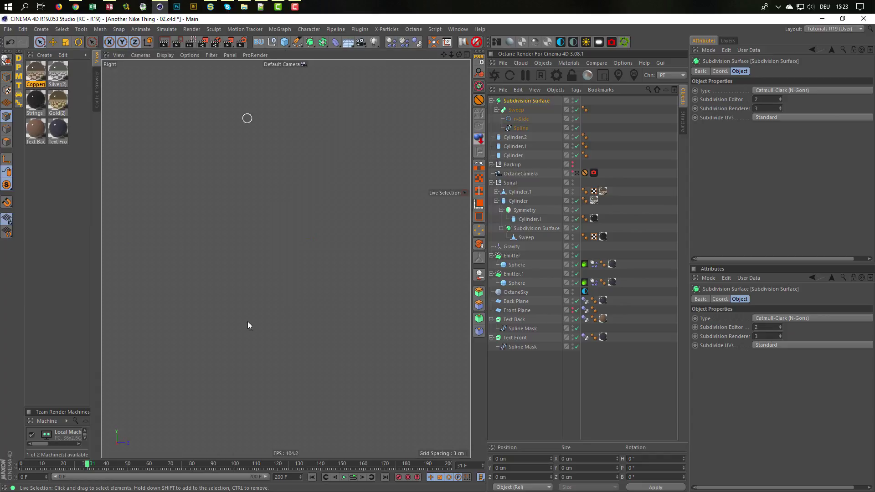
{"action": "right_click_drag", "start_coordinate": [330, 263], "coordinate": [295, 271], "text": "alt"}
{"action": "middle_click_drag", "start_coordinate": [333, 198], "coordinate": [299, 384], "text": "alt"}
{"action": "right_click_drag", "start_coordinate": [318, 315], "coordinate": [279, 322], "text": "alt"}
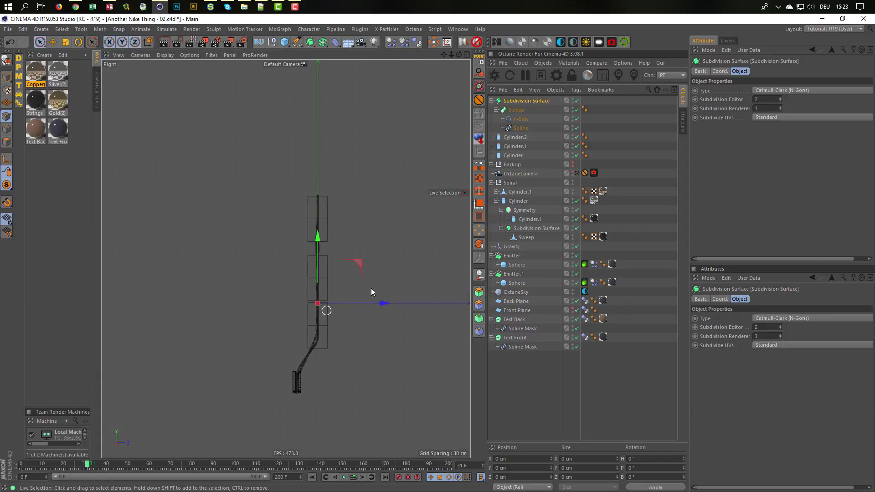
{"action": "left_click", "coordinate": [6, 185]}
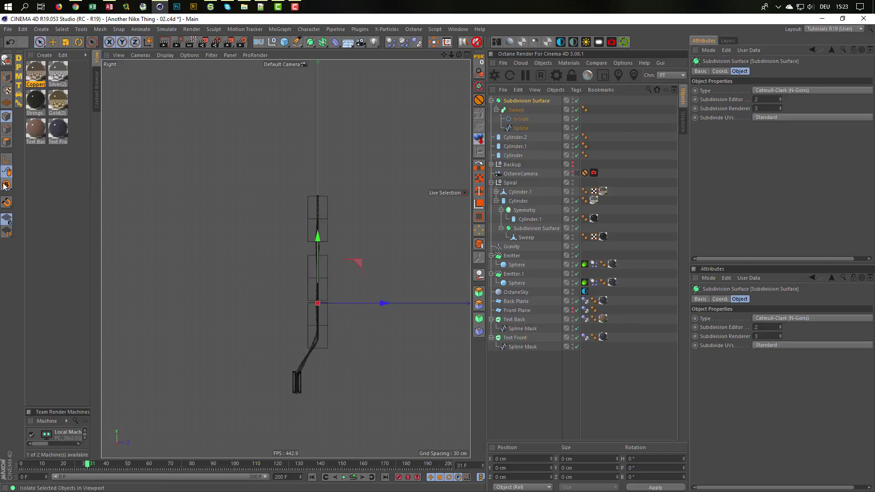
{"action": "left_click", "coordinate": [42, 194]}
- Examine from the side how the cylinders and string sit relative to the letter and the back plane
{"action": "right_click_drag", "start_coordinate": [343, 290], "coordinate": [358, 285], "text": "alt"}
{"action": "right_click_drag", "start_coordinate": [325, 242], "coordinate": [308, 245], "text": "alt"}
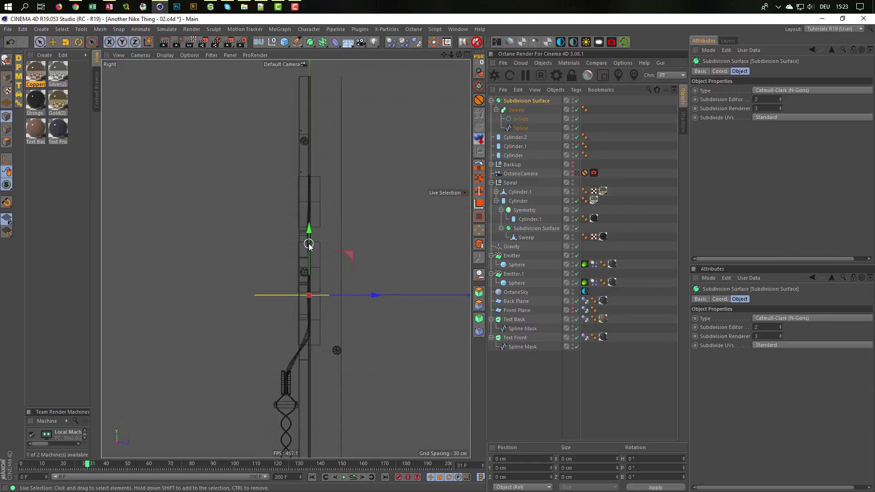
{"action": "middle_click_drag", "start_coordinate": [308, 244], "coordinate": [306, 187], "text": "alt"}
{"action": "right_click_drag", "start_coordinate": [312, 234], "coordinate": [320, 234], "text": "alt"}
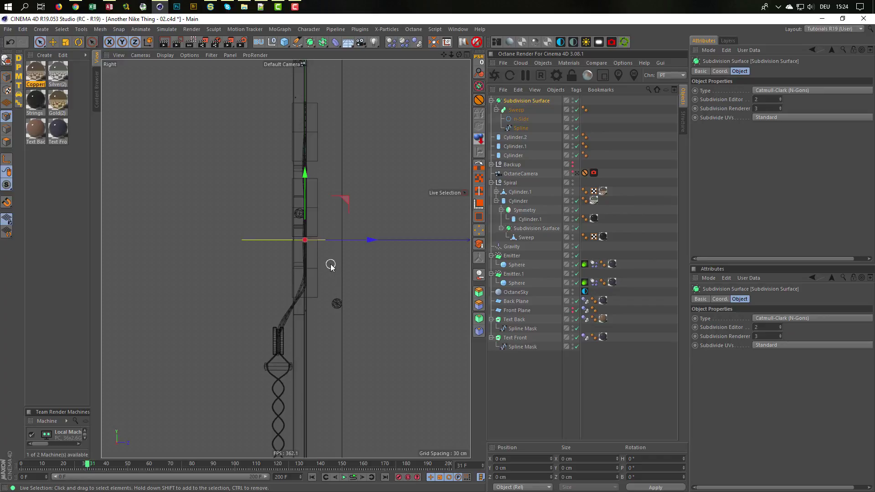
{"action": "mouse_move", "coordinate": [331, 265]}
{"action": "right_mouse_down", "text": "alt"}
{"action": "mouse_move", "coordinate": [278, 276]}
{"action": "mouse_move", "coordinate": [334, 264]}
{"action": "right_mouse_up", "text": "alt"}
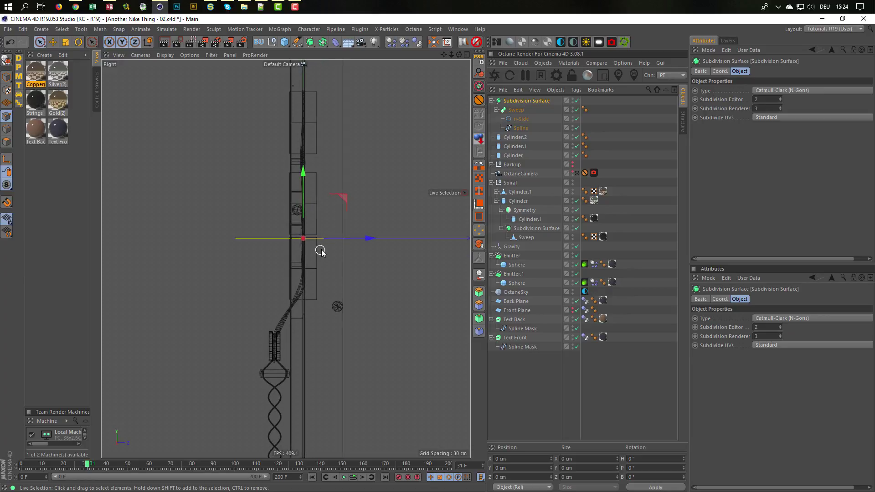
{"action": "scroll", "coordinate": [339, 246], "scroll_direction": "up", "scroll_amount": 3}
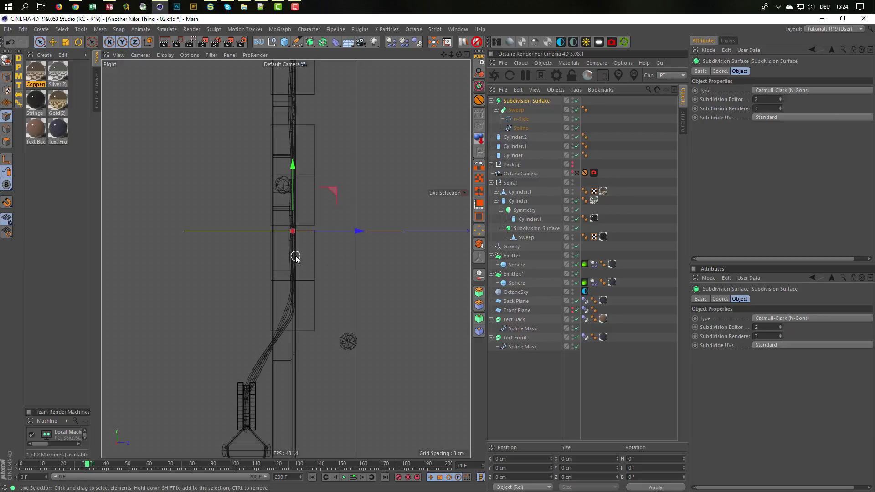
{"action": "mouse_move", "coordinate": [302, 250]}
{"action": "middle_mouse_down", "text": "alt"}
{"action": "mouse_move", "coordinate": [299, 356]}
{"action": "mouse_move", "coordinate": [302, 330]}
{"action": "middle_mouse_up", "text": "alt"}
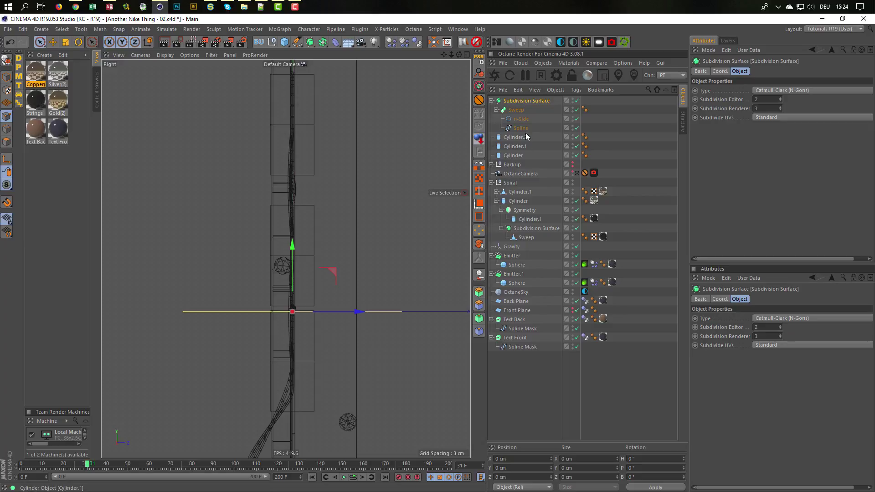
{"action": "left_click", "coordinate": [513, 155]}
{"action": "left_click", "coordinate": [513, 129], "text": "shift"}
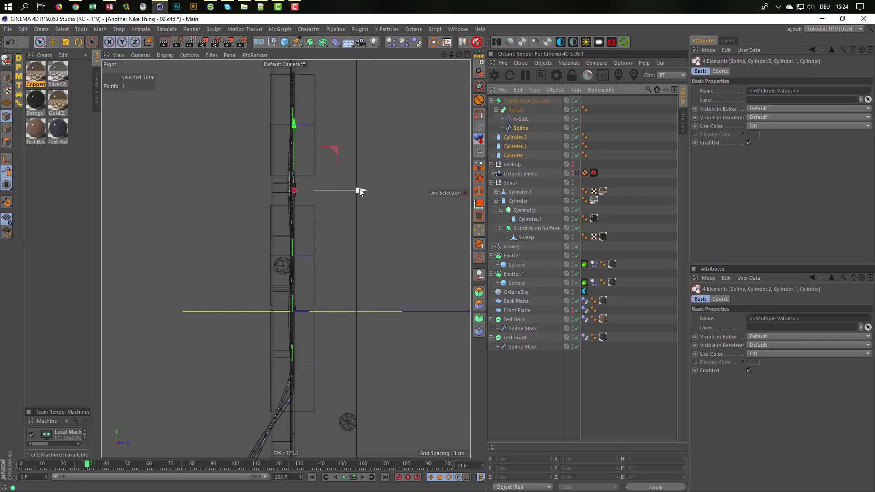
{"action": "left_click_drag", "start_coordinate": [358, 189], "coordinate": [364, 190]}
{"action": "key", "text": "ctrl+z"}
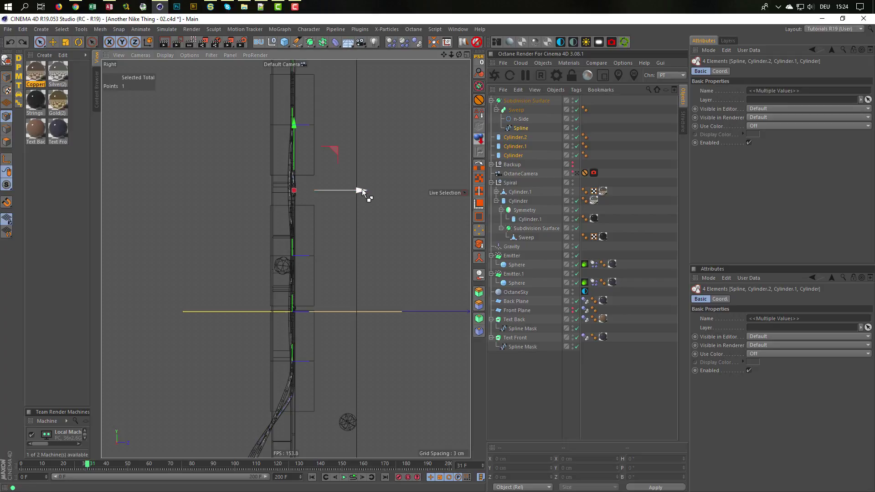
- In Model mode, select the three large cylinders and move them along Z to about 12.5 cm, behind the letter's face
{"action": "left_click", "coordinate": [3, 77]}
{"action": "left_click", "coordinate": [518, 136]}
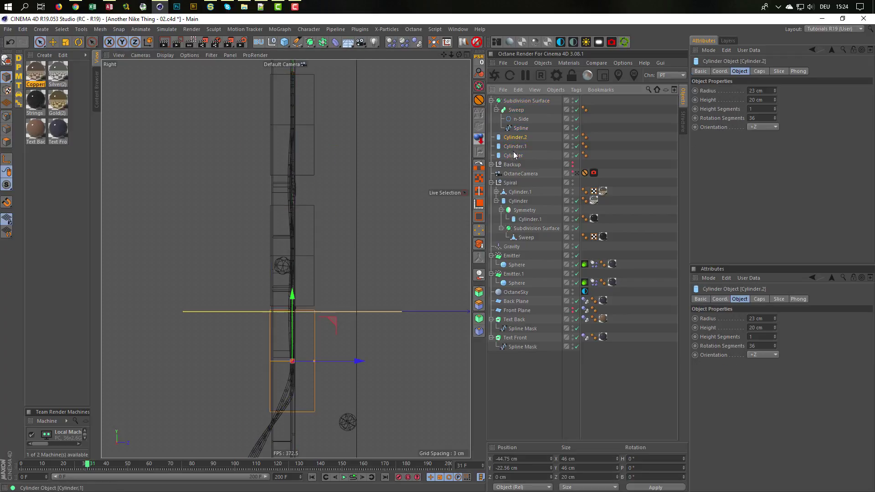
{"action": "left_click", "coordinate": [512, 155], "text": "shift"}
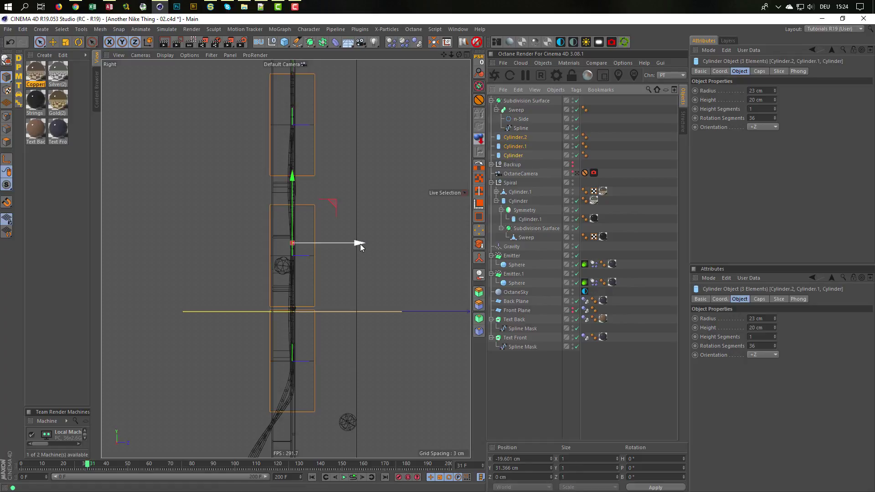
{"action": "left_click_drag", "start_coordinate": [359, 244], "coordinate": [387, 250]}
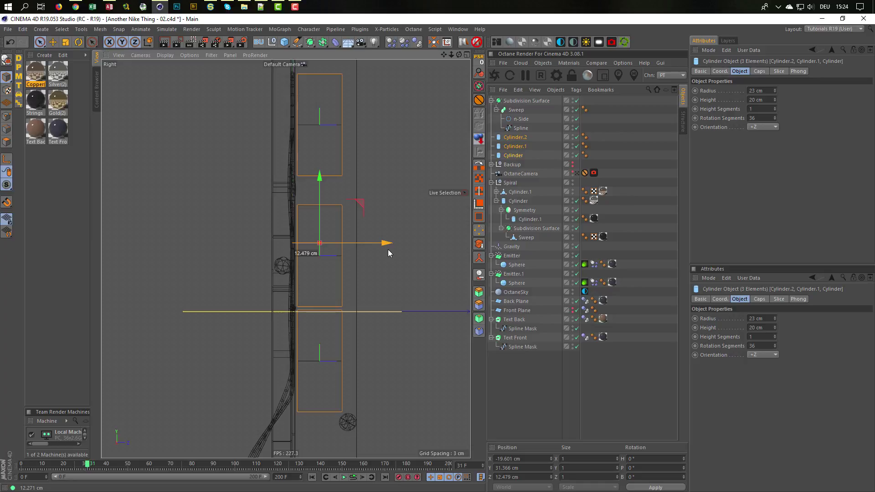
{"action": "left_click_drag", "start_coordinate": [387, 250], "coordinate": [387, 250]}
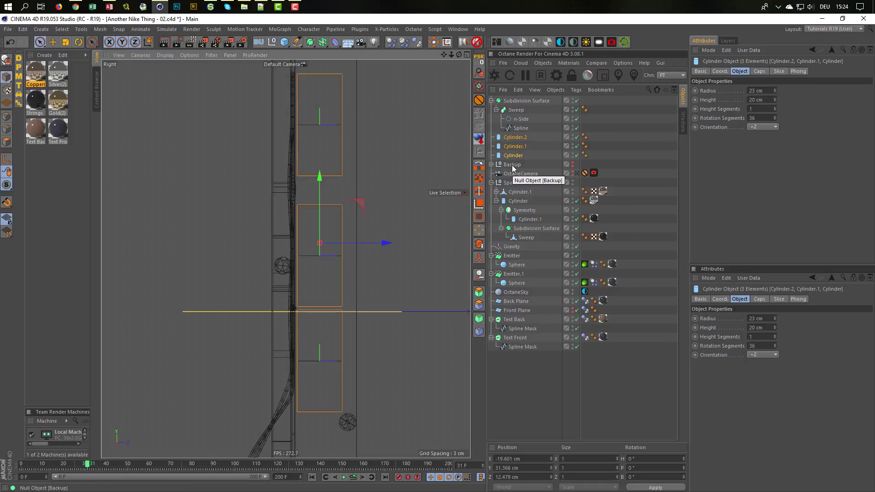
- Set the height of the three cylinders to 15 cm and move them along Z to about 10.2 cm
{"action": "left_click", "coordinate": [765, 100]}
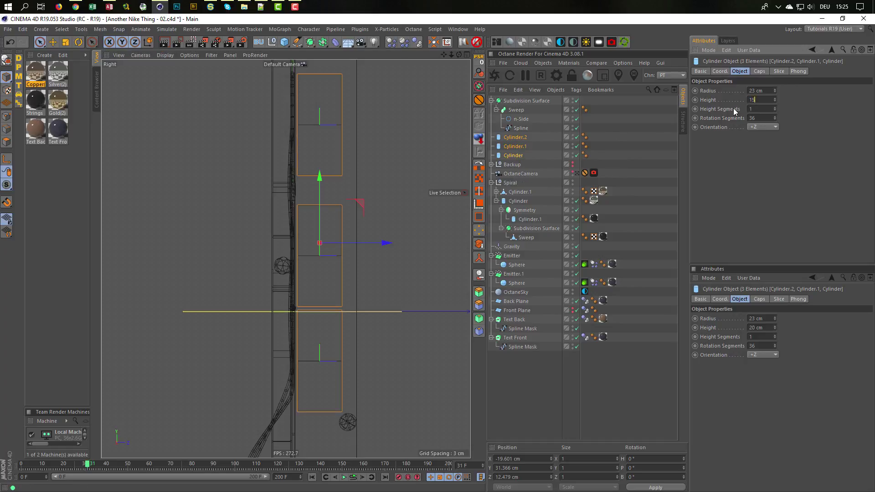
{"action": "type", "text": "15"}
{"action": "key", "text": "Return"}
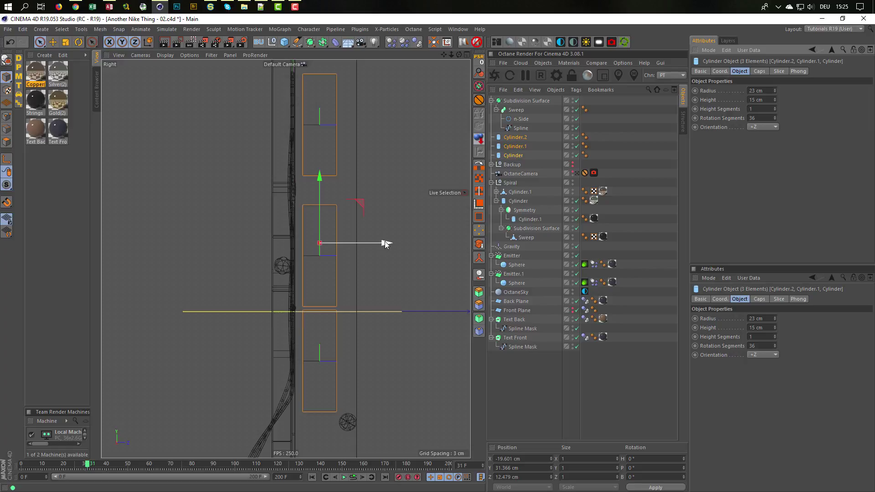
{"action": "left_click_drag", "start_coordinate": [385, 243], "coordinate": [380, 245]}
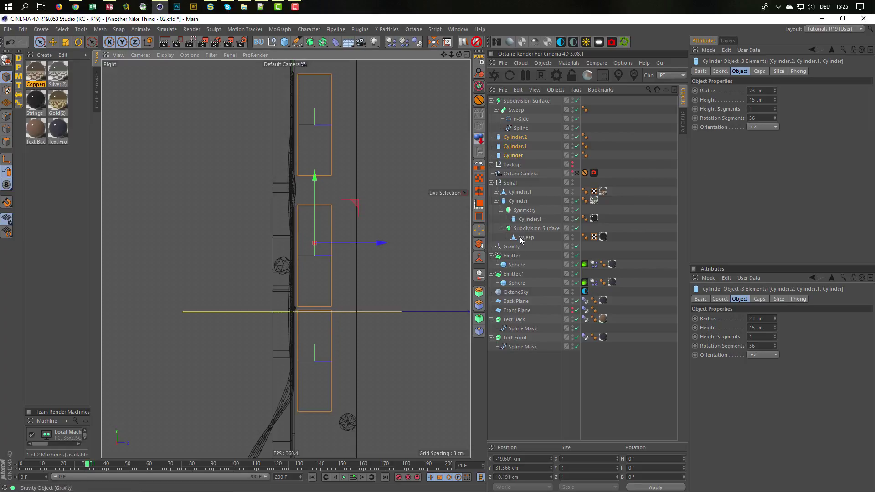
- Move the Back Plane along Z to about 18.7 cm, just behind the cylinders' rear faces
{"action": "left_click", "coordinate": [517, 301]}
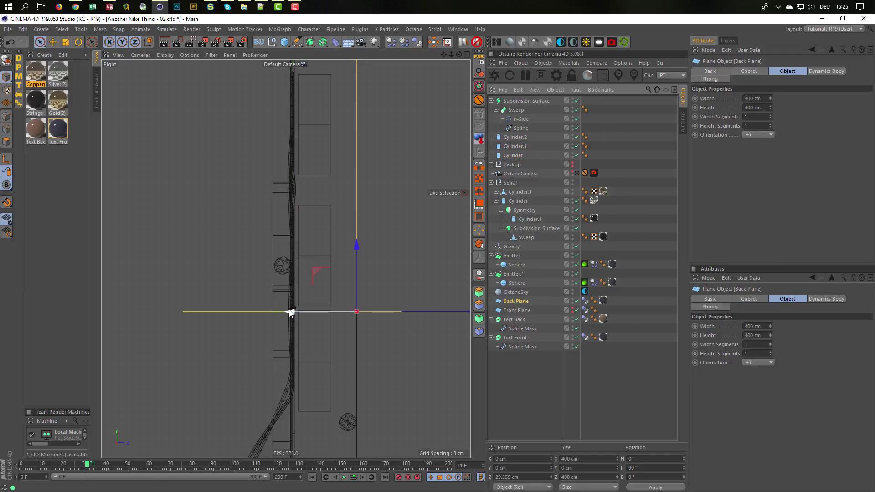
{"action": "left_click_drag", "start_coordinate": [289, 313], "coordinate": [264, 314]}
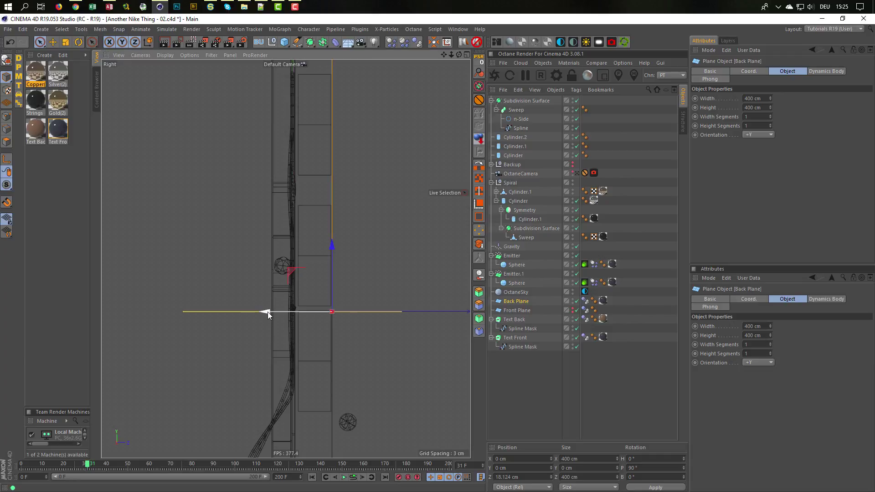
{"action": "left_click_drag", "start_coordinate": [268, 312], "coordinate": [269, 311]}
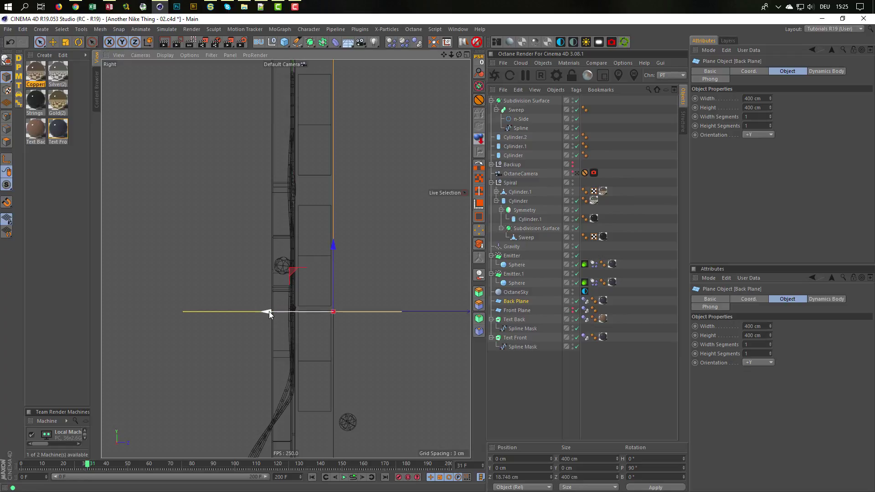
- Look through the OctaneCamera in the perspective view and check the recessed cylinders in a short Octane live render
{"action": "middle_click", "coordinate": [268, 308]}
{"action": "middle_click", "coordinate": [248, 207]}
{"action": "scroll", "coordinate": [322, 248], "scroll_direction": "down", "scroll_amount": 5}
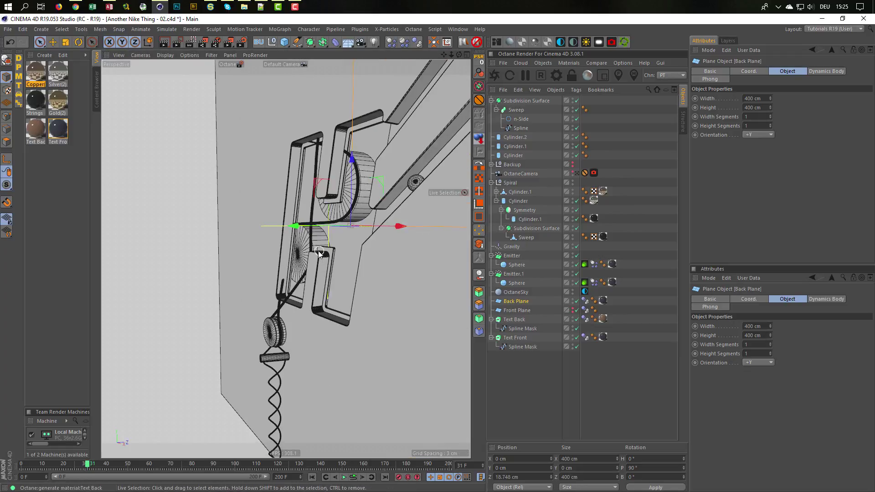
{"action": "mouse_move", "coordinate": [318, 251]}
{"action": "left_mouse_down", "text": "alt"}
{"action": "mouse_move", "coordinate": [200, 245]}
{"action": "mouse_move", "coordinate": [209, 245]}
{"action": "left_mouse_up", "text": "alt"}
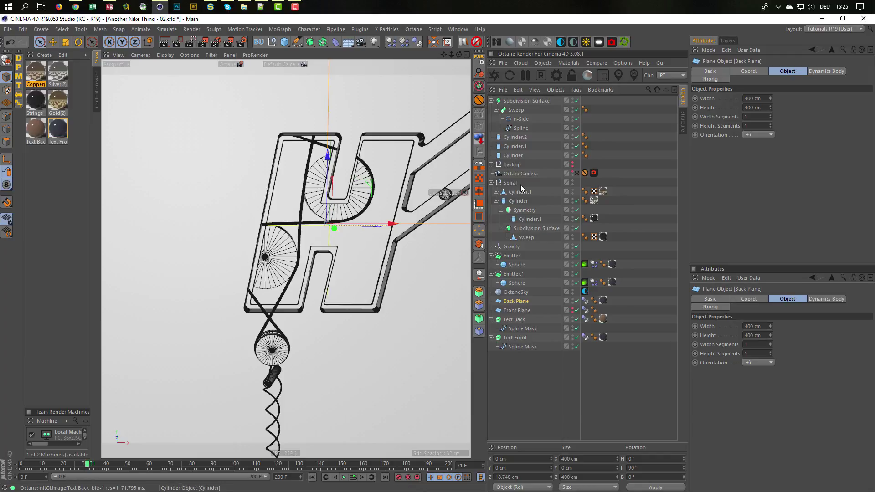
{"action": "left_click", "coordinate": [576, 174]}
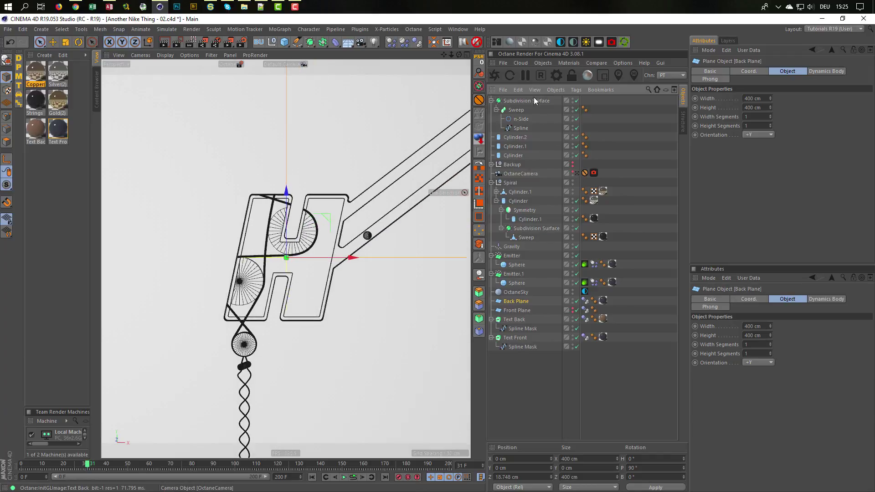
{"action": "left_click", "coordinate": [494, 76]}
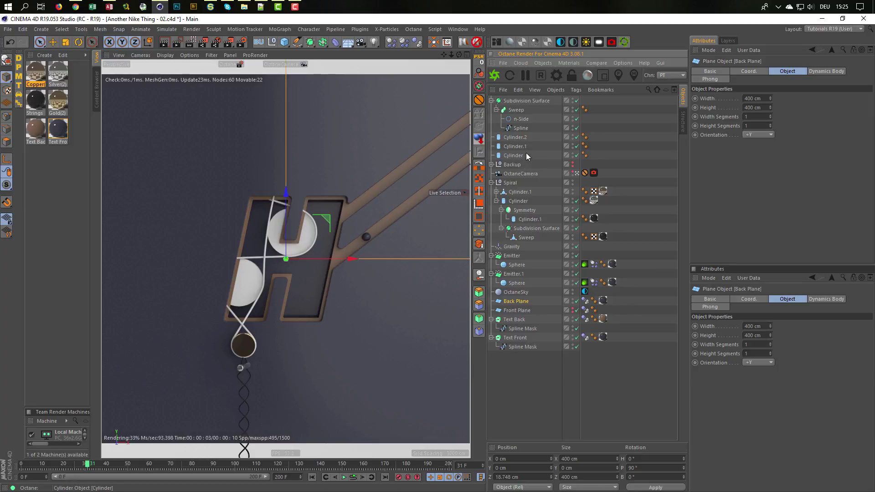
{"action": "left_click", "coordinate": [540, 76]}
- In the right-side view, select the string spline's points along the large cylinders and move them along Z to about 10.2 cm
{"action": "middle_click", "coordinate": [388, 361]}
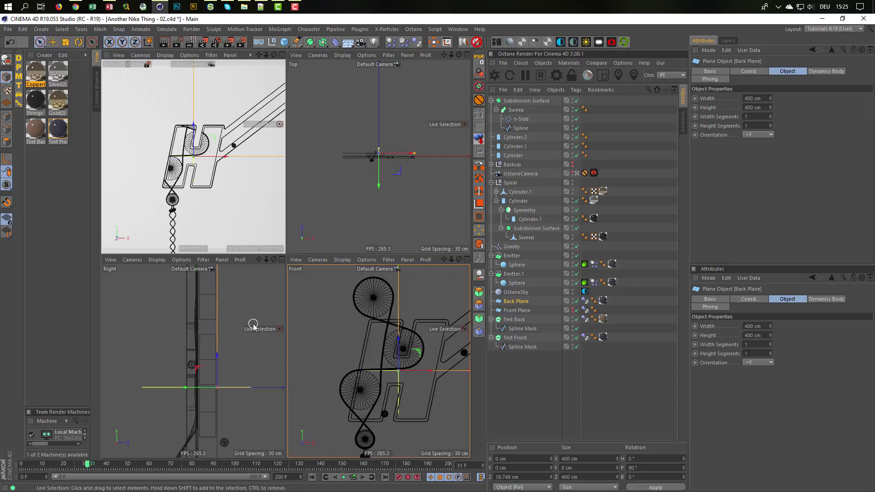
{"action": "middle_click", "coordinate": [269, 322]}
{"action": "right_click_drag", "start_coordinate": [287, 318], "coordinate": [245, 321], "text": "alt"}
{"action": "middle_click_drag", "start_coordinate": [273, 327], "coordinate": [275, 294], "text": "alt"}
{"action": "mouse_move", "coordinate": [291, 291]}
{"action": "right_mouse_down", "text": "alt"}
{"action": "mouse_move", "coordinate": [322, 283]}
{"action": "mouse_move", "coordinate": [298, 287]}
{"action": "right_mouse_up", "text": "alt"}
{"action": "middle_click_drag", "start_coordinate": [298, 287], "coordinate": [286, 344], "text": "alt"}
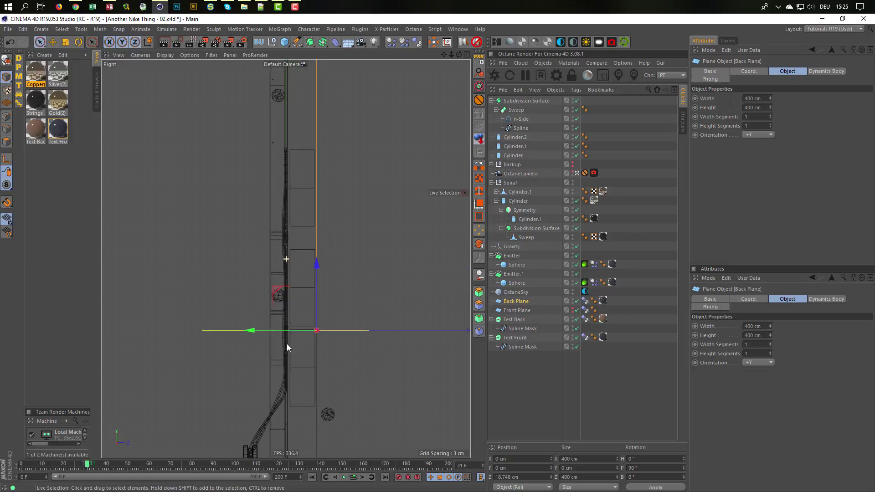
{"action": "left_click", "coordinate": [4, 116]}
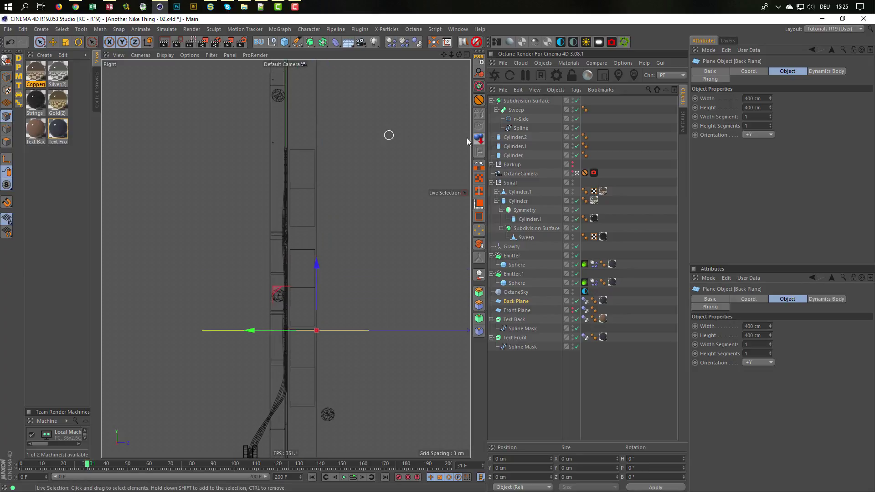
{"action": "left_click", "coordinate": [526, 128]}
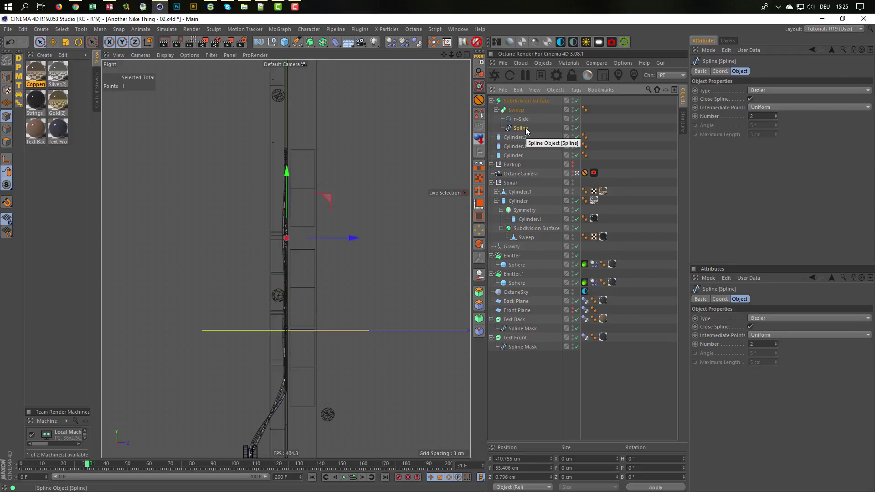
{"action": "key", "text": "0"}
{"action": "left_click_drag", "start_coordinate": [267, 129], "coordinate": [294, 402]}
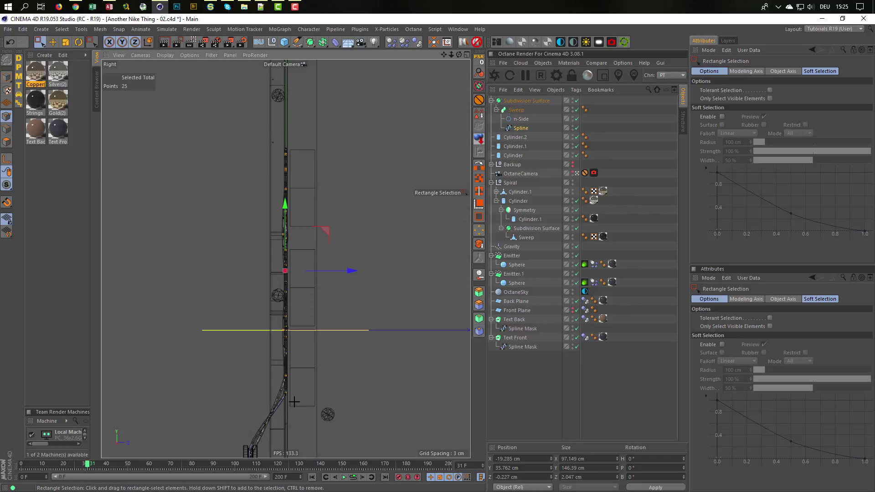
{"action": "left_click_drag", "start_coordinate": [353, 269], "coordinate": [369, 271]}
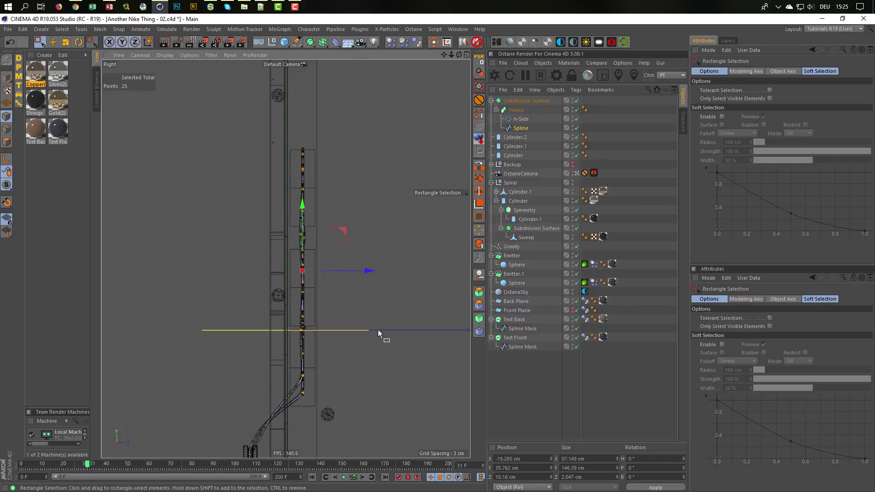
- Check the recessed string around the cylinders in a short Octane live render through the camera
{"action": "middle_click", "coordinate": [362, 321]}
{"action": "middle_click", "coordinate": [220, 231]}
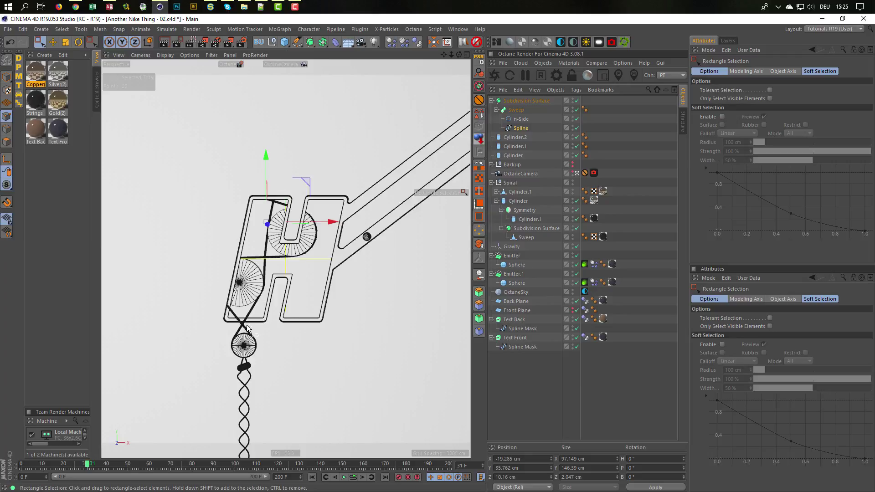
{"action": "left_click", "coordinate": [494, 77]}
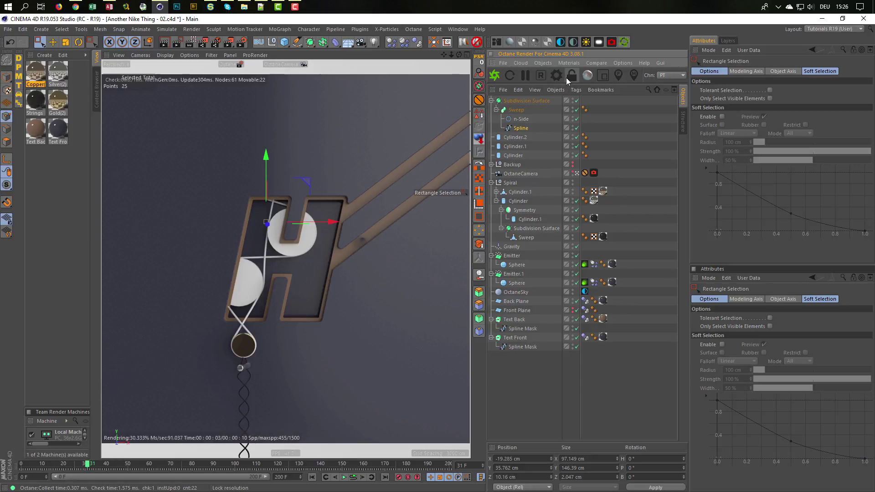
{"action": "left_click", "coordinate": [541, 75]}
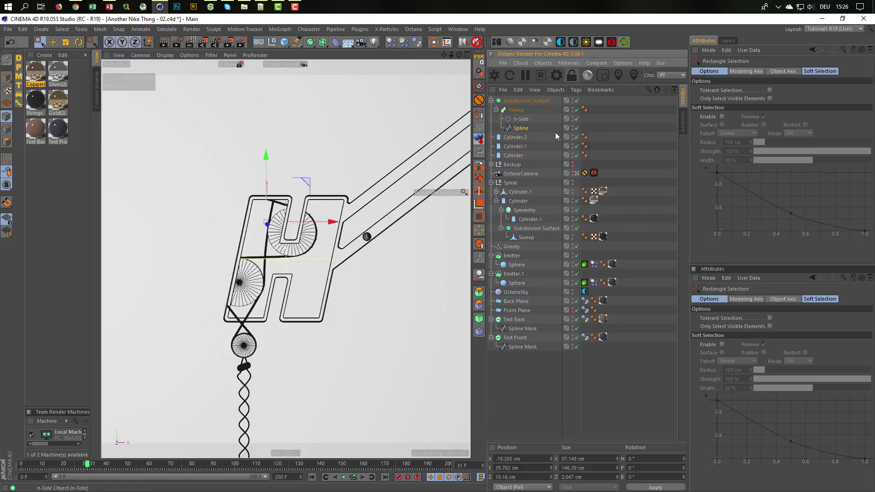
- Leave the OctaneCamera view and disable the string's Subdivision Surface and Sweep to expose the bare spline around the lower large cylinder
{"action": "left_click", "coordinate": [577, 174]}
{"action": "scroll", "coordinate": [267, 294], "scroll_direction": "up", "scroll_amount": 8}
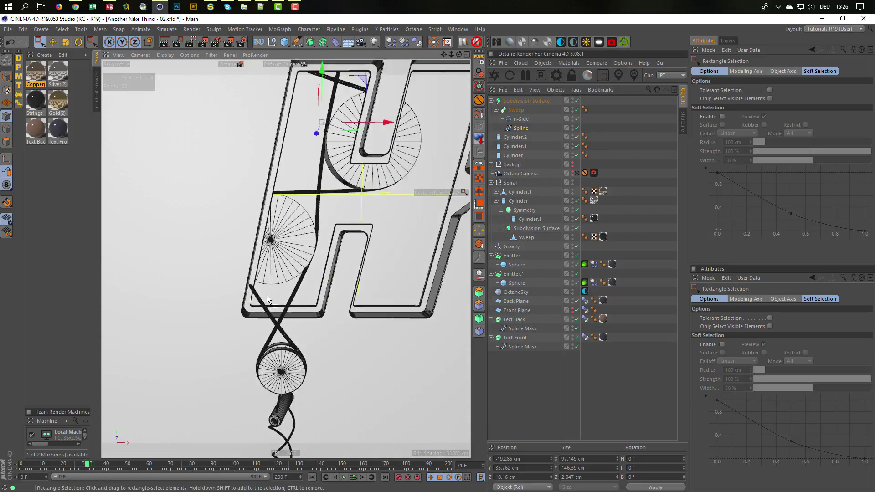
{"action": "left_click_drag", "start_coordinate": [268, 282], "coordinate": [325, 286], "text": "alt"}
{"action": "scroll", "coordinate": [282, 270], "scroll_direction": "up", "scroll_amount": 4}
{"action": "left_click_drag", "start_coordinate": [280, 271], "coordinate": [302, 265], "text": "alt"}
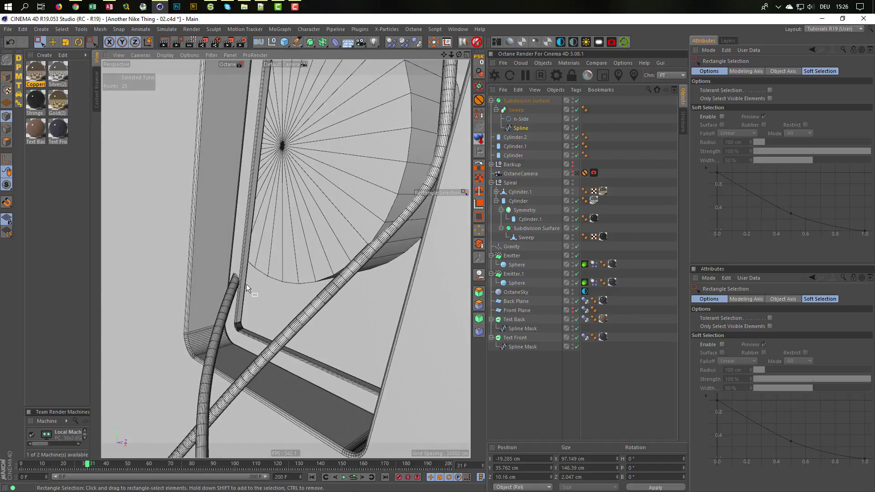
{"action": "key", "text": "e"}
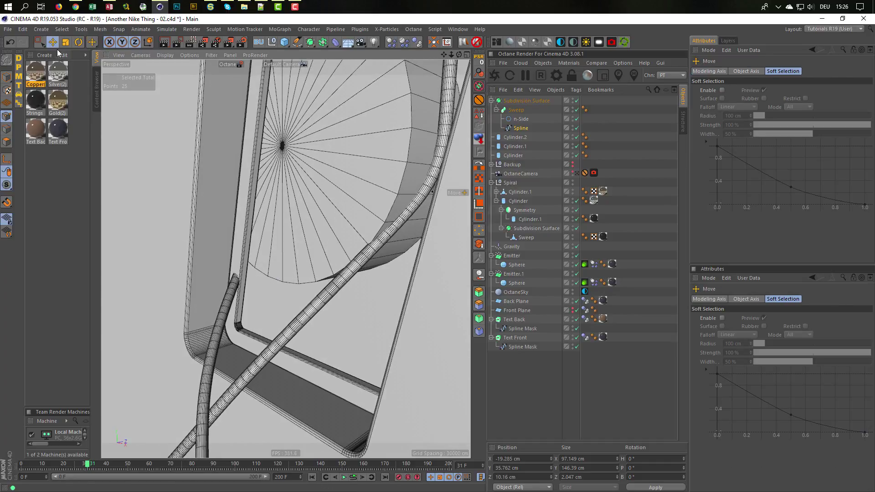
{"action": "left_click_drag", "start_coordinate": [43, 44], "coordinate": [72, 56]}
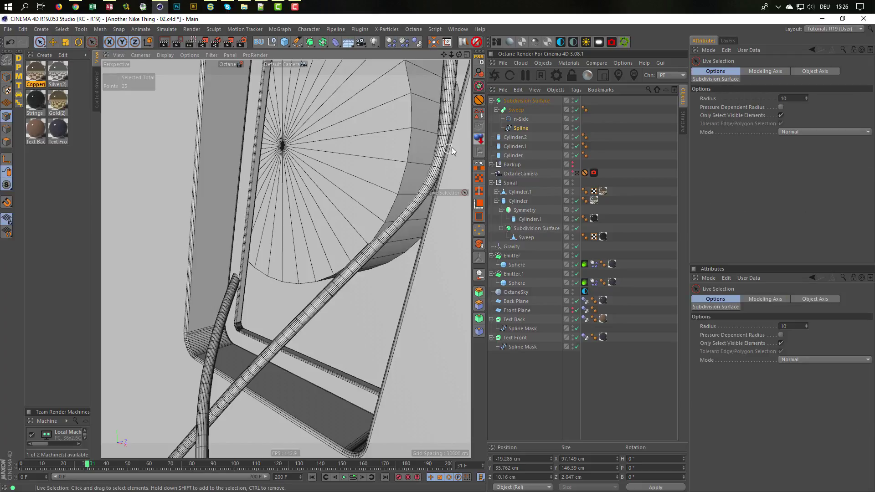
{"action": "left_click", "coordinate": [519, 128]}
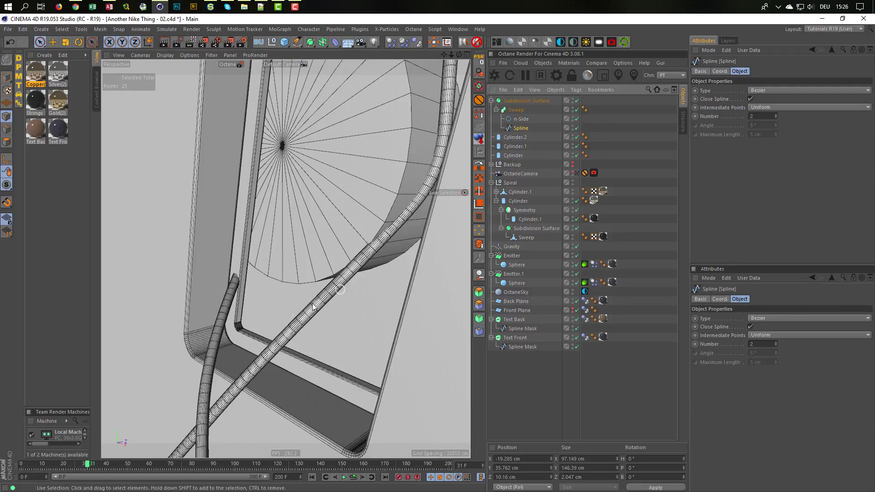
{"action": "left_click", "coordinate": [238, 273]}
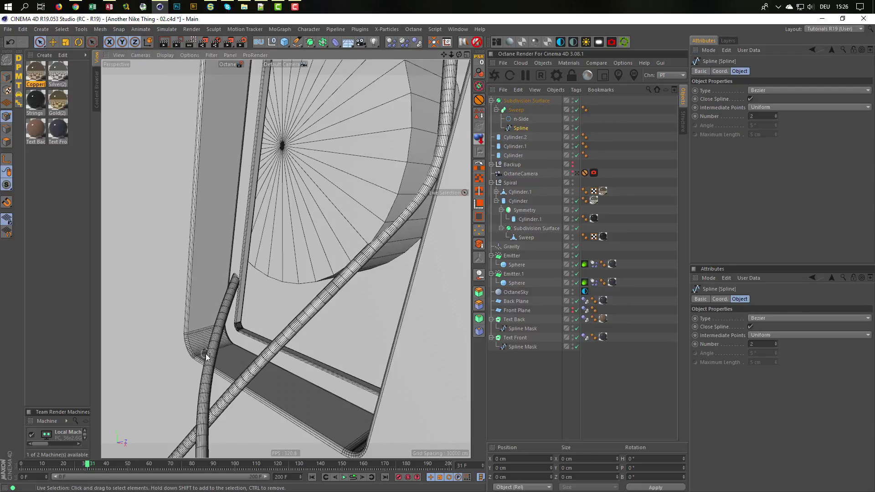
{"action": "left_click", "coordinate": [576, 101]}
{"action": "left_click", "coordinate": [576, 100]}
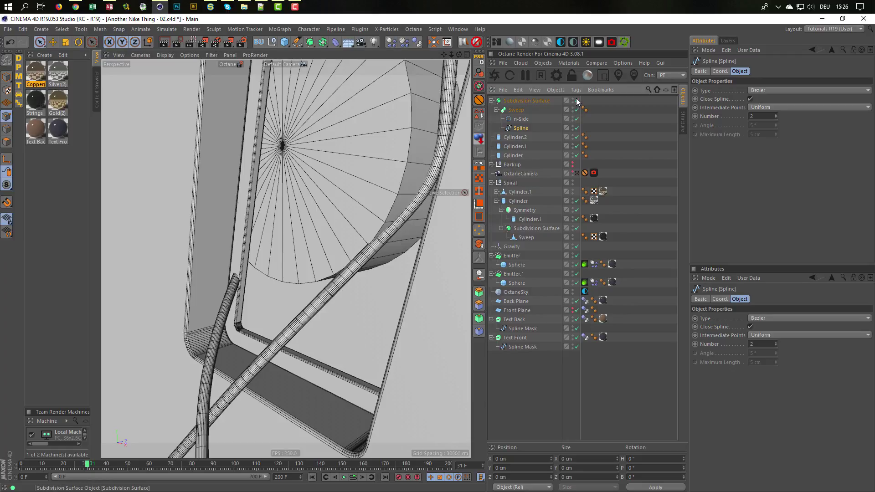
{"action": "left_click", "coordinate": [577, 100]}
{"action": "left_click", "coordinate": [577, 109]}
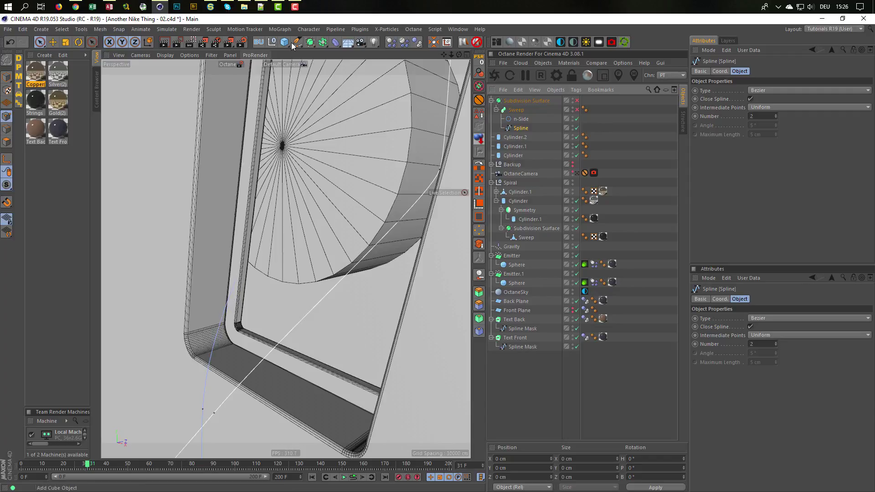
- Add a Pen point on the string spline below the lower cylinder, move it along Z to 3.75 cm, and re-enable the Sweep and Subdivision Surface
{"action": "left_click_drag", "start_coordinate": [299, 42], "coordinate": [321, 55]}
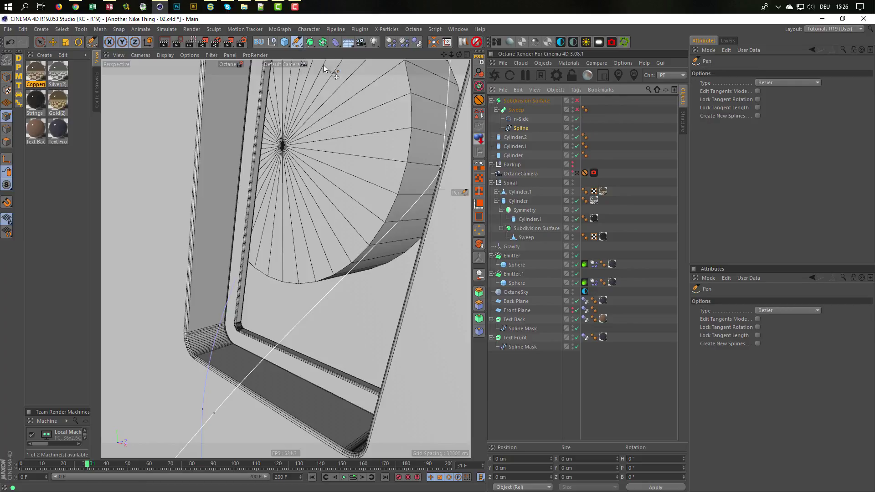
{"action": "left_click", "coordinate": [229, 299]}
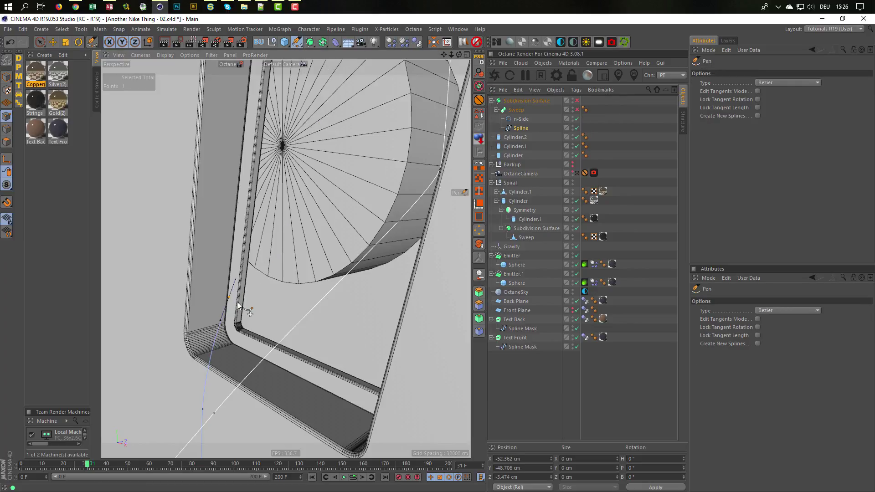
{"action": "key", "text": "e"}
{"action": "left_click_drag", "start_coordinate": [276, 288], "coordinate": [306, 287]}
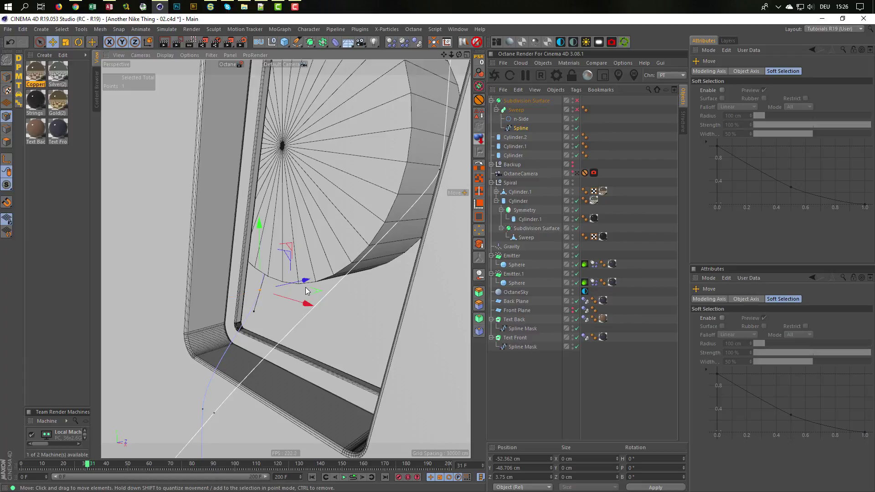
{"action": "left_click", "coordinate": [576, 110]}
{"action": "left_click", "coordinate": [577, 100]}
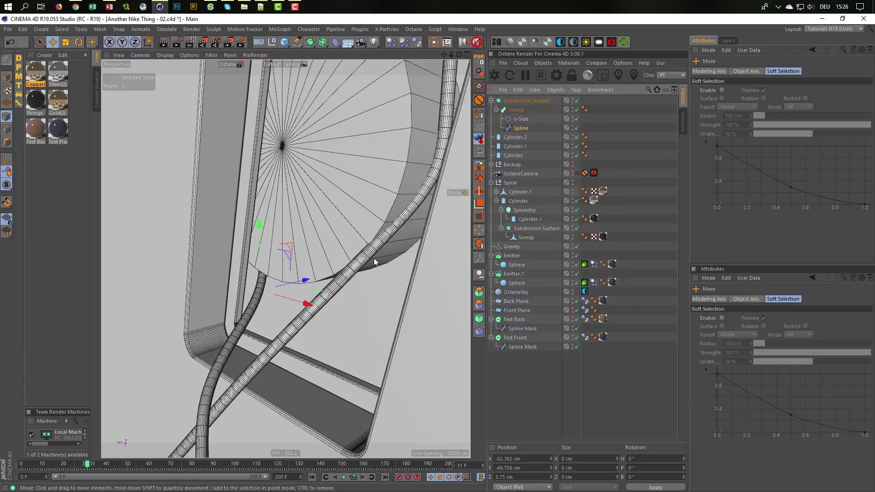
- With the string geometry temporarily disabled, add a spline point on the diagonal strand at the lower cylinder's rim and move it along Z to about 7.8 cm
{"action": "left_click", "coordinate": [577, 100]}
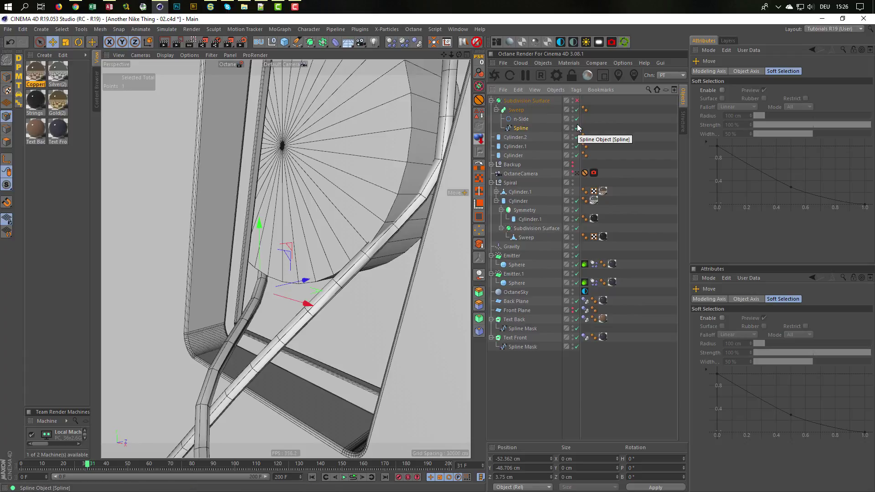
{"action": "left_click", "coordinate": [577, 109]}
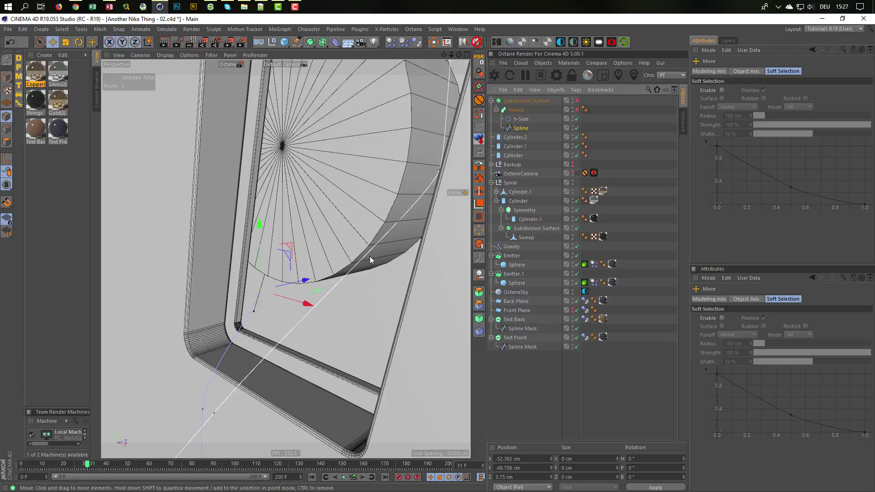
{"action": "left_click", "coordinate": [296, 41]}
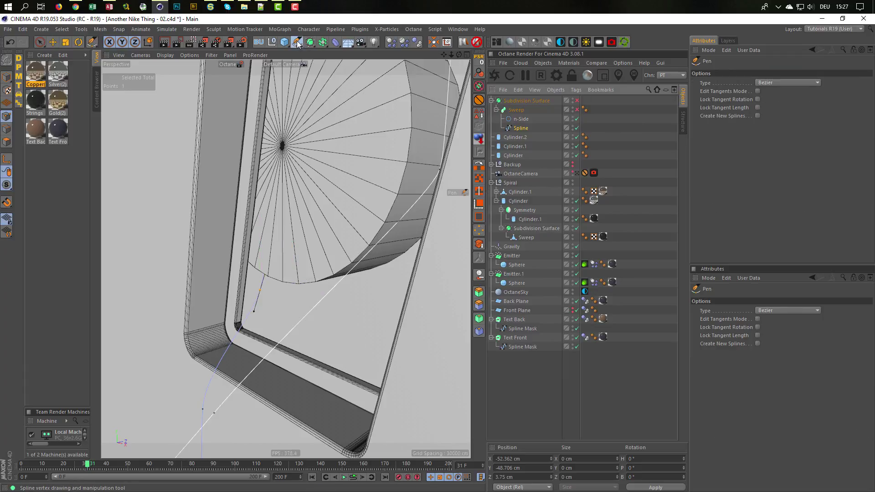
{"action": "left_click", "coordinate": [347, 276]}
{"action": "key", "text": "e"}
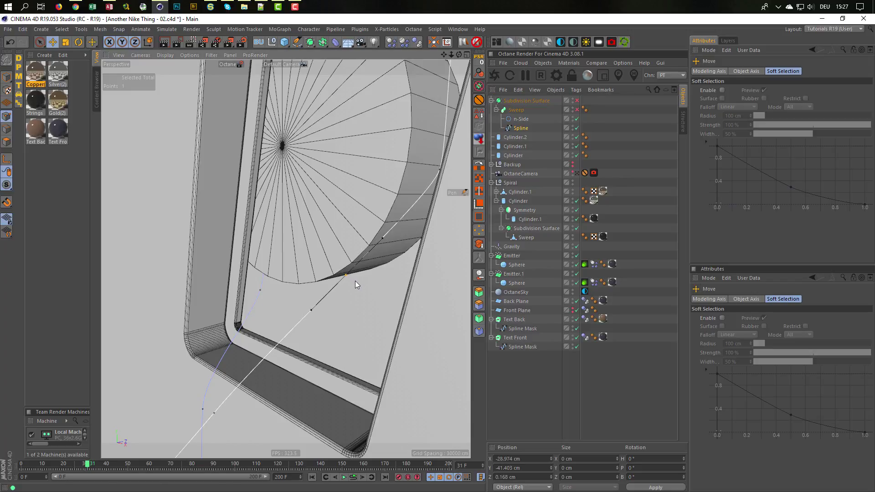
{"action": "left_click_drag", "start_coordinate": [385, 265], "coordinate": [414, 267]}
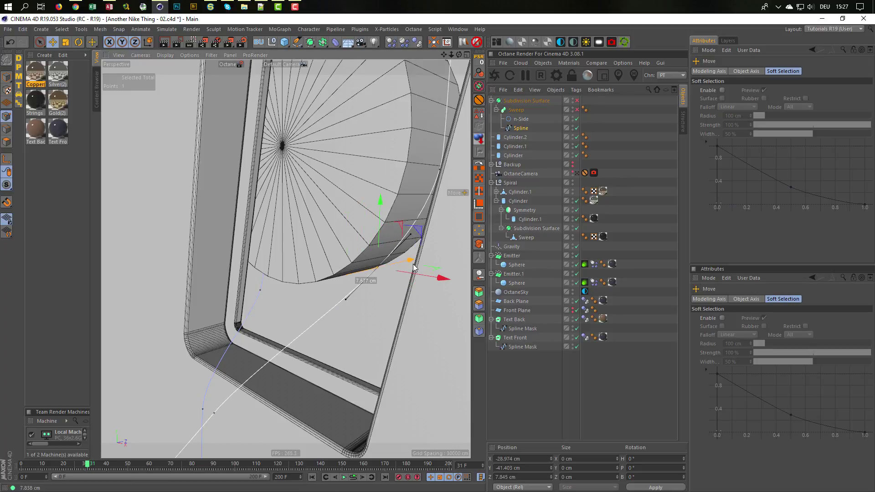
{"action": "left_click", "coordinate": [577, 110]}
{"action": "left_click", "coordinate": [577, 101]}
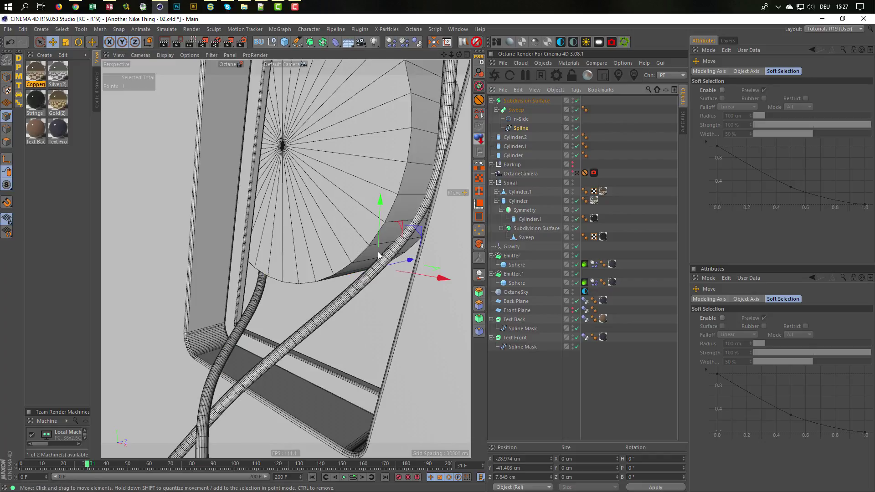
- Check the adjusted string around the lower cylinder in a short Octane live render through the OctaneCamera
{"action": "left_click", "coordinate": [577, 174]}
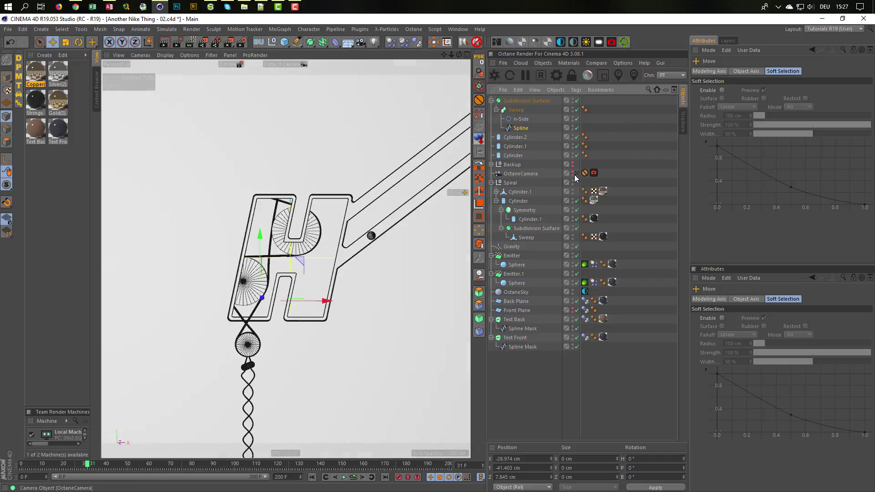
{"action": "left_click", "coordinate": [498, 76]}
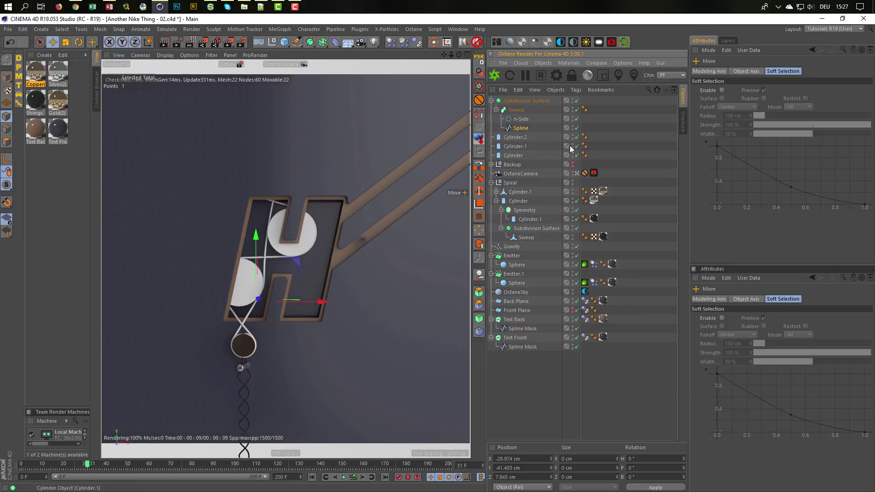
{"action": "left_click", "coordinate": [540, 76]}
{"action": "left_click", "coordinate": [514, 393]}
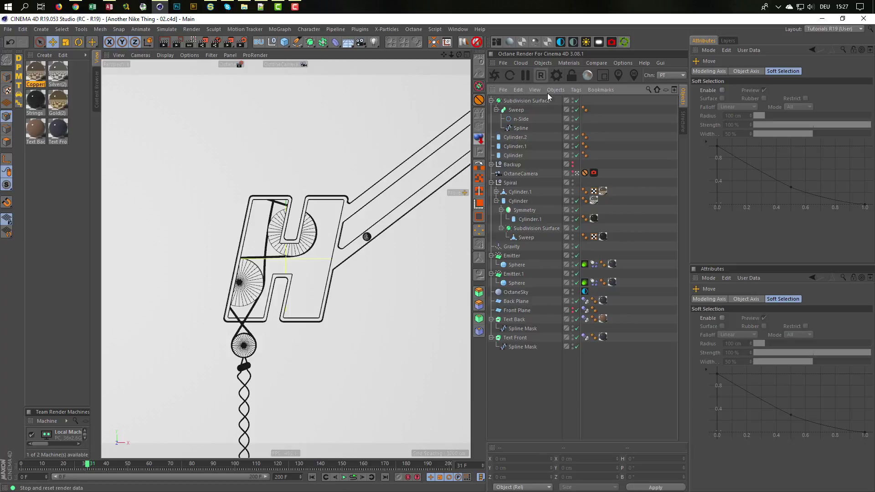
- Leave the camera view, select Cylinder, Cylinder.1 and Cylinder.2 above the Backup group, and isolate them with Viewport Solo
{"action": "left_click", "coordinate": [576, 174]}
{"action": "left_click", "coordinate": [576, 174]}
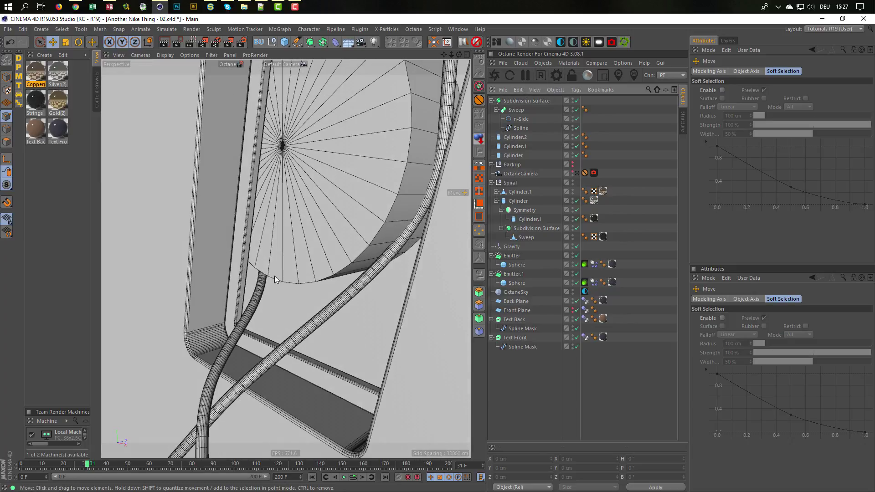
{"action": "scroll", "coordinate": [275, 279], "scroll_direction": "down", "scroll_amount": 5}
{"action": "left_click_drag", "start_coordinate": [275, 279], "coordinate": [204, 271], "text": "alt"}
{"action": "middle_click_drag", "start_coordinate": [323, 234], "coordinate": [292, 295], "text": "alt"}
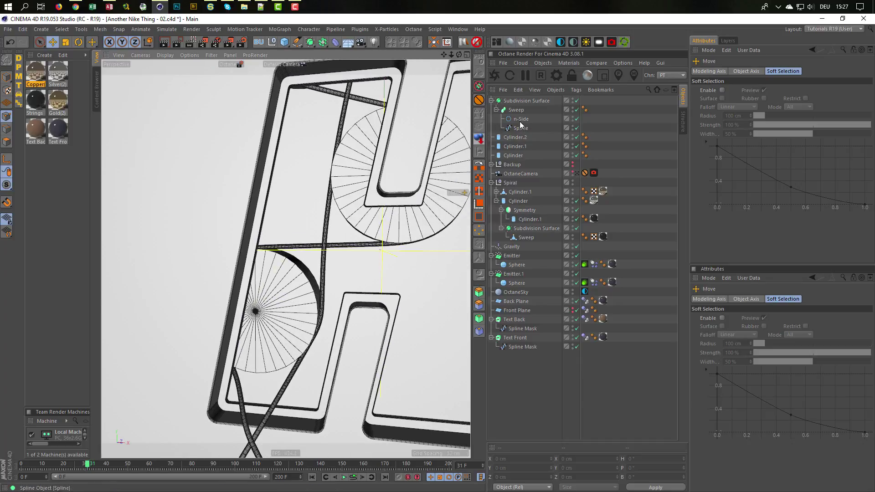
{"action": "left_click", "coordinate": [515, 137]}
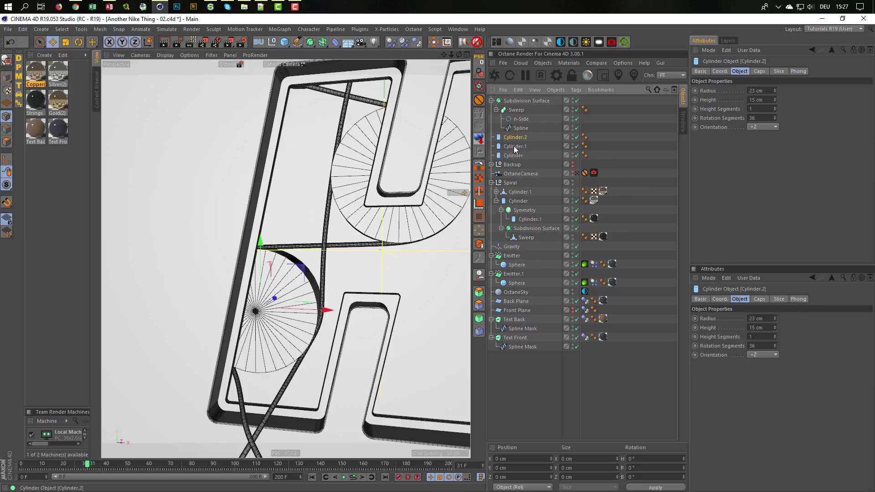
{"action": "left_click", "coordinate": [513, 147], "text": "ctrl"}
{"action": "left_click", "coordinate": [512, 157], "text": "ctrl"}
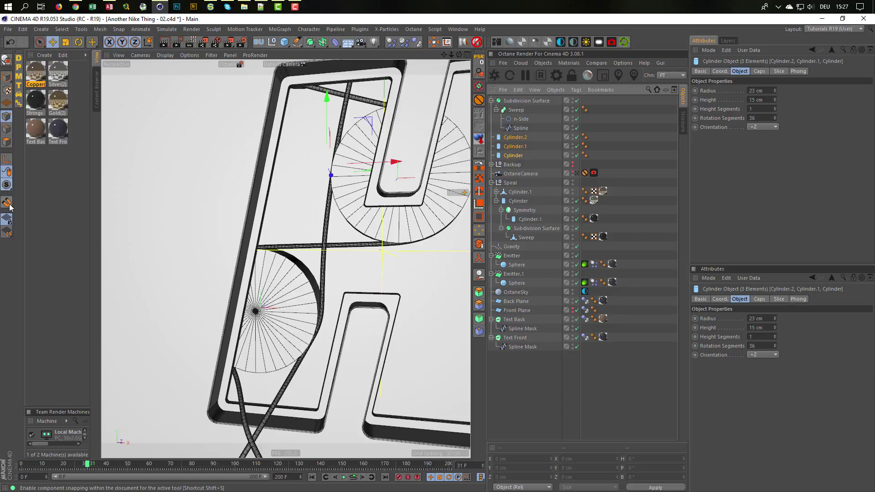
{"action": "left_click_drag", "start_coordinate": [11, 186], "coordinate": [47, 216]}
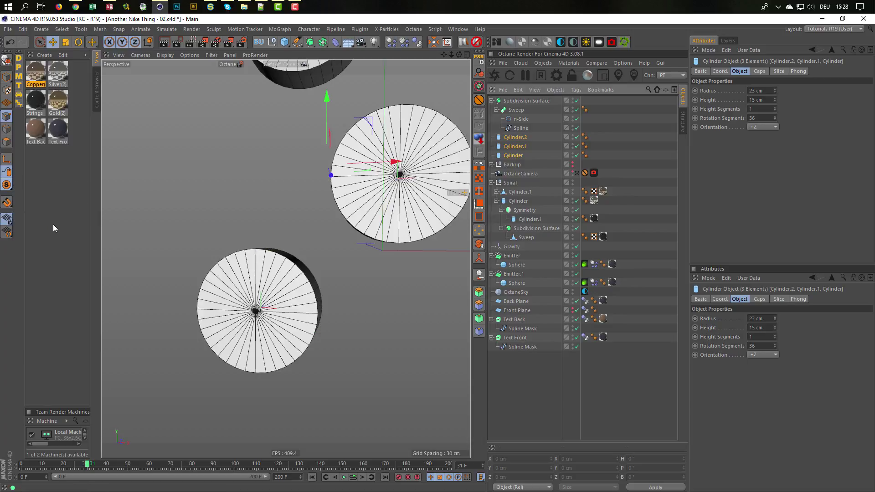
{"action": "scroll", "coordinate": [304, 222], "scroll_direction": "down", "scroll_amount": 4}
{"action": "right_click_drag", "start_coordinate": [267, 262], "coordinate": [262, 262], "text": "alt"}
{"action": "middle_click_drag", "start_coordinate": [262, 257], "coordinate": [262, 319], "text": "alt"}
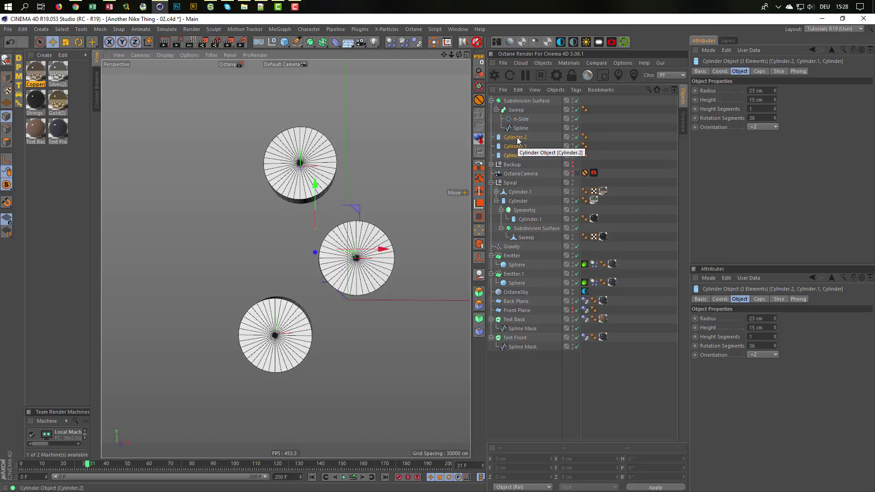
- Make the three isolated cylinders editable and optimize their points to weld the caps to the sides
{"action": "key", "text": "c"}
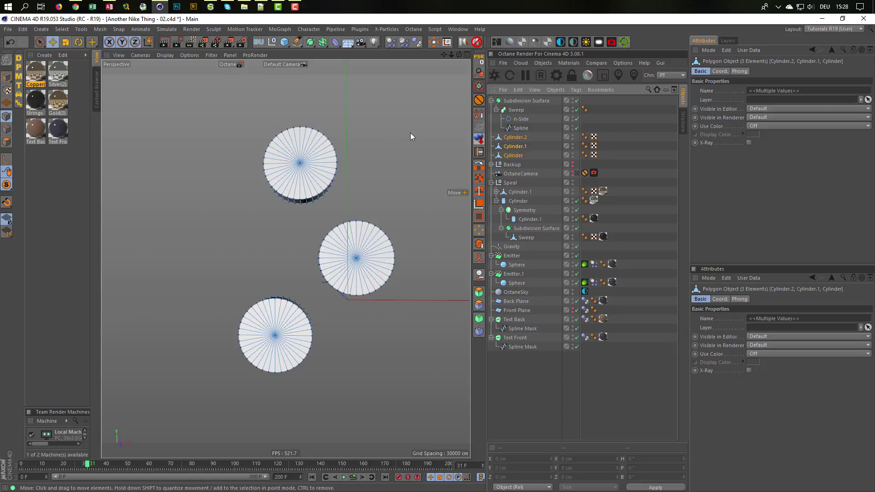
{"action": "scroll", "coordinate": [456, 46], "scroll_direction": "down", "scroll_amount": 3}
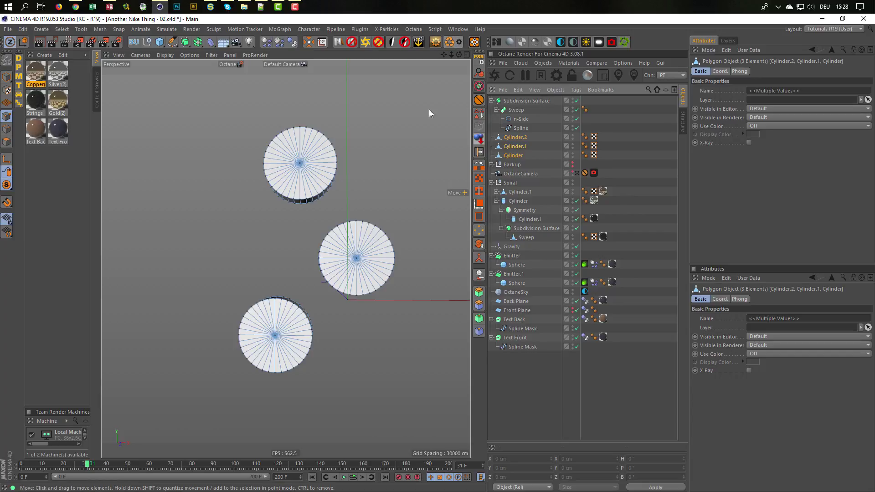
{"action": "right_click", "coordinate": [417, 125]}
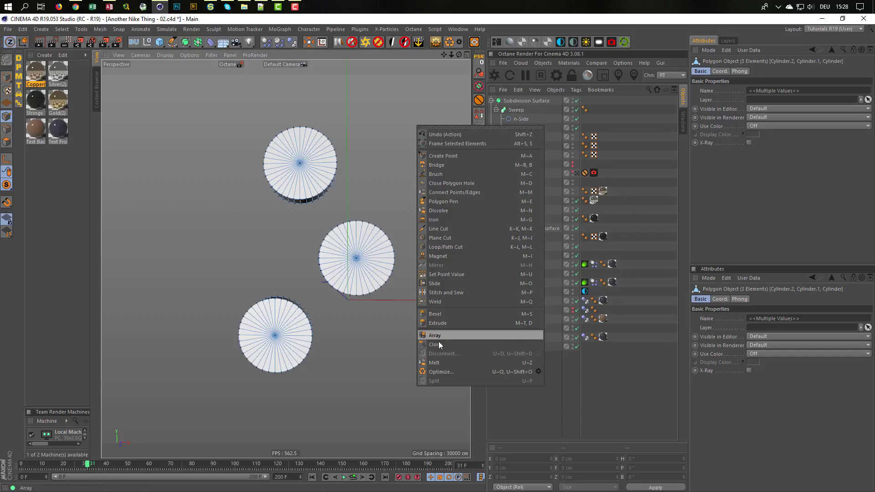
{"action": "left_click", "coordinate": [438, 370]}
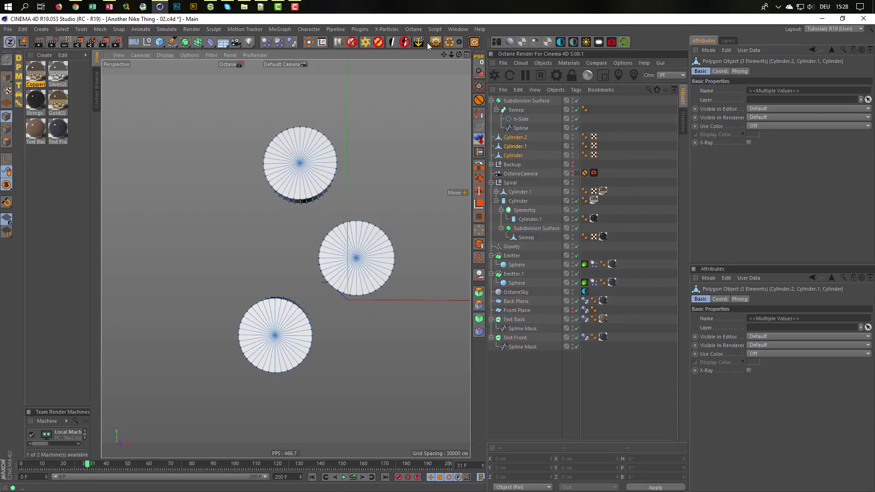
{"action": "left_click_drag", "start_coordinate": [428, 49], "coordinate": [387, 51]}
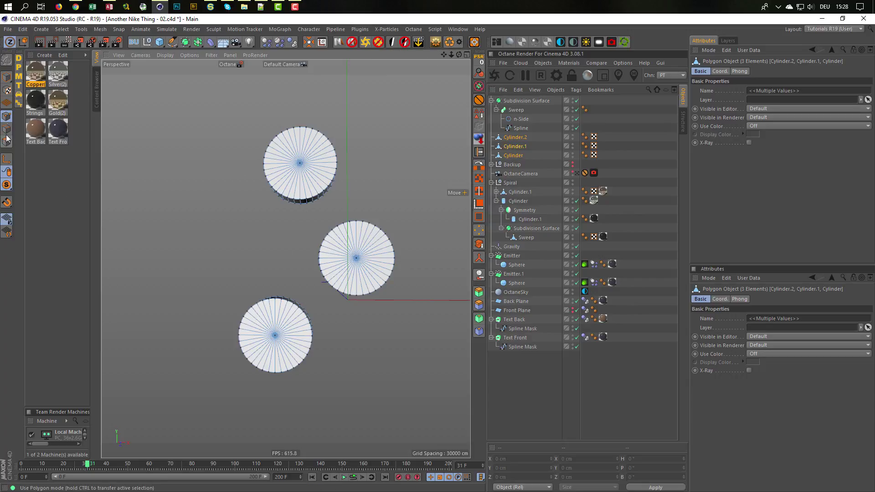
- Select the front cap centre points of the three cylinders with Live Selection and activate the Bevel tool
{"action": "key", "text": "9"}
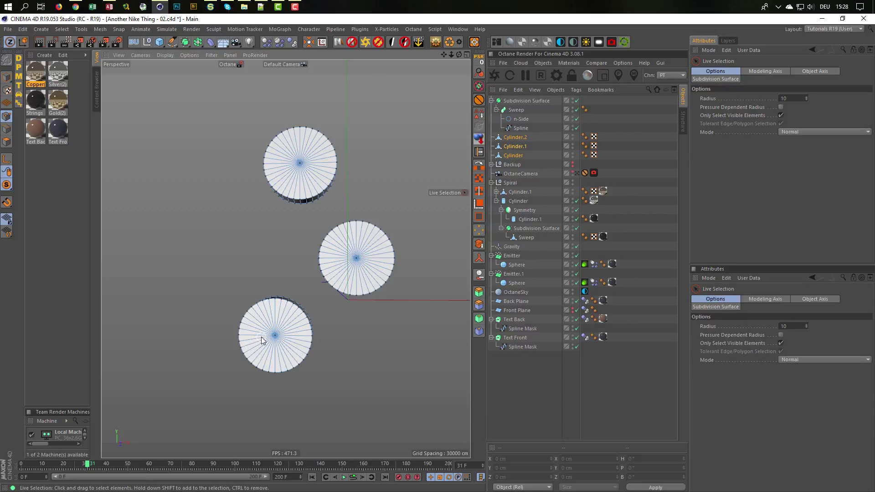
{"action": "left_click", "coordinate": [272, 339]}
{"action": "left_click", "coordinate": [357, 258], "text": "shift"}
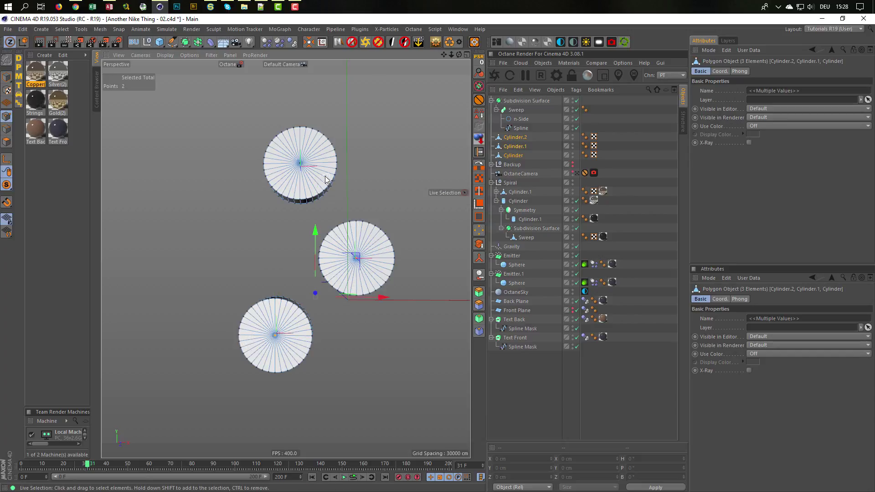
{"action": "left_click", "coordinate": [300, 163], "text": "shift"}
{"action": "scroll", "coordinate": [272, 351], "scroll_direction": "up", "scroll_amount": 5}
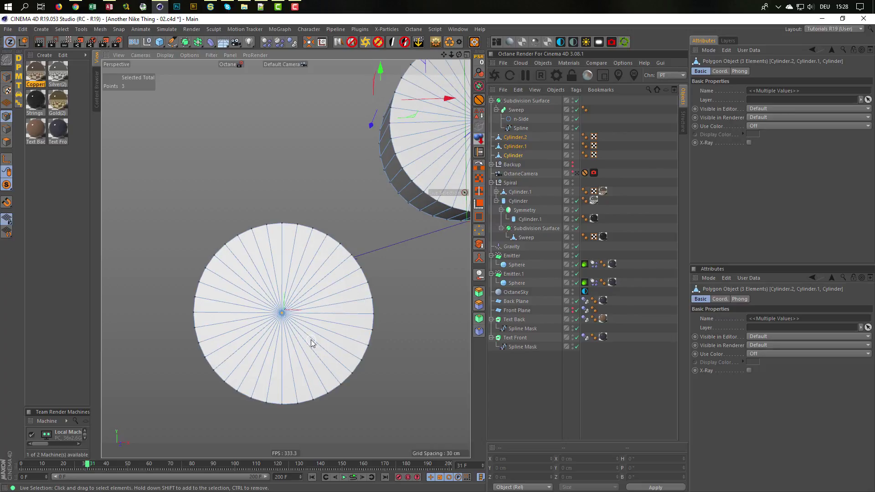
{"action": "key", "text": "m"}
{"action": "key", "text": "s"}
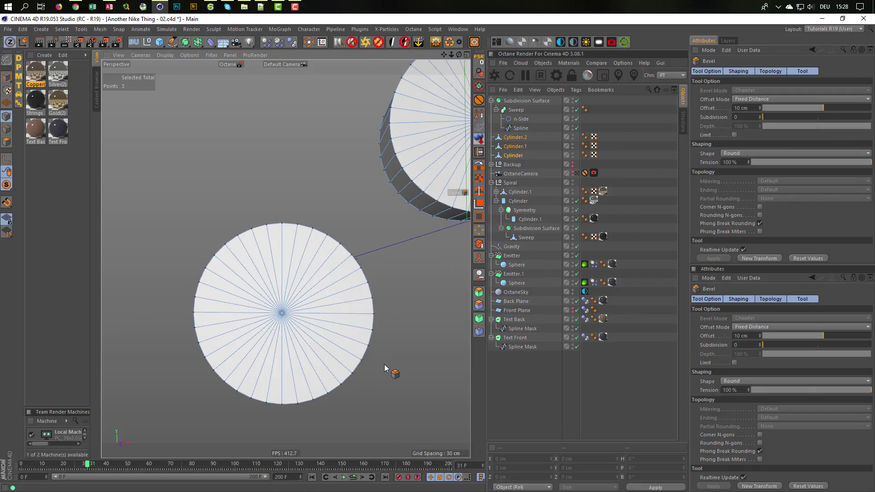
- Try beveling the cap centre points with an offset of about 12.3 cm, compare with the Nike.gif reference and undo the bevel
{"action": "left_click_drag", "start_coordinate": [384, 365], "coordinate": [440, 365]}
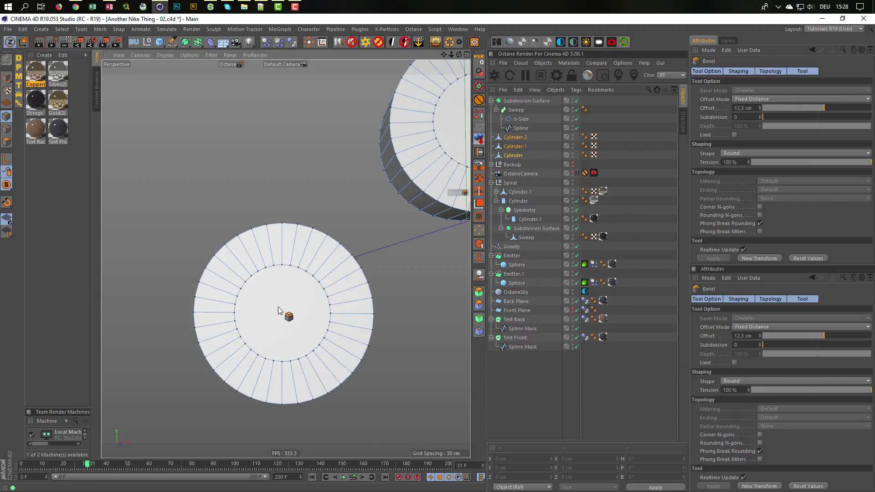
{"action": "mouse_move", "coordinate": [295, 300]}
{"action": "left_mouse_down", "text": "alt"}
{"action": "mouse_move", "coordinate": [406, 299]}
{"action": "mouse_move", "coordinate": [299, 298]}
{"action": "mouse_move", "coordinate": [312, 298]}
{"action": "mouse_move", "coordinate": [290, 306]}
{"action": "left_mouse_up", "text": "alt"}
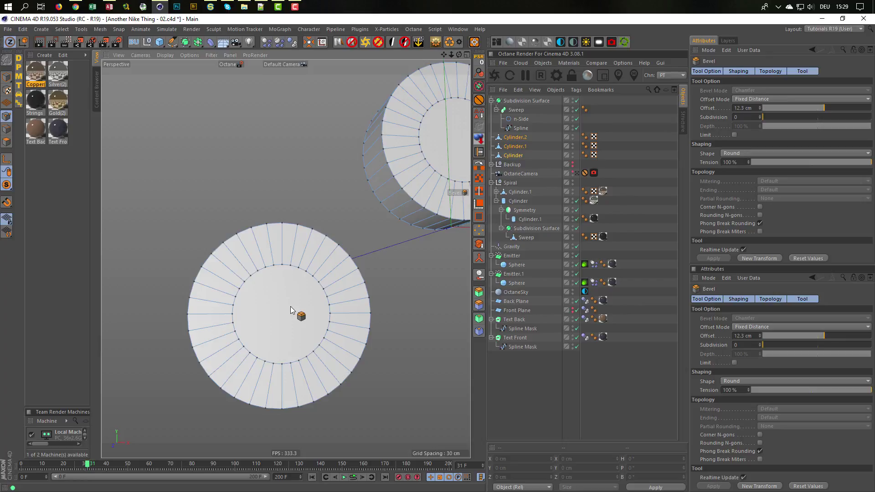
{"action": "key", "text": "shift+F6"}
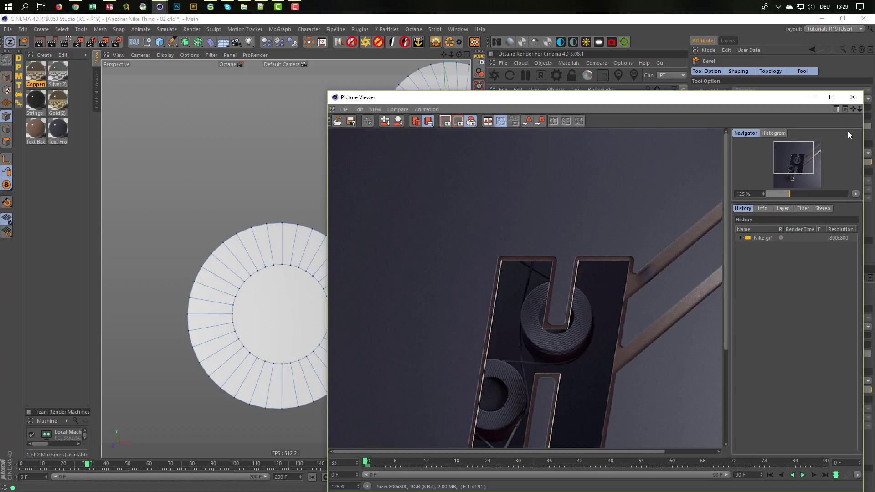
{"action": "left_click", "coordinate": [851, 97]}
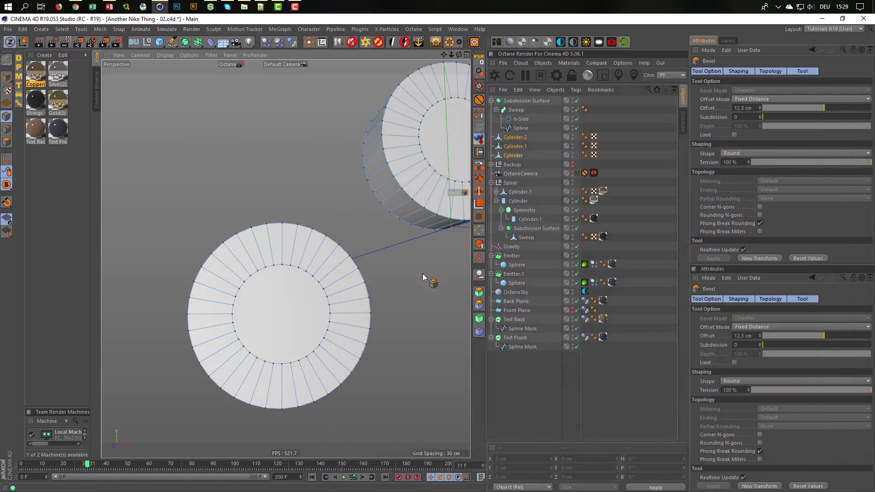
{"action": "key", "text": "ctrl+z"}
- Bevel the three cap centre points with an offset of about 11.5 cm to form inner circles
{"action": "left_click_drag", "start_coordinate": [375, 381], "coordinate": [423, 380]}
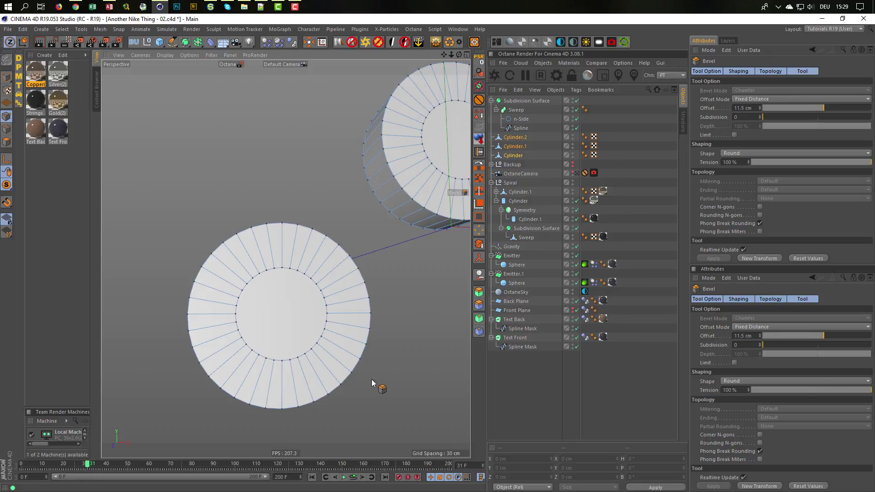
{"action": "middle_click_drag", "start_coordinate": [345, 346], "coordinate": [331, 351], "text": "alt"}
{"action": "left_click_drag", "start_coordinate": [331, 351], "coordinate": [348, 348], "text": "alt"}
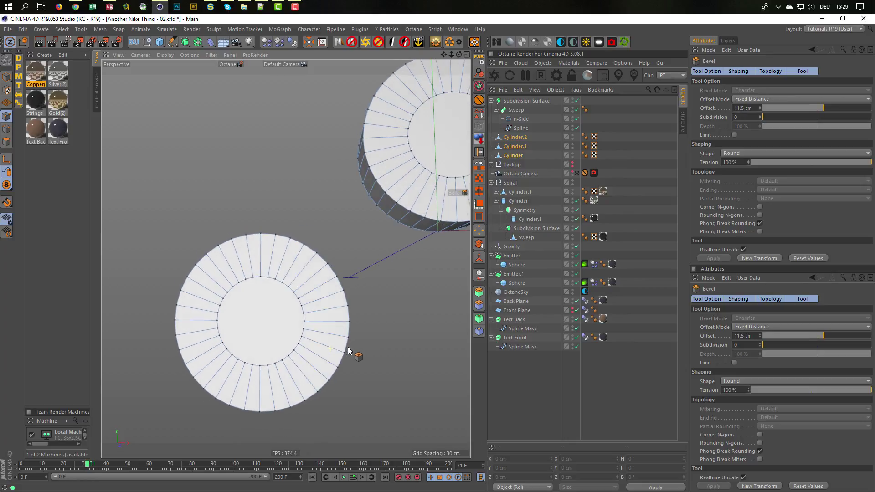
- Switch to polygon mode and select the inner circular faces on the front caps of all three cylinders
{"action": "left_click", "coordinate": [6, 142]}
{"action": "key", "text": "space"}
{"action": "left_click", "coordinate": [256, 318]}
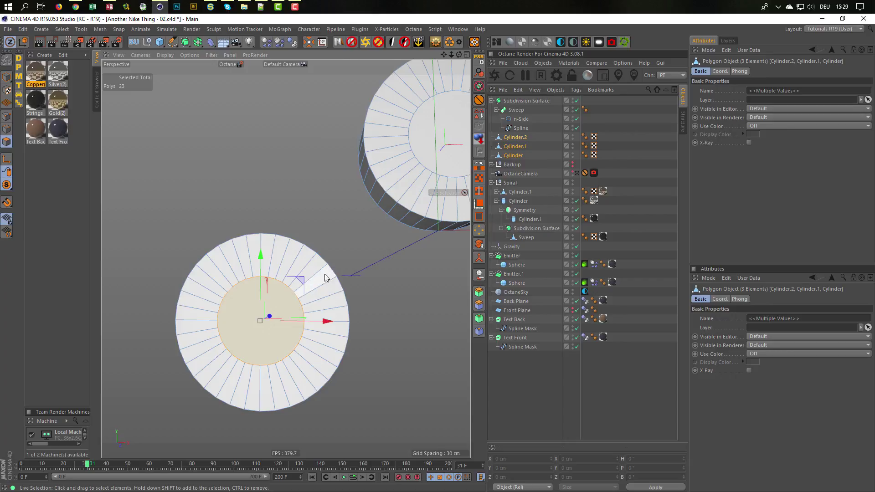
{"action": "right_click_drag", "start_coordinate": [326, 277], "coordinate": [286, 304], "text": "alt"}
{"action": "middle_click_drag", "start_coordinate": [286, 304], "coordinate": [272, 380], "text": "alt"}
{"action": "left_click", "coordinate": [378, 272], "text": "shift"}
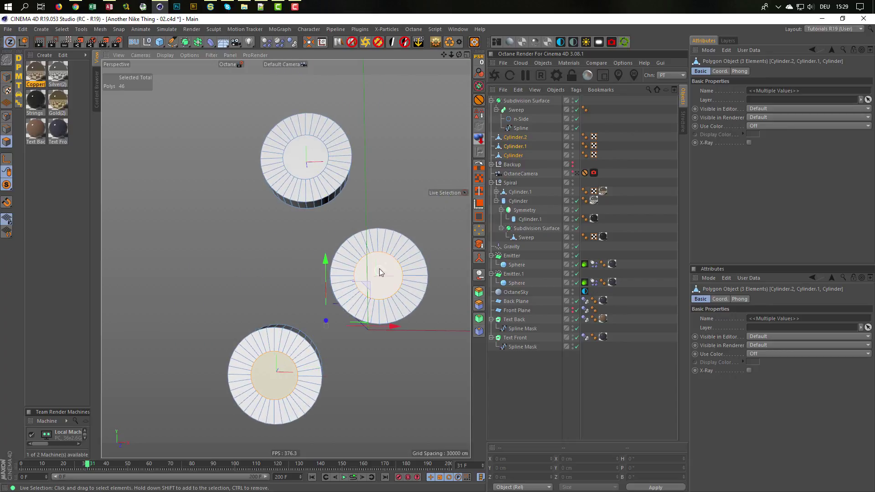
{"action": "left_click", "coordinate": [310, 161], "text": "shift"}
{"action": "mouse_move", "coordinate": [296, 314]}
{"action": "left_mouse_down", "text": "alt"}
{"action": "mouse_move", "coordinate": [357, 310]}
{"action": "mouse_move", "coordinate": [302, 314]}
{"action": "left_mouse_up", "text": "alt"}
{"action": "scroll", "coordinate": [282, 349], "scroll_direction": "up", "scroll_amount": 5}
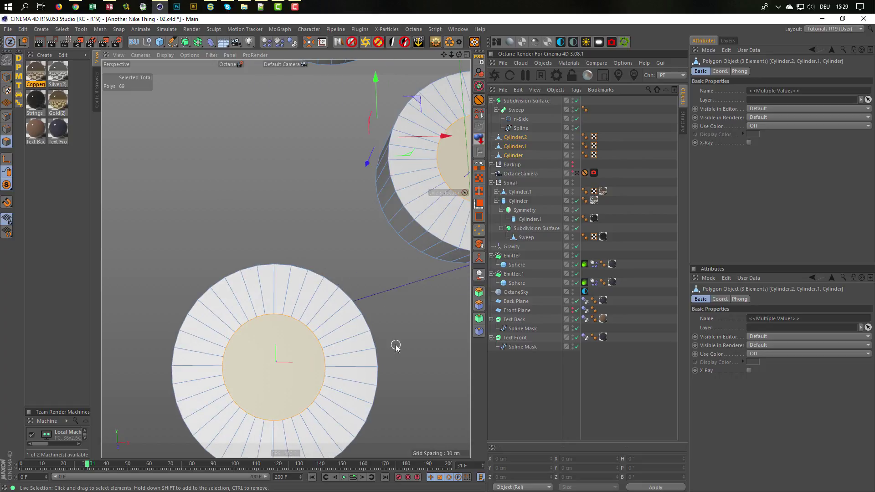
- Extrude the selected inner circles into the cylinders with an offset of about -5.47 cm
{"action": "key", "text": "d"}
{"action": "left_click_drag", "start_coordinate": [433, 327], "coordinate": [397, 327]}
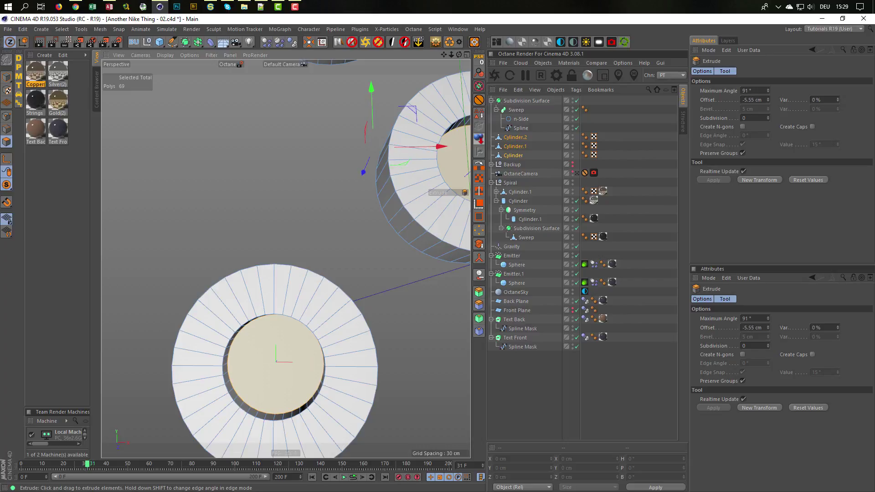
{"action": "middle_click_drag", "start_coordinate": [425, 324], "coordinate": [420, 291], "text": "alt"}
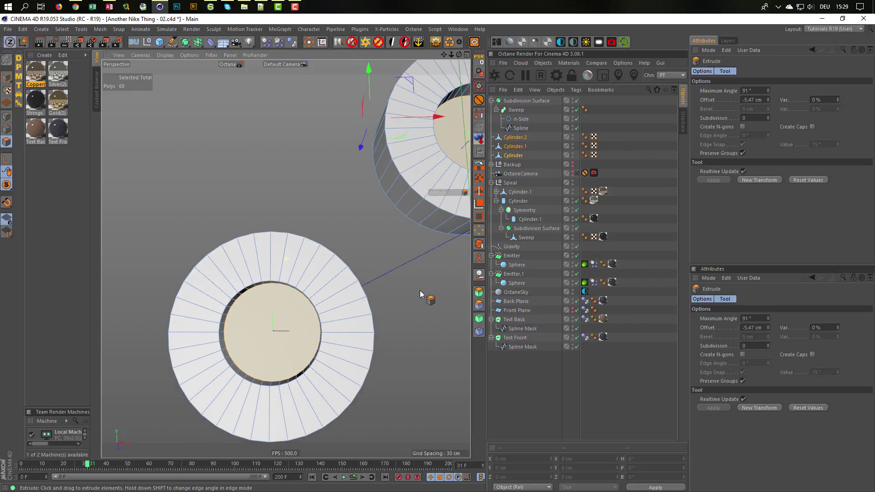
- Loop-select the outer side polygons around all three cylinders
{"action": "left_click_drag", "start_coordinate": [361, 304], "coordinate": [390, 296], "text": "alt"}
{"action": "right_click", "coordinate": [390, 296]}
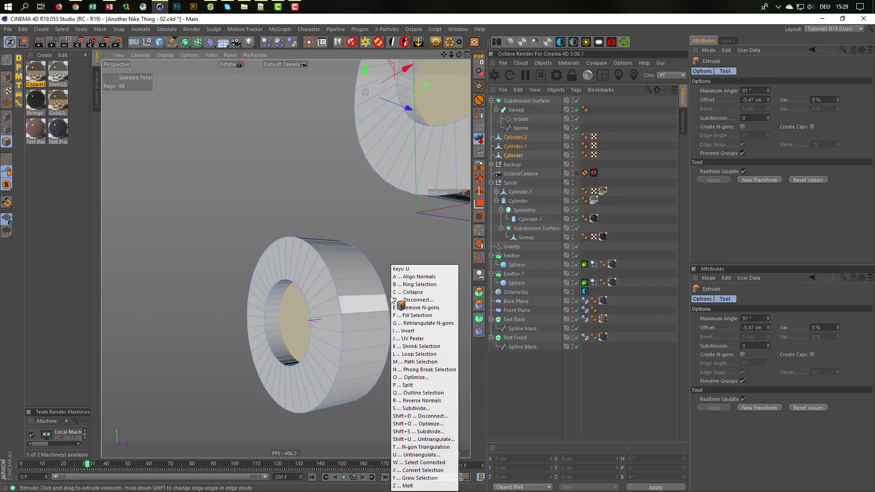
{"action": "left_click", "coordinate": [410, 306]}
{"action": "left_click", "coordinate": [367, 299]}
{"action": "left_click_drag", "start_coordinate": [286, 256], "coordinate": [261, 325], "text": "alt"}
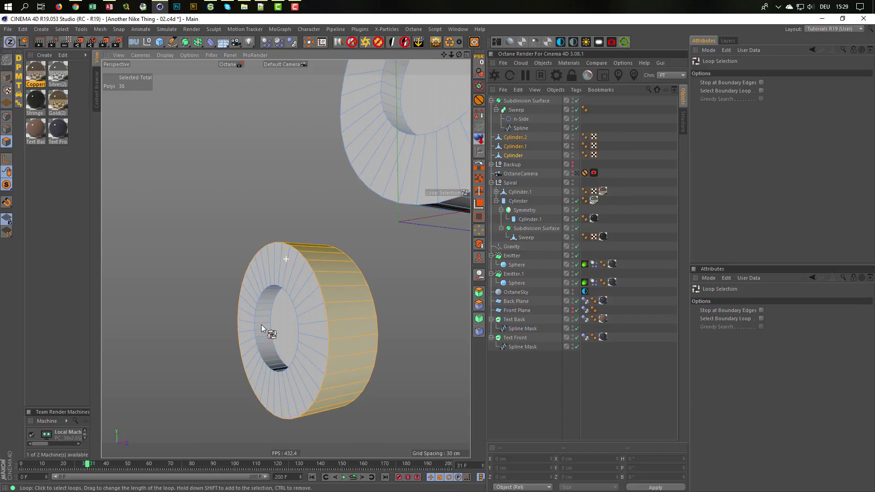
{"action": "scroll", "coordinate": [335, 288], "scroll_direction": "down", "scroll_amount": 4}
{"action": "middle_click_drag", "start_coordinate": [424, 201], "coordinate": [309, 302], "text": "alt"}
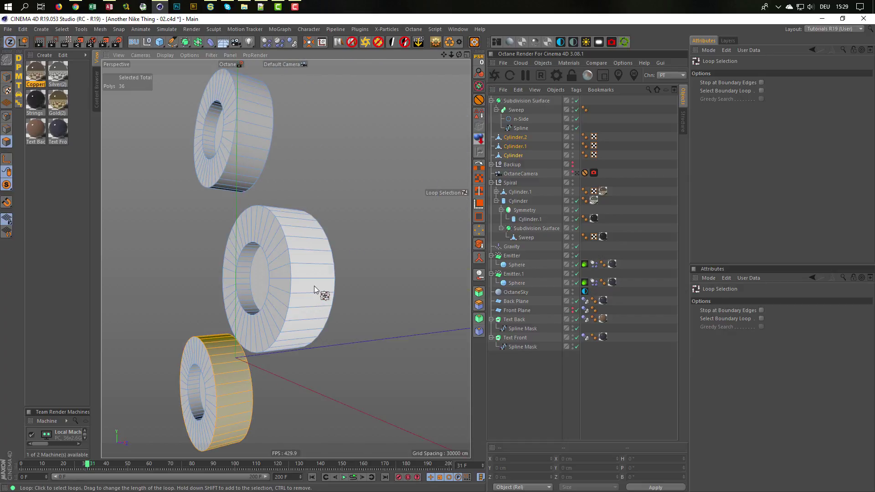
{"action": "left_click", "coordinate": [313, 286], "text": "shift"}
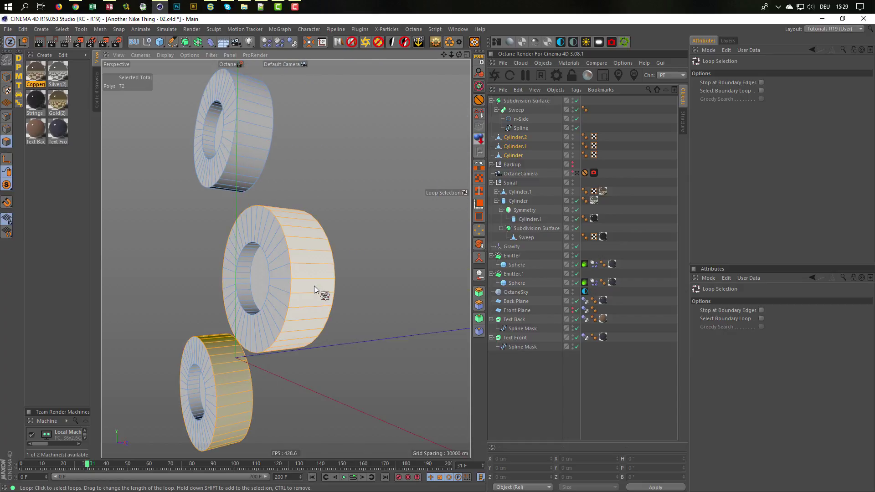
{"action": "left_click", "coordinate": [256, 138], "text": "shift"}
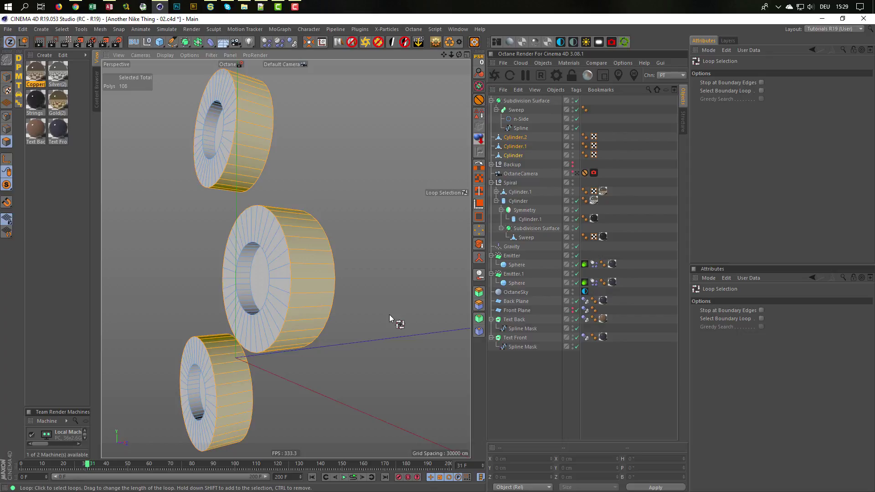
- Extrude the selected side bands inner by about 4.4 cm and extrude them by about -3.3 cm to form string grooves
{"action": "key", "text": "i"}
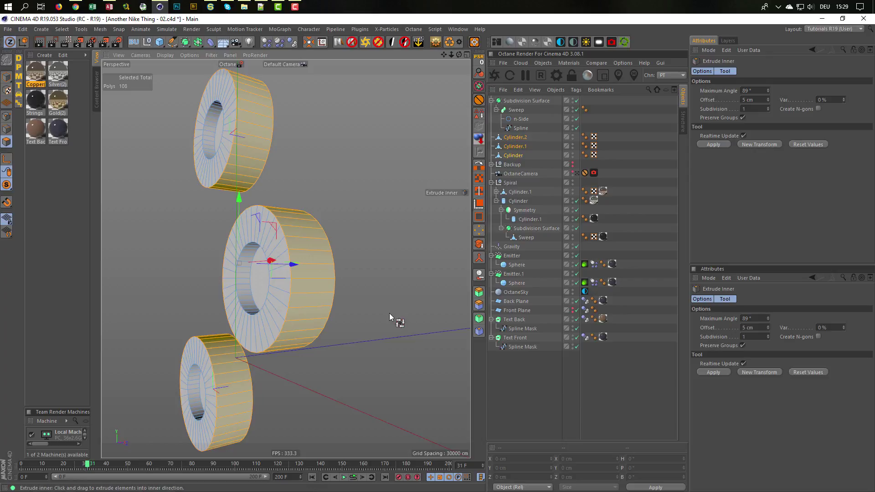
{"action": "left_click_drag", "start_coordinate": [419, 278], "coordinate": [400, 278]}
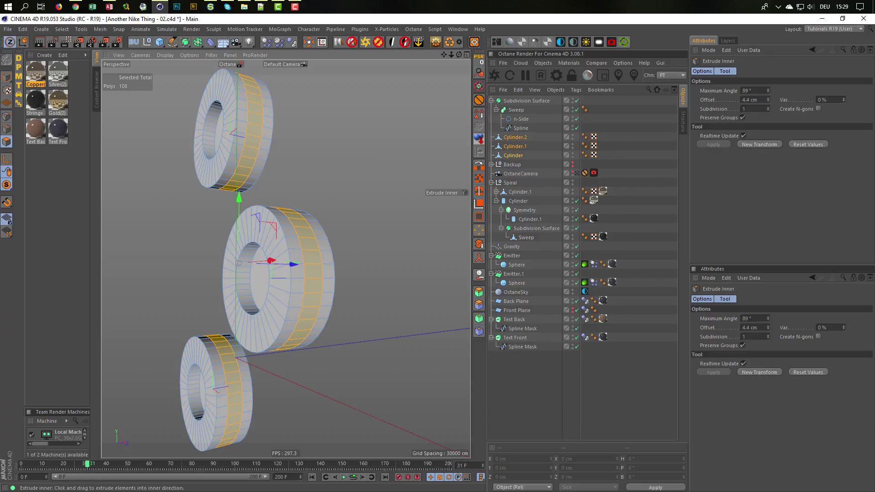
{"action": "key", "text": "d"}
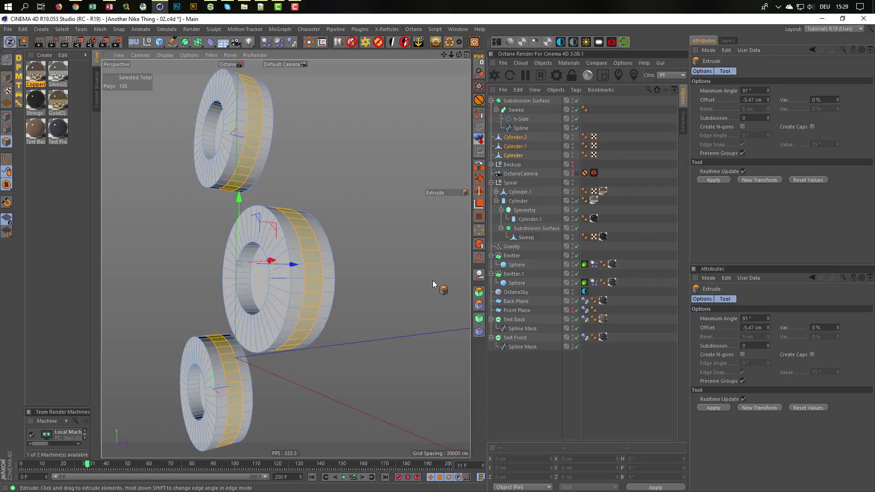
{"action": "left_click_drag", "start_coordinate": [433, 281], "coordinate": [416, 281]}
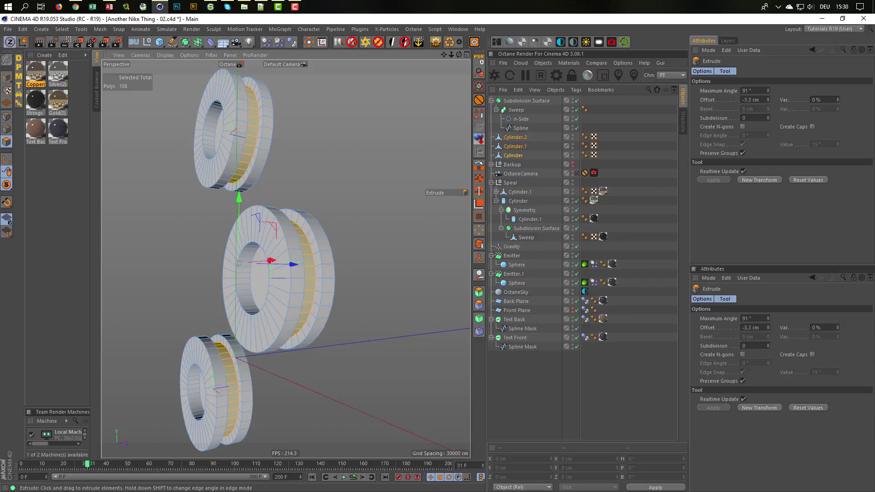
{"action": "right_click_drag", "start_coordinate": [318, 309], "coordinate": [301, 316], "text": "alt"}
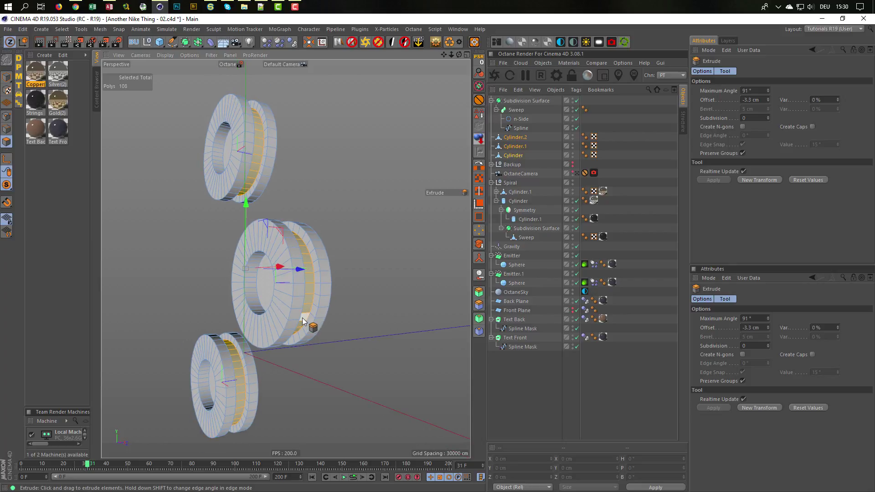
{"action": "middle_click_drag", "start_coordinate": [302, 316], "coordinate": [322, 291], "text": "alt"}
{"action": "left_click_drag", "start_coordinate": [322, 291], "coordinate": [307, 286], "text": "alt"}
{"action": "middle_click_drag", "start_coordinate": [307, 285], "coordinate": [347, 274], "text": "alt"}
{"action": "left_click_drag", "start_coordinate": [347, 274], "coordinate": [329, 277], "text": "alt"}
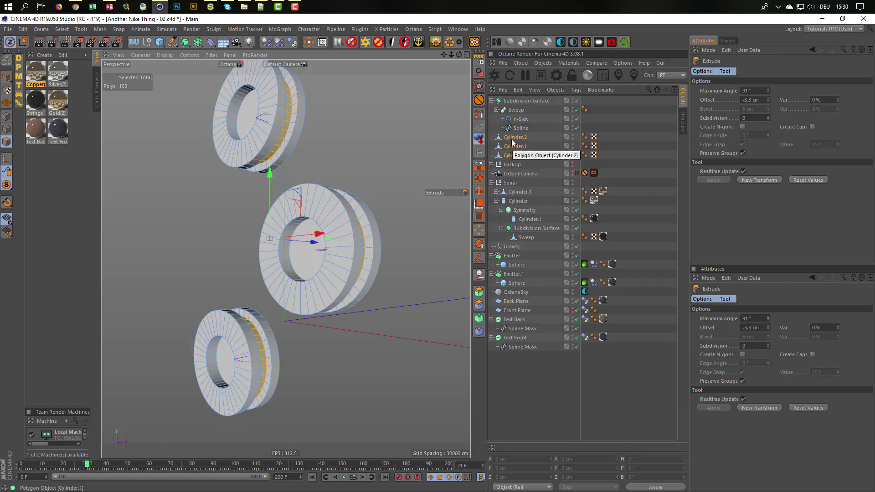
- Group the three wheel objects under a null, rename it Cylinder and save the project
{"action": "key", "text": "alt+g"}
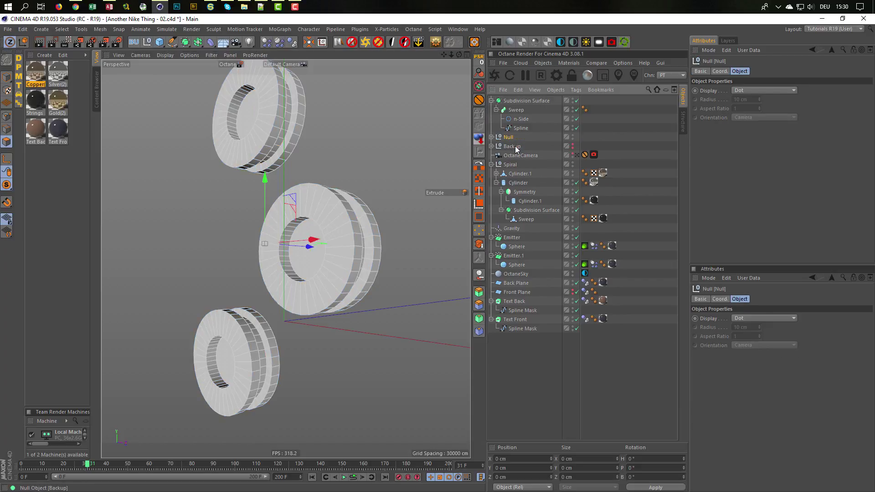
{"action": "double_click", "coordinate": [508, 137]}
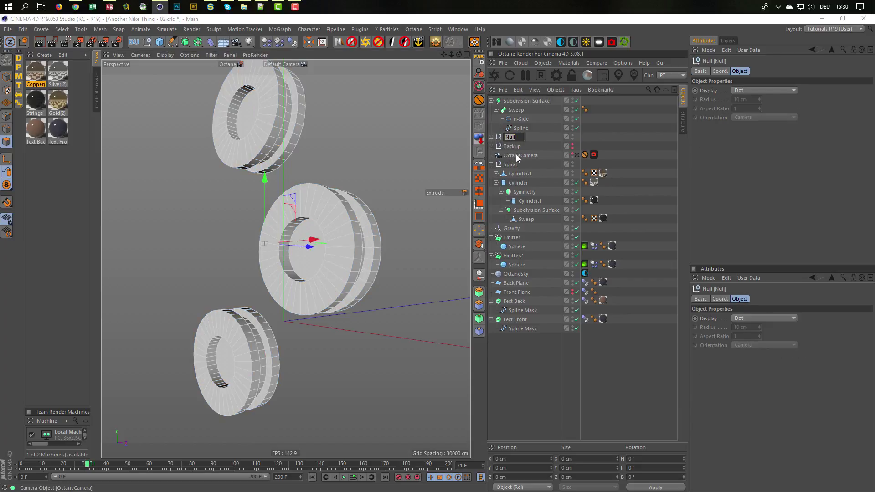
{"action": "type", "text": "Cylinder"}
{"action": "key", "text": "Return"}
{"action": "key", "text": "ctrl+s"}
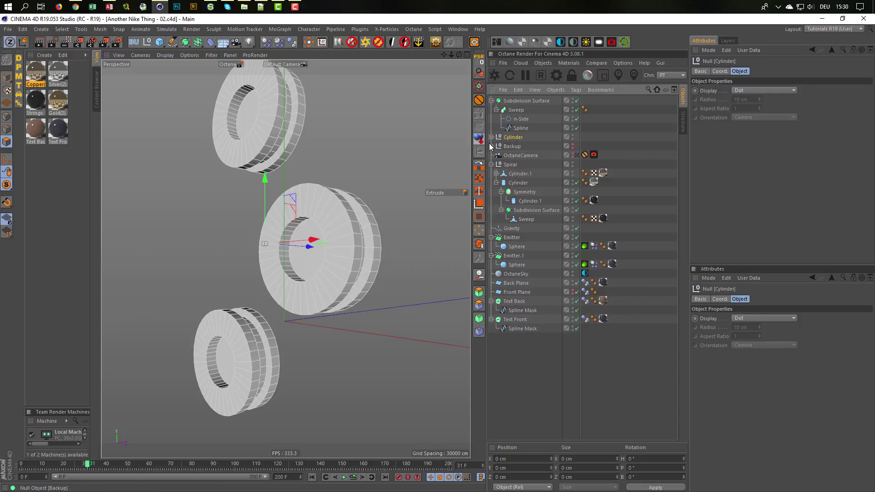
- Add a Bevel deformer inside the Cylinder group and inspect the rounded edges of the wheels
{"action": "left_click", "coordinate": [491, 137]}
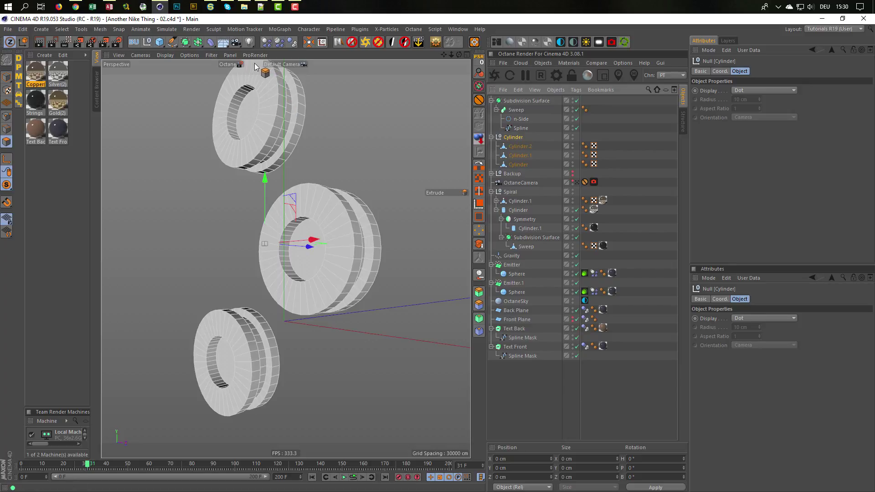
{"action": "left_click", "coordinate": [212, 42]}
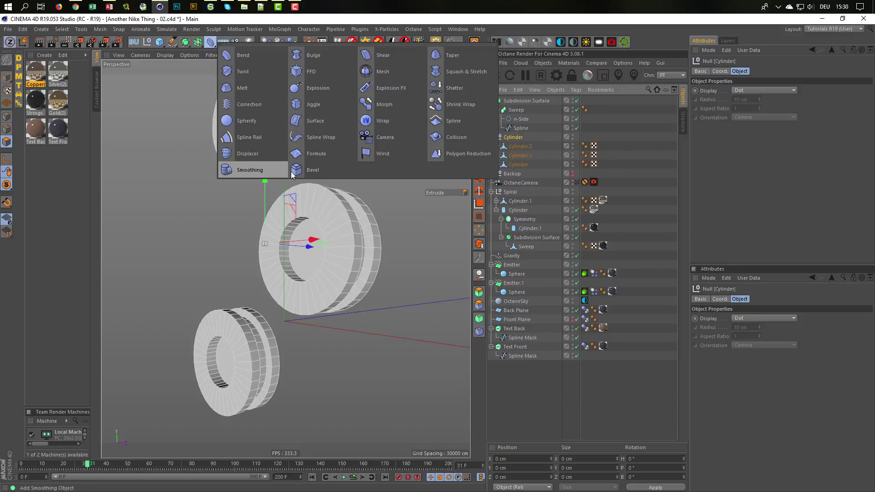
{"action": "left_click", "coordinate": [326, 173]}
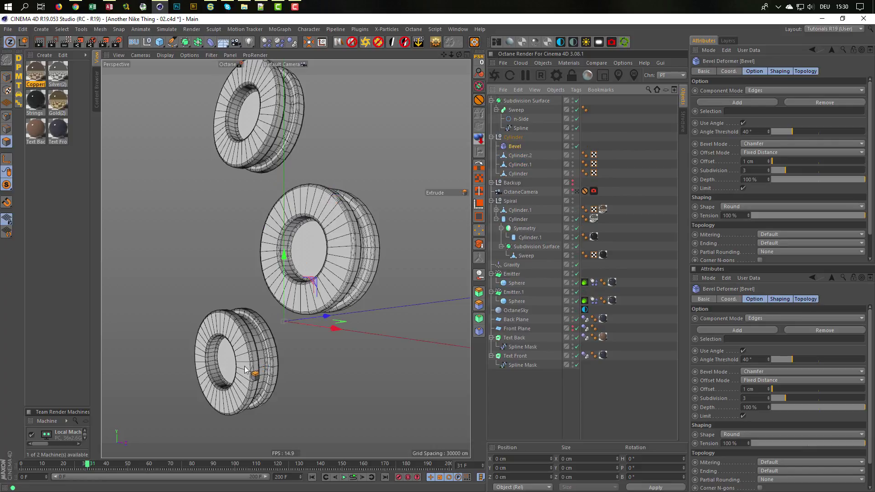
{"action": "scroll", "coordinate": [255, 373], "scroll_direction": "up", "scroll_amount": 5}
{"action": "mouse_move", "coordinate": [280, 380]}
{"action": "left_mouse_down", "text": "alt"}
{"action": "mouse_move", "coordinate": [313, 380]}
{"action": "mouse_move", "coordinate": [269, 374]}
{"action": "left_mouse_up", "text": "alt"}
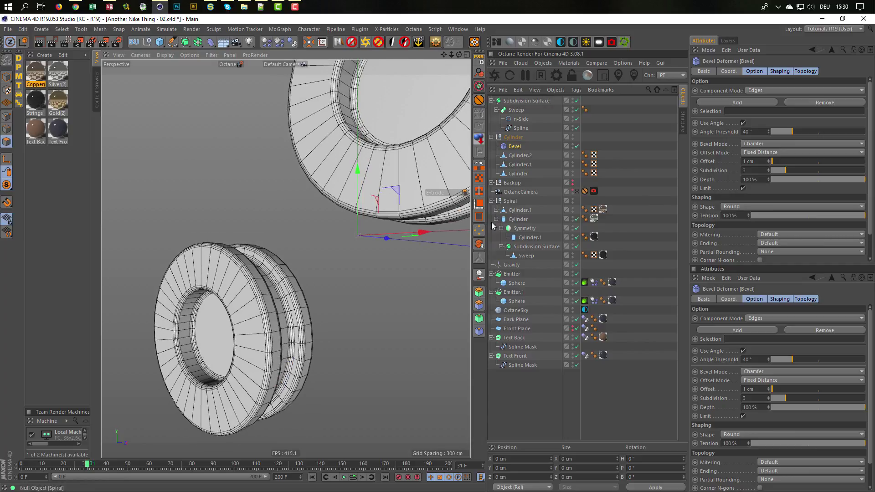
{"action": "right_click_drag", "start_coordinate": [250, 308], "coordinate": [240, 308], "text": "alt"}
{"action": "left_click_drag", "start_coordinate": [239, 308], "coordinate": [223, 306], "text": "alt"}
{"action": "right_click_drag", "start_coordinate": [230, 312], "coordinate": [220, 309], "text": "alt"}
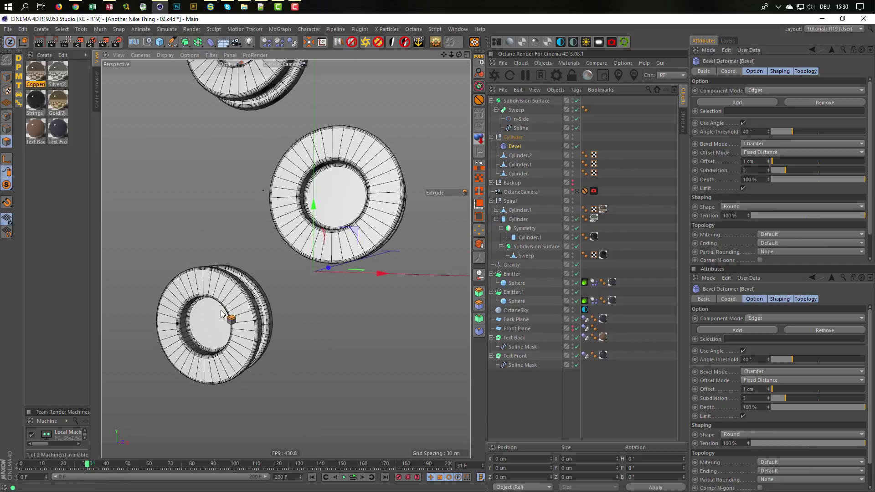
- Show all objects again through the OctaneCamera, run a live render to check the wheels in the H, and save the project
{"action": "left_click", "coordinate": [577, 192]}
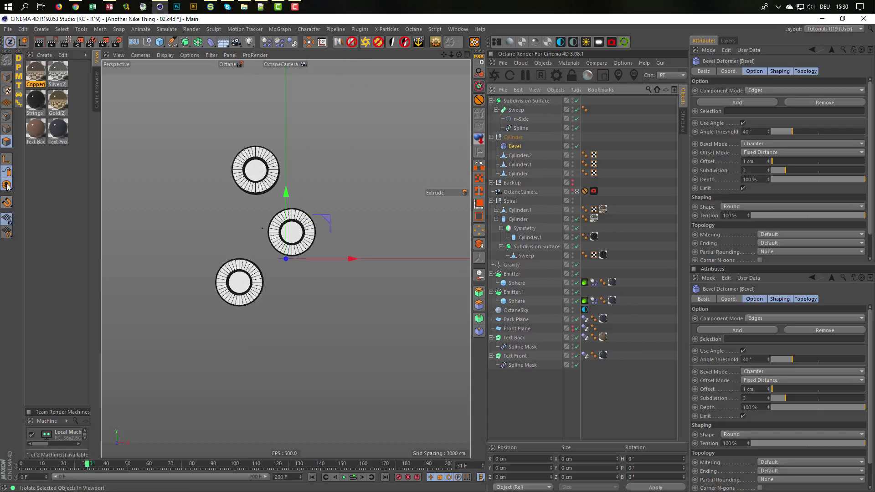
{"action": "left_click_drag", "start_coordinate": [6, 184], "coordinate": [69, 197]}
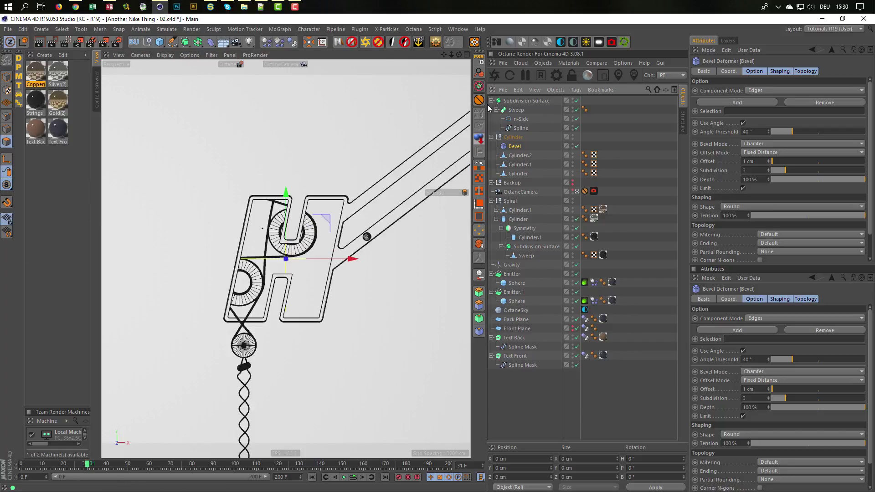
{"action": "left_click", "coordinate": [496, 76]}
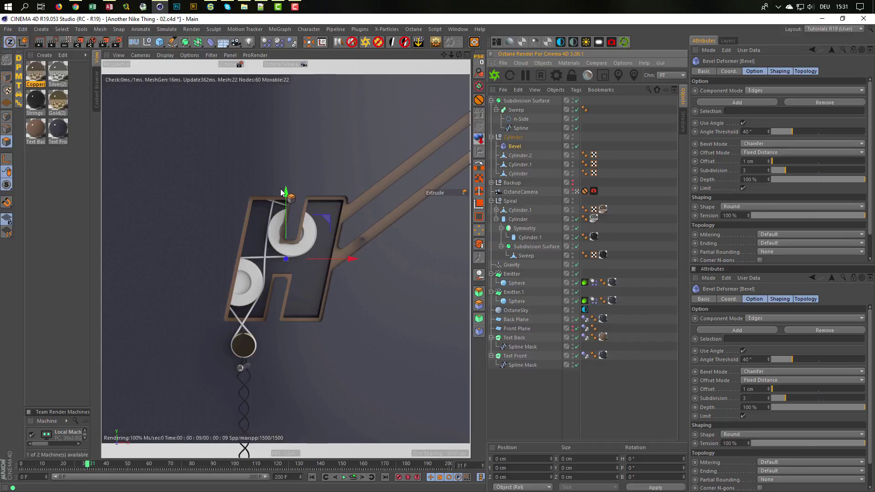
{"action": "right_click_drag", "start_coordinate": [326, 233], "coordinate": [348, 230], "text": "alt"}
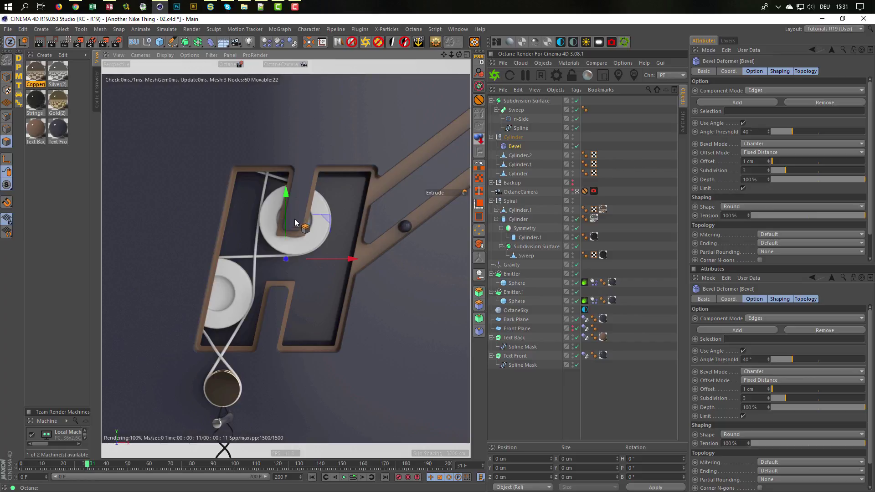
{"action": "right_click_drag", "start_coordinate": [271, 254], "coordinate": [216, 264], "text": "alt"}
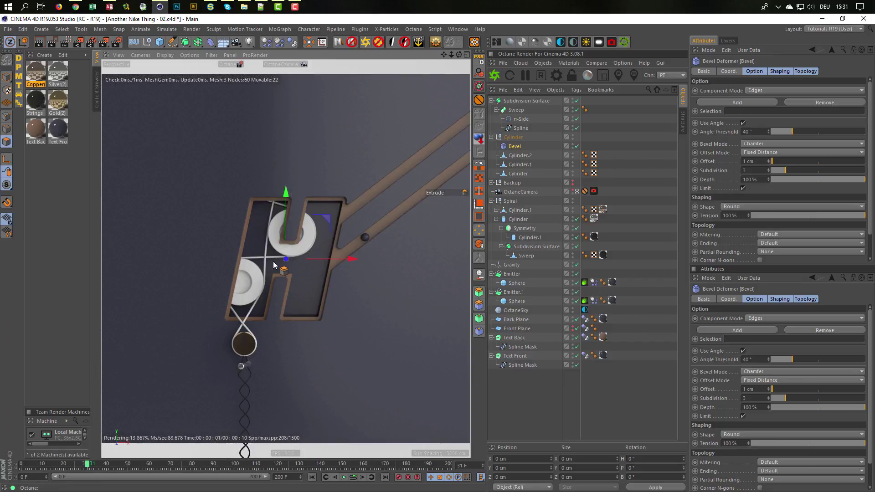
{"action": "right_click_drag", "start_coordinate": [304, 256], "coordinate": [310, 259], "text": "alt"}
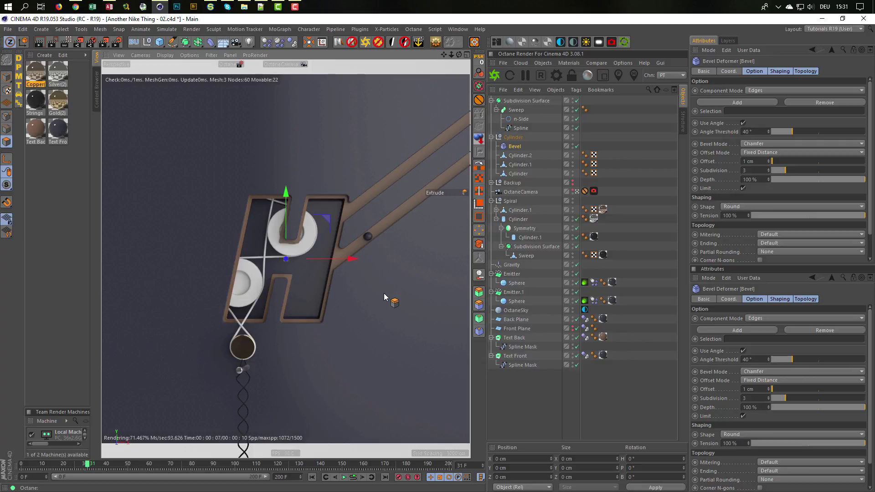
{"action": "key", "text": "ctrl+s"}
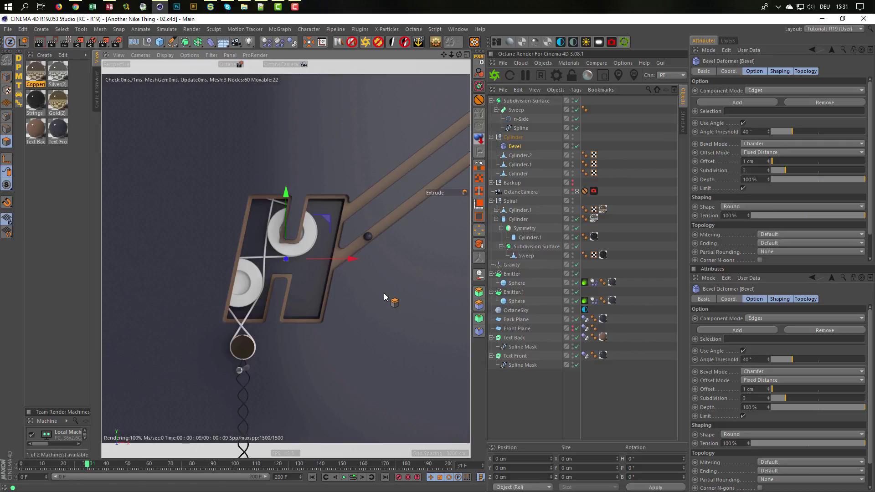
- Examine the wheels and string in the Nike.gif reference up close, scrubbing to about frame 51, and close the reference
{"action": "key", "text": "shift+F6"}
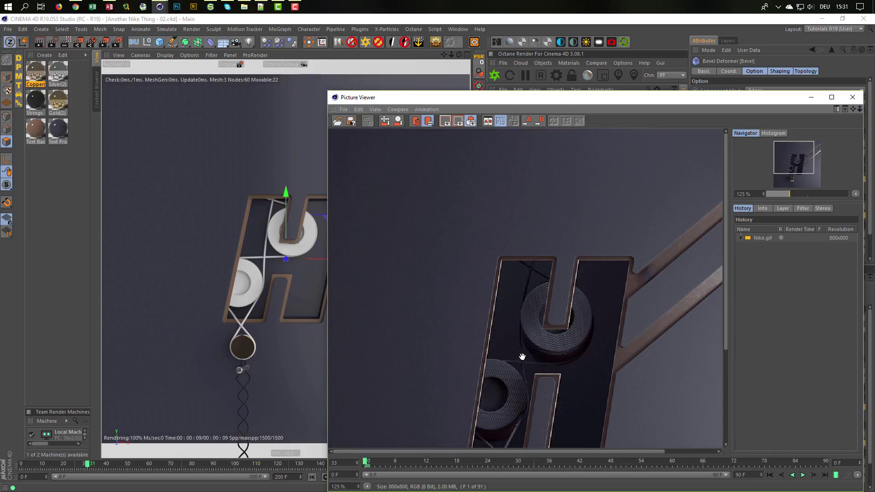
{"action": "scroll", "coordinate": [534, 340], "scroll_direction": "up", "scroll_amount": 4}
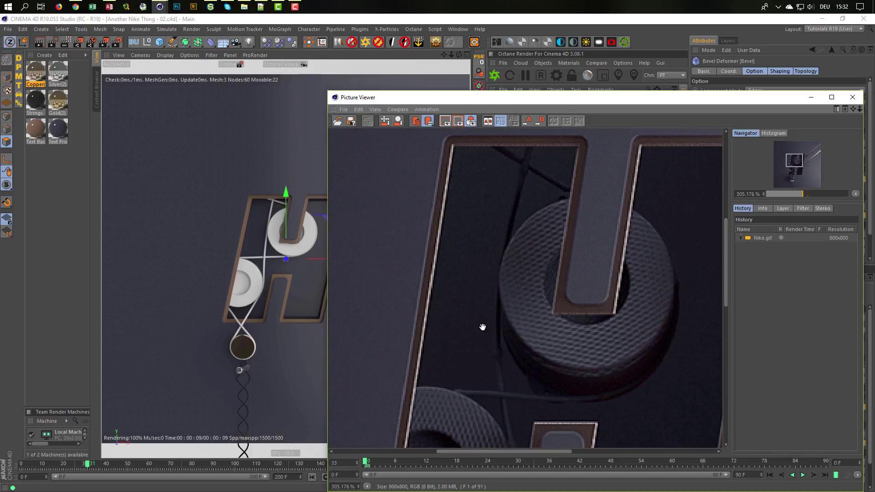
{"action": "left_click", "coordinate": [369, 461]}
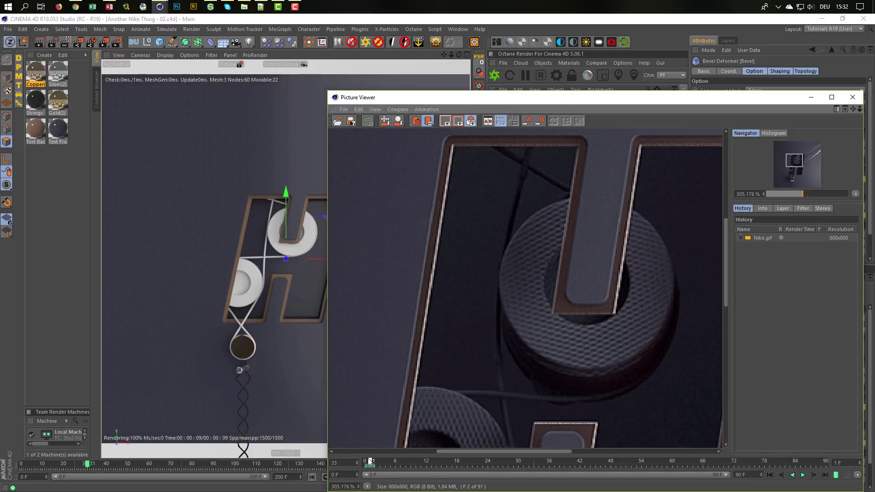
{"action": "mouse_move", "coordinate": [372, 461]}
{"action": "left_mouse_down"}
{"action": "mouse_move", "coordinate": [597, 475]}
{"action": "mouse_move", "coordinate": [718, 471]}
{"action": "mouse_move", "coordinate": [540, 466]}
{"action": "mouse_move", "coordinate": [770, 463]}
{"action": "mouse_move", "coordinate": [615, 458]}
{"action": "mouse_move", "coordinate": [627, 457]}
{"action": "left_mouse_up"}
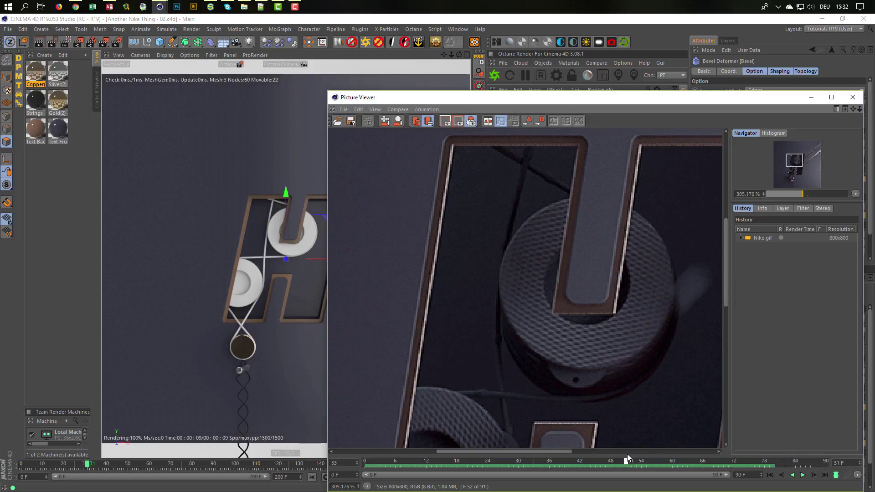
{"action": "left_click", "coordinate": [852, 98]}
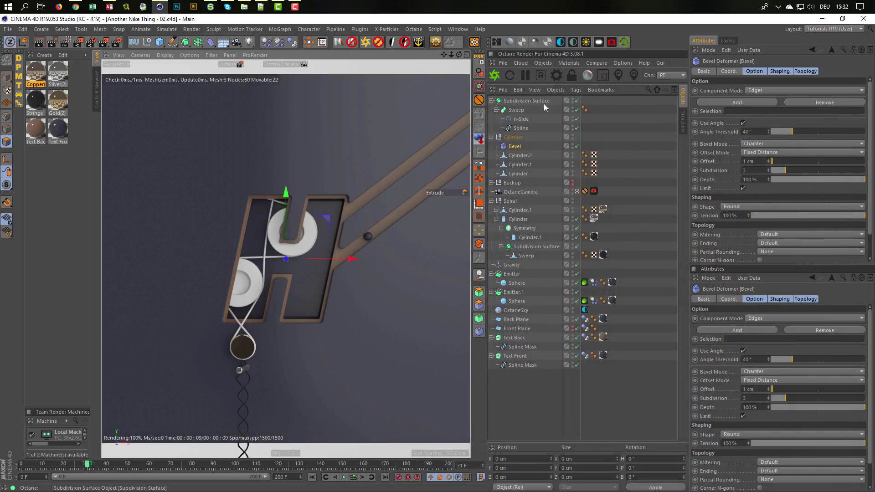
- Set the radius of the string's n-Side profile to 0.7 cm and stop the live render
{"action": "left_click", "coordinate": [518, 120]}
{"action": "left_click_drag", "start_coordinate": [762, 91], "coordinate": [716, 102]}
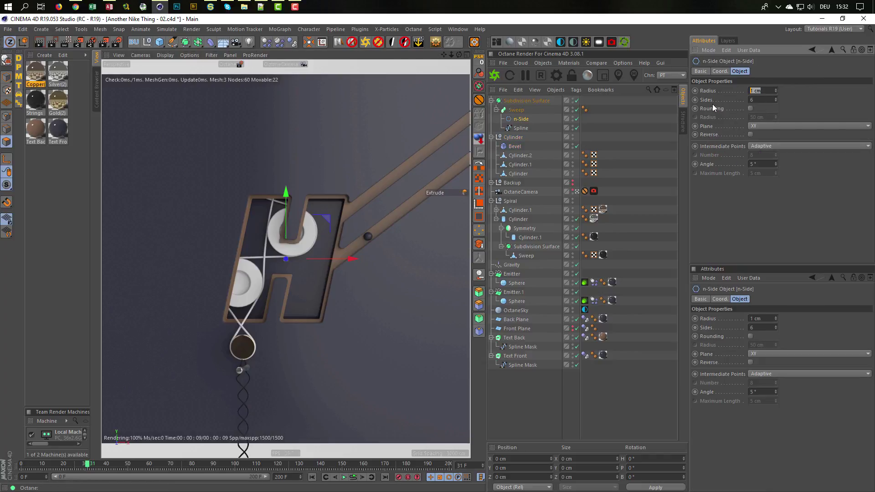
{"action": "type", "text": ",7"}
{"action": "key", "text": "Return"}
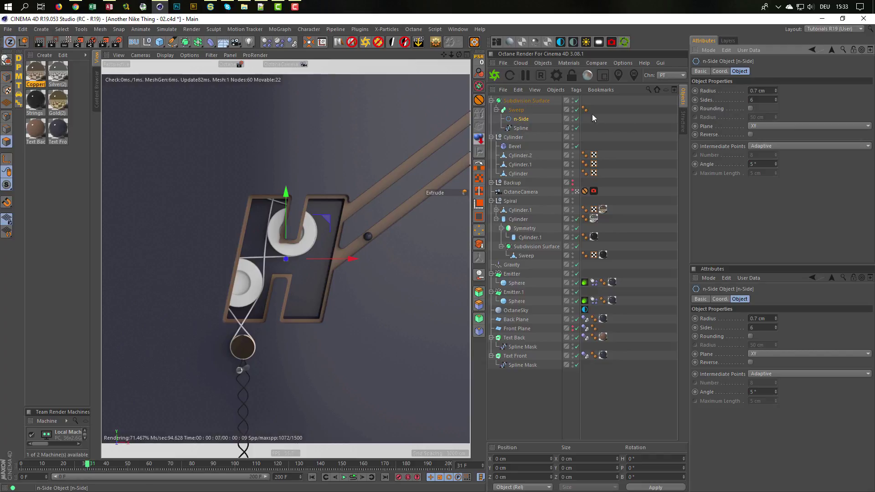
{"action": "left_click", "coordinate": [543, 385]}
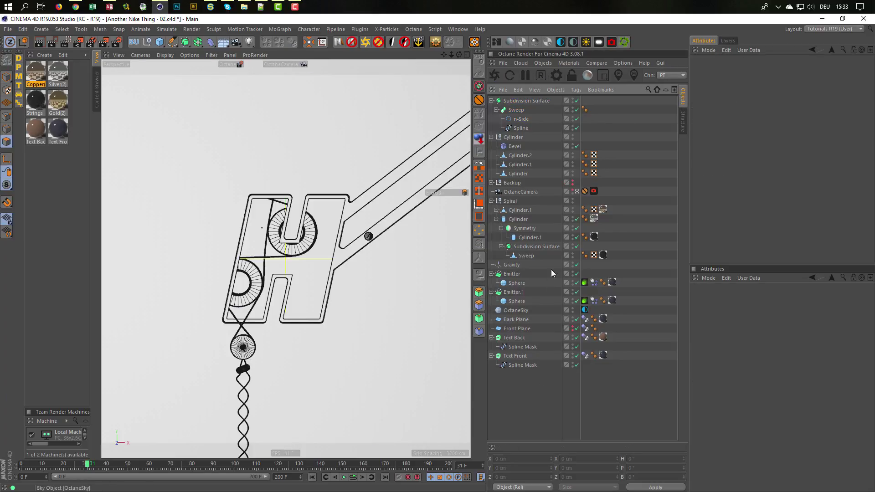
- Leave the OctaneCamera view and add a sphere with a radius of 2 cm
{"action": "left_click", "coordinate": [577, 192]}
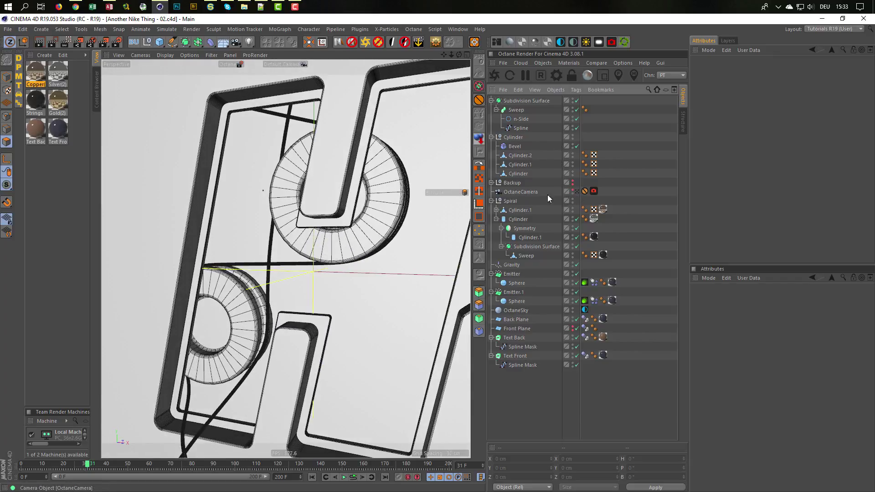
{"action": "left_click_drag", "start_coordinate": [272, 265], "coordinate": [234, 265], "text": "alt"}
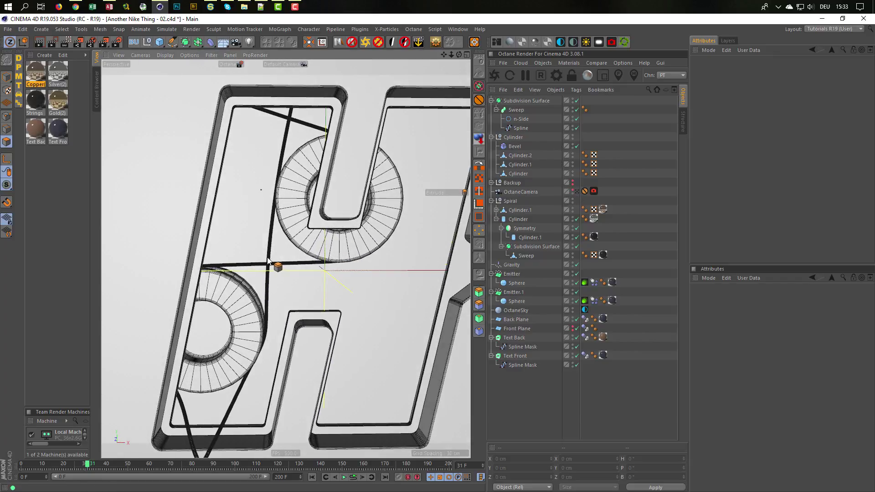
{"action": "middle_click_drag", "start_coordinate": [265, 262], "coordinate": [300, 205], "text": "alt"}
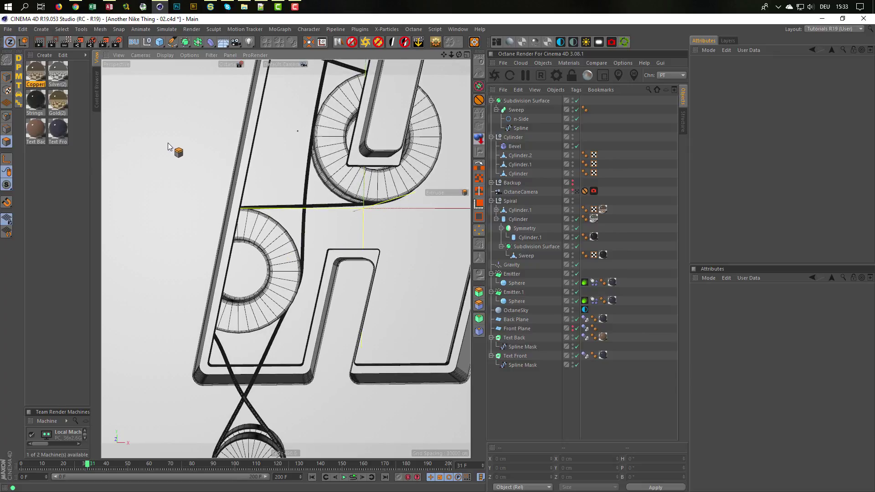
{"action": "right_click_drag", "start_coordinate": [167, 143], "coordinate": [105, 153], "text": "alt"}
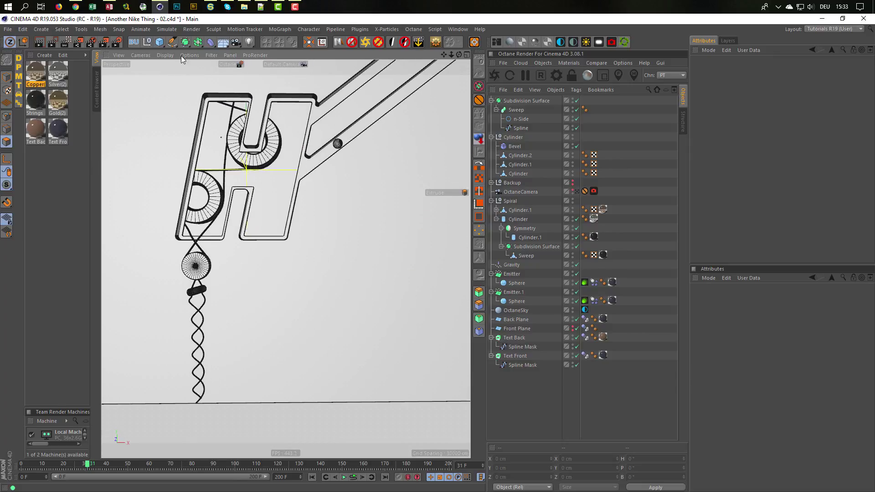
{"action": "left_click", "coordinate": [155, 43]}
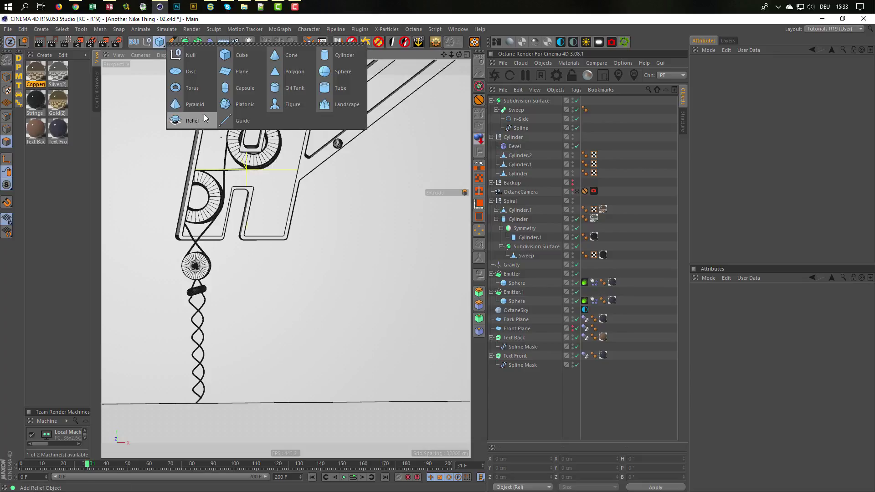
{"action": "left_click", "coordinate": [343, 72]}
{"action": "left_click_drag", "start_coordinate": [757, 92], "coordinate": [710, 114]}
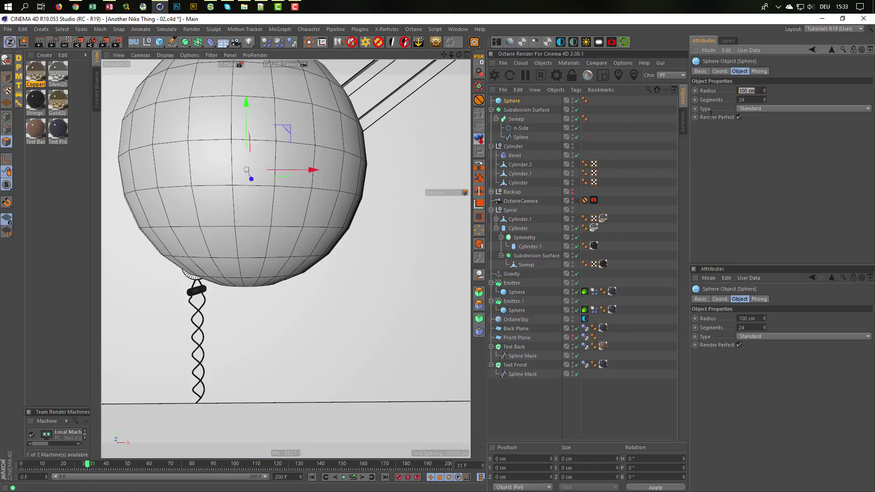
{"action": "type", "text": "5"}
{"action": "key", "text": "Return"}
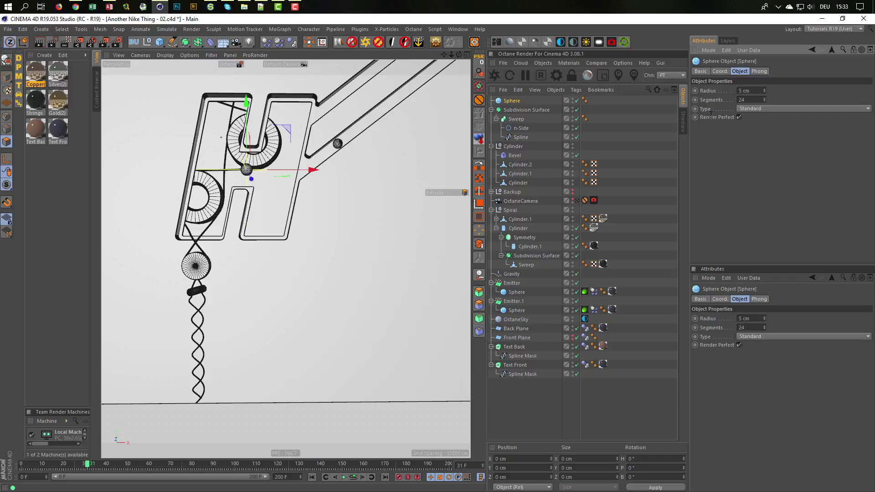
{"action": "left_click_drag", "start_coordinate": [756, 92], "coordinate": [695, 107]}
{"action": "type", "text": "2"}
{"action": "key", "text": "Return"}
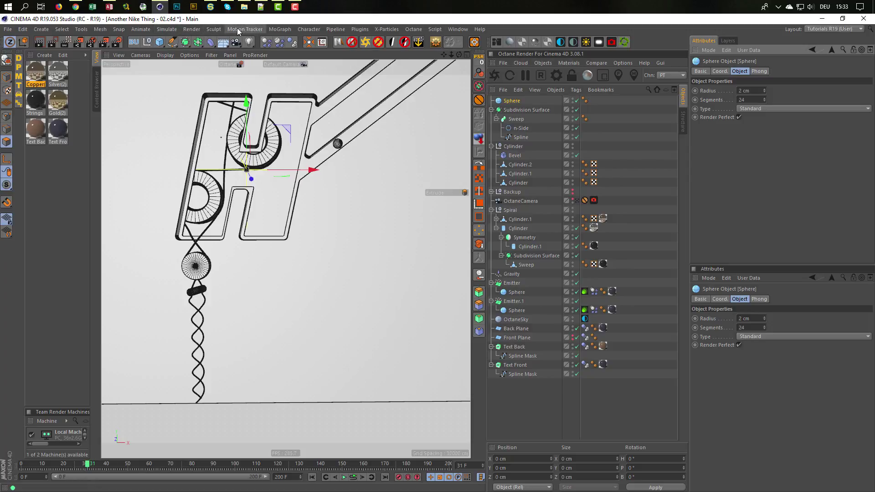
- Place the sphere in a Cloner set to Object mode, using the string's Spline as the object
{"action": "left_click", "coordinate": [167, 29]}
{"action": "mouse_move", "coordinate": [219, 28]}
{"action": "mouse_move", "coordinate": [278, 27]}
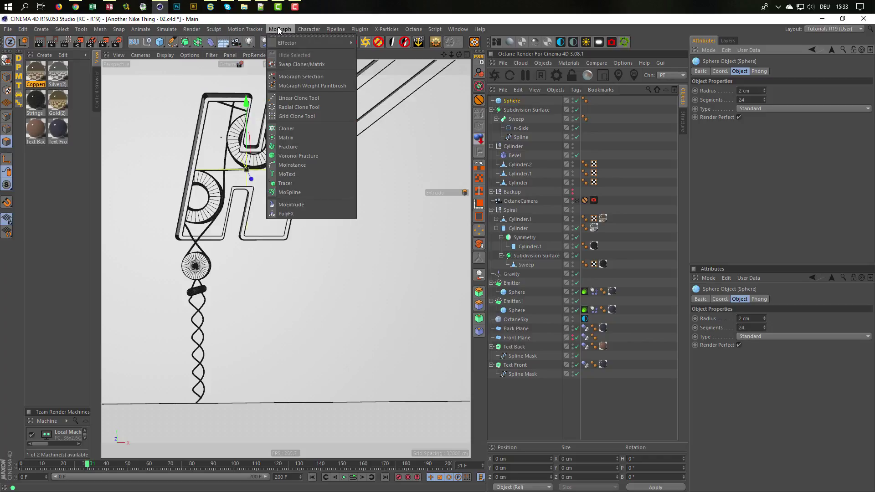
{"action": "left_click", "coordinate": [291, 130], "text": "alt"}
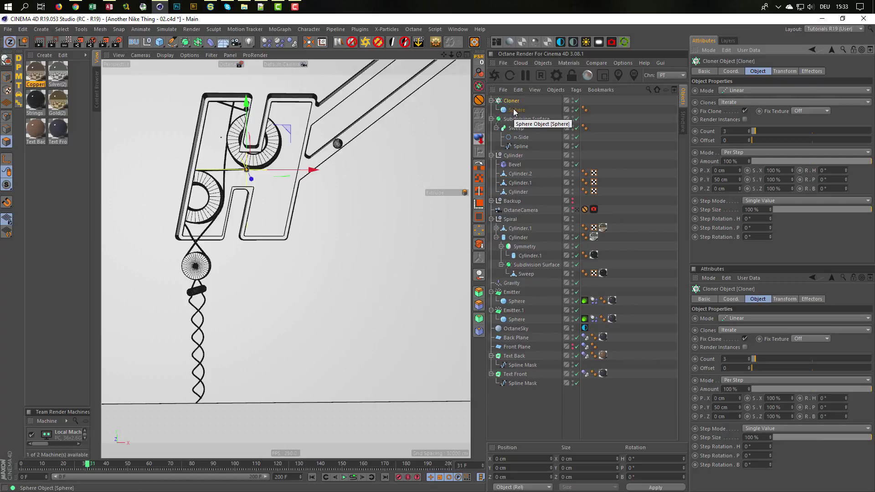
{"action": "left_click", "coordinate": [734, 91]}
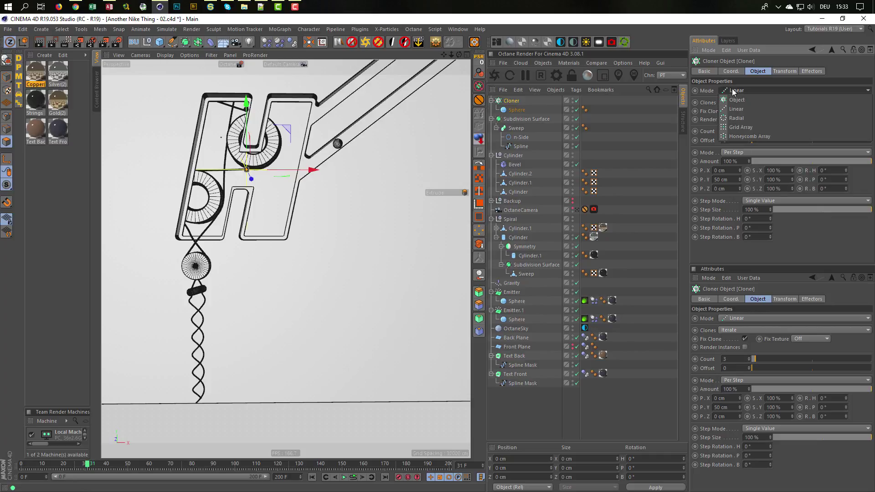
{"action": "left_click", "coordinate": [754, 102]}
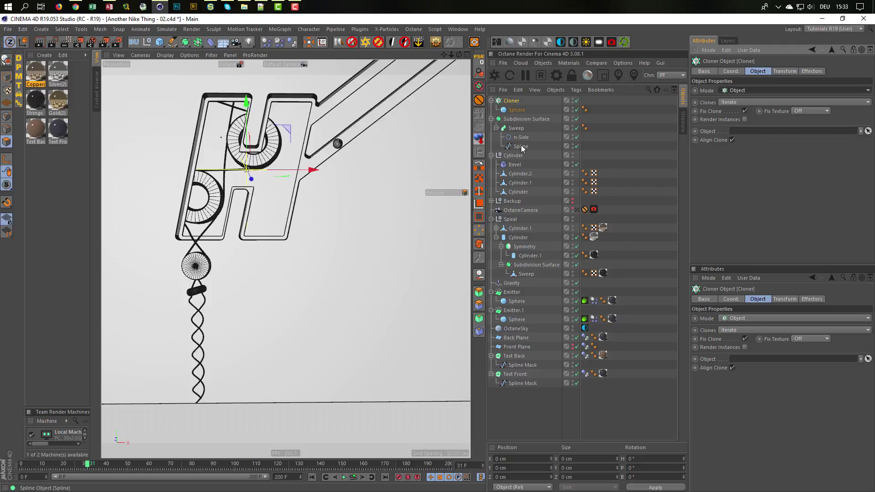
{"action": "left_click_drag", "start_coordinate": [521, 147], "coordinate": [752, 132]}
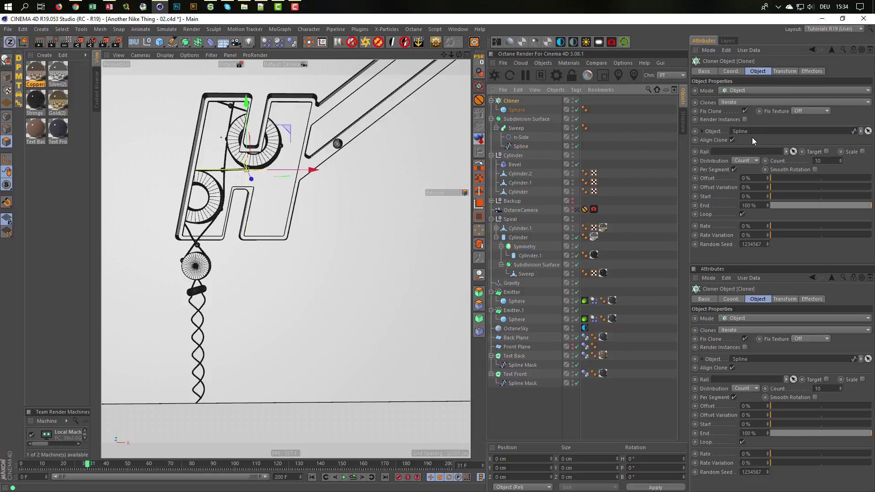
- Set the cloned sphere's radius to 1 cm so the beads fit the string
{"action": "scroll", "coordinate": [248, 175], "scroll_direction": "up", "scroll_amount": 6}
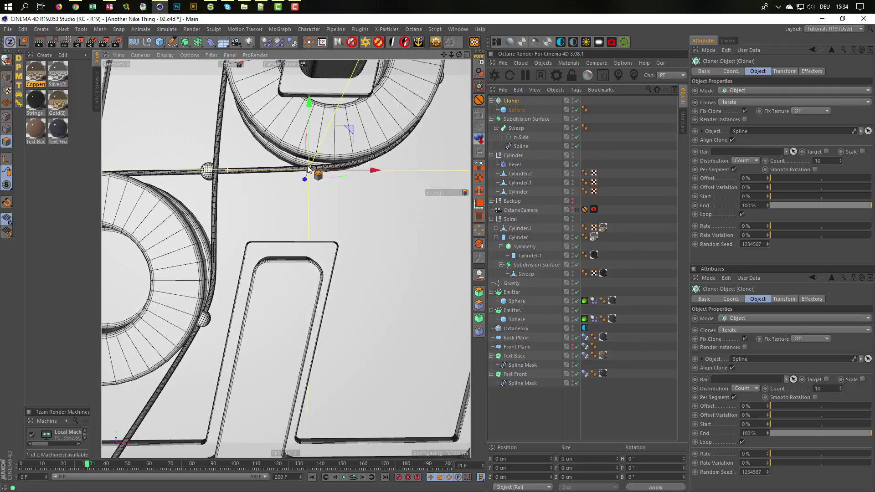
{"action": "right_click_drag", "start_coordinate": [308, 166], "coordinate": [305, 167], "text": "alt"}
{"action": "middle_click_drag", "start_coordinate": [228, 192], "coordinate": [268, 190], "text": "alt"}
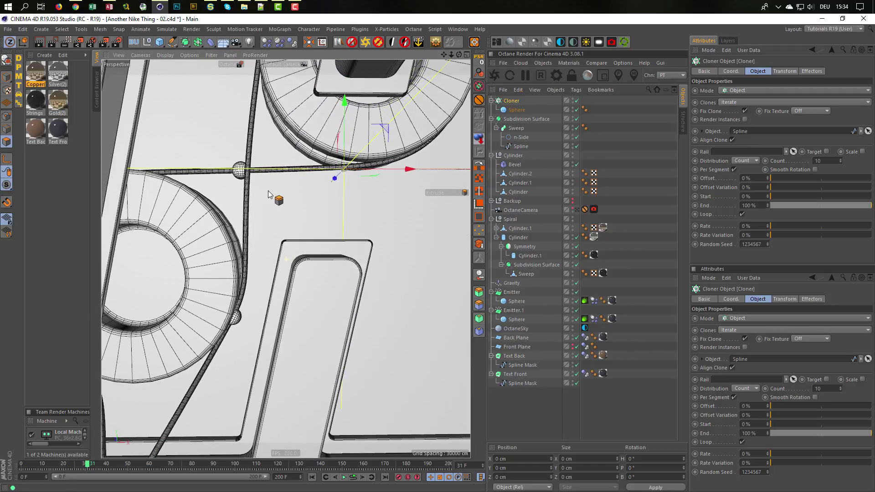
{"action": "left_click", "coordinate": [517, 110]}
{"action": "left_click", "coordinate": [756, 91]}
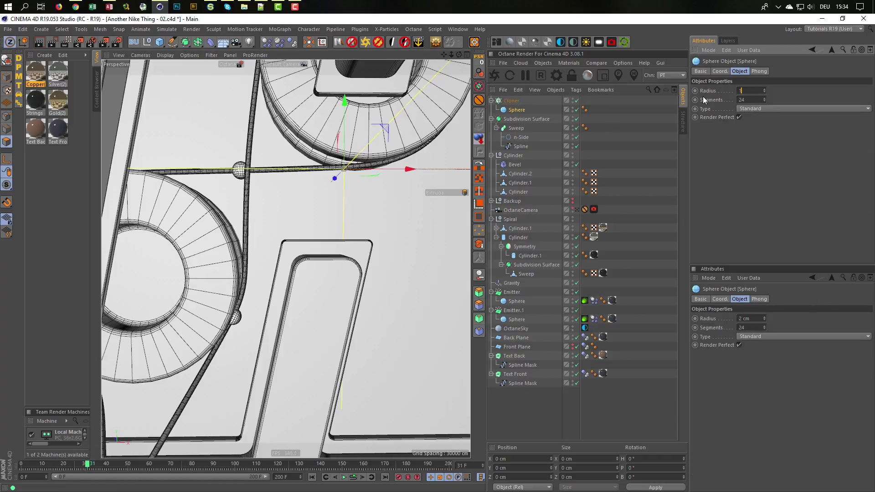
{"action": "key", "text": "Return"}
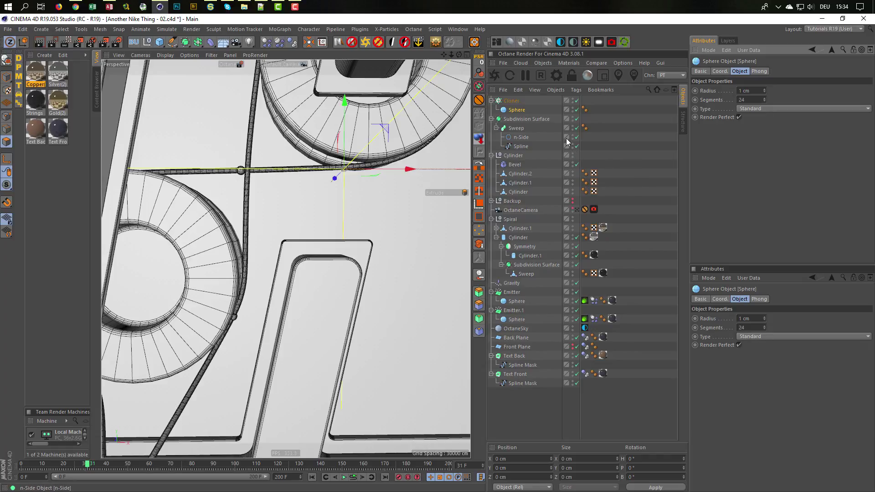
- Set the Cloner's distribution along the spline to Step with a spacing of 50 cm
{"action": "left_click", "coordinate": [510, 101]}
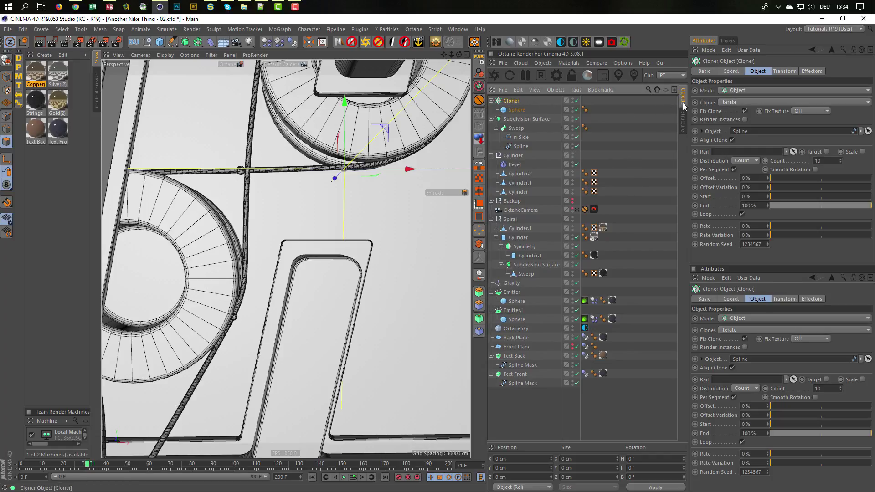
{"action": "left_click", "coordinate": [752, 160]}
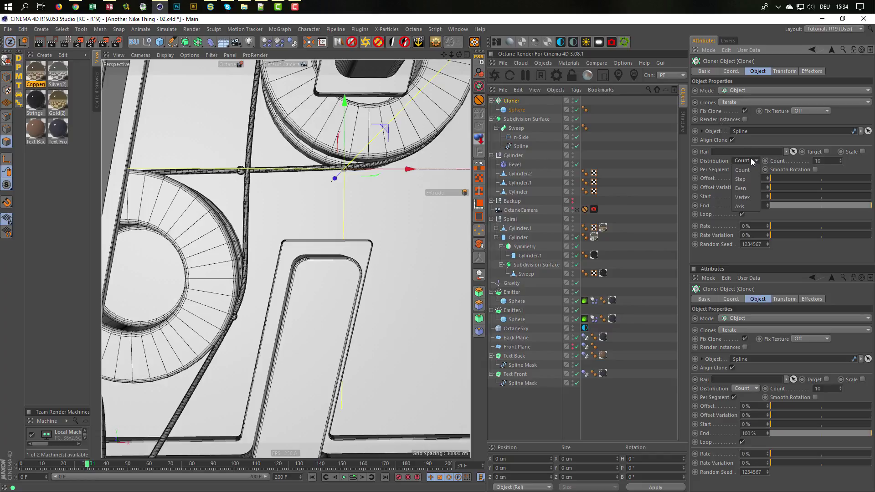
{"action": "left_click", "coordinate": [747, 188]}
{"action": "left_click", "coordinate": [742, 179]}
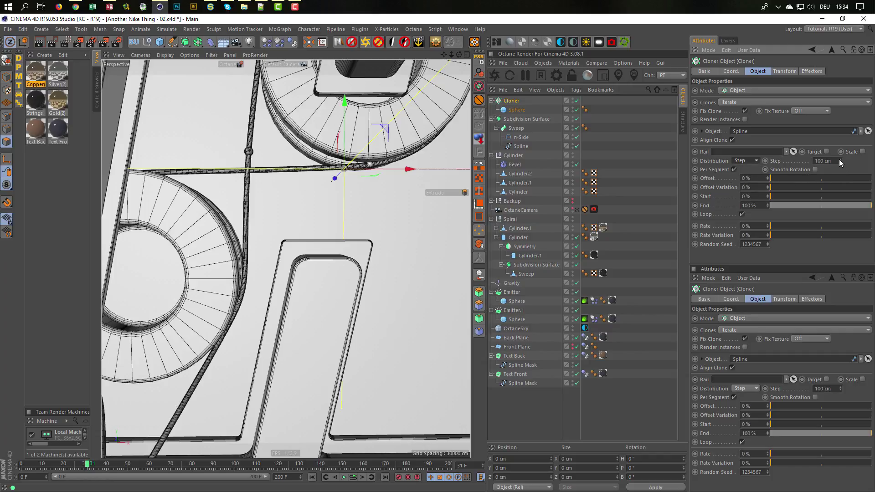
{"action": "left_click_drag", "start_coordinate": [839, 161], "coordinate": [796, 166]}
{"action": "type", "text": "50"}
{"action": "key", "text": "Return"}
{"action": "scroll", "coordinate": [211, 271], "scroll_direction": "down", "scroll_amount": 5}
{"action": "middle_click_drag", "start_coordinate": [211, 271], "coordinate": [236, 245], "text": "alt"}
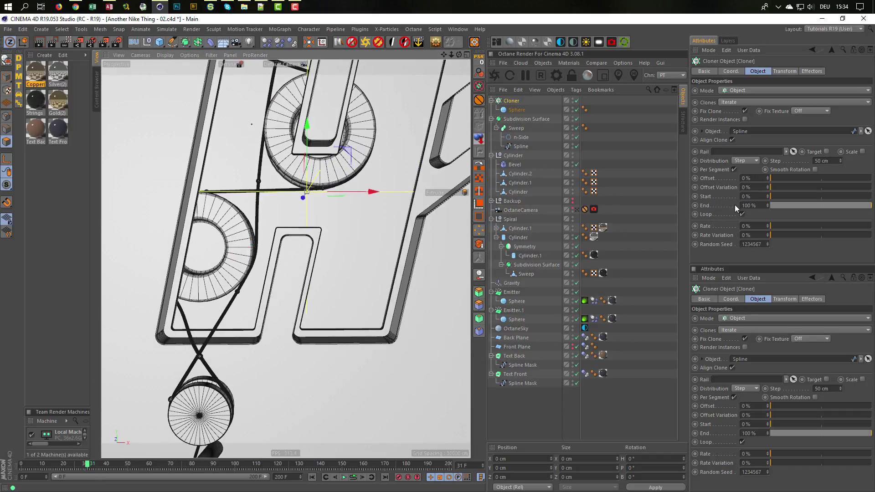
- Turn off the Cloner's Loop option, set its offset to 19% and reduce the step distance to 37 cm
{"action": "left_click_drag", "start_coordinate": [773, 178], "coordinate": [789, 184]}
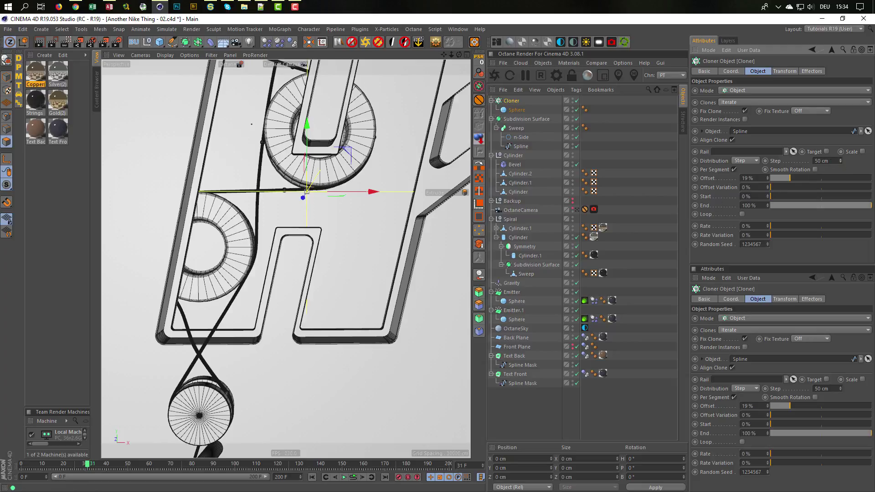
{"action": "left_click_drag", "start_coordinate": [840, 160], "coordinate": [840, 171]}
{"action": "left_click", "coordinate": [754, 161]}
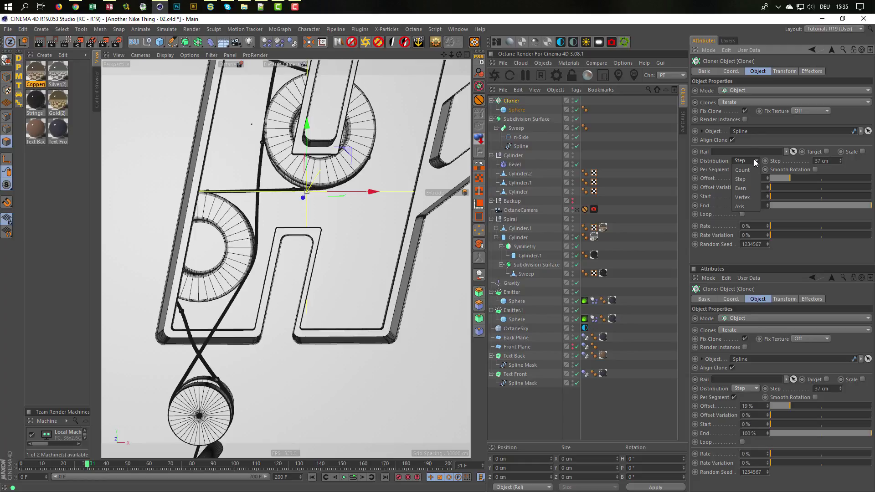
- Distribute the cloned spheres evenly along the spline with a count of 28 and an offset of 0%
{"action": "left_click", "coordinate": [741, 188]}
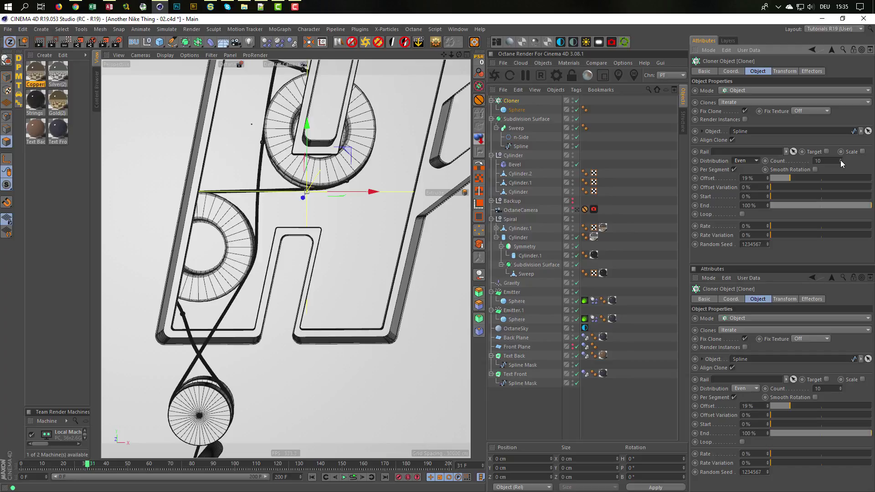
{"action": "left_click_drag", "start_coordinate": [840, 160], "coordinate": [840, 152]}
{"action": "left_click_drag", "start_coordinate": [757, 178], "coordinate": [725, 186]}
{"action": "type", "text": "0"}
{"action": "key", "text": "Return"}
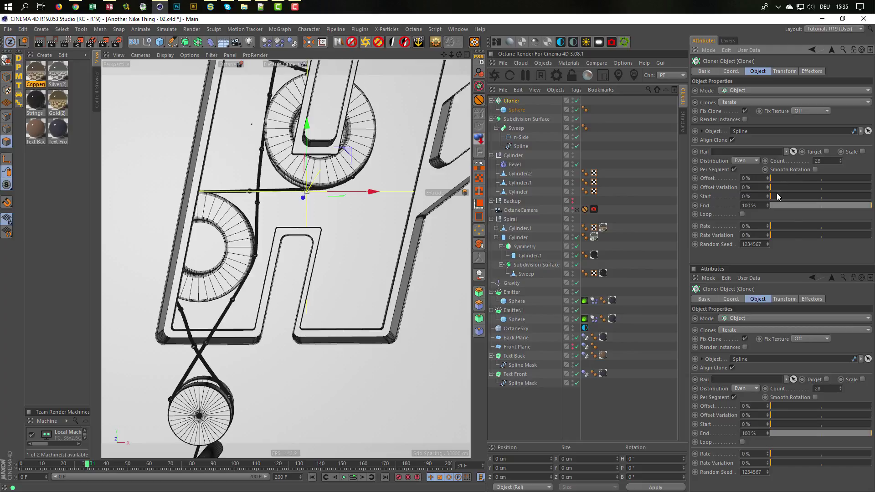
- Test the cloner's offset and start values to see how the spheres travel along the spline, returning both to 0%
{"action": "mouse_move", "coordinate": [773, 180]}
{"action": "left_mouse_down"}
{"action": "mouse_move", "coordinate": [871, 178]}
{"action": "mouse_move", "coordinate": [769, 180]}
{"action": "left_mouse_up"}
{"action": "mouse_move", "coordinate": [772, 196]}
{"action": "left_mouse_down"}
{"action": "mouse_move", "coordinate": [808, 195]}
{"action": "mouse_move", "coordinate": [767, 195]}
{"action": "left_mouse_up"}
{"action": "scroll", "coordinate": [264, 239], "scroll_direction": "up", "scroll_amount": 2}
{"action": "right_click_drag", "start_coordinate": [262, 236], "coordinate": [257, 237], "text": "alt"}
{"action": "left_click_drag", "start_coordinate": [257, 236], "coordinate": [294, 228], "text": "alt"}
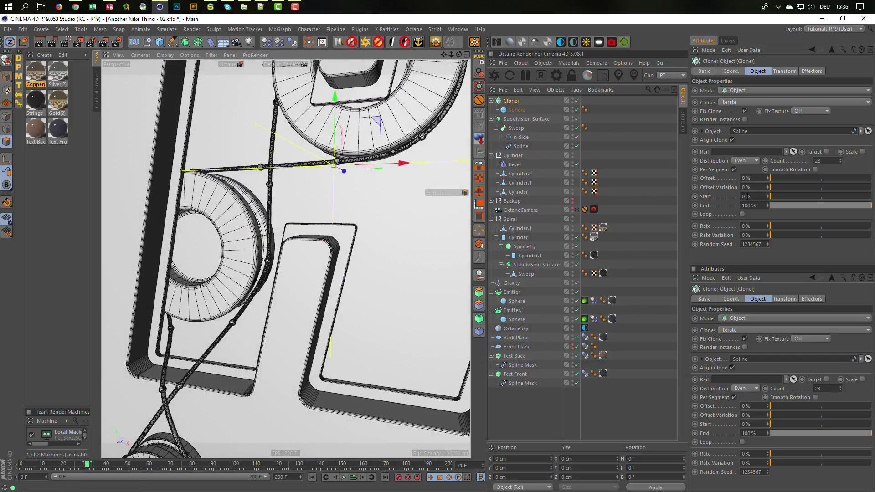
{"action": "mouse_move", "coordinate": [779, 178]}
{"action": "left_mouse_down"}
{"action": "mouse_move", "coordinate": [871, 178]}
{"action": "mouse_move", "coordinate": [822, 172]}
{"action": "mouse_move", "coordinate": [845, 168]}
{"action": "mouse_move", "coordinate": [858, 169]}
{"action": "mouse_move", "coordinate": [763, 175]}
{"action": "left_mouse_up"}
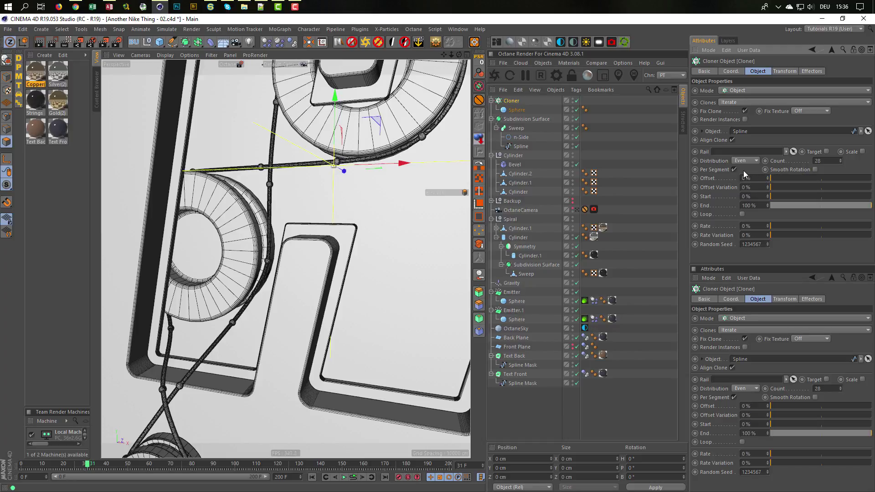
{"action": "mouse_move", "coordinate": [780, 178]}
{"action": "left_mouse_down"}
{"action": "mouse_move", "coordinate": [843, 170]}
{"action": "mouse_move", "coordinate": [744, 171]}
{"action": "left_mouse_up"}
- Enable Smooth Rotation and change the cloner's distribution to Count with 23 clones, keeping the offset at 0%
{"action": "left_click", "coordinate": [751, 163]}
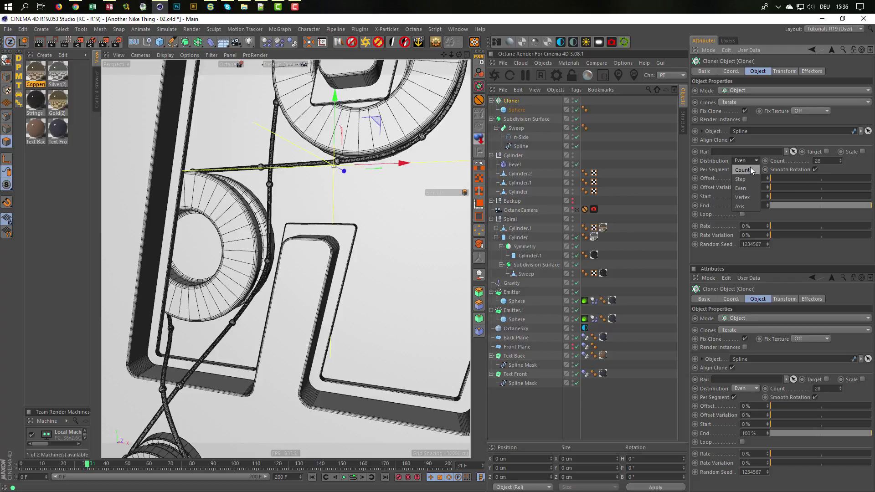
{"action": "left_click", "coordinate": [751, 169]}
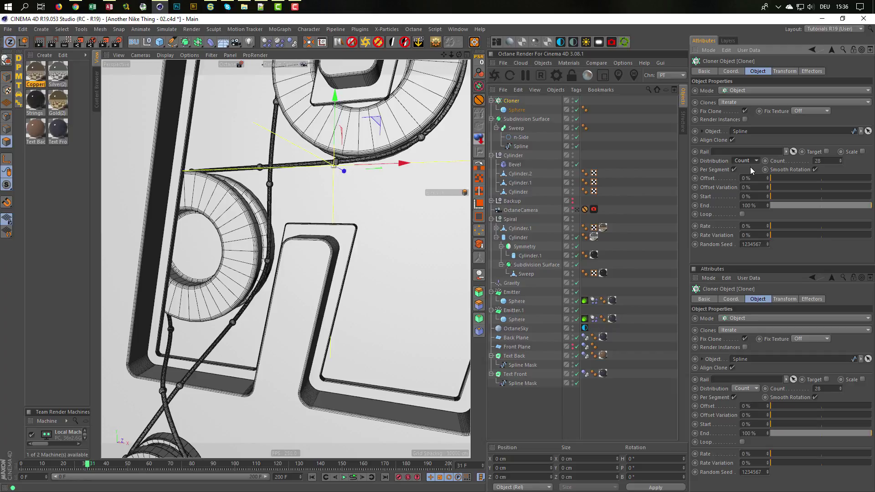
{"action": "left_click_drag", "start_coordinate": [840, 160], "coordinate": [840, 163]}
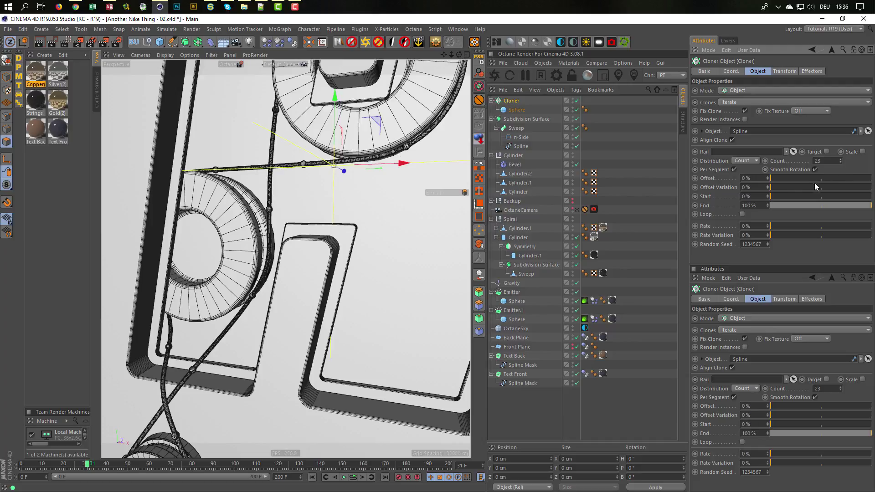
{"action": "mouse_move", "coordinate": [770, 177]}
{"action": "left_mouse_down"}
{"action": "mouse_move", "coordinate": [852, 174]}
{"action": "mouse_move", "coordinate": [770, 173]}
{"action": "left_mouse_up"}
- Examine the sphere clones along the strings around both cylinders from several angles
{"action": "right_click_drag", "start_coordinate": [319, 250], "coordinate": [283, 255], "text": "alt"}
{"action": "left_click_drag", "start_coordinate": [283, 255], "coordinate": [250, 257], "text": "alt"}
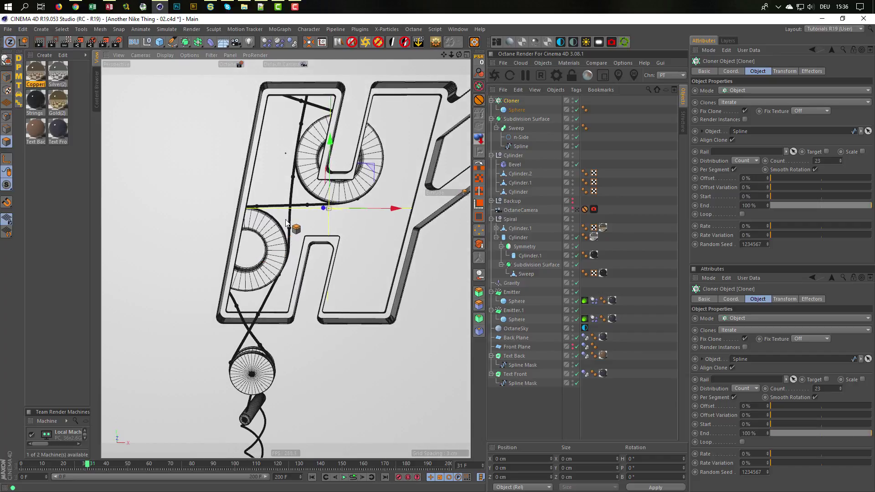
{"action": "middle_click_drag", "start_coordinate": [285, 220], "coordinate": [266, 252], "text": "alt"}
{"action": "mouse_move", "coordinate": [297, 227]}
{"action": "left_mouse_down", "text": "alt"}
{"action": "mouse_move", "coordinate": [373, 222]}
{"action": "mouse_move", "coordinate": [295, 228]}
{"action": "left_mouse_up", "text": "alt"}
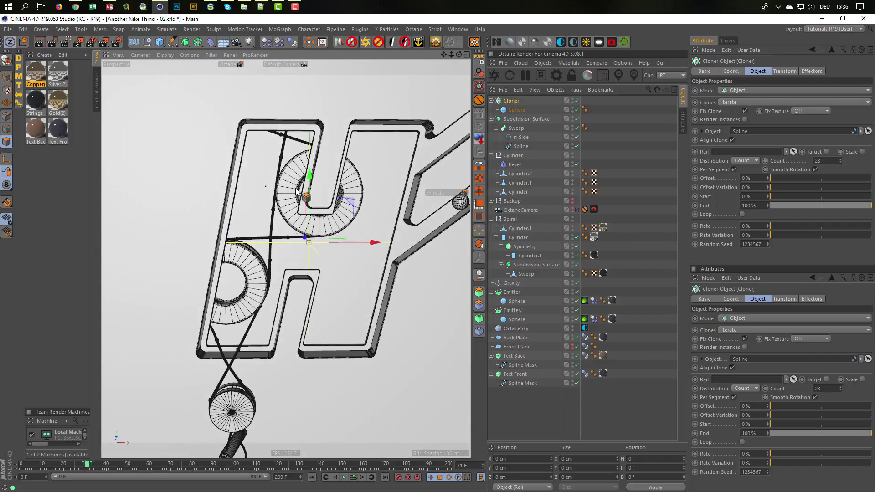
{"action": "mouse_move", "coordinate": [301, 181]}
{"action": "right_mouse_down", "text": "alt"}
{"action": "mouse_move", "coordinate": [325, 172]}
{"action": "mouse_move", "coordinate": [311, 179]}
{"action": "right_mouse_up", "text": "alt"}
{"action": "left_click_drag", "start_coordinate": [304, 183], "coordinate": [386, 189], "text": "alt"}
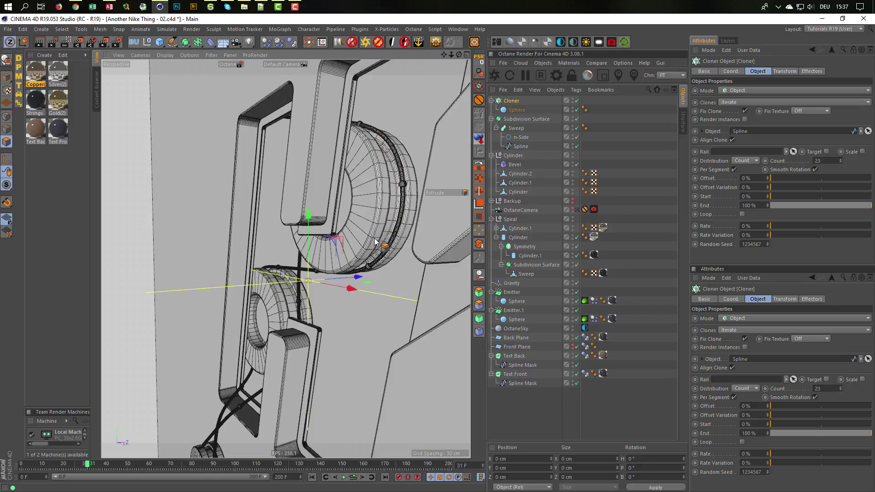
{"action": "left_click_drag", "start_coordinate": [355, 228], "coordinate": [235, 225], "text": "alt"}
{"action": "left_click_drag", "start_coordinate": [267, 201], "coordinate": [313, 200], "text": "alt"}
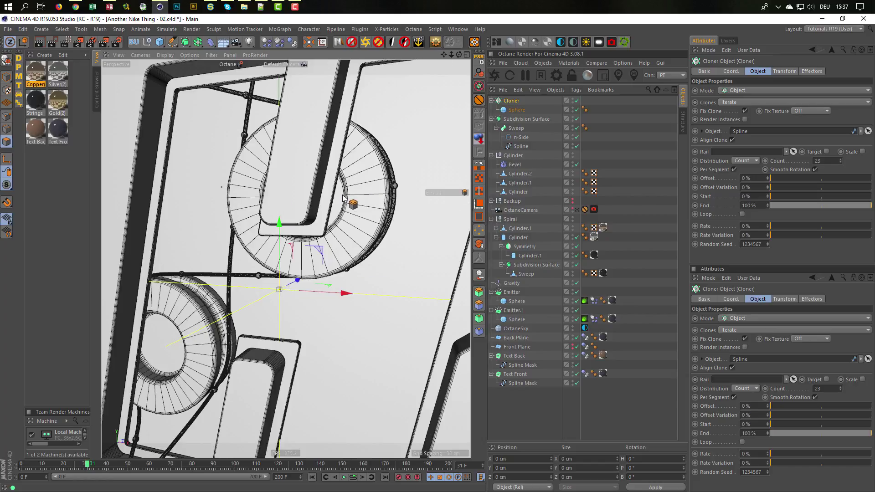
{"action": "left_click_drag", "start_coordinate": [351, 203], "coordinate": [316, 197], "text": "alt"}
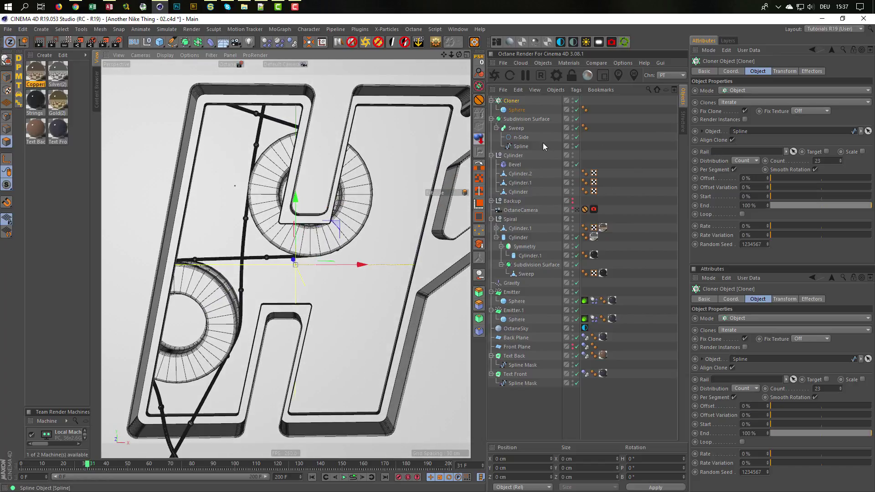
- Set the radius of the n-Side profile of the string sweep to 0.9 cm
{"action": "left_click", "coordinate": [520, 137]}
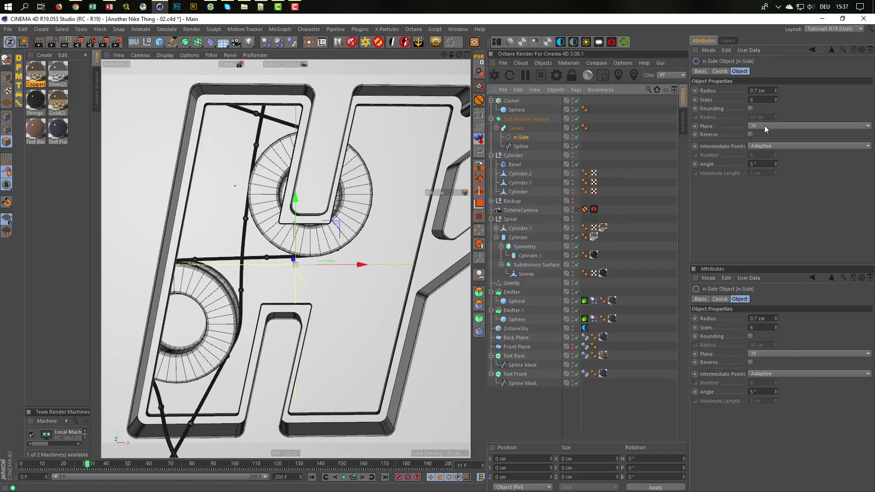
{"action": "left_click", "coordinate": [776, 88], "text": "alt"}
{"action": "left_click", "coordinate": [776, 88], "text": "alt"}
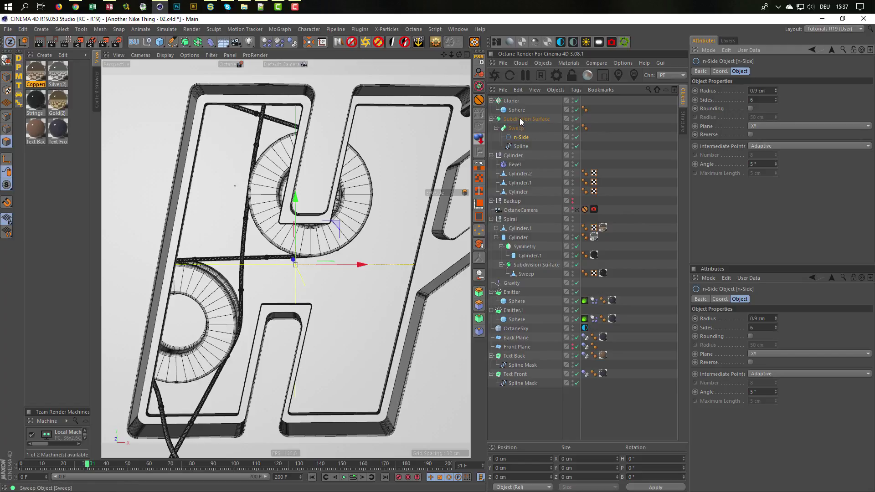
- Set the radius of the cloned sphere to 1.3 cm
{"action": "left_click", "coordinate": [517, 110]}
{"action": "left_click", "coordinate": [764, 89], "text": "alt"}
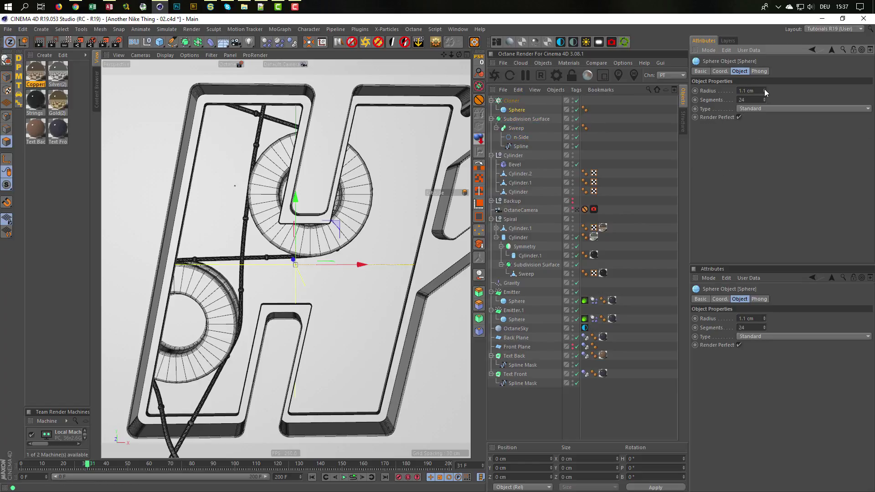
{"action": "left_click", "coordinate": [764, 89], "text": "alt"}
{"action": "left_click", "coordinate": [764, 89], "text": "alt"}
{"action": "scroll", "coordinate": [206, 238], "scroll_direction": "down", "scroll_amount": 5}
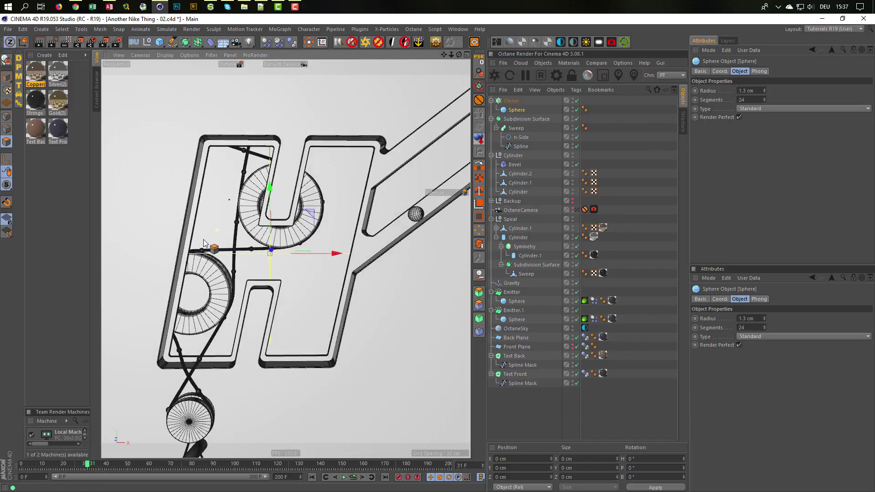
{"action": "middle_click_drag", "start_coordinate": [257, 247], "coordinate": [308, 222], "text": "alt"}
{"action": "left_click_drag", "start_coordinate": [308, 222], "coordinate": [263, 244], "text": "alt"}
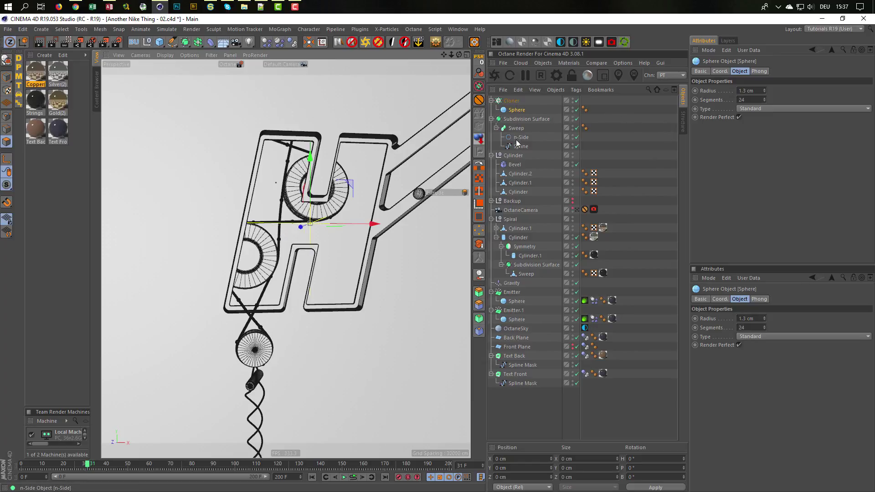
- Test the cloner's offset again with the enlarged spheres and return it to 0%
{"action": "left_click", "coordinate": [512, 110]}
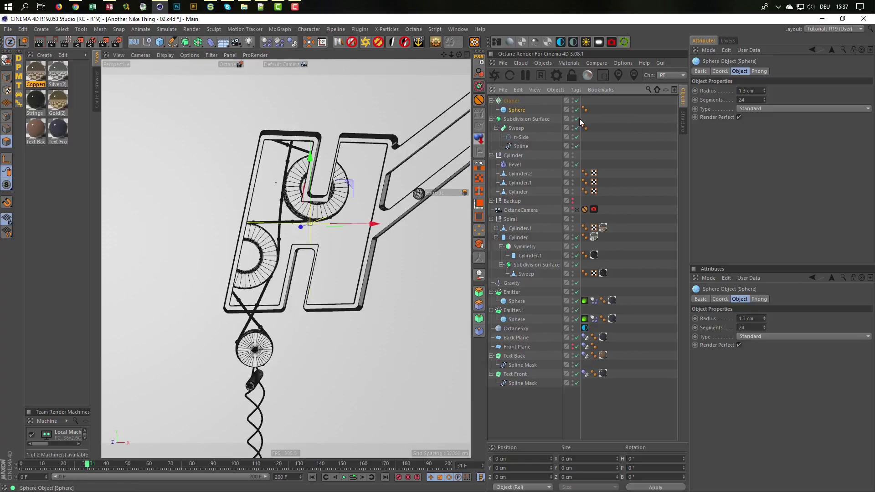
{"action": "left_click", "coordinate": [513, 101]}
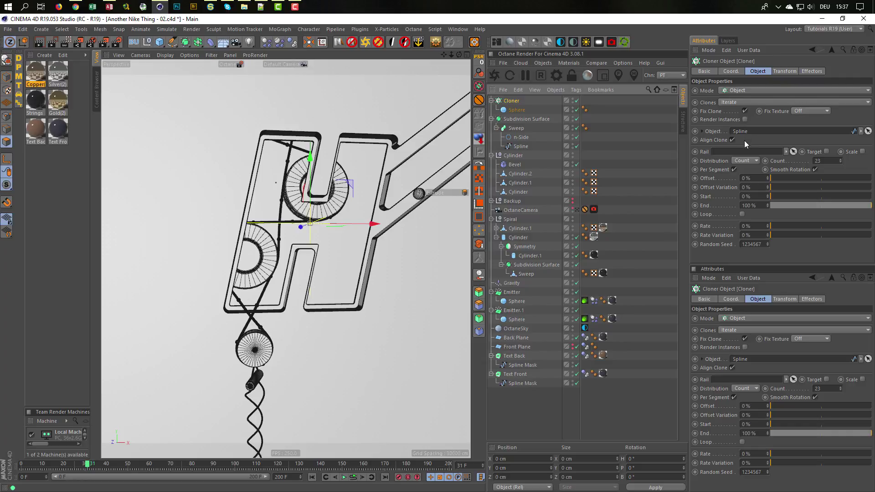
{"action": "mouse_move", "coordinate": [780, 176]}
{"action": "left_mouse_down"}
{"action": "mouse_move", "coordinate": [870, 179]}
{"action": "mouse_move", "coordinate": [763, 181]}
{"action": "left_mouse_up"}
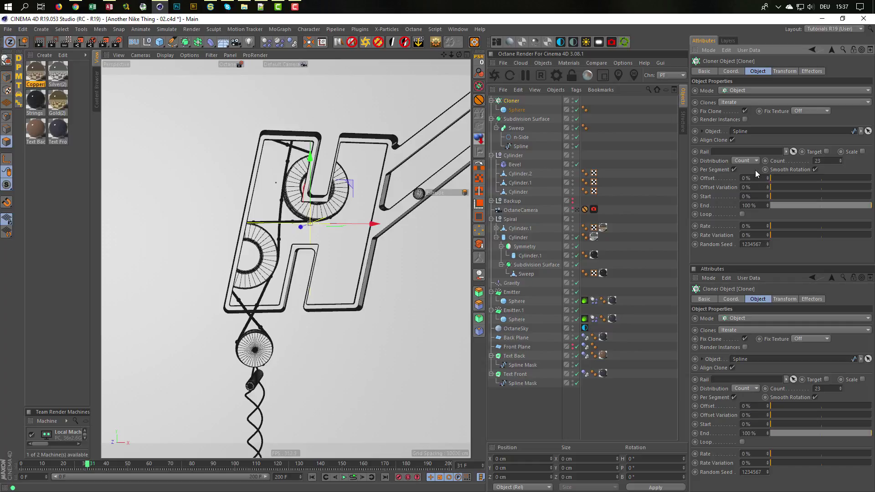
{"action": "left_click", "coordinate": [778, 71]}
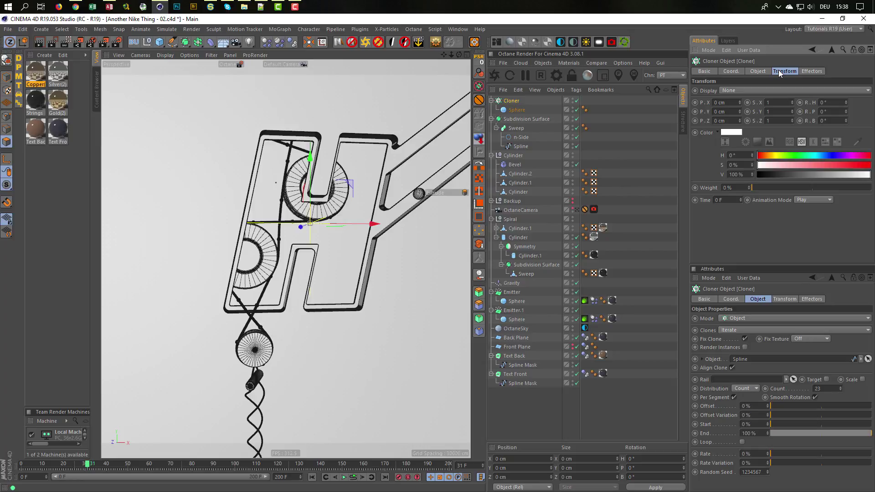
{"action": "left_click_drag", "start_coordinate": [739, 121], "coordinate": [740, 108]}
{"action": "right_click", "coordinate": [740, 122]}
{"action": "left_click", "coordinate": [757, 72]}
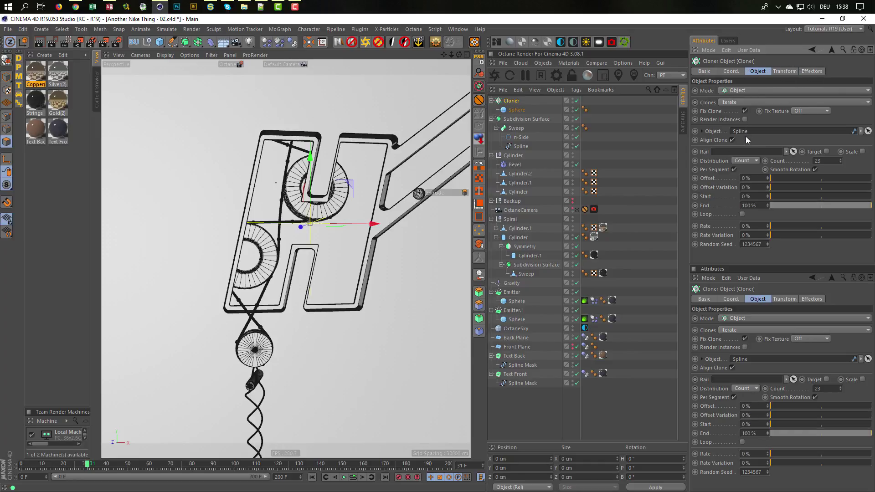
- Turn off Per Segment and turn on Loop for the cloner, and test the offset before returning it to 0%
{"action": "left_click", "coordinate": [733, 169]}
{"action": "left_click", "coordinate": [743, 213]}
{"action": "left_click_drag", "start_coordinate": [773, 177], "coordinate": [803, 179]}
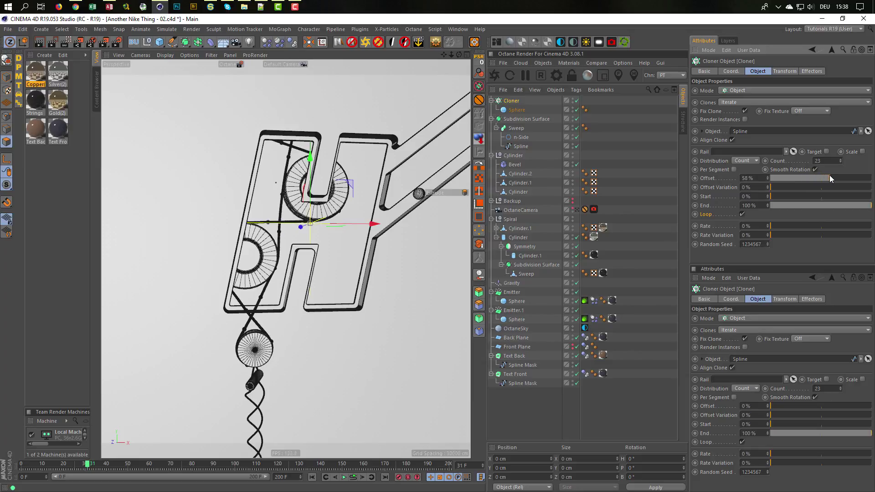
{"action": "left_click_drag", "start_coordinate": [840, 175], "coordinate": [771, 182]}
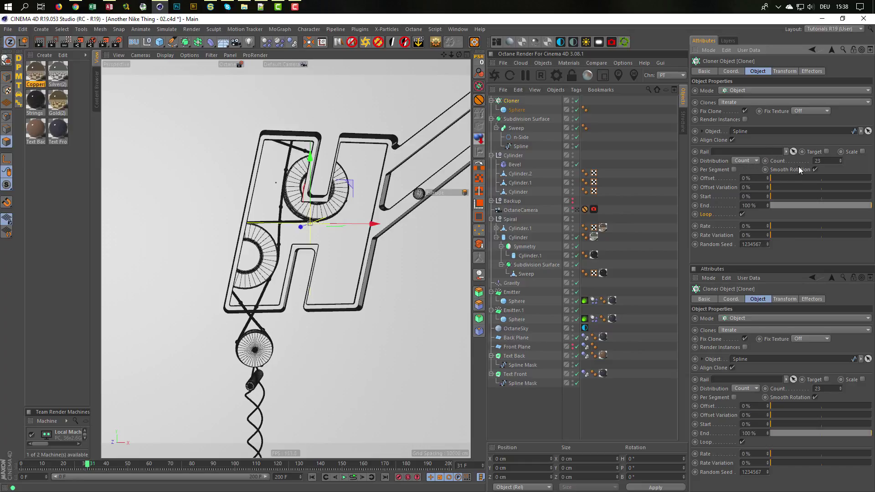
- Change the cloner's distribution to Step with a 37 cm spacing, test the offset back to 0%, and save the scene
{"action": "left_click_drag", "start_coordinate": [831, 161], "coordinate": [802, 166]}
{"action": "left_click", "coordinate": [753, 160]}
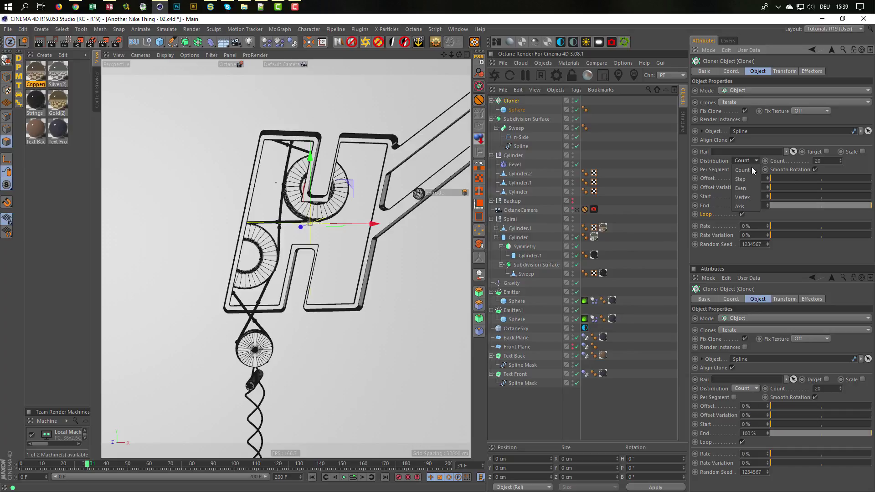
{"action": "left_click", "coordinate": [748, 179]}
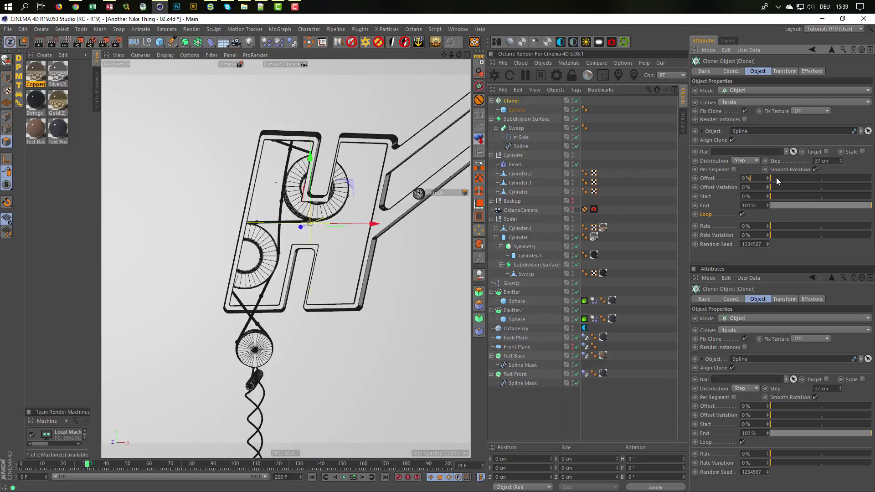
{"action": "left_click_drag", "start_coordinate": [775, 180], "coordinate": [851, 171]}
{"action": "left_click_drag", "start_coordinate": [790, 170], "coordinate": [755, 168]}
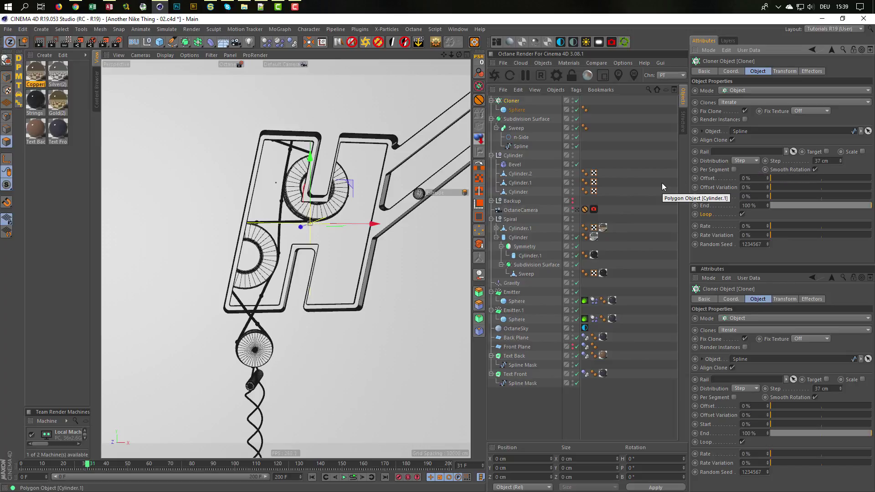
{"action": "key", "text": "ctrl+s"}
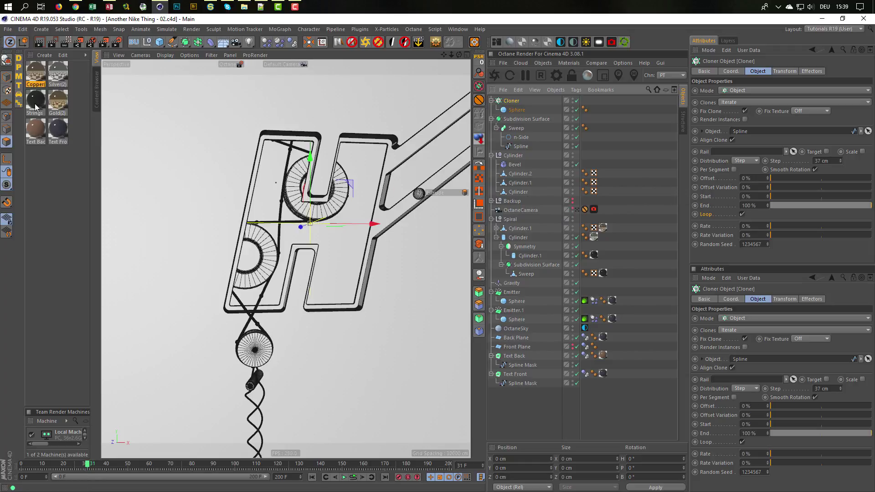
- Apply the Strings material to the string sweep and the cloned sphere, and save the scene
{"action": "left_click_drag", "start_coordinate": [35, 107], "coordinate": [521, 129]}
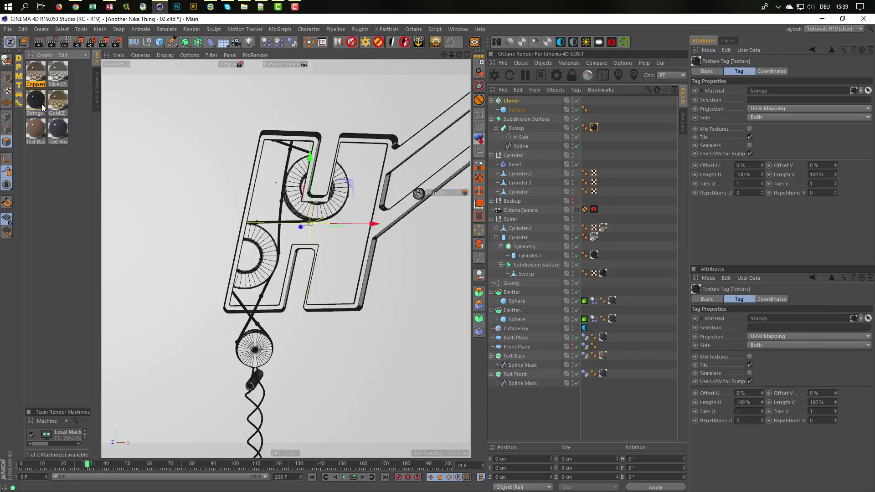
{"action": "left_click_drag", "start_coordinate": [42, 104], "coordinate": [522, 110]}
{"action": "key", "text": "ctrl+s"}
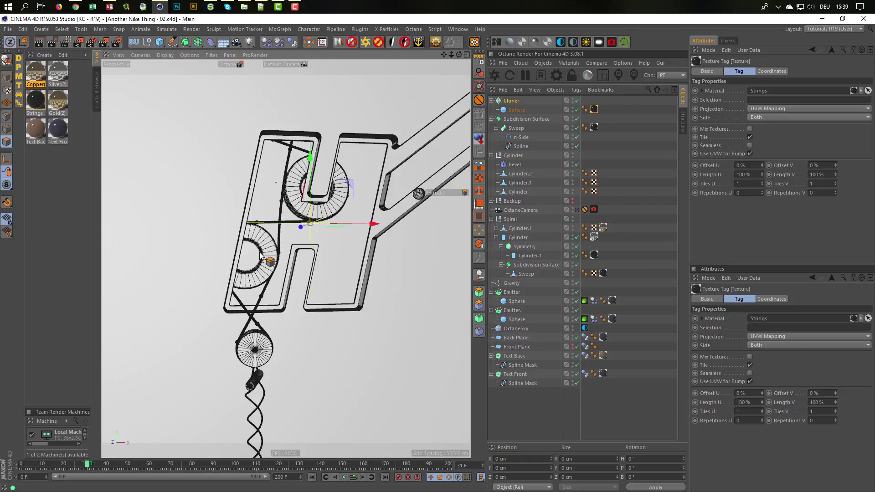
- Examine the rendered Nike.gif reference in the Picture Viewer at 100% zoom and close the viewer
{"action": "key", "text": "shift+F6"}
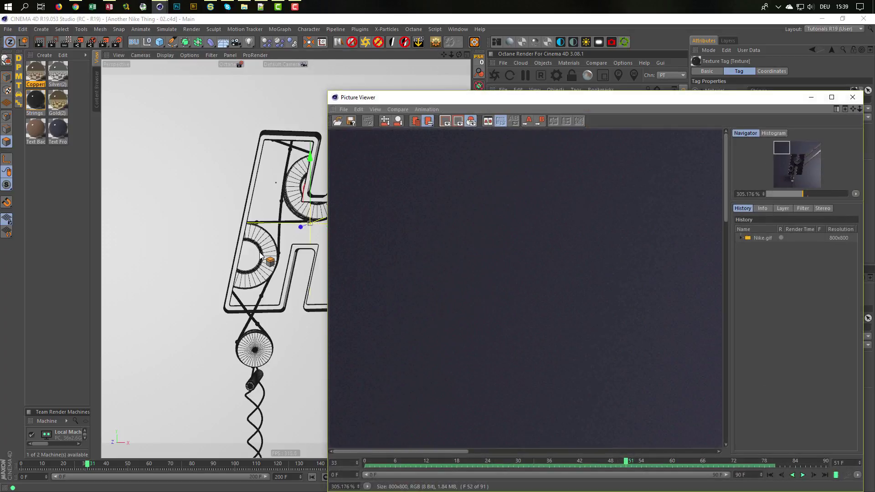
{"action": "scroll", "coordinate": [443, 300], "scroll_direction": "down", "scroll_amount": 5}
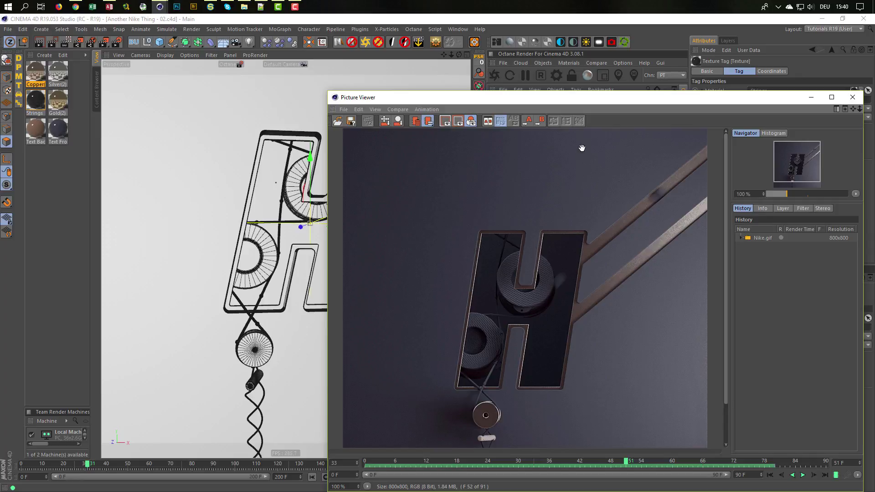
{"action": "left_click", "coordinate": [852, 97]}
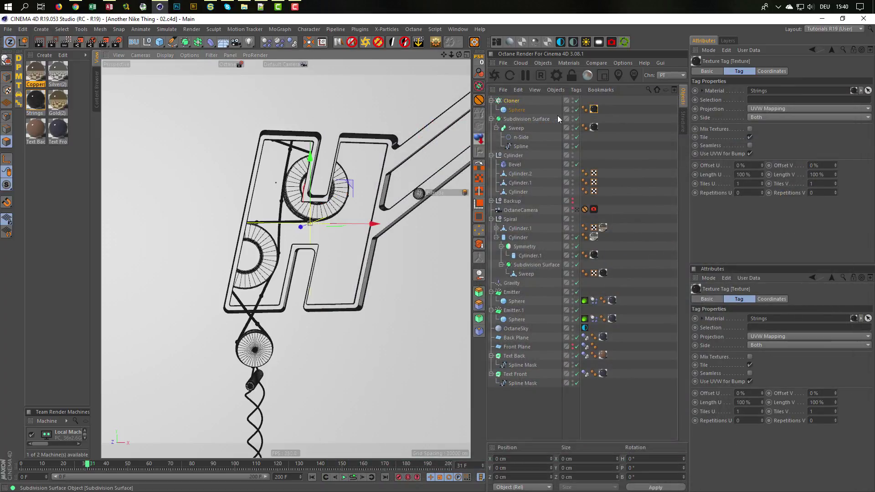
- Add the three cylinder meshes in the Cylinder group to the selection and disable the group's Bevel deformer
{"action": "left_click", "coordinate": [514, 192], "text": "ctrl"}
{"action": "left_click", "coordinate": [515, 183], "text": "ctrl"}
{"action": "left_click", "coordinate": [518, 168], "text": "ctrl"}
{"action": "left_click", "coordinate": [519, 166], "text": "ctrl"}
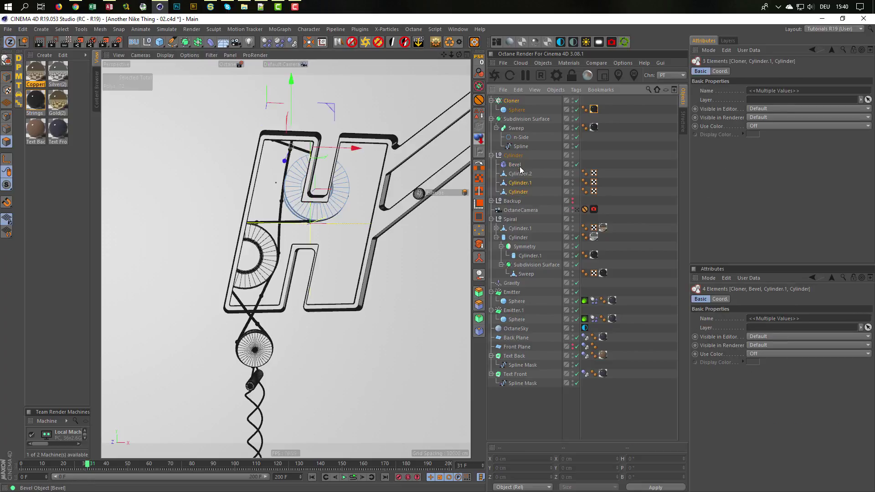
{"action": "left_click", "coordinate": [521, 175], "text": "ctrl"}
{"action": "left_click", "coordinate": [576, 166]}
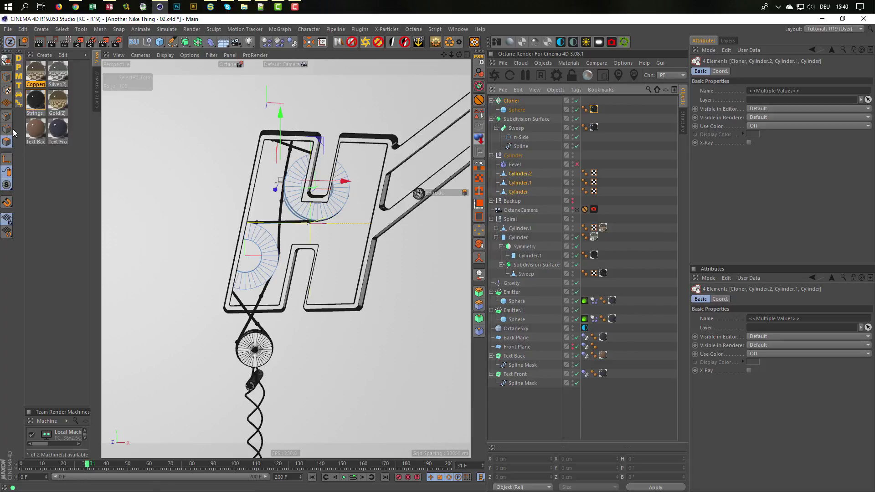
- Isolate the selected cloner and the three cylinder meshes in the viewport with solo mode and inspect their grooved shape
{"action": "left_click", "coordinate": [9, 186]}
{"action": "left_click", "coordinate": [38, 212]}
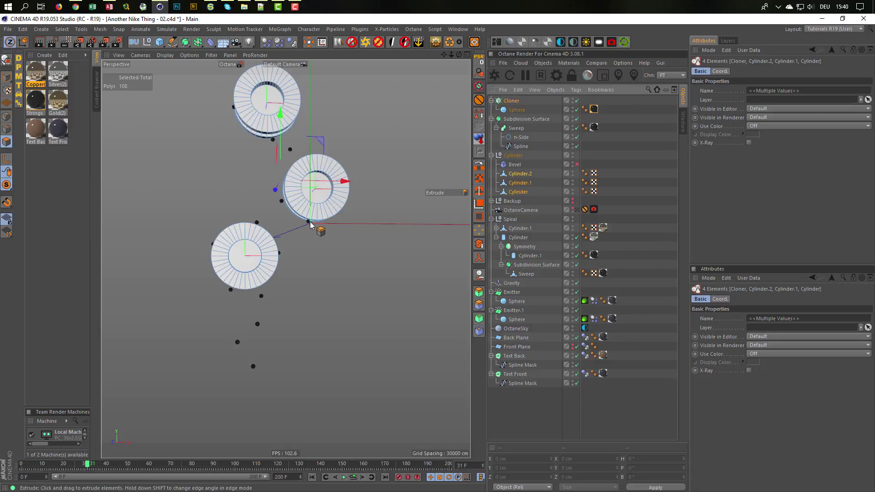
{"action": "right_click_drag", "start_coordinate": [317, 185], "coordinate": [342, 180], "text": "alt"}
{"action": "left_click_drag", "start_coordinate": [341, 180], "coordinate": [395, 173], "text": "alt"}
{"action": "right_click_drag", "start_coordinate": [395, 173], "coordinate": [441, 171], "text": "alt"}
{"action": "mouse_move", "coordinate": [335, 201]}
{"action": "left_mouse_down", "text": "alt"}
{"action": "mouse_move", "coordinate": [398, 201]}
{"action": "mouse_move", "coordinate": [338, 195]}
{"action": "left_mouse_up", "text": "alt"}
{"action": "right_click_drag", "start_coordinate": [337, 195], "coordinate": [319, 198], "text": "alt"}
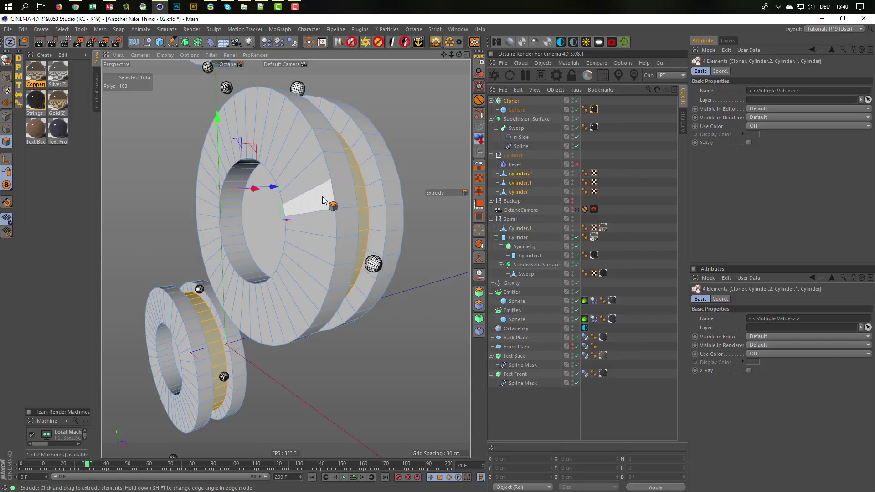
{"action": "left_click_drag", "start_coordinate": [322, 197], "coordinate": [311, 196], "text": "alt"}
{"action": "right_click_drag", "start_coordinate": [310, 196], "coordinate": [259, 217], "text": "alt"}
- Test rotating the lowest cylinder mesh, Cylinder.2, through its rotation coordinates and reset them to 0°
{"action": "left_click", "coordinate": [518, 174]}
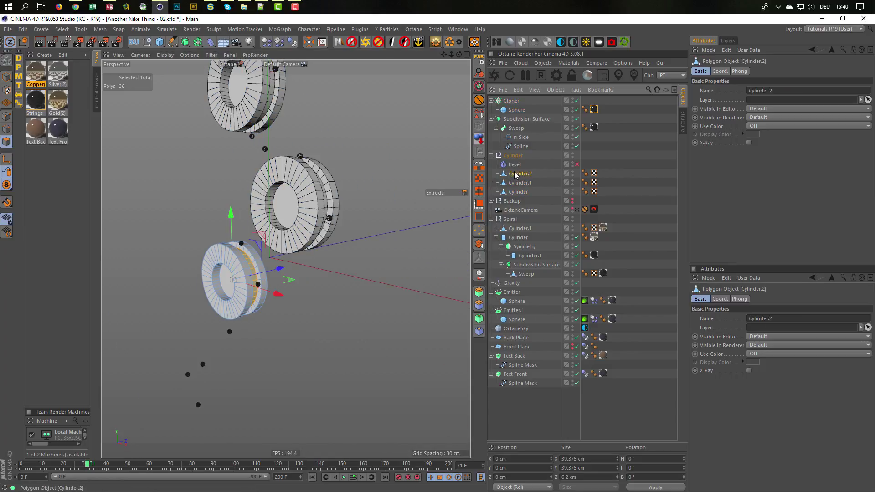
{"action": "left_click_drag", "start_coordinate": [247, 259], "coordinate": [215, 276], "text": "alt"}
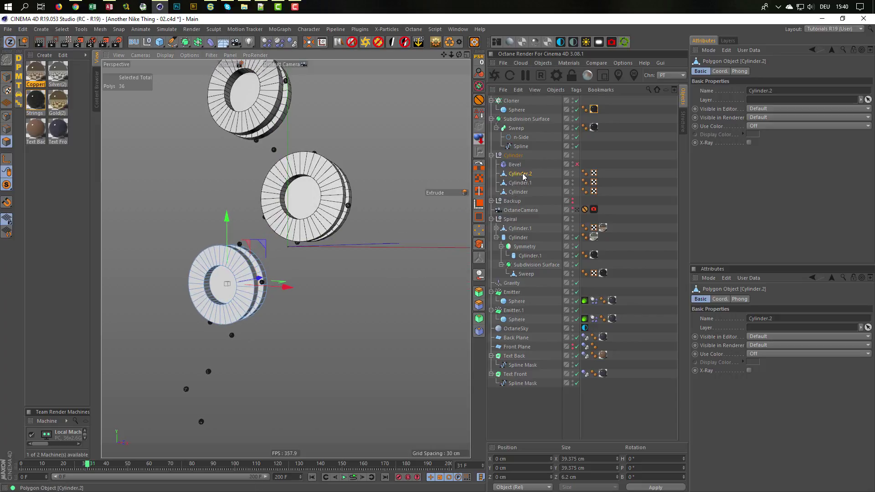
{"action": "left_click", "coordinate": [720, 71]}
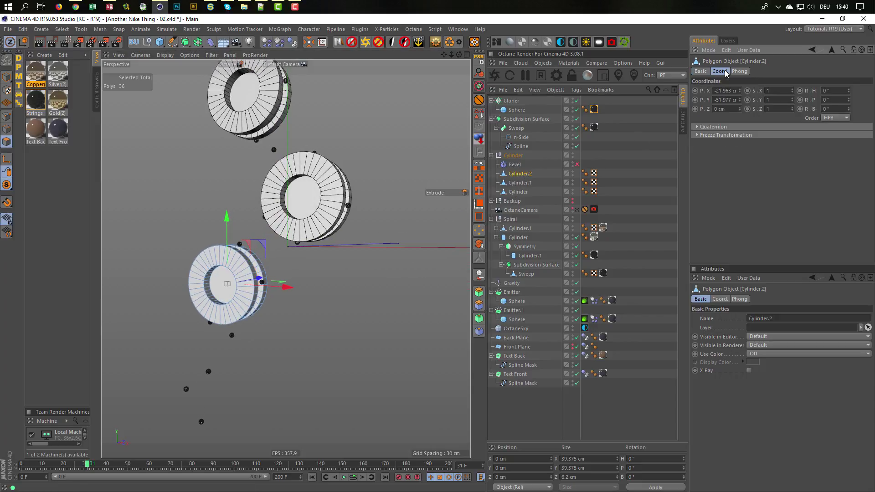
{"action": "left_click_drag", "start_coordinate": [849, 99], "coordinate": [849, 117]}
{"action": "right_click", "coordinate": [849, 99]}
{"action": "right_click", "coordinate": [848, 109]}
{"action": "right_click_drag", "start_coordinate": [233, 266], "coordinate": [274, 258], "text": "alt"}
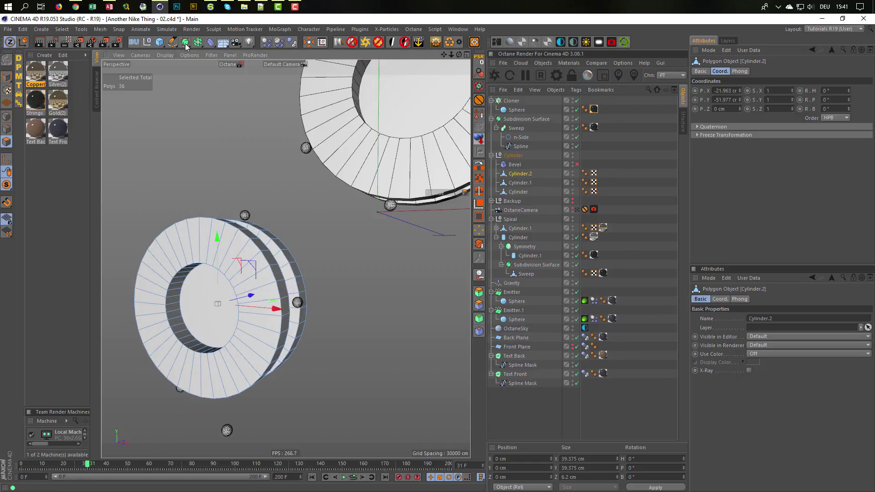
- Add a cylinder primitive to the scene with a radius of 20 cm
{"action": "left_click", "coordinate": [158, 41]}
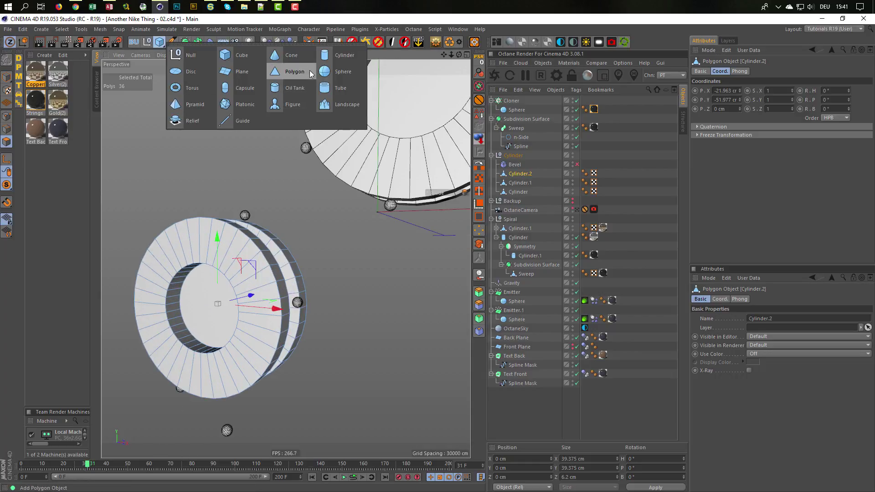
{"action": "left_click", "coordinate": [337, 58]}
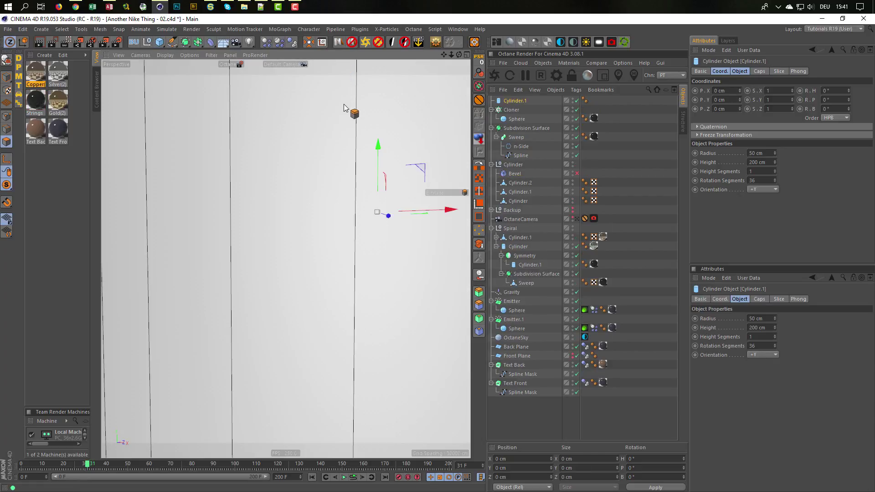
{"action": "right_click_drag", "start_coordinate": [320, 180], "coordinate": [230, 206], "text": "alt"}
{"action": "left_click_drag", "start_coordinate": [353, 214], "coordinate": [320, 296], "text": "alt"}
{"action": "left_click", "coordinate": [747, 71]}
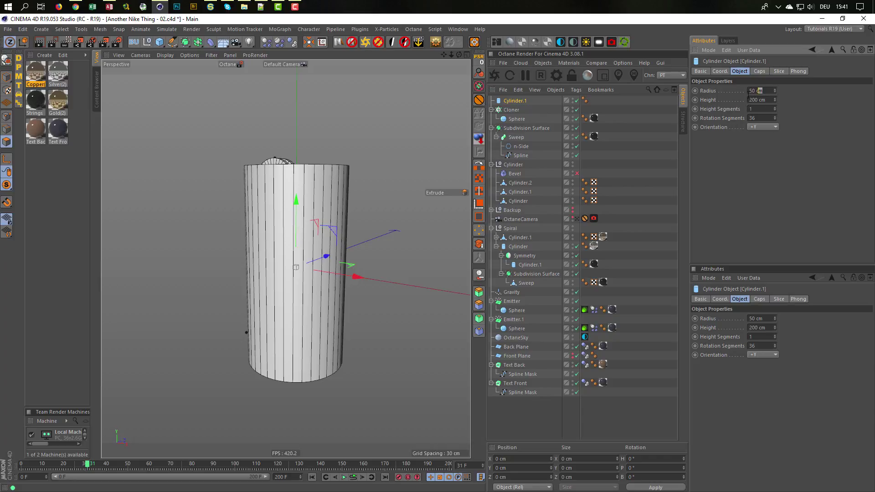
{"action": "type", "text": "20"}
{"action": "key", "text": "Return"}
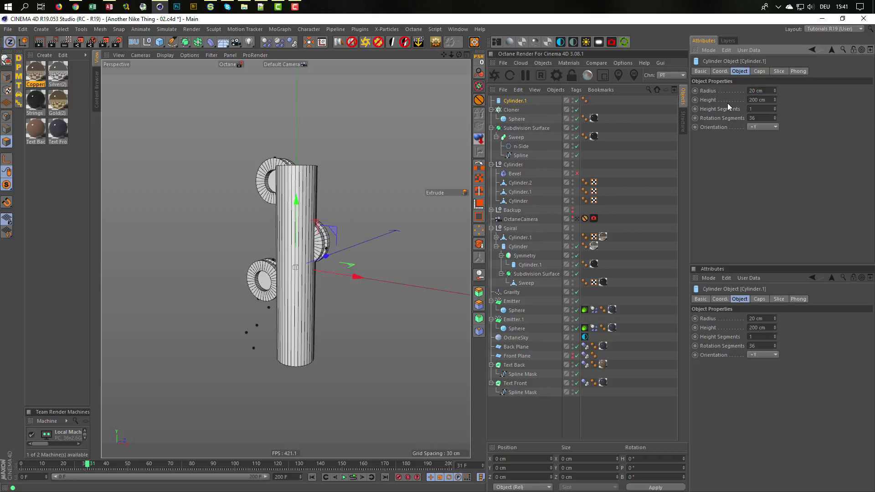
- Reduce the new cylinder to a flat disc with a radius of 5 cm and a height of 1 cm
{"action": "double_click", "coordinate": [756, 90]}
{"action": "type", "text": "5"}
{"action": "key", "text": "Return"}
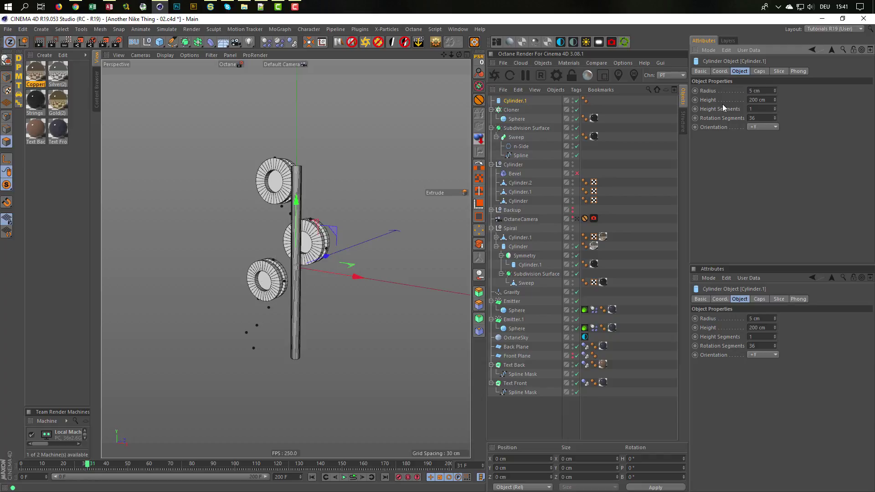
{"action": "key", "text": "Tab"}
{"action": "type", "text": "5"}
{"action": "key", "text": "Return"}
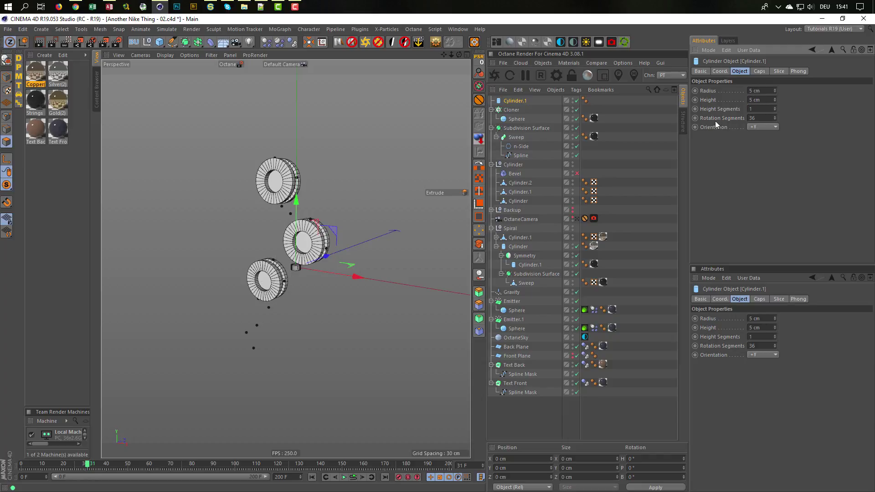
{"action": "type", "text": "1"}
{"action": "key", "text": "Return"}
{"action": "scroll", "coordinate": [308, 263], "scroll_direction": "up", "scroll_amount": 3}
{"action": "scroll", "coordinate": [308, 262], "scroll_direction": "up", "scroll_amount": 5}
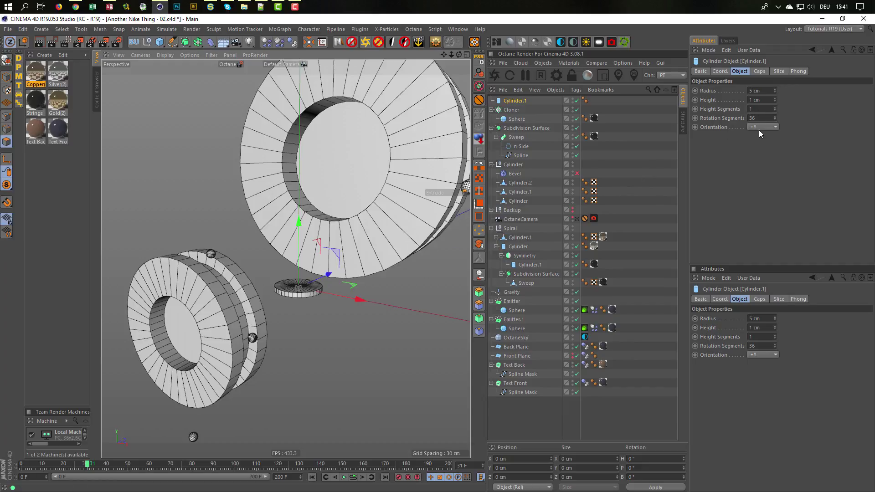
- Make the flat disc a child of Cylinder.2 and reset its position, scale and rotation to the parent's centre
{"action": "left_click", "coordinate": [516, 99]}
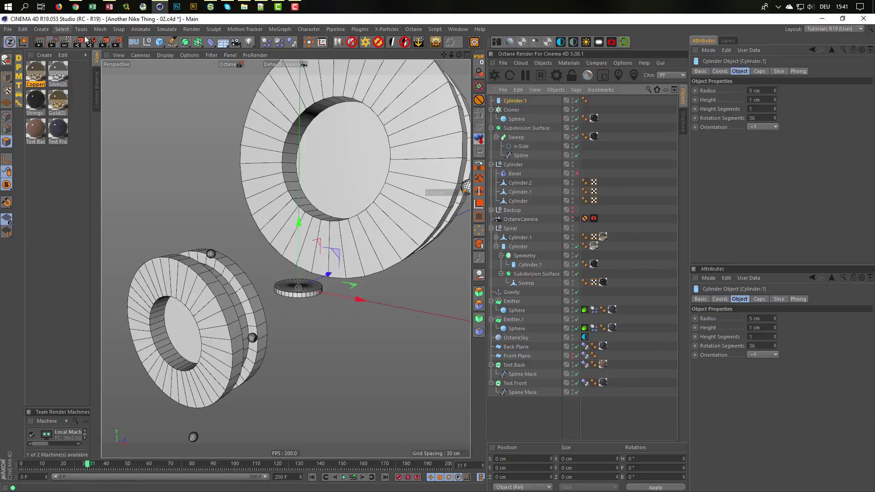
{"action": "left_click_drag", "start_coordinate": [125, 44], "coordinate": [390, 45]}
{"action": "left_click", "coordinate": [53, 42]}
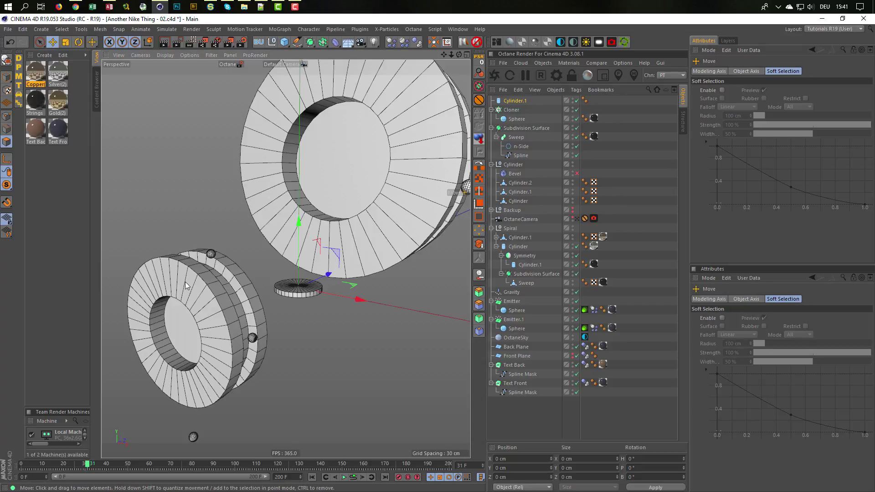
{"action": "left_click", "coordinate": [6, 77]}
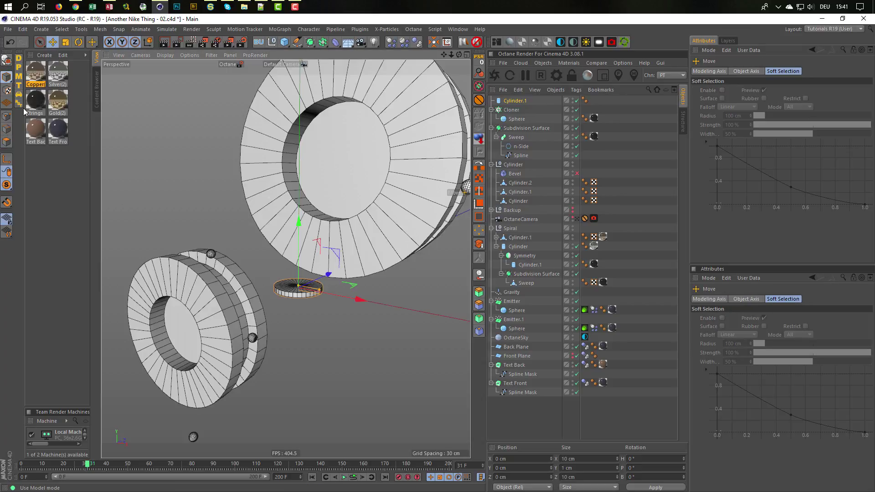
{"action": "left_click", "coordinate": [181, 292]}
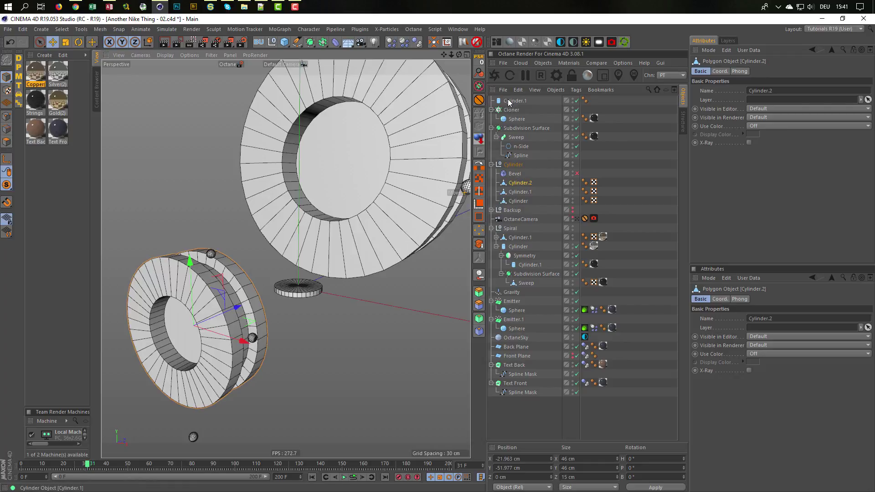
{"action": "left_click_drag", "start_coordinate": [507, 98], "coordinate": [517, 181]}
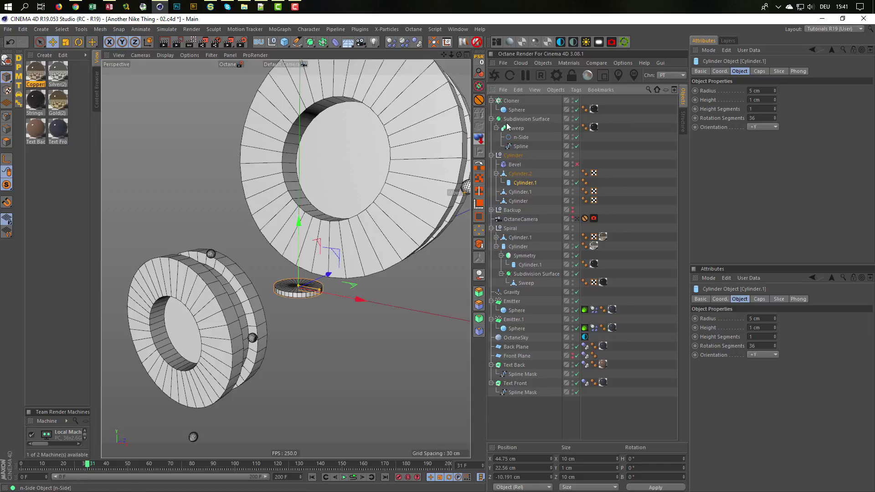
{"action": "left_click", "coordinate": [479, 58]}
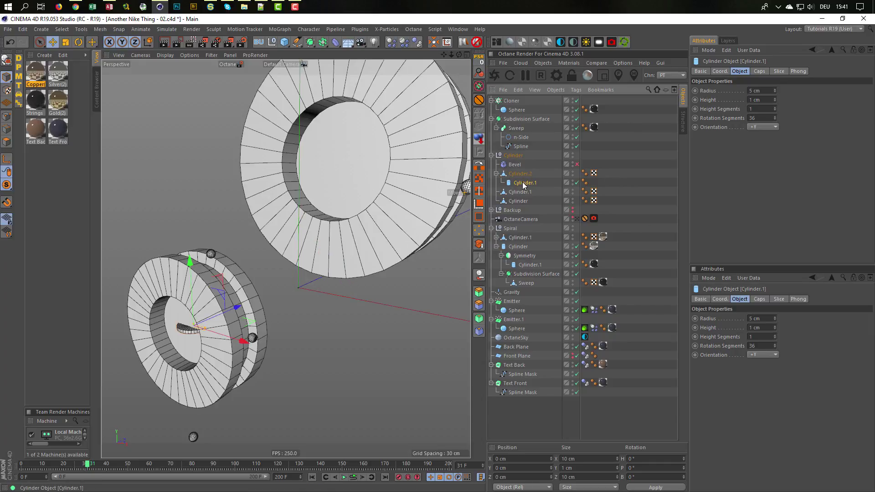
- Set the disc's orientation to +Z after trying -X
{"action": "left_click", "coordinate": [756, 127]}
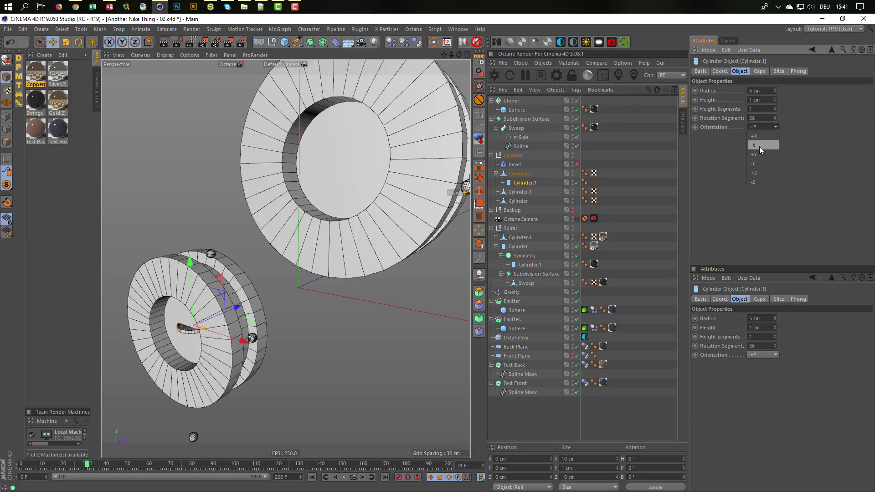
{"action": "left_click", "coordinate": [759, 147]}
{"action": "left_click", "coordinate": [764, 127]}
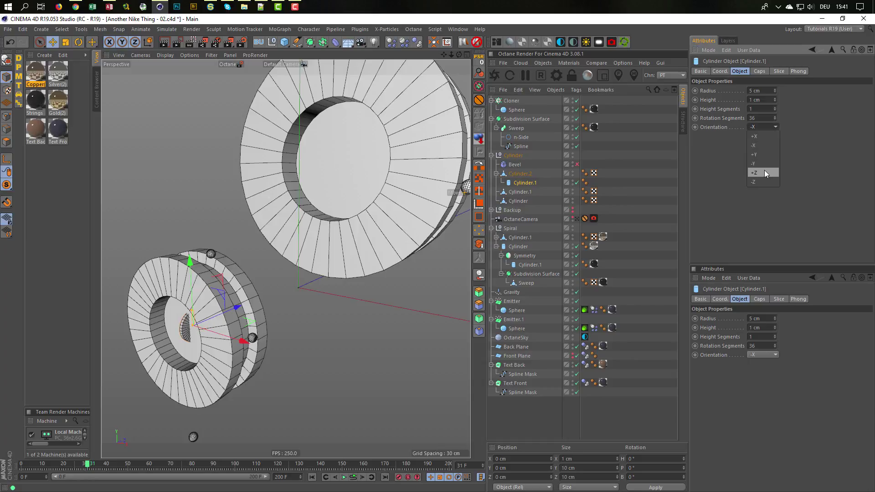
{"action": "left_click", "coordinate": [764, 170]}
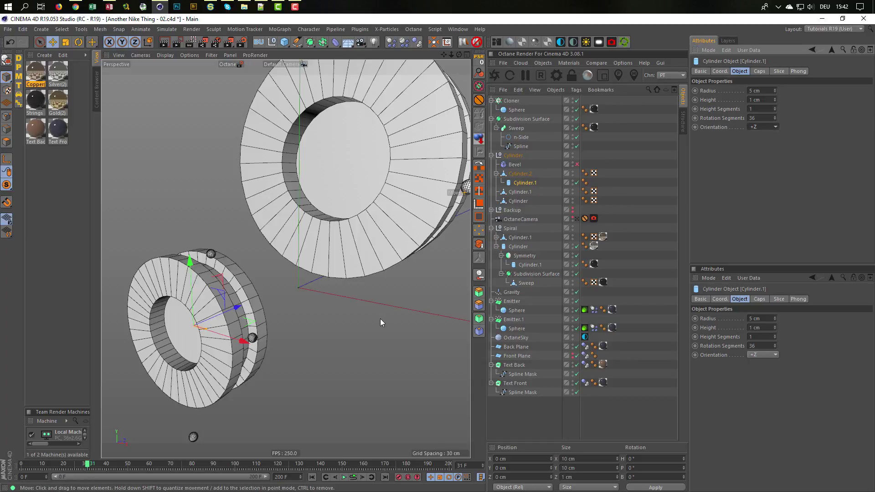
- In the front view, offset the disc about 14 cm in X and Y from the wheel's centre and enlarge its radius to about 7.8 cm
{"action": "middle_click", "coordinate": [330, 344]}
{"action": "middle_click", "coordinate": [342, 374]}
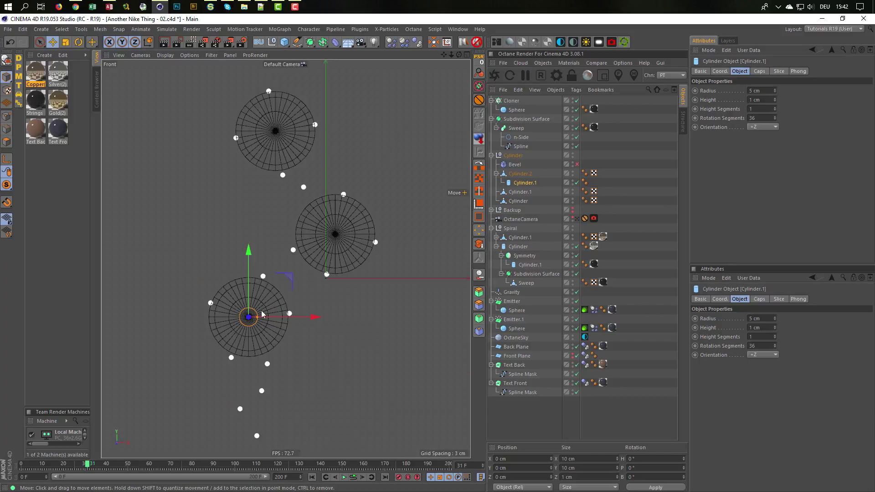
{"action": "right_click_drag", "start_coordinate": [256, 314], "coordinate": [295, 306], "text": "alt"}
{"action": "key", "text": "e"}
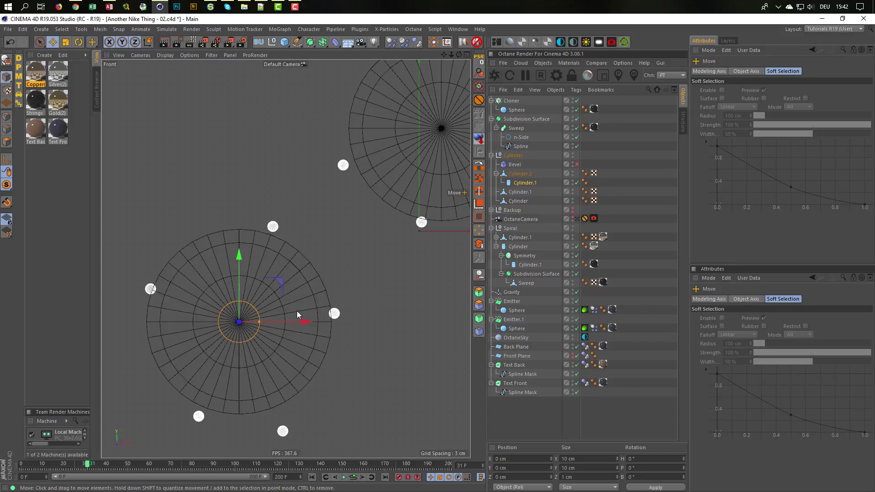
{"action": "left_click_drag", "start_coordinate": [275, 280], "coordinate": [332, 226]}
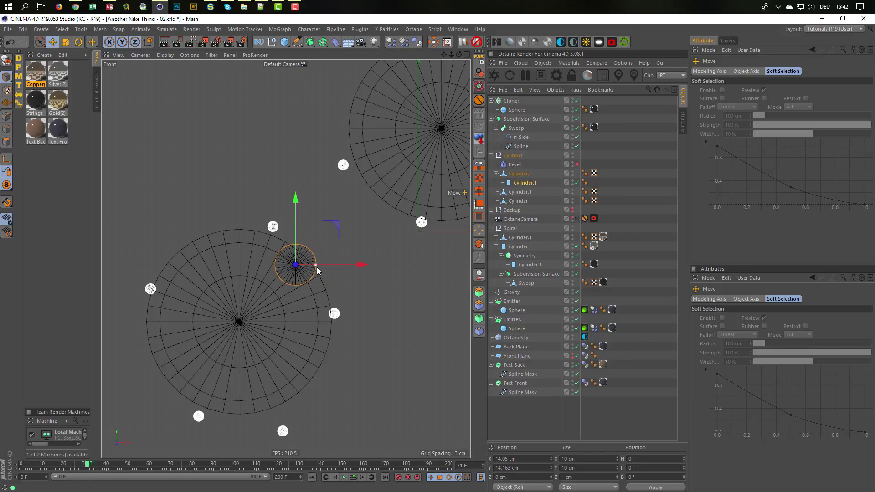
{"action": "left_click_drag", "start_coordinate": [316, 264], "coordinate": [327, 266]}
- In the perspective view, move the disc along Z to about -2.56 cm inside the wheel's groove
{"action": "middle_click", "coordinate": [315, 294]}
{"action": "middle_click", "coordinate": [191, 207]}
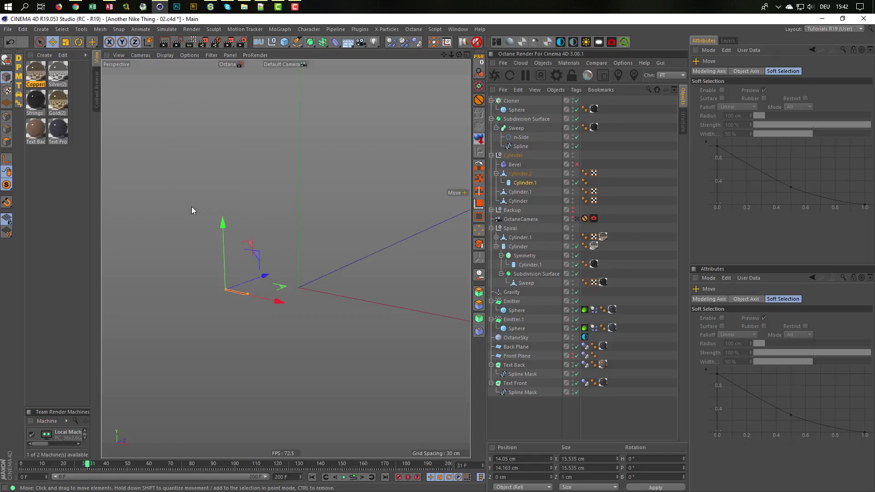
{"action": "left_click_drag", "start_coordinate": [241, 289], "coordinate": [272, 279], "text": "alt"}
{"action": "scroll", "coordinate": [220, 294], "scroll_direction": "up", "scroll_amount": 6}
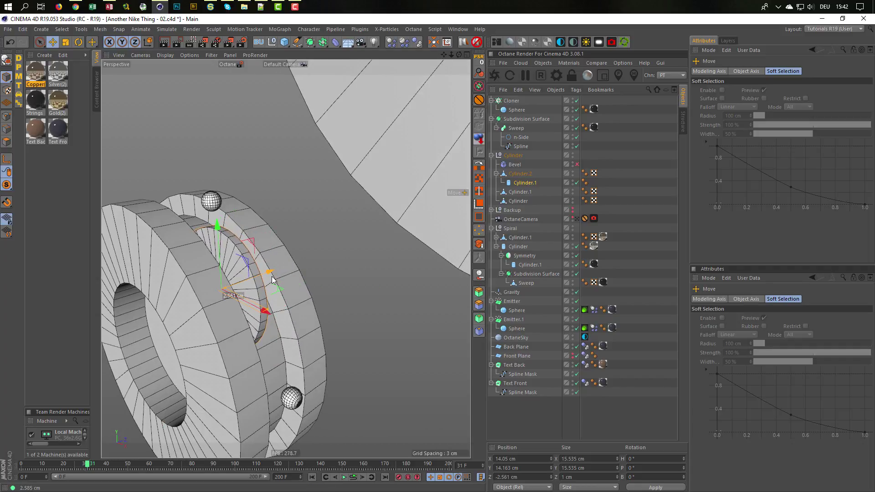
{"action": "scroll", "coordinate": [249, 285], "scroll_direction": "down", "scroll_amount": 2}
{"action": "left_click_drag", "start_coordinate": [220, 296], "coordinate": [205, 302], "text": "alt"}
{"action": "middle_click_drag", "start_coordinate": [205, 303], "coordinate": [283, 290], "text": "alt"}
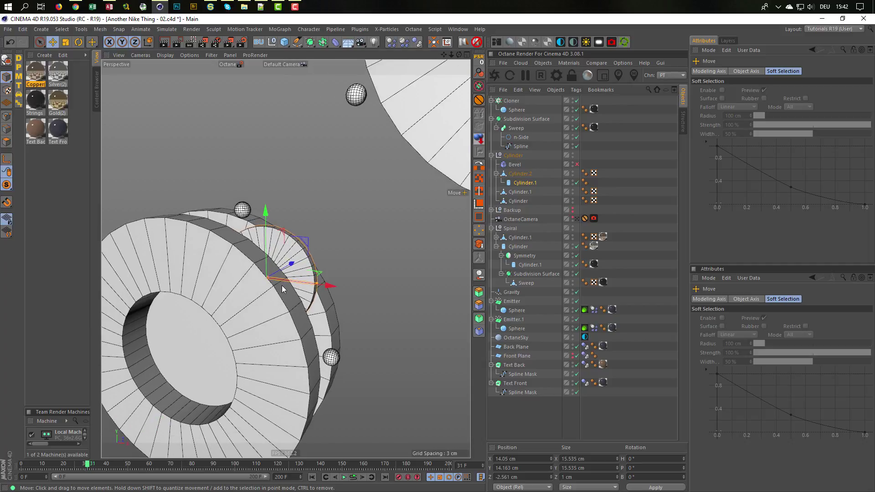
- Set Cylinder.2's bank rotation to -1° while testing how the attached disc turns with the wheel
{"action": "left_click", "coordinate": [517, 175]}
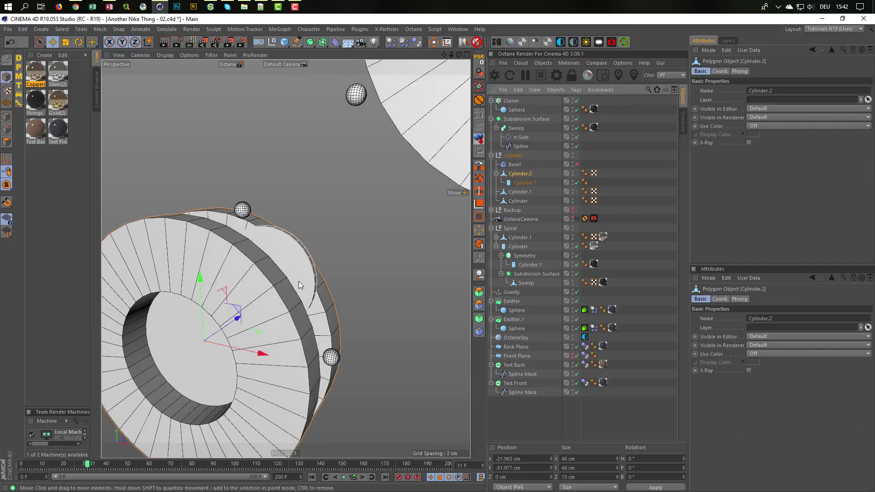
{"action": "scroll", "coordinate": [289, 285], "scroll_direction": "down", "scroll_amount": 5}
{"action": "middle_click_drag", "start_coordinate": [279, 288], "coordinate": [296, 277], "text": "alt"}
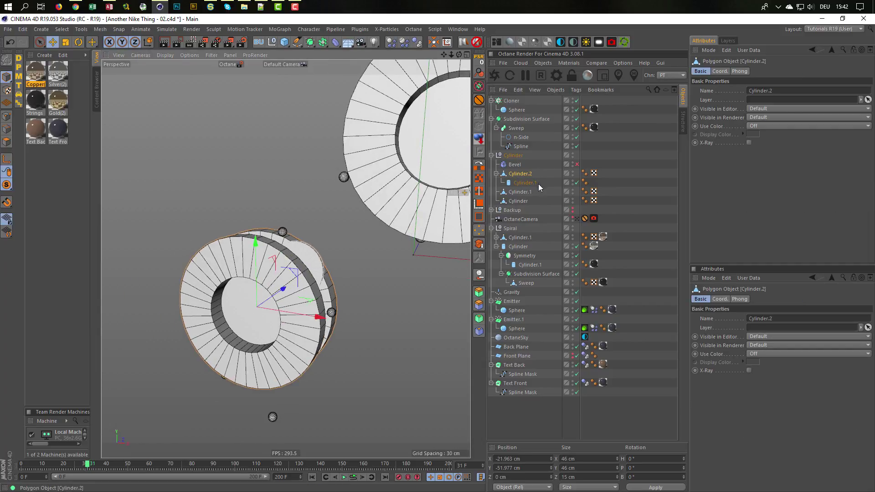
{"action": "left_click", "coordinate": [559, 172]}
{"action": "left_click", "coordinate": [720, 71]}
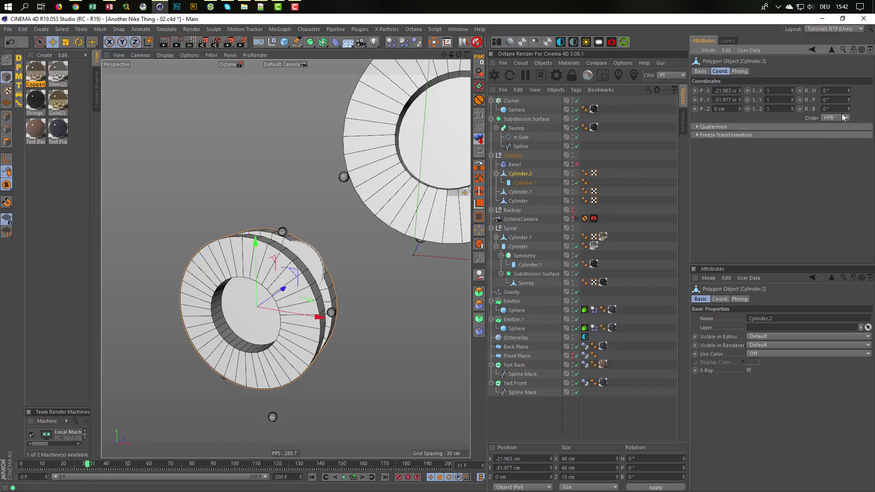
{"action": "mouse_move", "coordinate": [848, 108]}
{"action": "left_mouse_down"}
{"action": "mouse_move", "coordinate": [848, 178]}
{"action": "mouse_move", "coordinate": [848, 30]}
{"action": "mouse_move", "coordinate": [848, 122]}
{"action": "mouse_move", "coordinate": [848, 93]}
{"action": "mouse_move", "coordinate": [848, 108]}
{"action": "left_mouse_up"}
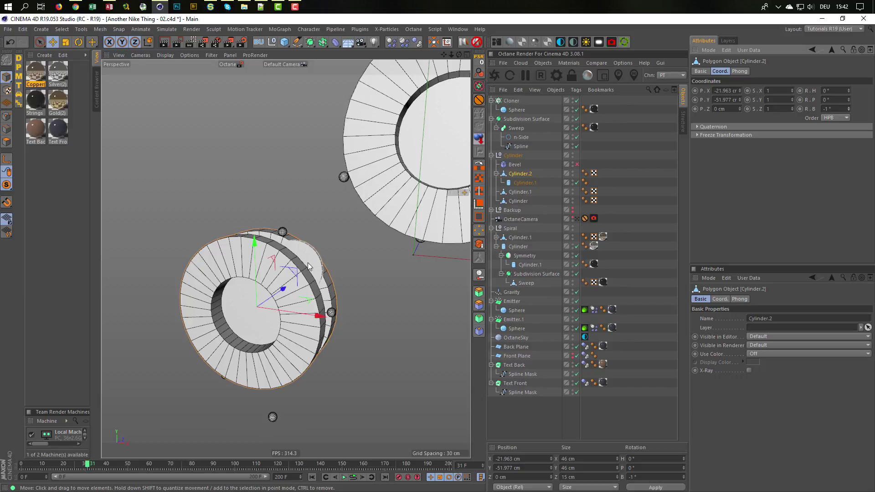
{"action": "scroll", "coordinate": [309, 265], "scroll_direction": "up", "scroll_amount": 5}
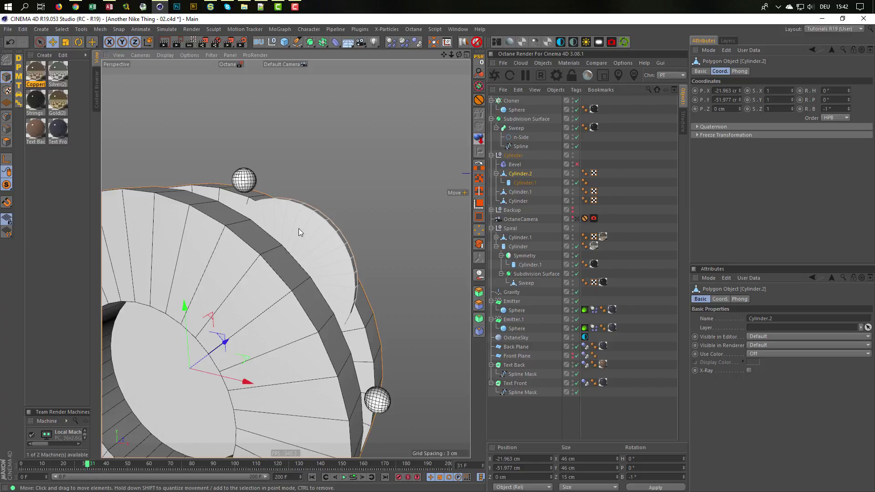
- Delete the disc attached under Cylinder.2
{"action": "left_click", "coordinate": [524, 181]}
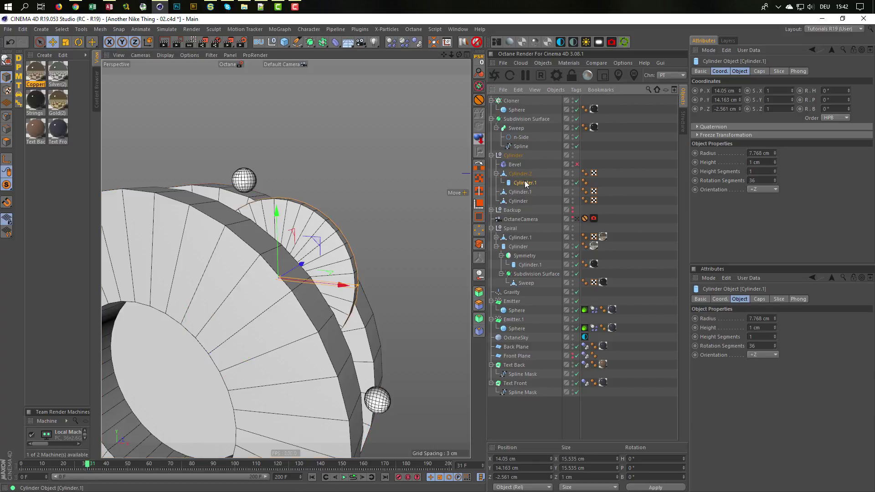
{"action": "key", "text": "Delete"}
{"action": "scroll", "coordinate": [244, 277], "scroll_direction": "down", "scroll_amount": 10}
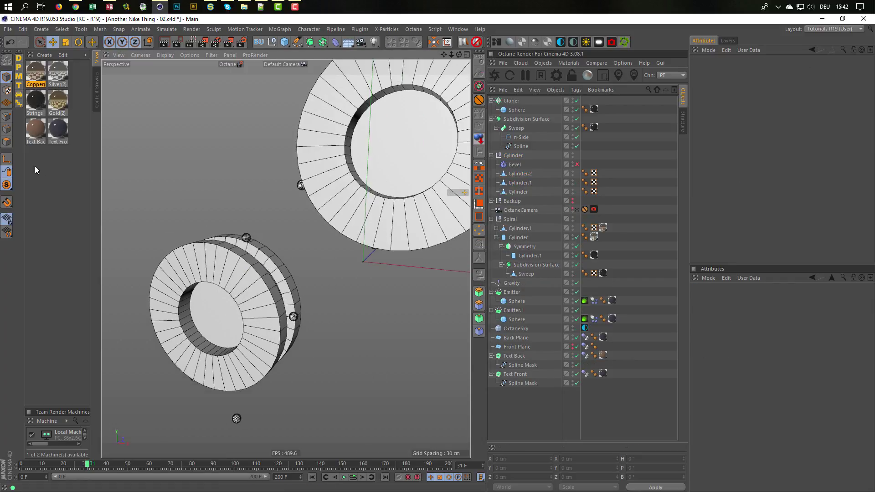
- Turn off solo display to show the whole scene and select the three cylinders in the Cylinder group
{"action": "left_click_drag", "start_coordinate": [6, 190], "coordinate": [41, 199]}
{"action": "scroll", "coordinate": [259, 272], "scroll_direction": "down", "scroll_amount": 5}
{"action": "right_click_drag", "start_coordinate": [232, 286], "coordinate": [223, 291], "text": "alt"}
{"action": "mouse_move", "coordinate": [223, 292]}
{"action": "left_mouse_down", "text": "alt"}
{"action": "mouse_move", "coordinate": [216, 301]}
{"action": "mouse_move", "coordinate": [208, 297]}
{"action": "mouse_move", "coordinate": [214, 288]}
{"action": "left_mouse_up", "text": "alt"}
{"action": "left_click", "coordinate": [518, 192]}
{"action": "left_click", "coordinate": [527, 175], "text": "shift"}
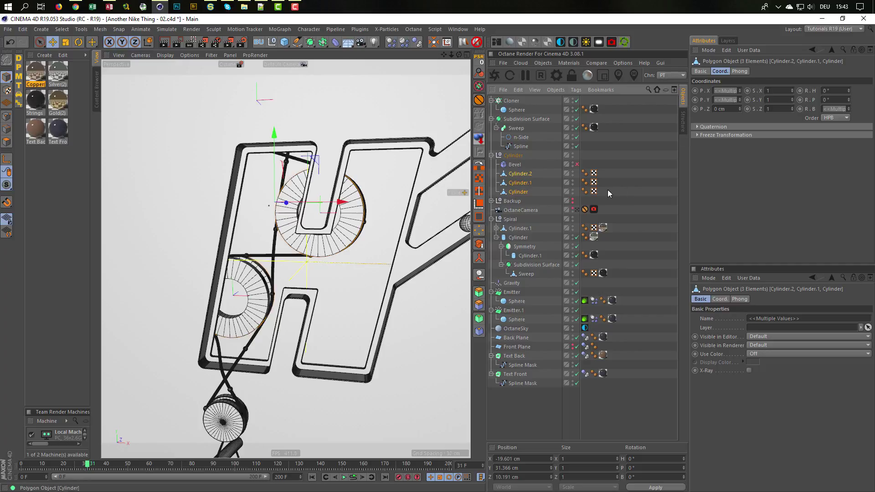
- Set Cylinder.2's X and Y size to 50 cm
{"action": "left_click", "coordinate": [520, 174]}
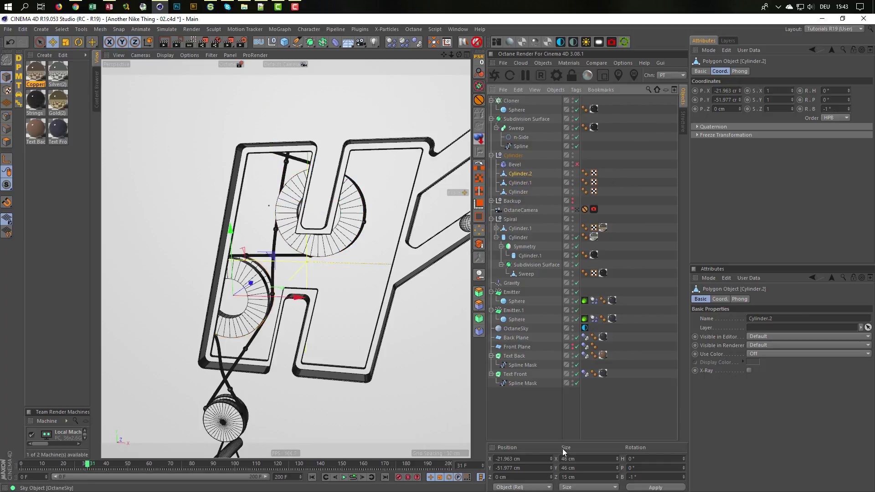
{"action": "left_click", "coordinate": [585, 460]}
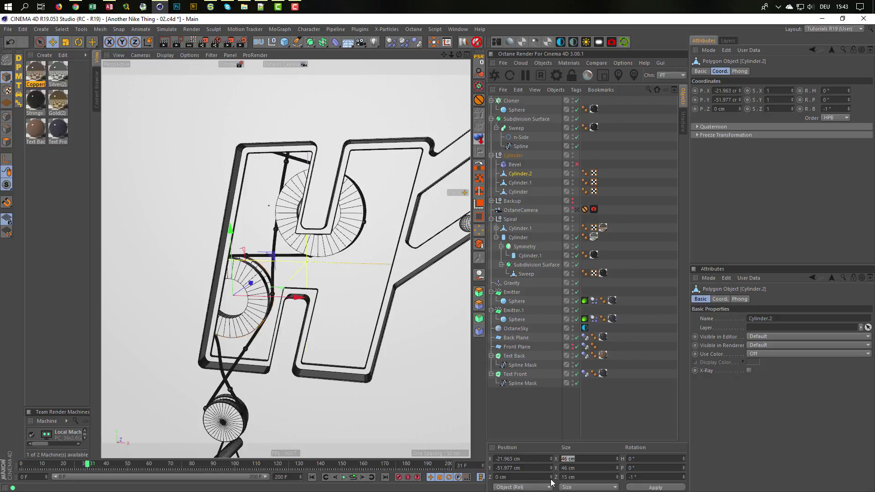
{"action": "type", "text": "50"}
{"action": "key", "text": "Tab"}
{"action": "type", "text": "50"}
{"action": "key", "text": "Return"}
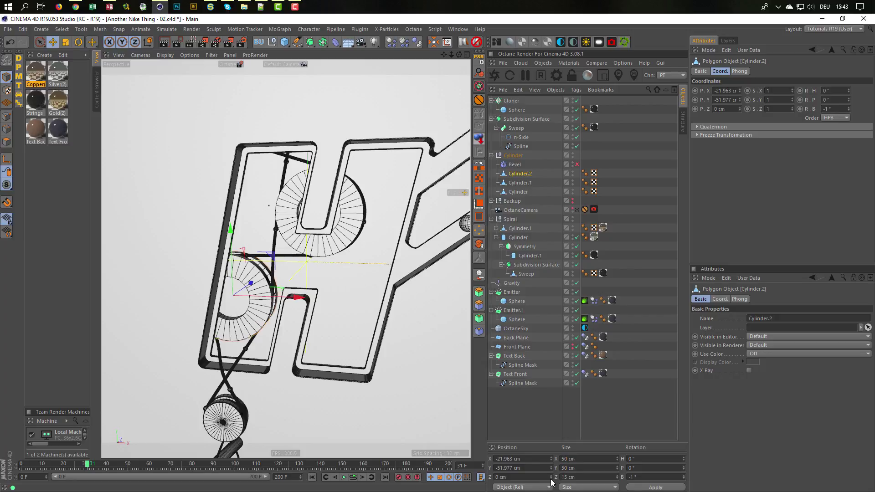
- Set Cylinder.1's X and Y size to 50 cm
{"action": "left_click", "coordinate": [515, 181]}
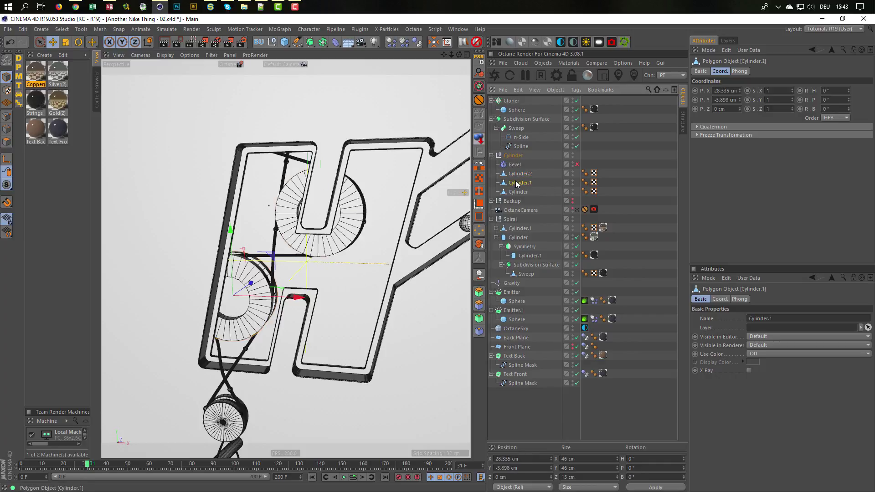
{"action": "left_click", "coordinate": [581, 458]}
{"action": "type", "text": "50"}
{"action": "key", "text": "Tab"}
{"action": "type", "text": "50"}
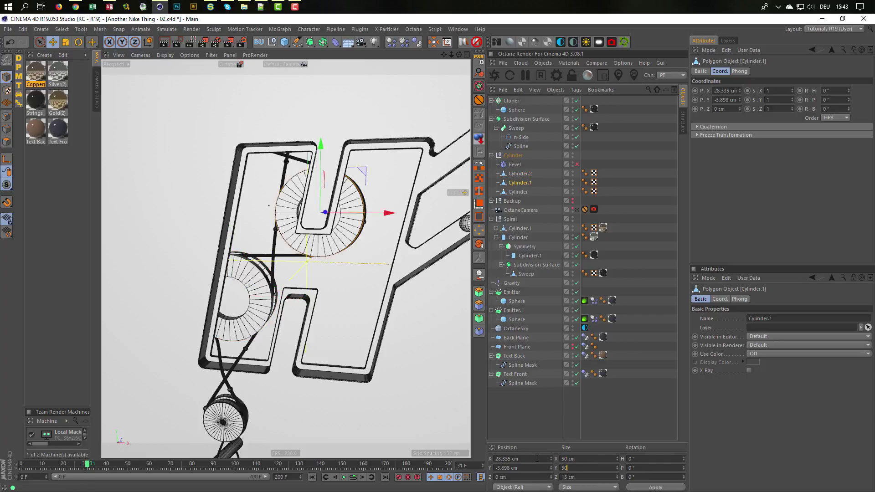
{"action": "key", "text": "Return"}
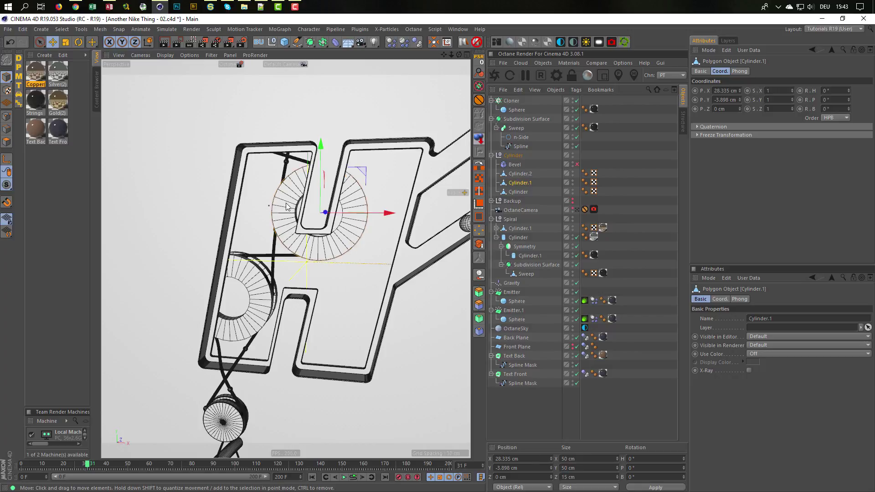
- Reduce Cylinder.1's X and Y size to 48 cm
{"action": "left_click_drag", "start_coordinate": [286, 203], "coordinate": [262, 220], "text": "alt"}
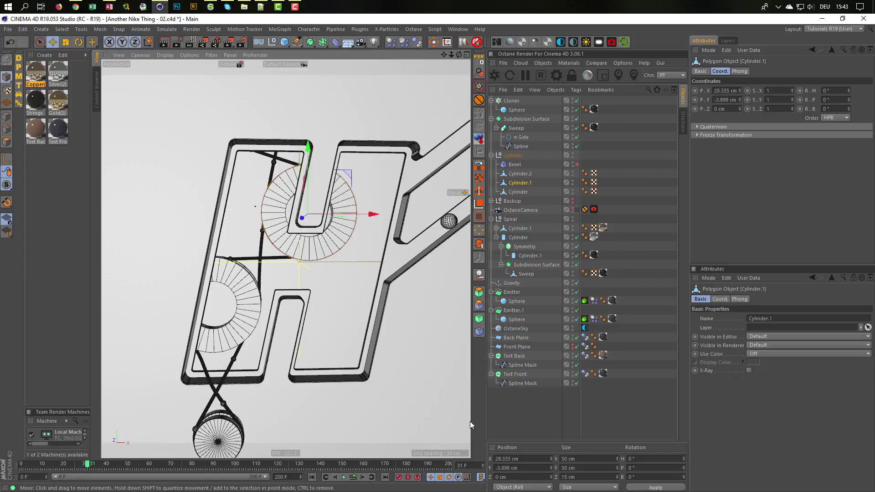
{"action": "left_click_drag", "start_coordinate": [584, 460], "coordinate": [521, 459]}
{"action": "type", "text": "48"}
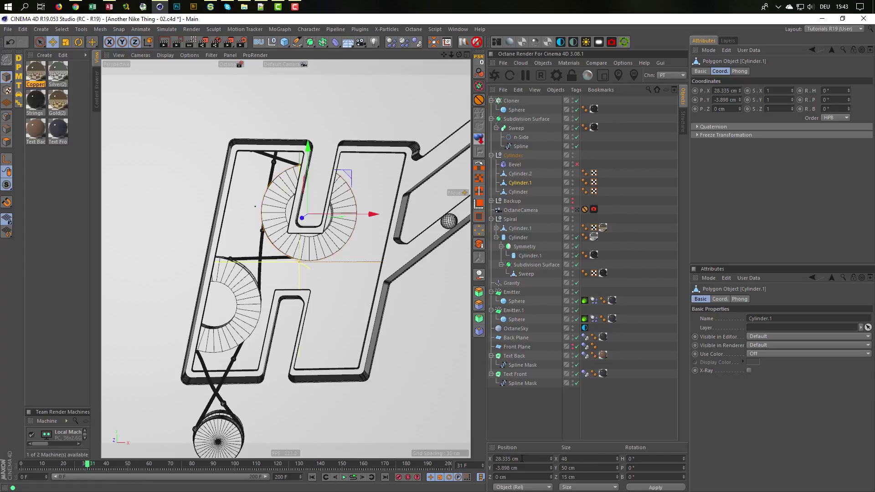
{"action": "key", "text": "Tab"}
{"action": "type", "text": "4"}
{"action": "key", "text": "Return"}
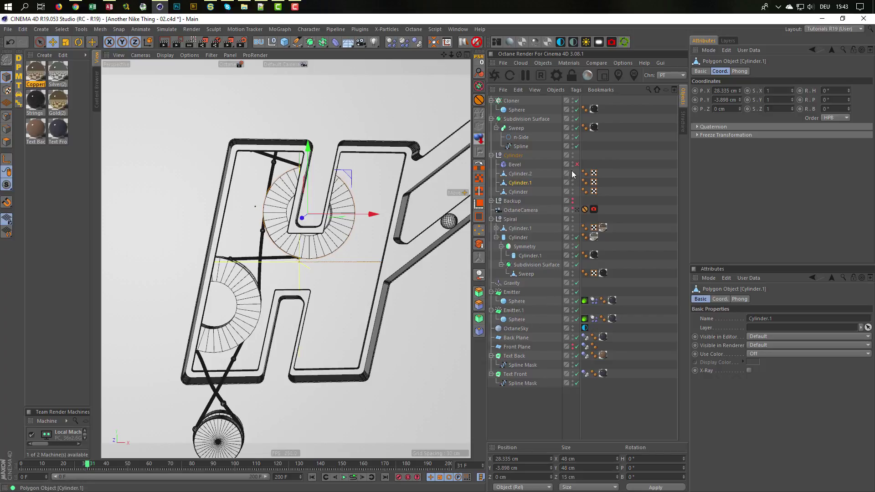
- Look through the OctaneCamera and try an X and Y size of 47 cm on Cylinder.1
{"action": "left_click", "coordinate": [576, 208]}
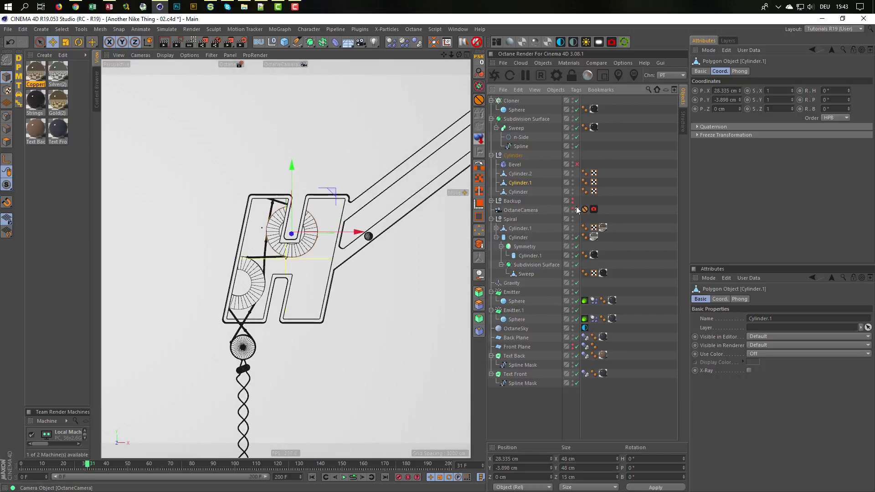
{"action": "left_click_drag", "start_coordinate": [580, 461], "coordinate": [542, 460]}
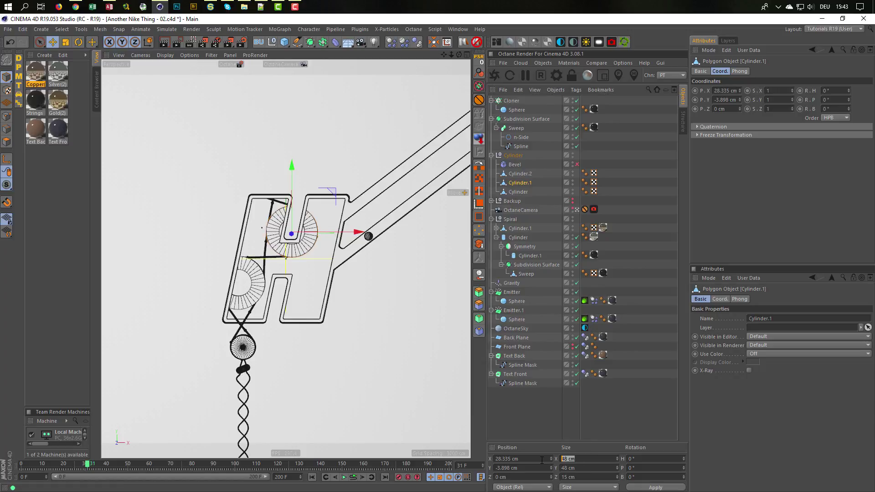
{"action": "type", "text": "47"}
{"action": "key", "text": "Tab"}
{"action": "type", "text": "47"}
{"action": "key", "text": "Return"}
- Try an X and Y size of 46 cm on Cylinder.1
{"action": "left_click", "coordinate": [579, 457]}
{"action": "type", "text": "46"}
{"action": "key", "text": "Tab"}
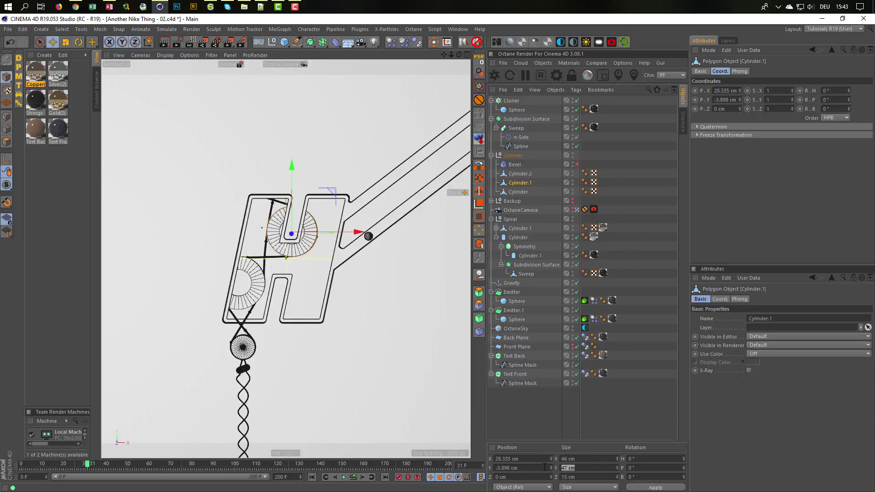
{"action": "type", "text": "46"}
{"action": "key", "text": "Return"}
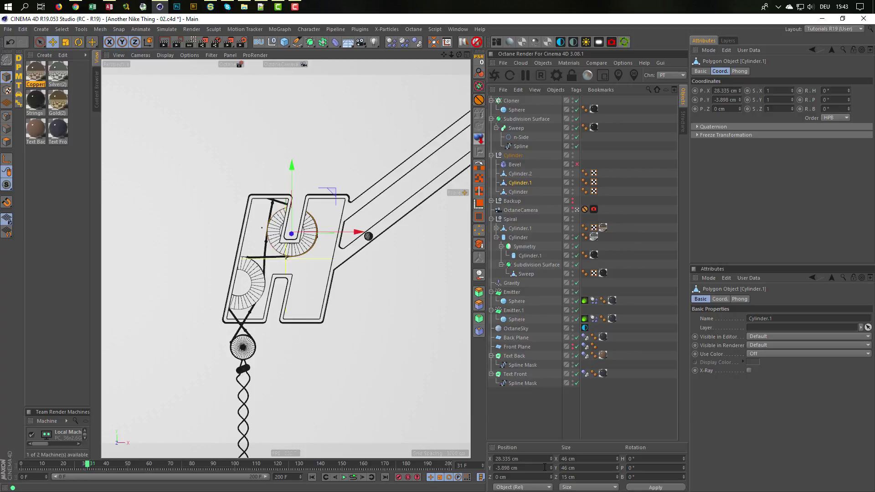
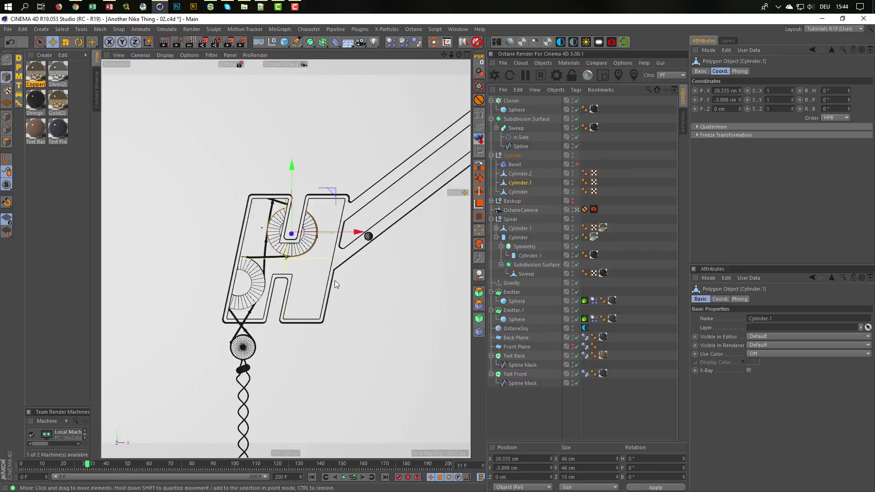
- Set Cylinder.1's X and Y size to 47 cm
{"action": "double_click", "coordinate": [566, 459]}
{"action": "type", "text": "47"}
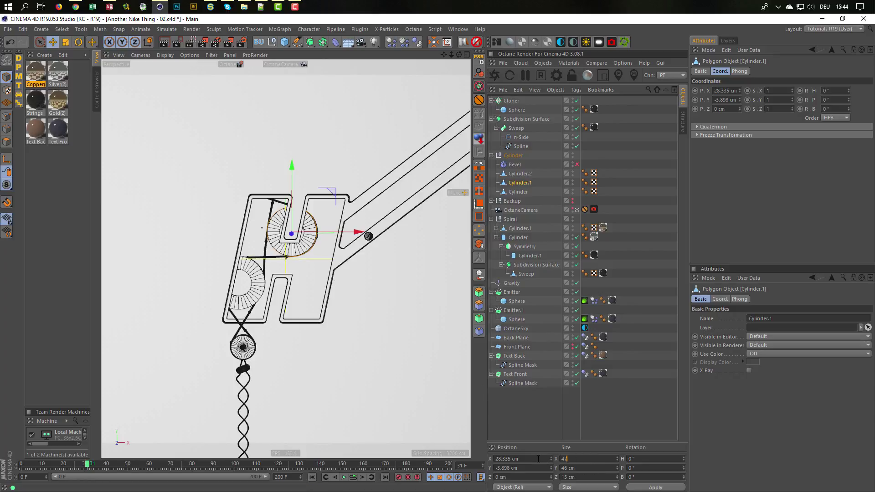
{"action": "key", "text": "Tab"}
{"action": "type", "text": "47"}
{"action": "key", "text": "Return"}
- Set Cylinder.2's X and Y size to 47 cm and save the scene
{"action": "left_click", "coordinate": [522, 175]}
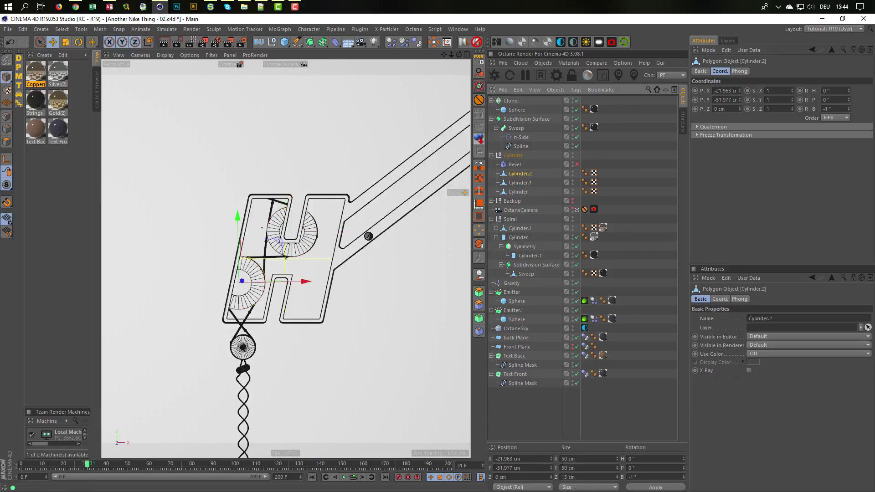
{"action": "double_click", "coordinate": [592, 459]}
{"action": "type", "text": "47"}
{"action": "key", "text": "Tab"}
{"action": "type", "text": "47"}
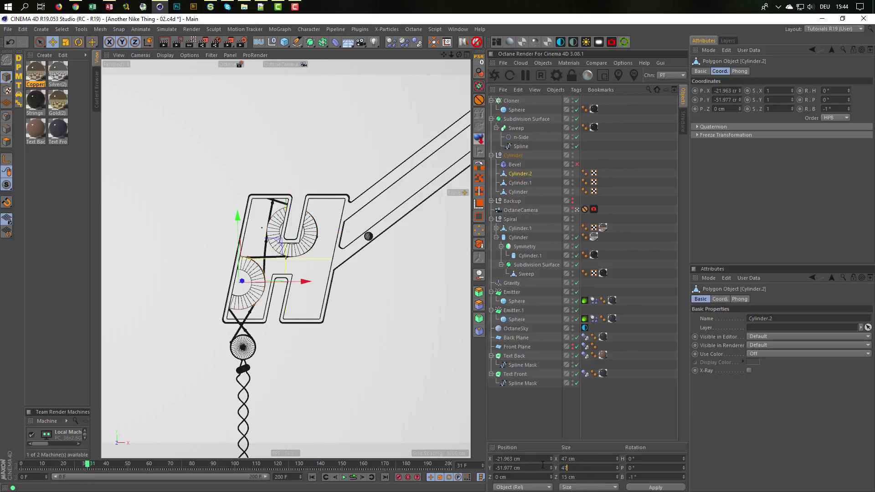
{"action": "key", "text": "Return"}
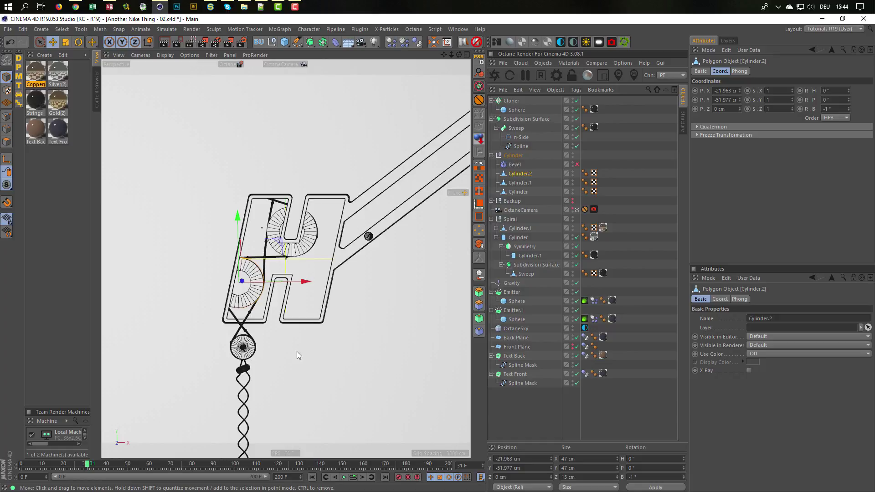
{"action": "key", "text": "ctrl+s"}
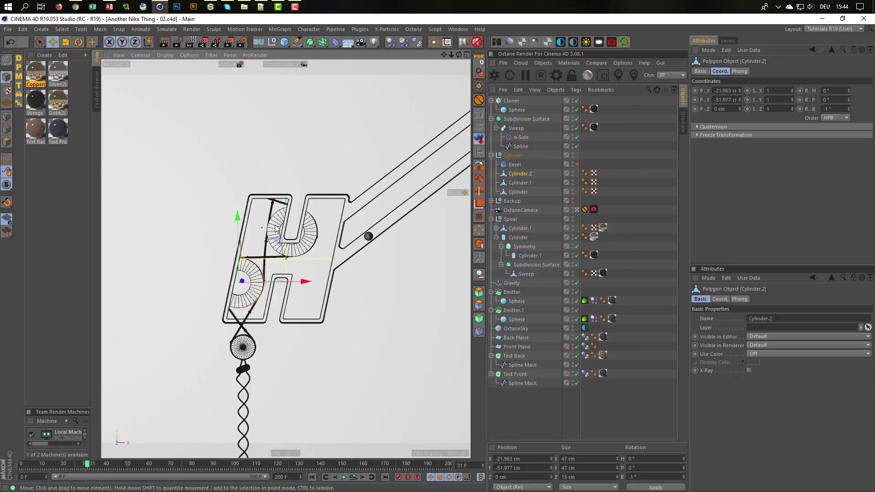
- Leave the OctaneCamera view and enable the Bevel deformer in the Cylinder group
{"action": "left_click", "coordinate": [273, 258]}
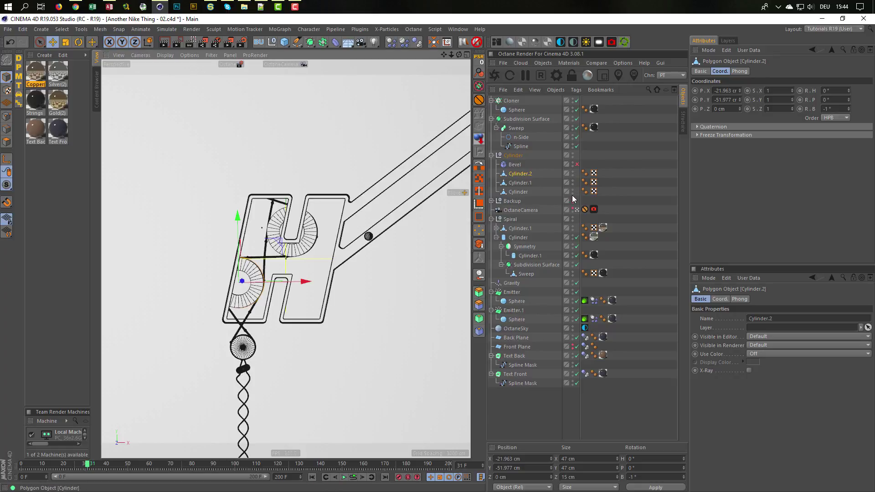
{"action": "left_click", "coordinate": [576, 210]}
{"action": "scroll", "coordinate": [226, 319], "scroll_direction": "up", "scroll_amount": 5}
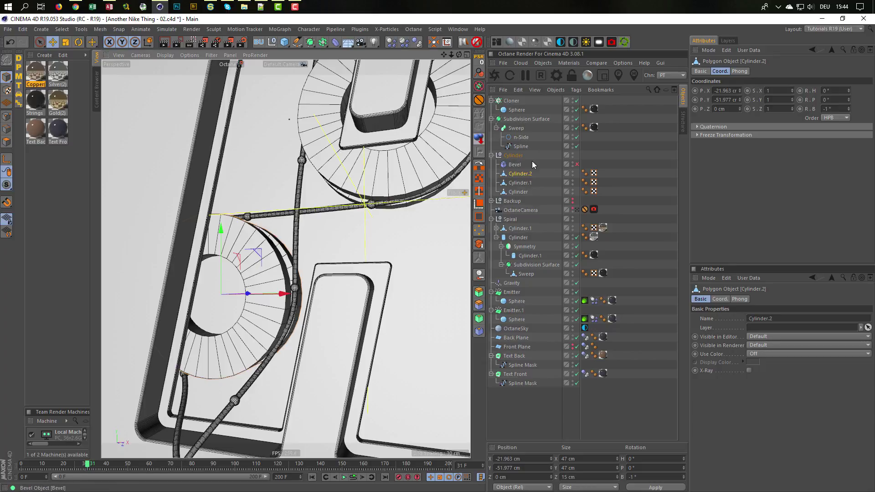
{"action": "left_click", "coordinate": [577, 165]}
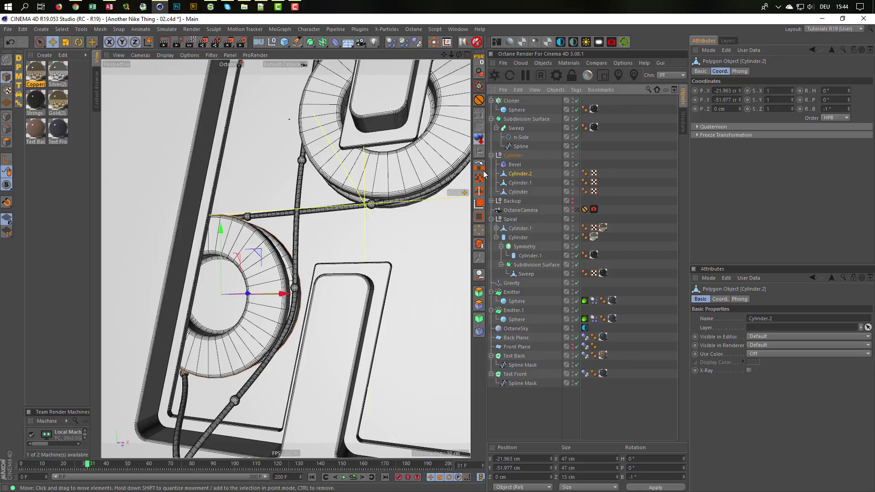
- Set the Bevel deformer's offset to 0.5 cm and inspect the cylinders' edges up close
{"action": "left_click", "coordinate": [514, 164]}
{"action": "left_click", "coordinate": [754, 72]}
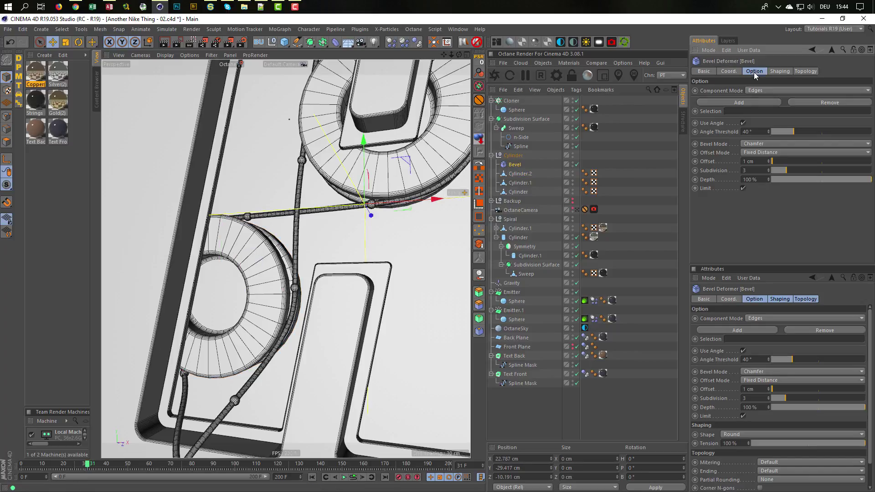
{"action": "left_click_drag", "start_coordinate": [748, 166], "coordinate": [686, 189]}
{"action": "type", "text": ".5"}
{"action": "key", "text": "Return"}
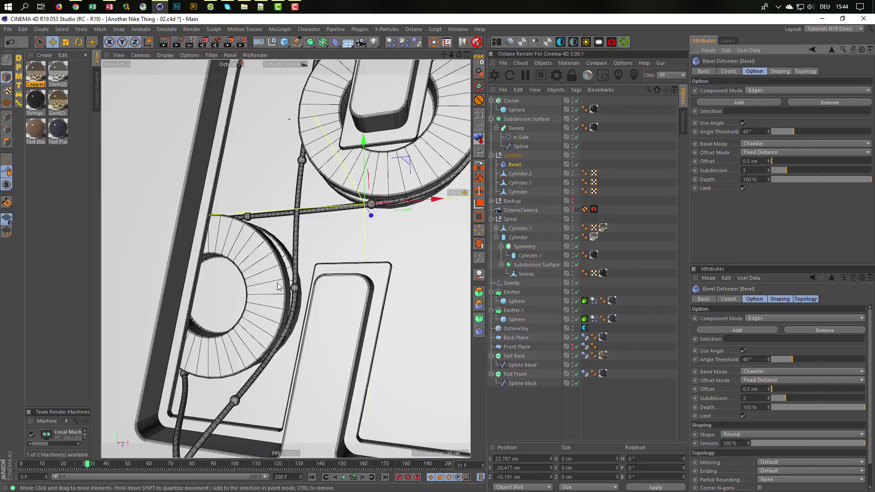
{"action": "left_click_drag", "start_coordinate": [276, 282], "coordinate": [240, 271], "text": "alt"}
{"action": "right_click_drag", "start_coordinate": [251, 258], "coordinate": [297, 256], "text": "alt"}
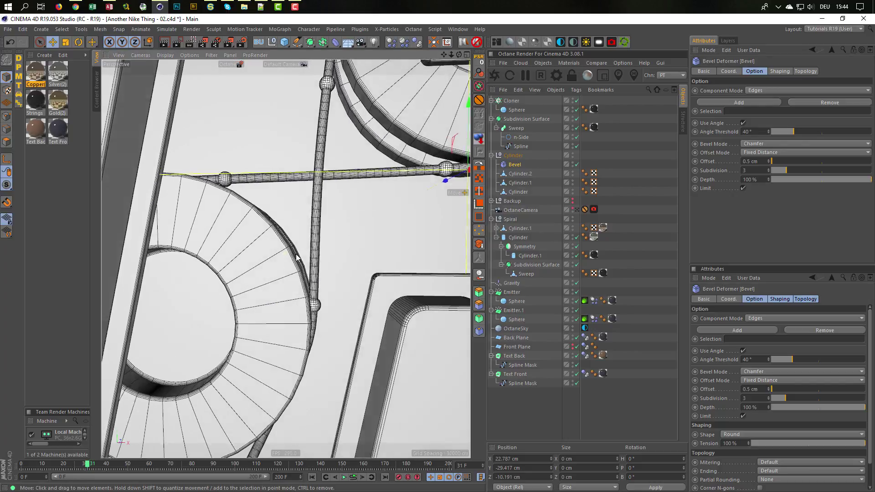
{"action": "left_click_drag", "start_coordinate": [298, 255], "coordinate": [305, 254], "text": "alt"}
{"action": "right_click_drag", "start_coordinate": [293, 260], "coordinate": [249, 286], "text": "alt"}
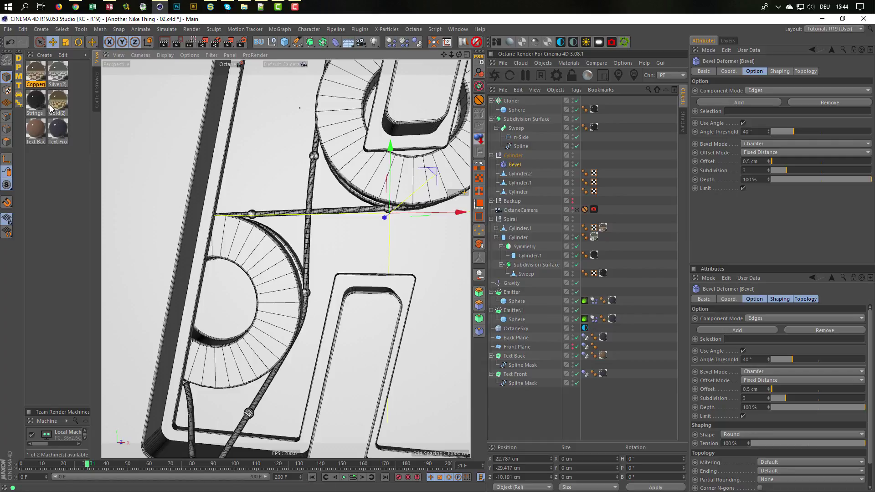
{"action": "left_click_drag", "start_coordinate": [261, 273], "coordinate": [239, 280], "text": "alt"}
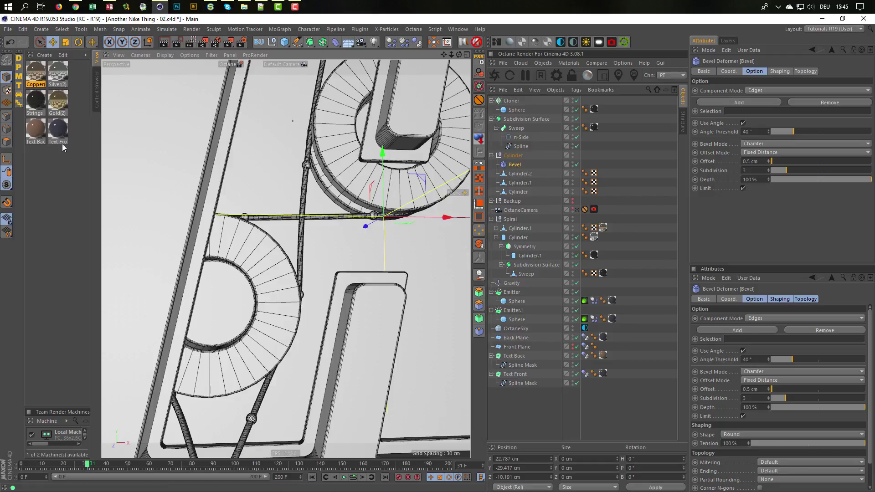
- Switch to polygon editing mode and check the cylinders' look in the Nike.gif reference in the Picture Viewer
{"action": "left_click", "coordinate": [6, 145]}
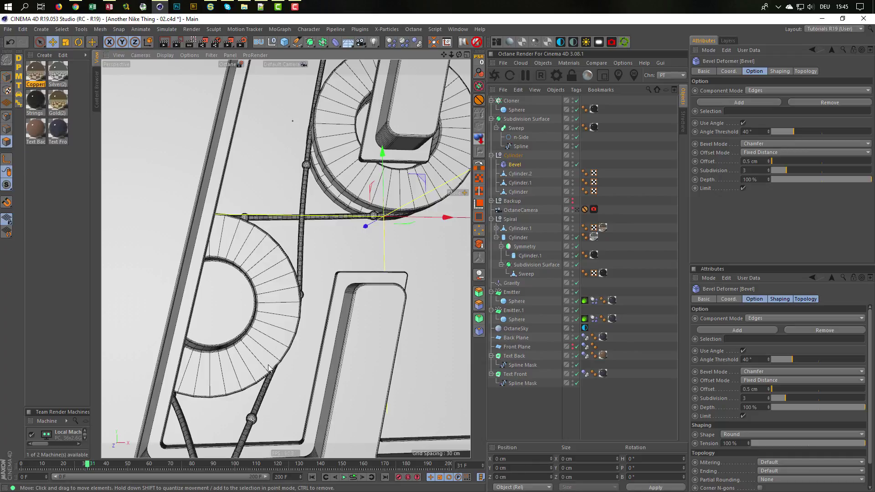
{"action": "key", "text": "shift+F6"}
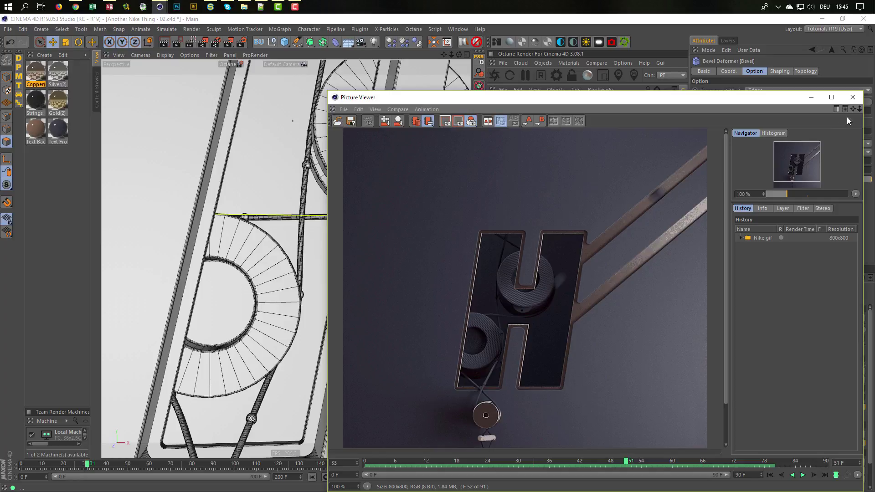
{"action": "left_click", "coordinate": [852, 97]}
- Duplicate the Text Front material and rename the copy Cylinder
{"action": "left_click", "coordinate": [59, 129]}
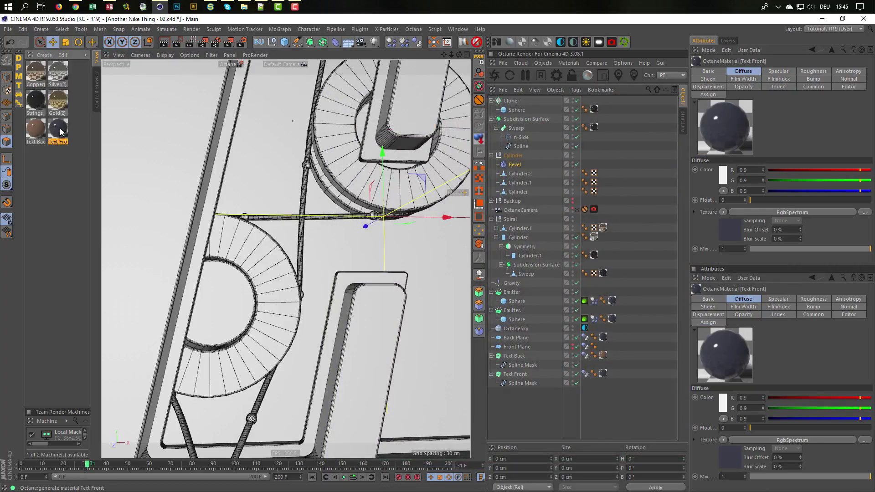
{"action": "left_click_drag", "start_coordinate": [59, 131], "coordinate": [32, 178], "text": "ctrl"}
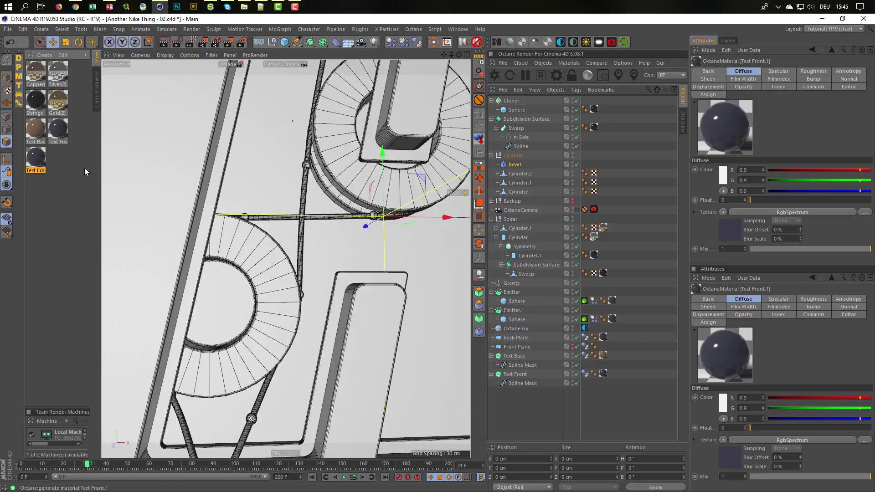
{"action": "double_click", "coordinate": [35, 157]}
{"action": "type", "text": "Cylinder"}
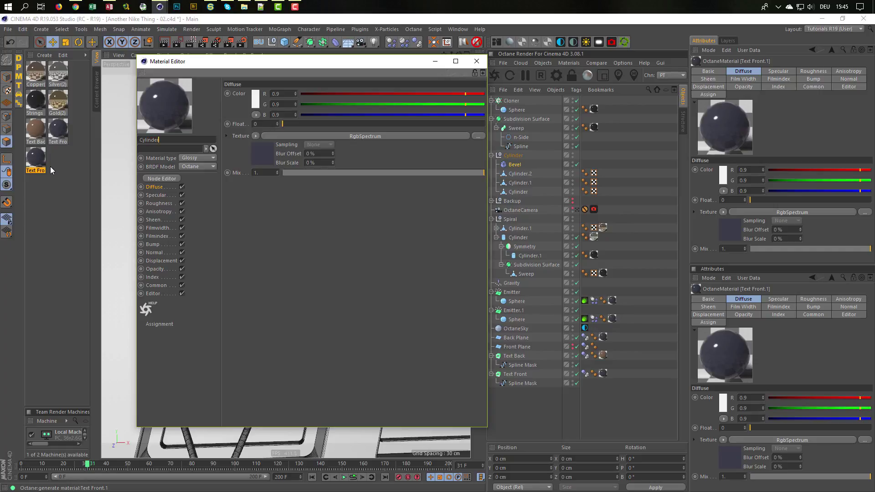
{"action": "key", "text": "Return"}
{"action": "left_click", "coordinate": [476, 61]}
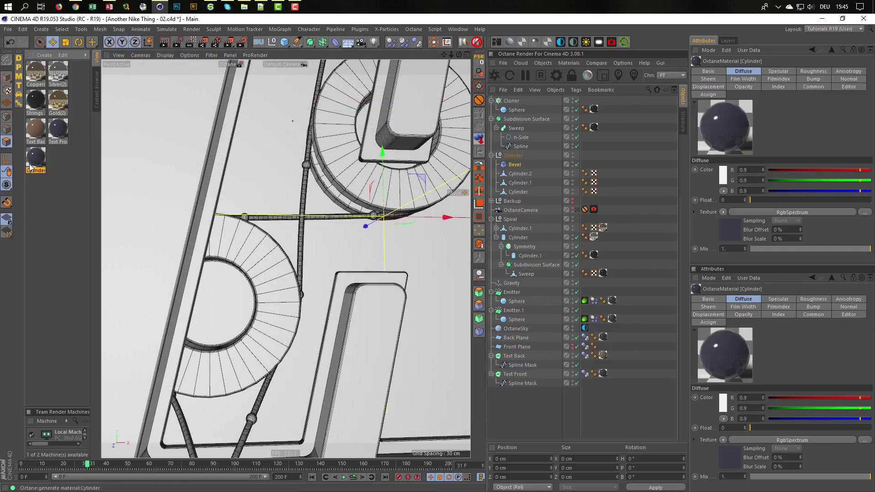
- Apply the Cylinder material to Cylinder.2, Cylinder.1 and Cylinder in the Cylinder group
{"action": "left_click_drag", "start_coordinate": [41, 162], "coordinate": [536, 176]}
{"action": "left_click_drag", "start_coordinate": [603, 174], "coordinate": [601, 182], "text": "ctrl"}
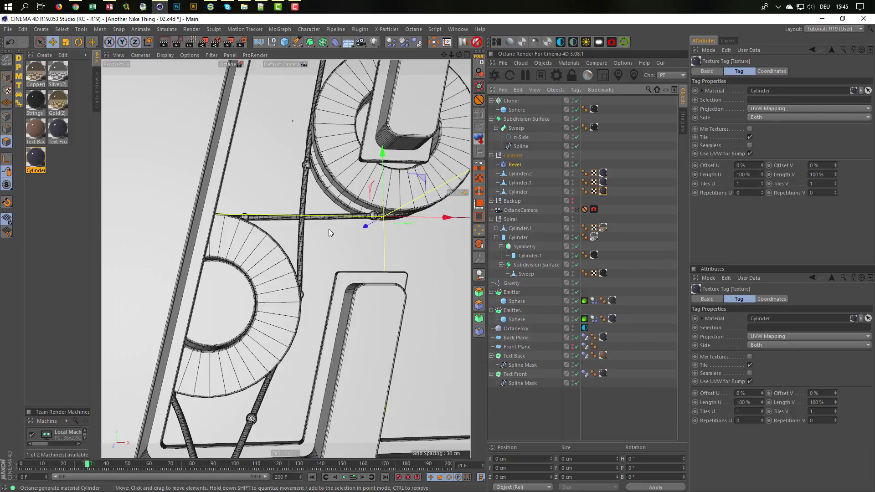
- Look through the OctaneCamera and check the textured cylinders in a short Octane live render
{"action": "scroll", "coordinate": [319, 233], "scroll_direction": "down", "scroll_amount": 5}
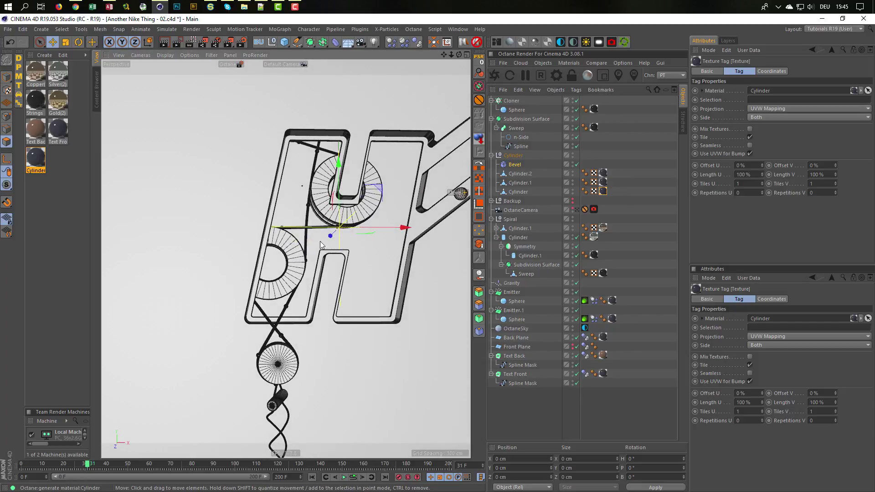
{"action": "left_click", "coordinate": [577, 209]}
{"action": "left_click", "coordinate": [494, 76]}
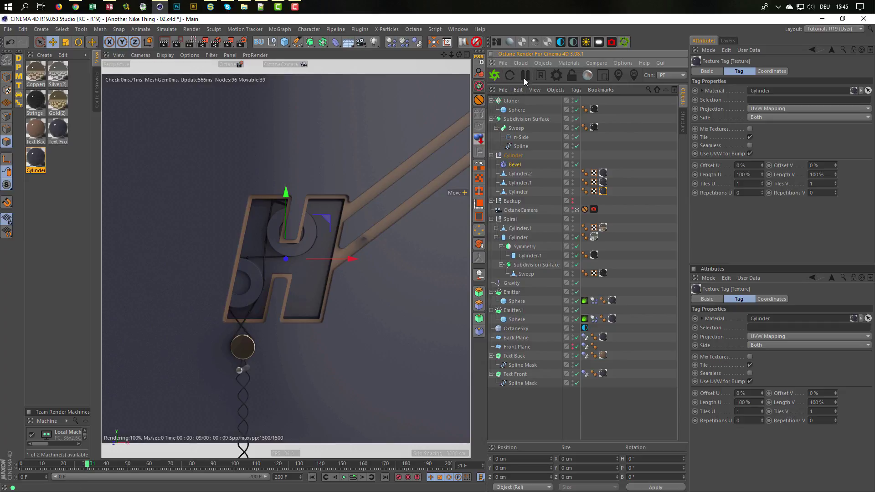
{"action": "left_click", "coordinate": [541, 75]}
{"action": "left_click", "coordinate": [529, 415]}
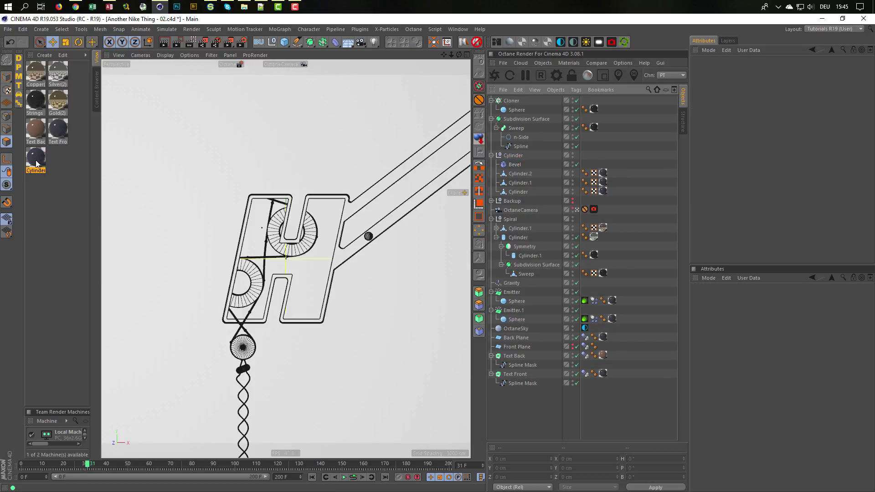
- Duplicate the Cylinder material and rename the copy Cylinder Noise
{"action": "left_click", "coordinate": [36, 160]}
{"action": "double_click", "coordinate": [60, 160]}
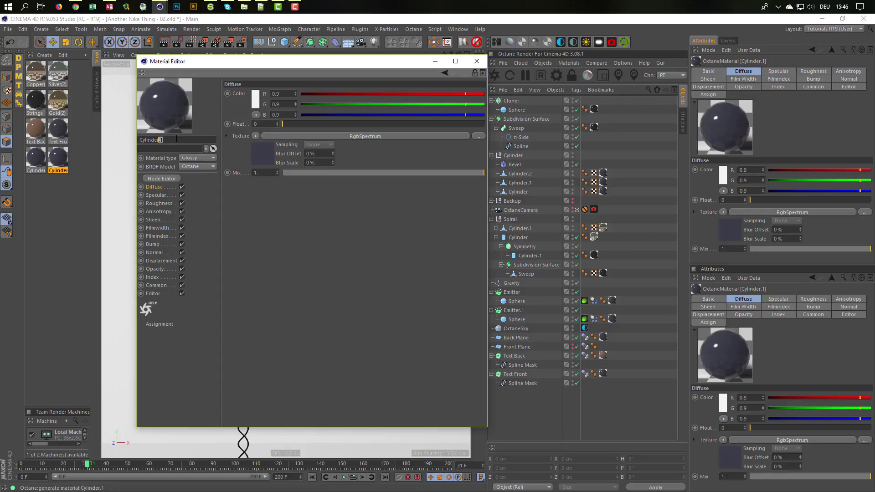
{"action": "type", "text": "Noise"}
{"action": "key", "text": "Return"}
{"action": "left_click", "coordinate": [477, 61]}
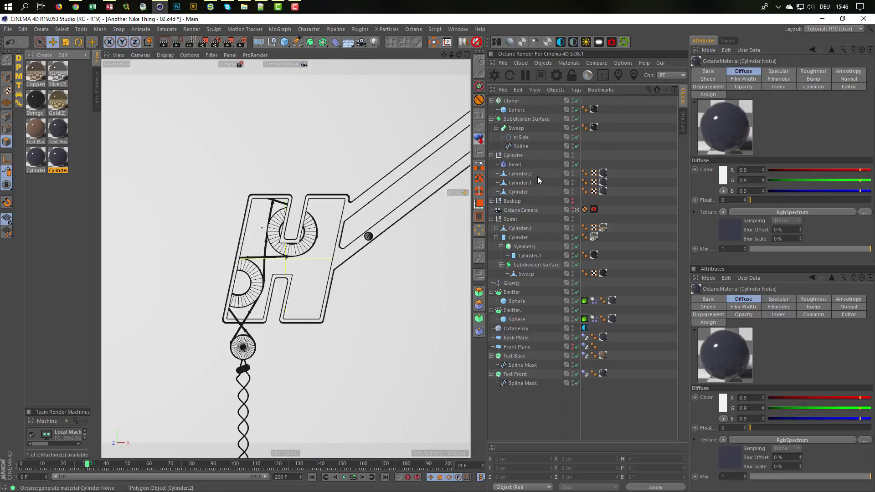
- Solo Cylinder.2, Cylinder.1 and Cylinder in the viewport and leave the OctaneCamera view for a closer look at their front faces
{"action": "left_click", "coordinate": [522, 176]}
{"action": "left_click", "coordinate": [518, 192], "text": "shift"}
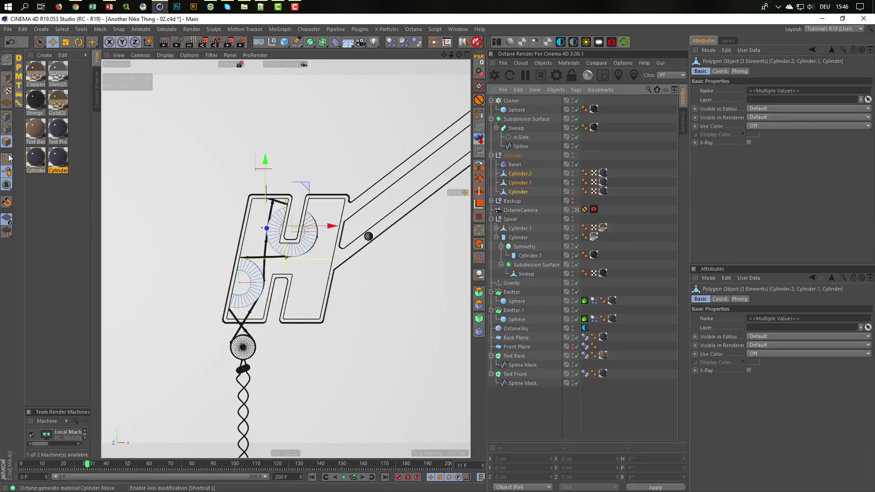
{"action": "left_click_drag", "start_coordinate": [8, 183], "coordinate": [46, 212]}
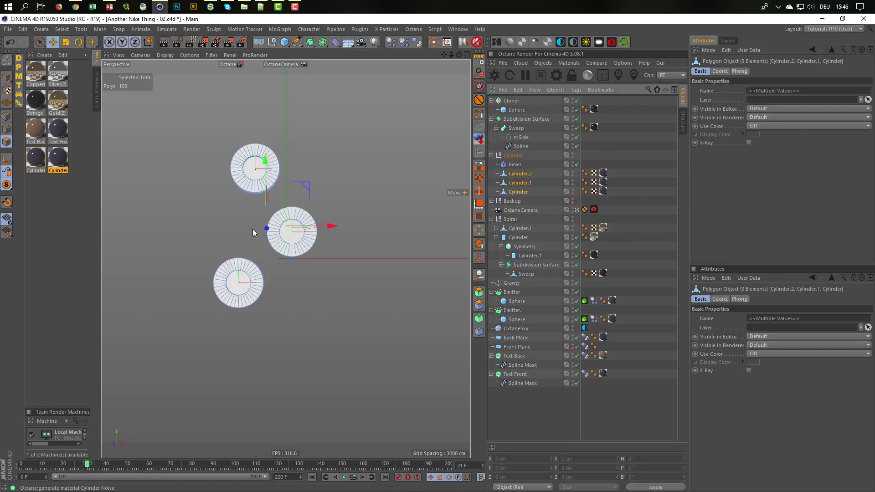
{"action": "left_click", "coordinate": [577, 210]}
{"action": "right_click_drag", "start_coordinate": [286, 232], "coordinate": [310, 235], "text": "alt"}
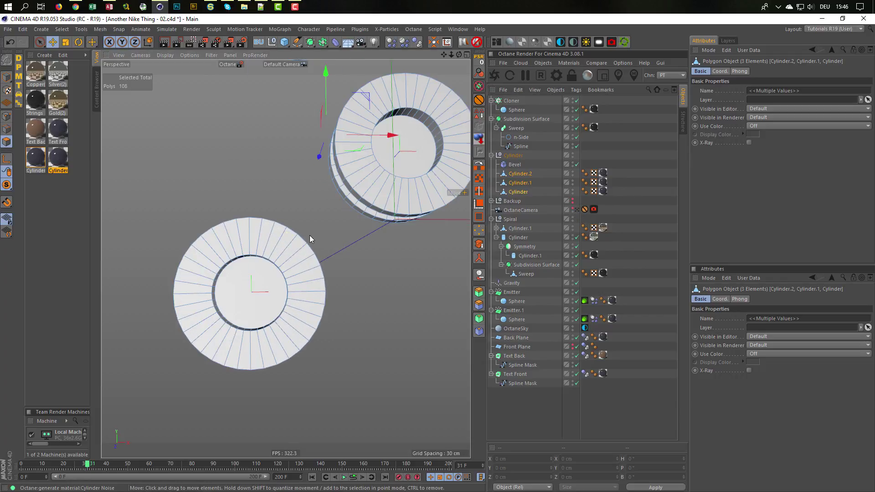
- Loop-select the front ring polygons of the lower two cylinders and store them as polygon selections
{"action": "key", "text": "u"}
{"action": "key", "text": "l"}
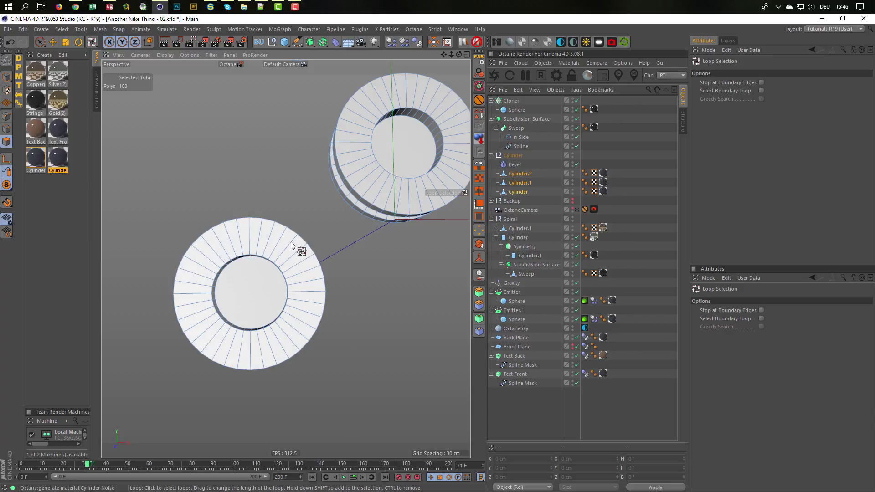
{"action": "left_click", "coordinate": [295, 245]}
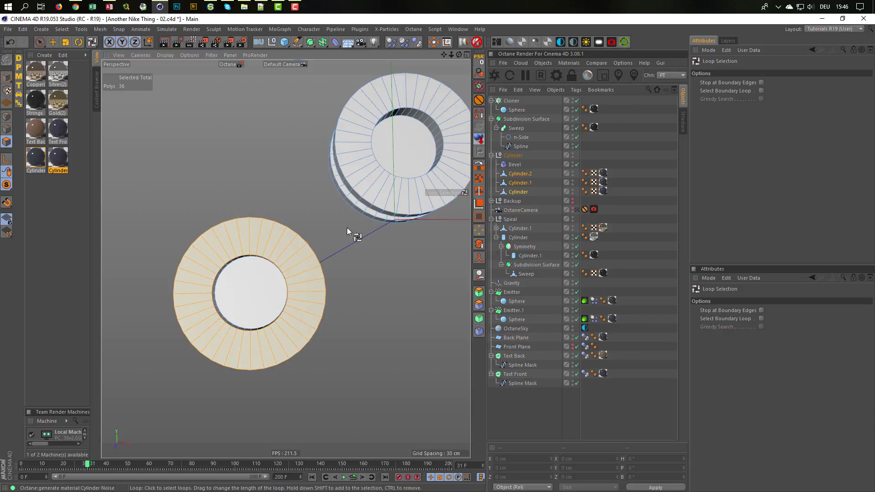
{"action": "left_click", "coordinate": [389, 188], "text": "shift"}
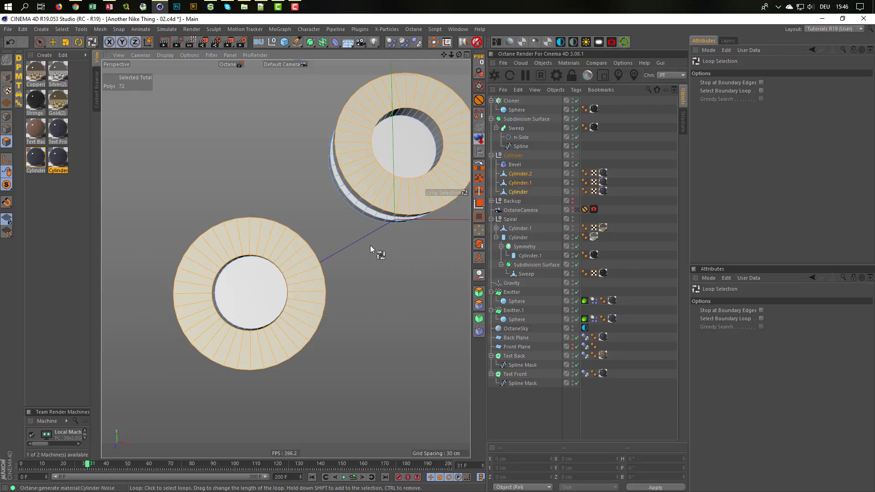
{"action": "left_click", "coordinate": [478, 113]}
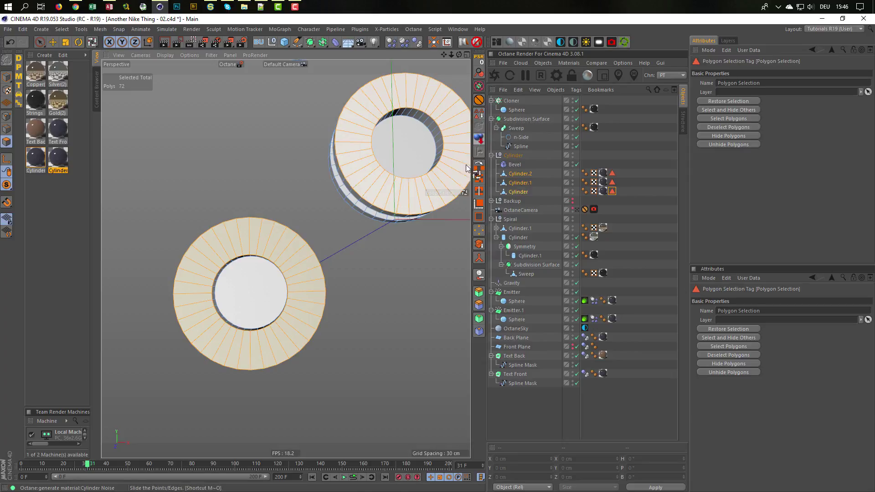
- Delete the Polygon Selection tag from the topmost cylinder and check the selections stored on Cylinder.1 and Cylinder.2
{"action": "scroll", "coordinate": [410, 201], "scroll_direction": "down", "scroll_amount": 4}
{"action": "middle_click_drag", "start_coordinate": [381, 222], "coordinate": [351, 280], "text": "alt"}
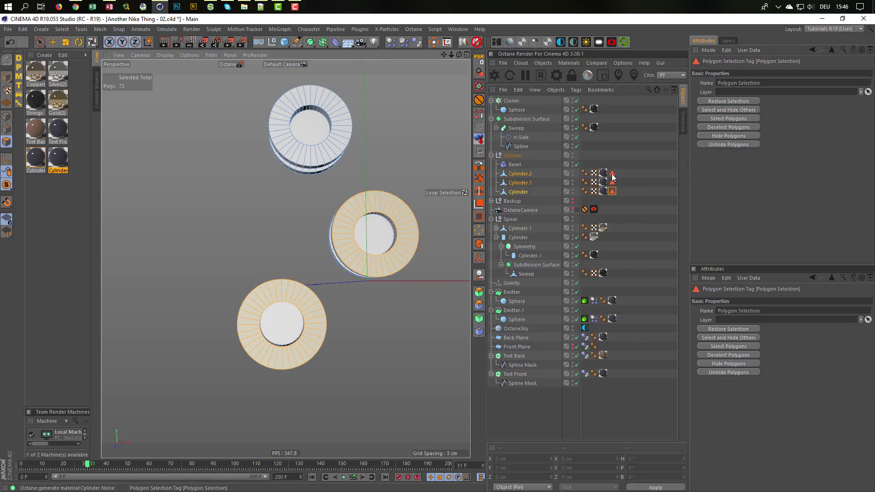
{"action": "left_click", "coordinate": [612, 195]}
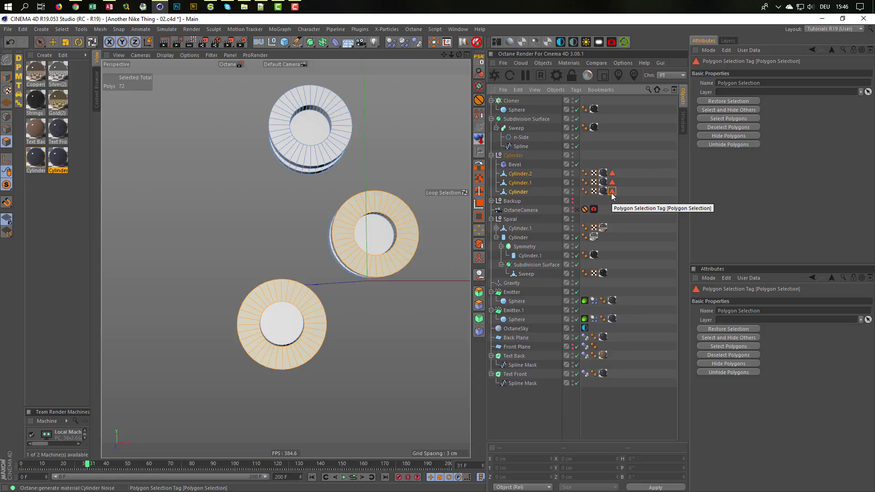
{"action": "key", "text": "Delete"}
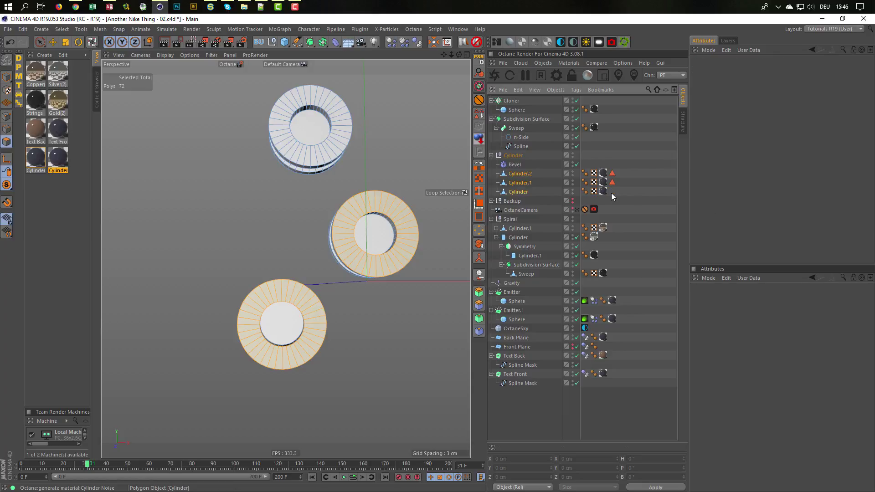
{"action": "left_click", "coordinate": [611, 182]}
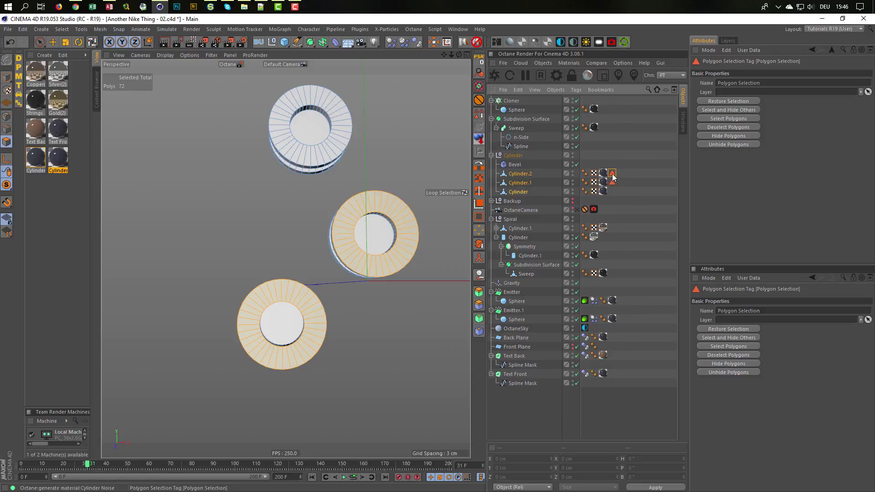
{"action": "double_click", "coordinate": [614, 184]}
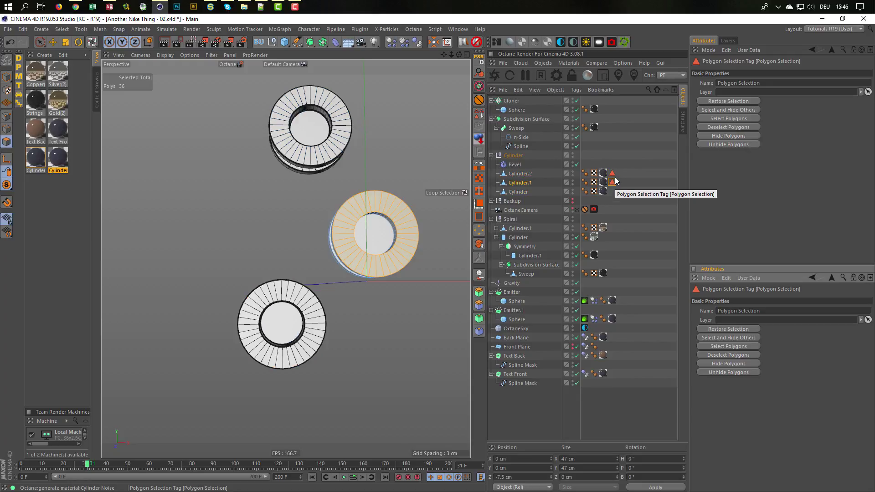
{"action": "left_click", "coordinate": [612, 173]}
{"action": "double_click", "coordinate": [611, 174]}
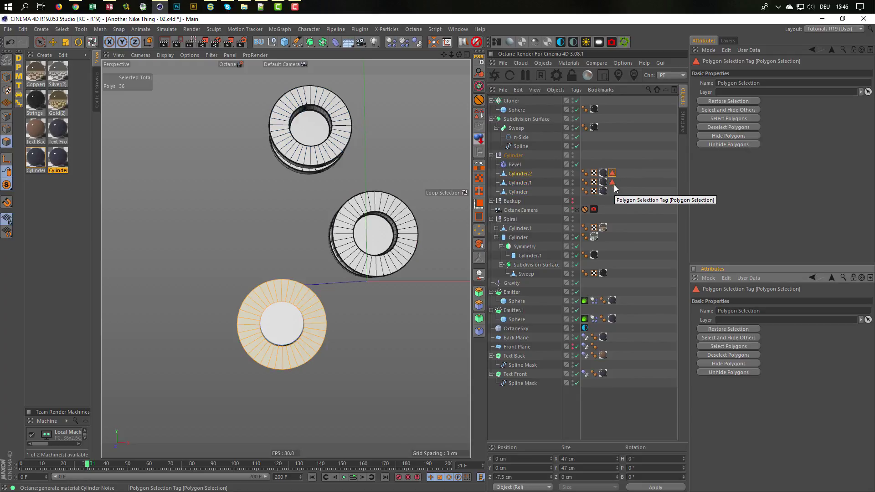
- Save the scene and open the Cylinder Noise material in the Octane Node Editor, resized to leave the viewport visible
{"action": "left_click", "coordinate": [59, 160]}
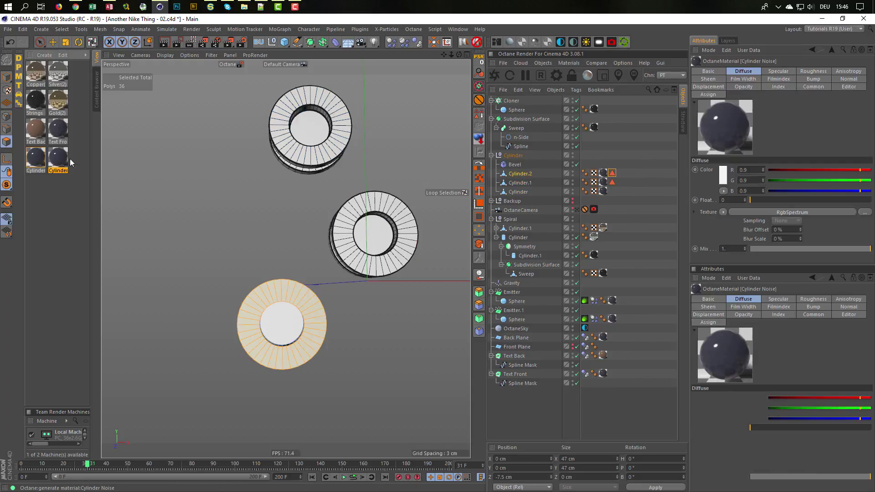
{"action": "key", "text": "ctrl+s"}
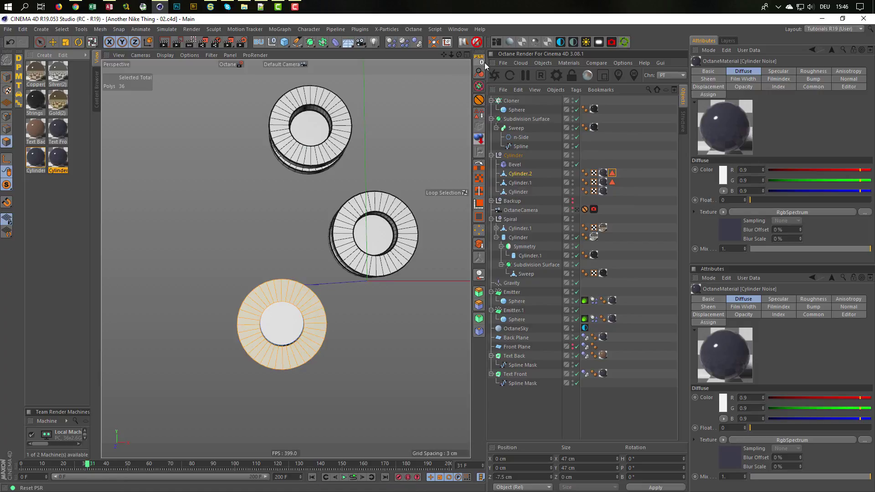
{"action": "left_click", "coordinate": [497, 42]}
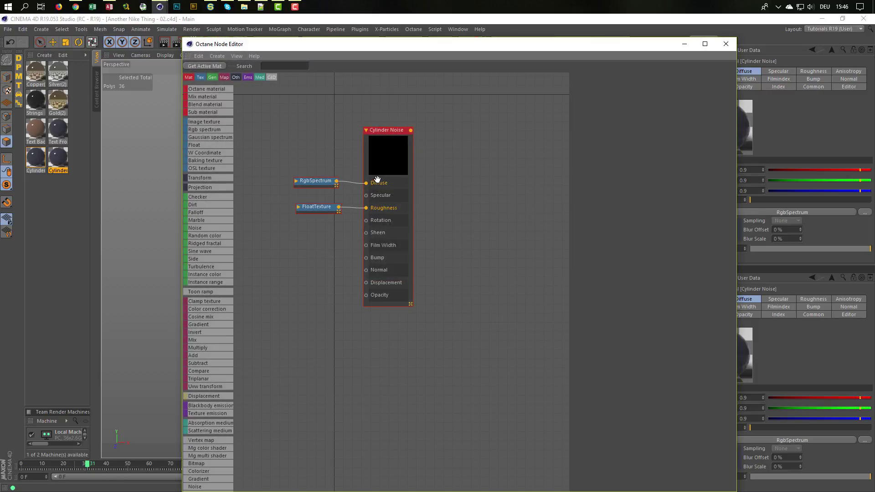
{"action": "middle_click_drag", "start_coordinate": [377, 180], "coordinate": [399, 209]}
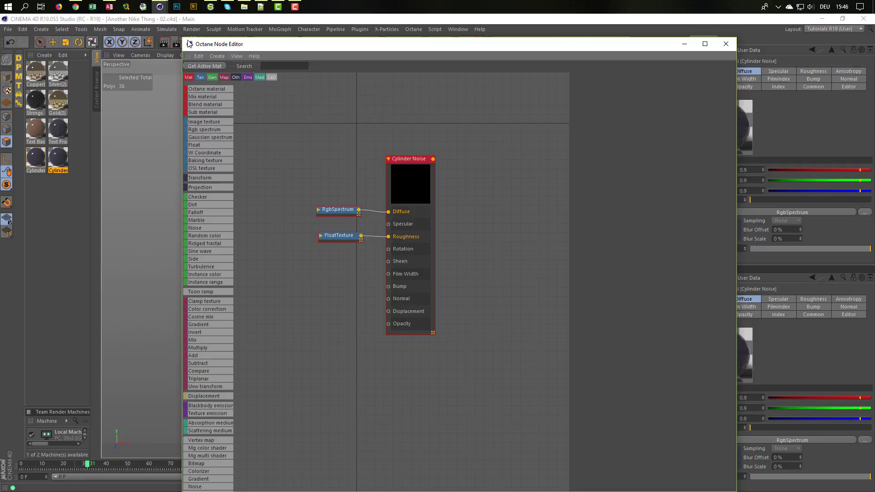
{"action": "left_click_drag", "start_coordinate": [184, 42], "coordinate": [342, 148]}
{"action": "left_click_drag", "start_coordinate": [447, 147], "coordinate": [533, 125]}
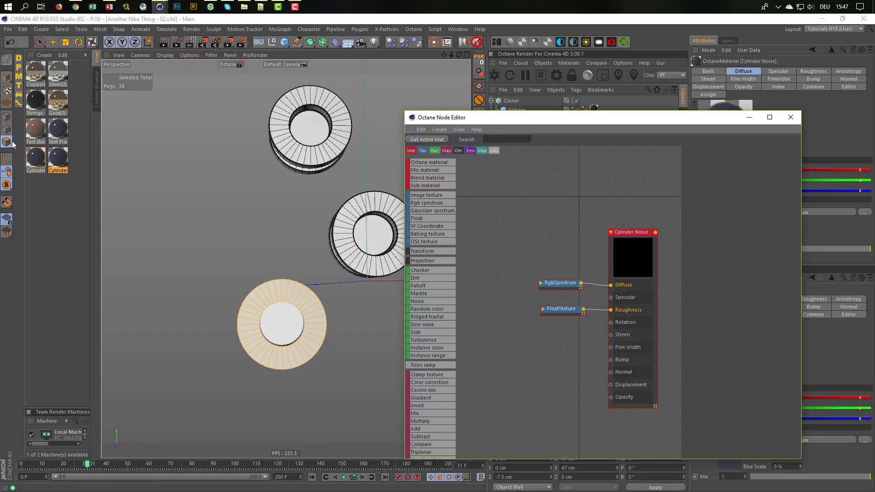
- Turn off the solo view to bring back all objects and start the Octane live render
{"action": "left_click", "coordinate": [9, 185]}
{"action": "left_click", "coordinate": [42, 201]}
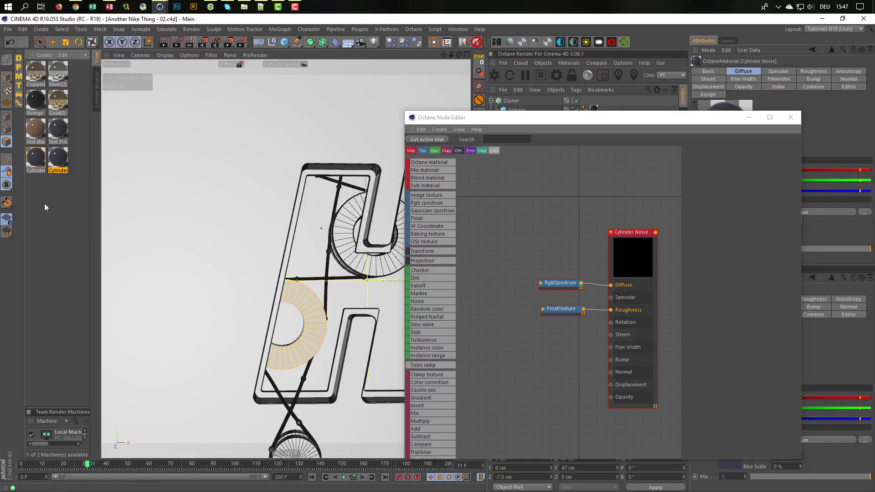
{"action": "left_click", "coordinate": [494, 75]}
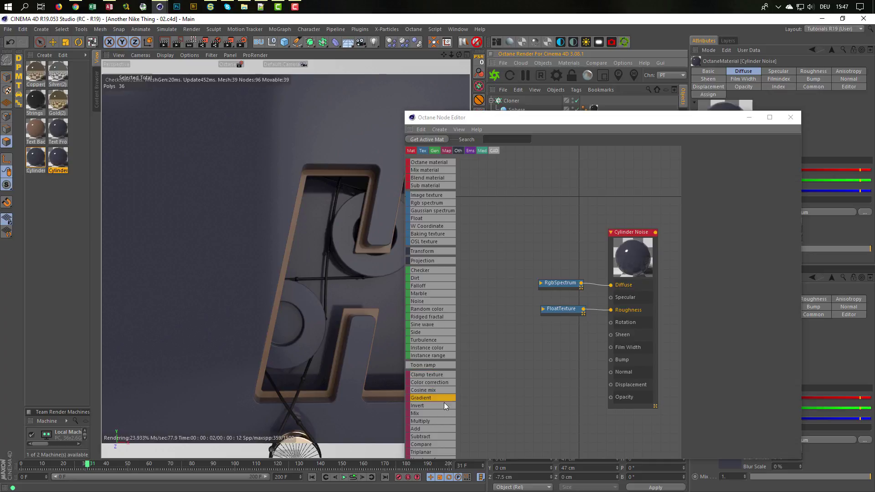
- Load the Checkerboard surface shader into the Bump channel of Cylinder Noise and place its node beside the material's Bump input
{"action": "scroll", "coordinate": [441, 408], "scroll_direction": "down", "scroll_amount": 5}
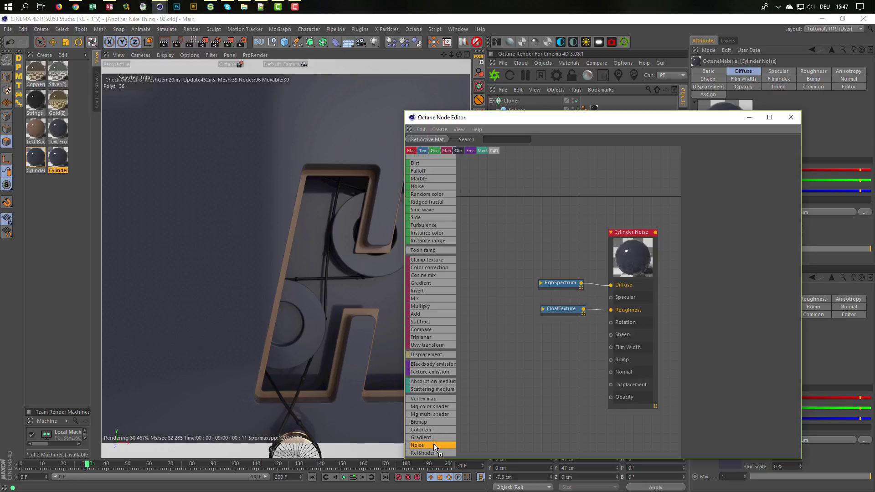
{"action": "left_click_drag", "start_coordinate": [434, 444], "coordinate": [503, 379]}
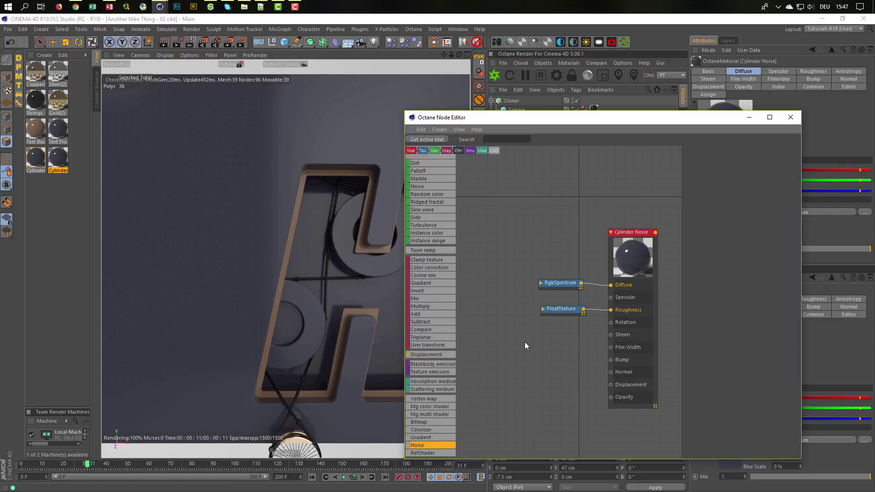
{"action": "left_click", "coordinate": [623, 240]}
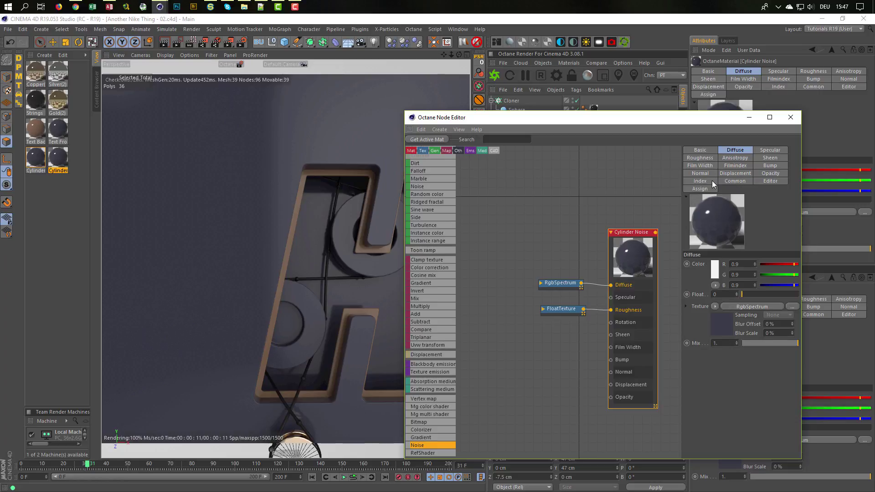
{"action": "left_click", "coordinate": [770, 166]}
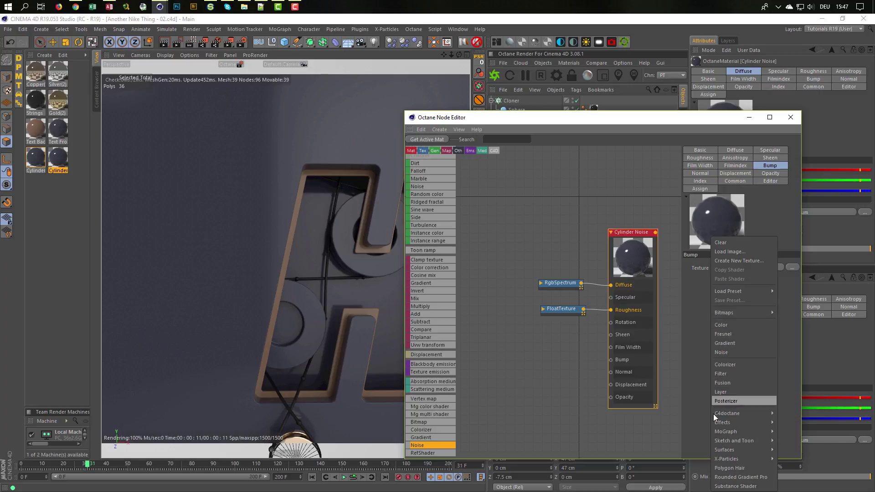
{"action": "mouse_move", "coordinate": [717, 422]}
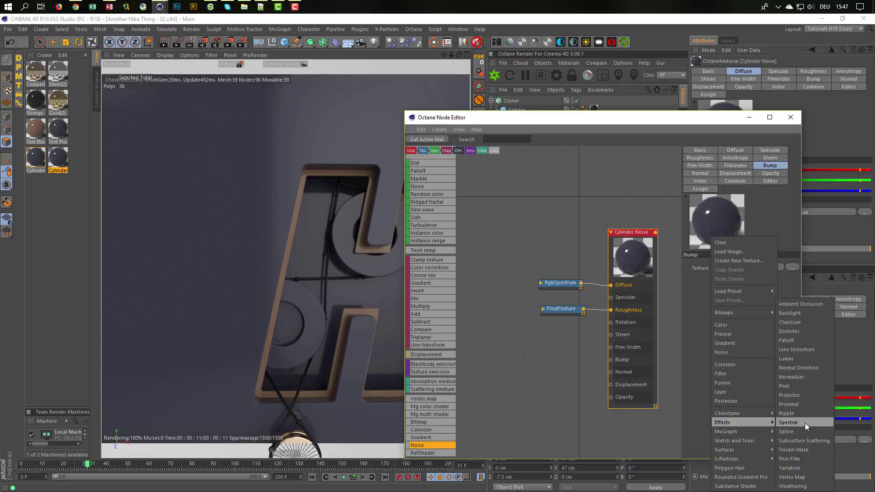
{"action": "mouse_move", "coordinate": [745, 447]}
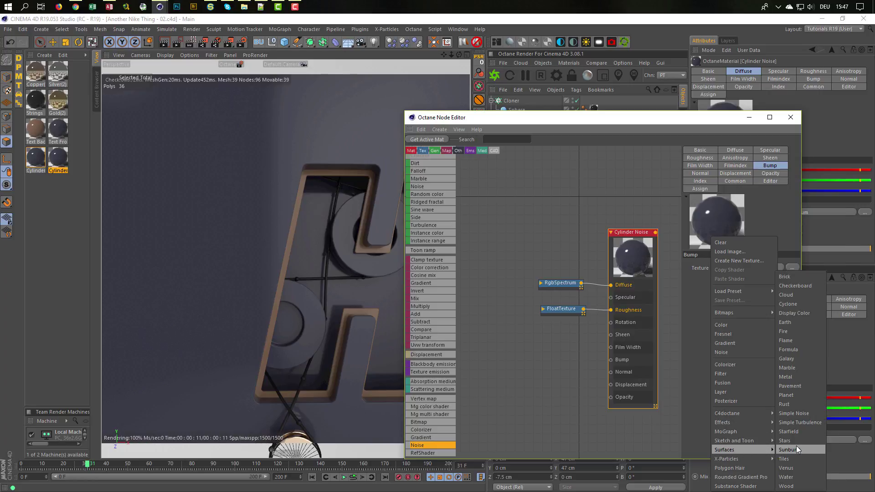
{"action": "left_click", "coordinate": [809, 285]}
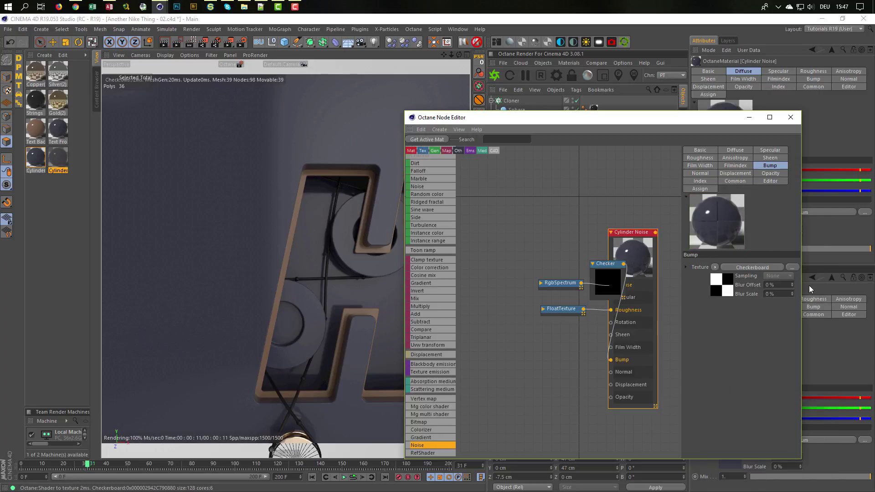
{"action": "left_click_drag", "start_coordinate": [600, 263], "coordinate": [542, 361]}
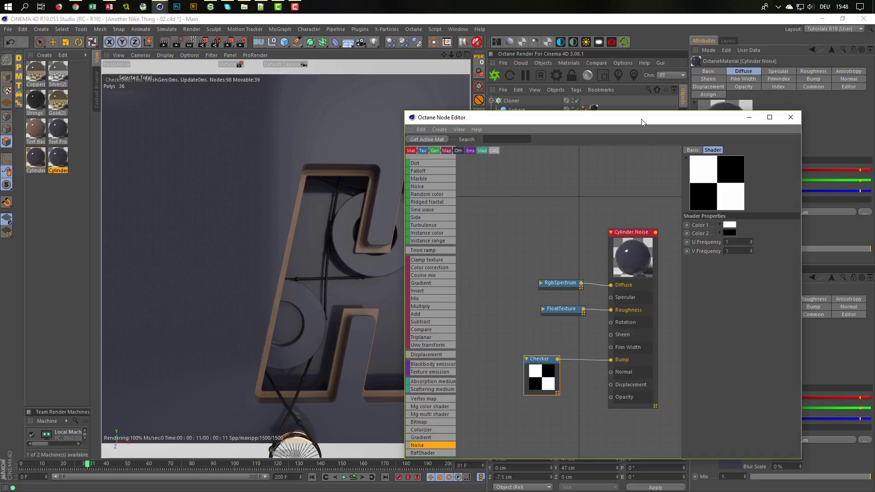
- Move the Octane Node Editor clear of the object list and apply the Cylinder Noise material to Cylinder.2
{"action": "left_click_drag", "start_coordinate": [641, 119], "coordinate": [554, 306]}
{"action": "left_click", "coordinate": [59, 164]}
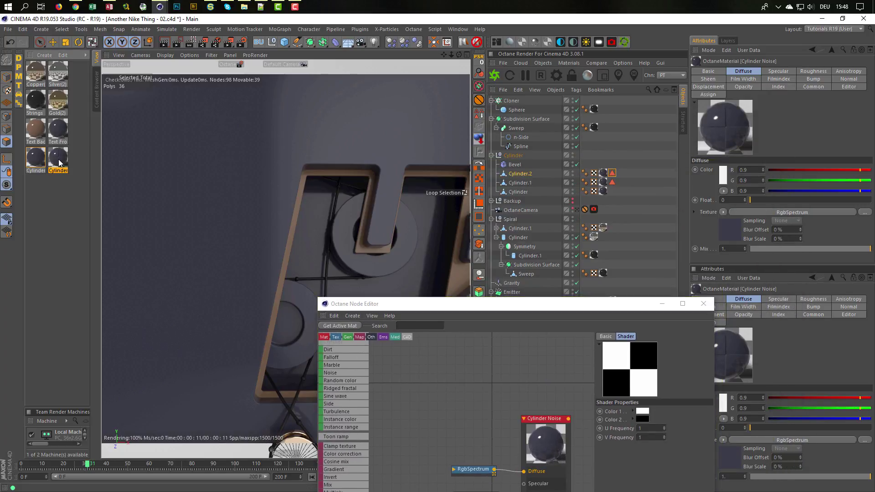
{"action": "left_click_drag", "start_coordinate": [59, 163], "coordinate": [531, 176]}
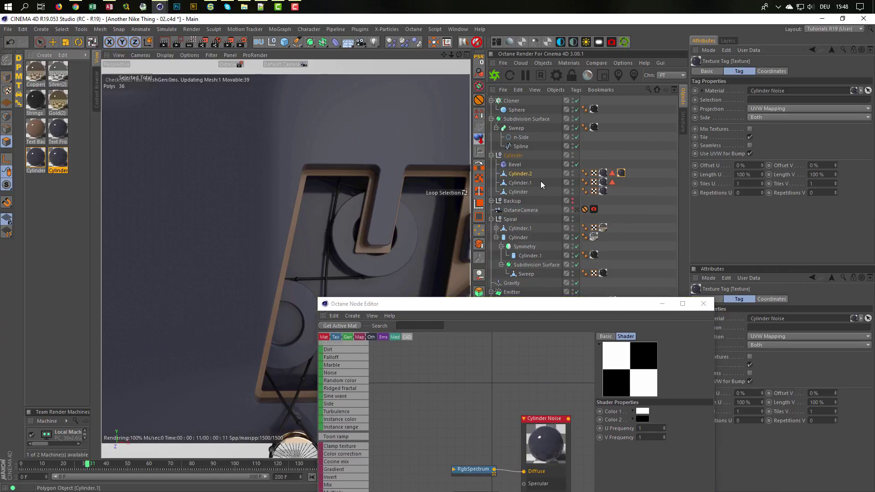
- Limit the Cylinder Noise texture on Cylinder.2 to its stored polygon selection and restart the Octane live render
{"action": "left_click_drag", "start_coordinate": [612, 174], "coordinate": [765, 104]}
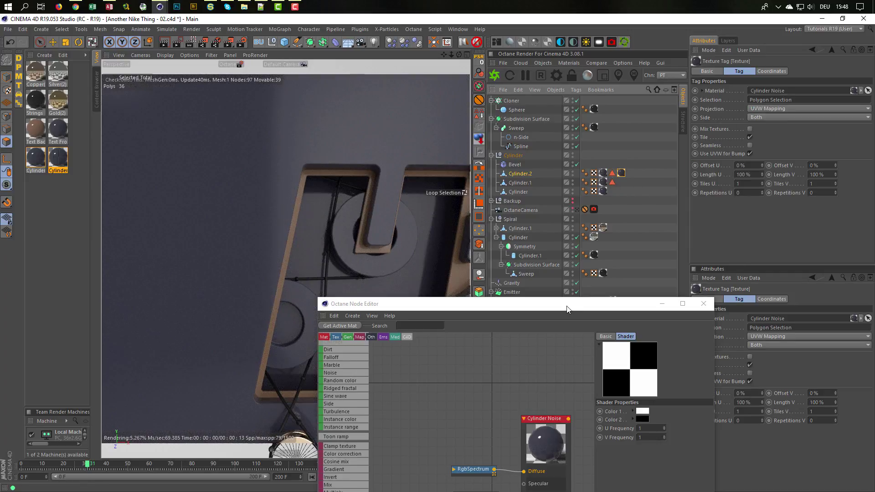
{"action": "left_click_drag", "start_coordinate": [574, 300], "coordinate": [710, 117]}
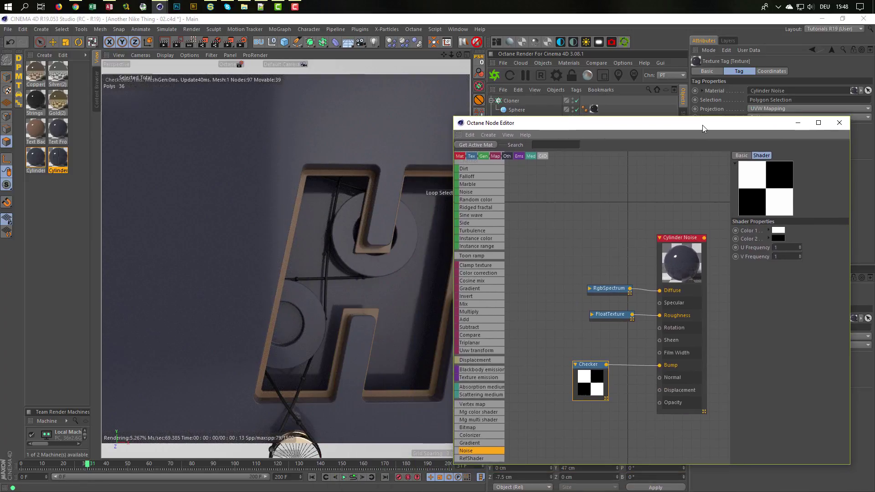
{"action": "left_click", "coordinate": [494, 75]}
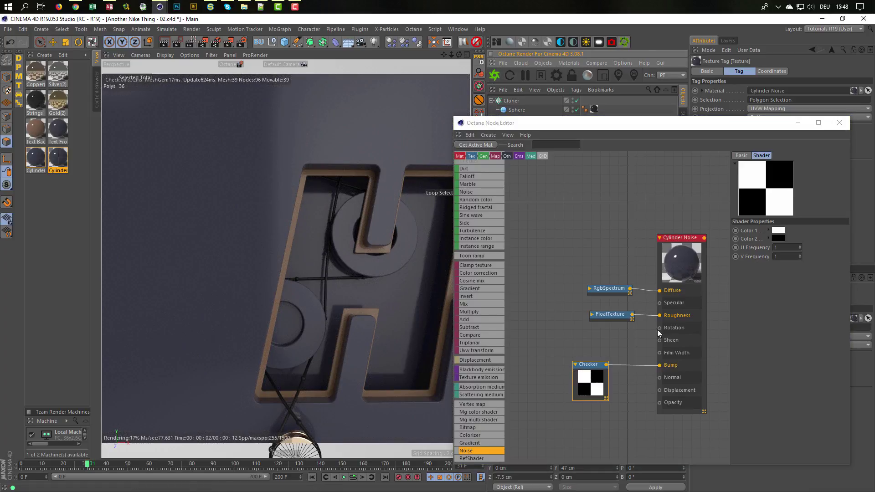
- Set the Checker shader's U Frequency and V Frequency to 10
{"action": "left_click", "coordinate": [781, 246]}
{"action": "type", "text": "10"}
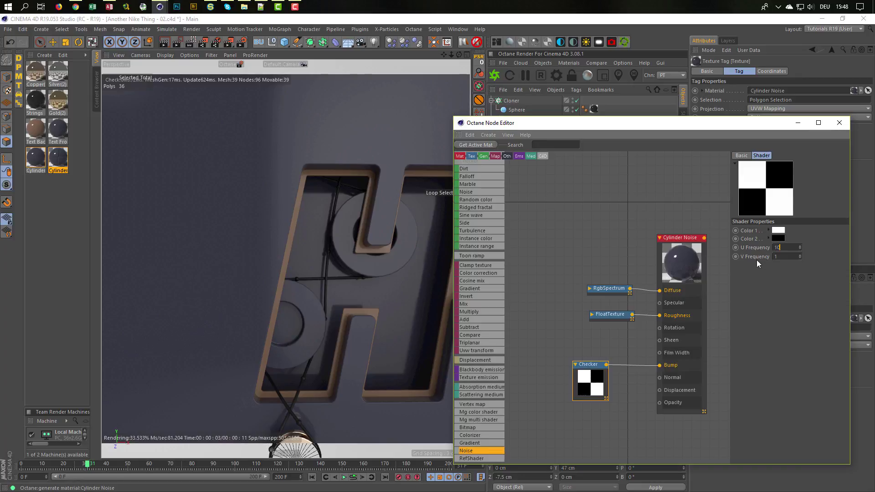
{"action": "key", "text": "Tab"}
{"action": "type", "text": "10"}
{"action": "key", "text": "Return"}
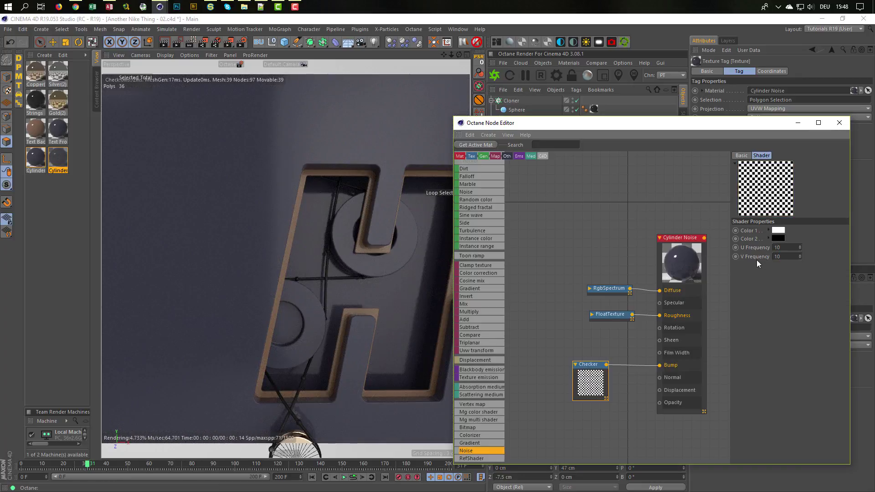
- Insert a Baking texture node between the Checker node and the Bump input of Cylinder Noise
{"action": "left_click_drag", "start_coordinate": [587, 366], "coordinate": [557, 369]}
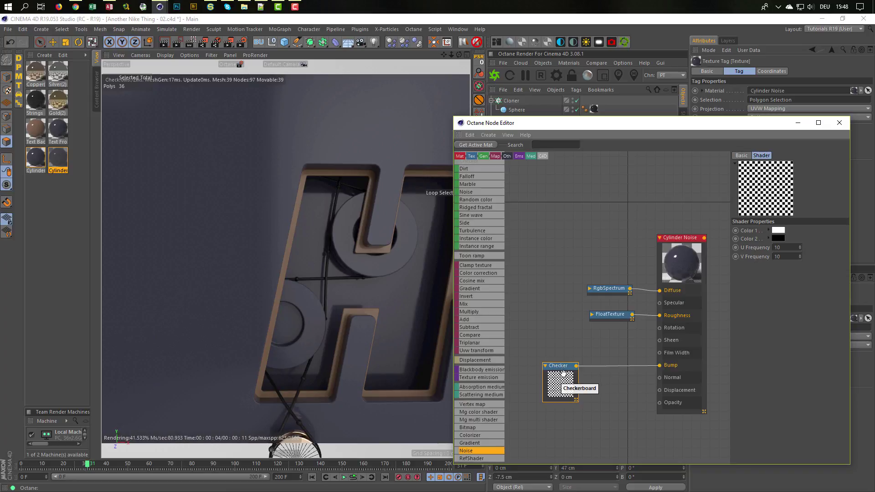
{"action": "left_click", "coordinate": [649, 366]}
{"action": "left_click_drag", "start_coordinate": [659, 366], "coordinate": [592, 372]}
{"action": "scroll", "coordinate": [482, 245], "scroll_direction": "up", "scroll_amount": 5}
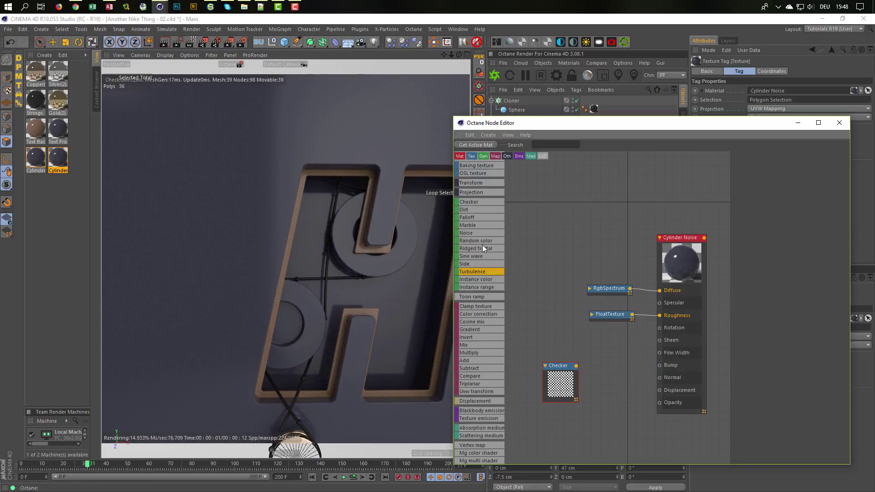
{"action": "scroll", "coordinate": [482, 246], "scroll_direction": "up", "scroll_amount": 1}
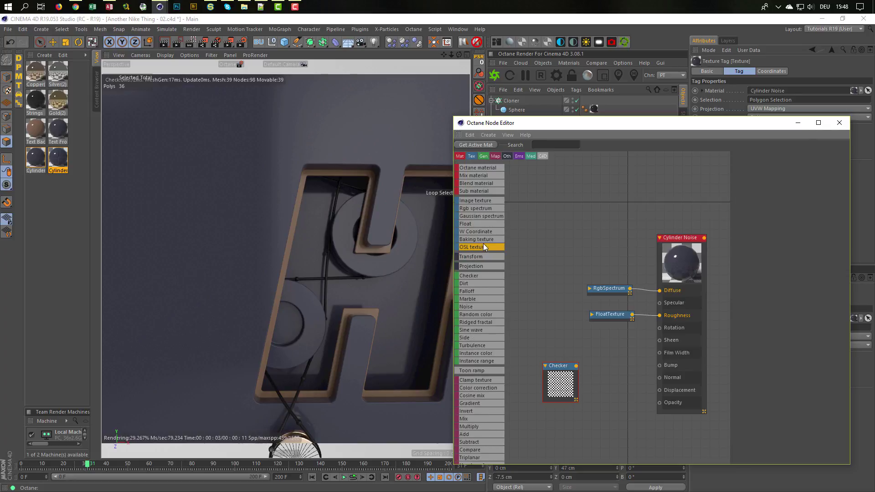
{"action": "left_click_drag", "start_coordinate": [596, 377], "coordinate": [592, 403]}
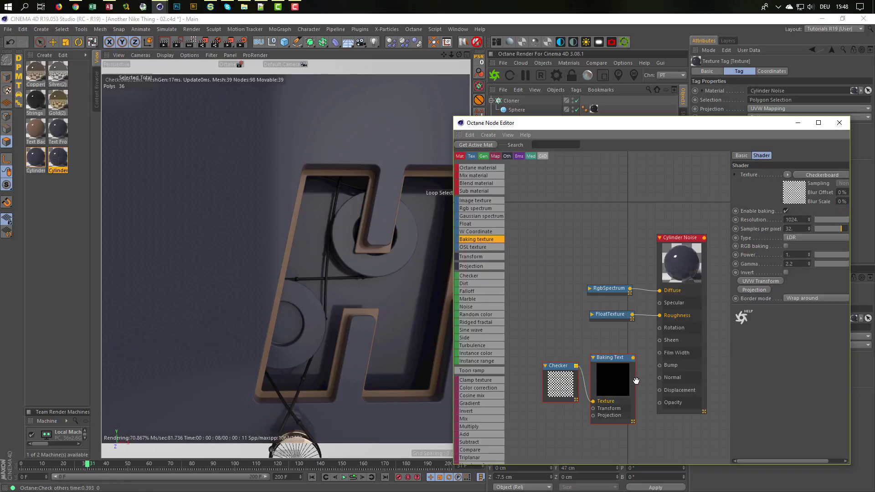
{"action": "left_click_drag", "start_coordinate": [633, 358], "coordinate": [660, 368]}
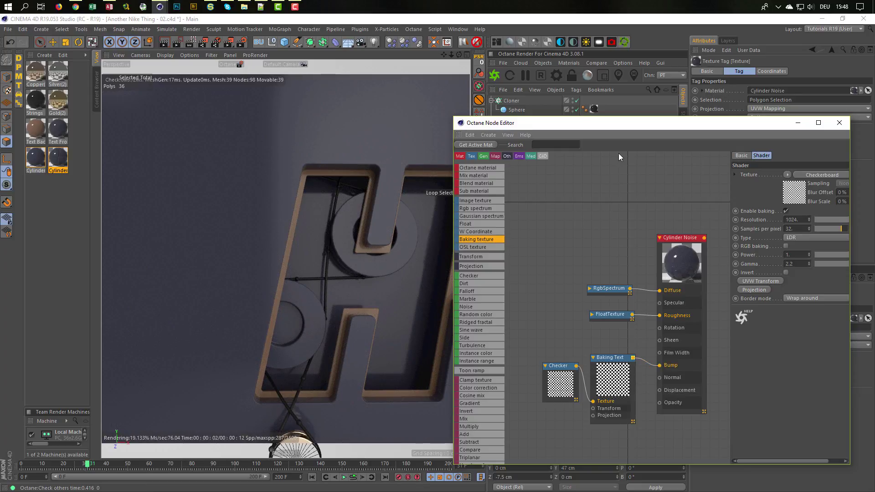
- Set the projection of Cylinder.2's Cylinder Noise texture tag to Cubic and fit it to the object
{"action": "left_click_drag", "start_coordinate": [627, 125], "coordinate": [598, 256]}
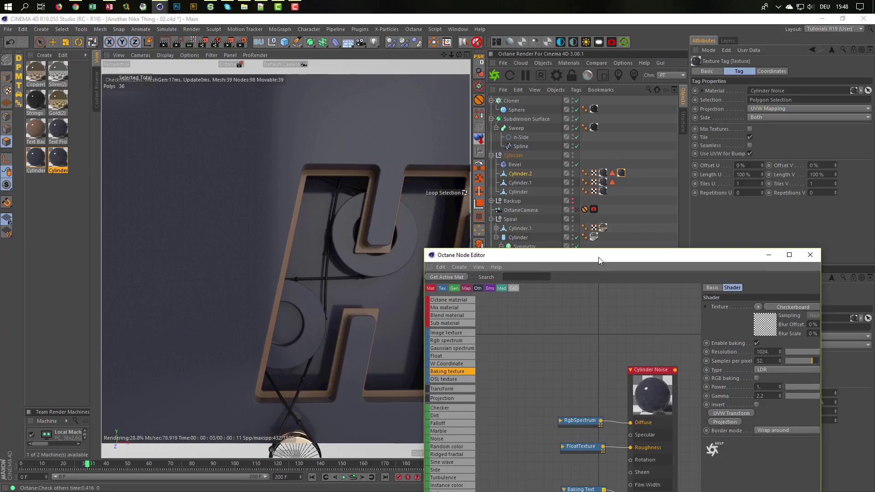
{"action": "left_click", "coordinate": [621, 175]}
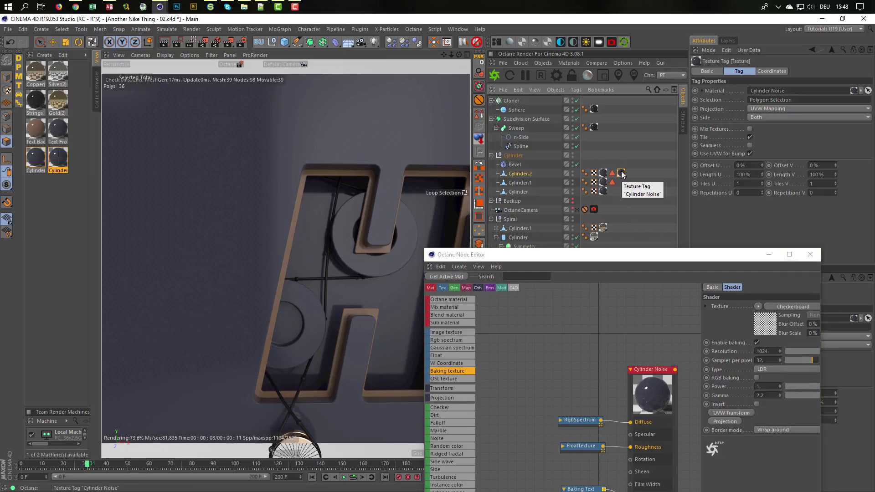
{"action": "left_click", "coordinate": [764, 108]}
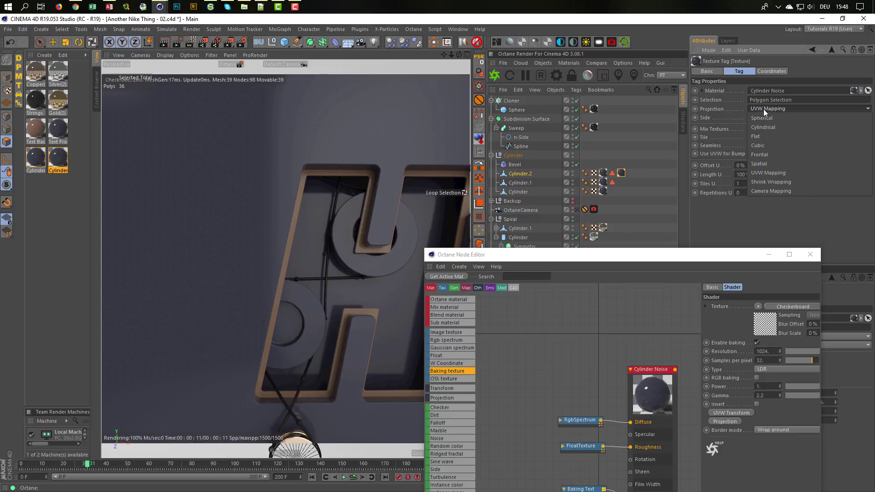
{"action": "left_click", "coordinate": [764, 145]}
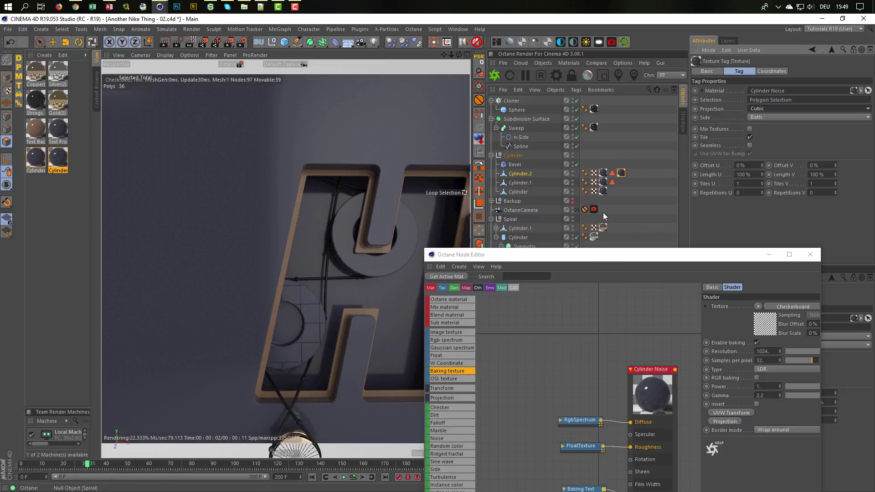
{"action": "right_click", "coordinate": [622, 173]}
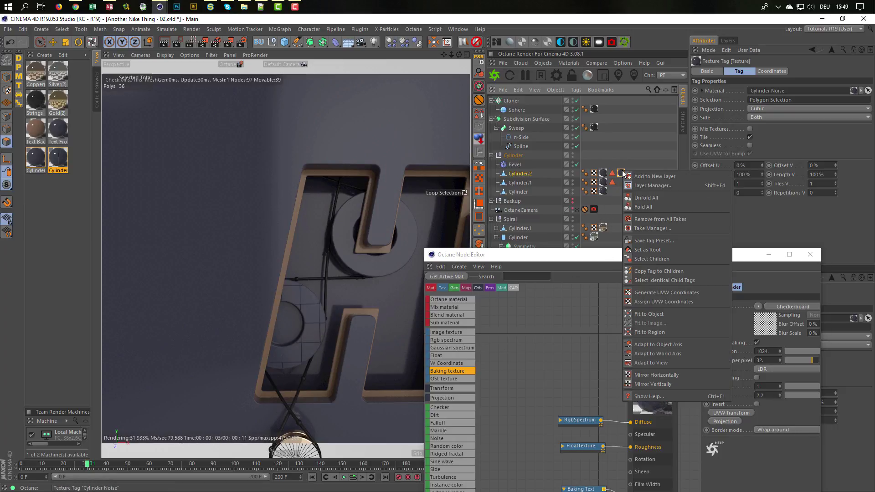
{"action": "left_click", "coordinate": [652, 314]}
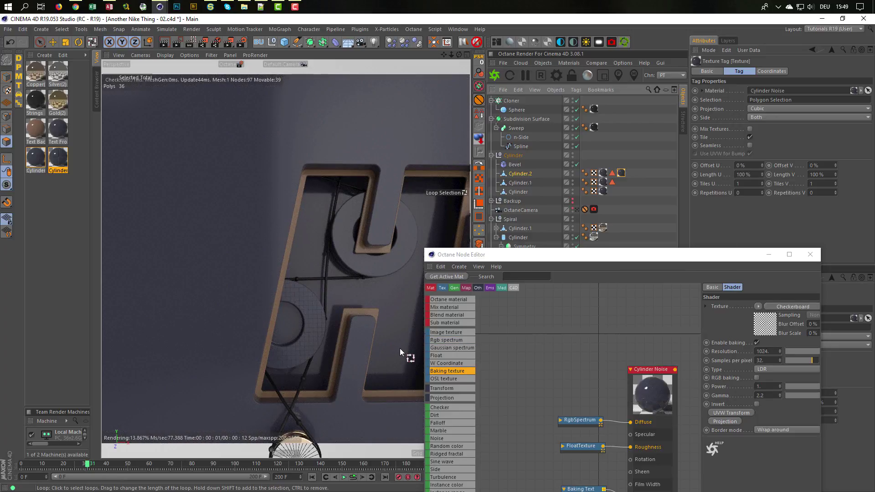
- Connect the Checker node directly to Cylinder Noise's Bump input, delete the Baking texture node, and place Checker beside the material
{"action": "left_click_drag", "start_coordinate": [621, 262], "coordinate": [628, 107]}
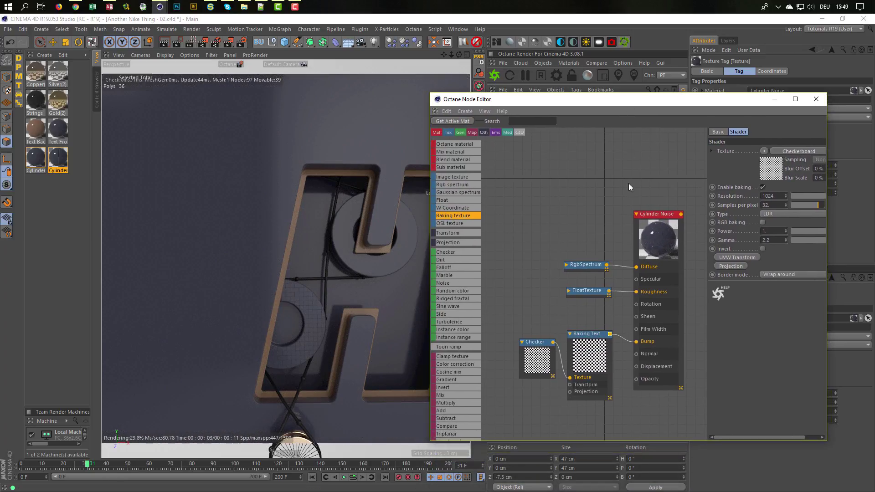
{"action": "left_click_drag", "start_coordinate": [637, 345], "coordinate": [616, 350]}
{"action": "left_click", "coordinate": [623, 356]}
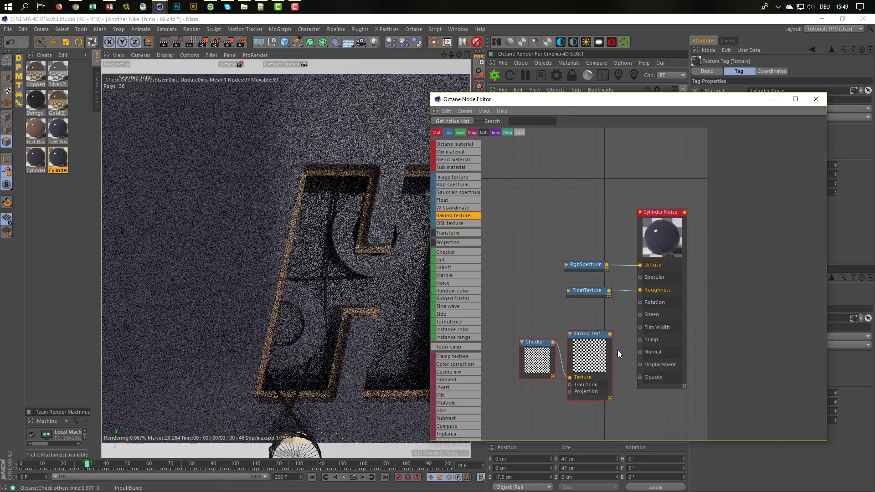
{"action": "left_click_drag", "start_coordinate": [568, 382], "coordinate": [639, 343]}
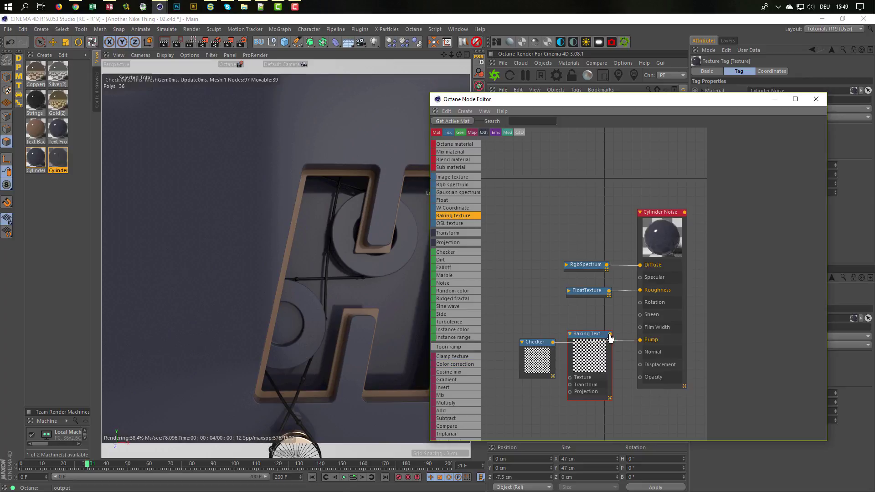
{"action": "left_click", "coordinate": [596, 335]}
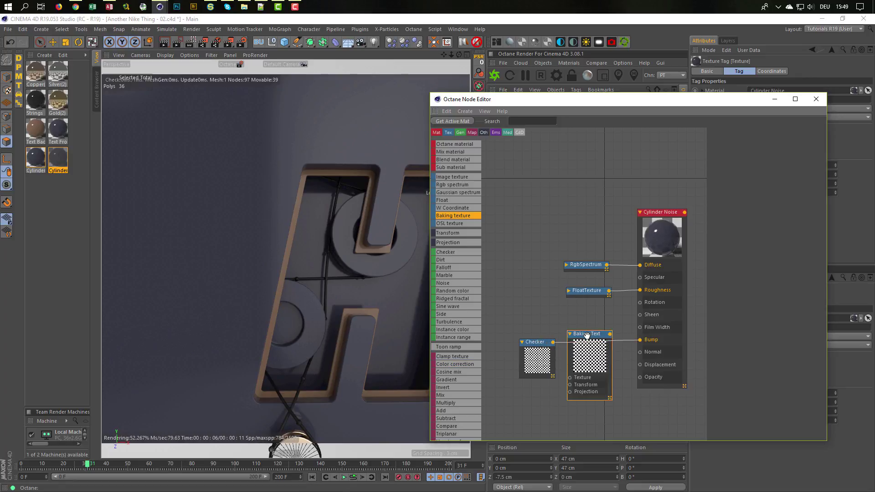
{"action": "key", "text": "Delete"}
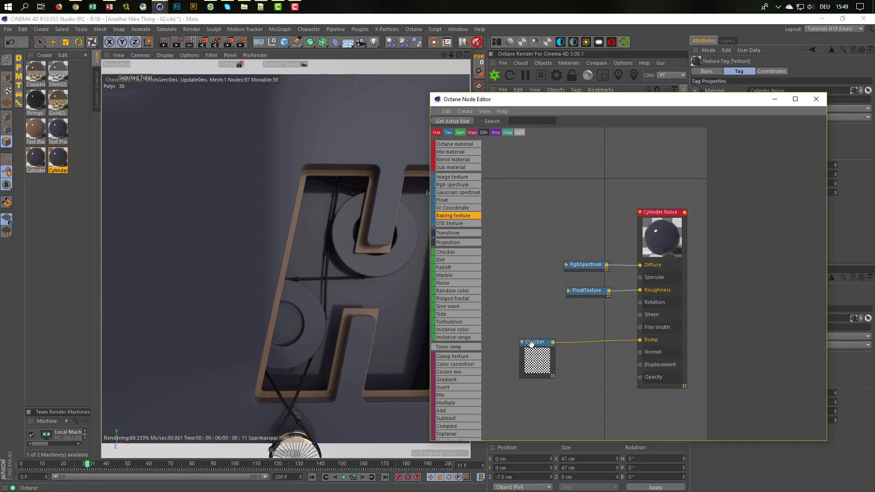
{"action": "left_click_drag", "start_coordinate": [542, 347], "coordinate": [598, 345]}
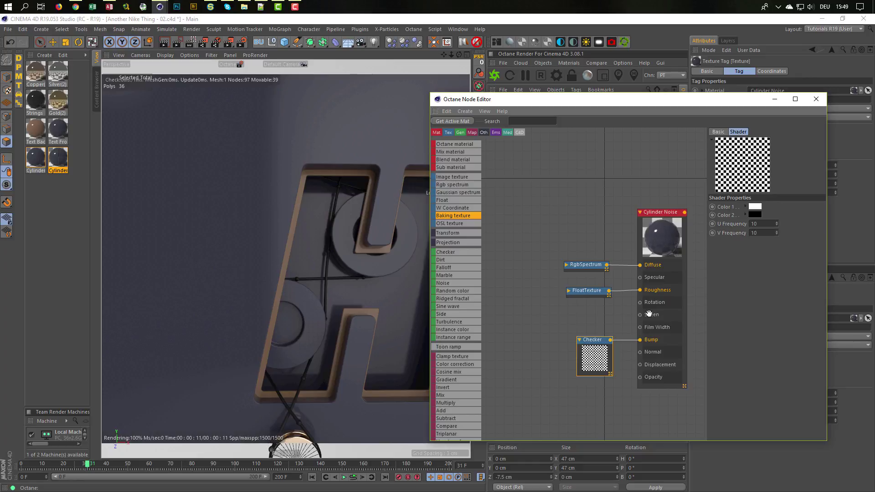
{"action": "left_click", "coordinate": [641, 342]}
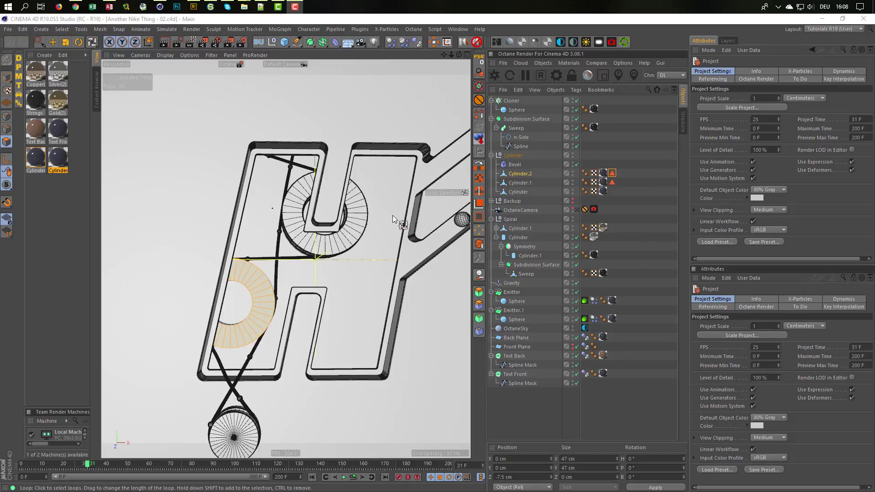
- Open the Cylinder Noise material in the Octane Node Editor and shrink and move its window to reveal part of the viewport
{"action": "left_click", "coordinate": [59, 158]}
{"action": "left_click", "coordinate": [496, 41]}
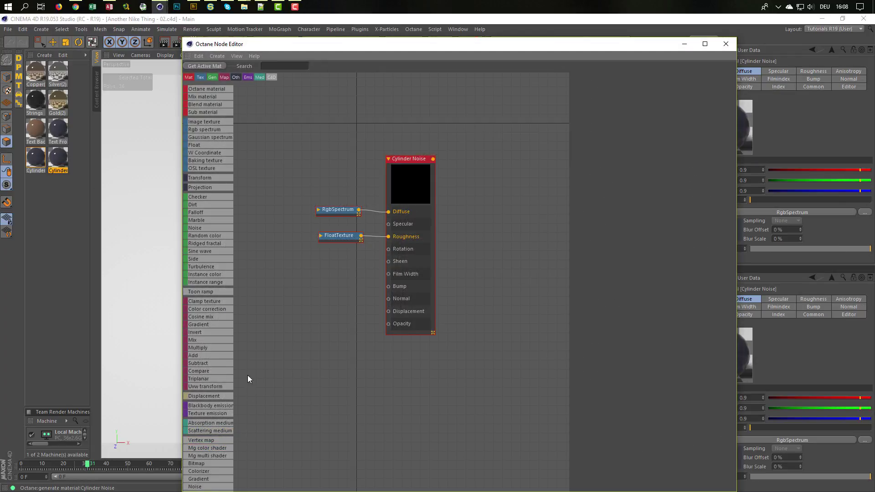
{"action": "scroll", "coordinate": [200, 332], "scroll_direction": "down", "scroll_amount": 1}
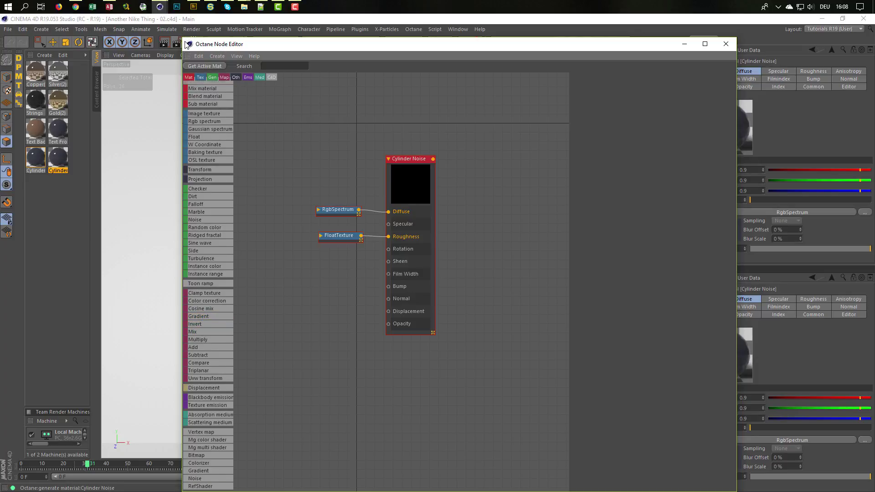
{"action": "left_click_drag", "start_coordinate": [183, 39], "coordinate": [342, 154]}
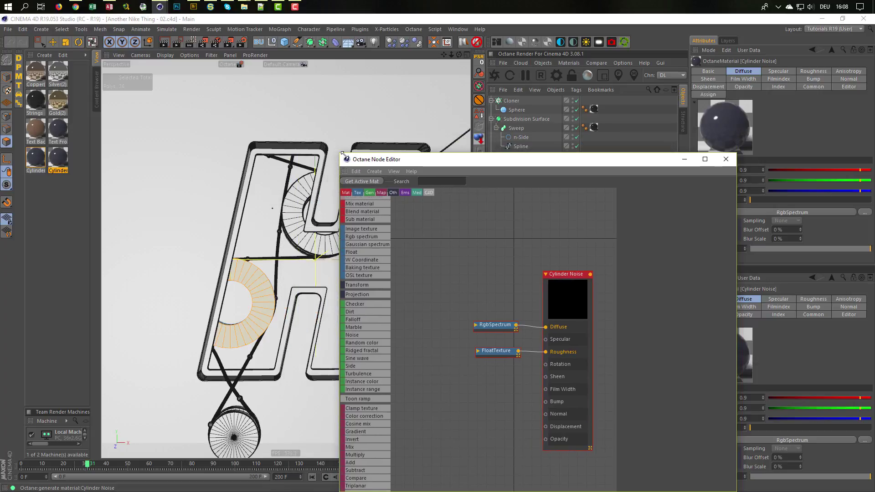
{"action": "left_click_drag", "start_coordinate": [426, 149], "coordinate": [398, 87]}
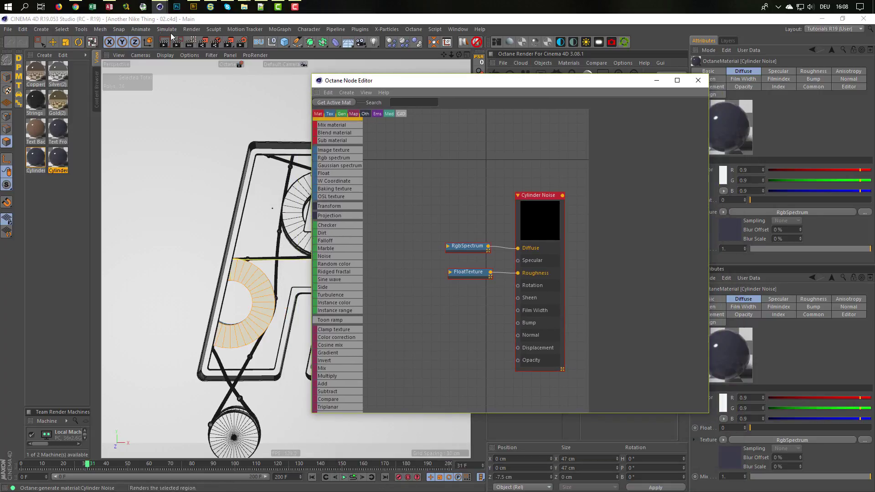
- Switch to Adobe Bridge and bring PL_patterns_cubes_01.png from Bump & Displace into the node editor, placing its ImageTexture node below the FloatTexture node
{"action": "left_click", "coordinate": [193, 6]}
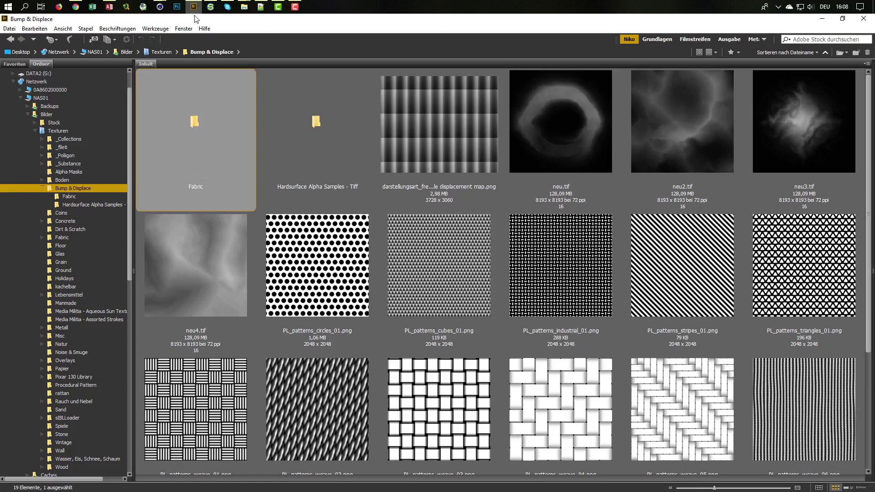
{"action": "scroll", "coordinate": [451, 309], "scroll_direction": "down", "scroll_amount": 3}
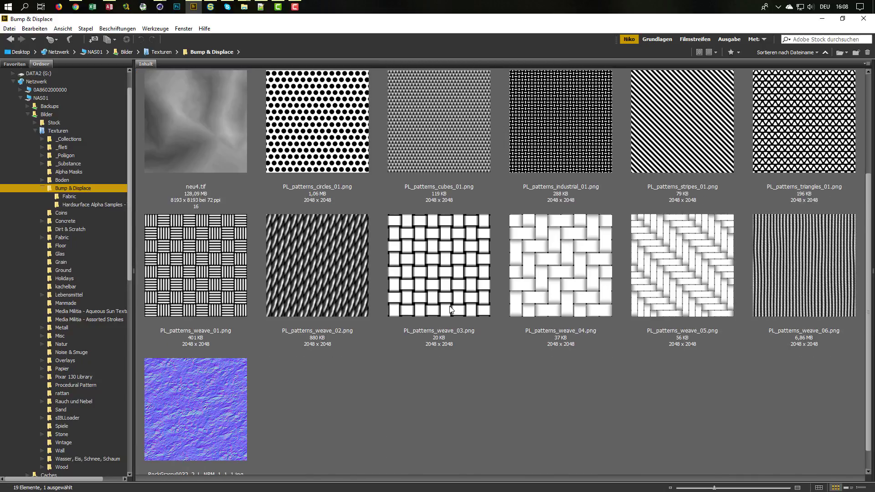
{"action": "scroll", "coordinate": [451, 310], "scroll_direction": "up", "scroll_amount": 3}
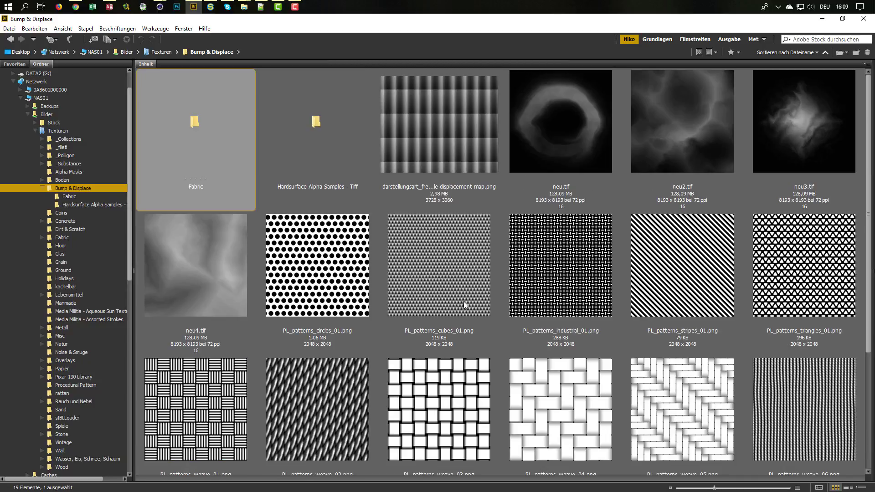
{"action": "left_click", "coordinate": [469, 275]}
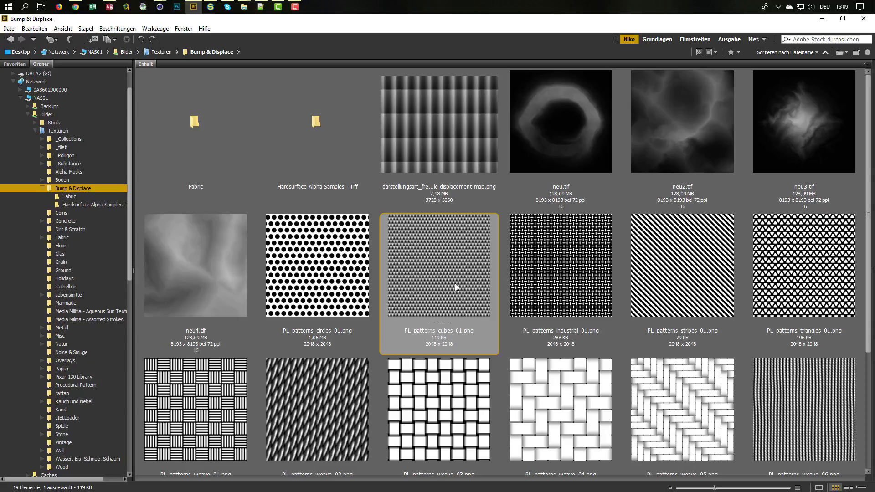
{"action": "left_click_drag", "start_coordinate": [430, 286], "coordinate": [431, 284]}
{"action": "key", "text": "alt+Tab"}
{"action": "key", "text": "alt+Tab"}
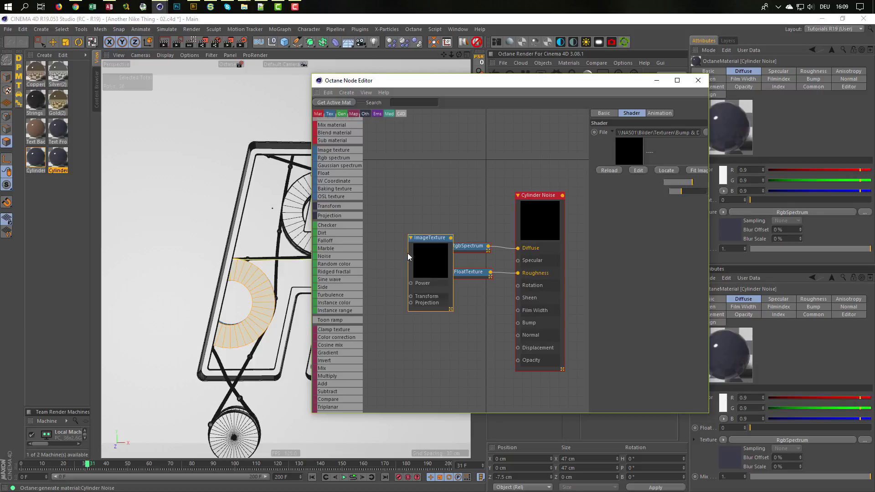
{"action": "left_click_drag", "start_coordinate": [434, 235], "coordinate": [424, 308]}
- Start the Octane live render and move the node editor clear of the viewport and object list
{"action": "left_click_drag", "start_coordinate": [507, 81], "coordinate": [614, 111]}
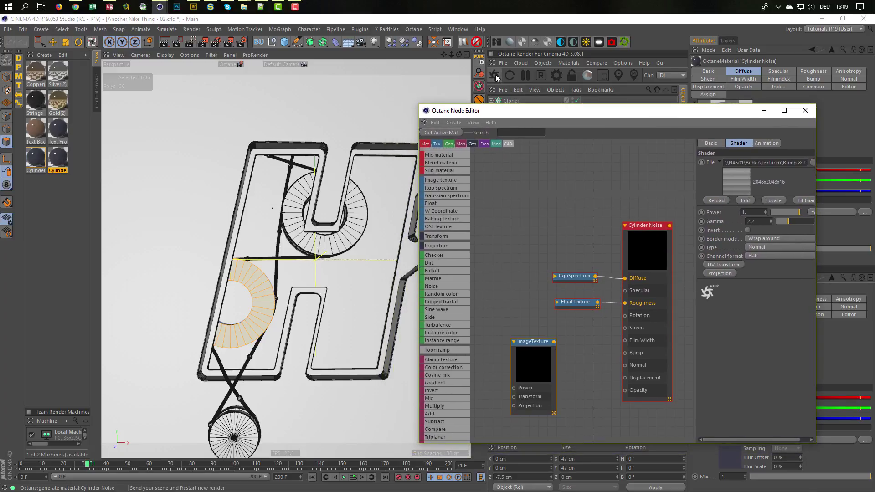
{"action": "left_click", "coordinate": [494, 76]}
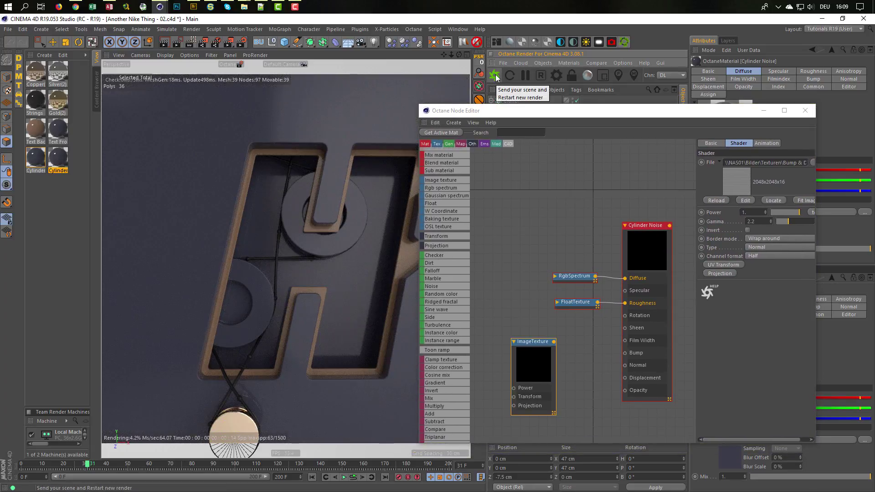
{"action": "left_click_drag", "start_coordinate": [576, 111], "coordinate": [539, 273]}
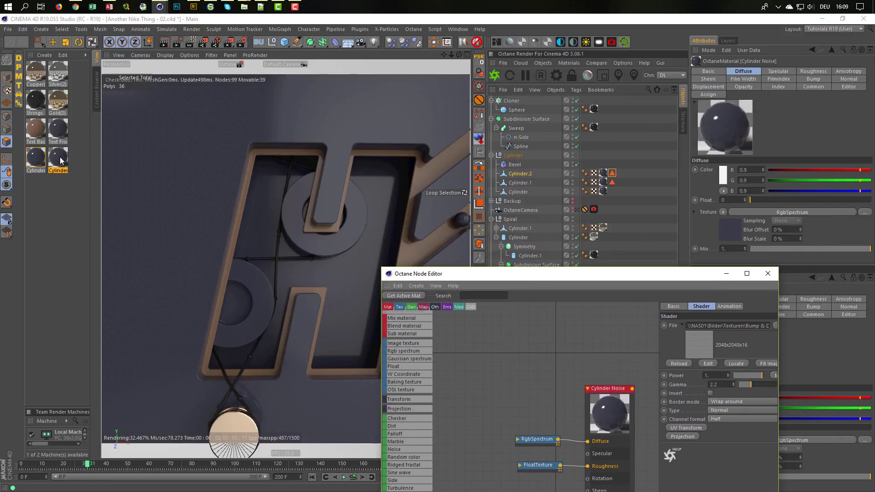
- Apply the Cylinder Noise material to Cylinder.2's Polygon Selection using Cubic projection and fit the texture to the object
{"action": "left_click_drag", "start_coordinate": [60, 157], "coordinate": [525, 174]}
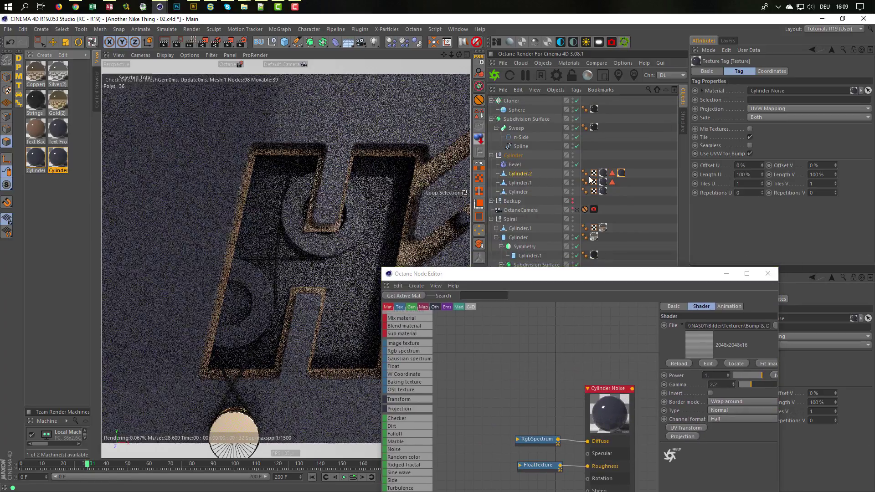
{"action": "left_click_drag", "start_coordinate": [613, 174], "coordinate": [762, 100]}
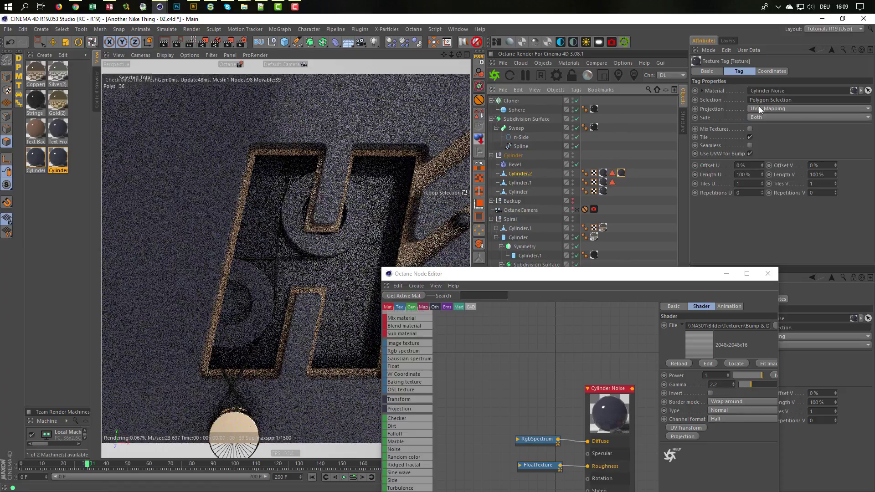
{"action": "left_click", "coordinate": [771, 109]}
{"action": "left_click", "coordinate": [772, 138]}
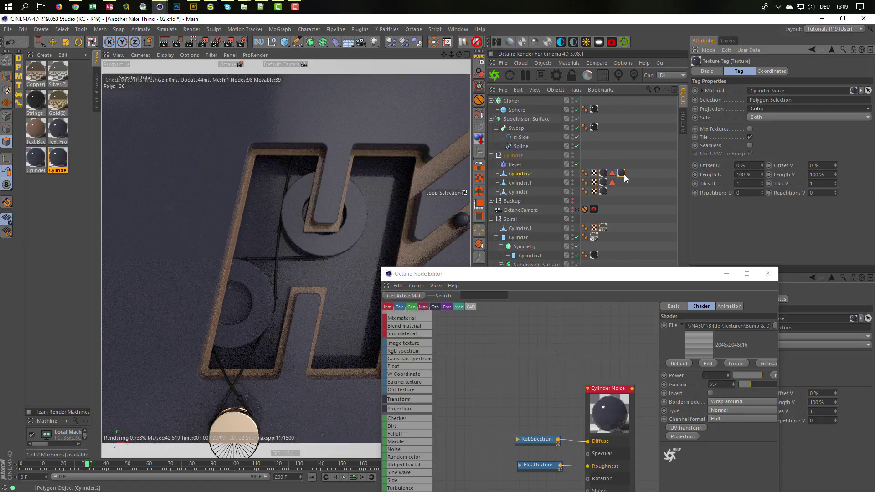
{"action": "right_click", "coordinate": [621, 173]}
{"action": "left_click", "coordinate": [653, 313]}
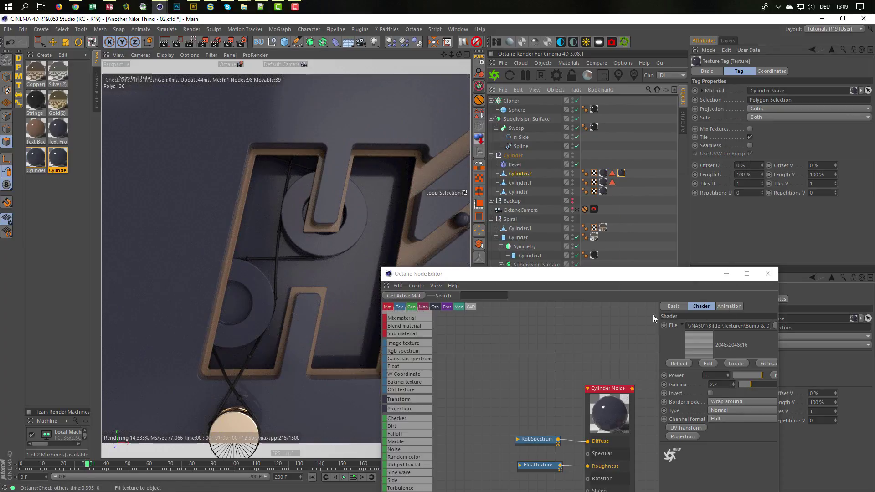
- Connect the ImageTexture node to Cylinder Noise's Bump input and switch to model mode
{"action": "left_click_drag", "start_coordinate": [607, 277], "coordinate": [635, 114]}
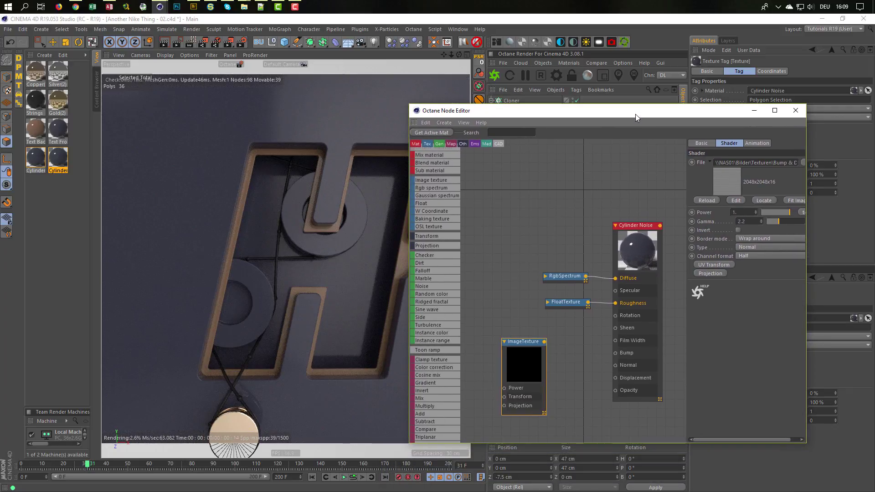
{"action": "left_click_drag", "start_coordinate": [544, 342], "coordinate": [615, 354]}
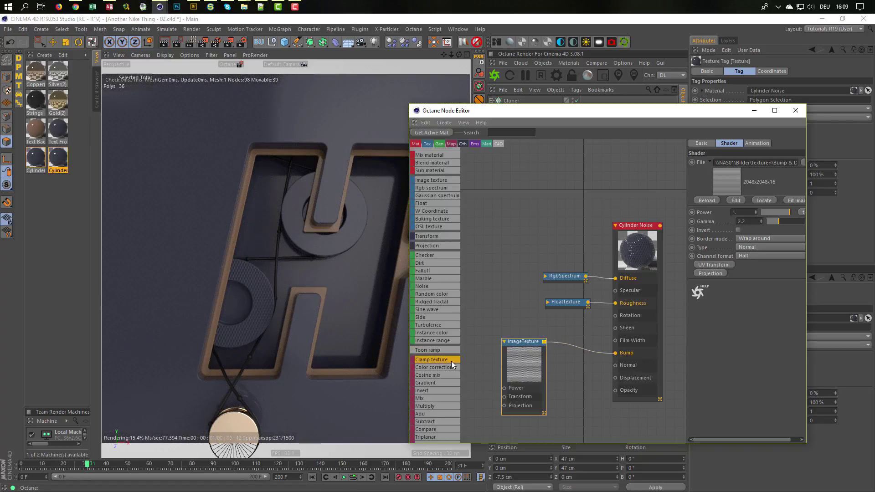
{"action": "left_click", "coordinate": [7, 77]}
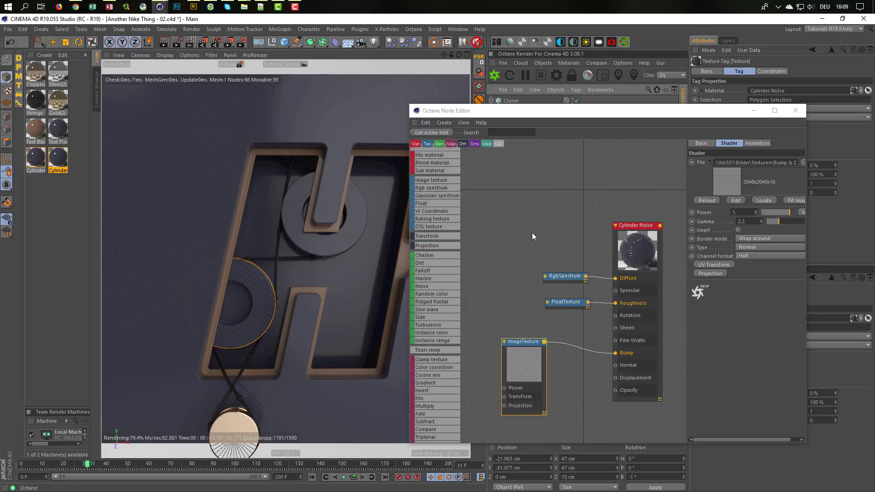
- Load Nike.gif in the Picture Viewer, examine the reference's cylinder surface pattern, and close the viewer
{"action": "key", "text": "shift+r"}
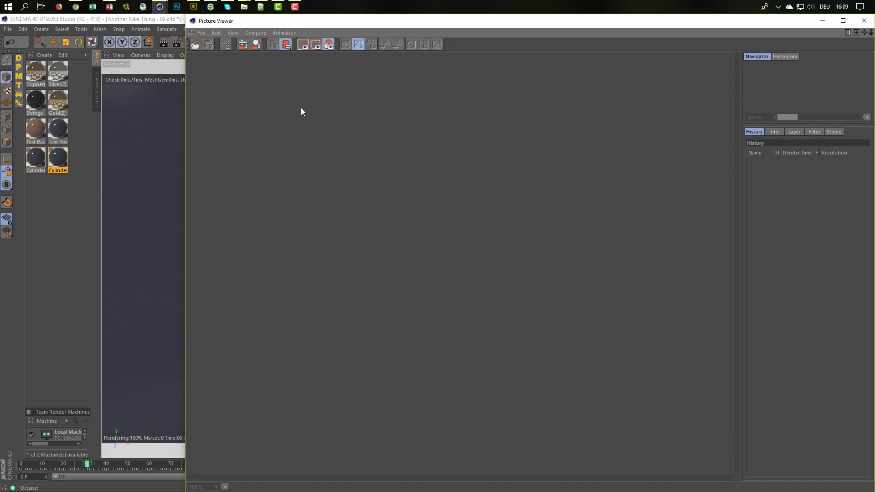
{"action": "left_click_drag", "start_coordinate": [186, 15], "coordinate": [348, 137]}
{"action": "left_click_drag", "start_coordinate": [423, 144], "coordinate": [378, 83]}
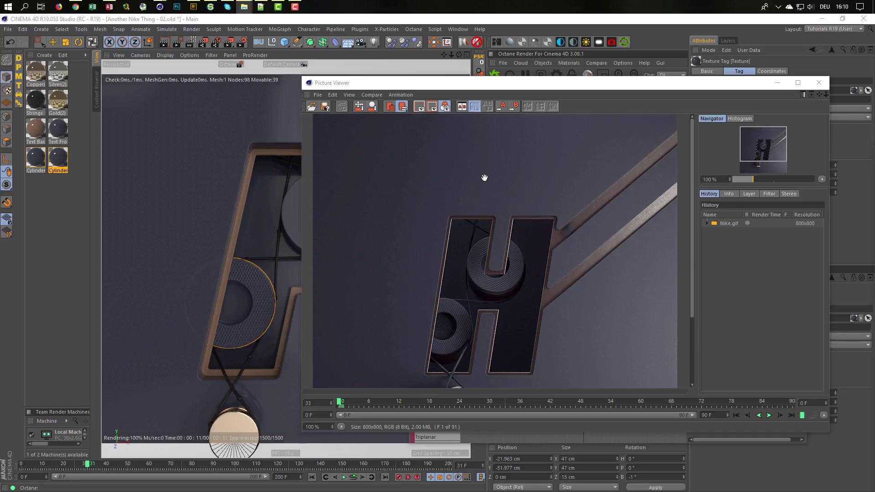
{"action": "left_click", "coordinate": [642, 24]}
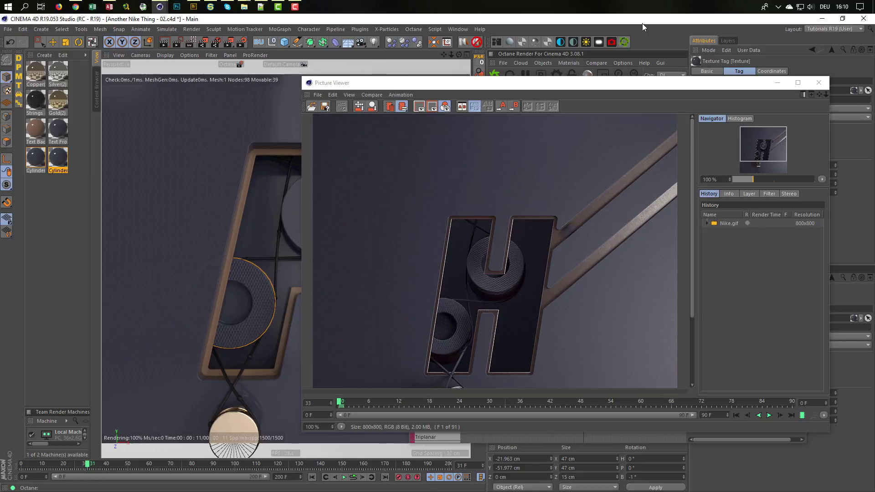
{"action": "left_click", "coordinate": [819, 83]}
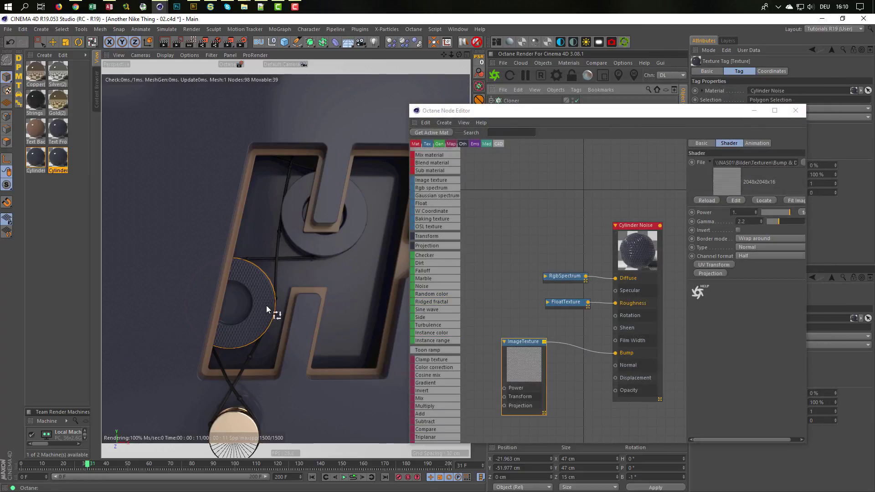
- Insert a Color correction node between the ImageTexture node and Cylinder Noise's Bump input
{"action": "left_click_drag", "start_coordinate": [525, 348], "coordinate": [497, 343]}
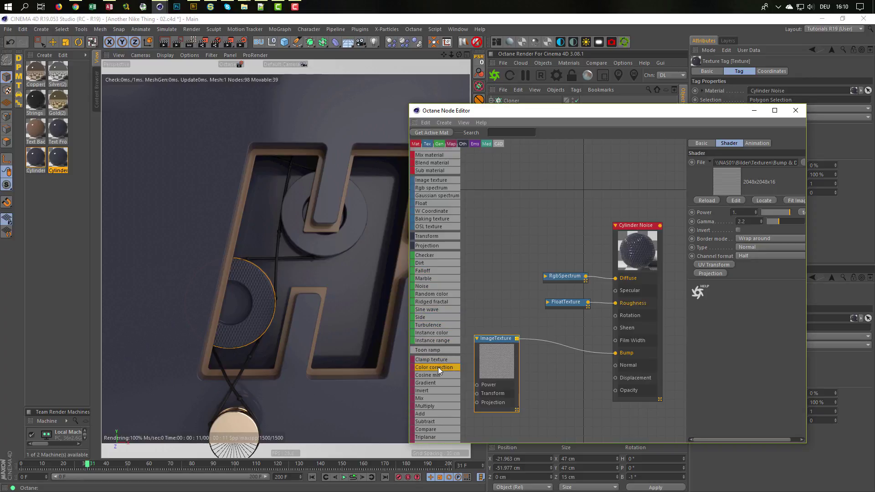
{"action": "left_click_drag", "start_coordinate": [561, 333], "coordinate": [565, 348]}
{"action": "left_click", "coordinate": [564, 355]}
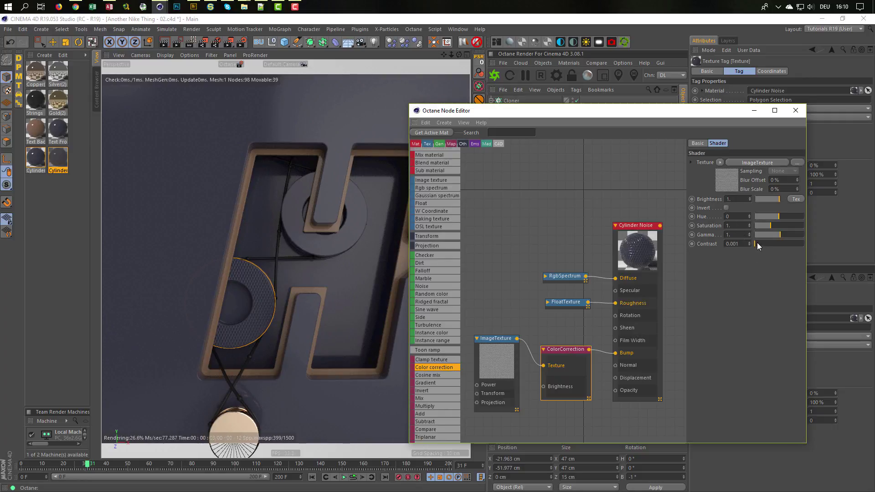
- Set the ColorCorrection node's contrast to about 7.52 and gamma to about 0.115, and close the node editor
{"action": "left_click_drag", "start_coordinate": [758, 244], "coordinate": [777, 245]}
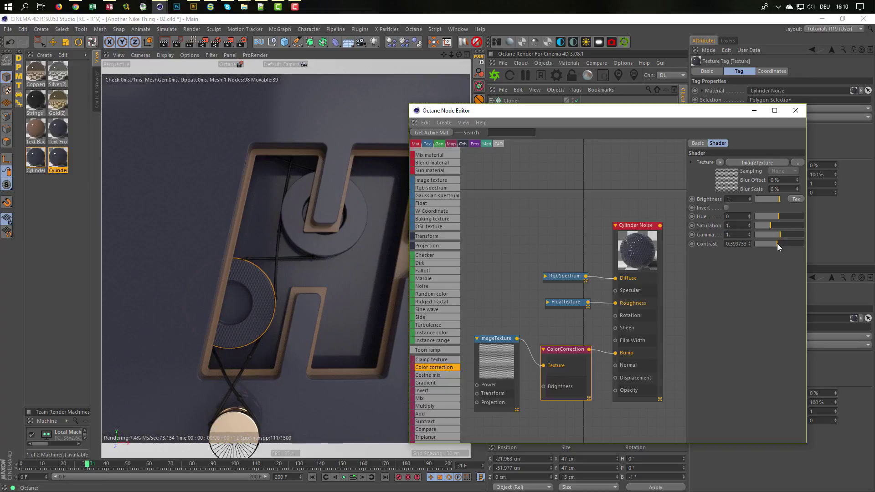
{"action": "left_click_drag", "start_coordinate": [777, 243], "coordinate": [784, 242]}
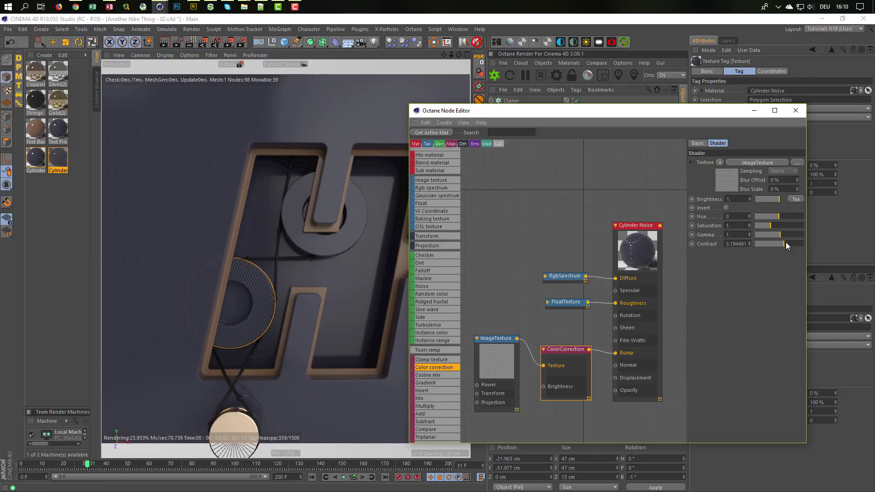
{"action": "left_click_drag", "start_coordinate": [785, 243], "coordinate": [772, 233]}
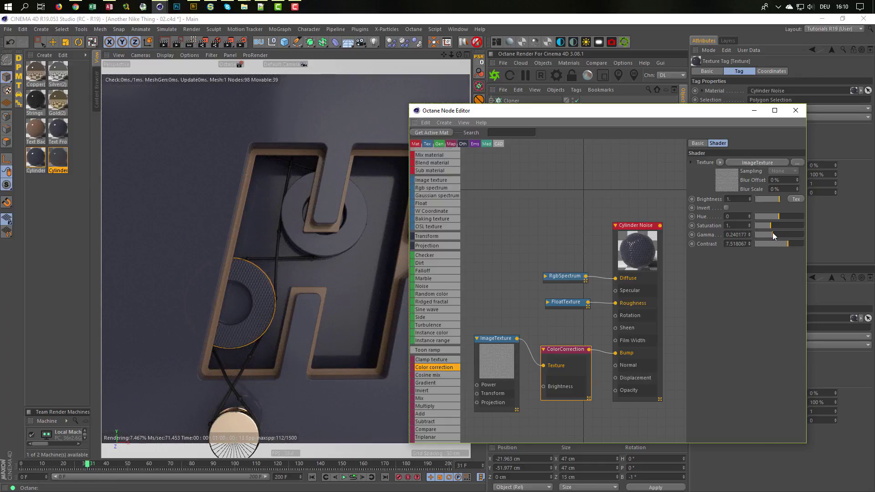
{"action": "left_click_drag", "start_coordinate": [772, 232], "coordinate": [768, 231]}
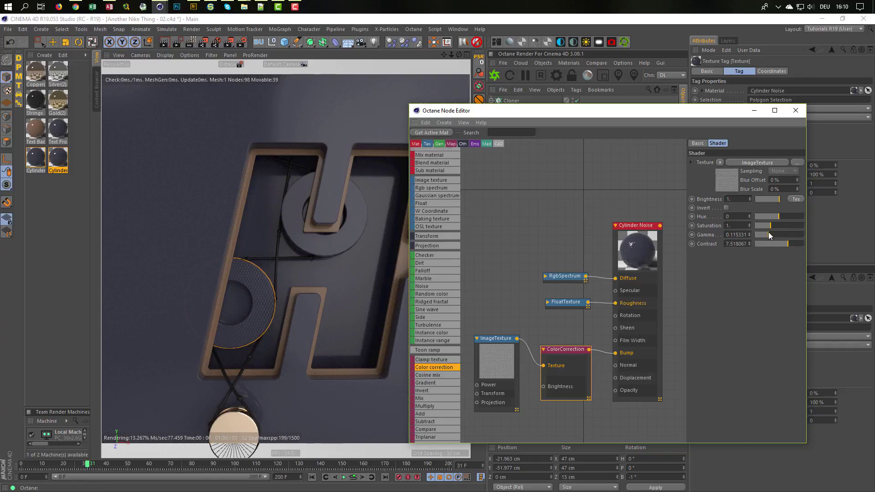
{"action": "left_click", "coordinate": [796, 111]}
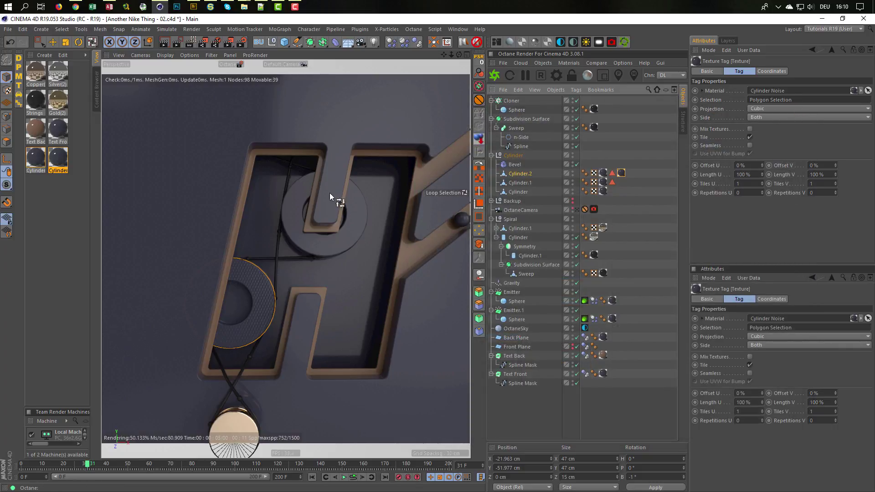
- Copy the Cylinder Noise texture tag from Cylinder.2 to Cylinder.1 and save the scene
{"action": "left_click", "coordinate": [520, 182]}
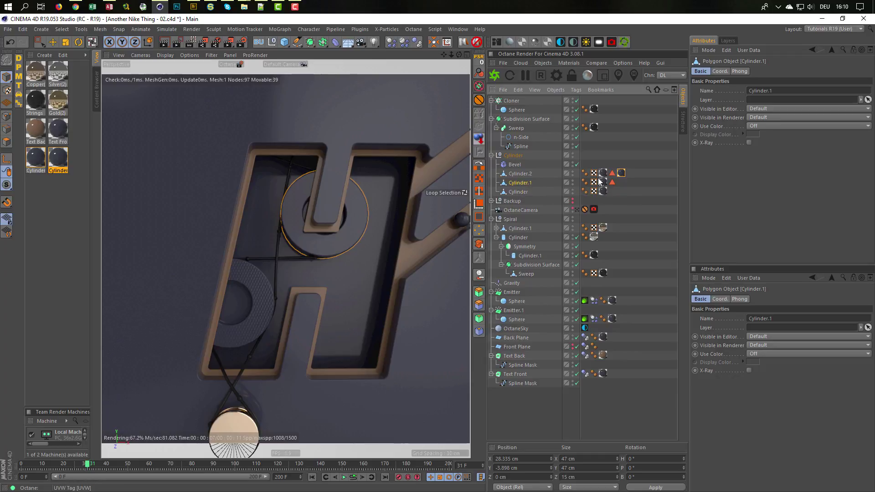
{"action": "left_click", "coordinate": [621, 173]}
{"action": "left_click_drag", "start_coordinate": [623, 177], "coordinate": [622, 184], "text": "ctrl"}
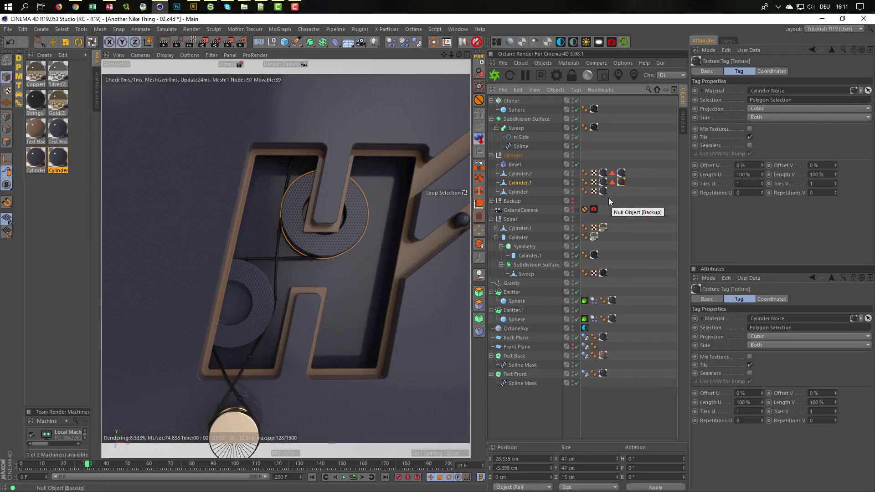
{"action": "left_click", "coordinate": [612, 182]}
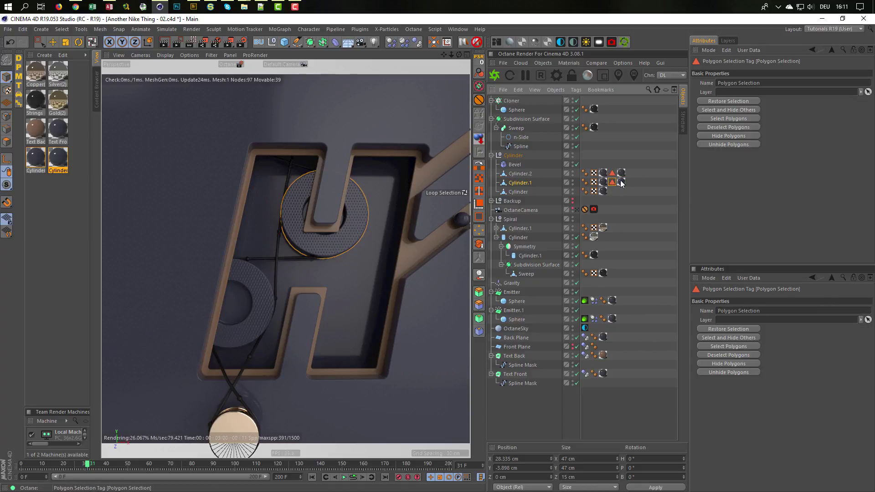
{"action": "left_click", "coordinate": [620, 181]}
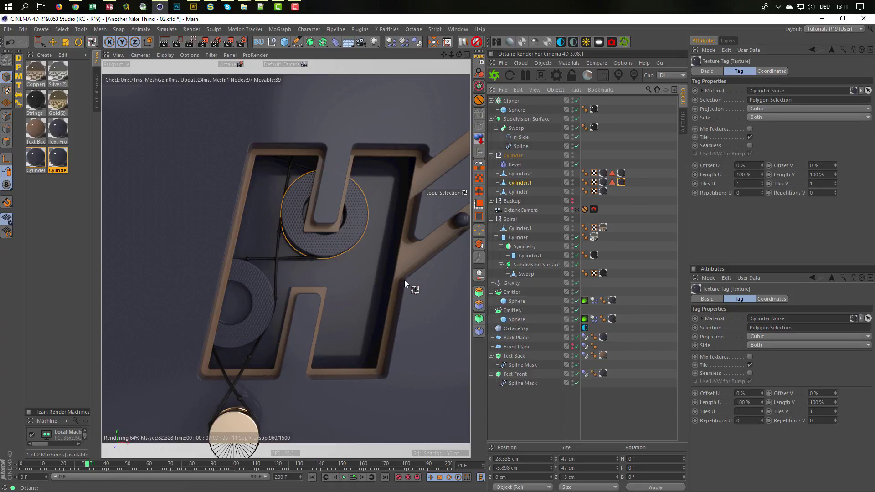
{"action": "left_click", "coordinate": [527, 409]}
{"action": "key", "text": "ctrl+s"}
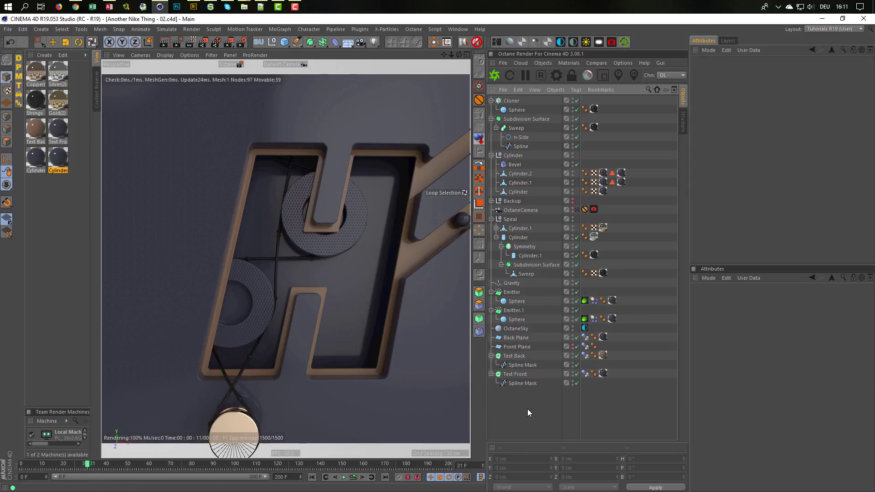
- Stop the Octane live render after checking the Spiral group's Cylinder.1, and save the scene
{"action": "middle_click_drag", "start_coordinate": [384, 334], "coordinate": [373, 247], "text": "alt"}
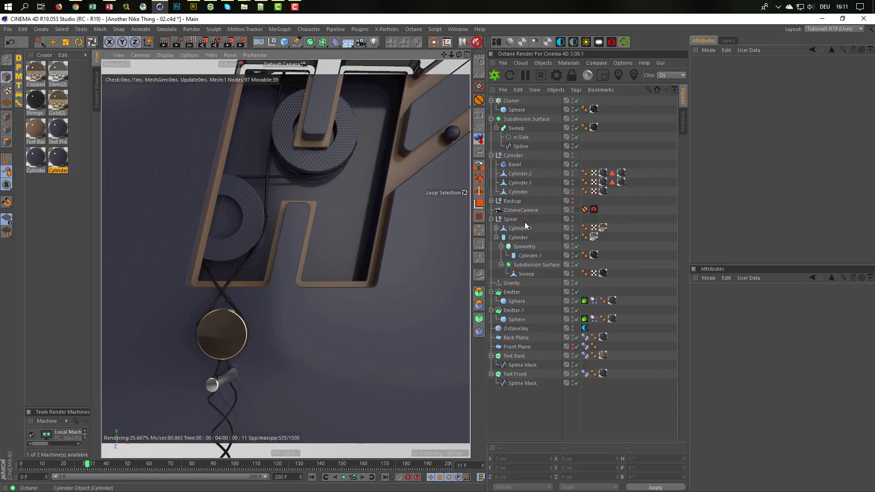
{"action": "left_click", "coordinate": [491, 219]}
{"action": "left_click", "coordinate": [491, 219]}
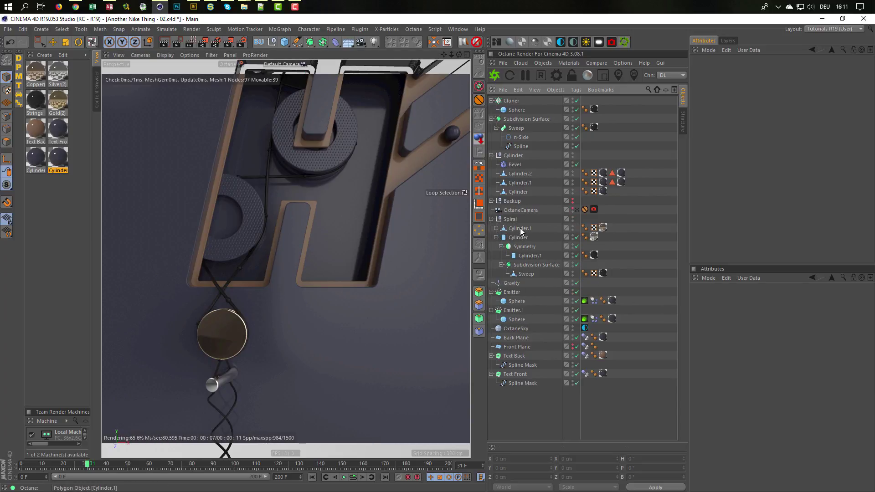
{"action": "left_click", "coordinate": [520, 229]}
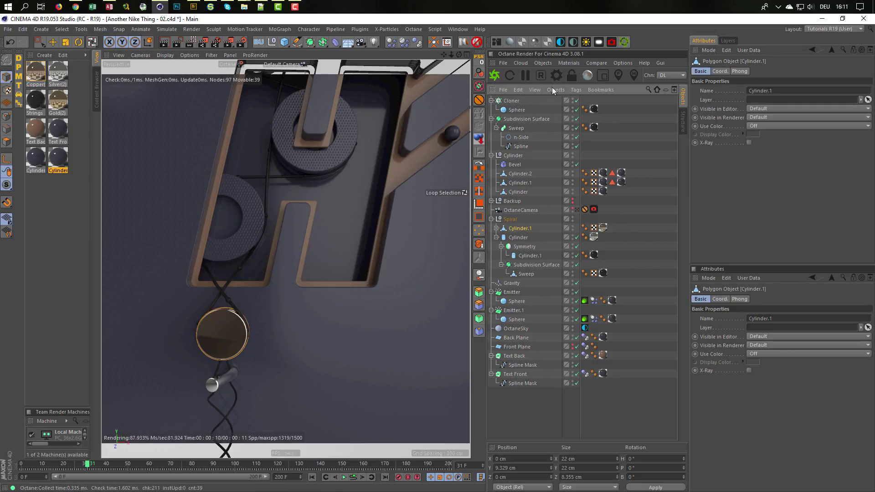
{"action": "left_click", "coordinate": [530, 413]}
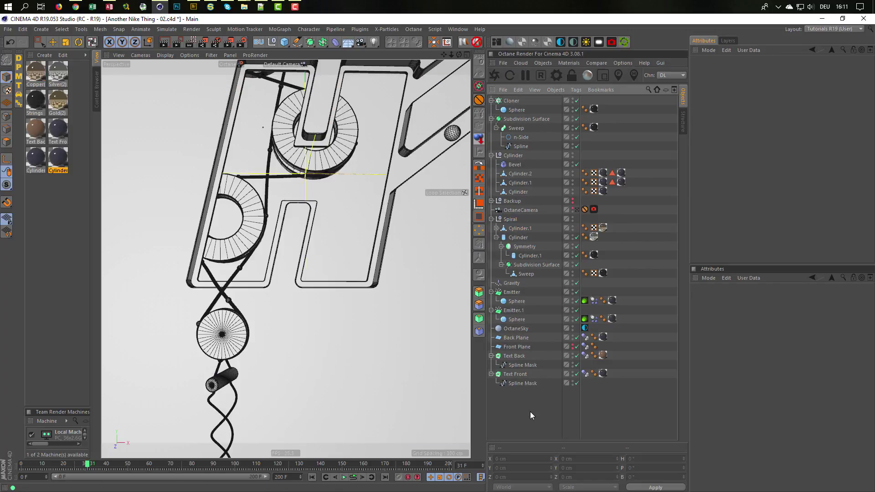
{"action": "key", "text": "ctrl+s"}
- Bevel the centre point on the front face of the Spiral group's Cylinder.1 with an offset of 1.44 cm
{"action": "middle_click_drag", "start_coordinate": [224, 327], "coordinate": [292, 275], "text": "alt"}
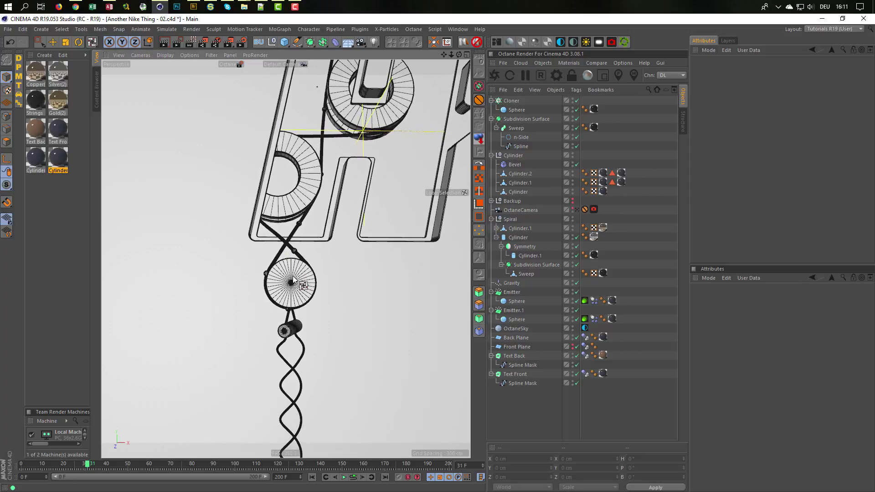
{"action": "right_click_drag", "start_coordinate": [293, 285], "coordinate": [320, 275], "text": "alt"}
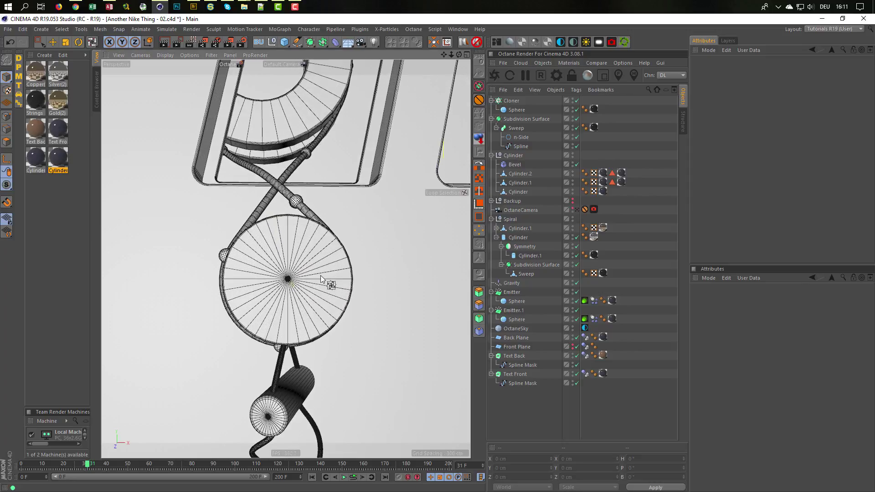
{"action": "left_click", "coordinate": [6, 117]}
{"action": "key", "text": "9"}
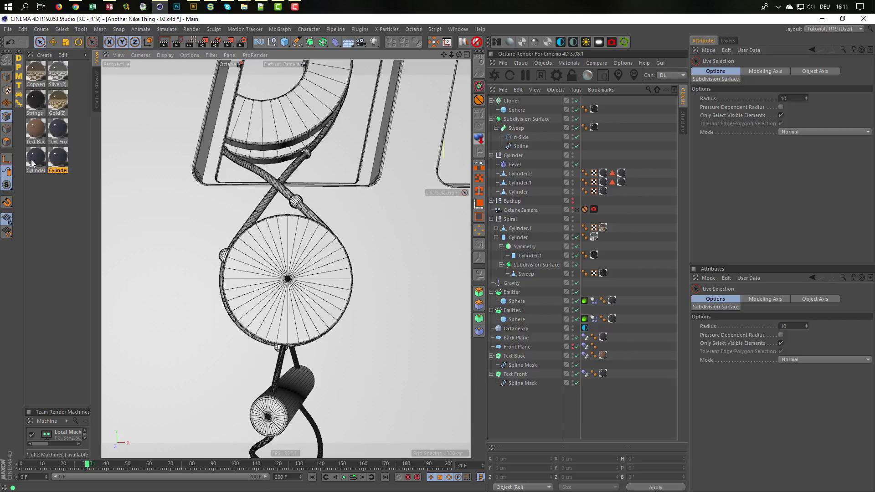
{"action": "left_click", "coordinate": [515, 228]}
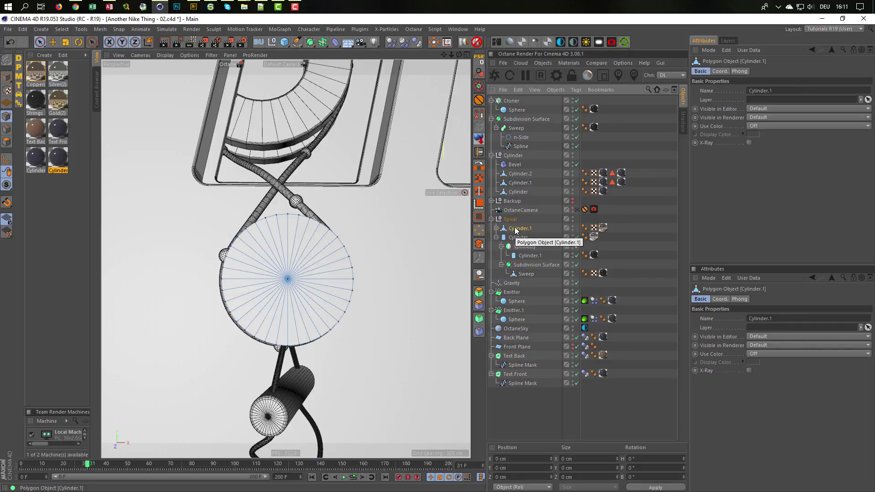
{"action": "left_click", "coordinate": [288, 278]}
{"action": "right_click_drag", "start_coordinate": [293, 275], "coordinate": [318, 272], "text": "alt"}
{"action": "left_click_drag", "start_coordinate": [318, 272], "coordinate": [349, 255], "text": "alt"}
{"action": "key", "text": "m"}
{"action": "key", "text": "s"}
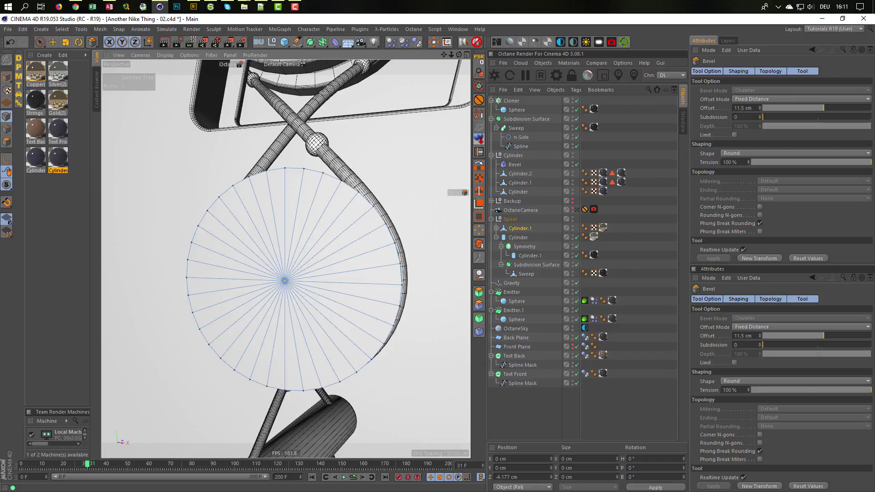
{"action": "left_click_drag", "start_coordinate": [409, 384], "coordinate": [424, 384]}
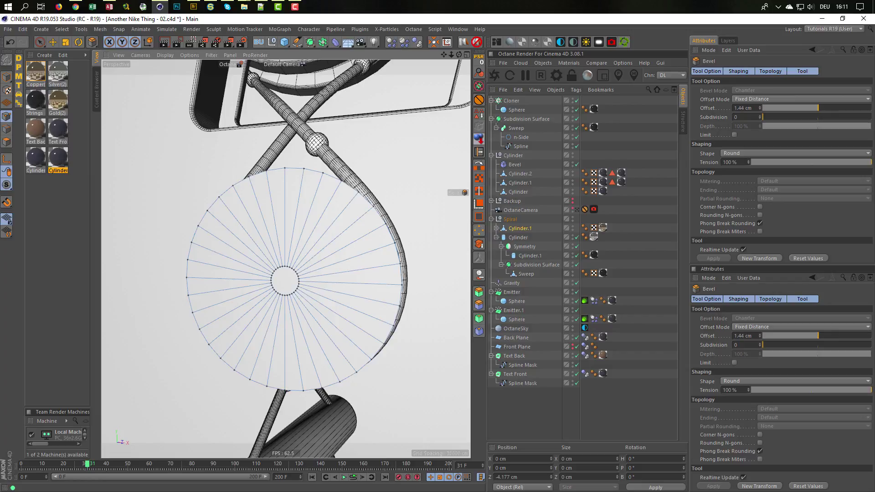
- Extrude the small centre polygon on the front face of the Spiral group's Cylinder.1 inward with an offset of about -2.26 cm
{"action": "left_click", "coordinate": [6, 141]}
{"action": "key", "text": "space"}
{"action": "left_click", "coordinate": [285, 281]}
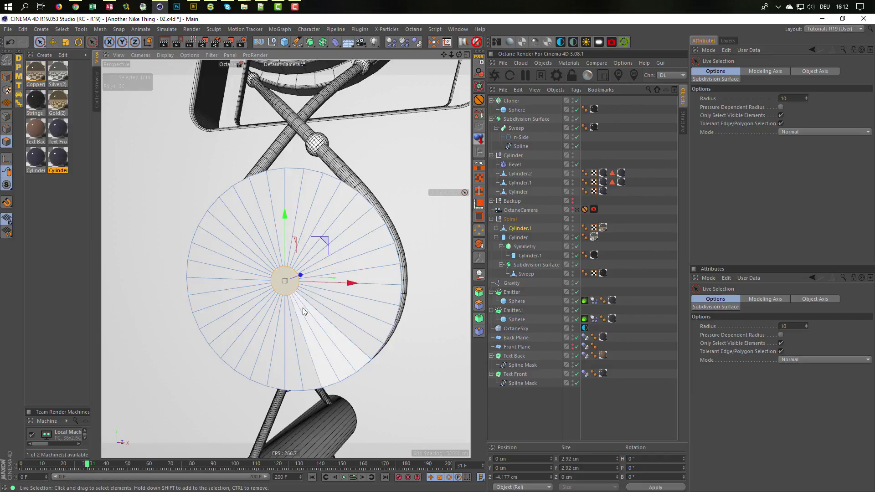
{"action": "key", "text": "d"}
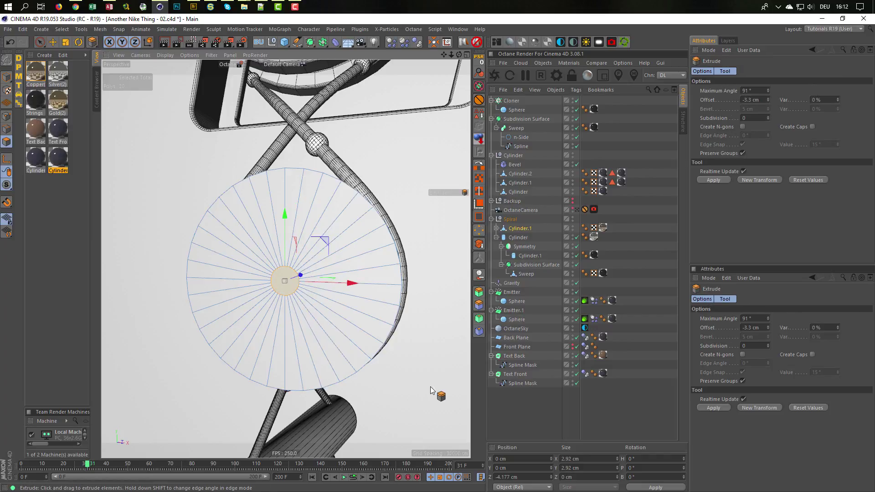
{"action": "left_click_drag", "start_coordinate": [431, 387], "coordinate": [391, 386]}
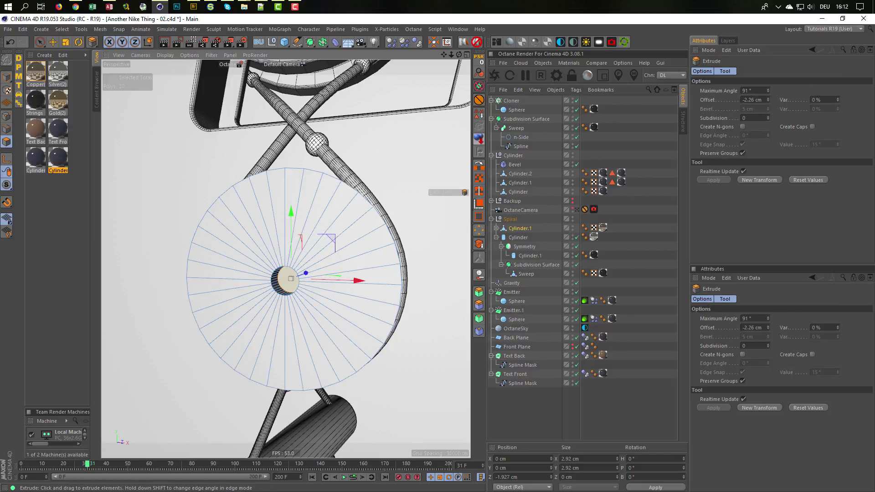
{"action": "scroll", "coordinate": [368, 273], "scroll_direction": "up", "scroll_amount": 3}
{"action": "left_click_drag", "start_coordinate": [369, 273], "coordinate": [401, 272], "text": "alt"}
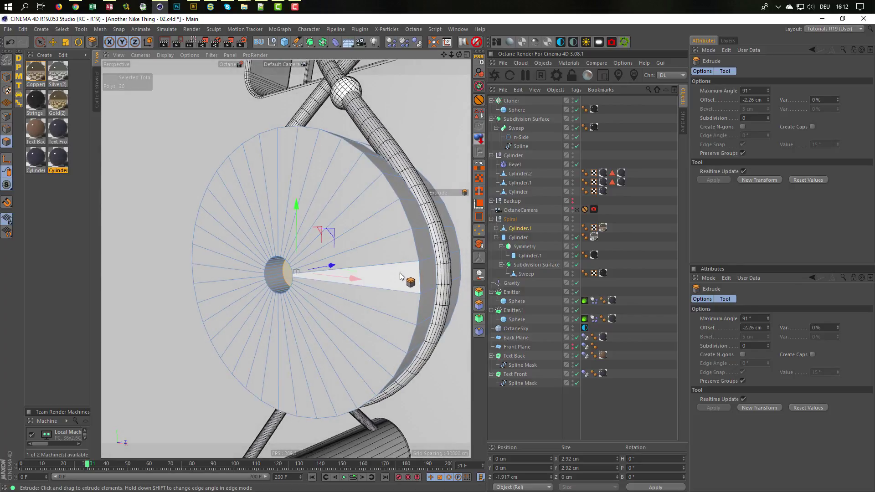
{"action": "left_click", "coordinate": [497, 229]}
{"action": "left_click", "coordinate": [496, 228]}
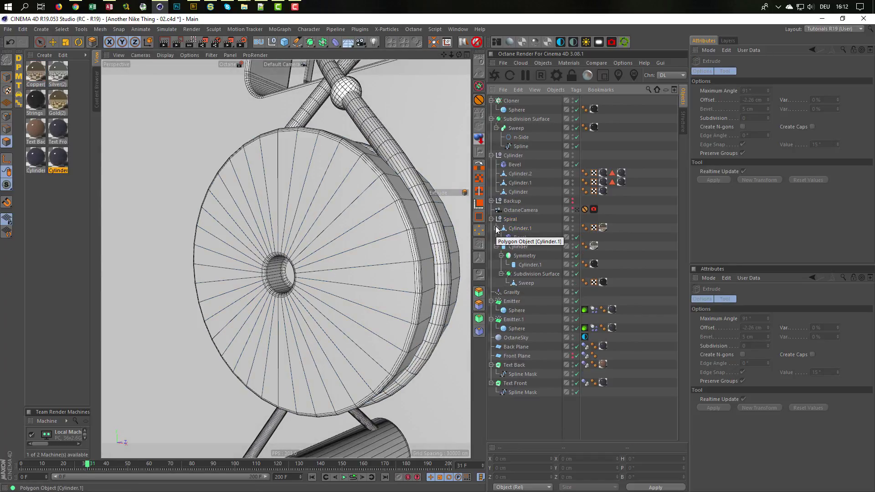
{"action": "left_click", "coordinate": [497, 229]}
{"action": "left_click_drag", "start_coordinate": [338, 272], "coordinate": [252, 271], "text": "alt"}
- View the scene through the OctaneCamera and run an Octane live render to check the recessed disc, stopping it when finished
{"action": "left_click", "coordinate": [575, 210]}
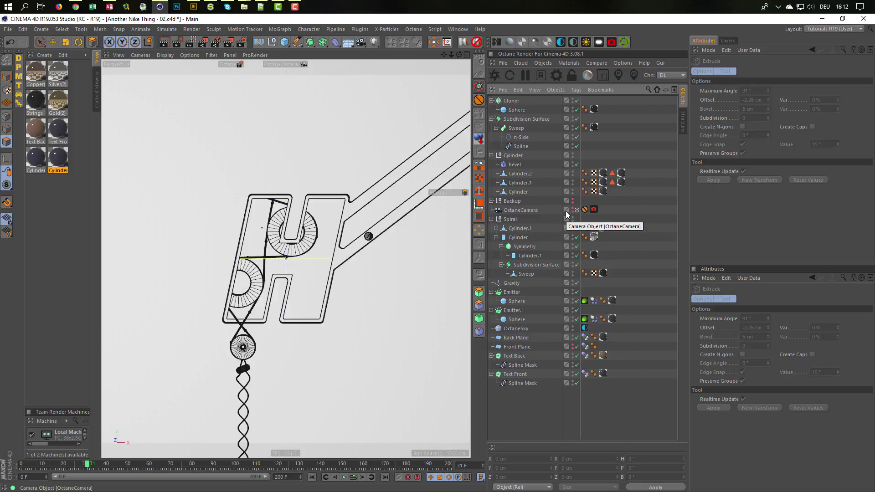
{"action": "left_click", "coordinate": [495, 75]}
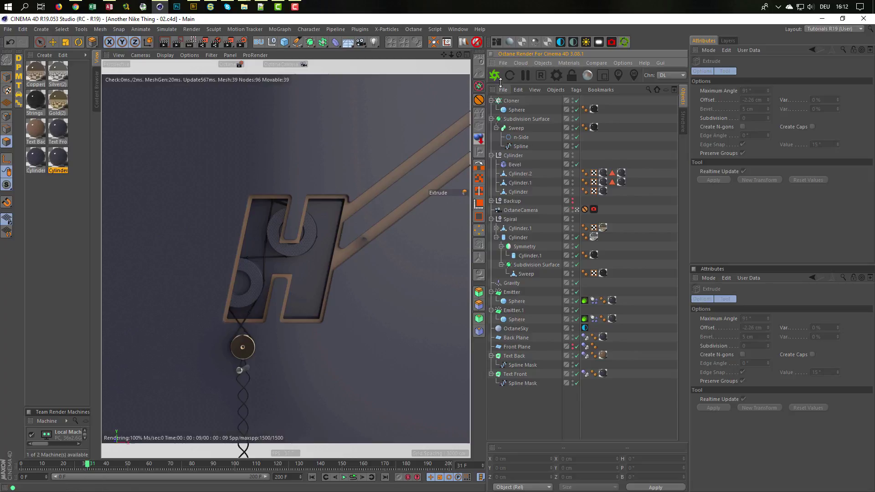
{"action": "left_click", "coordinate": [541, 75]}
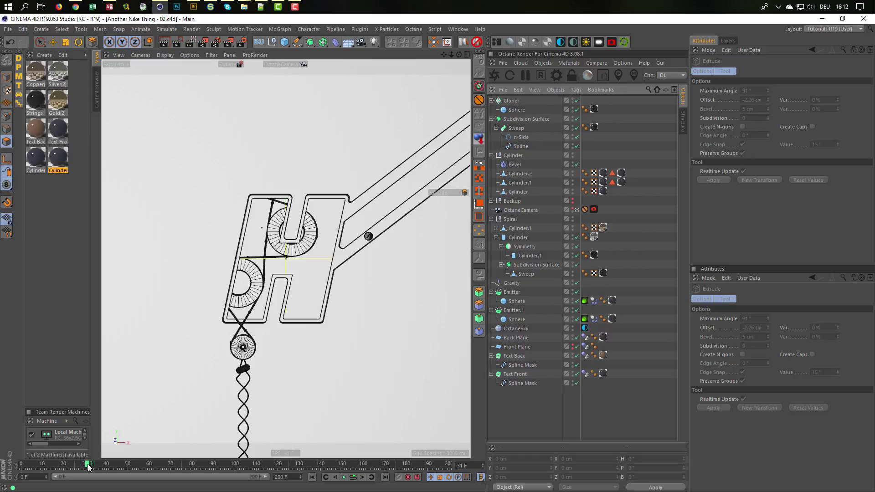
- Keyframe the heading rotation of the Spiral group's Cylinder at 0° on frame 0
{"action": "left_click_drag", "start_coordinate": [88, 465], "coordinate": [16, 465]}
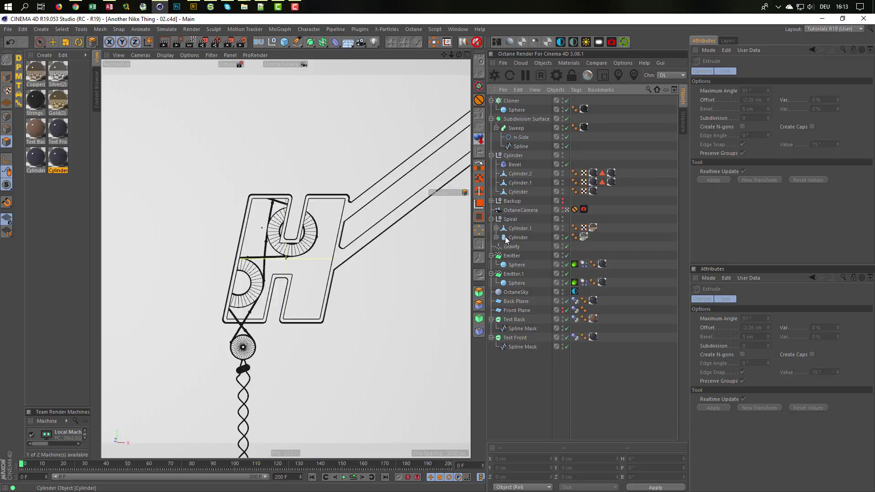
{"action": "left_click", "coordinate": [518, 237]}
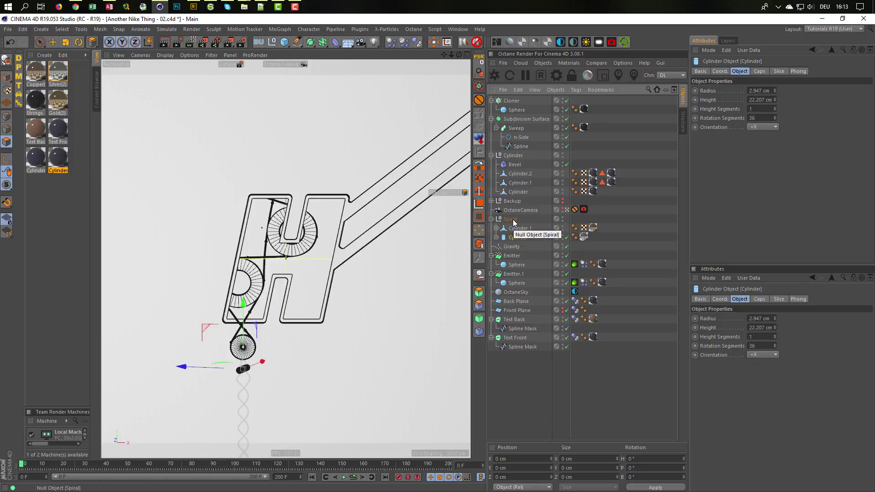
{"action": "left_click", "coordinate": [513, 221]}
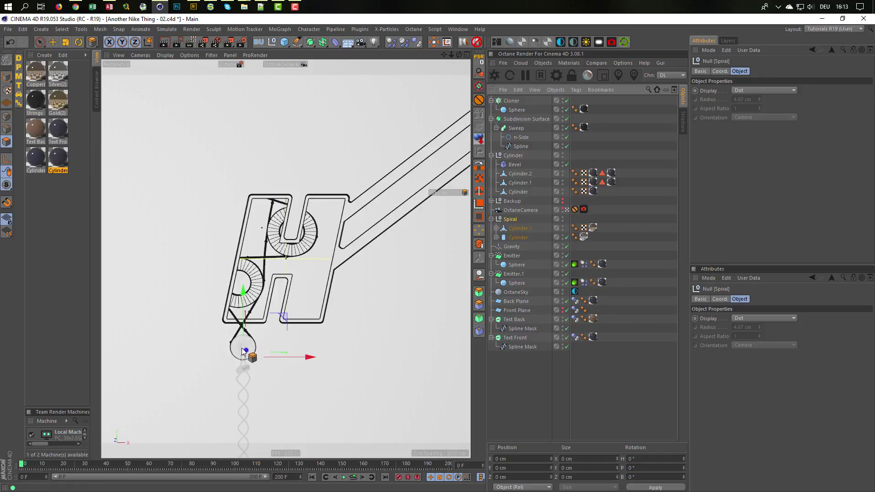
{"action": "left_click", "coordinate": [496, 237]}
{"action": "left_click", "coordinate": [516, 238]}
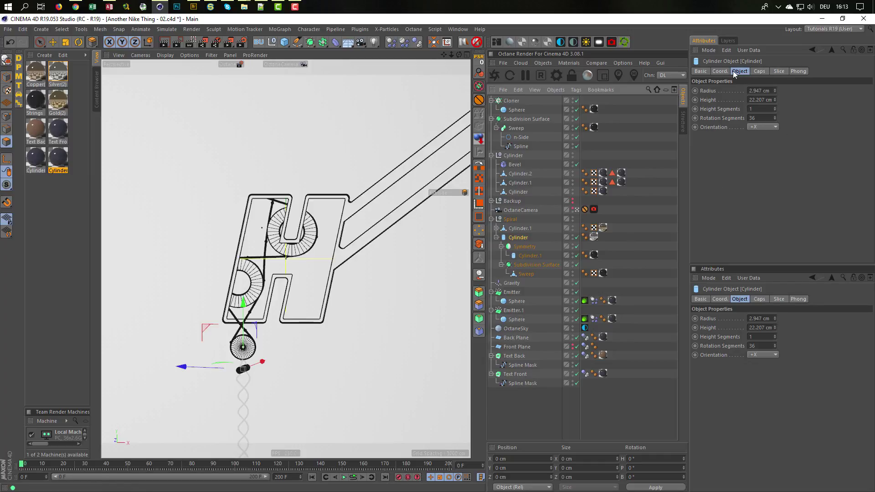
{"action": "left_click", "coordinate": [719, 71]}
{"action": "left_click_drag", "start_coordinate": [848, 91], "coordinate": [849, 162]}
{"action": "right_click", "coordinate": [848, 91]}
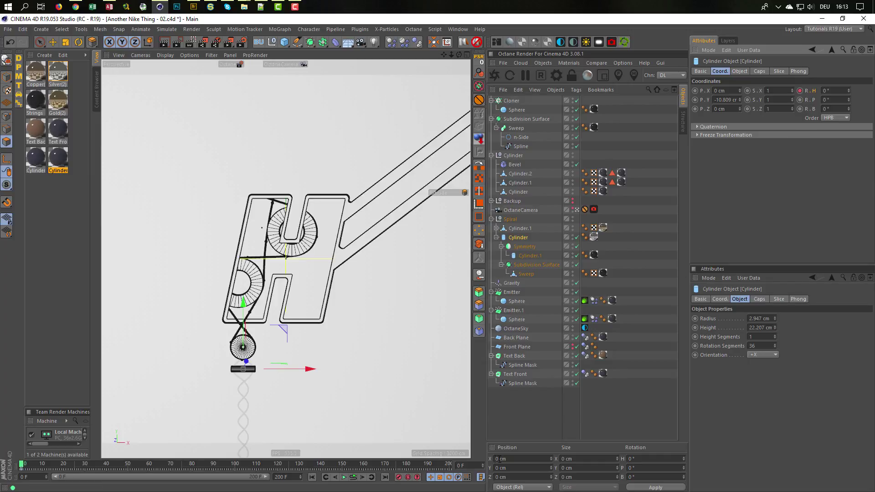
- Enter a heading rotation of 360*10 for the Spiral group's Cylinder at frame 200 and play back the animation
{"action": "left_click_drag", "start_coordinate": [473, 465], "coordinate": [441, 467]}
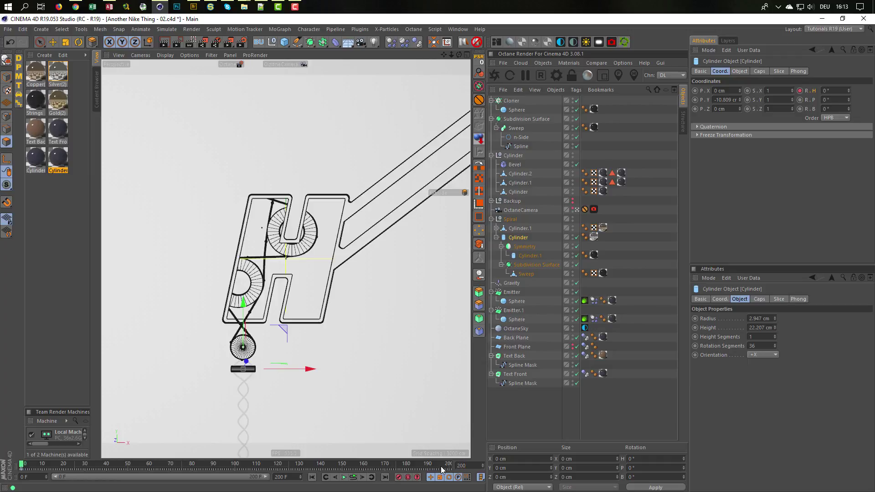
{"action": "type", "text": "200"}
{"action": "key", "text": "Return"}
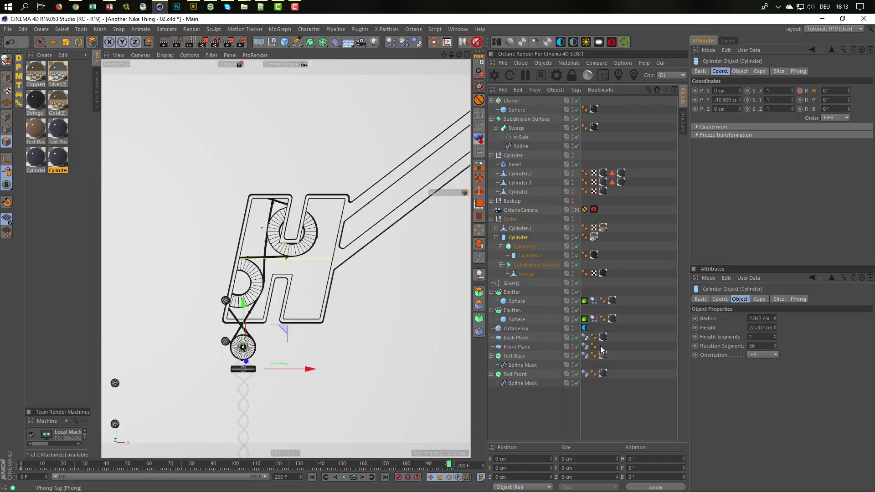
{"action": "left_click", "coordinate": [834, 90]}
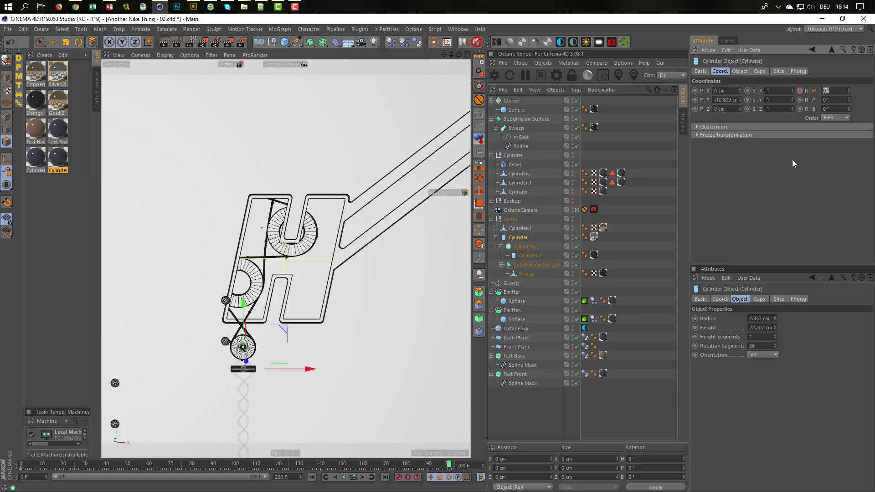
{"action": "type", "text": "360*10"}
{"action": "key", "text": "Return"}
{"action": "left_click", "coordinate": [353, 477]}
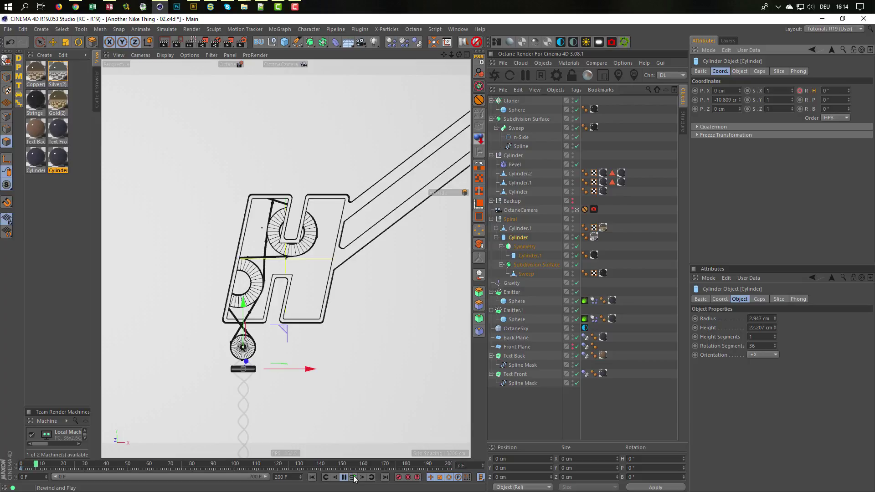
{"action": "left_click", "coordinate": [354, 477]}
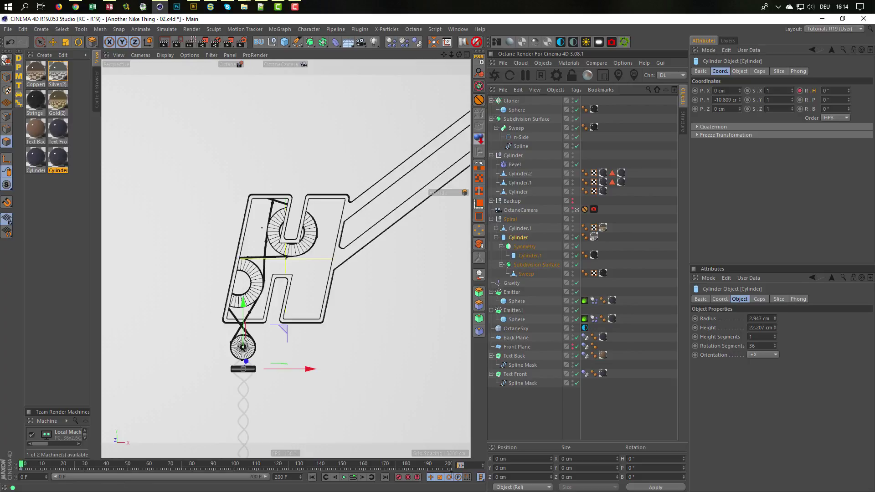
- Keyframe the Spiral group's Cylinder heading at 1800° on frame 200, play back the spin, and save the scene
{"action": "key", "text": "Return"}
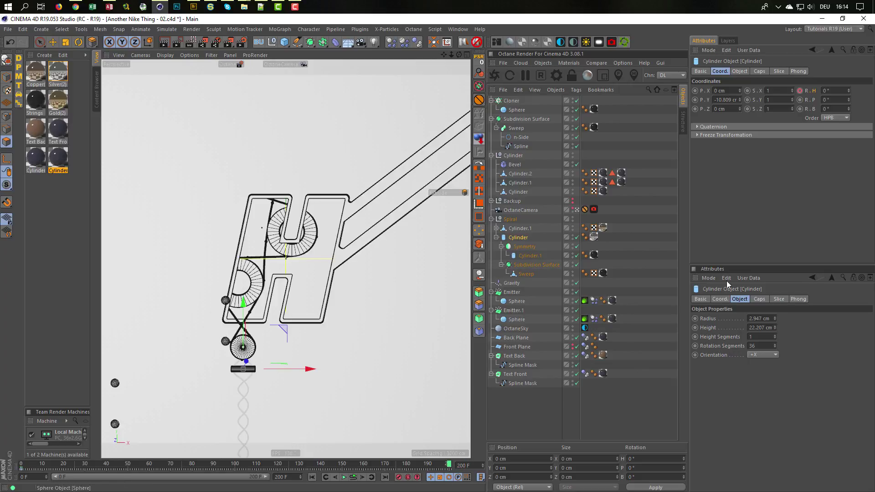
{"action": "left_click_drag", "start_coordinate": [829, 91], "coordinate": [802, 120]}
{"action": "type", "text": "1800"}
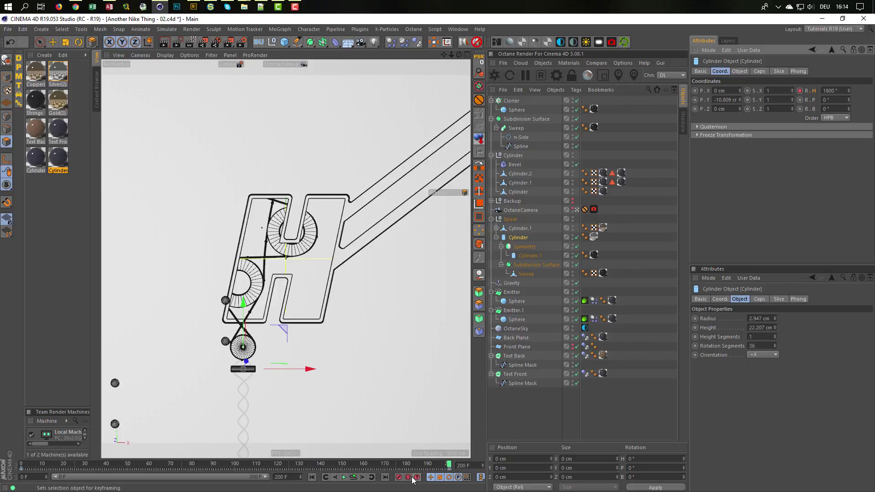
{"action": "left_click", "coordinate": [351, 478]}
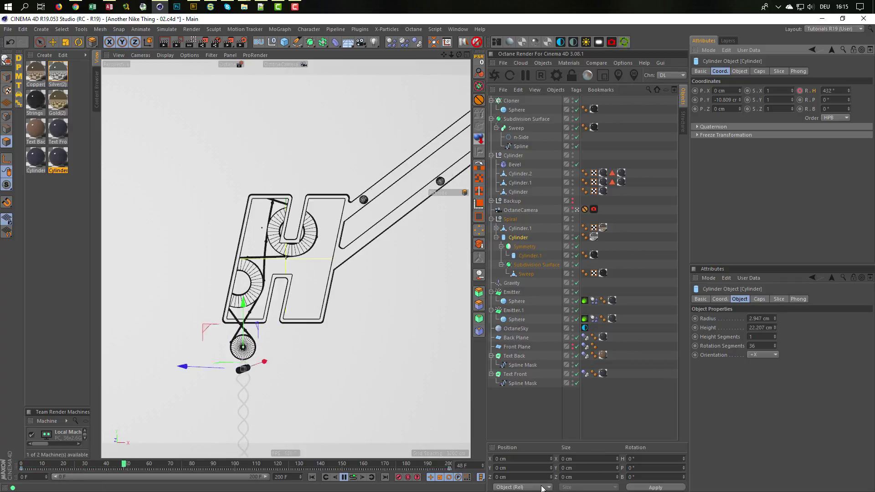
{"action": "left_click", "coordinate": [354, 477]}
{"action": "key", "text": "ctrl+s"}
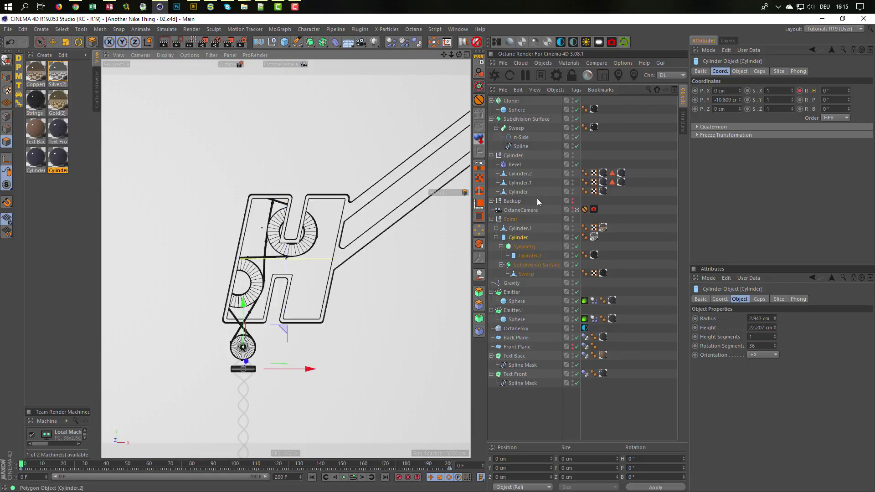
- Switch to model mode with the Spiral group's Cylinder.1 selected and leave the OctaneCamera for a closer view of the letter
{"action": "left_click", "coordinate": [520, 227]}
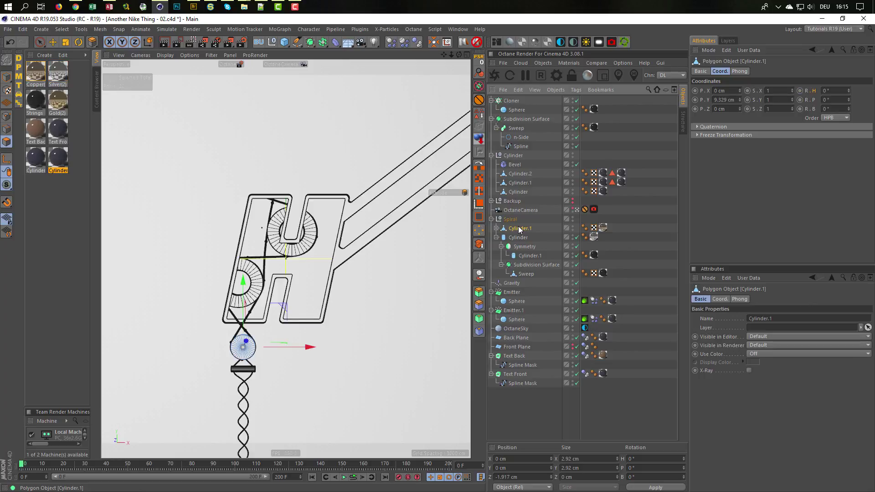
{"action": "left_click", "coordinate": [6, 76]}
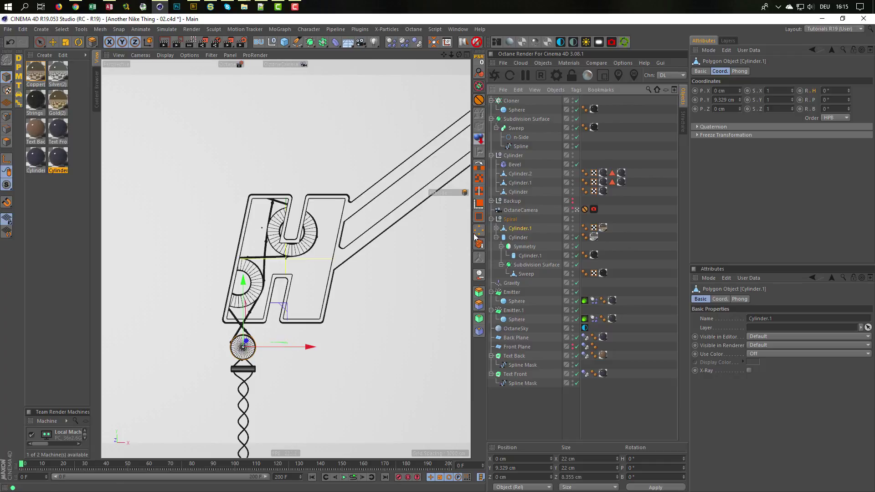
{"action": "left_click", "coordinate": [577, 210]}
{"action": "left_click_drag", "start_coordinate": [374, 256], "coordinate": [334, 261], "text": "alt"}
{"action": "right_click_drag", "start_coordinate": [334, 262], "coordinate": [235, 285], "text": "alt"}
{"action": "left_click_drag", "start_coordinate": [235, 285], "coordinate": [273, 281], "text": "alt"}
{"action": "middle_click_drag", "start_coordinate": [274, 281], "coordinate": [299, 322], "text": "alt"}
{"action": "right_click_drag", "start_coordinate": [300, 322], "coordinate": [302, 324], "text": "alt"}
{"action": "middle_click_drag", "start_coordinate": [302, 323], "coordinate": [297, 322], "text": "alt"}
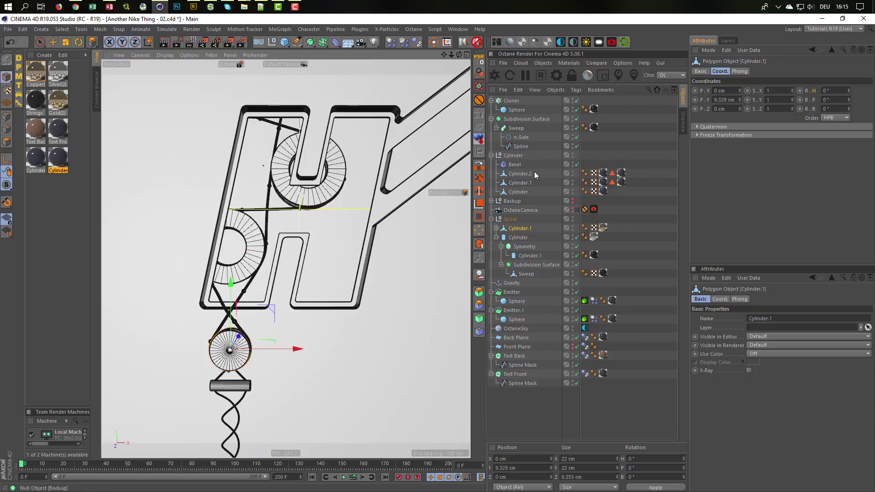
- Check the Cloner's object properties
{"action": "left_click", "coordinate": [511, 101]}
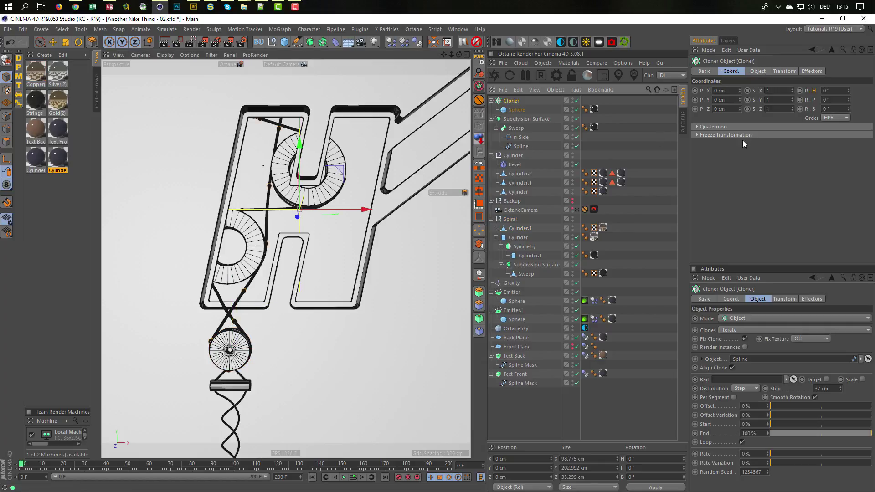
{"action": "left_click", "coordinate": [767, 72]}
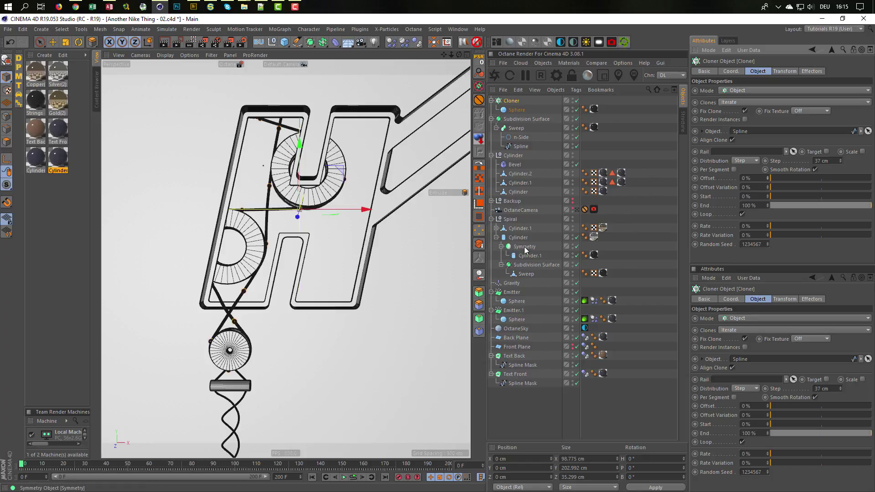
- Keyframe the Spiral group's Cylinder.1 heading from 0° at frame 0 to 1800° at frame 200 and play back the animation
{"action": "left_click", "coordinate": [521, 229]}
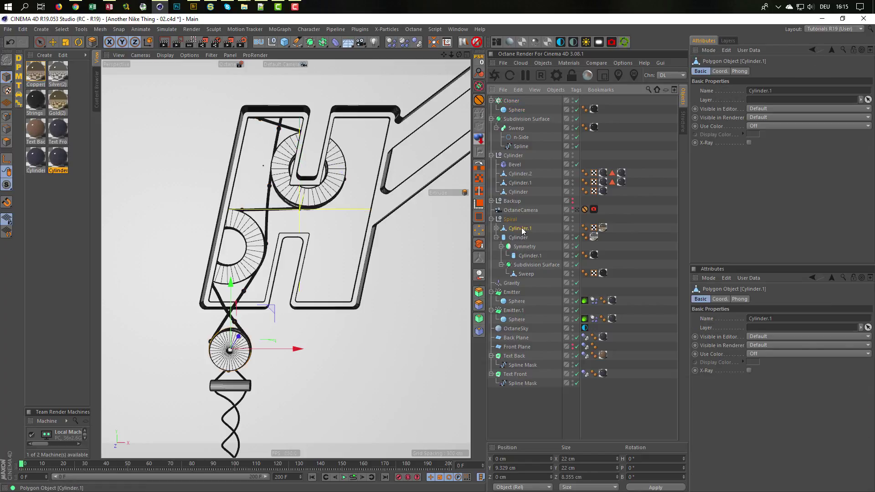
{"action": "left_click", "coordinate": [723, 72]}
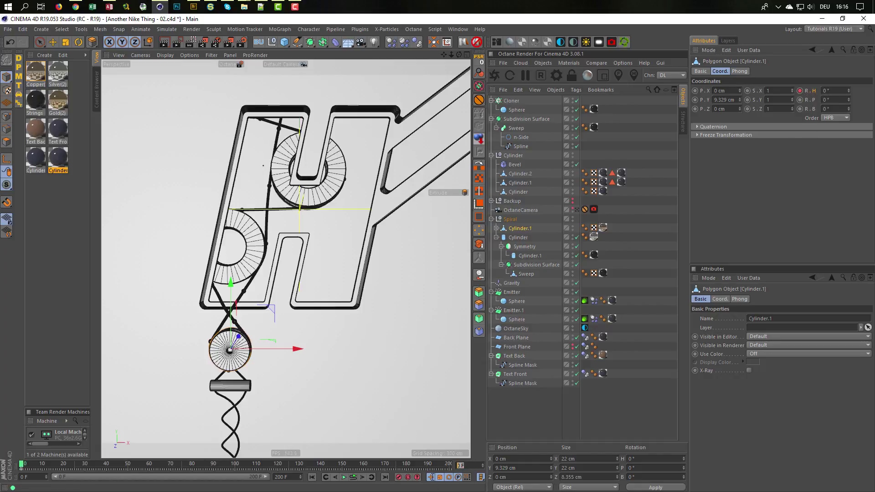
{"action": "type", "text": "200"}
{"action": "key", "text": "Return"}
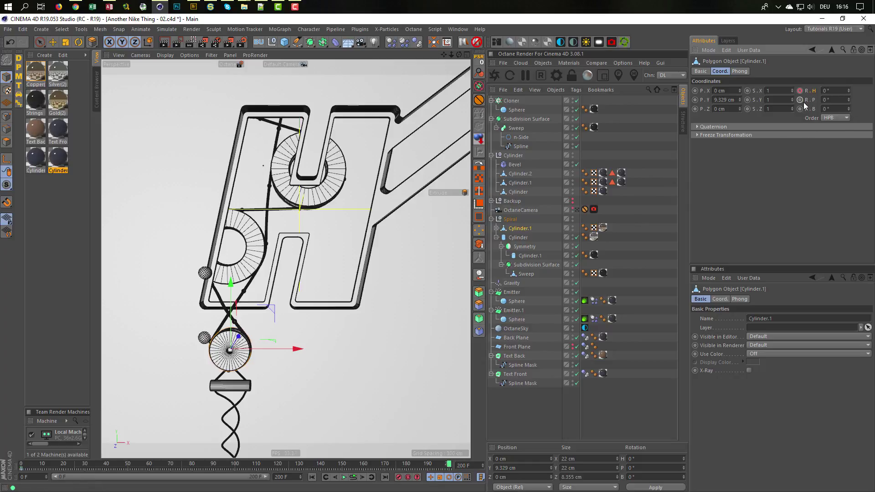
{"action": "type", "text": "1880"}
{"action": "key", "text": "BackSpace"}
{"action": "key", "text": "BackSpace"}
{"action": "type", "text": "00"}
{"action": "key", "text": "Return"}
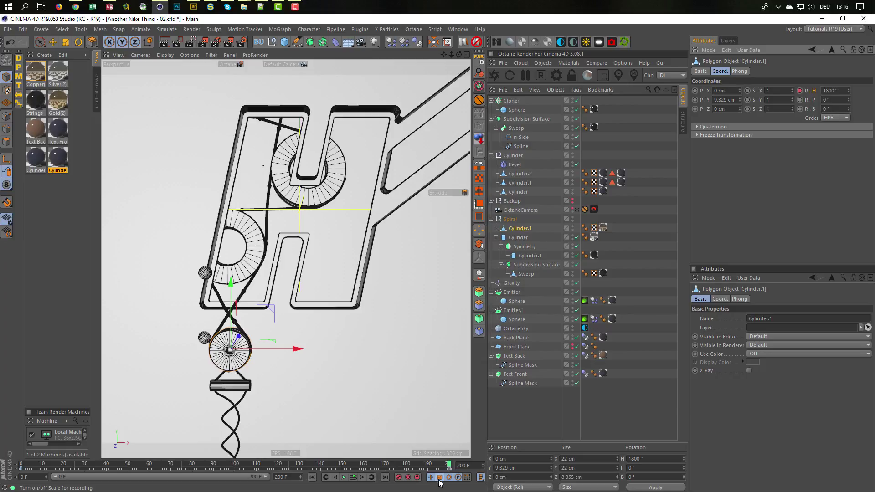
{"action": "left_click", "coordinate": [354, 478]}
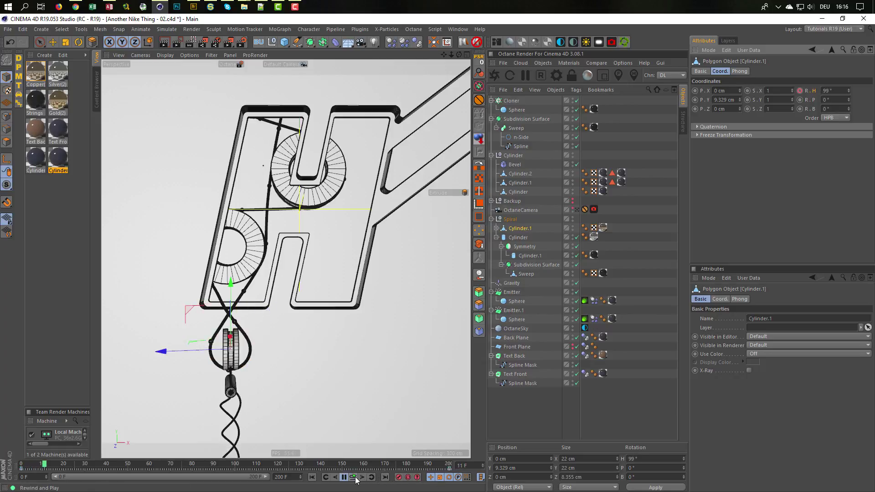
{"action": "left_click", "coordinate": [356, 478]}
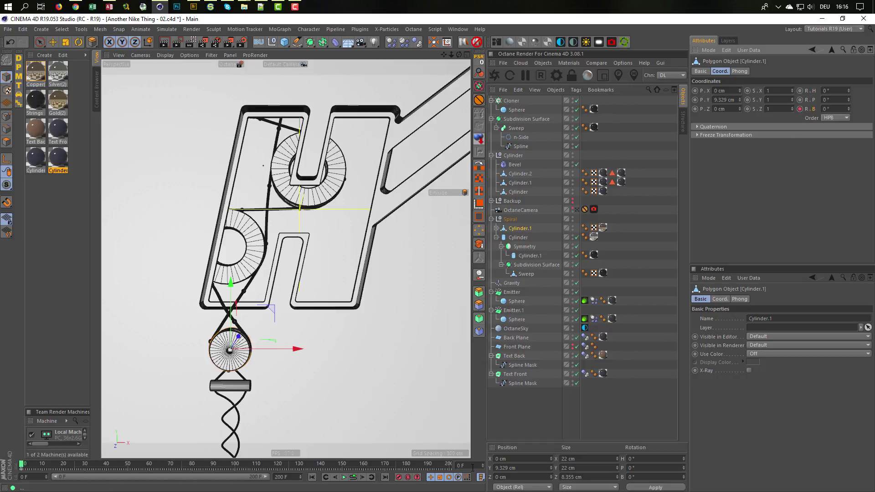
- Keyframe the Spiral group's Cylinder.1 bank at 1800° on frame 200 and play back the animation
{"action": "left_click_drag", "start_coordinate": [467, 465], "coordinate": [432, 480]}
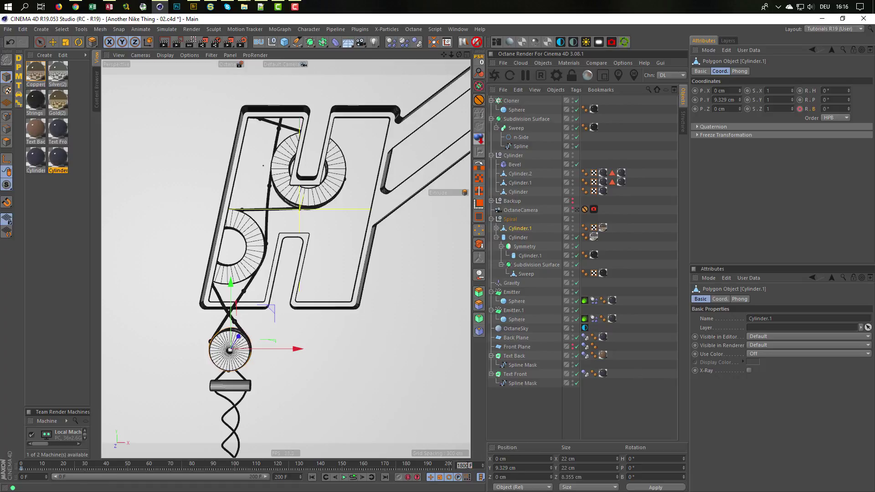
{"action": "key", "text": "Return"}
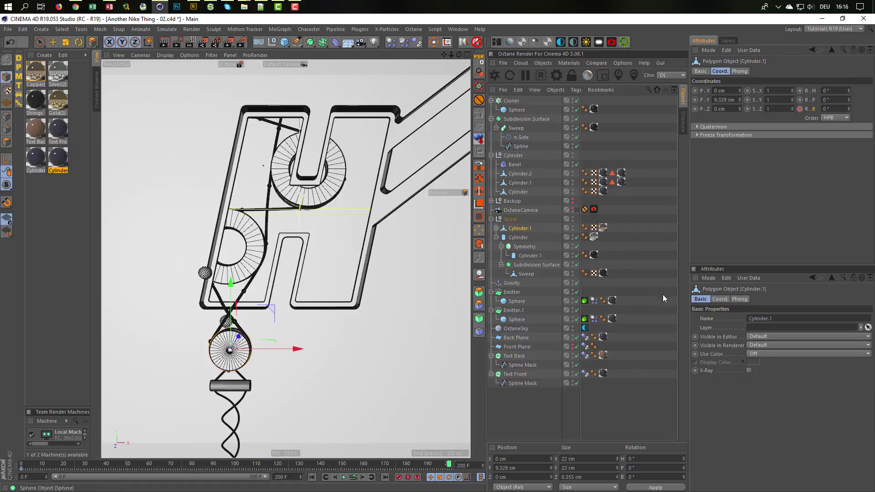
{"action": "left_click", "coordinate": [830, 109]}
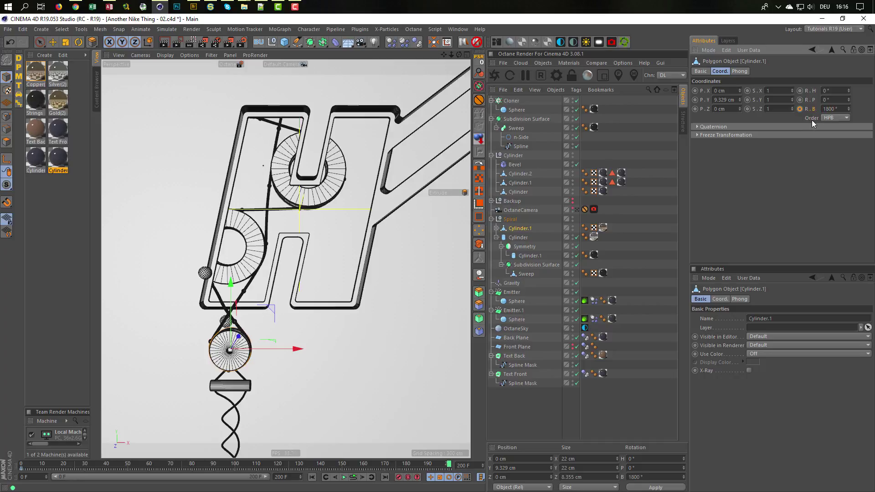
{"action": "left_click", "coordinate": [800, 109]}
{"action": "left_click", "coordinate": [354, 478]}
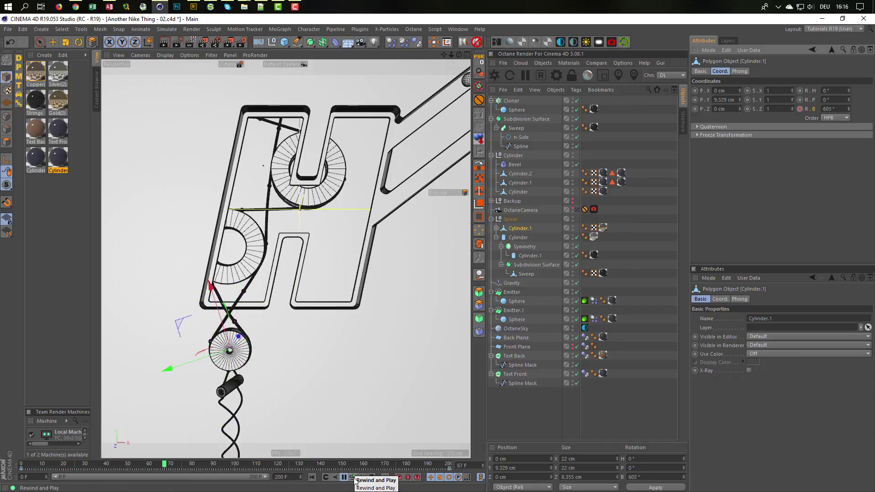
{"action": "left_click", "coordinate": [355, 479]}
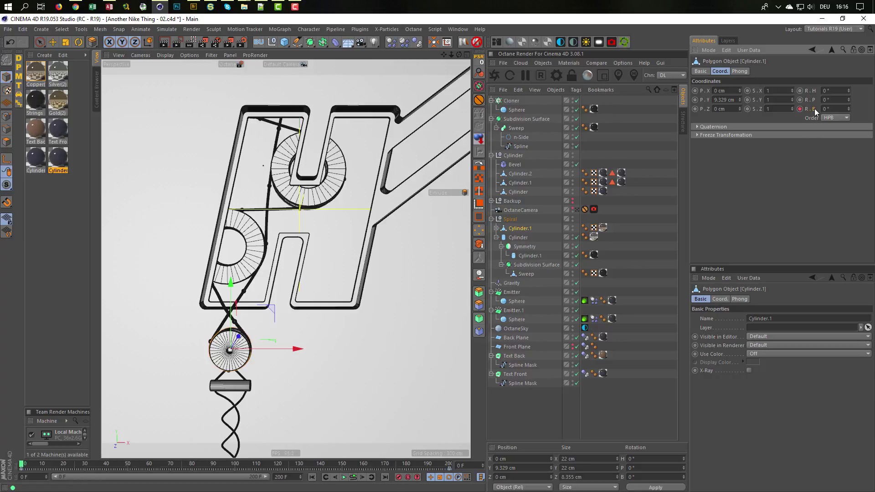
- Change the Spiral group's Cylinder.1 bank keyframe on frame 200 to -3600° and play back the faster reversed spin
{"action": "left_click_drag", "start_coordinate": [466, 465], "coordinate": [449, 470]}
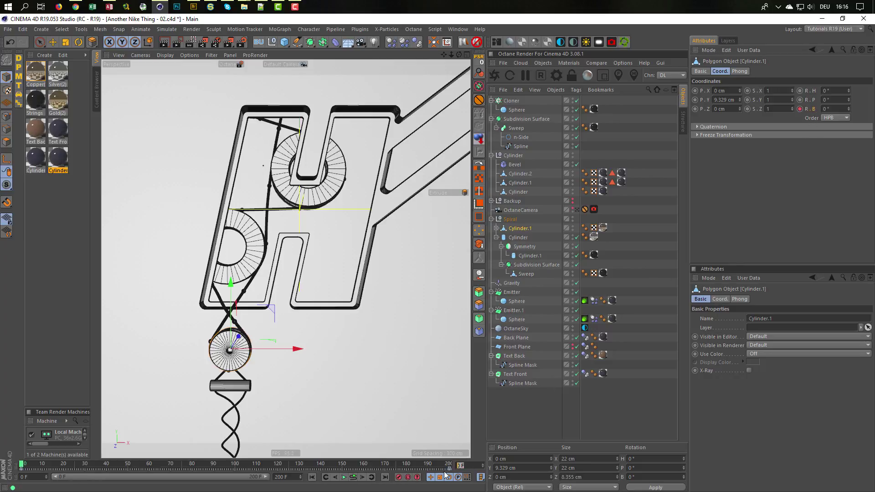
{"action": "key", "text": "Return"}
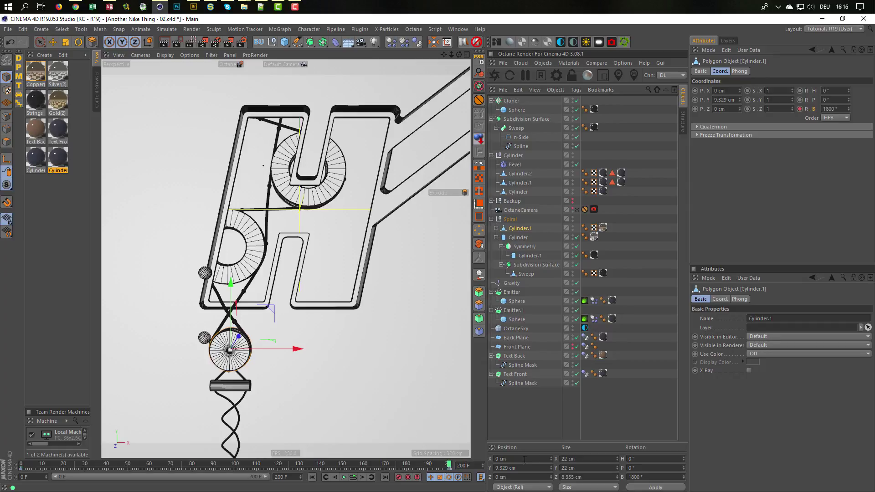
{"action": "left_click_drag", "start_coordinate": [842, 109], "coordinate": [799, 121]}
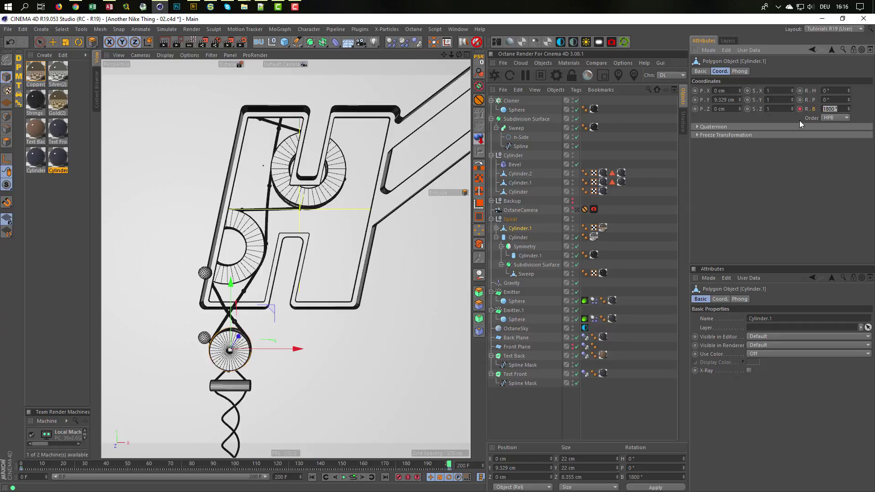
{"action": "type", "text": "-3600"}
{"action": "left_click", "coordinate": [800, 109]}
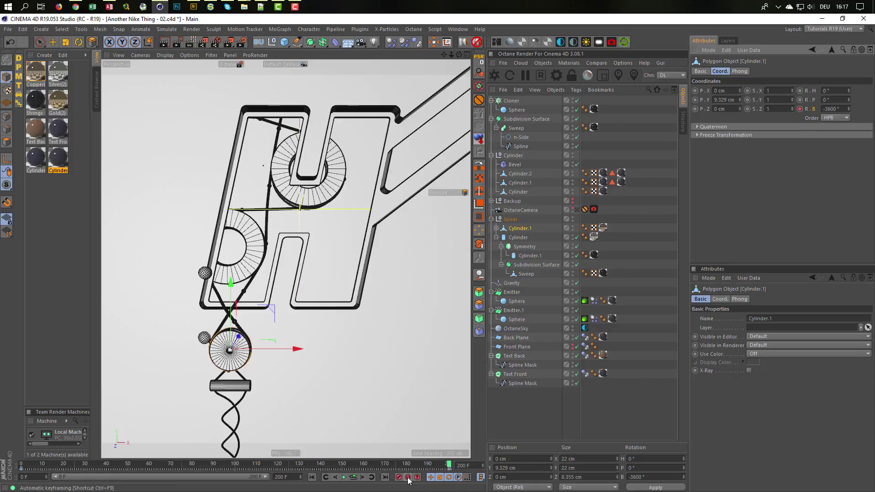
{"action": "left_click", "coordinate": [354, 477]}
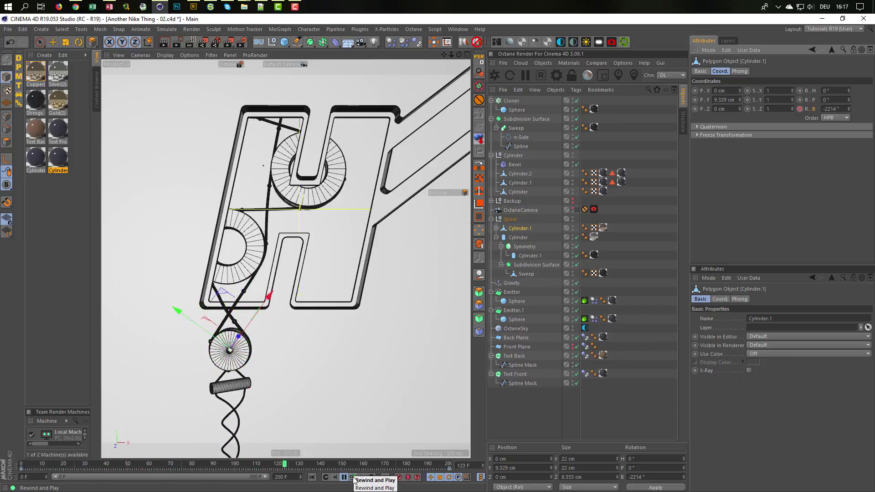
{"action": "left_click", "coordinate": [354, 478]}
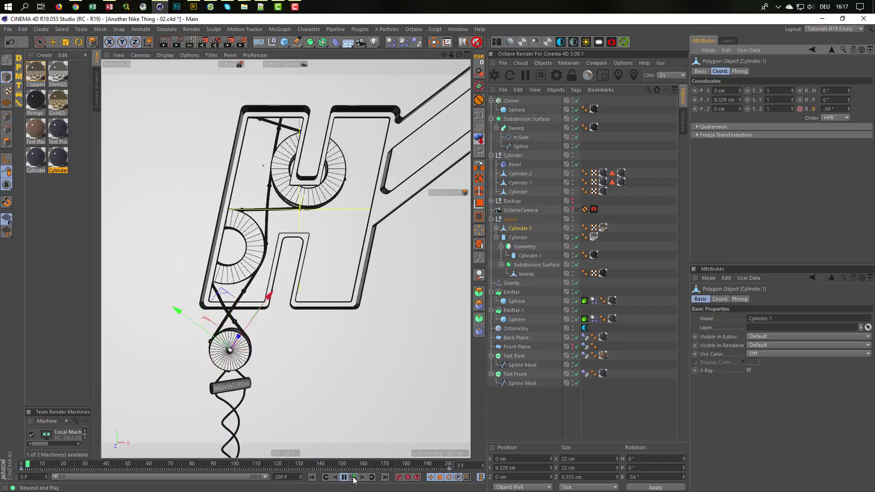
{"action": "left_click", "coordinate": [354, 479]}
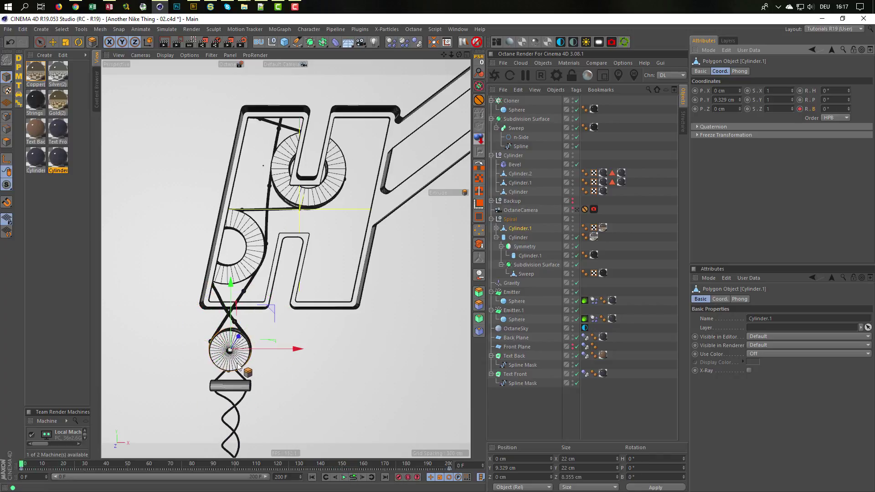
- Play the animation and examine the Spiral disc and the string wrapped around it from the front and side
{"action": "scroll", "coordinate": [200, 363], "scroll_direction": "up", "scroll_amount": 5}
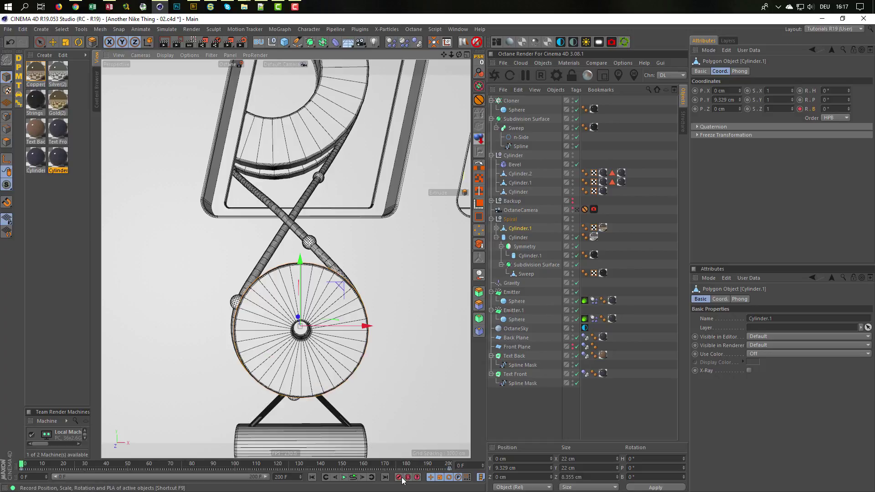
{"action": "left_click", "coordinate": [351, 478]}
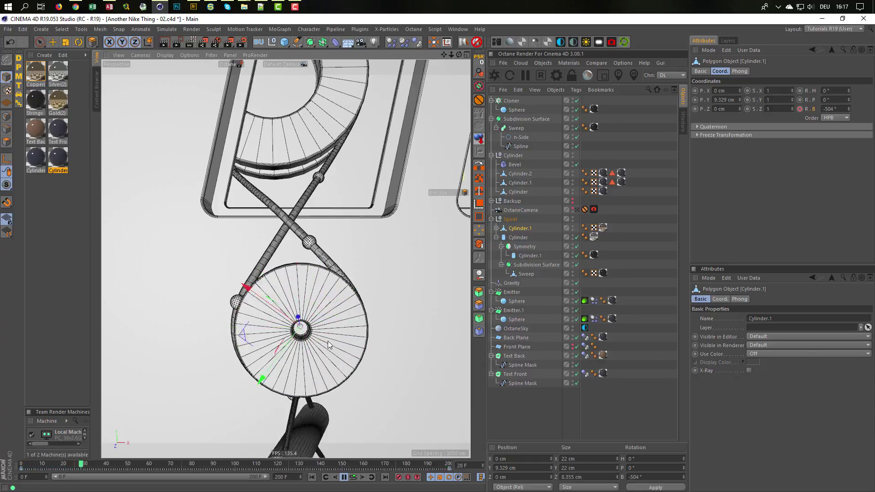
{"action": "left_click_drag", "start_coordinate": [329, 351], "coordinate": [414, 341], "text": "alt"}
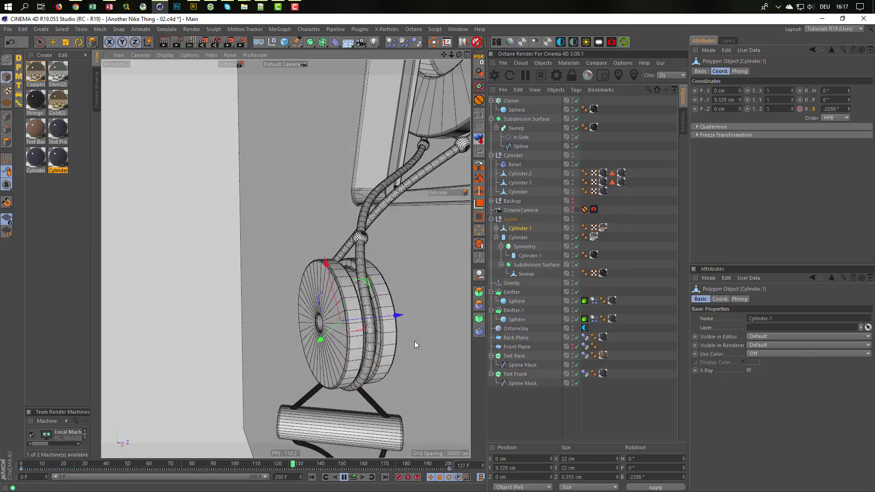
{"action": "left_click_drag", "start_coordinate": [409, 343], "coordinate": [265, 373], "text": "alt"}
{"action": "scroll", "coordinate": [256, 358], "scroll_direction": "down", "scroll_amount": 5}
{"action": "scroll", "coordinate": [265, 371], "scroll_direction": "down", "scroll_amount": 3}
{"action": "middle_click_drag", "start_coordinate": [264, 355], "coordinate": [268, 305], "text": "alt"}
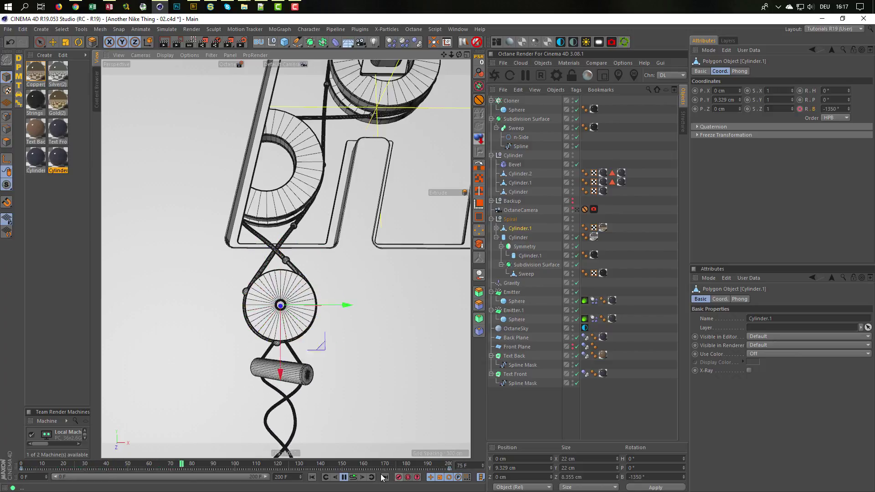
{"action": "left_click", "coordinate": [352, 478]}
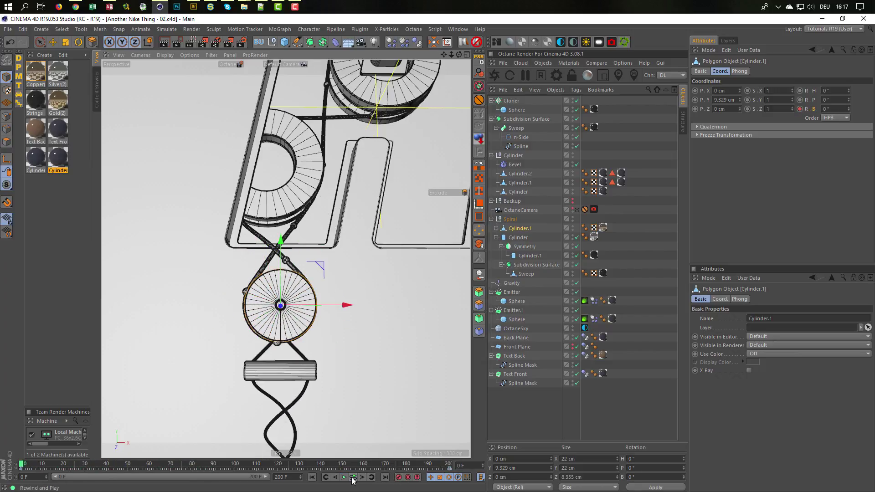
- Play the rendered Nike.gif in the Picture Viewer and compare its disc spin with the scene's playback
{"action": "key", "text": "shift+F6"}
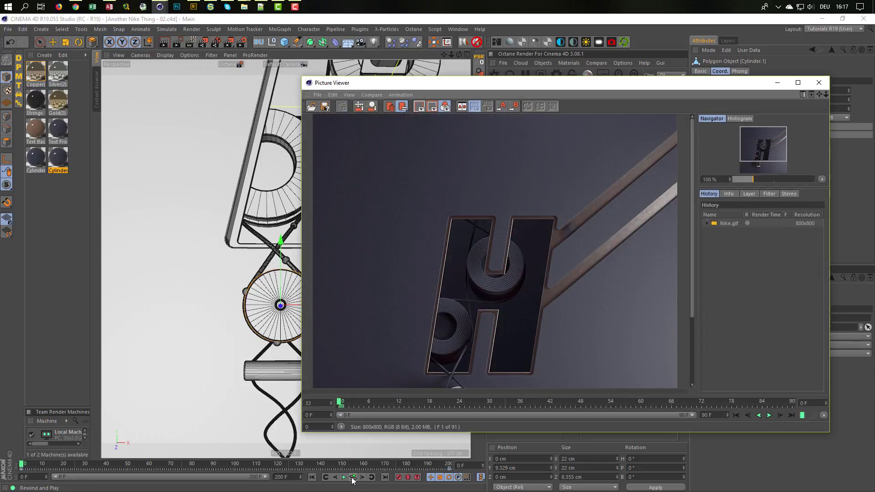
{"action": "left_click", "coordinate": [771, 416]}
{"action": "left_click_drag", "start_coordinate": [605, 353], "coordinate": [604, 286]}
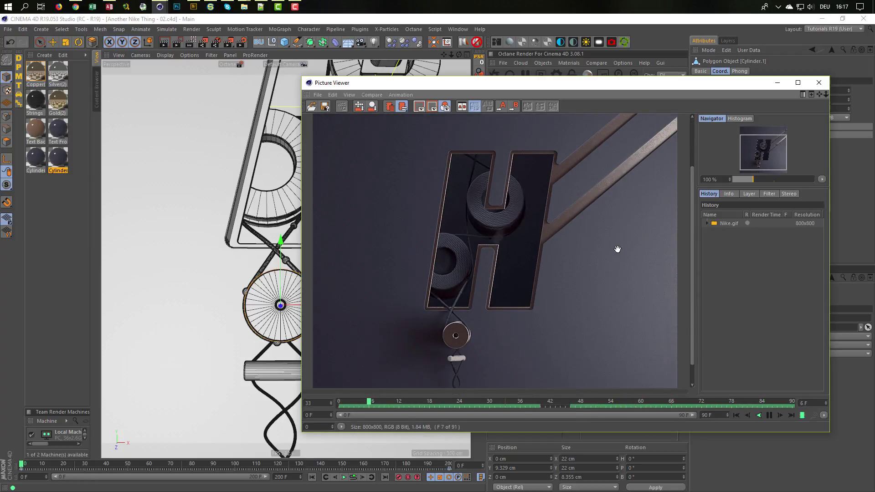
{"action": "left_click", "coordinate": [354, 478]}
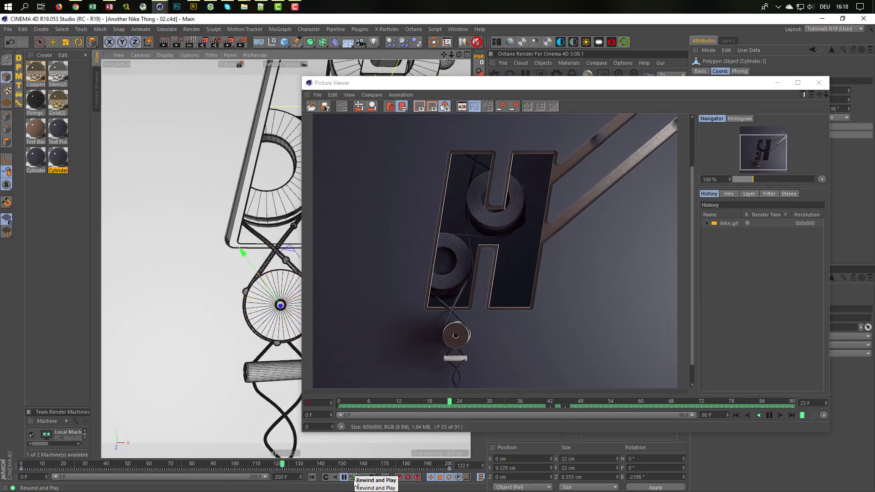
{"action": "left_click", "coordinate": [354, 479]}
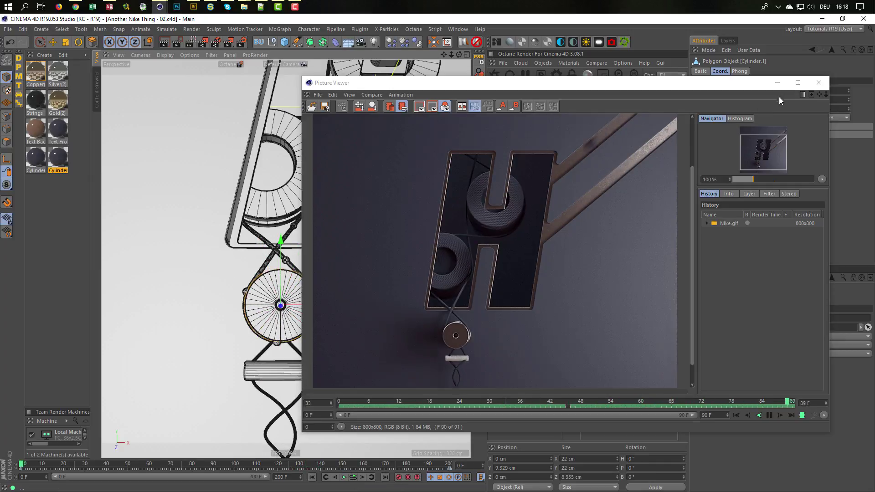
{"action": "left_click", "coordinate": [818, 82]}
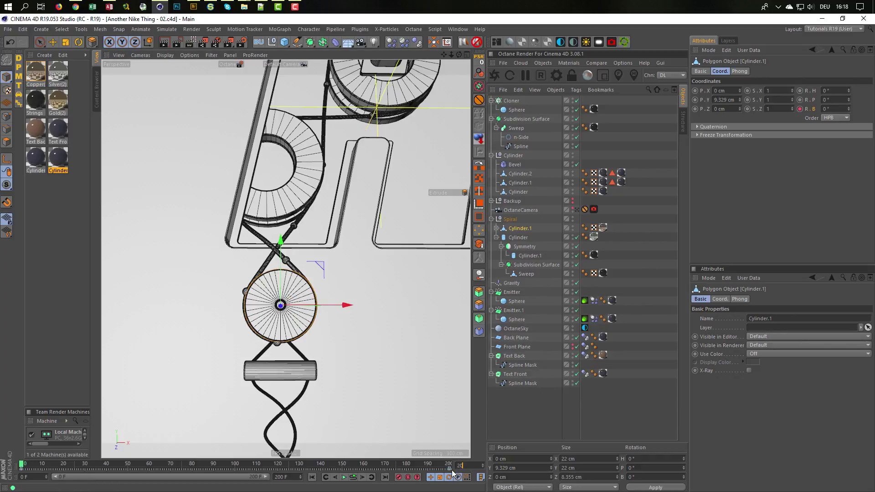
- On frame 200, add 720° to Cylinder.1's bank for -2880°, keyframe it with autokeying, and play back the spin
{"action": "type", "text": "0"}
{"action": "key", "text": "Return"}
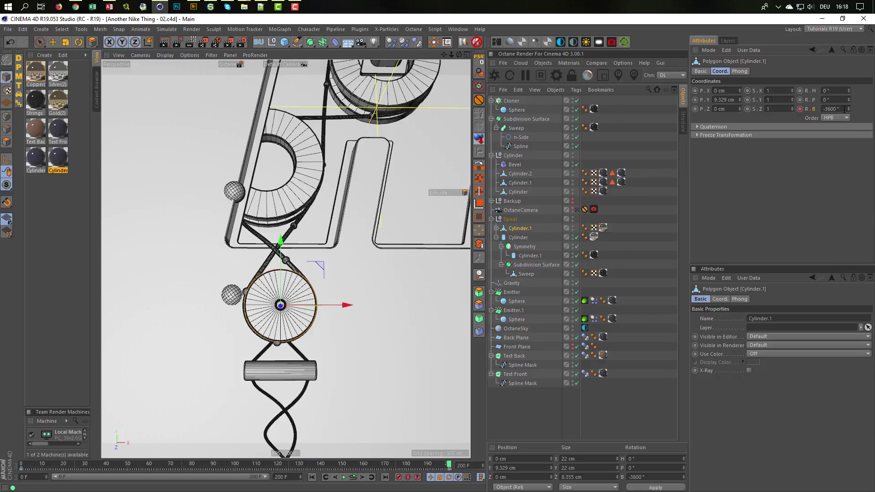
{"action": "left_click", "coordinate": [844, 109]}
{"action": "type", "text": "+720"}
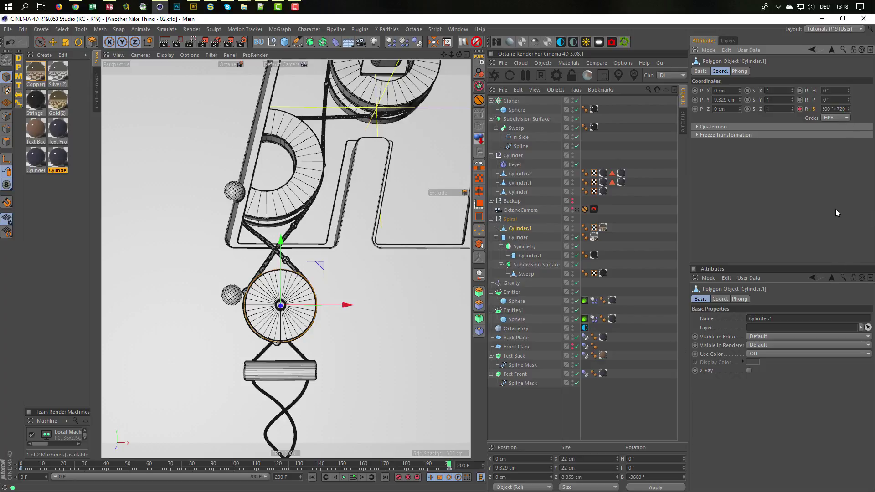
{"action": "key", "text": "Return"}
{"action": "left_click", "coordinate": [408, 477]}
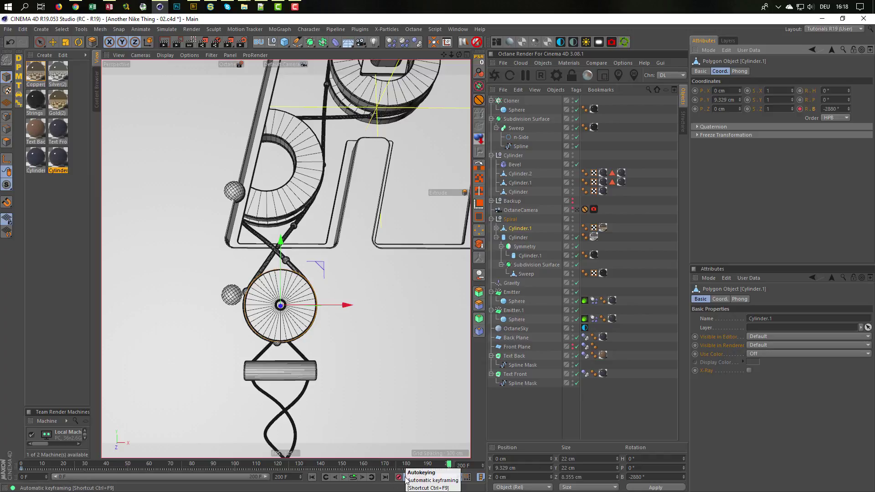
{"action": "left_click", "coordinate": [407, 477]}
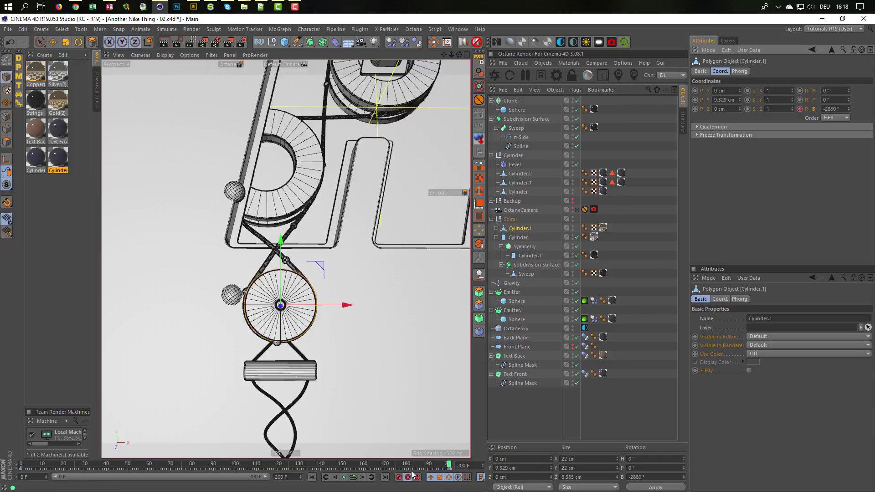
{"action": "left_click", "coordinate": [353, 477]}
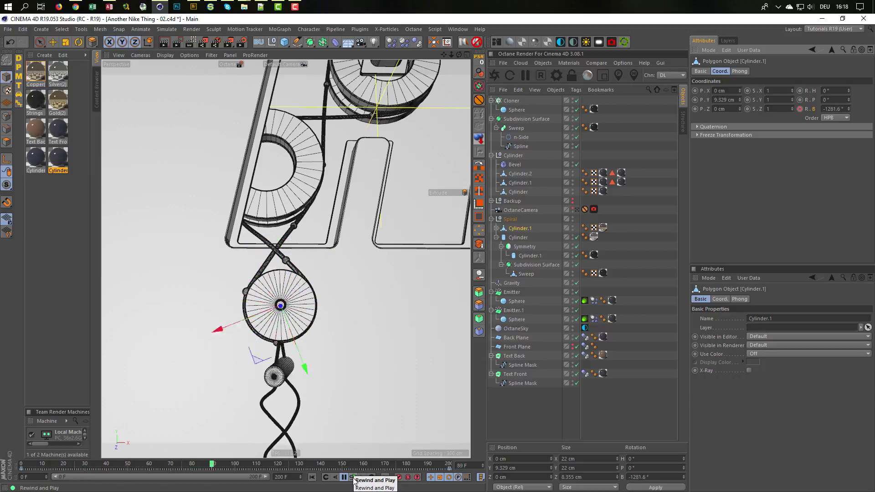
{"action": "left_click", "coordinate": [353, 479]}
- Replay the animation and compare the Spiral disc's rotation with the string's movement from a closer, angled view
{"action": "middle_click_drag", "start_coordinate": [354, 302], "coordinate": [338, 371], "text": "alt"}
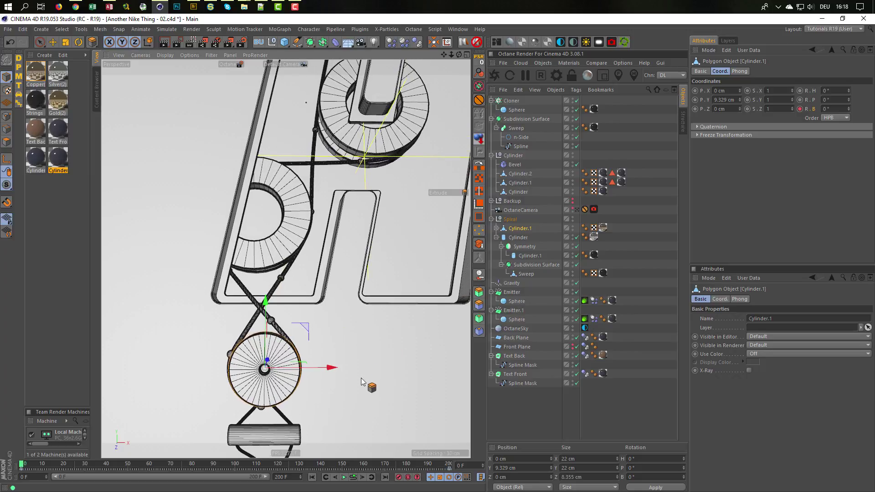
{"action": "left_click", "coordinate": [354, 478]}
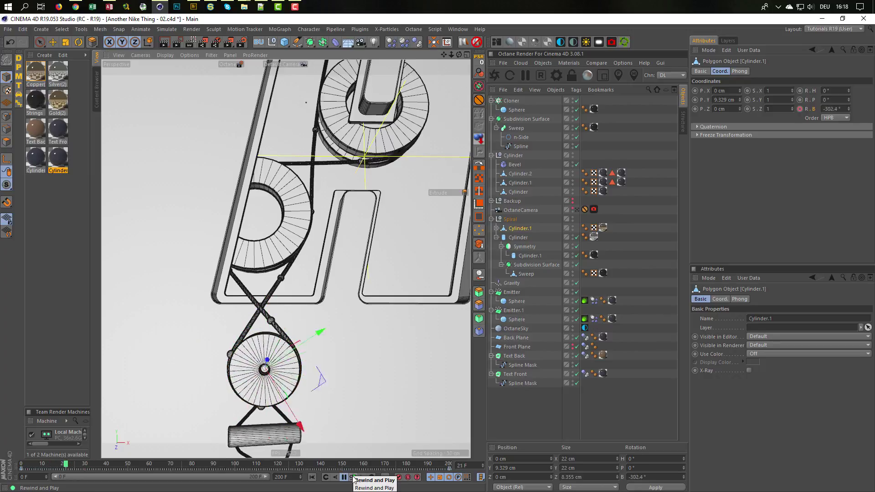
{"action": "left_click", "coordinate": [353, 478]}
{"action": "scroll", "coordinate": [283, 374], "scroll_direction": "up", "scroll_amount": 4}
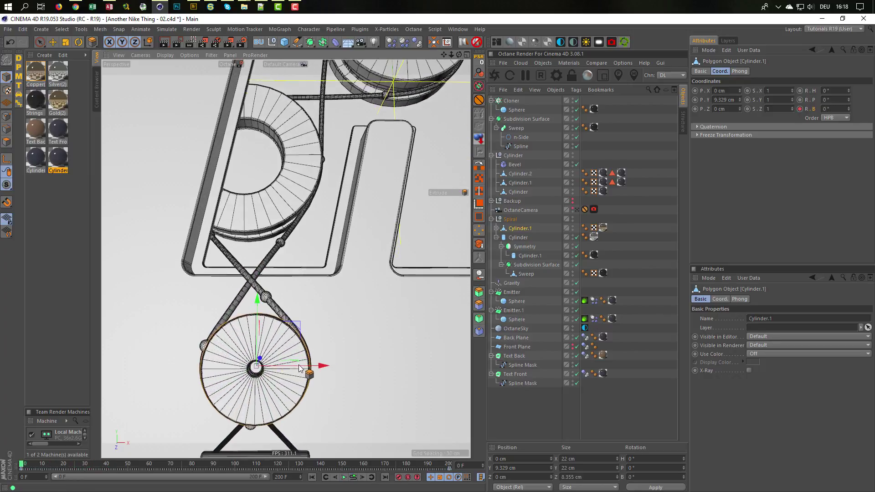
{"action": "left_click_drag", "start_coordinate": [286, 374], "coordinate": [329, 366], "text": "alt"}
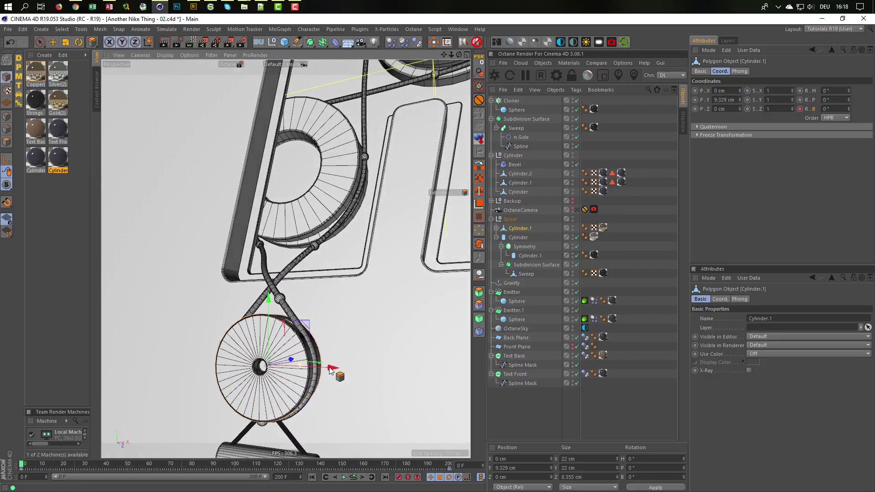
{"action": "left_click", "coordinate": [354, 478]}
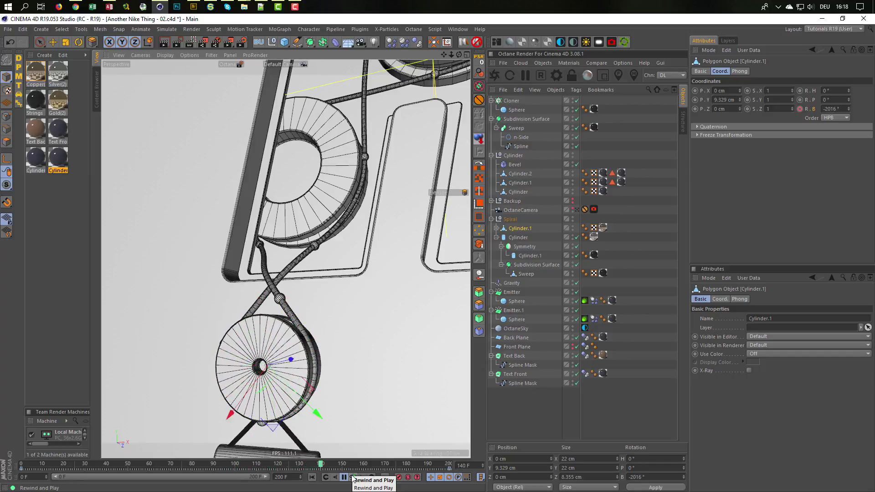
{"action": "left_click", "coordinate": [352, 478]}
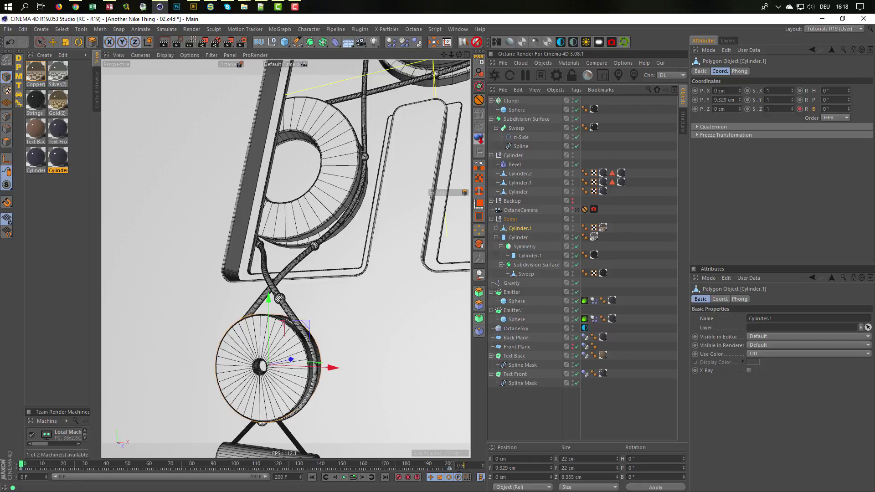
- On frame 200, reverse the Spiral group's Cylinder.1 spin by keyframing its bank at 2880°, then check playback and save the scene
{"action": "type", "text": "200"}
{"action": "key", "text": "Return"}
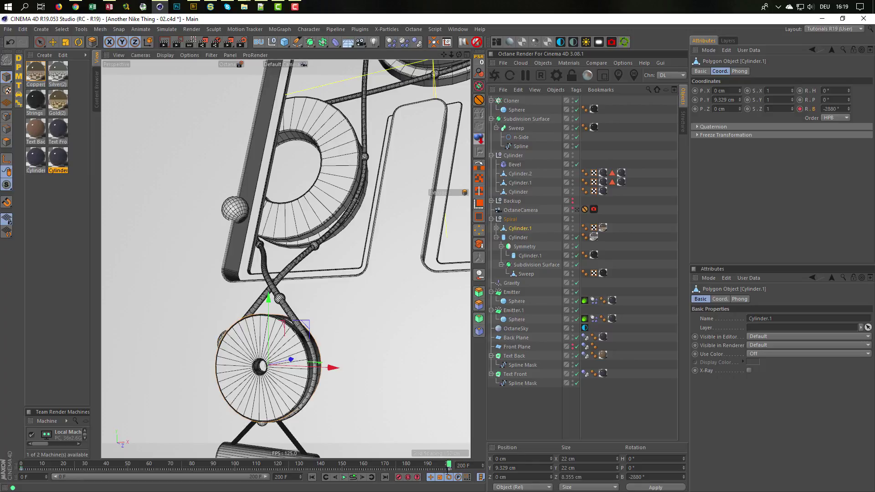
{"action": "left_click", "coordinate": [822, 109]}
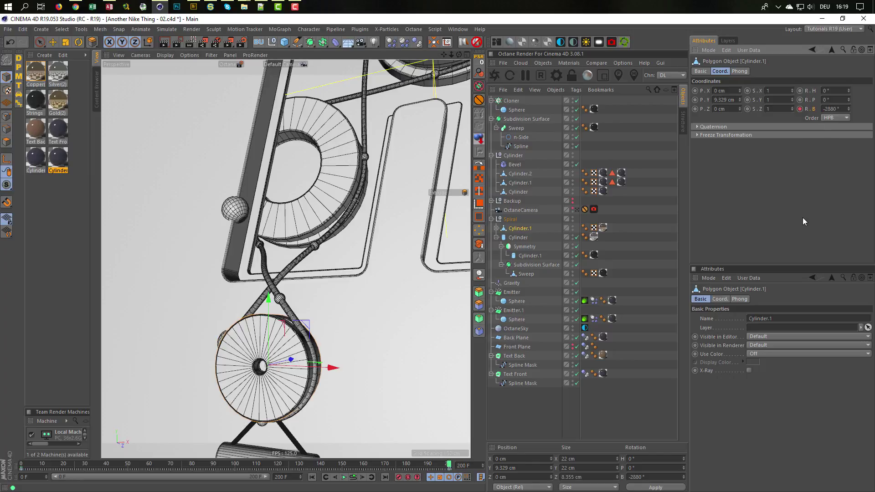
{"action": "key", "text": "Delete"}
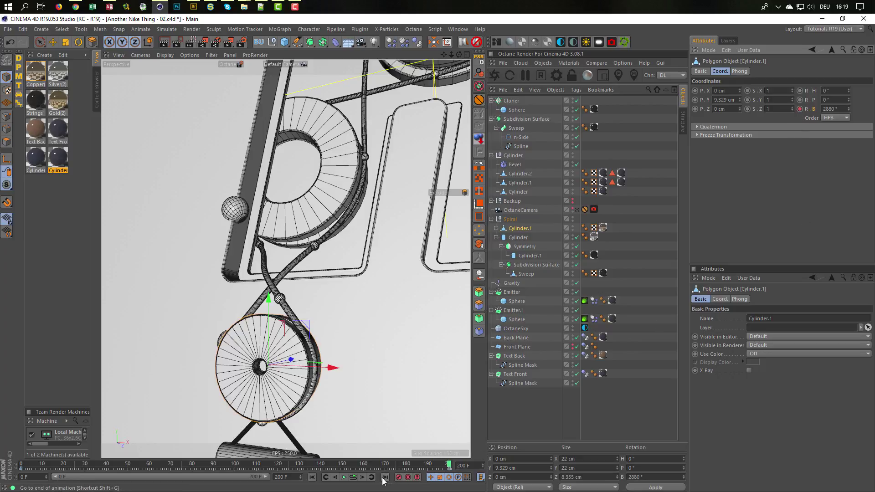
{"action": "left_click", "coordinate": [353, 477]}
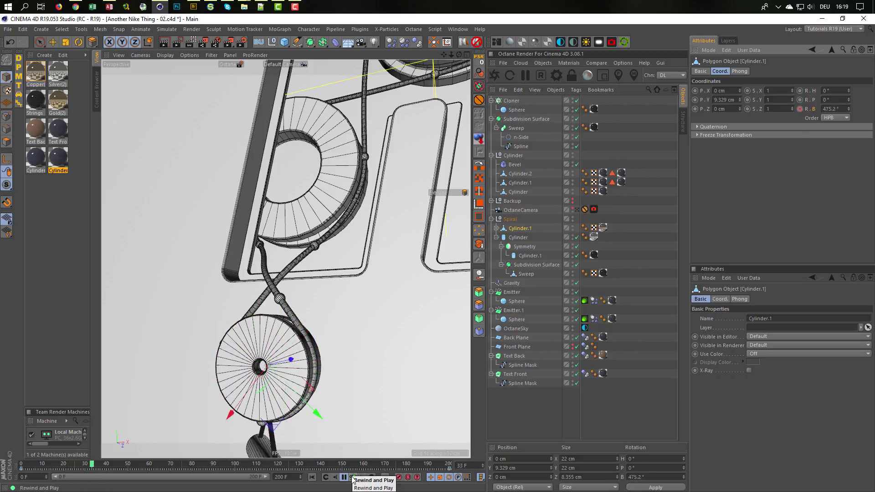
{"action": "left_click", "coordinate": [353, 478]}
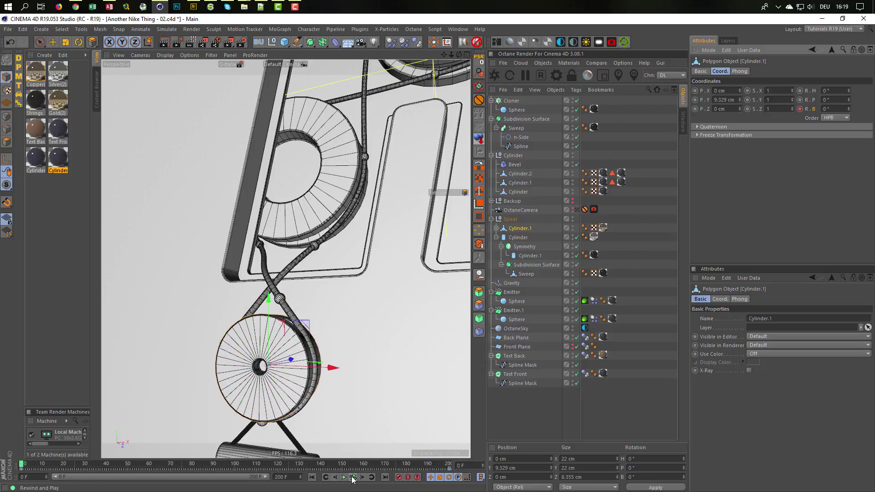
{"action": "key", "text": "ctrl+s"}
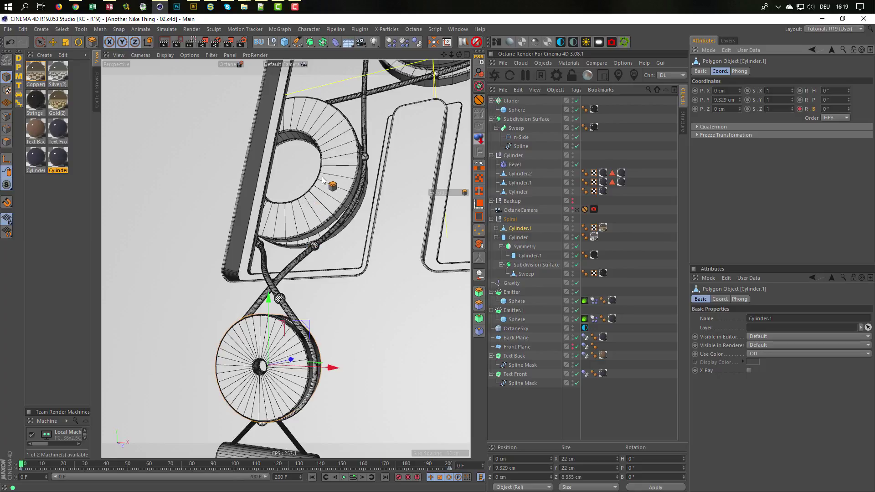
- On frame 0, keyframe the bank rotation of Cylinder.2 in the Cylinder group at 0°
{"action": "left_click_drag", "start_coordinate": [322, 189], "coordinate": [311, 183], "text": "alt"}
{"action": "middle_click_drag", "start_coordinate": [313, 186], "coordinate": [314, 259], "text": "alt"}
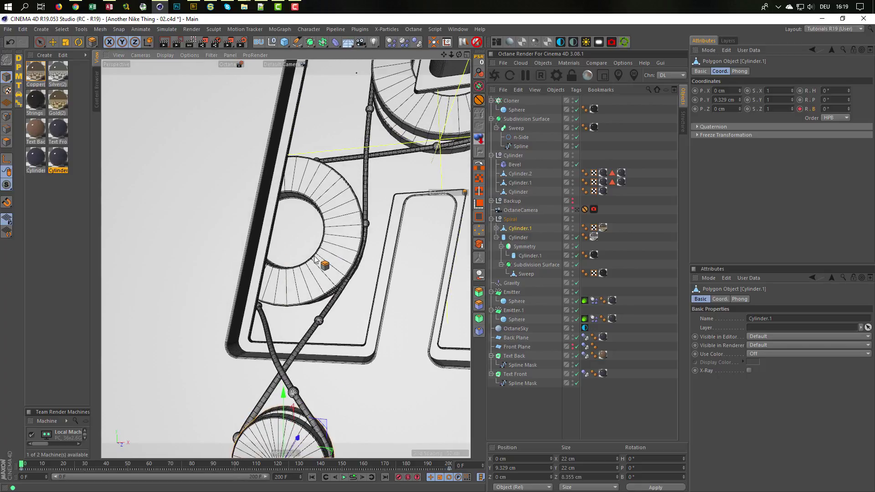
{"action": "left_click_drag", "start_coordinate": [314, 259], "coordinate": [339, 256], "text": "alt"}
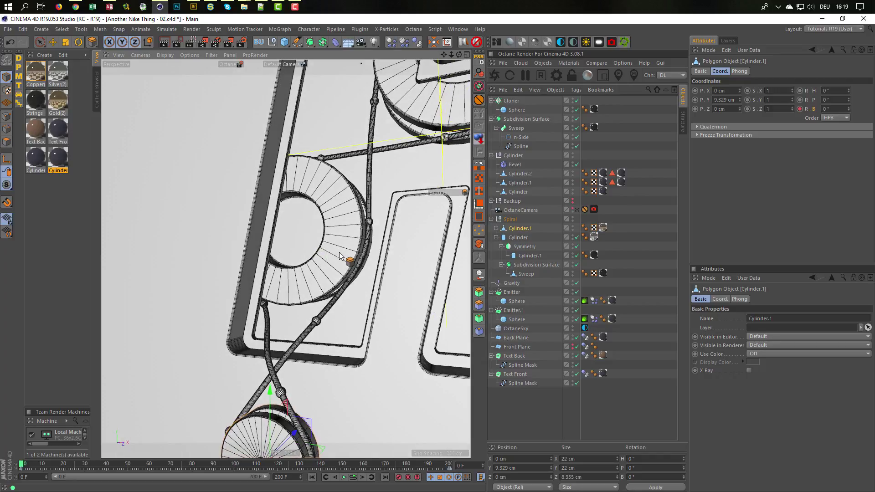
{"action": "left_click", "coordinate": [518, 182]}
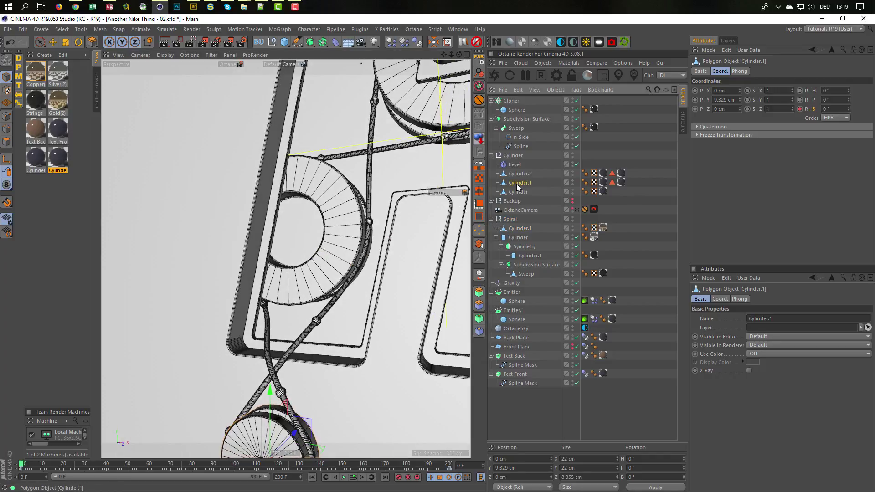
{"action": "left_click", "coordinate": [515, 165]}
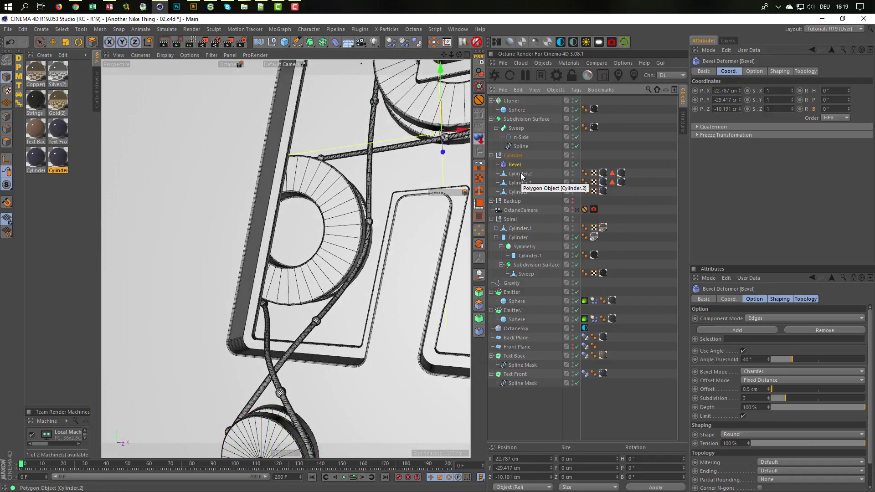
{"action": "left_click", "coordinate": [520, 174]}
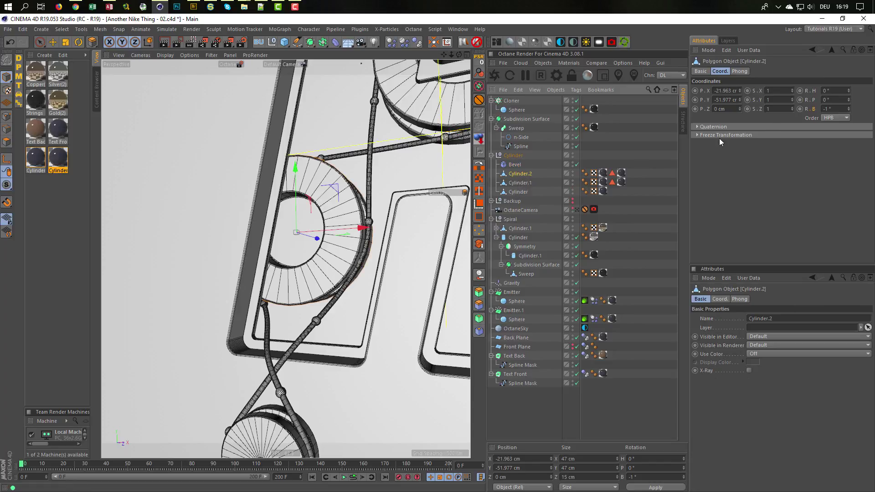
{"action": "left_click", "coordinate": [799, 109]}
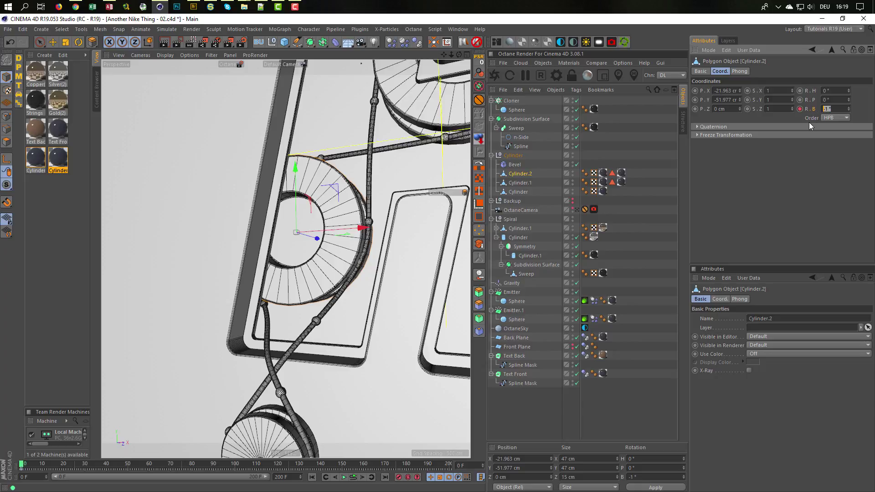
{"action": "key", "text": "Return"}
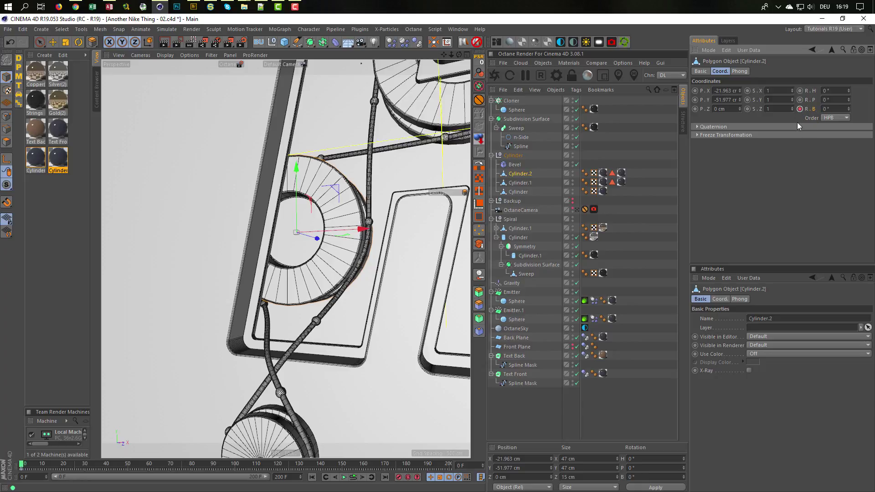
- On frame 200, keyframe Cylinder.2's bank at -2880° and play back the half-hidden disc's spin
{"action": "left_click_drag", "start_coordinate": [474, 465], "coordinate": [440, 472]}
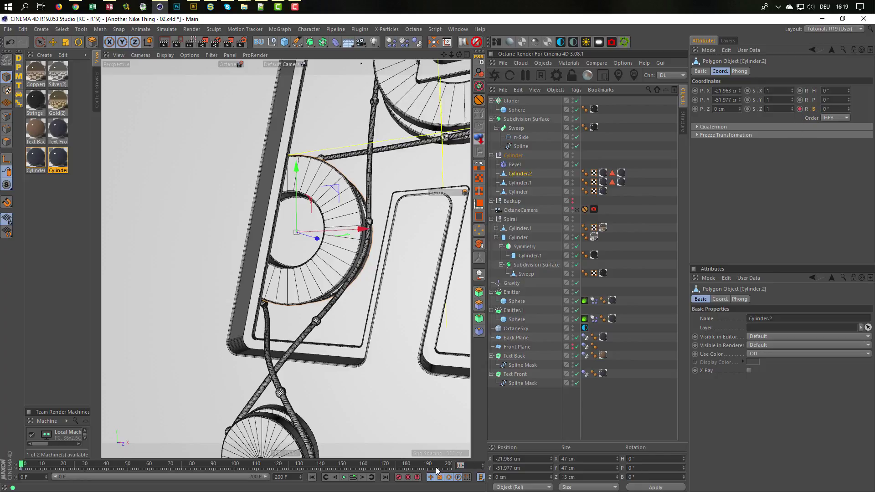
{"action": "type", "text": "200"}
{"action": "key", "text": "Return"}
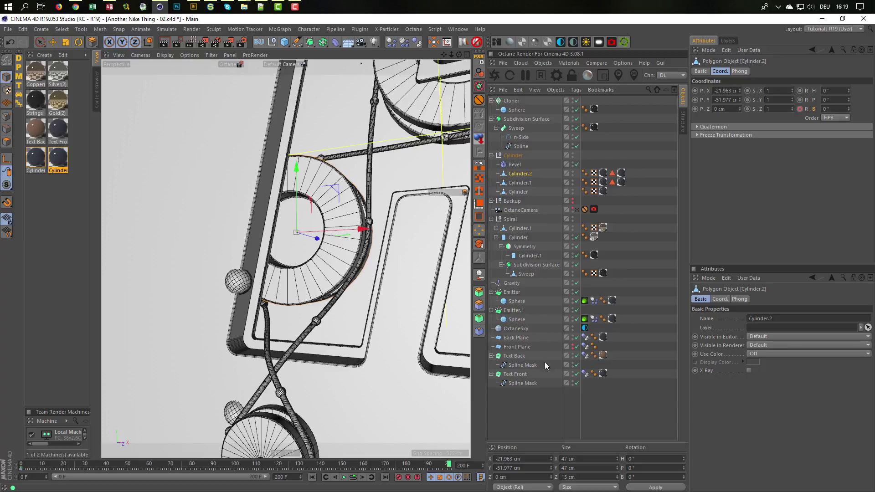
{"action": "left_click_drag", "start_coordinate": [830, 109], "coordinate": [812, 123]}
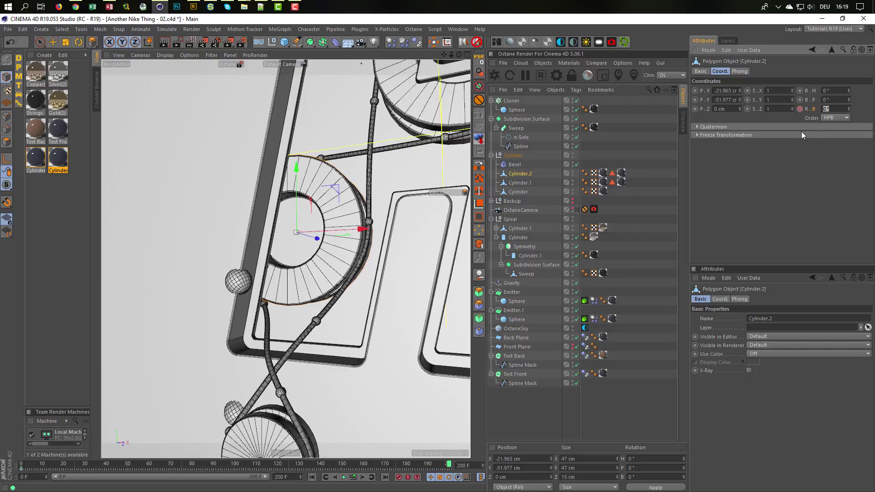
{"action": "type", "text": "-288"}
{"action": "right_click_drag", "start_coordinate": [365, 313], "coordinate": [331, 311], "text": "alt"}
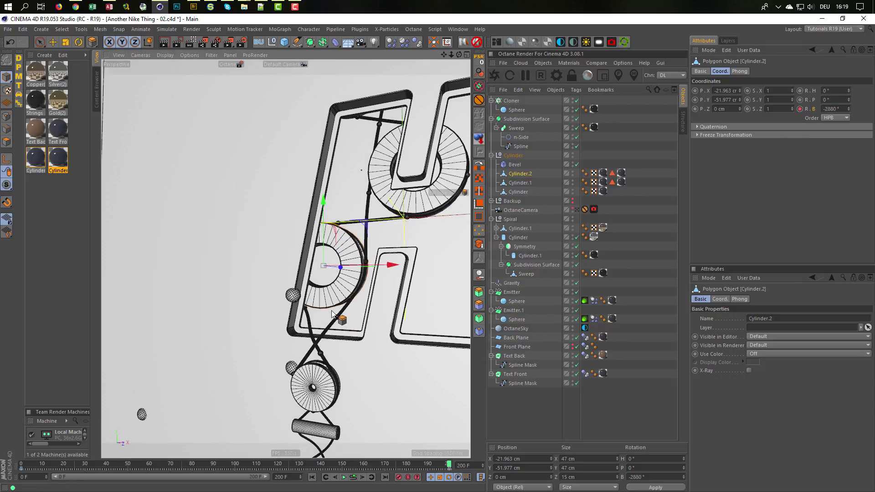
{"action": "left_click_drag", "start_coordinate": [329, 307], "coordinate": [310, 296], "text": "alt"}
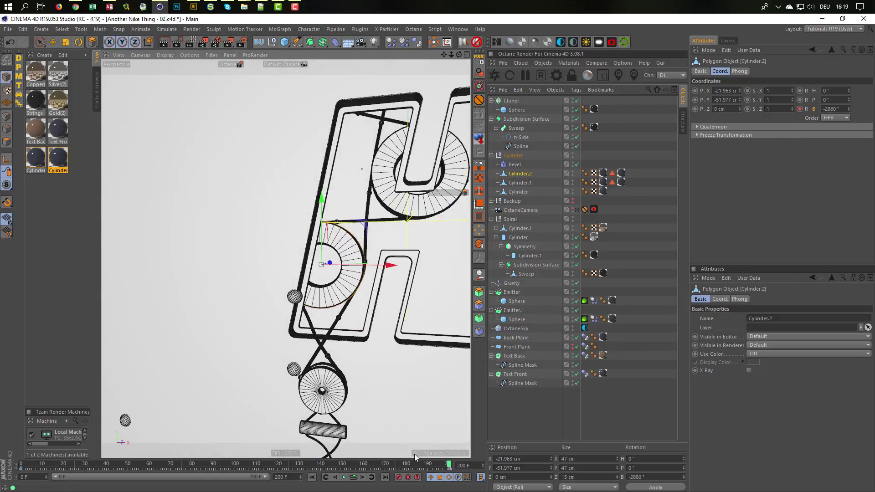
{"action": "left_click", "coordinate": [353, 477]}
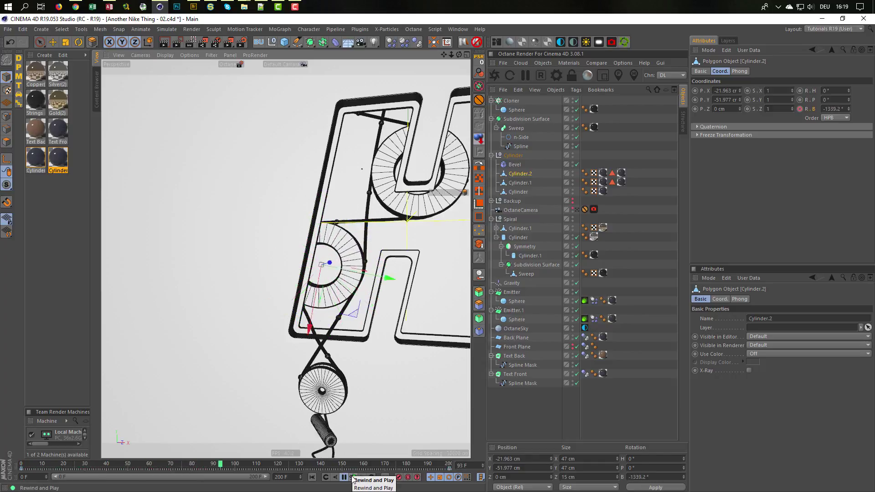
{"action": "left_click", "coordinate": [353, 478]}
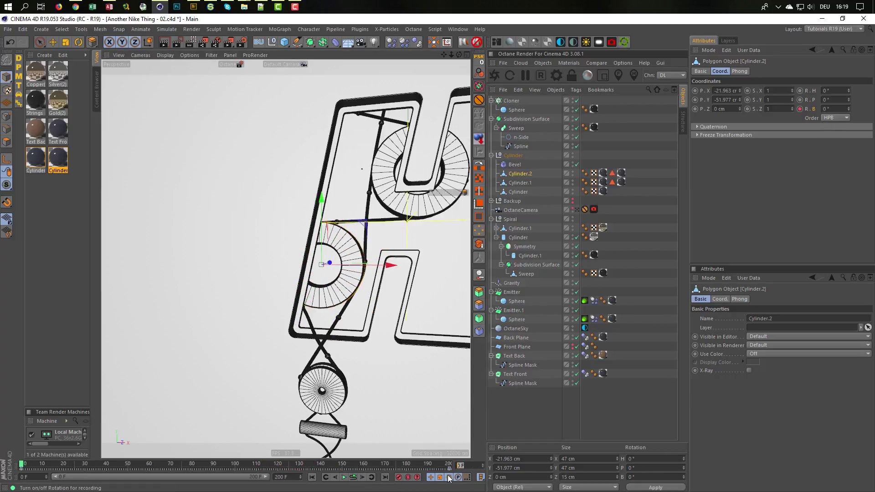
- On frame 200, change Cylinder.2's bank by -720° and +1440° to -2160°, and play back the slower spin
{"action": "type", "text": "200"}
{"action": "key", "text": "Return"}
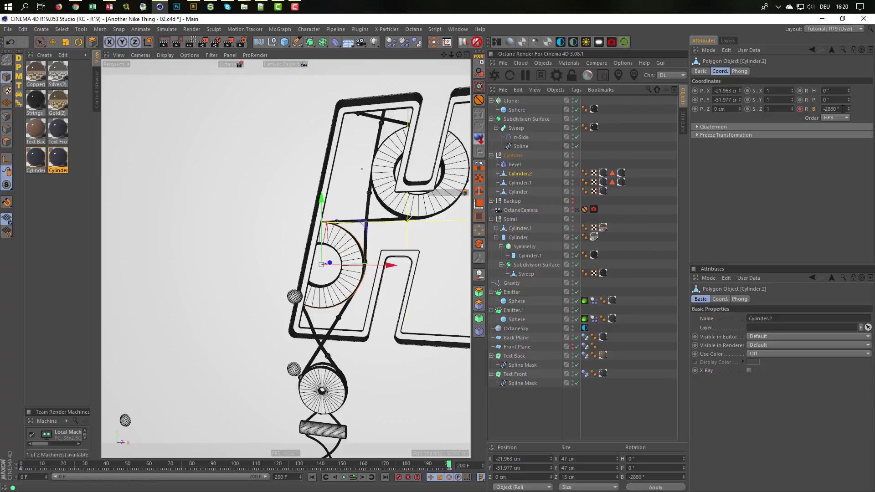
{"action": "left_click", "coordinate": [843, 109]}
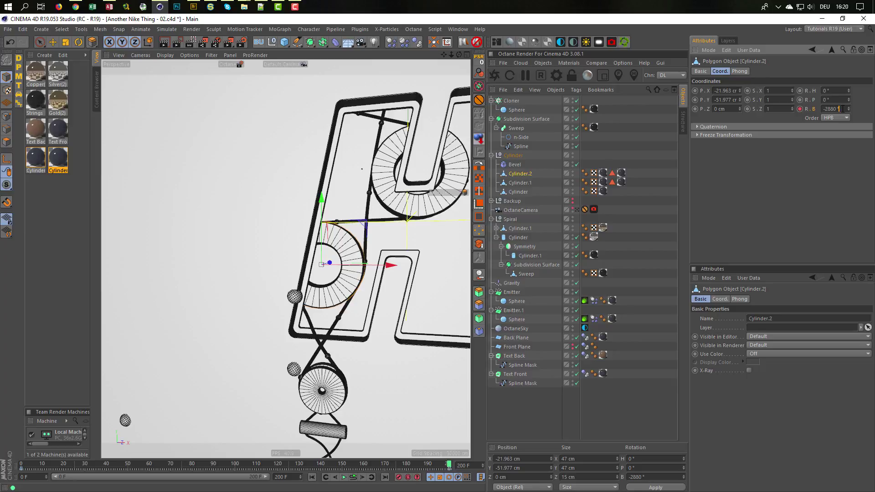
{"action": "key", "text": "Return"}
{"action": "key", "text": "Return"}
{"action": "type", "text": "-720"}
{"action": "key", "text": "Return"}
{"action": "type", "text": "+1440"}
{"action": "key", "text": "Return"}
{"action": "left_click", "coordinate": [354, 478]}
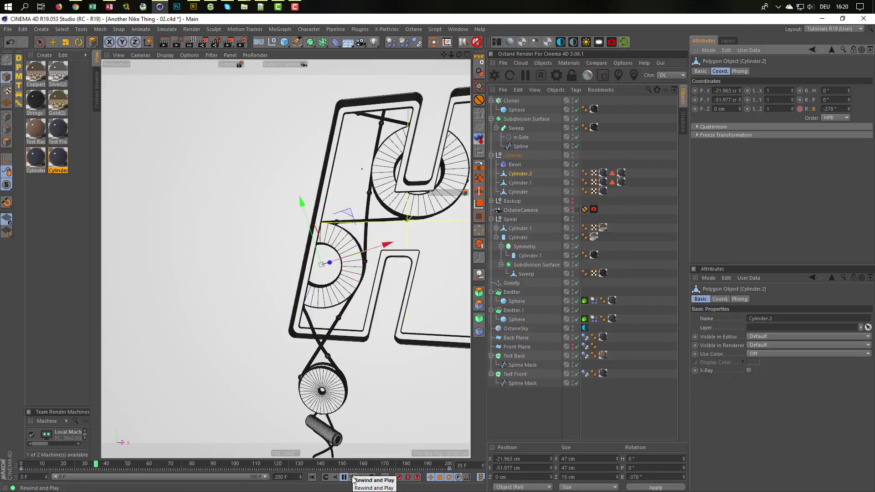
{"action": "left_click", "coordinate": [353, 479]}
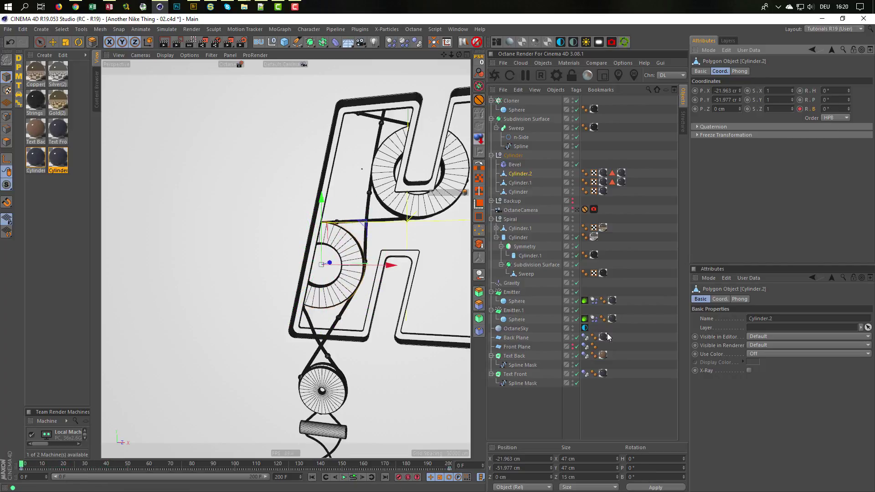
- On frame 200, try a bank value of -180° for Cylinder.2 and play back the animation
{"action": "double_click", "coordinate": [471, 464]}
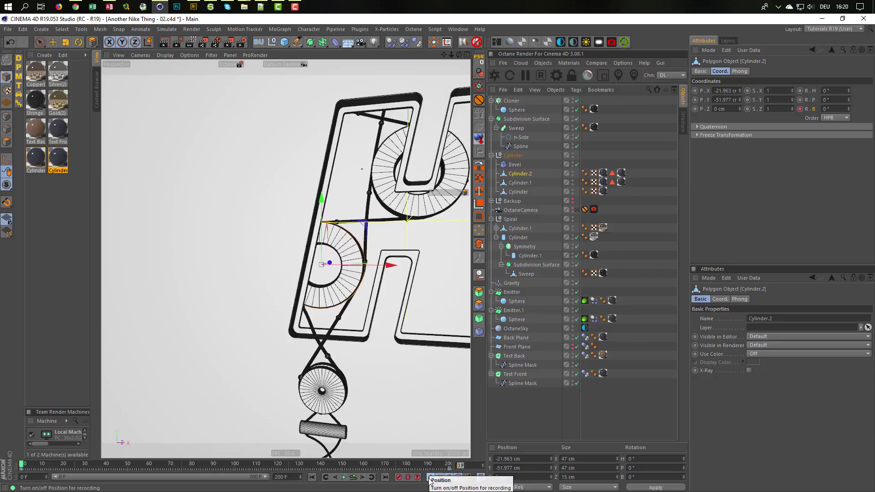
{"action": "type", "text": "20"}
{"action": "key", "text": "Return"}
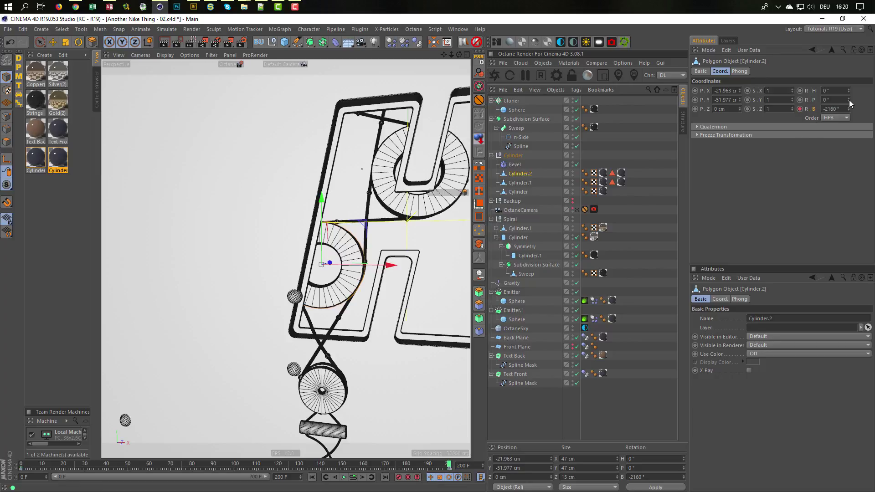
{"action": "left_click_drag", "start_coordinate": [844, 108], "coordinate": [824, 118]}
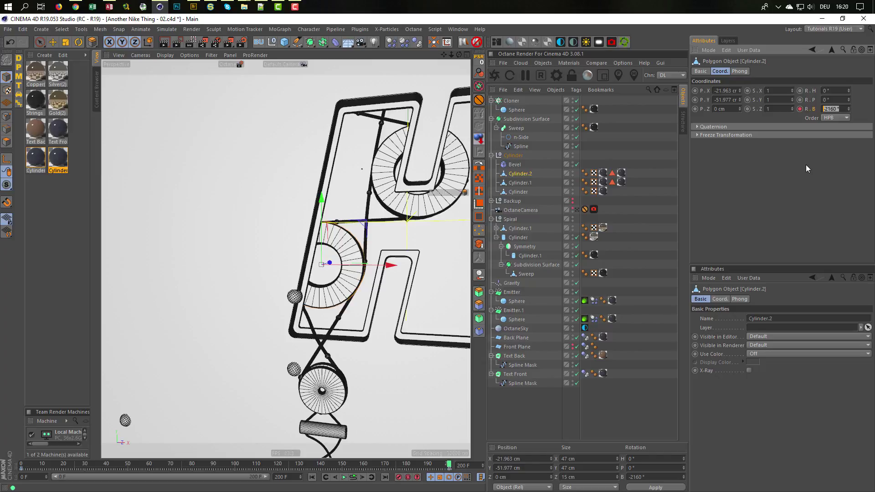
{"action": "key", "text": "BackSpace"}
{"action": "type", "text": "-180"}
{"action": "left_click", "coordinate": [354, 477]}
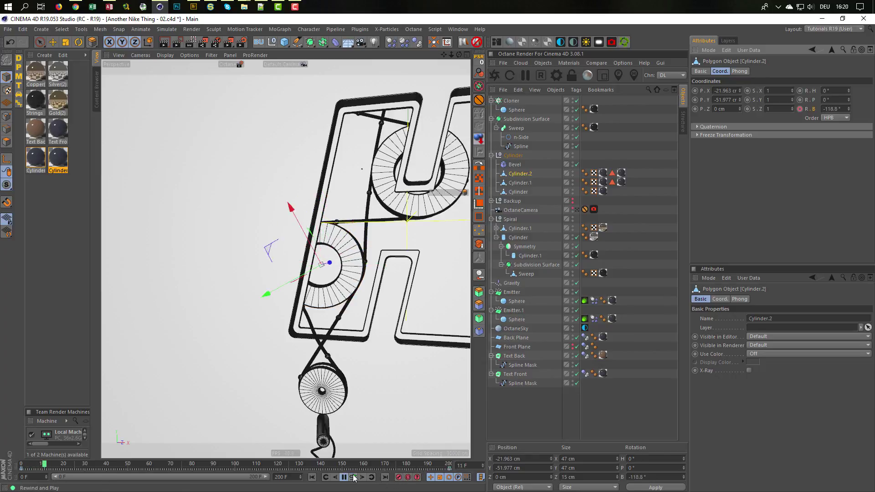
{"action": "left_click", "coordinate": [354, 477]}
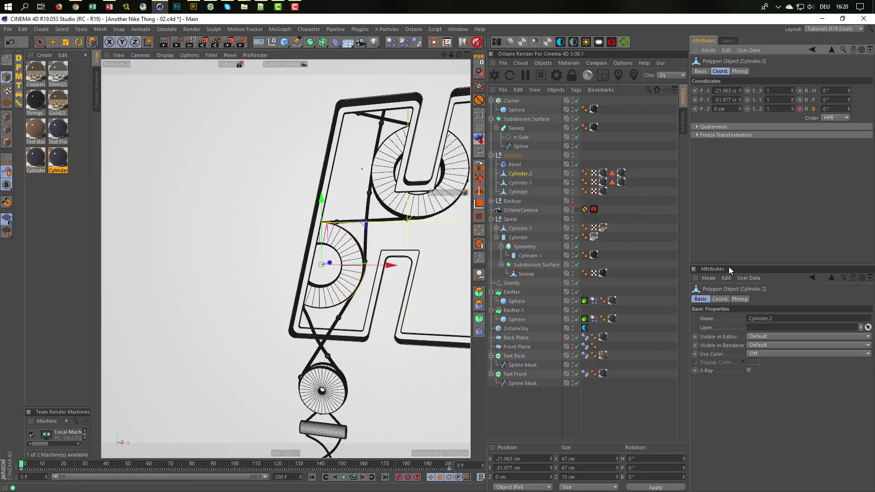
- On frame 200, keyframe Cylinder.2's bank back at -2880° and replay the spin
{"action": "left_click", "coordinate": [446, 464]}
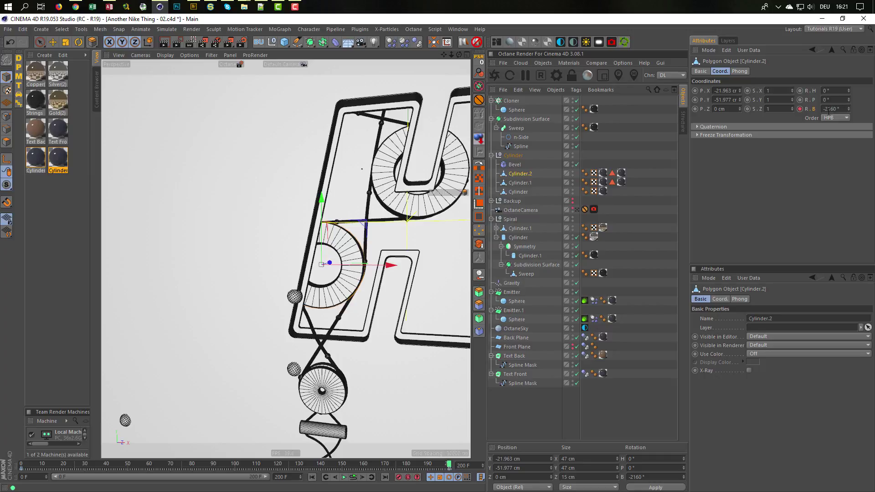
{"action": "left_click_drag", "start_coordinate": [828, 111], "coordinate": [851, 111]}
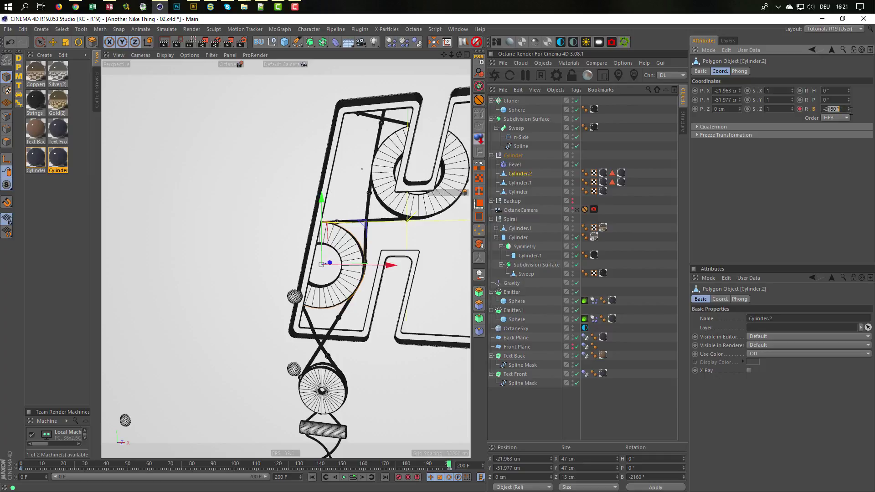
{"action": "type", "text": "880"}
{"action": "left_click", "coordinate": [800, 109]}
{"action": "left_click", "coordinate": [353, 477]}
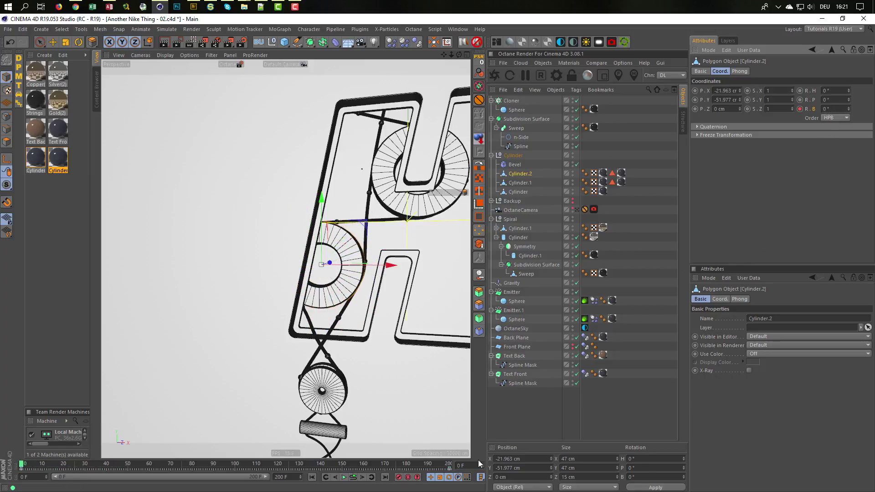
- On frame 200, keyframe Cylinder.2's bank at -2600° and play back the half-hidden disc's spin
{"action": "left_click", "coordinate": [477, 464]}
{"action": "type", "text": "600"}
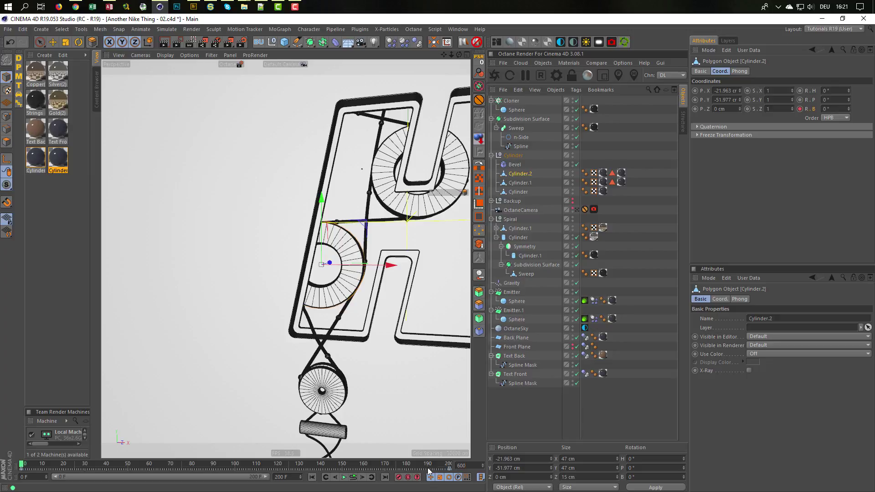
{"action": "key", "text": "BackSpace"}
{"action": "key", "text": "BackSpace"}
{"action": "type", "text": "200"}
{"action": "key", "text": "Return"}
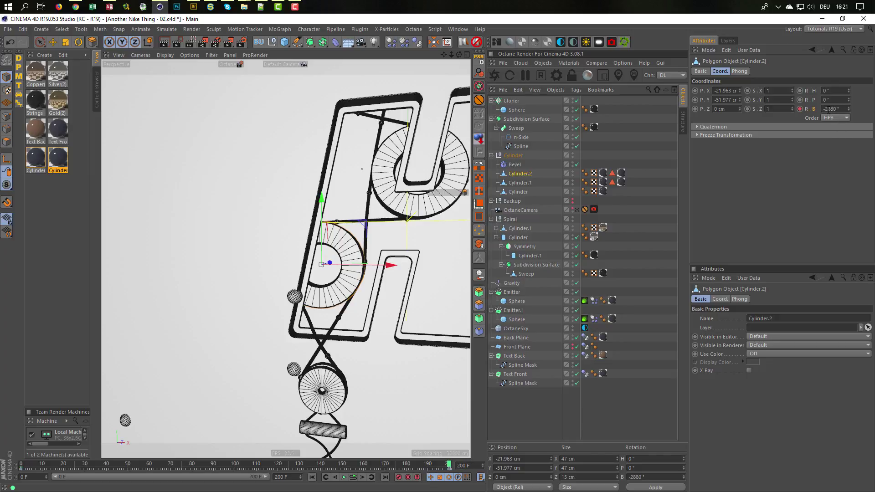
{"action": "left_click_drag", "start_coordinate": [828, 109], "coordinate": [848, 111]}
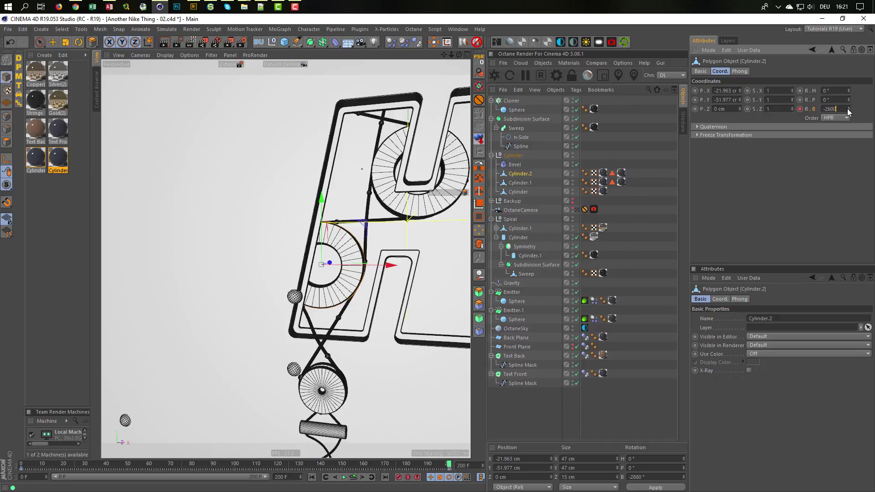
{"action": "type", "text": "600"}
{"action": "key", "text": "Return"}
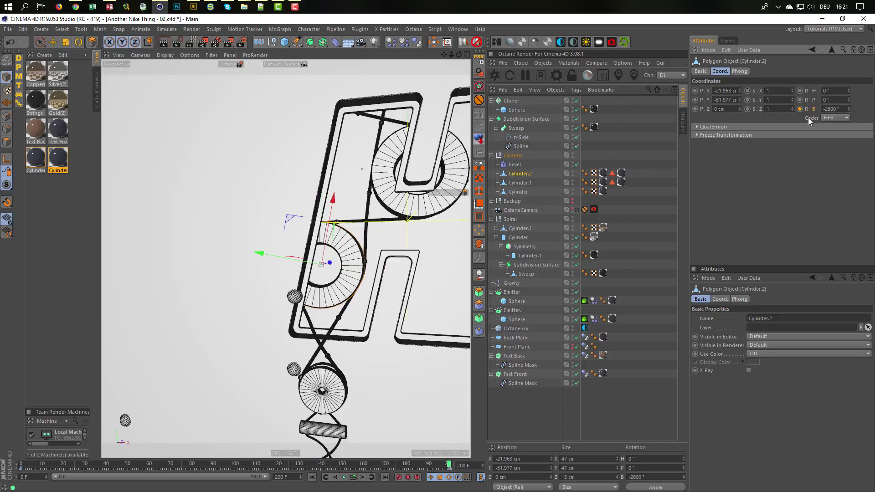
{"action": "left_click", "coordinate": [800, 108], "text": "ctrl"}
{"action": "left_click", "coordinate": [344, 478]}
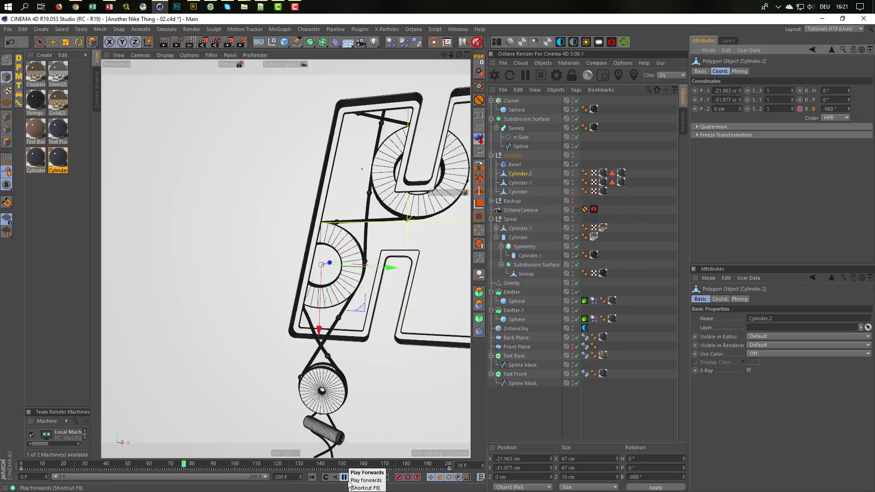
{"action": "left_click", "coordinate": [347, 479]}
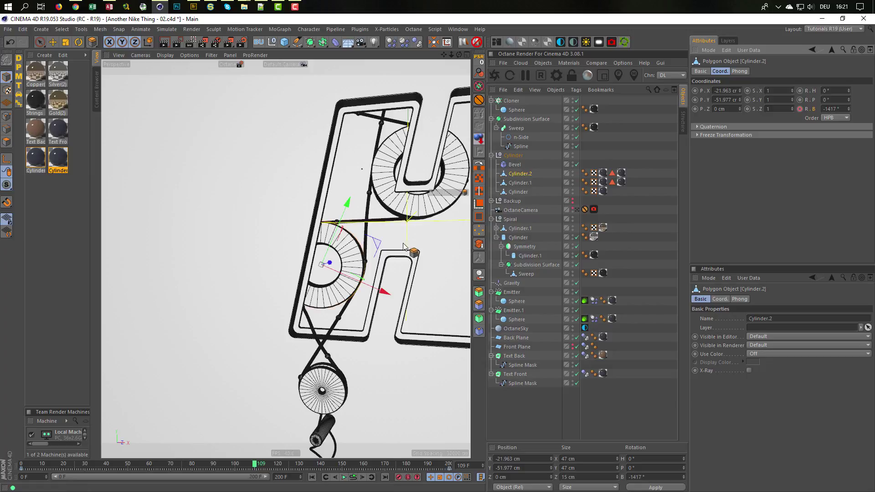
- Keyframe the upper disc Cylinder.1's bank at 0° on frame 0 and 2600° on frame 200
{"action": "left_click", "coordinate": [520, 183]}
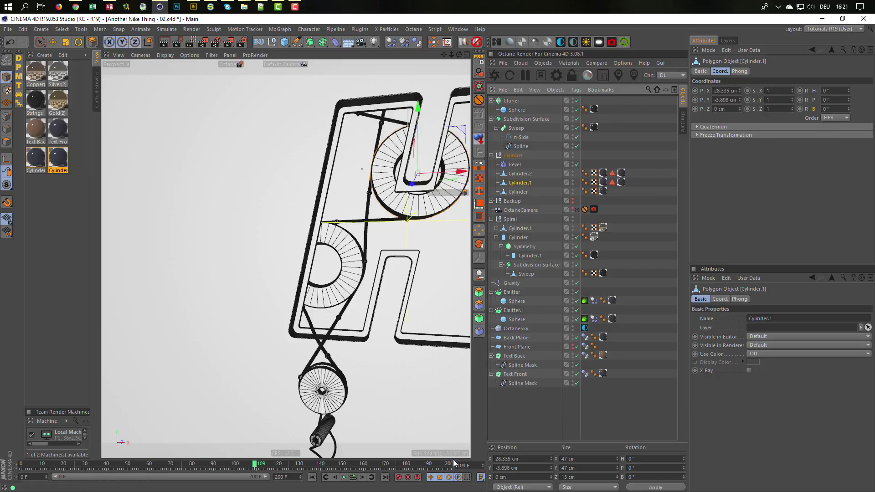
{"action": "key", "text": "shift+f"}
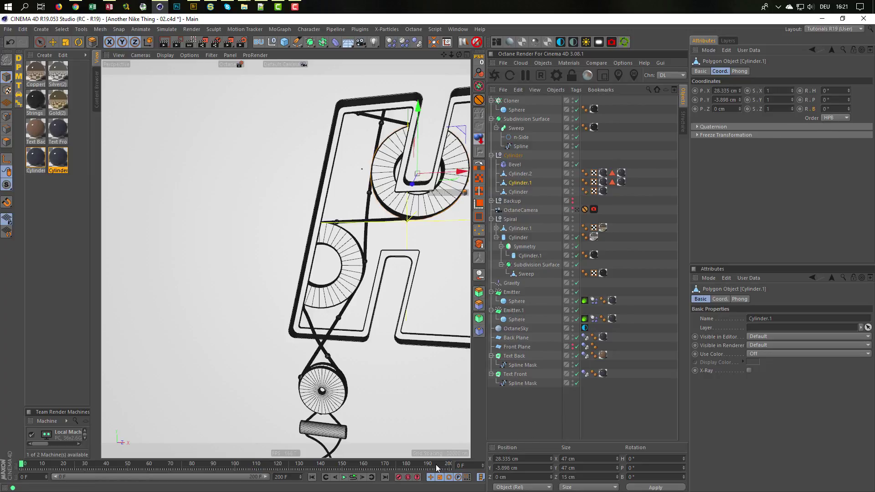
{"action": "left_click", "coordinate": [800, 108]}
{"action": "double_click", "coordinate": [459, 464]}
{"action": "type", "text": "200"}
{"action": "key", "text": "Return"}
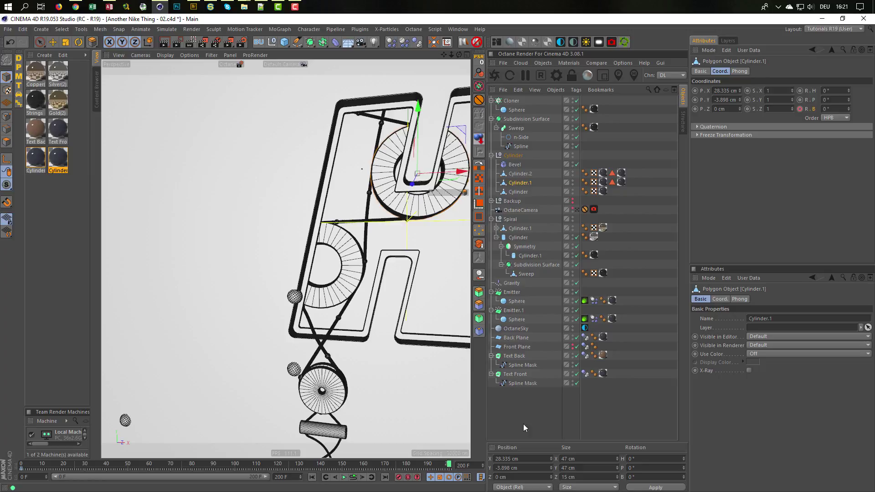
{"action": "double_click", "coordinate": [833, 109]}
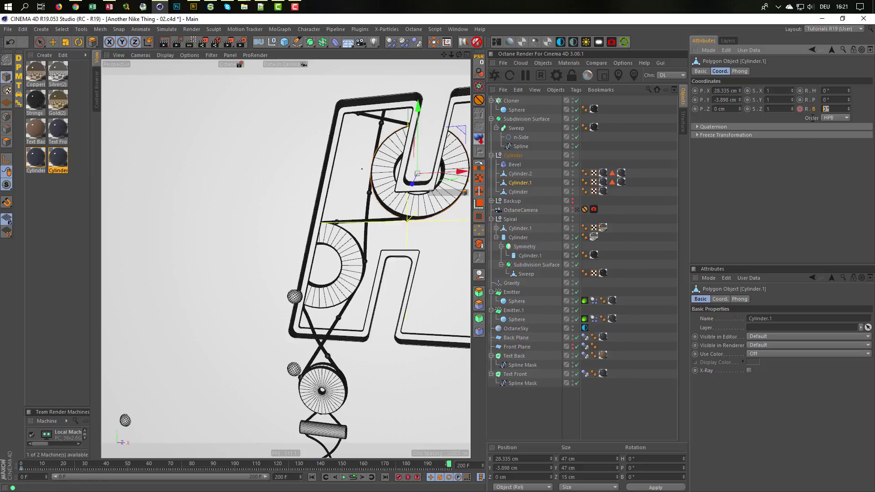
{"action": "type", "text": "2600"}
{"action": "key", "text": "Return"}
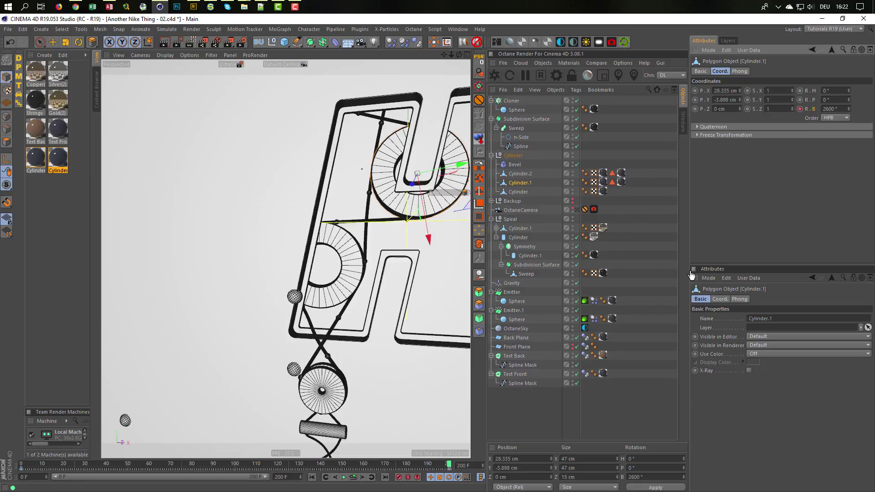
- Play back the upper disc's rotation with the whole letter in view, rewind to frame 0, and save the scene
{"action": "left_click", "coordinate": [353, 477]}
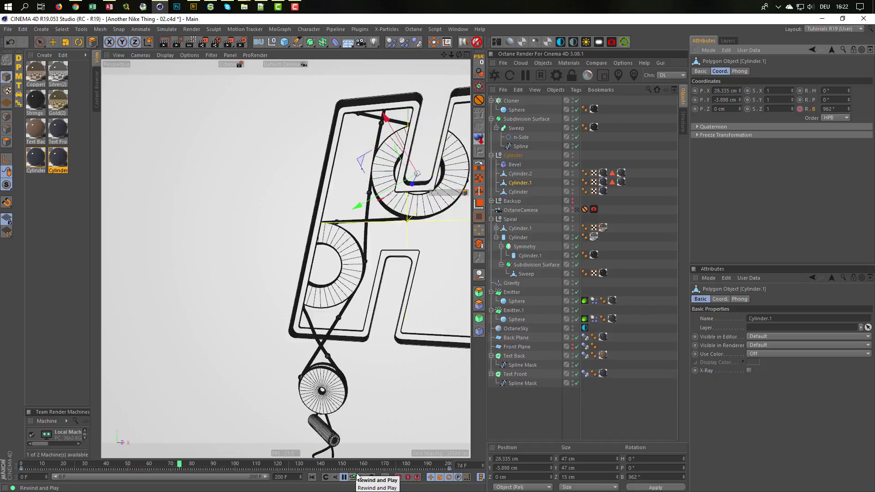
{"action": "right_click_drag", "start_coordinate": [403, 287], "coordinate": [353, 326], "text": "alt"}
{"action": "middle_click_drag", "start_coordinate": [383, 301], "coordinate": [304, 318], "text": "alt"}
{"action": "left_click_drag", "start_coordinate": [305, 316], "coordinate": [322, 303], "text": "alt"}
{"action": "right_click_drag", "start_coordinate": [321, 303], "coordinate": [382, 290], "text": "alt"}
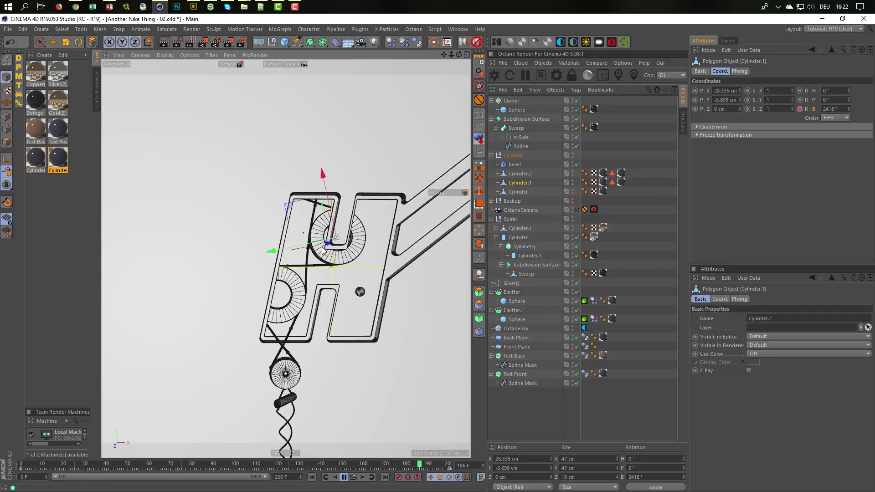
{"action": "left_click", "coordinate": [353, 477]}
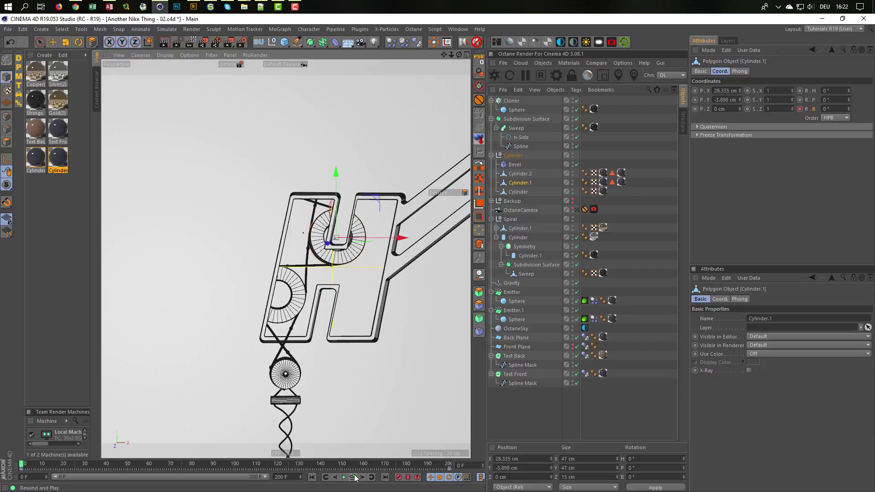
{"action": "key", "text": "ctrl+s"}
- Keyframe the Cloner's Offset at 0% on frame 0 and 100% on frame 200 so its spheres travel along the spline
{"action": "left_click", "coordinate": [513, 98]}
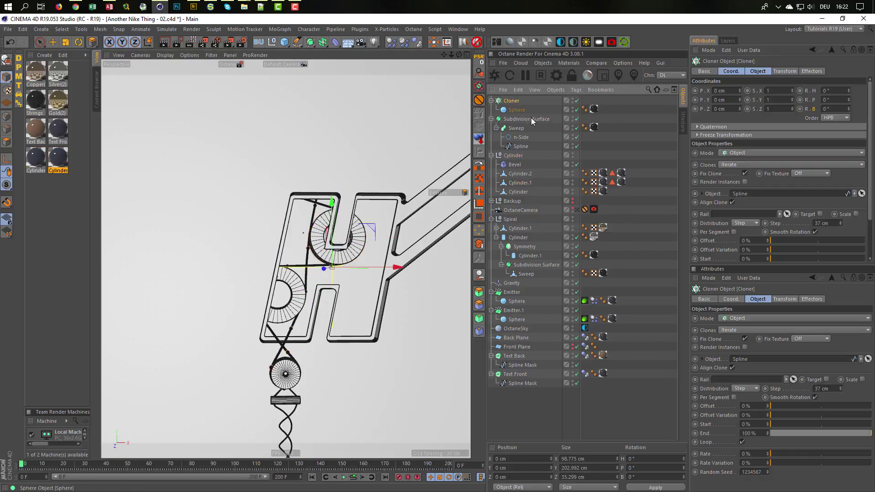
{"action": "left_click", "coordinate": [758, 71]}
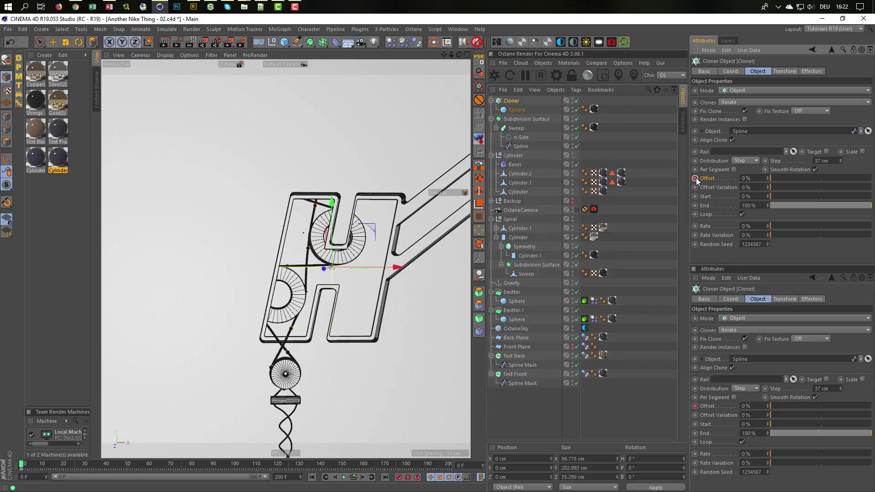
{"action": "left_click", "coordinate": [450, 467]}
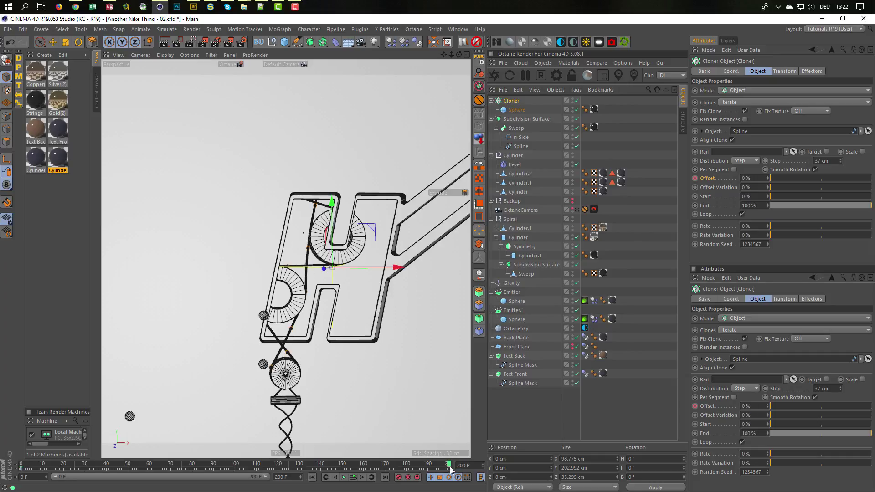
{"action": "left_click", "coordinate": [743, 179]}
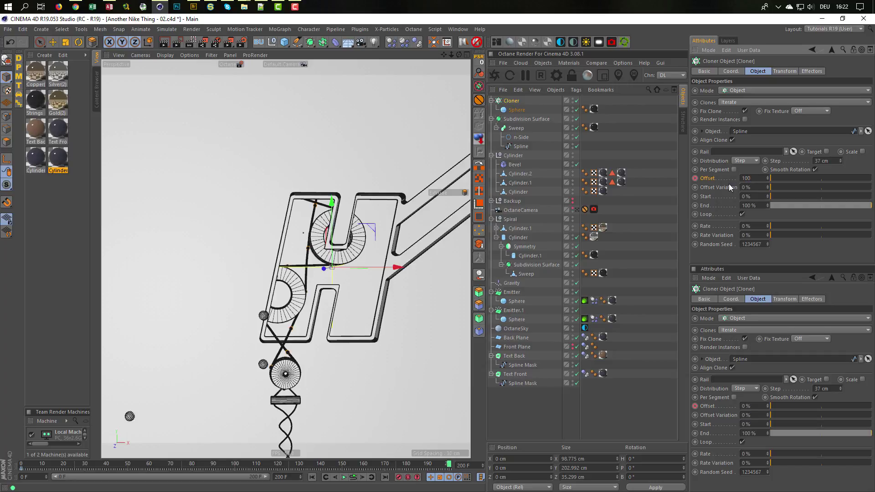
{"action": "type", "text": "100"}
{"action": "key", "text": "Return"}
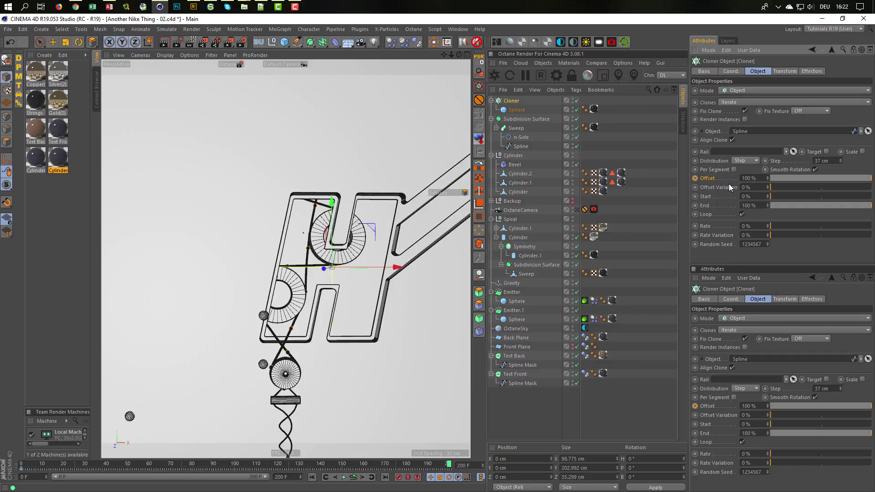
{"action": "left_click", "coordinate": [695, 178], "text": "ctrl"}
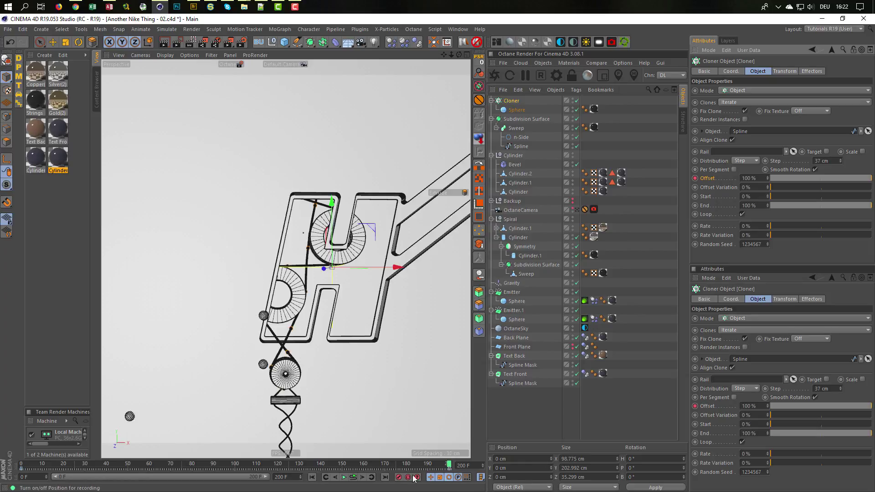
- Play back the spheres moving along the string and save the scene
{"action": "left_click", "coordinate": [354, 477]}
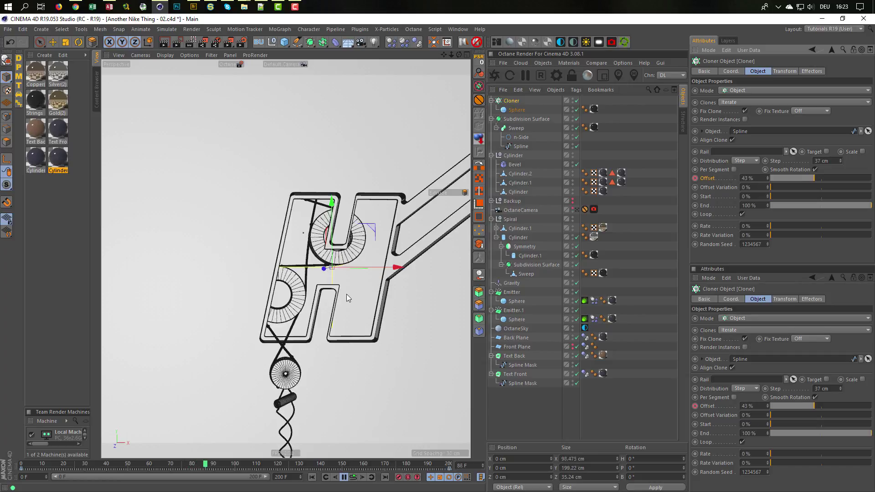
{"action": "key", "text": "ctrl+s"}
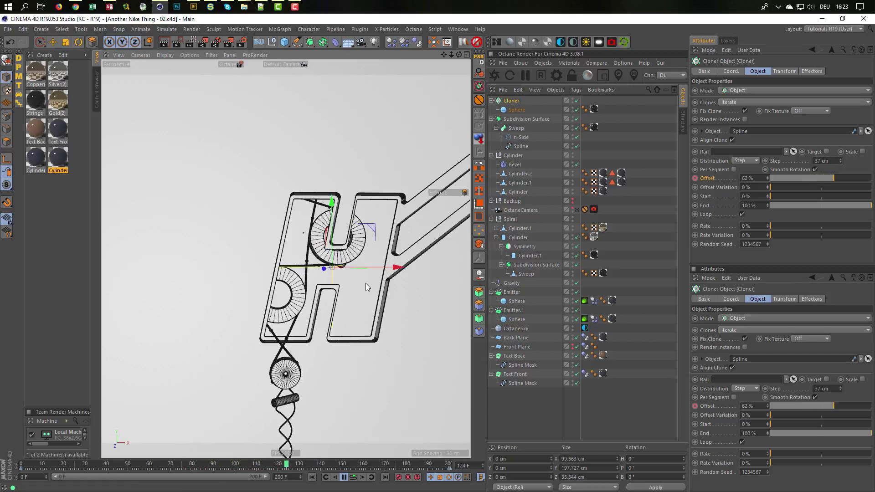
{"action": "right_click_drag", "start_coordinate": [327, 276], "coordinate": [314, 276], "text": "alt"}
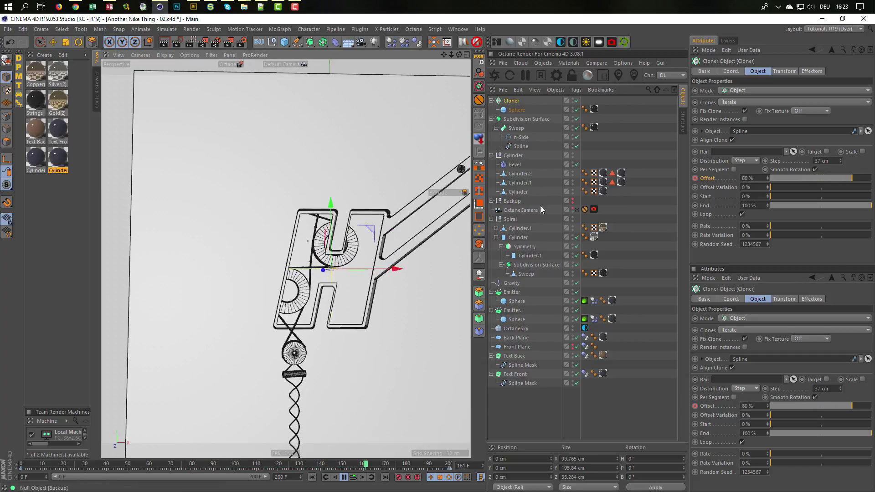
- Look through the OctaneCamera, replay the animation from the start, and save the scene
{"action": "left_click", "coordinate": [577, 210]}
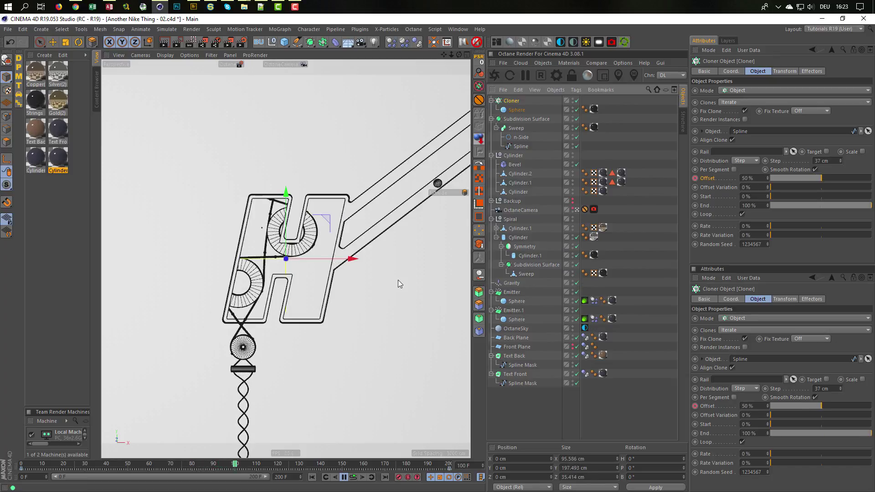
{"action": "left_click", "coordinate": [353, 477]}
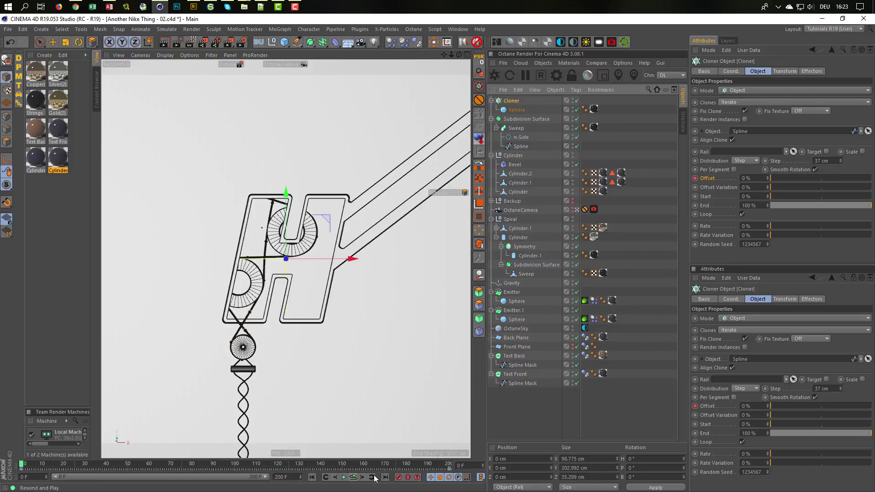
{"action": "key", "text": "ctrl+s"}
{"action": "left_click", "coordinate": [353, 477]}
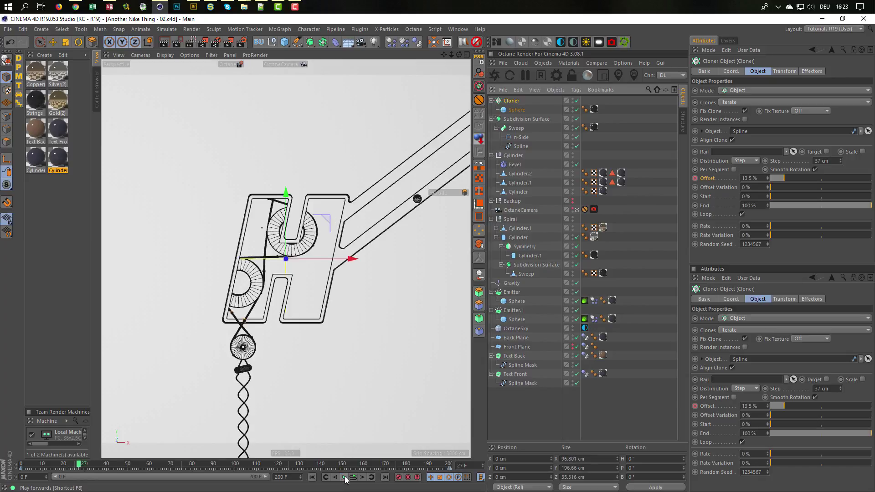
- Stop playback at frame 50 and render the camera view in Octane's live preview with no object selected
{"action": "left_click", "coordinate": [345, 477]}
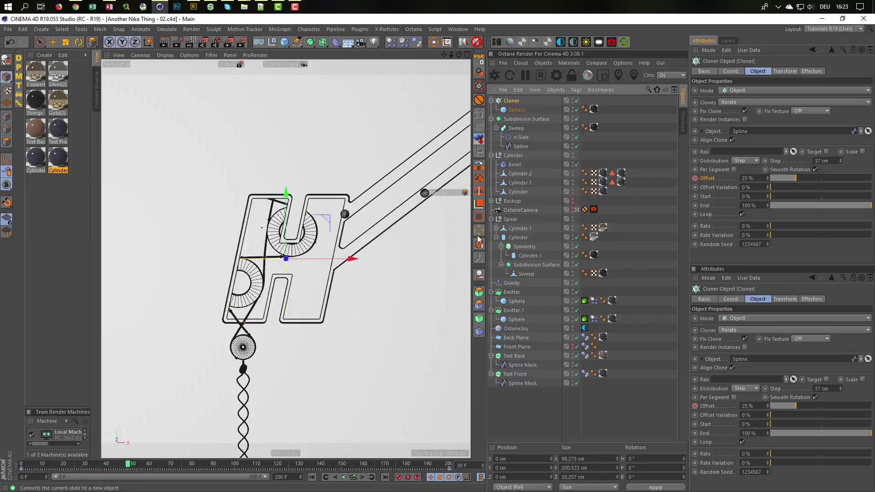
{"action": "left_click", "coordinate": [496, 78]}
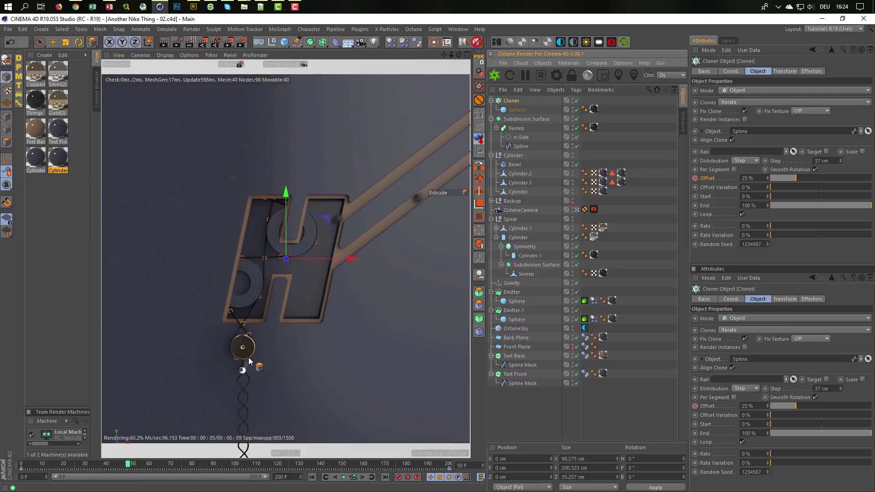
{"action": "left_click", "coordinate": [512, 411]}
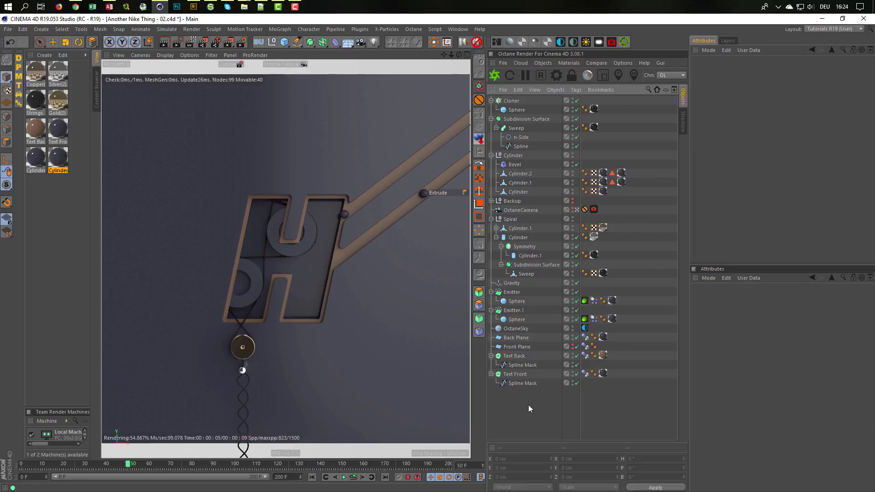
- Examine the earlier Nike.gif render in the Picture Viewer, close it, and save the scene
{"action": "key", "text": "shift+F6"}
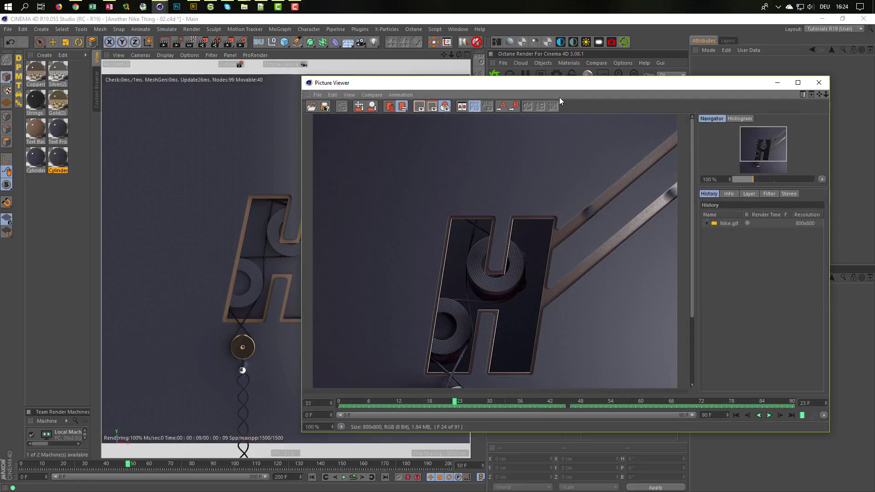
{"action": "left_click_drag", "start_coordinate": [578, 84], "coordinate": [618, 66]}
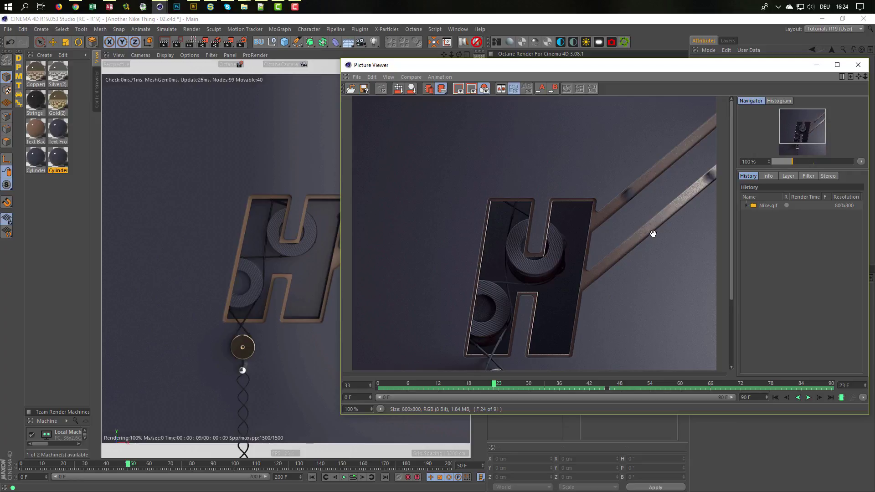
{"action": "left_click", "coordinate": [858, 65]}
{"action": "key", "text": "ctrl+s"}
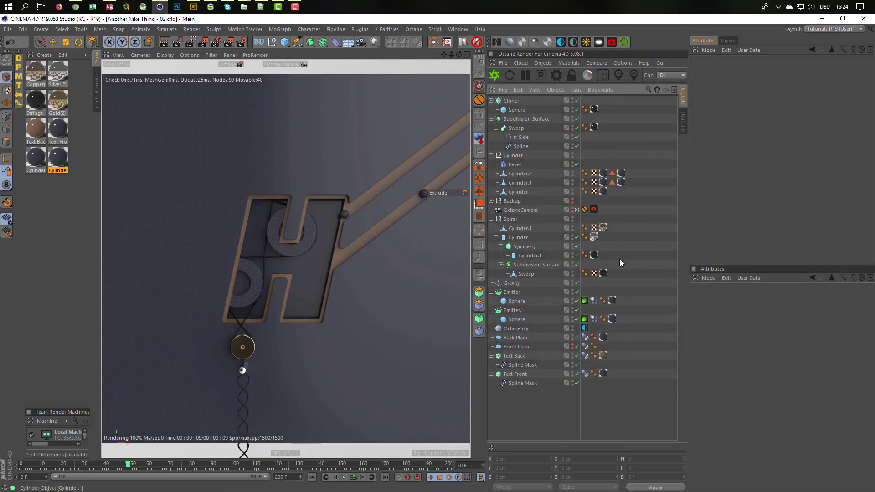
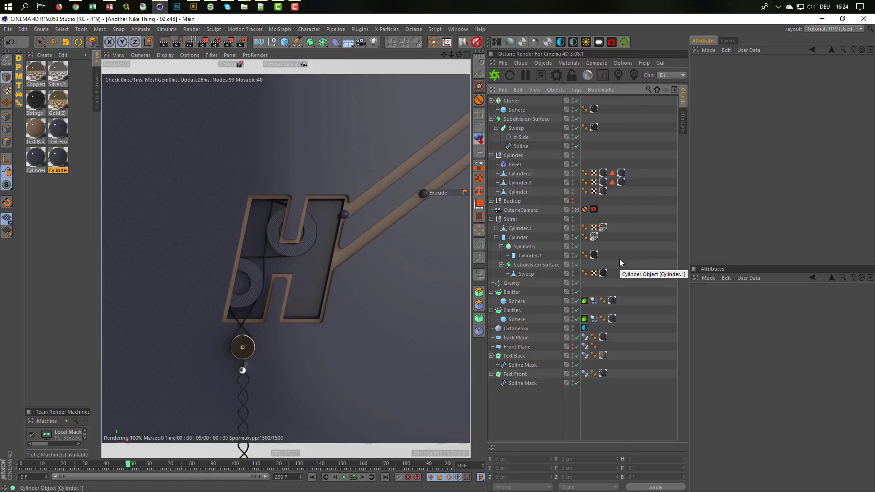
- Collapse the Spiral group and save a copy of the scene as "Another Nike Thing - 02_PR.c4d"
{"action": "left_click", "coordinate": [491, 219]}
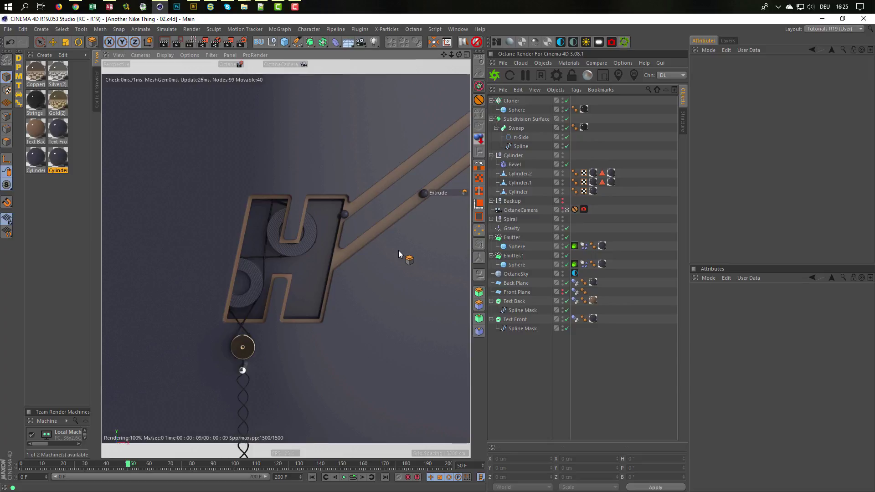
{"action": "key", "text": "ctrl+shift+s"}
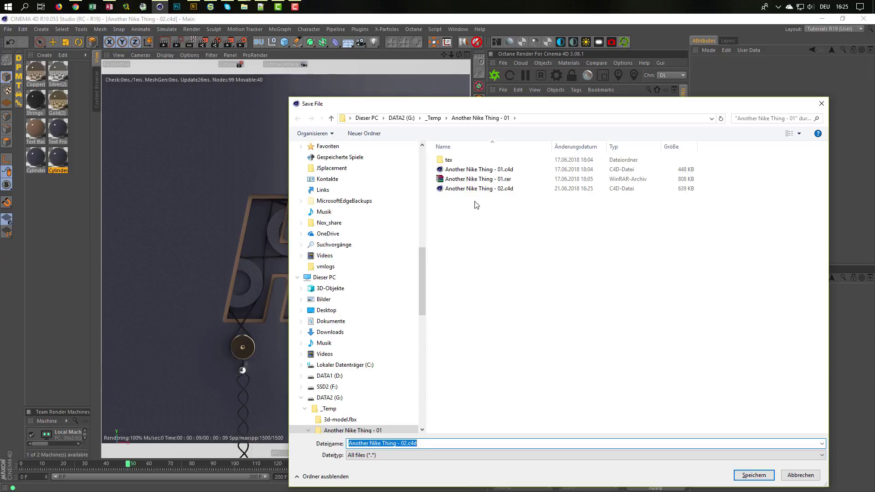
{"action": "left_click", "coordinate": [490, 189]}
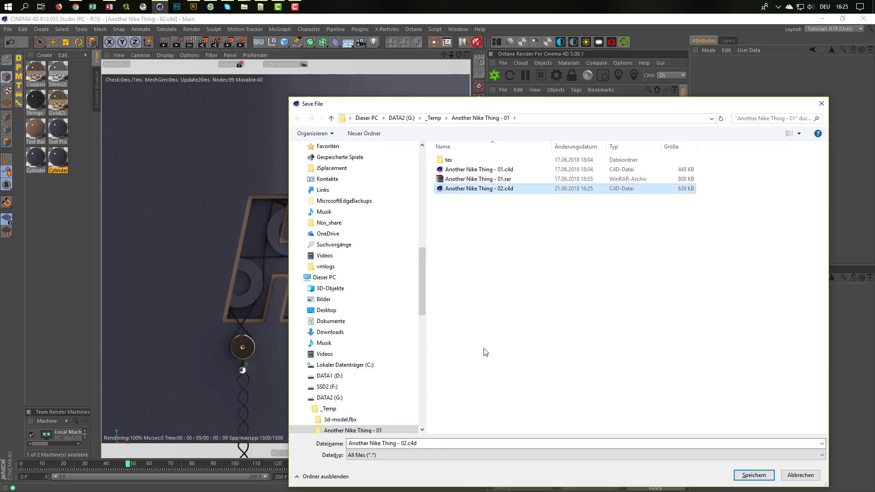
{"action": "left_click", "coordinate": [459, 442]}
{"action": "key", "text": "Left"}
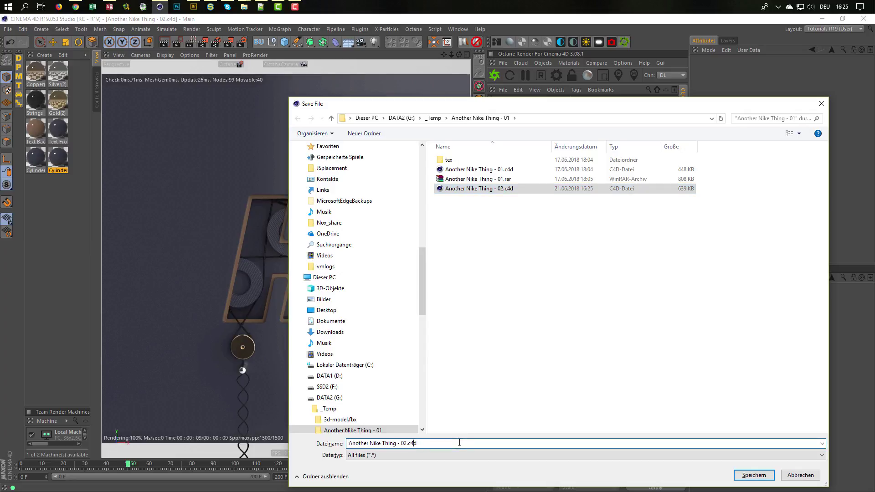
{"action": "type", "text": "_"}
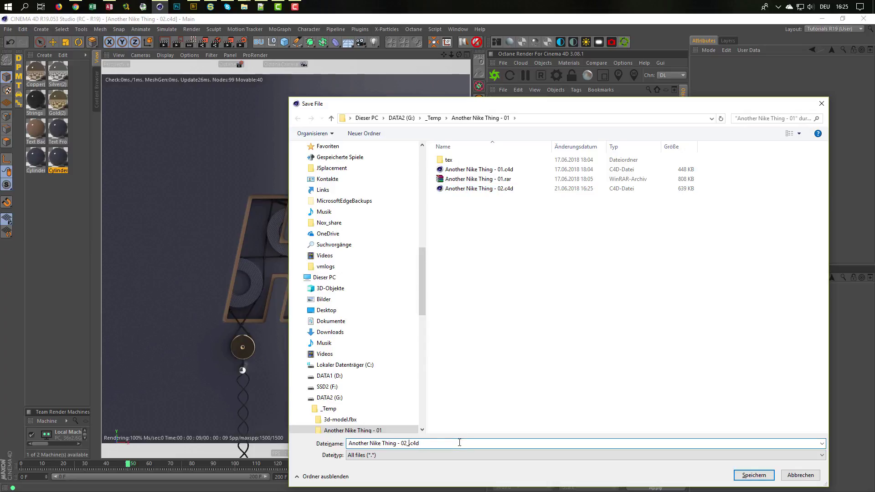
{"action": "type", "text": "PR"}
{"action": "key", "text": "Return"}
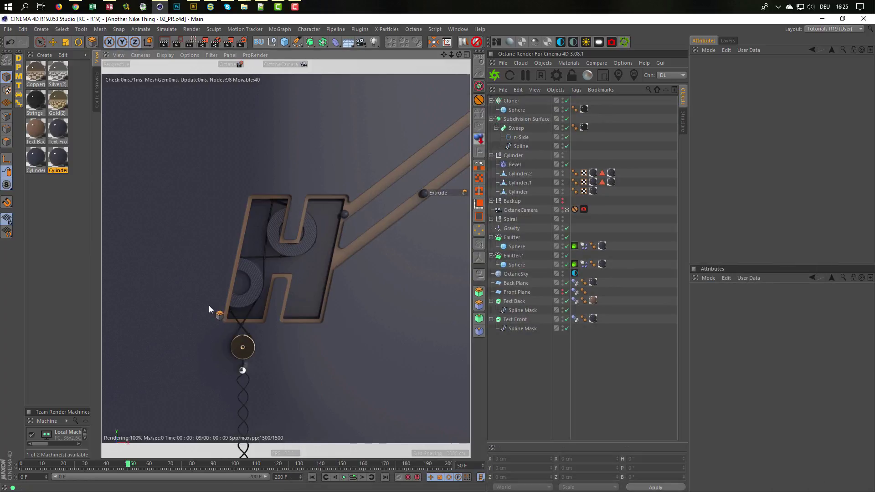
- Select all eight materials in the scene
{"action": "left_click_drag", "start_coordinate": [36, 184], "coordinate": [65, 61]}
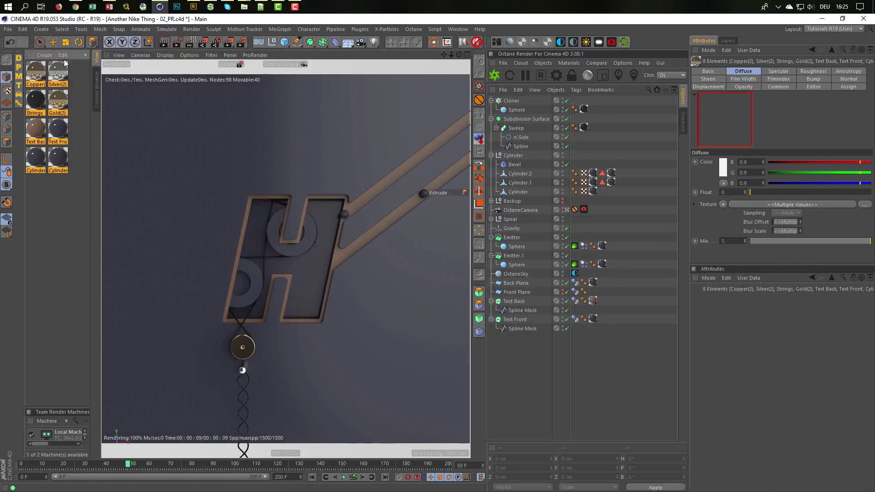
- Delete all eight selected materials and stop the Octane live render
{"action": "key", "text": "Delete"}
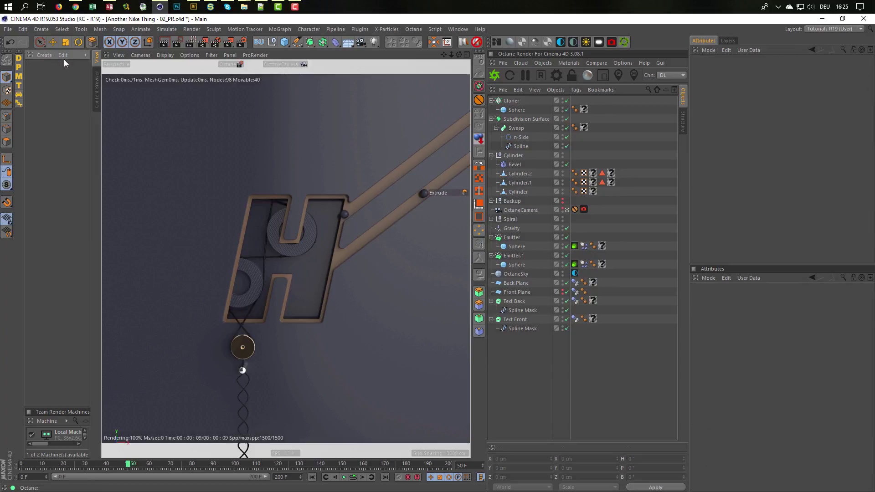
{"action": "left_click", "coordinate": [541, 75]}
{"action": "left_click", "coordinate": [535, 354]}
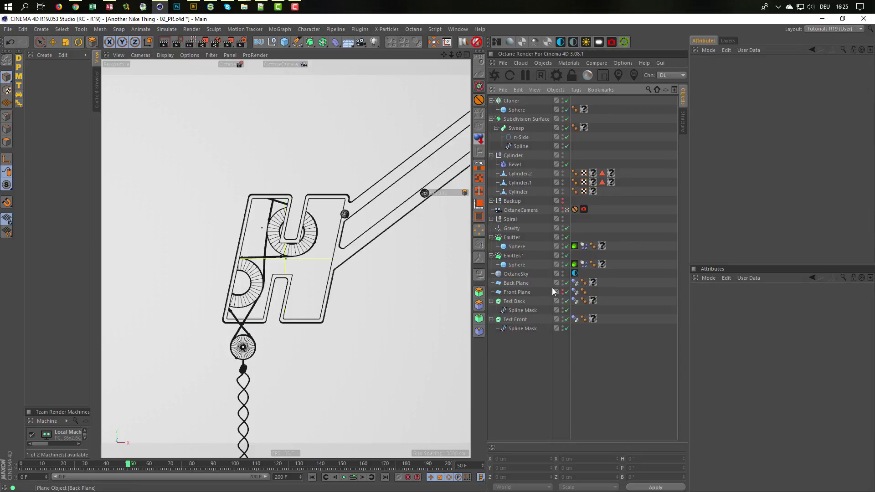
- Delete the Octane object tags from both emitter spheres and the Octane camera tag from OctaneCamera
{"action": "left_click", "coordinate": [575, 264]}
{"action": "left_click", "coordinate": [575, 246], "text": "ctrl"}
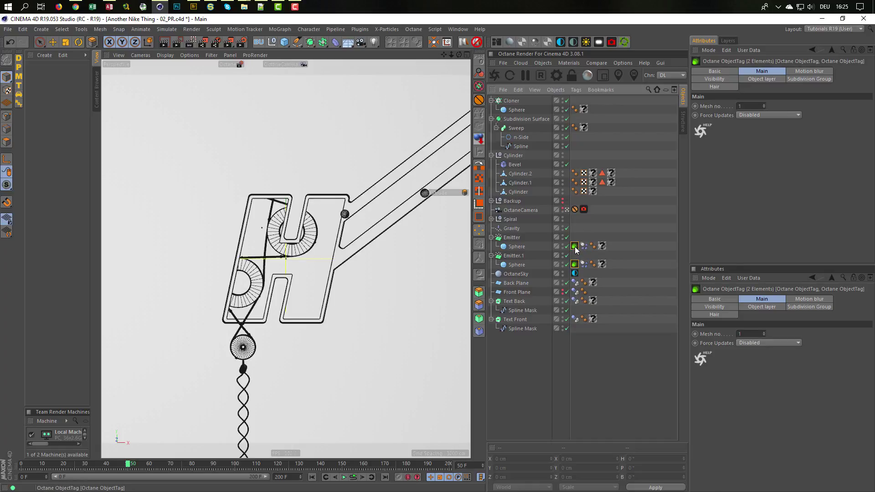
{"action": "key", "text": "Delete"}
{"action": "left_click", "coordinate": [584, 209]}
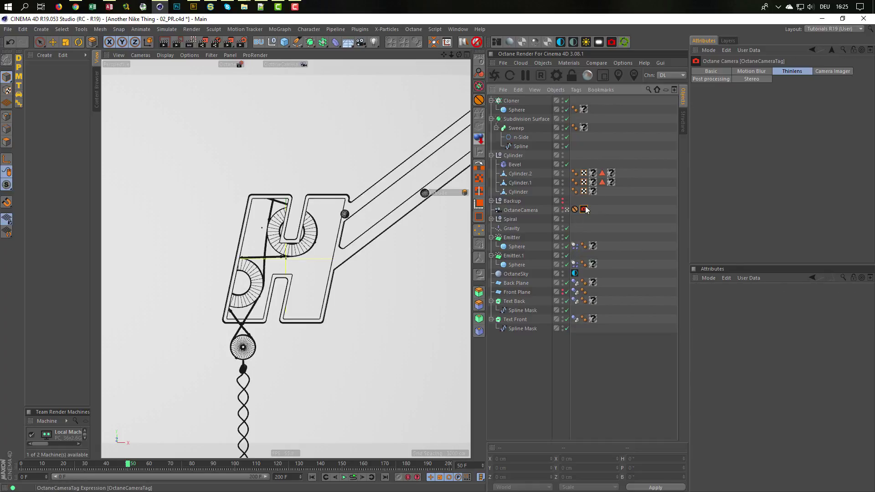
{"action": "key", "text": "Delete"}
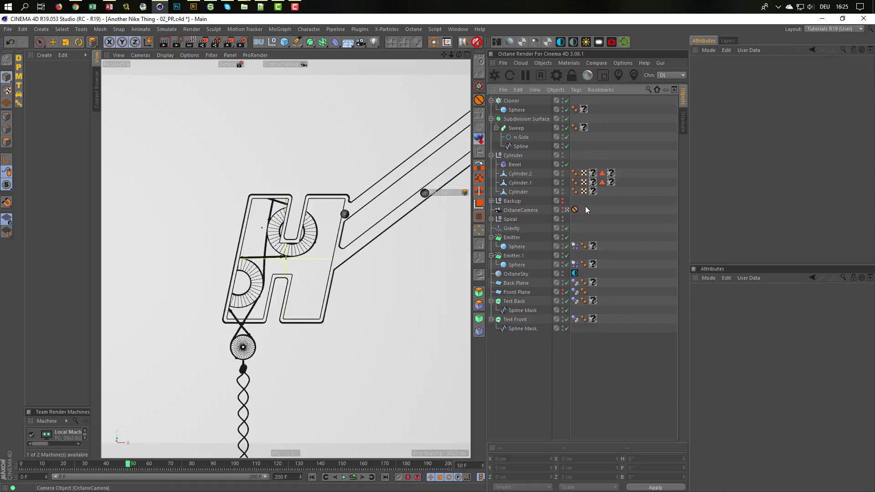
- Rename the OctaneCamera object as Camera
{"action": "left_click", "coordinate": [523, 209]}
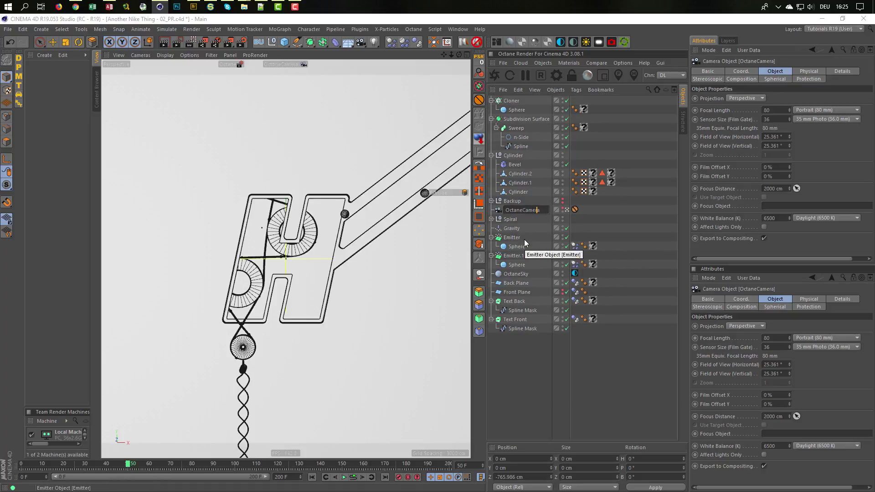
{"action": "key", "text": "BackSpace"}
{"action": "key", "text": "BackSpace"}
{"action": "key", "text": "BackSpace"}
{"action": "key", "text": "BackSpace"}
{"action": "key", "text": "BackSpace"}
{"action": "key", "text": "BackSpace"}
{"action": "key", "text": "Return"}
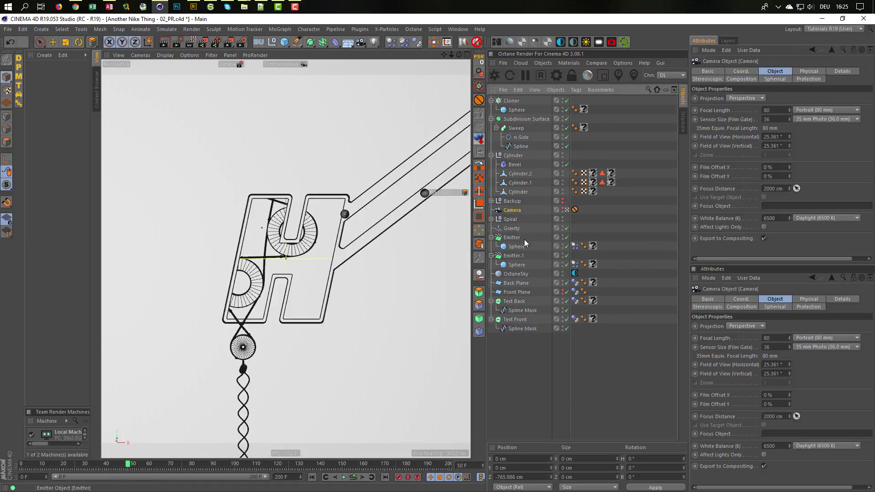
- Delete the OctaneSky object and collapse the Cloner hierarchy in the object list
{"action": "left_click", "coordinate": [516, 274]}
{"action": "key", "text": "Delete"}
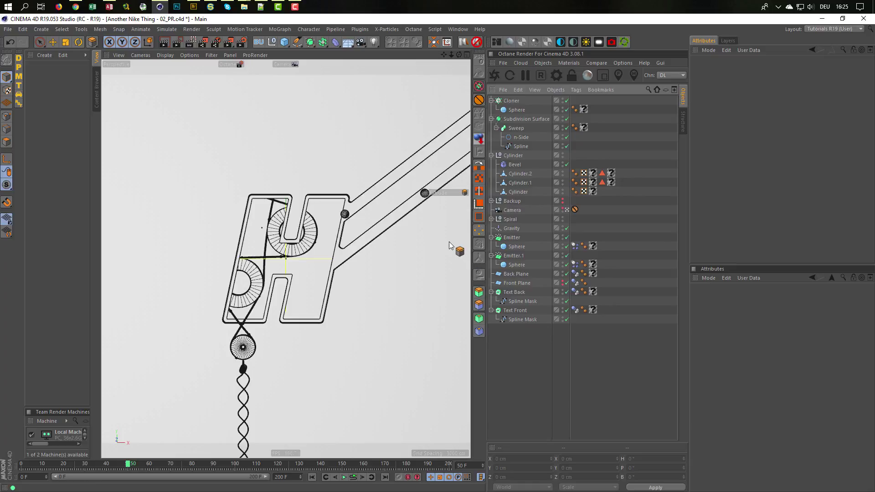
{"action": "left_click", "coordinate": [492, 101]}
{"action": "left_click", "coordinate": [491, 110]}
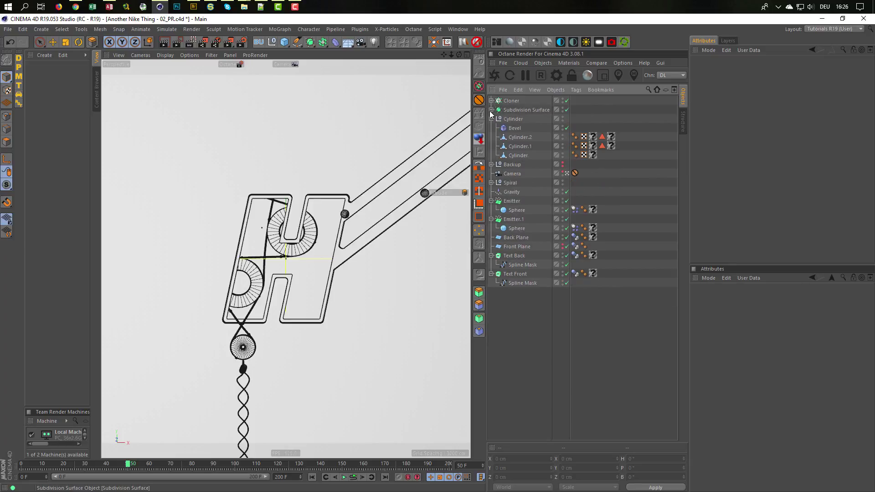
{"action": "left_click", "coordinate": [491, 110]}
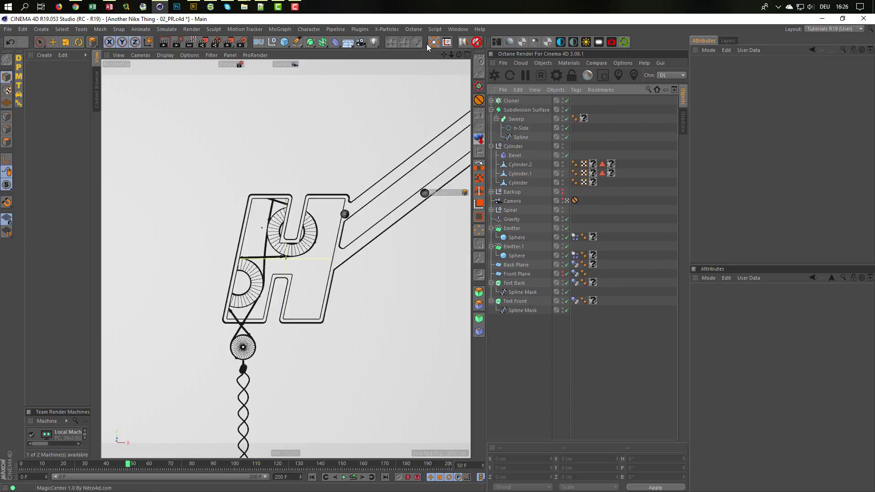
- Add the Nikomedias Scene Rig Ultimate and disable Floor On, Floor Seen in Editor and Floor seen by Reflection
{"action": "left_click_drag", "start_coordinate": [425, 48], "coordinate": [379, 48]}
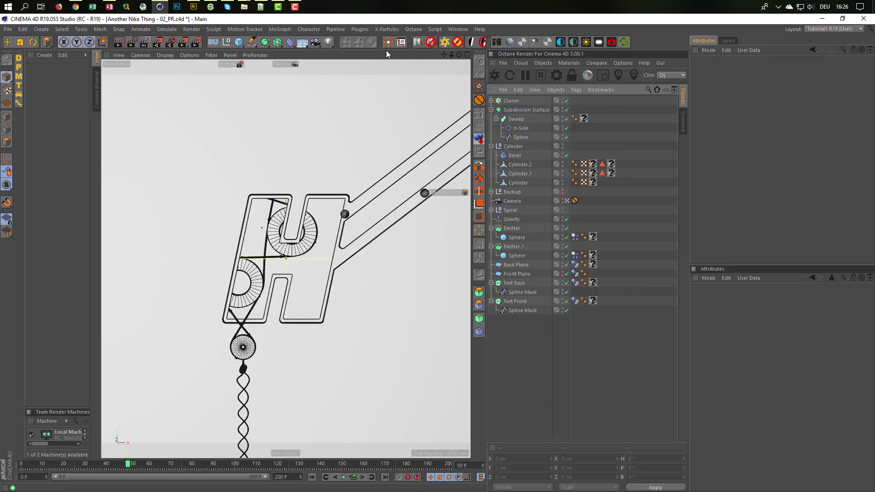
{"action": "left_click", "coordinate": [416, 42]}
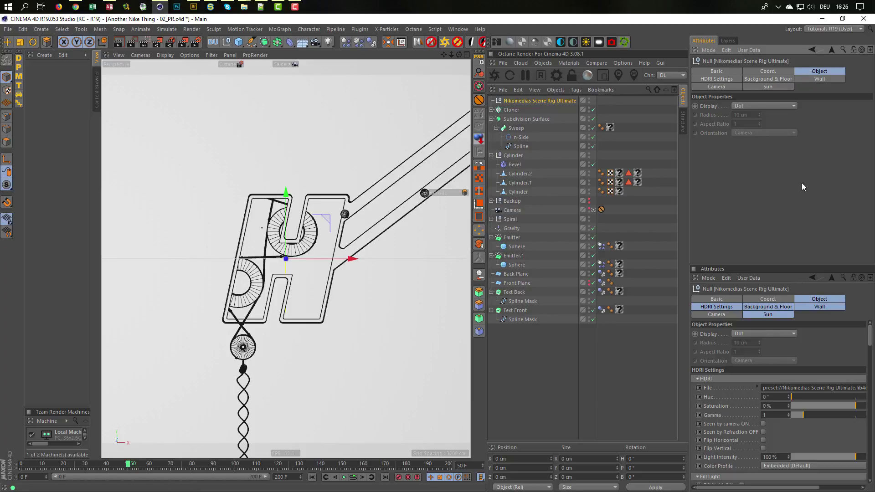
{"action": "left_click", "coordinate": [767, 79]}
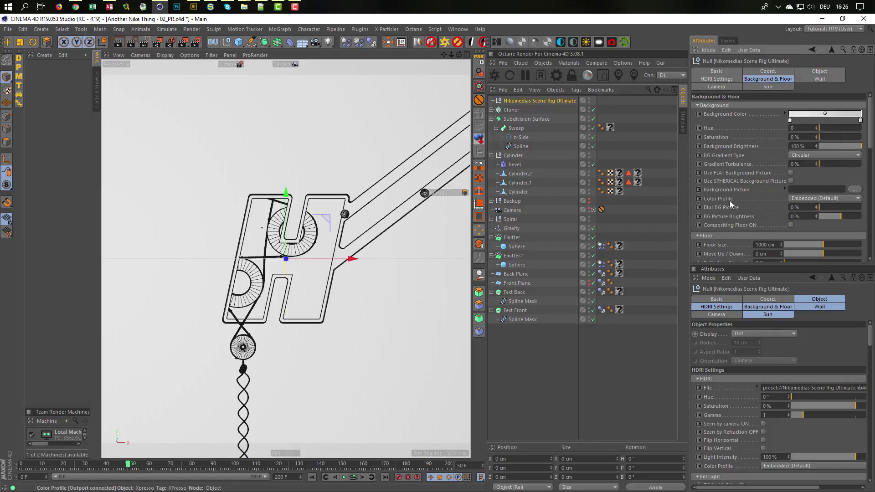
{"action": "scroll", "coordinate": [721, 212], "scroll_direction": "down", "scroll_amount": 5}
{"action": "scroll", "coordinate": [720, 211], "scroll_direction": "down", "scroll_amount": 5}
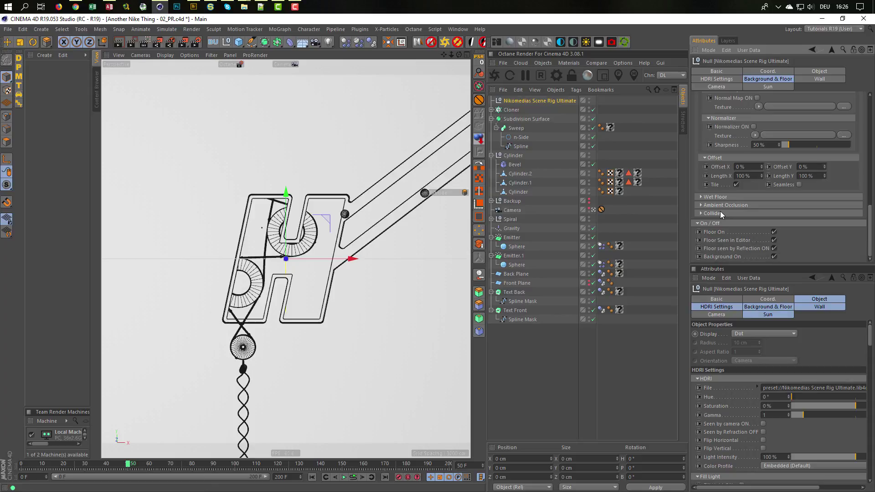
{"action": "left_click", "coordinate": [774, 232]}
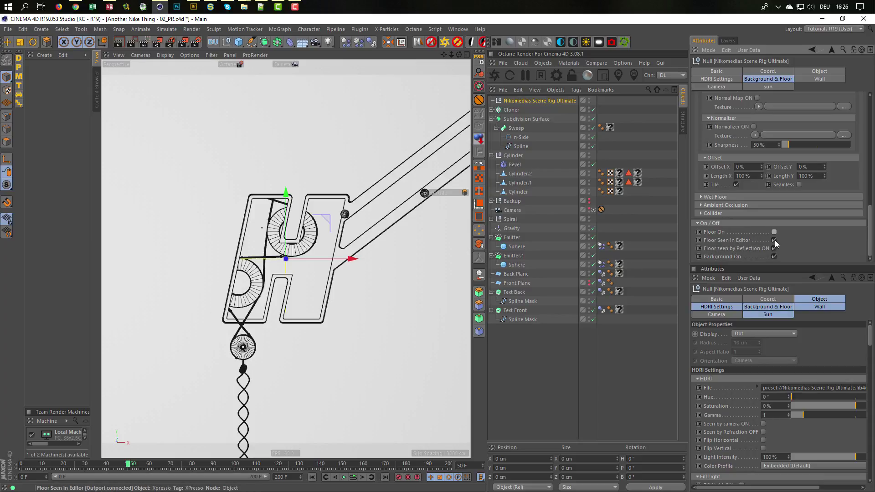
{"action": "left_click", "coordinate": [774, 240]}
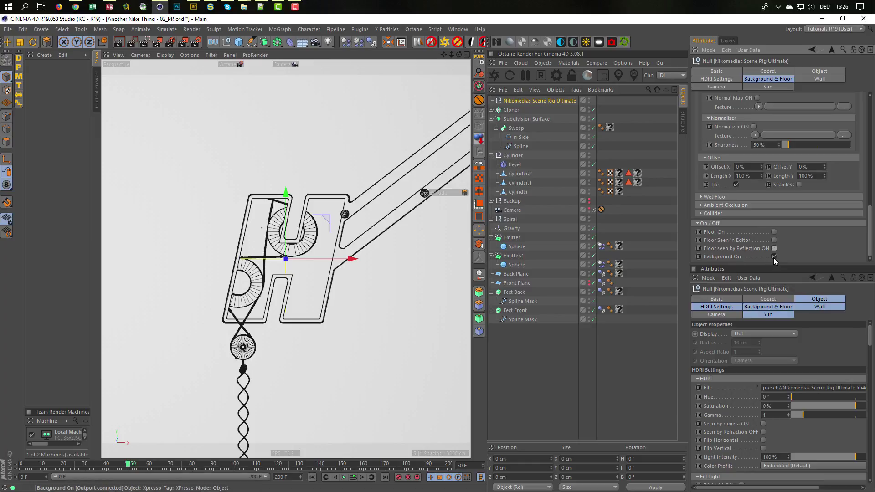
- Load 10_Ref.hdr from the HDRI Studios presets as the scene rig's HDRI file
{"action": "left_click", "coordinate": [815, 71]}
{"action": "left_click", "coordinate": [730, 80]}
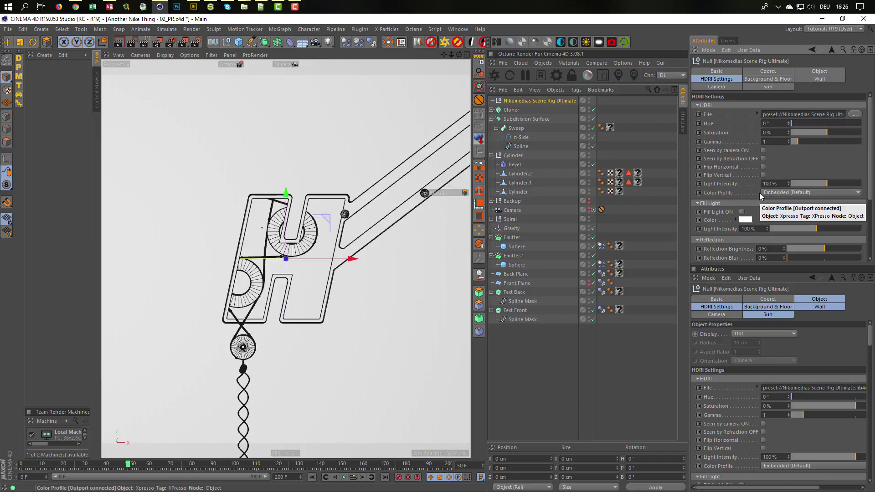
{"action": "key", "text": "shift+F8"}
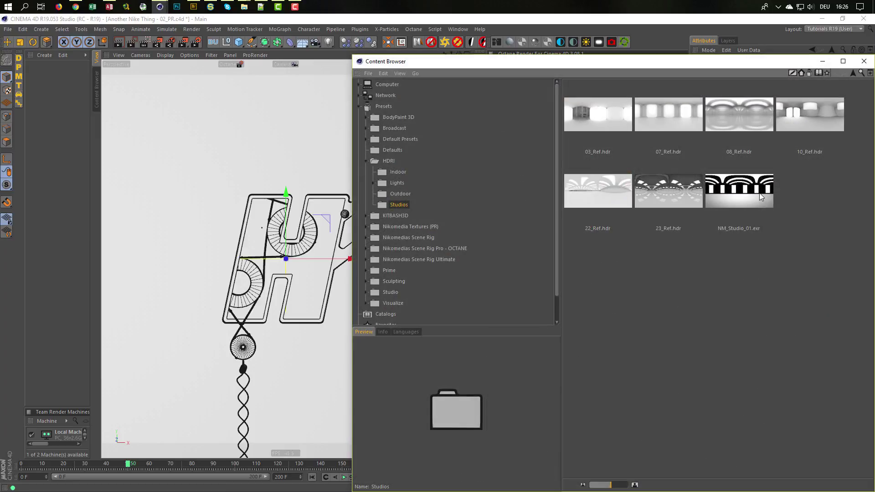
{"action": "left_click_drag", "start_coordinate": [770, 67], "coordinate": [562, 55]}
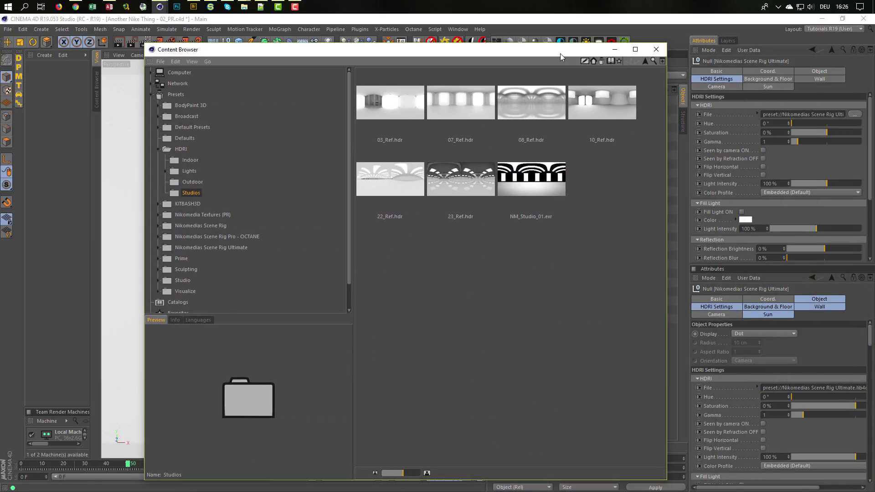
{"action": "left_click_drag", "start_coordinate": [585, 104], "coordinate": [809, 115]}
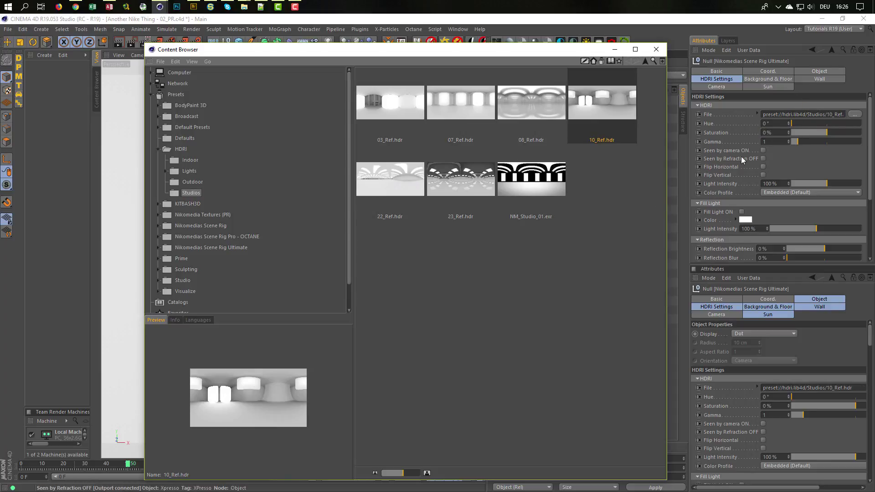
{"action": "left_click", "coordinate": [656, 49]}
- Rotate the rig's HDRI reflection horizontally to 25°, showing the preview sphere only while adjusting
{"action": "scroll", "coordinate": [868, 207], "scroll_direction": "down", "scroll_amount": 3}
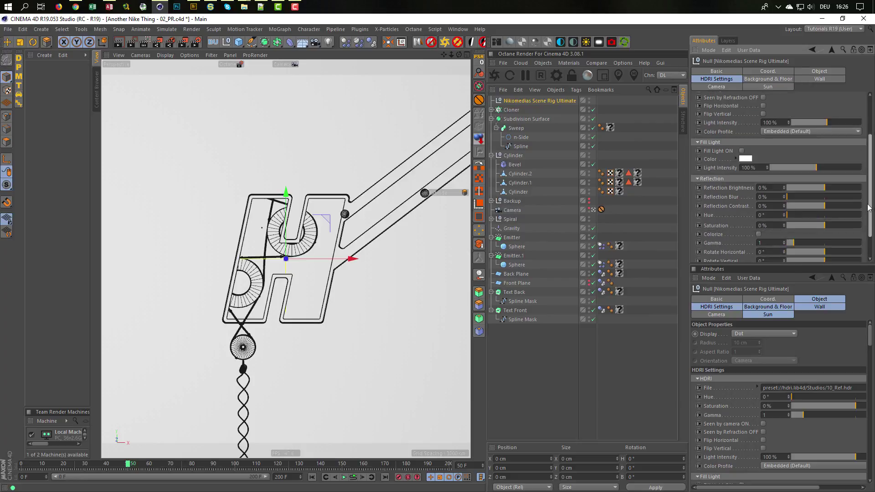
{"action": "scroll", "coordinate": [867, 207], "scroll_direction": "down", "scroll_amount": 2}
{"action": "left_click", "coordinate": [737, 248]}
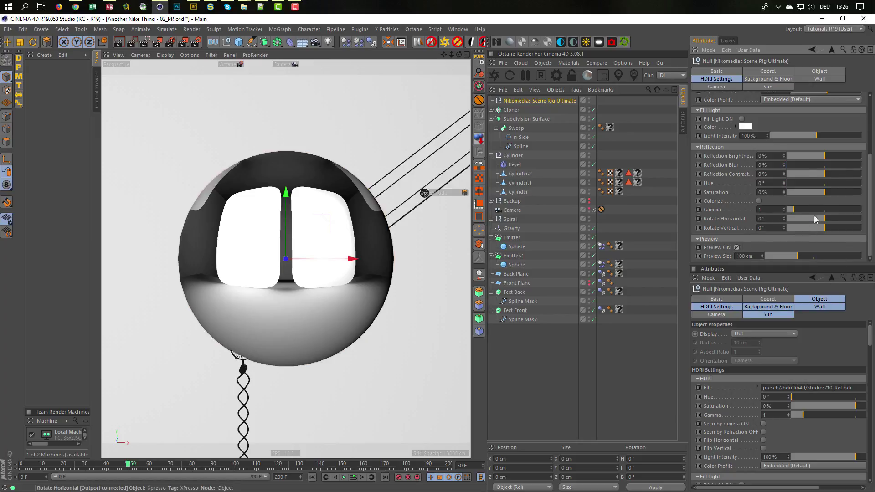
{"action": "left_click_drag", "start_coordinate": [823, 219], "coordinate": [830, 220]}
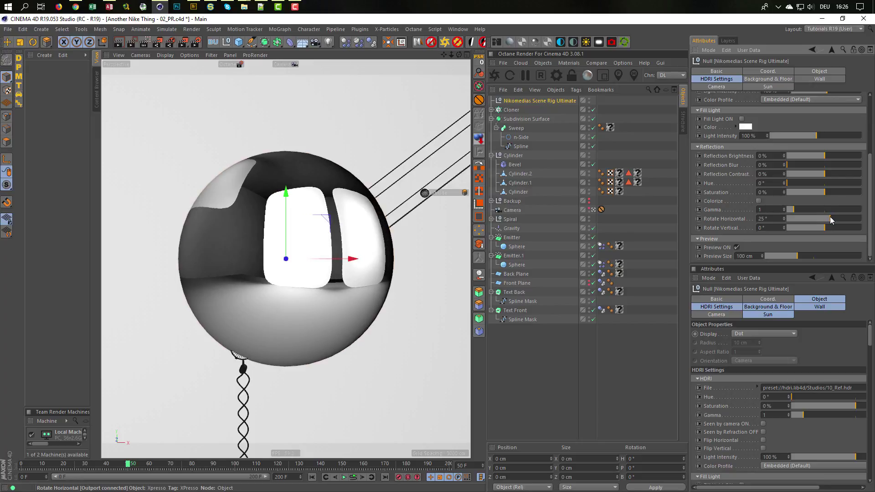
{"action": "left_click", "coordinate": [736, 247]}
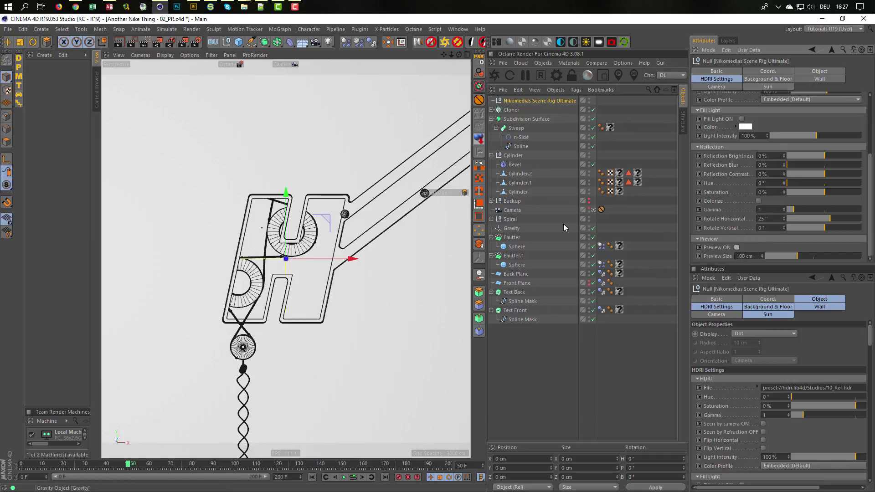
- Activate the Low GI render setting and give the settings from Low to High GI an unlocked ratio and 720-pixel width
{"action": "left_click", "coordinate": [237, 65]}
{"action": "left_click", "coordinate": [271, 97]}
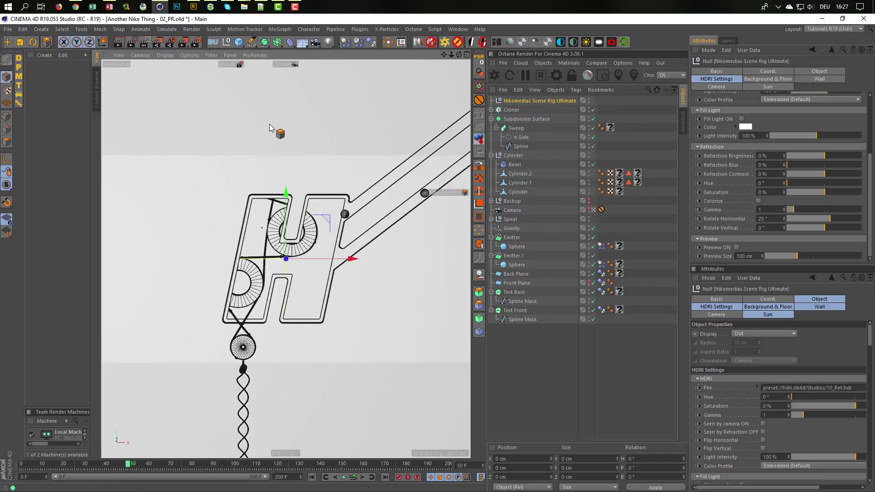
{"action": "key", "text": "ctrl+b"}
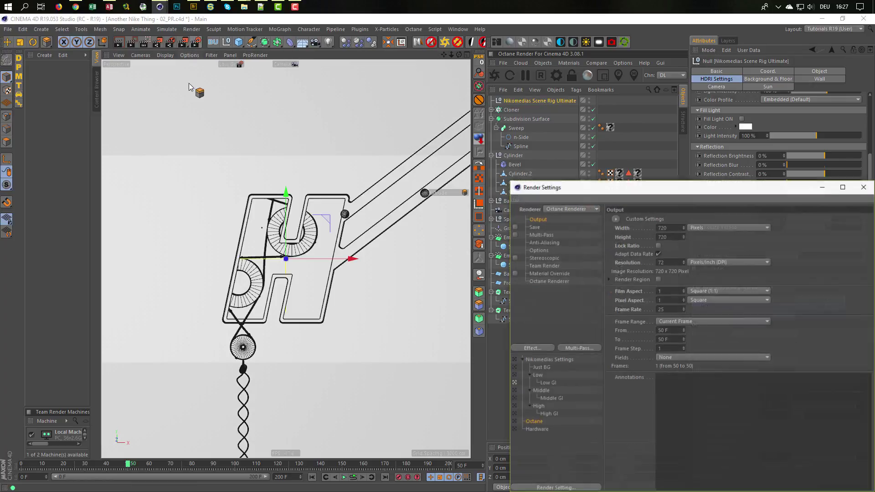
{"action": "left_click_drag", "start_coordinate": [560, 188], "coordinate": [428, 109]}
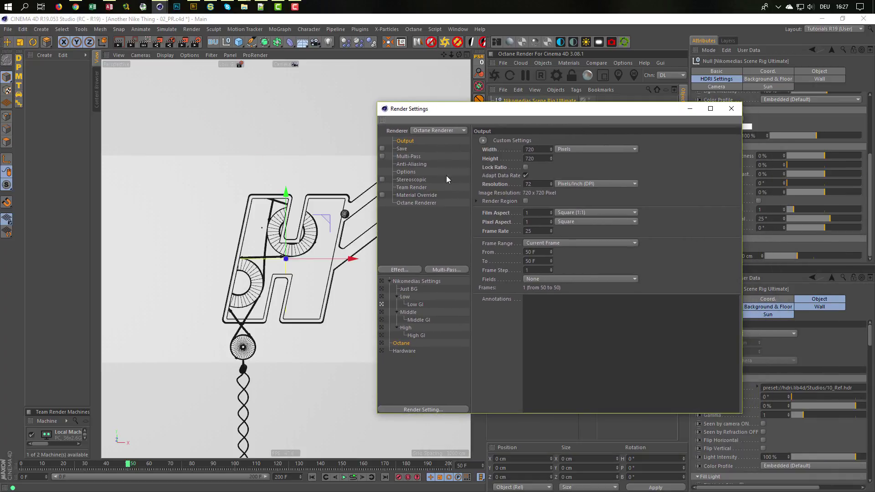
{"action": "left_click", "coordinate": [416, 336]}
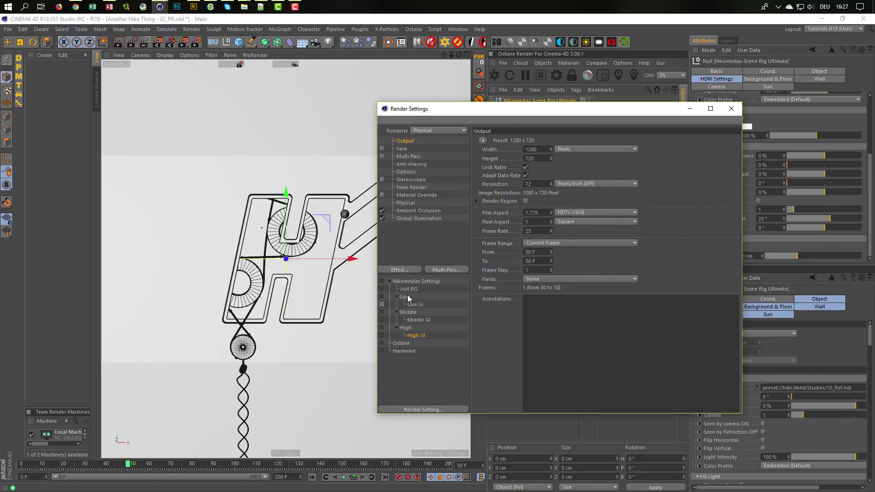
{"action": "left_click", "coordinate": [408, 296], "text": "shift"}
{"action": "left_click", "coordinate": [525, 168]}
{"action": "left_click_drag", "start_coordinate": [539, 149], "coordinate": [496, 150]}
{"action": "type", "text": "720"}
{"action": "key", "text": "Return"}
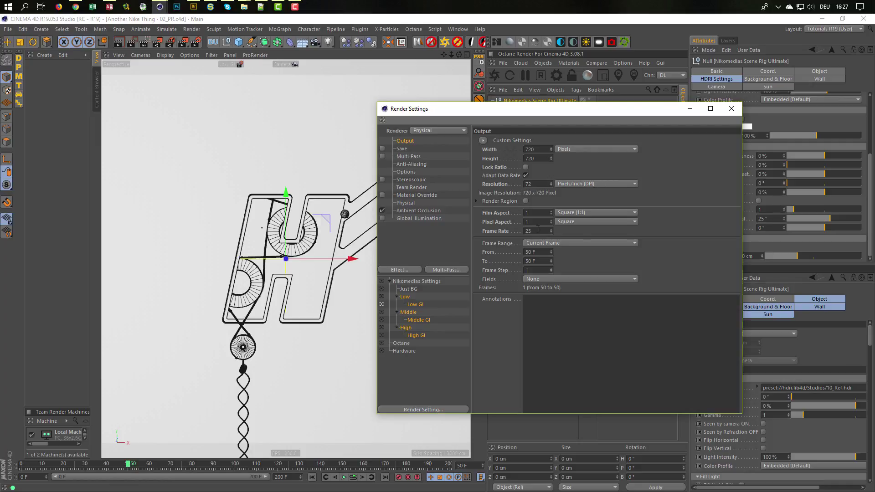
{"action": "left_click", "coordinate": [731, 109]}
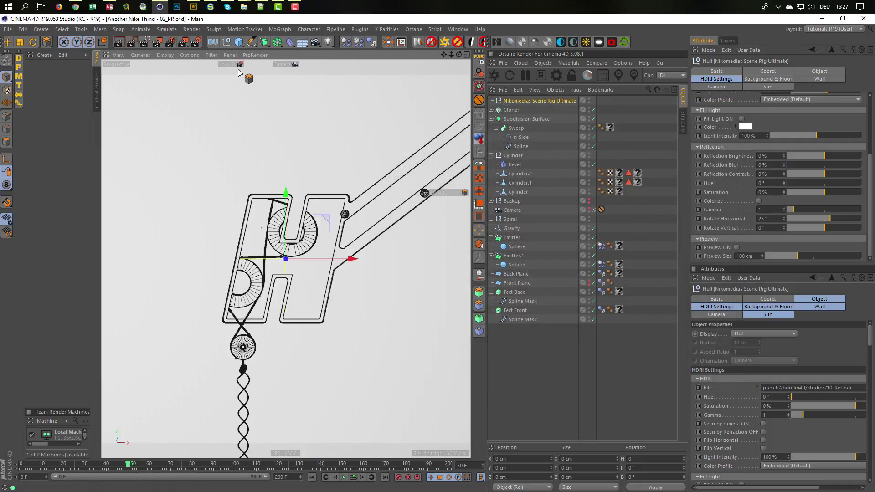
- Preview the scene with an interactive render region stretched over the full frame and raised in quality, and switch it off
{"action": "left_click", "coordinate": [145, 42]}
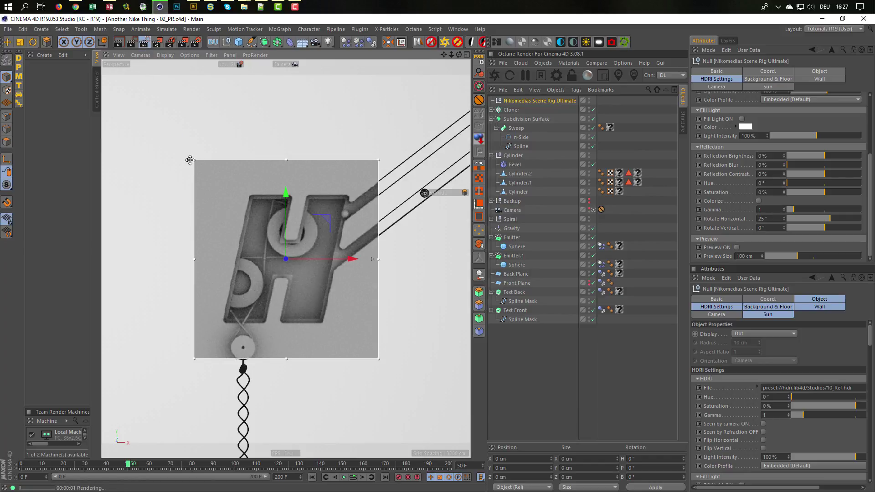
{"action": "left_click_drag", "start_coordinate": [190, 161], "coordinate": [104, 76]}
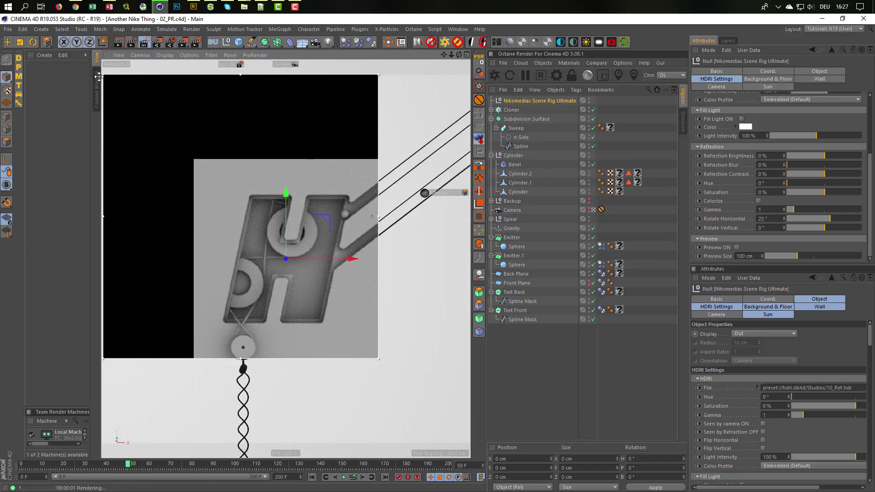
{"action": "left_click_drag", "start_coordinate": [378, 359], "coordinate": [472, 443]}
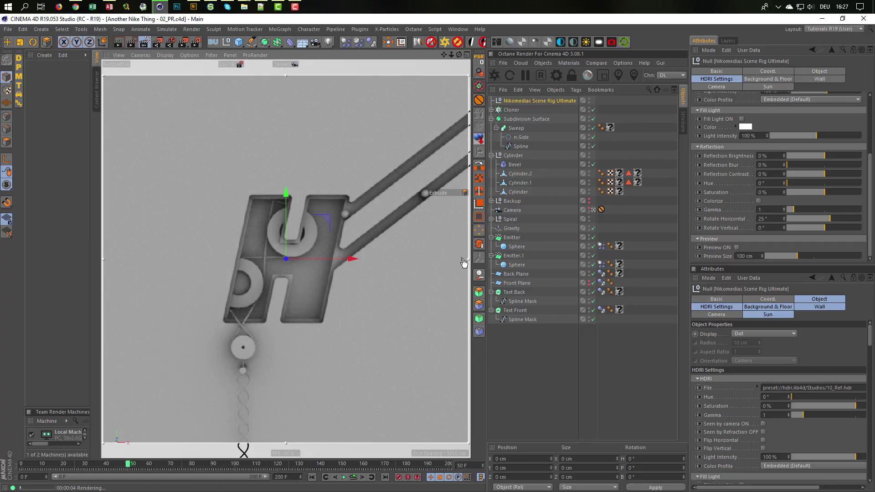
{"action": "left_click_drag", "start_coordinate": [461, 84], "coordinate": [461, 63]}
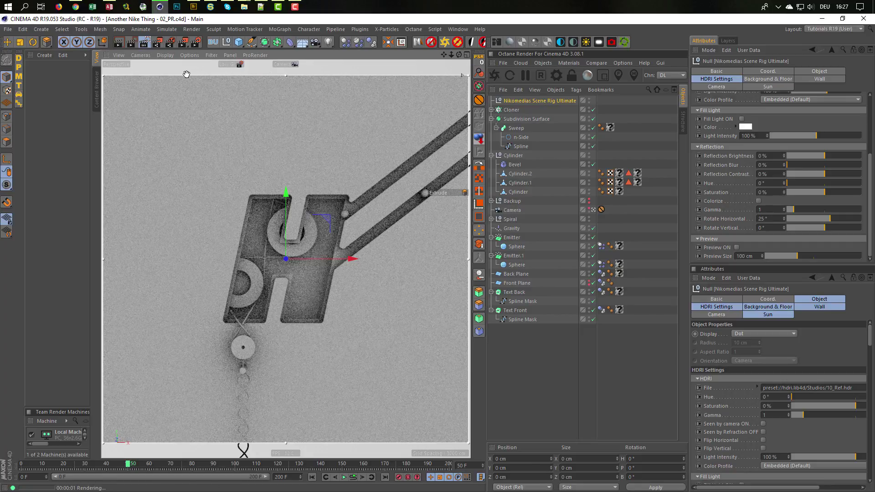
{"action": "left_click", "coordinate": [144, 42]}
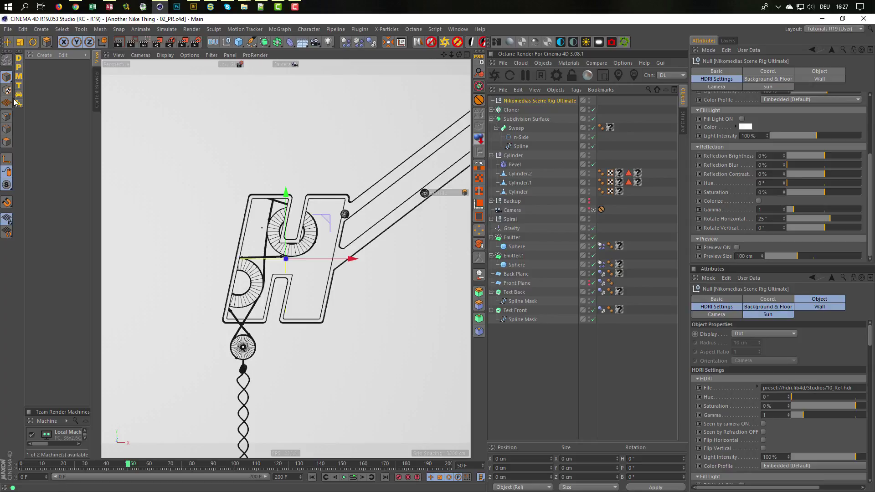
- Create a new Diffuse material, open it in the Material Editor on its Color channel, and make the editor window smaller
{"action": "left_click_drag", "start_coordinate": [21, 64], "coordinate": [51, 81]}
{"action": "left_click", "coordinate": [17, 58]}
{"action": "double_click", "coordinate": [34, 70]}
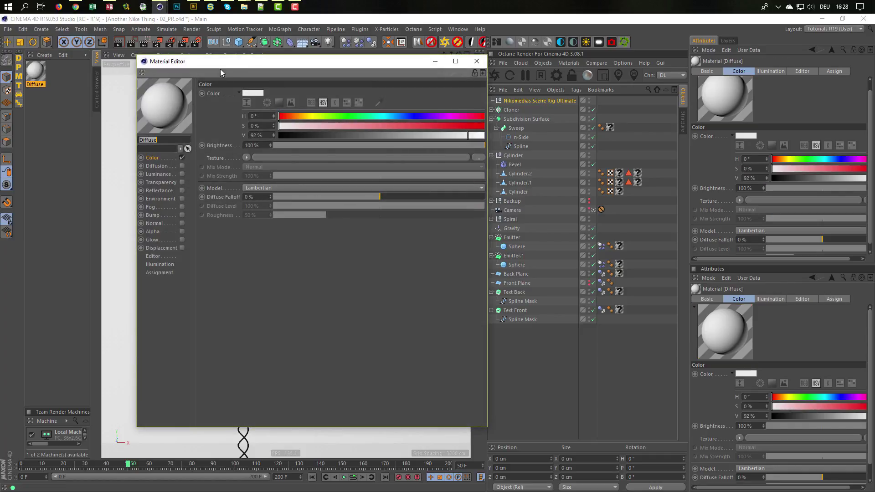
{"action": "left_click_drag", "start_coordinate": [243, 65], "coordinate": [445, 89]}
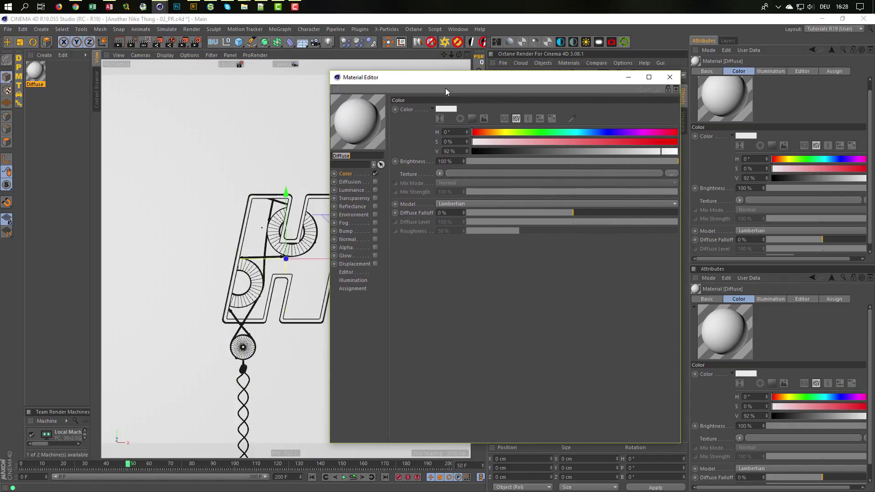
{"action": "left_click", "coordinate": [354, 174]}
{"action": "left_click_drag", "start_coordinate": [680, 443], "coordinate": [646, 372]}
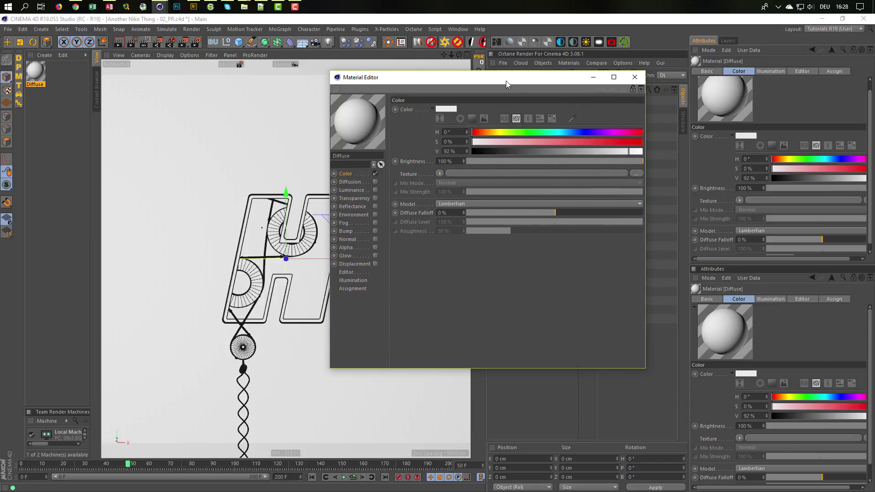
{"action": "left_click_drag", "start_coordinate": [506, 81], "coordinate": [334, 125]}
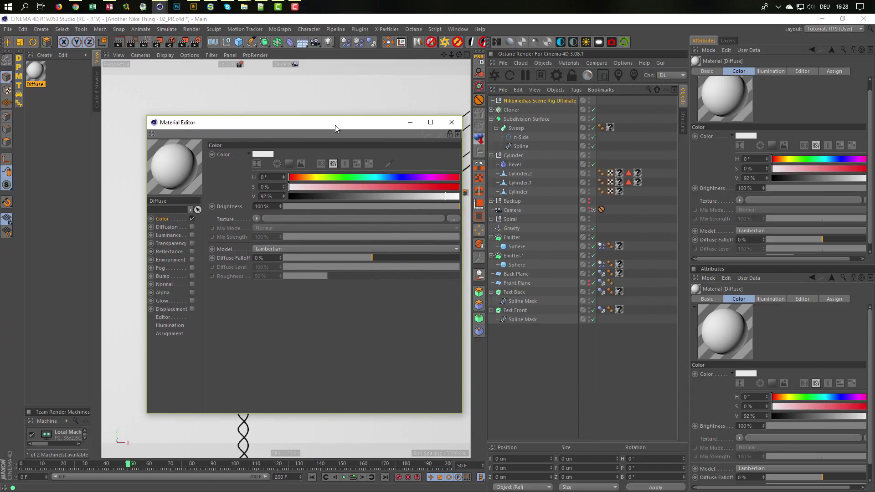
- Sample the Diffuse material's colour from the brown diagonal bar in the rendered Nike.gif frame, and raise its V value to 40%
{"action": "key", "text": "shift+F6"}
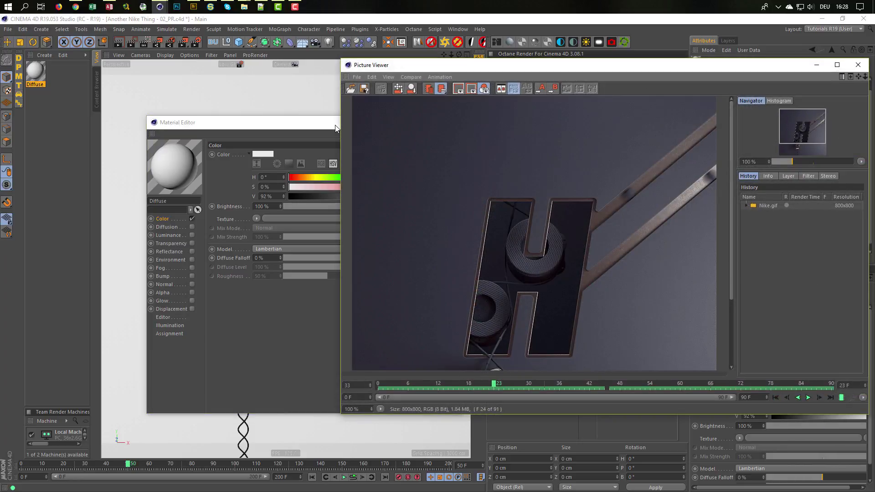
{"action": "left_click_drag", "start_coordinate": [234, 128], "coordinate": [161, 133]}
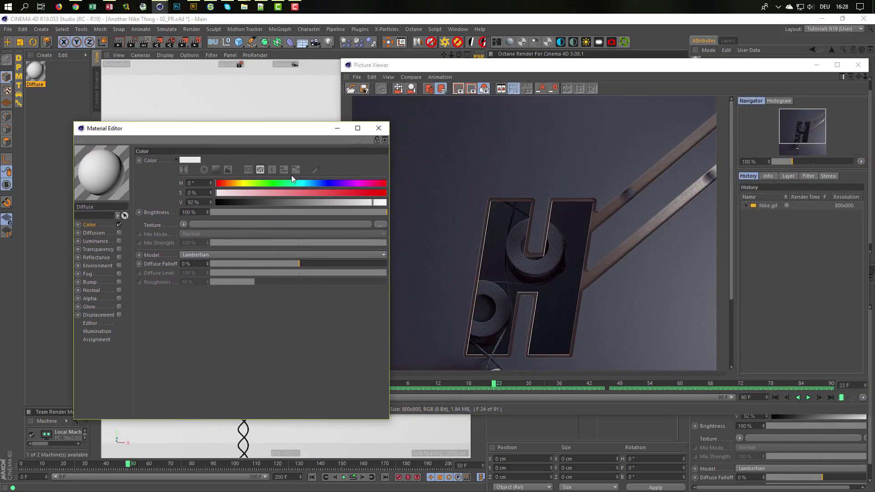
{"action": "left_click", "coordinate": [318, 171]}
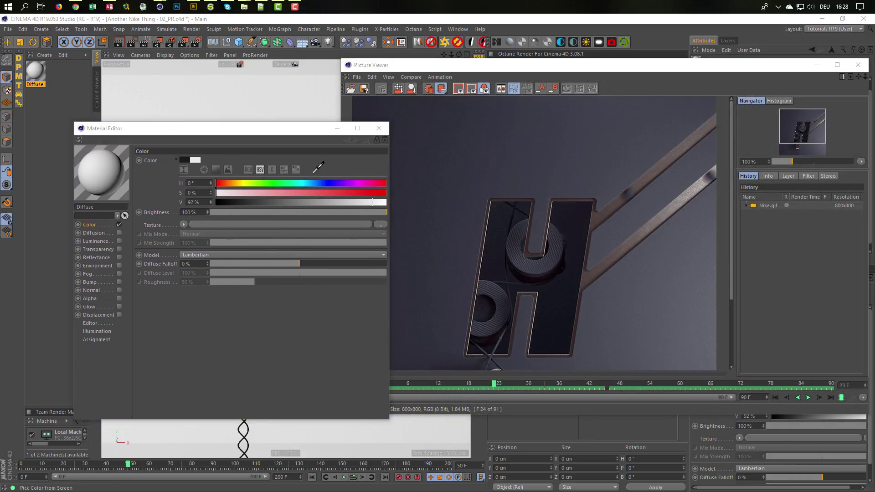
{"action": "left_click", "coordinate": [609, 211]}
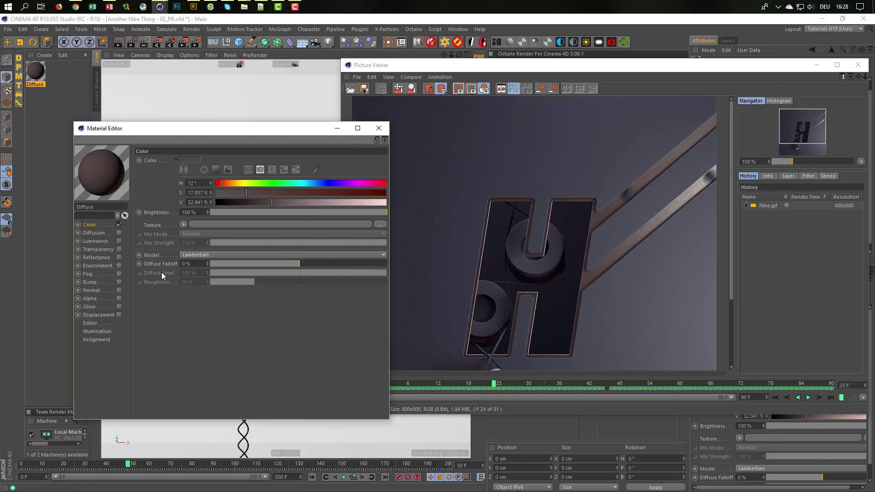
{"action": "left_click", "coordinate": [858, 65]}
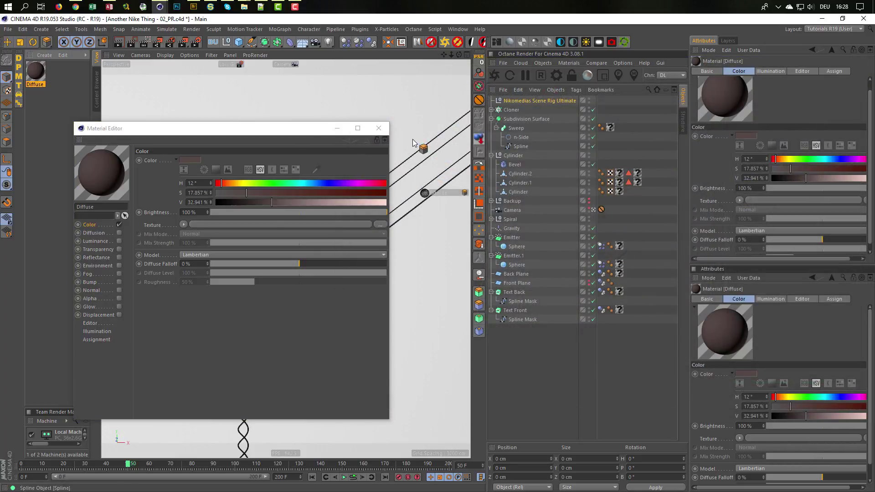
{"action": "left_click_drag", "start_coordinate": [302, 132], "coordinate": [670, 147]}
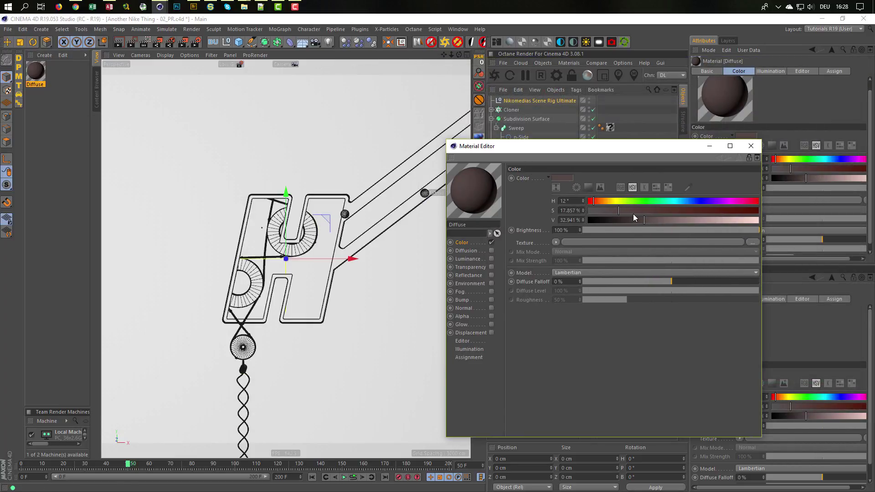
{"action": "left_click_drag", "start_coordinate": [653, 218], "coordinate": [657, 218]}
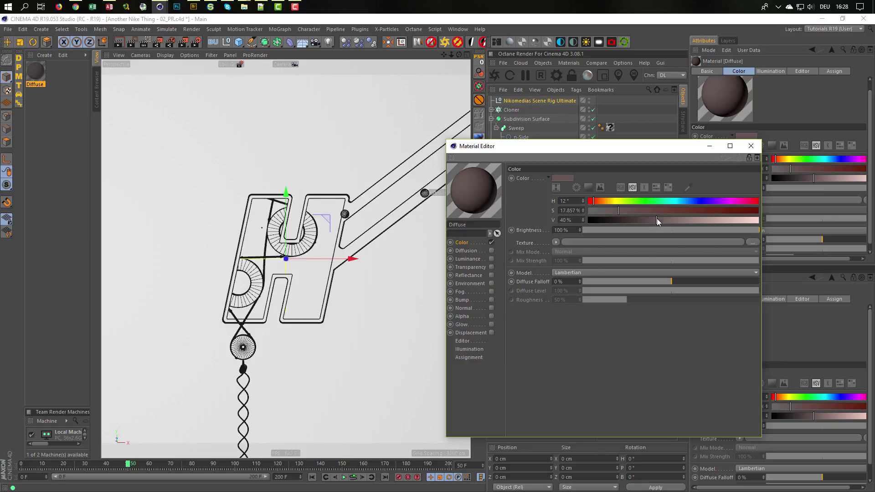
- Enable Reflectance on the Diffuse material, switch off its Diffuse layer, and set the Glossy layer's type to Beckmann
{"action": "left_click", "coordinate": [490, 276]}
{"action": "left_click", "coordinate": [516, 217]}
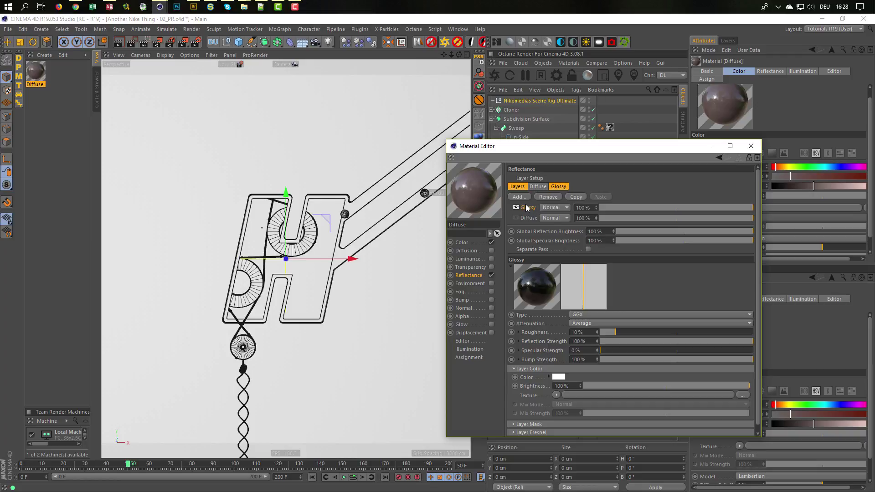
{"action": "left_click", "coordinate": [525, 206]}
{"action": "left_click", "coordinate": [581, 314]}
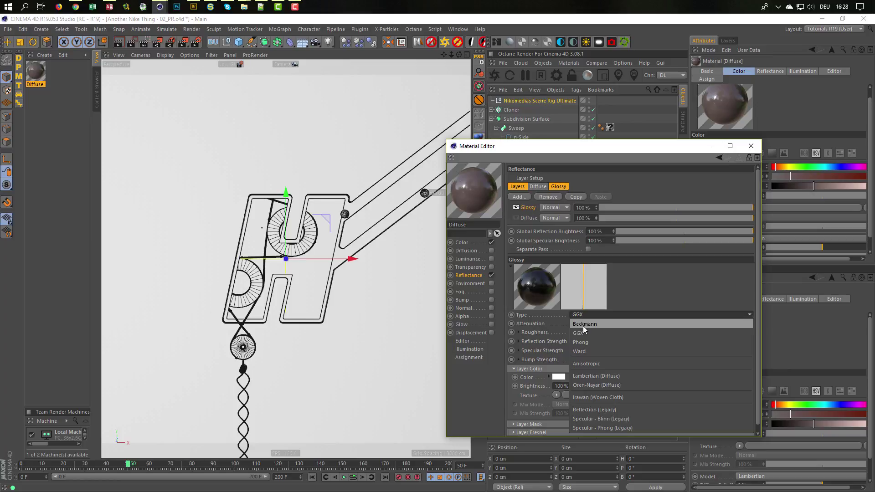
{"action": "left_click", "coordinate": [583, 327]}
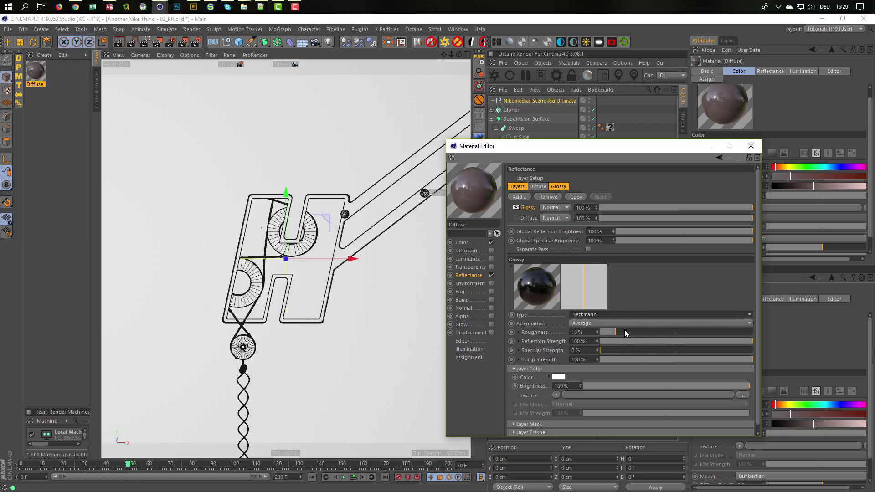
- Replace the missing material on the Text Back object with the Diffuse material, and rename the material Text Back
{"action": "left_click_drag", "start_coordinate": [595, 146], "coordinate": [416, 369]}
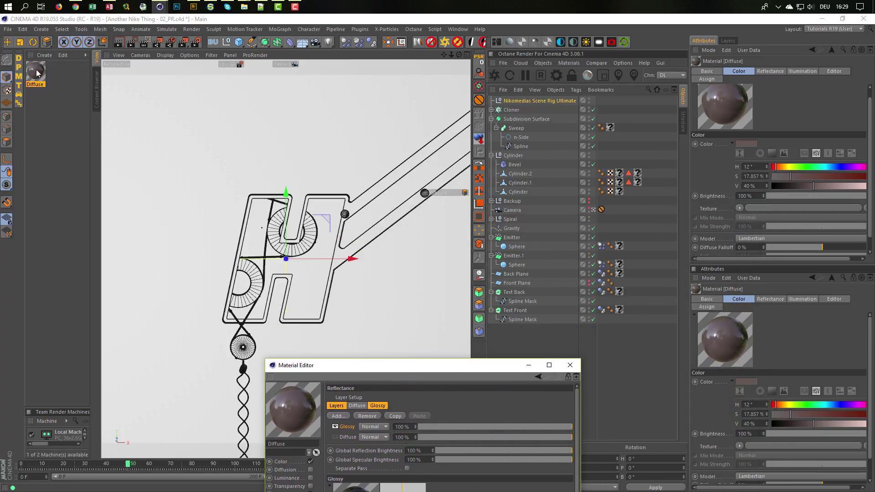
{"action": "left_click_drag", "start_coordinate": [36, 70], "coordinate": [619, 292]}
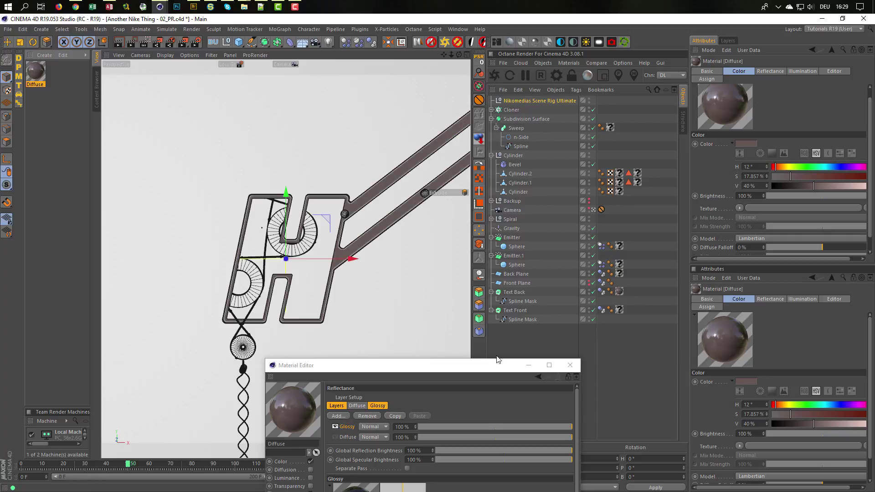
{"action": "left_click_drag", "start_coordinate": [477, 365], "coordinate": [647, 173]}
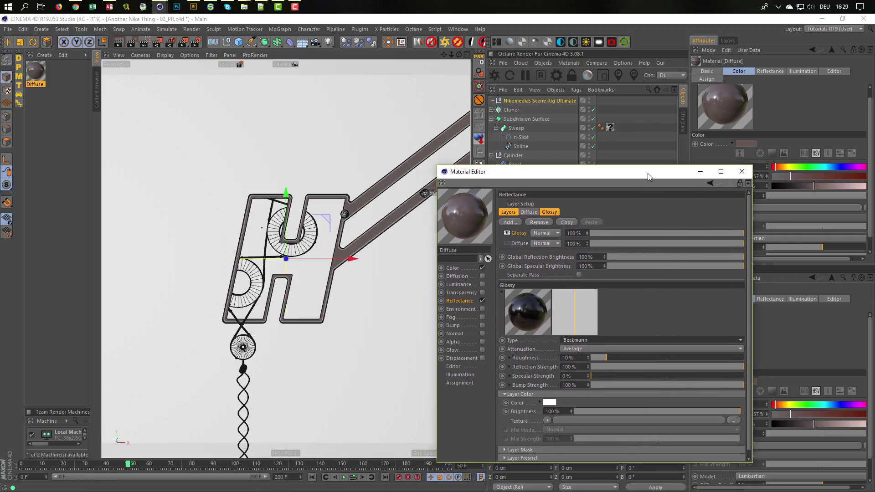
{"action": "left_click_drag", "start_coordinate": [459, 250], "coordinate": [417, 255]}
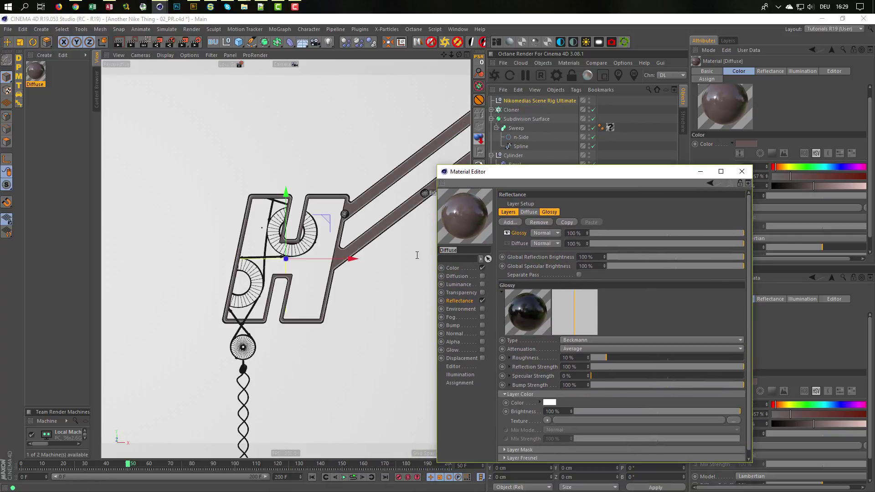
{"action": "type", "text": "Text Back"}
{"action": "key", "text": "Return"}
- Start the interactive render region and select the material tag on the Text Back object
{"action": "left_click", "coordinate": [144, 43]}
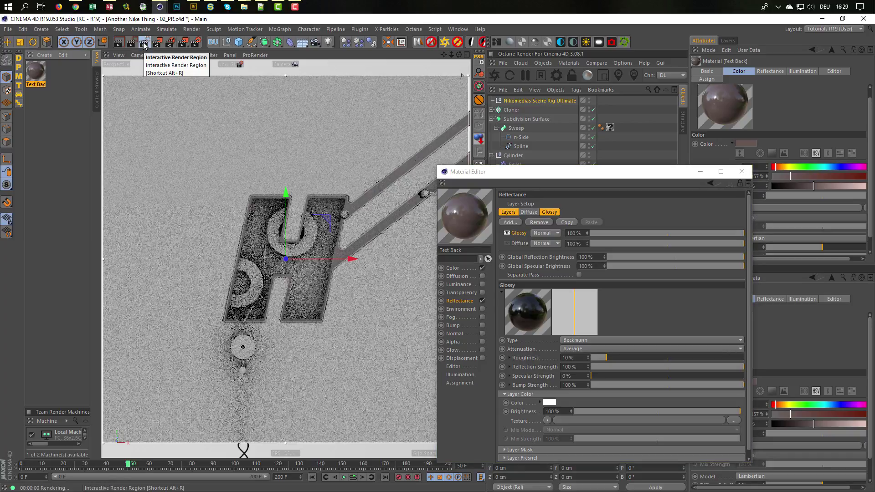
{"action": "left_click_drag", "start_coordinate": [520, 173], "coordinate": [474, 350]}
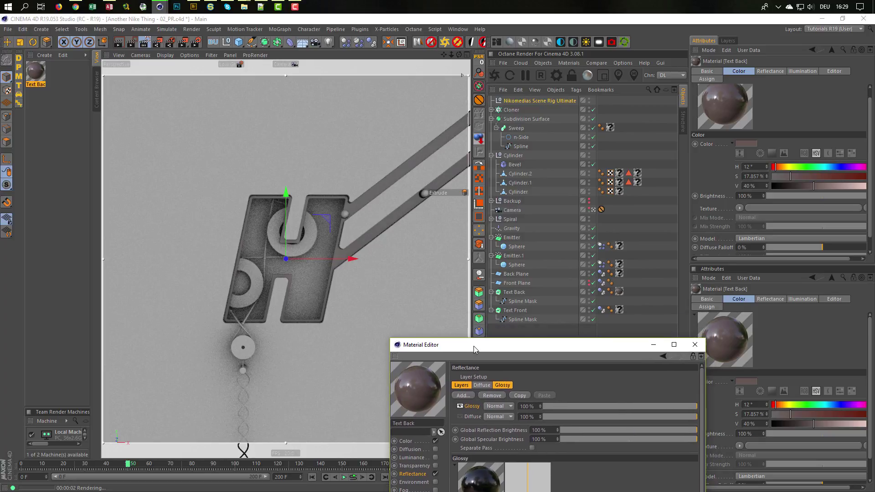
{"action": "left_click", "coordinate": [620, 292]}
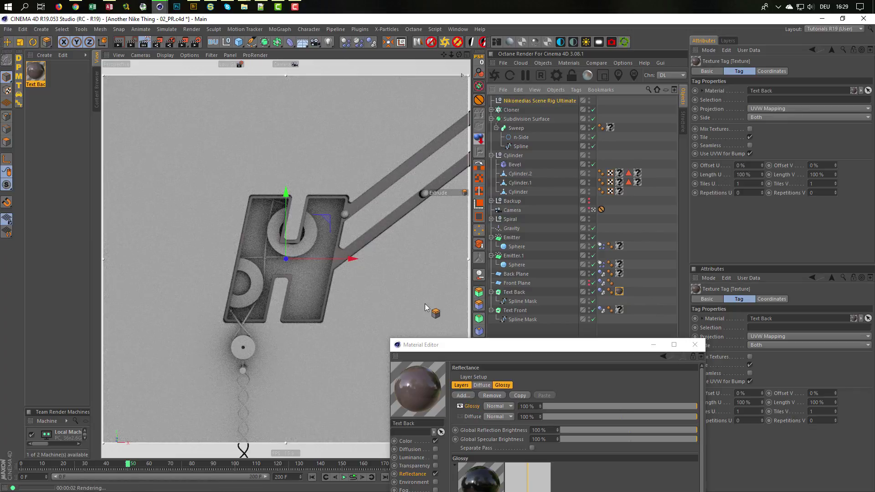
- Recolour the Text Back material to a reddish brown with hue 18° and saturation 70%
{"action": "left_click_drag", "start_coordinate": [476, 348], "coordinate": [506, 223]}
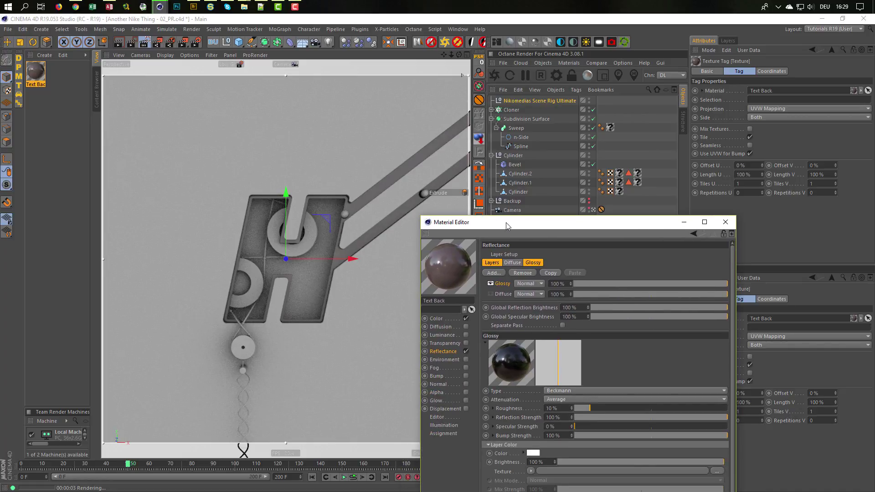
{"action": "left_click", "coordinate": [444, 318]}
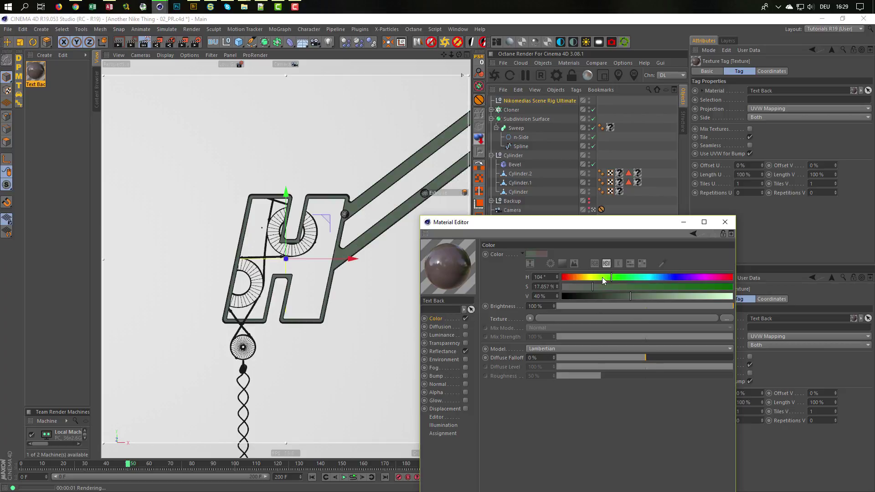
{"action": "left_click", "coordinate": [602, 278]}
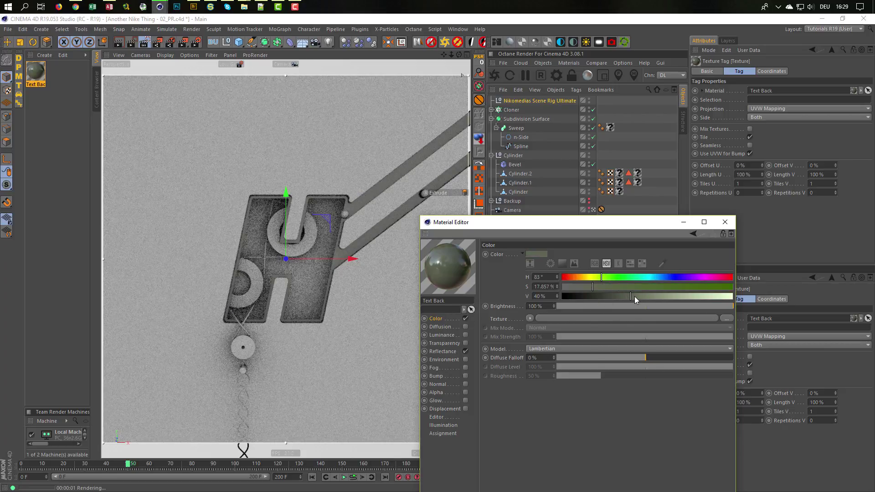
{"action": "left_click_drag", "start_coordinate": [622, 287], "coordinate": [682, 285]}
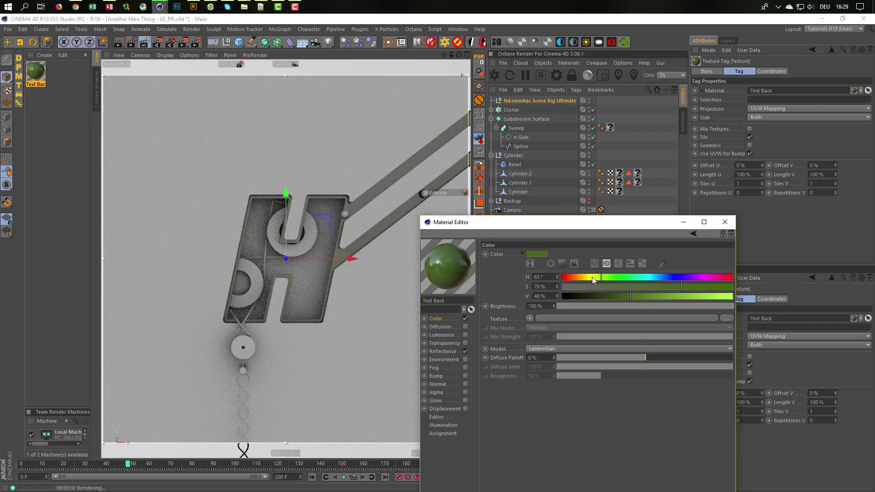
{"action": "left_click_drag", "start_coordinate": [592, 277], "coordinate": [571, 279]}
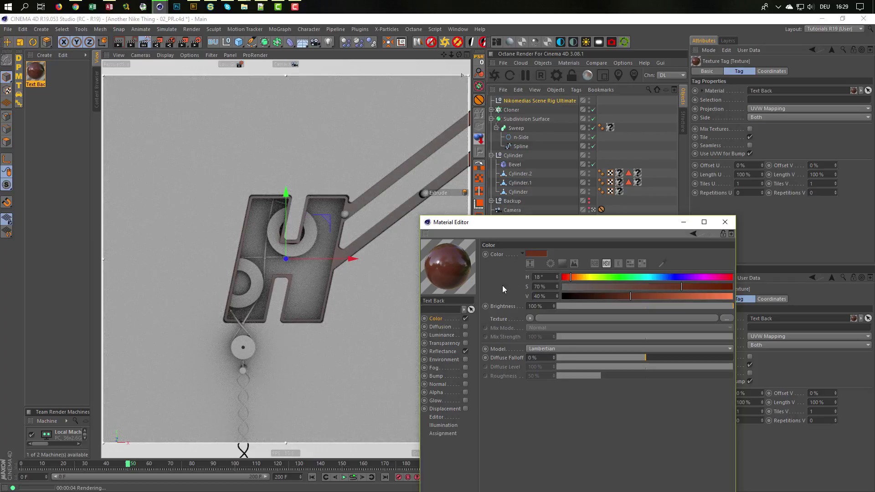
- Examine the Text Back material's glossy roughness and the scene rig's HDRI reflection settings
{"action": "left_click", "coordinate": [441, 351]}
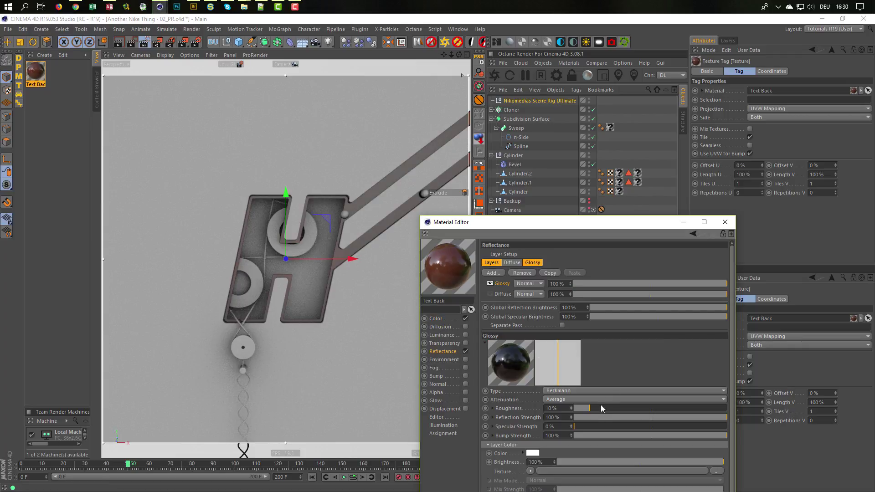
{"action": "mouse_move", "coordinate": [600, 407]}
{"action": "left_mouse_down"}
{"action": "mouse_move", "coordinate": [627, 408]}
{"action": "mouse_move", "coordinate": [589, 408]}
{"action": "left_mouse_up"}
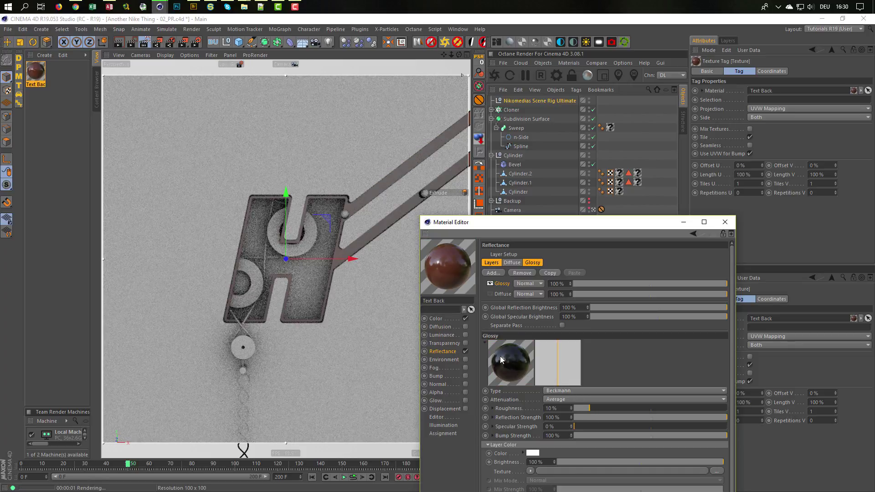
{"action": "left_click", "coordinate": [549, 101]}
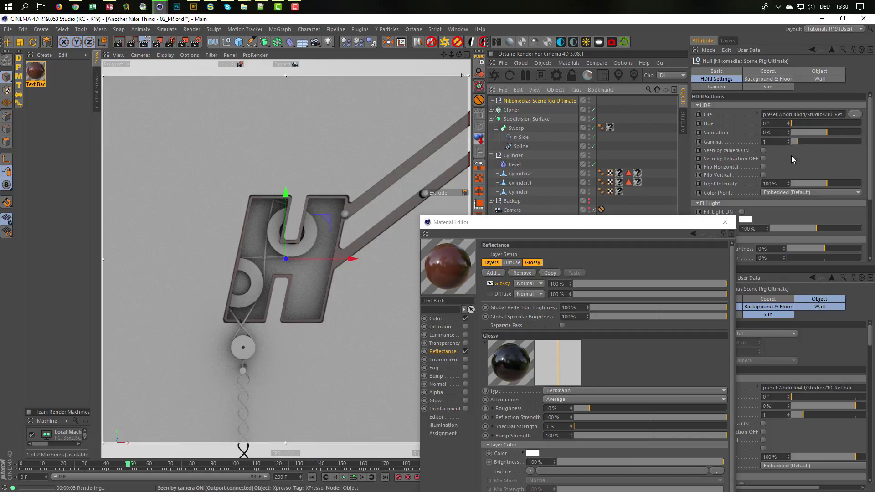
{"action": "scroll", "coordinate": [792, 160], "scroll_direction": "down", "scroll_amount": 3}
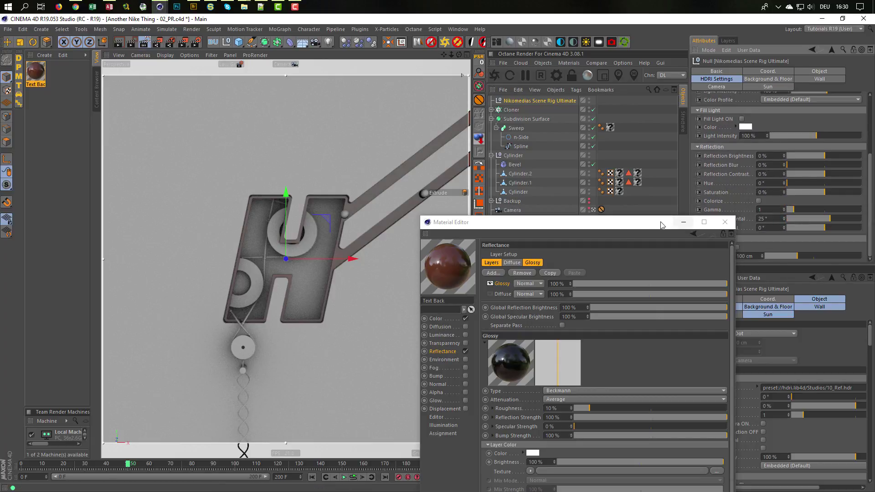
- Hide the Text Front object in both the viewport and the render
{"action": "left_click_drag", "start_coordinate": [613, 226], "coordinate": [608, 372]}
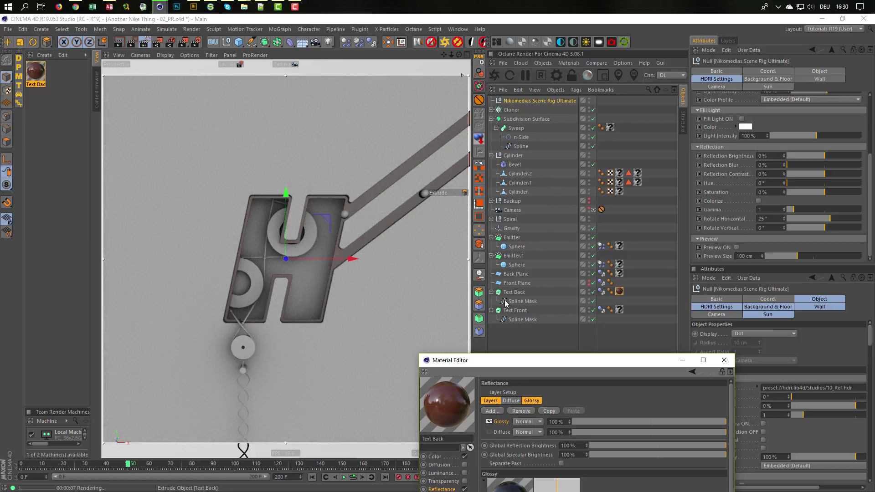
{"action": "left_click", "coordinate": [589, 309], "text": "alt"}
{"action": "left_click", "coordinate": [589, 309], "text": "alt"}
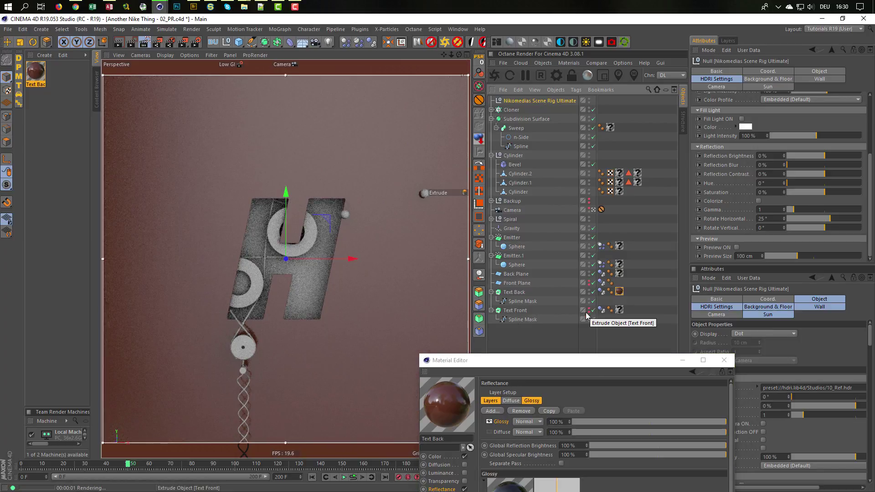
- Darken the Text Back material's colour to a value of 31%
{"action": "left_click_drag", "start_coordinate": [567, 361], "coordinate": [609, 207]}
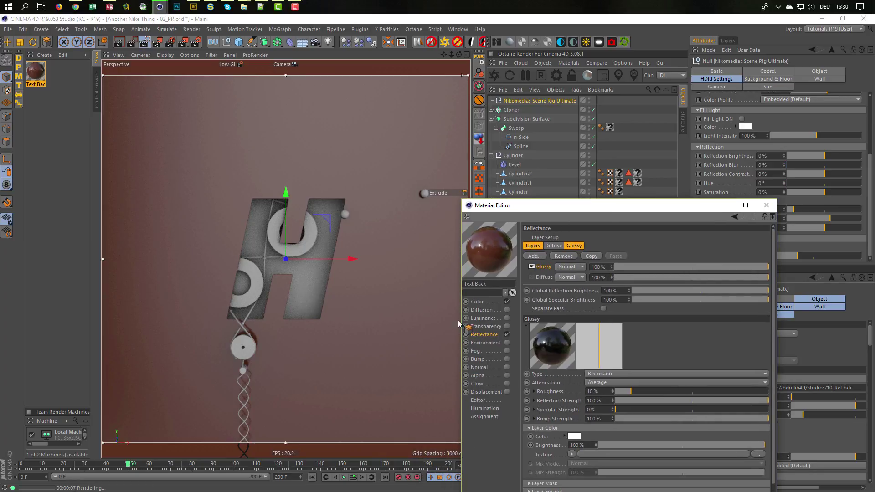
{"action": "left_click_drag", "start_coordinate": [540, 210], "coordinate": [550, 179]}
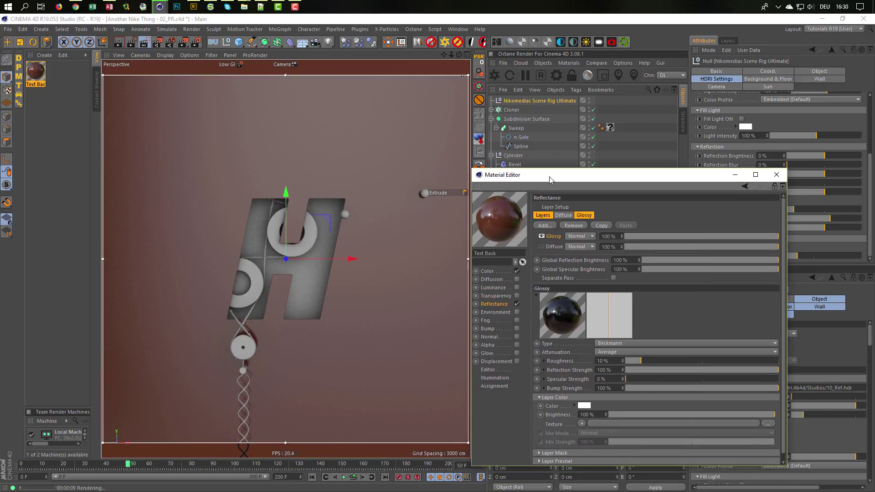
{"action": "left_click", "coordinate": [509, 271]}
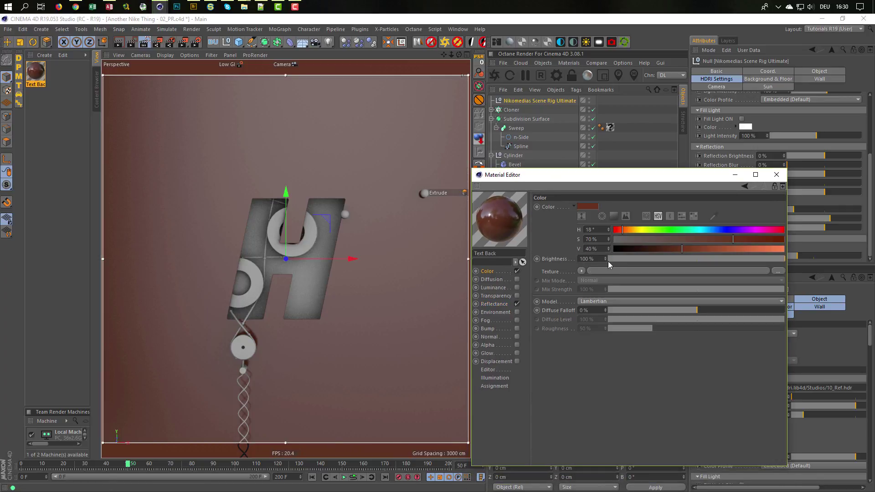
{"action": "left_click_drag", "start_coordinate": [678, 251], "coordinate": [666, 252]}
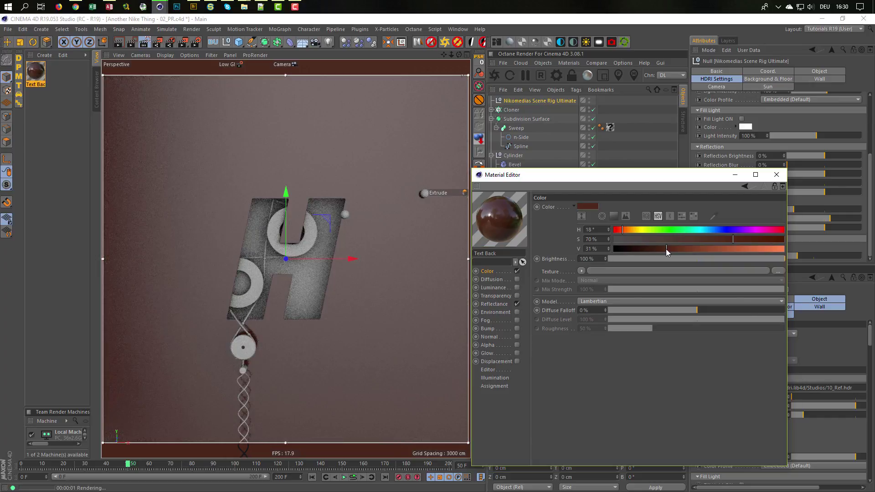
- Rotate the Nikomedias Scene Rig's HDRI reflection horizontally to -144°
{"action": "left_click_drag", "start_coordinate": [666, 179], "coordinate": [633, 288]}
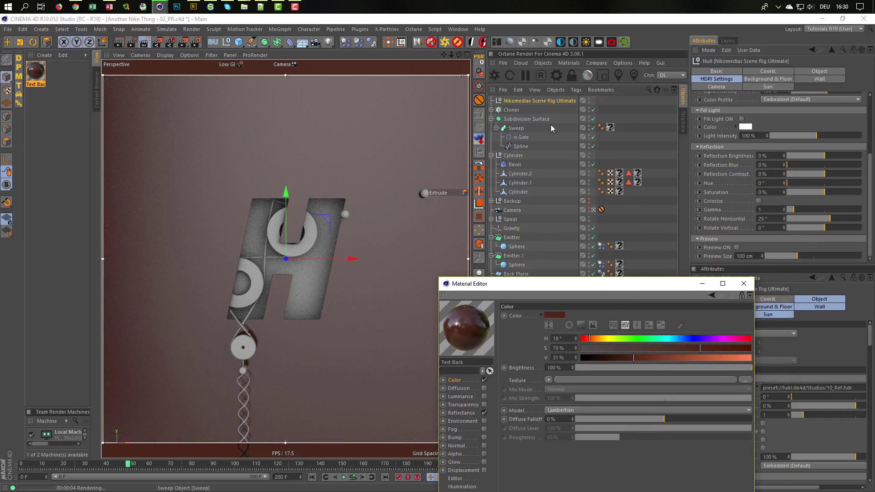
{"action": "left_click", "coordinate": [552, 101]}
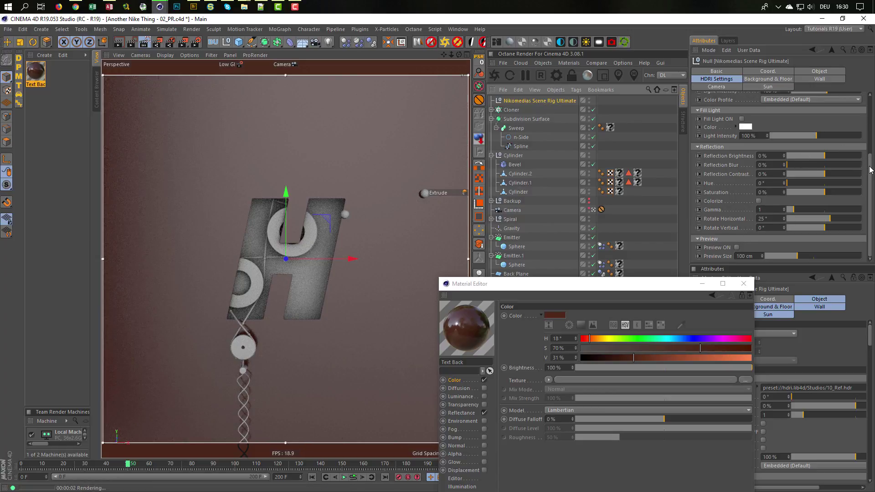
{"action": "left_click_drag", "start_coordinate": [870, 170], "coordinate": [869, 178]}
{"action": "mouse_move", "coordinate": [830, 218]}
{"action": "left_mouse_down"}
{"action": "mouse_move", "coordinate": [813, 212]}
{"action": "mouse_move", "coordinate": [857, 220]}
{"action": "mouse_move", "coordinate": [800, 221]}
{"action": "left_mouse_up"}
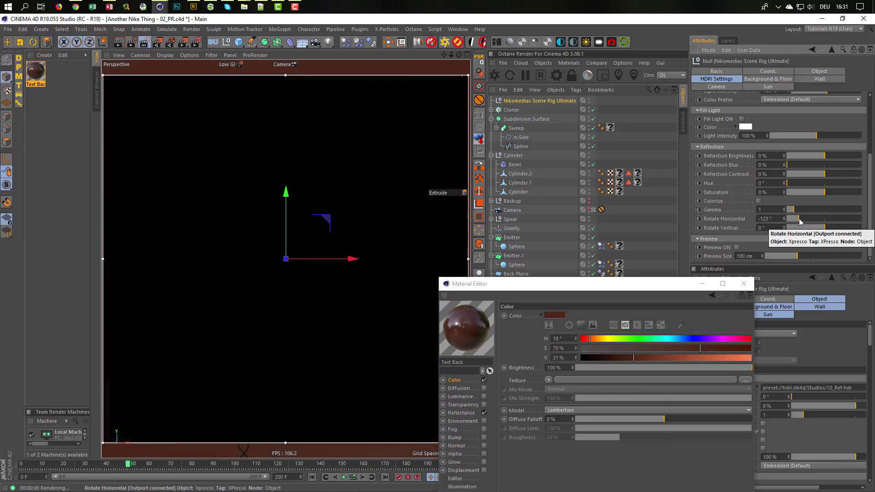
{"action": "left_click_drag", "start_coordinate": [799, 218], "coordinate": [794, 219]}
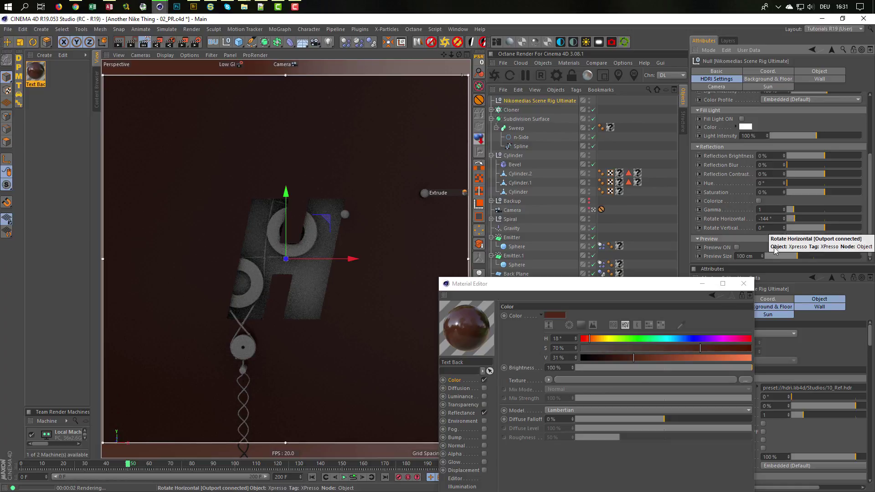
- Brighten the Text Back colour to a value of 76% and rotate the rig's HDRI reflection horizontally to 70°
{"action": "left_click_drag", "start_coordinate": [655, 359], "coordinate": [712, 359]}
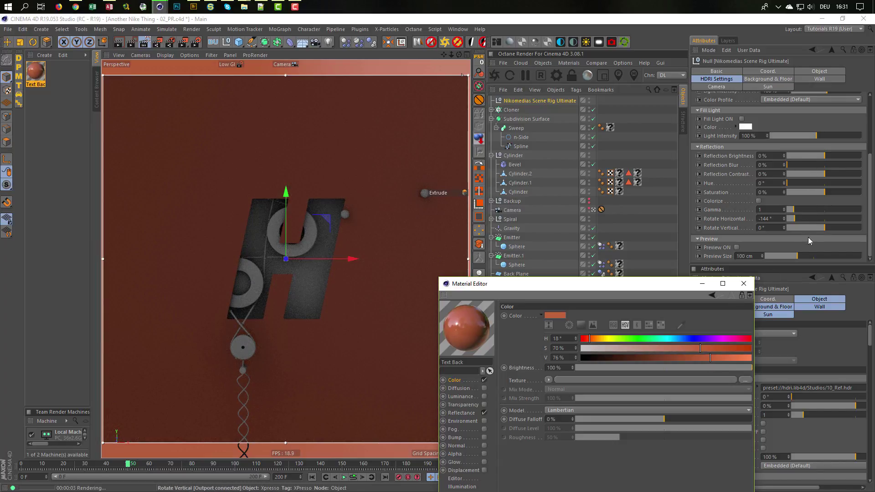
{"action": "left_click_drag", "start_coordinate": [797, 218], "coordinate": [824, 225]}
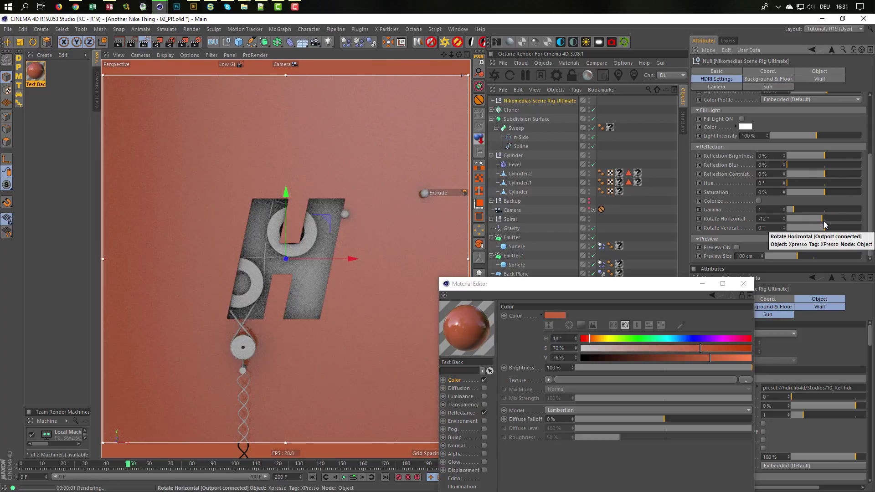
{"action": "left_click_drag", "start_coordinate": [824, 221], "coordinate": [836, 222]}
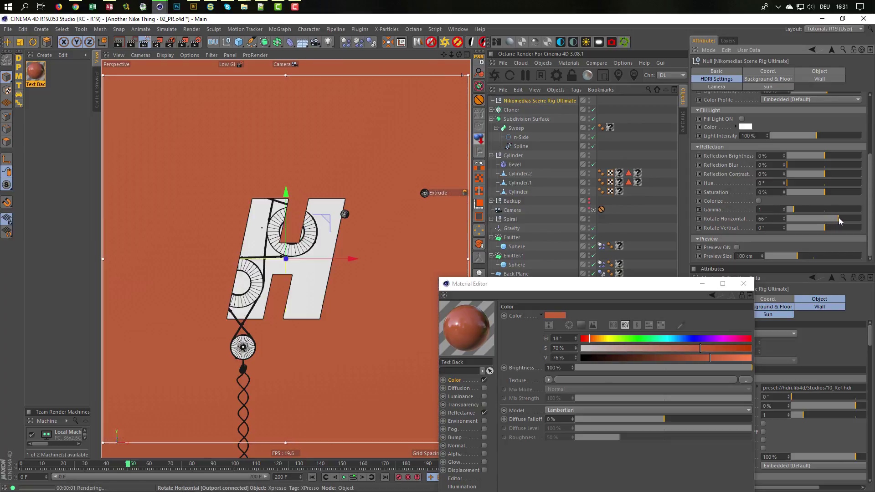
{"action": "left_click", "coordinate": [839, 218]}
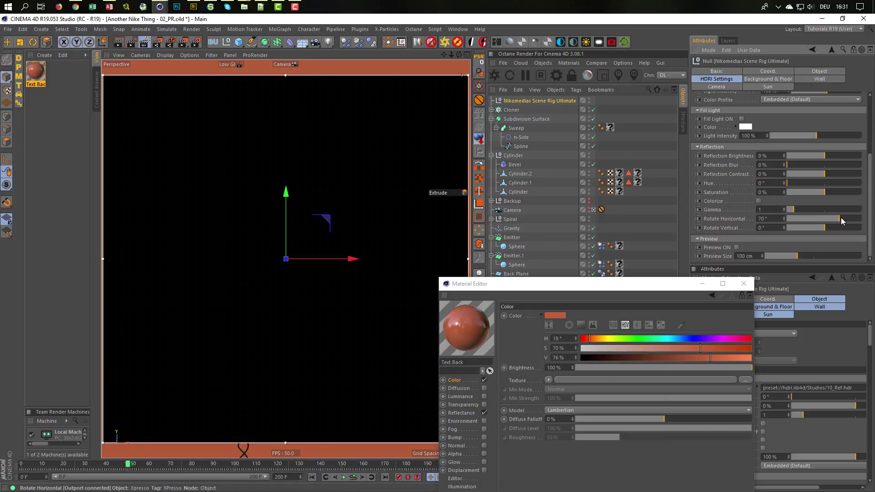
- Set the Text Back material's colour to 53% value and 79% saturation
{"action": "left_click", "coordinate": [642, 356]}
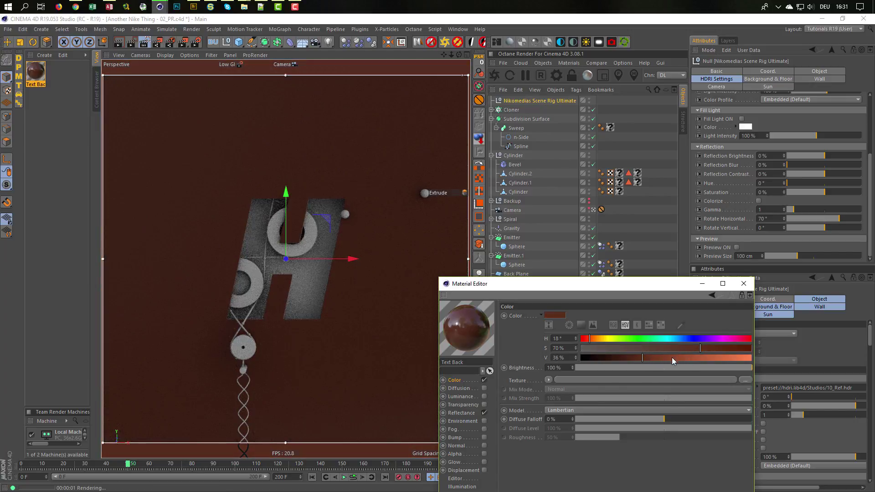
{"action": "left_click", "coordinate": [671, 357]}
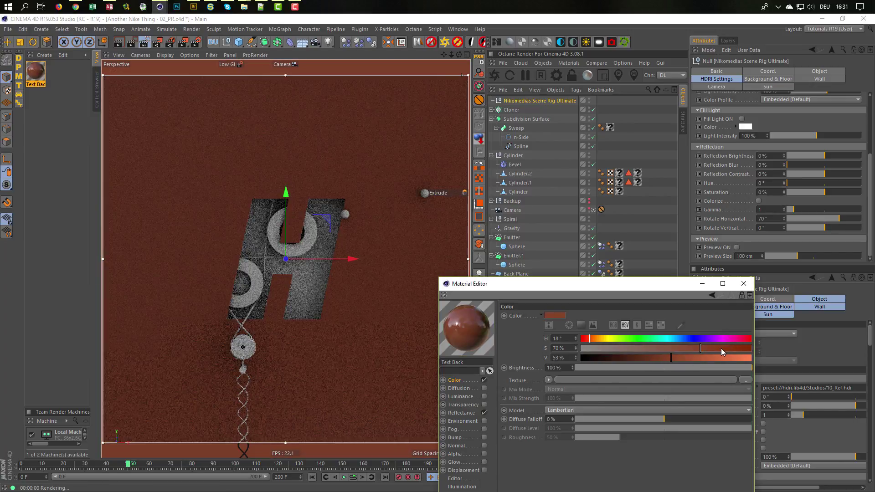
{"action": "left_click", "coordinate": [735, 348]}
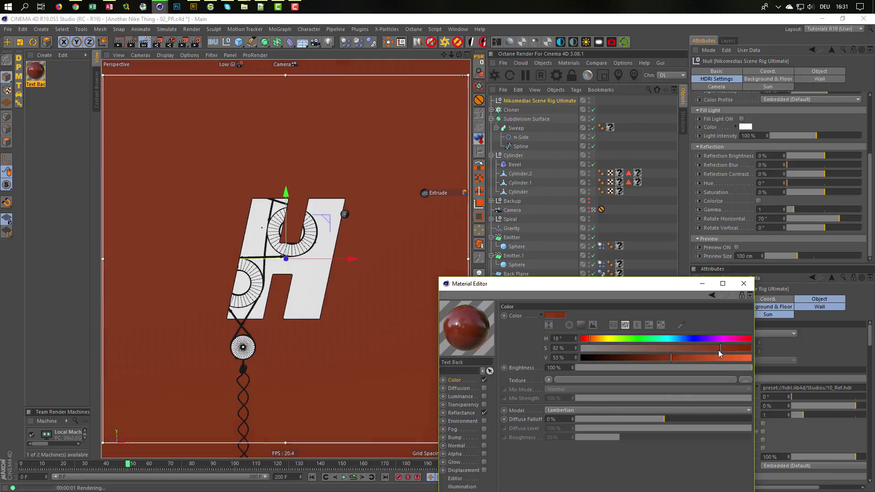
{"action": "left_click", "coordinate": [715, 348]}
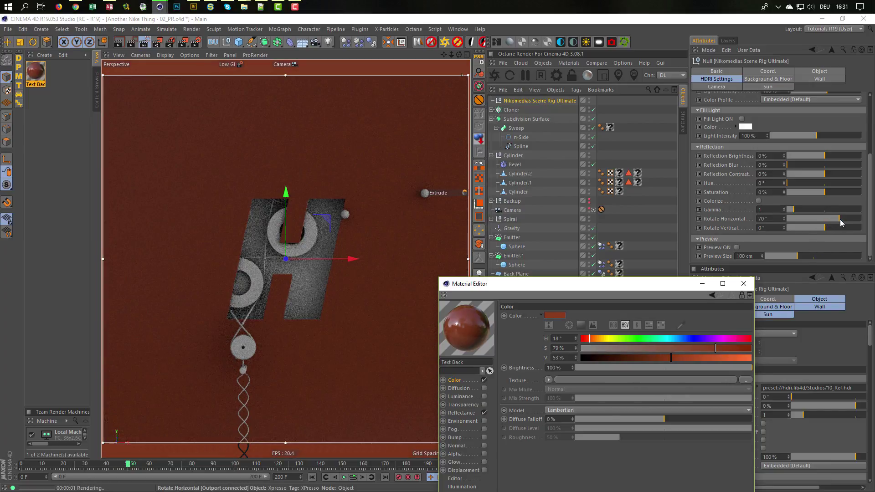
- Turn on the scene rig's HDRI preview and set the reflection's horizontal rotation to 36°
{"action": "left_click", "coordinate": [847, 219]}
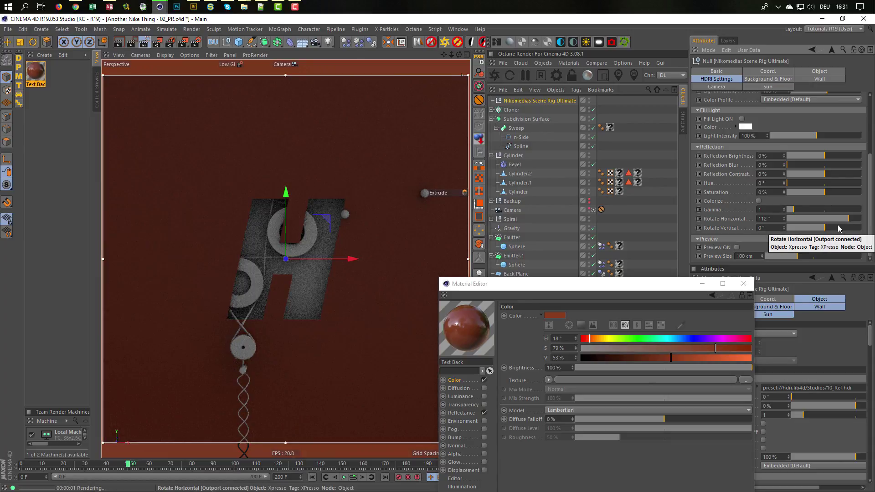
{"action": "left_click", "coordinate": [736, 248]}
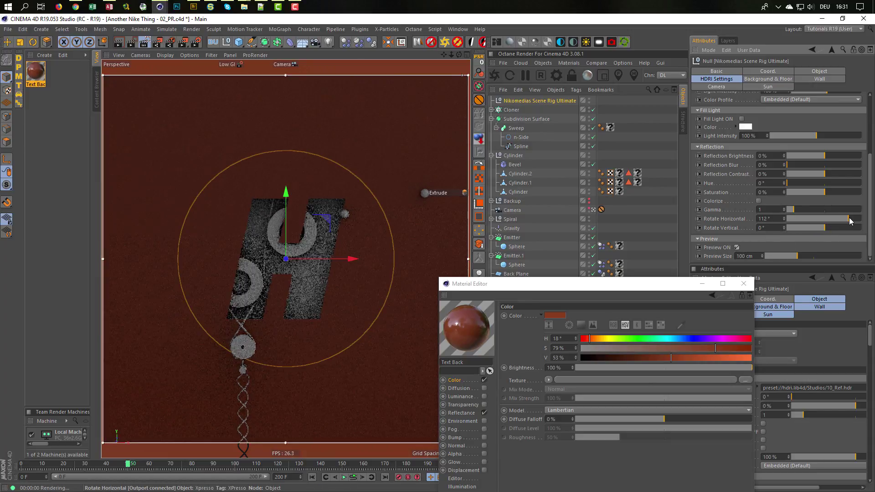
{"action": "left_click", "coordinate": [845, 219]}
{"action": "left_click_drag", "start_coordinate": [844, 217], "coordinate": [824, 215]}
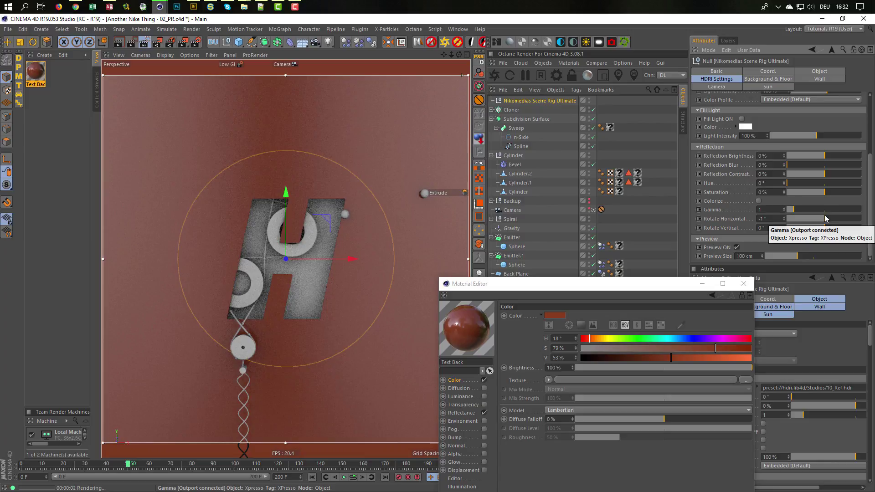
{"action": "left_click_drag", "start_coordinate": [824, 215], "coordinate": [833, 216]}
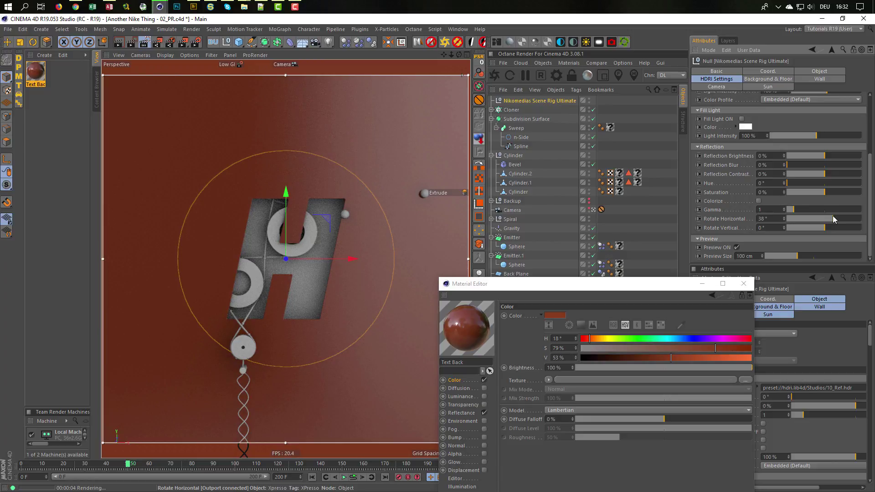
{"action": "left_click_drag", "start_coordinate": [833, 216], "coordinate": [834, 219]}
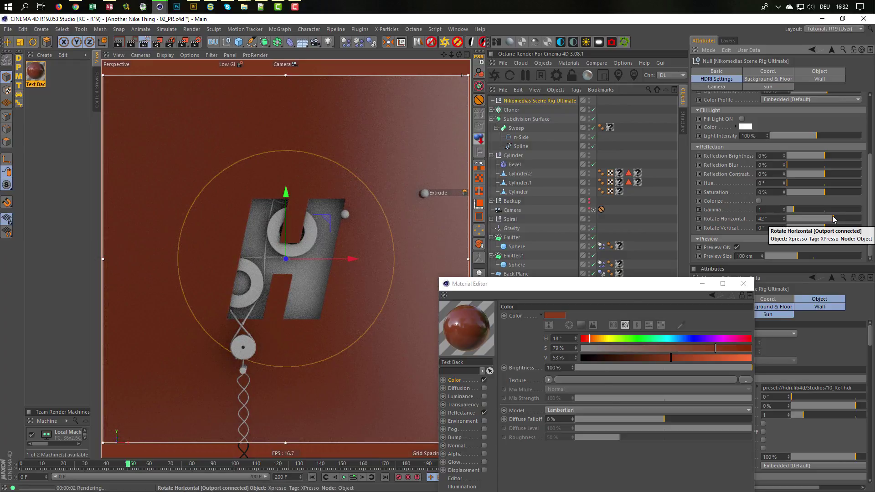
{"action": "left_click_drag", "start_coordinate": [833, 217], "coordinate": [832, 217]}
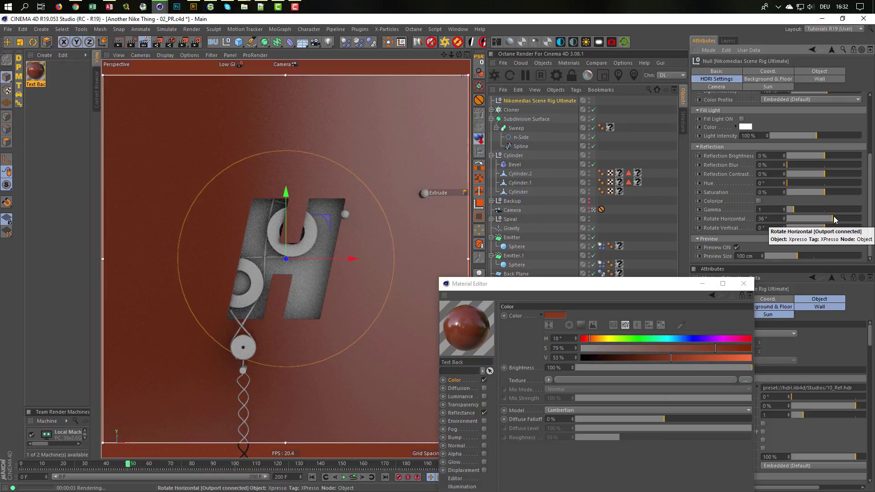
- Enable bump on the Text Back material with a Noise shader and set its noise type to Dents
{"action": "left_click_drag", "start_coordinate": [628, 286], "coordinate": [676, 137]}
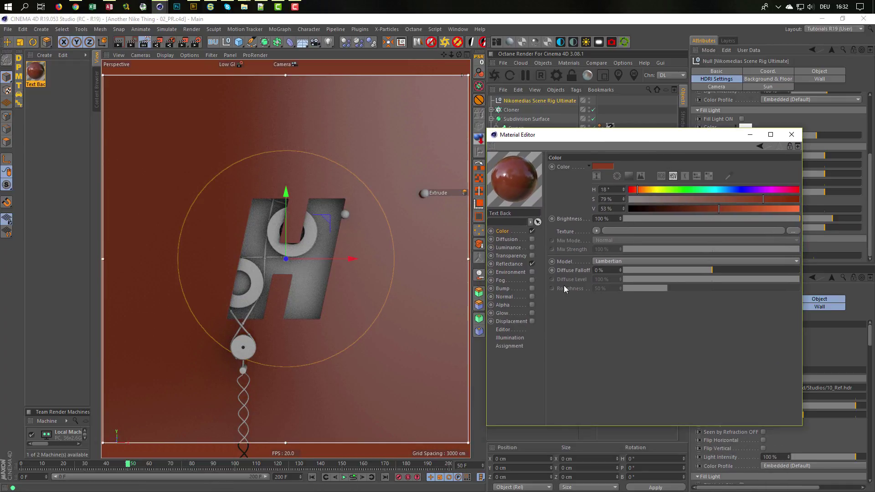
{"action": "left_click", "coordinate": [532, 288]}
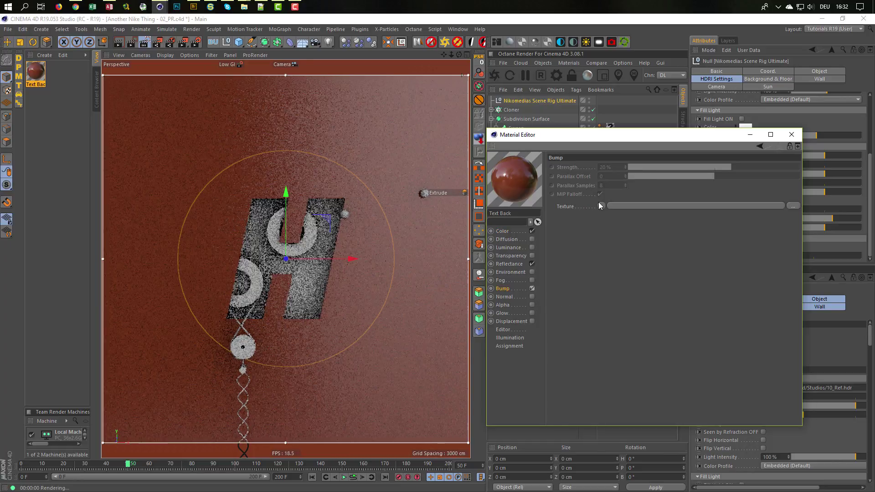
{"action": "left_click", "coordinate": [601, 206]}
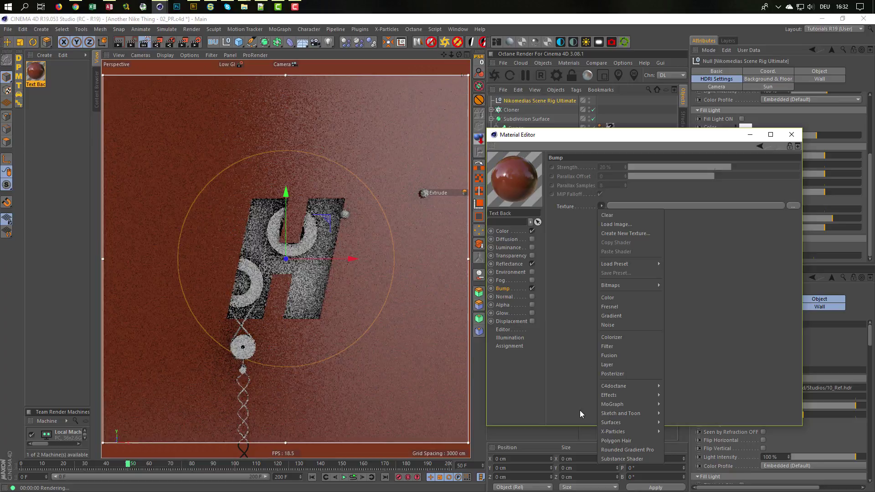
{"action": "left_click", "coordinate": [624, 322]}
{"action": "left_click", "coordinate": [610, 223]}
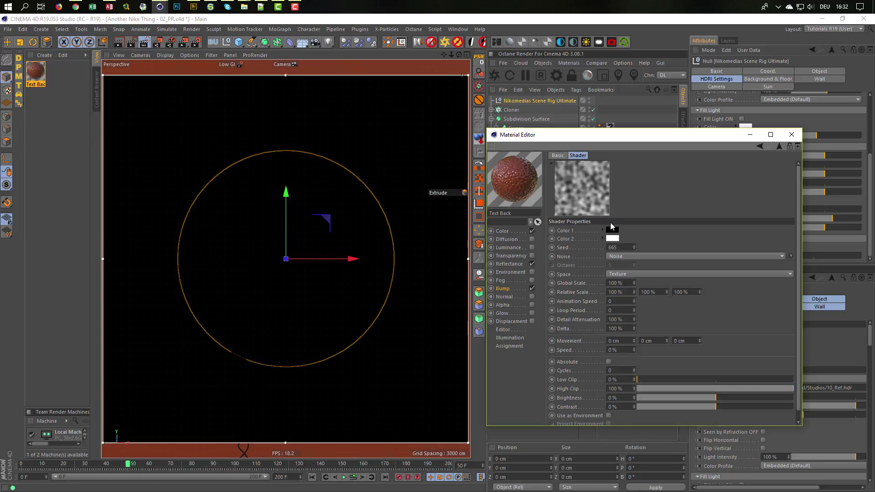
{"action": "left_click", "coordinate": [630, 258]}
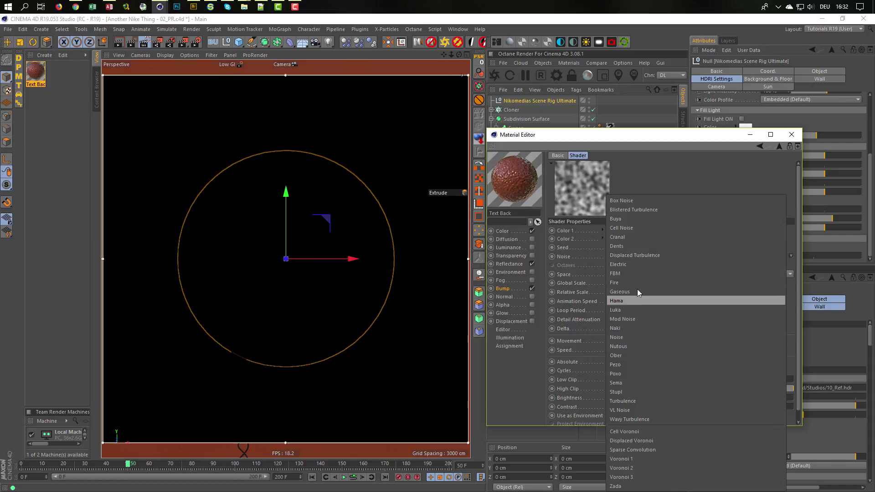
{"action": "left_click", "coordinate": [642, 246]}
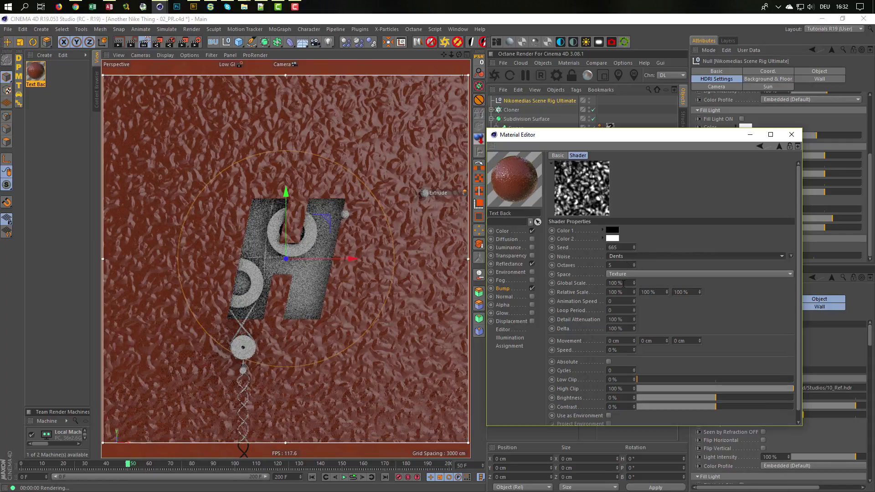
- Set the bump noise's global scale to 1% and its first relative scale value to 50000%
{"action": "left_click_drag", "start_coordinate": [625, 283], "coordinate": [590, 296]}
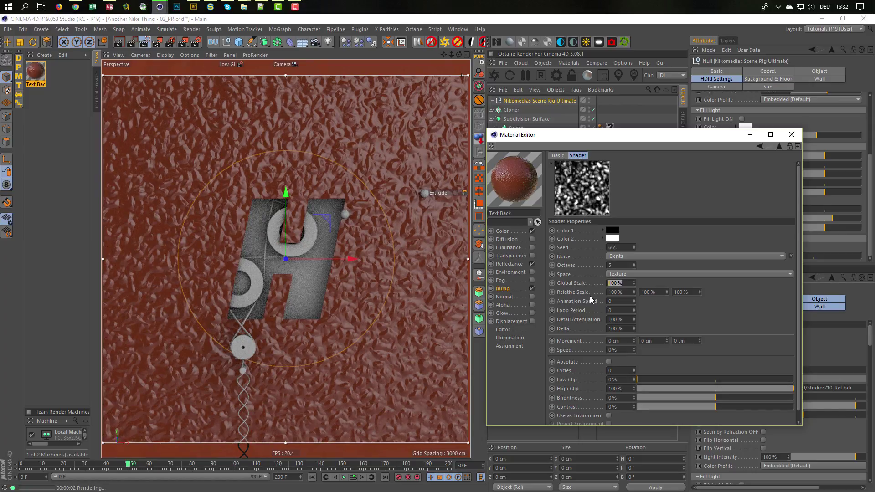
{"action": "type", "text": "1"}
{"action": "key", "text": "Return"}
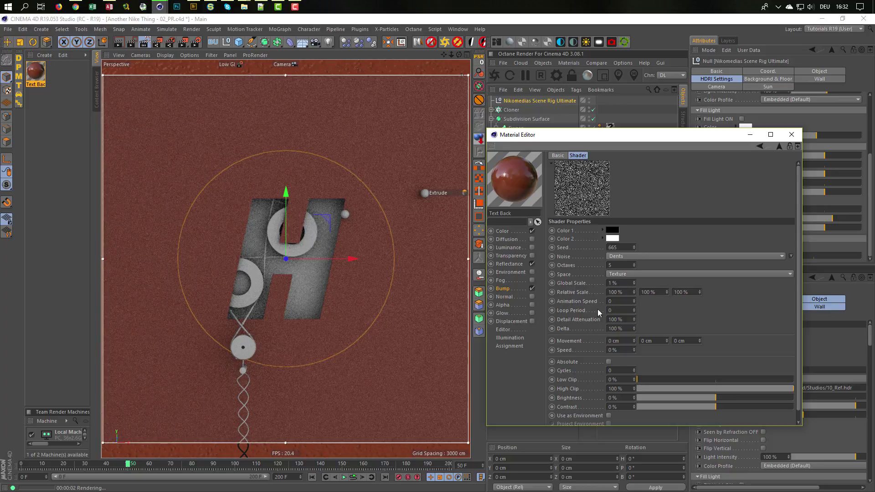
{"action": "left_click_drag", "start_coordinate": [627, 294], "coordinate": [571, 310]}
{"action": "type", "text": "1"}
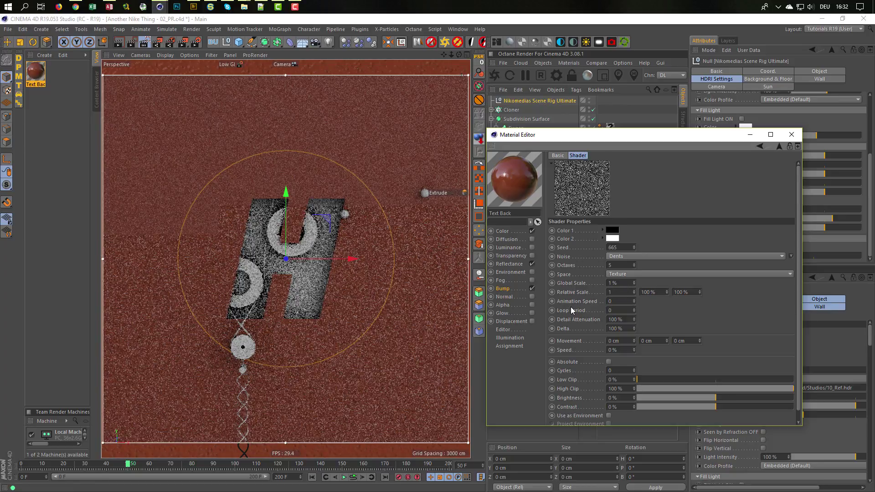
{"action": "key", "text": "Return"}
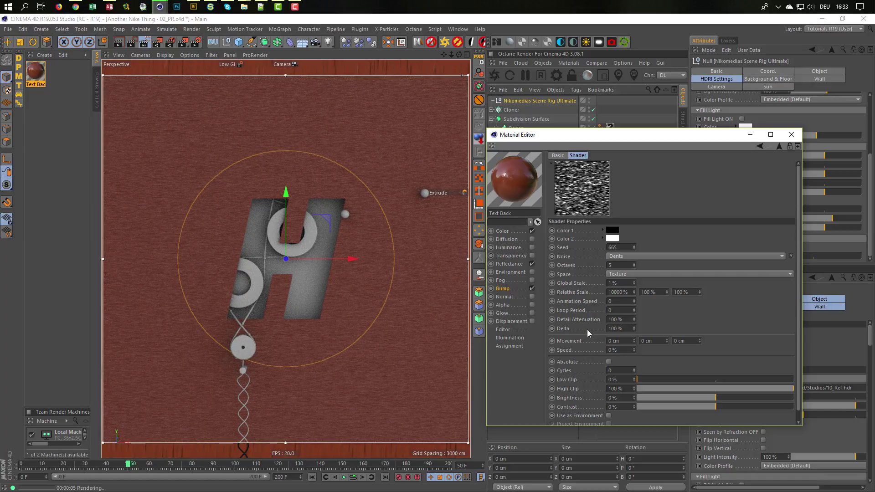
{"action": "double_click", "coordinate": [628, 292]}
{"action": "type", "text": "50000"}
{"action": "key", "text": "Return"}
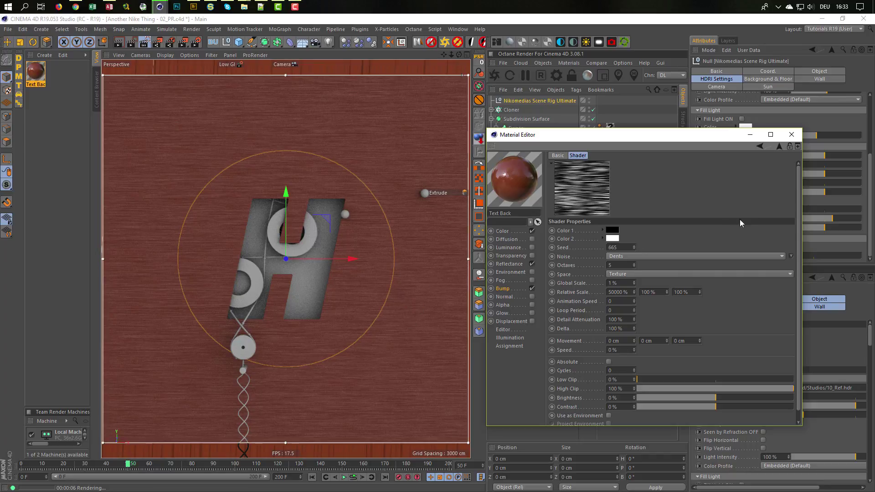
- Reduce the Text Back material's bump strength to 5%
{"action": "left_click", "coordinate": [780, 146]}
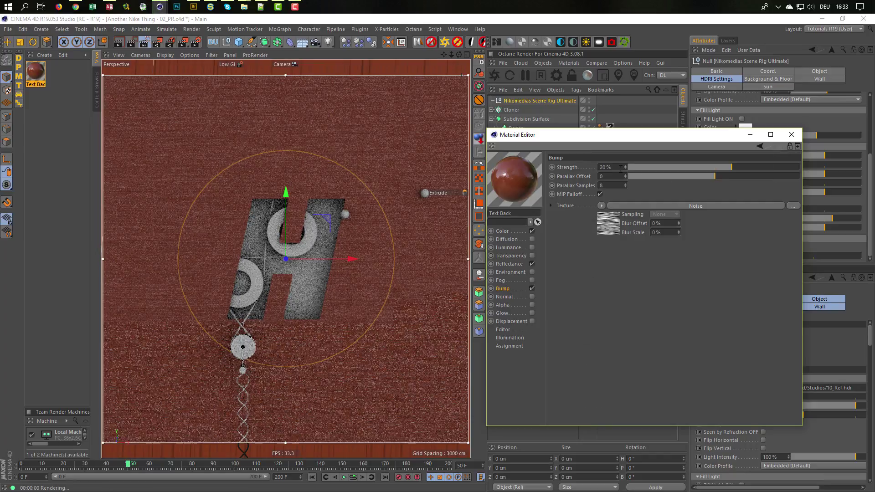
{"action": "type", "text": "5"}
{"action": "key", "text": "Return"}
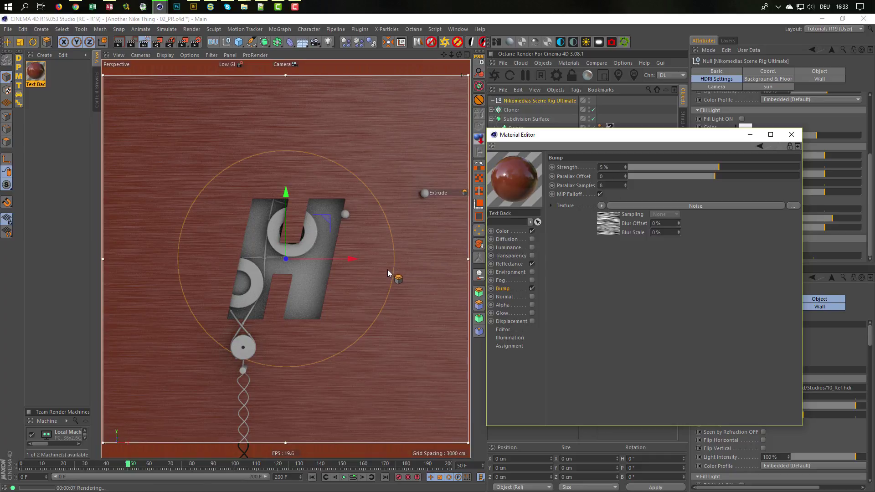
- Make the Text Front extrude object visible in the viewport and render again
{"action": "left_click_drag", "start_coordinate": [554, 146], "coordinate": [527, 371]}
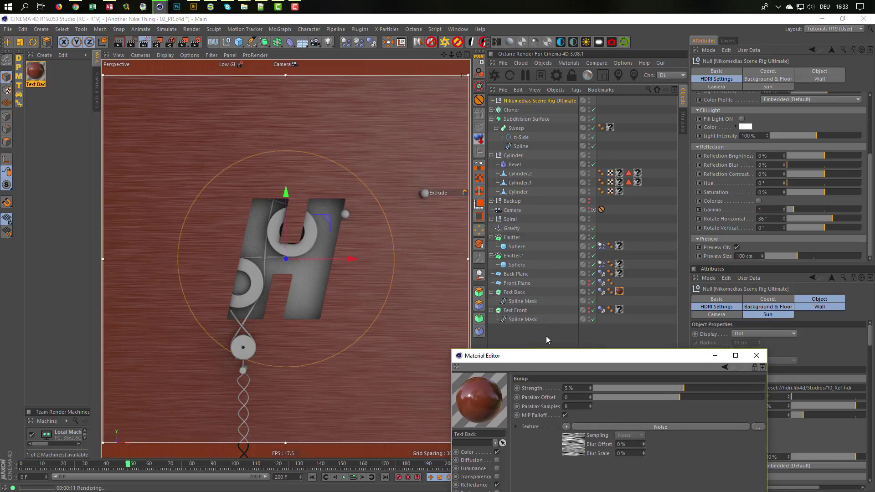
{"action": "left_click", "coordinate": [590, 310]}
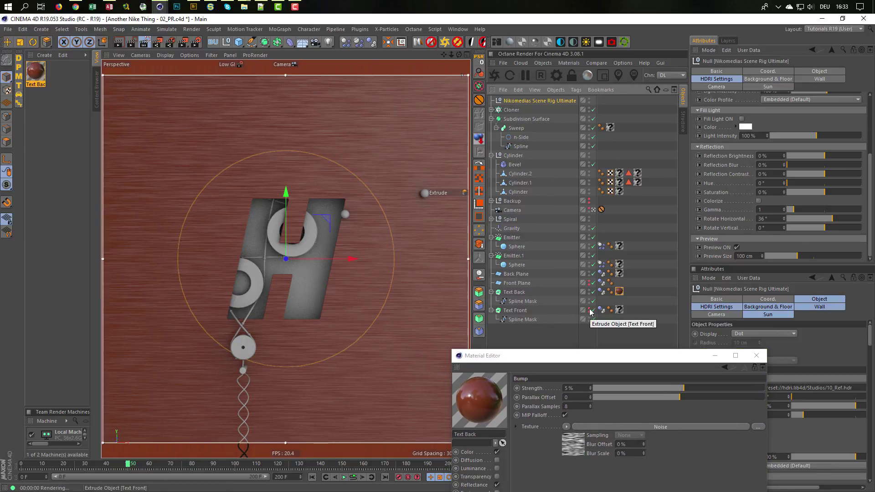
{"action": "left_click", "coordinate": [589, 310]}
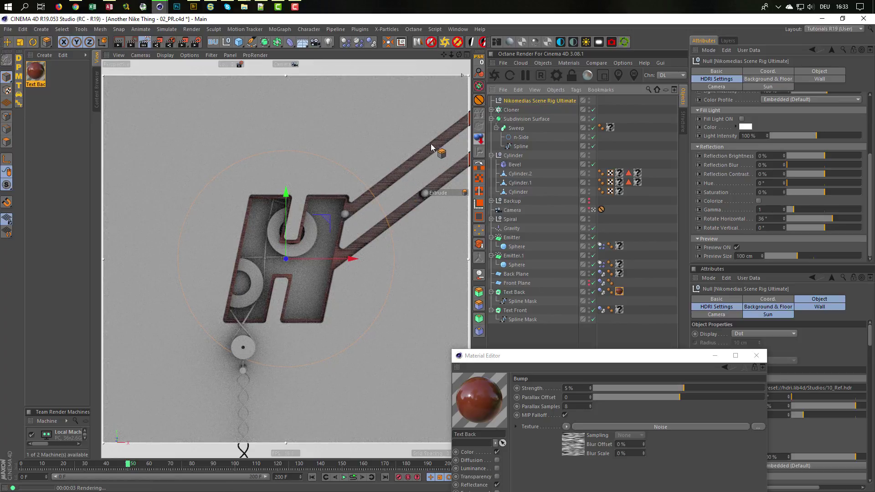
- Intensify the Text Back material's red-orange color to 88% saturation and 66% value
{"action": "left_click_drag", "start_coordinate": [564, 353], "coordinate": [590, 187]}
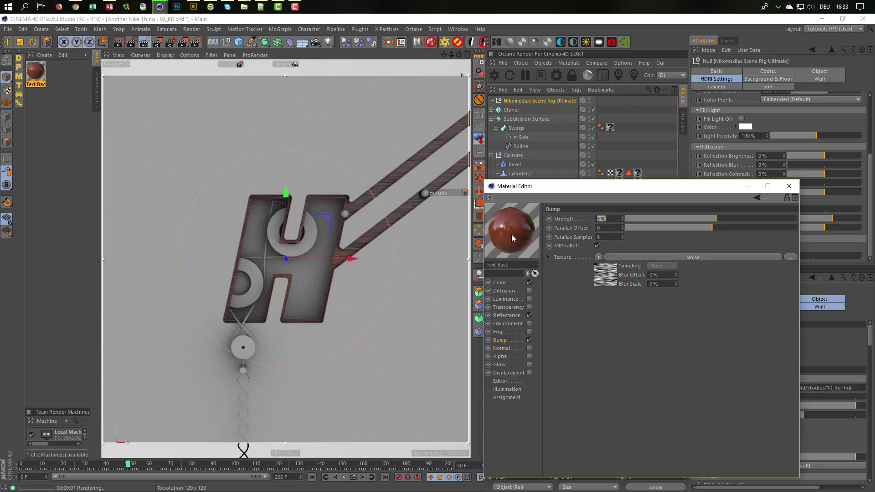
{"action": "left_click", "coordinate": [501, 283]}
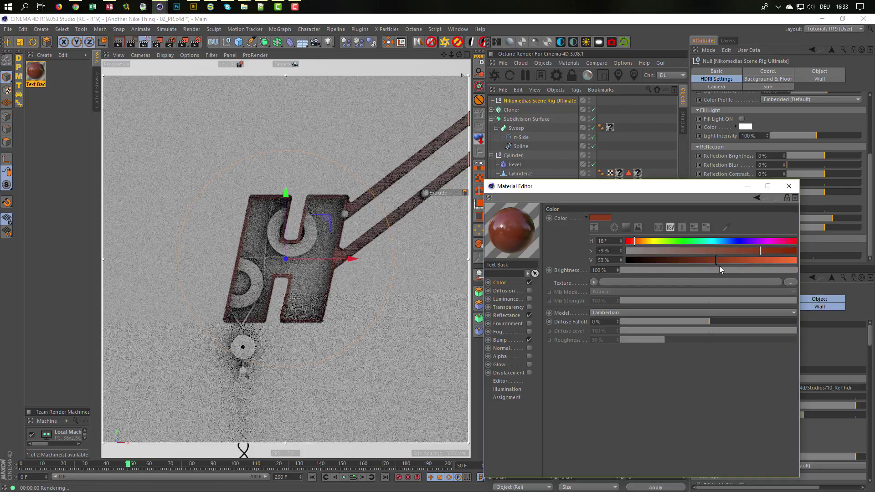
{"action": "left_click_drag", "start_coordinate": [725, 261], "coordinate": [738, 261]}
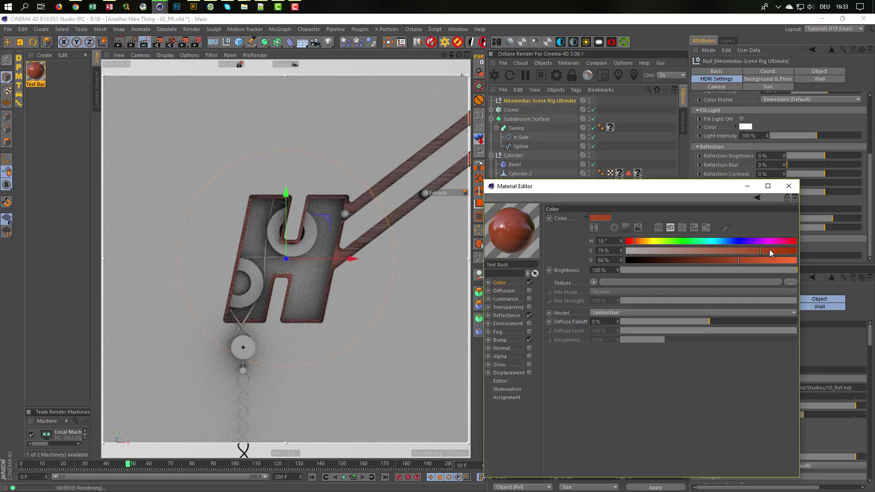
{"action": "left_click_drag", "start_coordinate": [769, 250], "coordinate": [776, 251]}
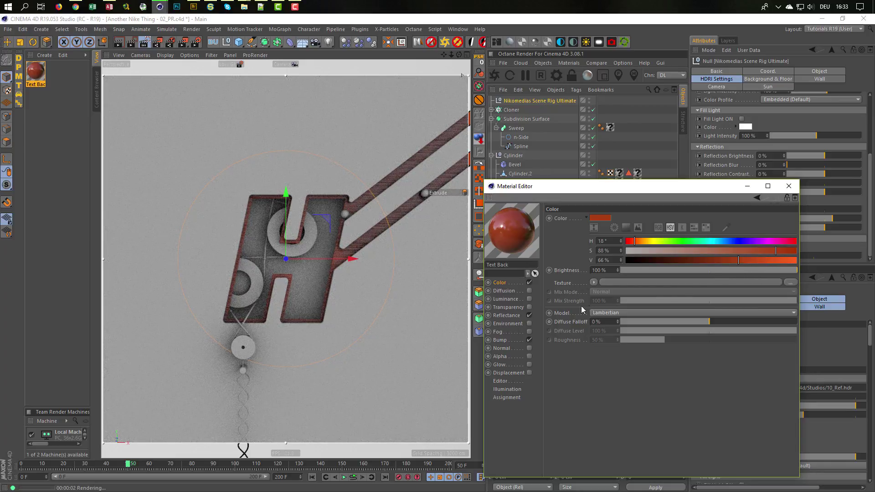
- Examine the Text Back material's Glossy reflectance layer, including its Fresnel settings
{"action": "left_click", "coordinate": [508, 315]}
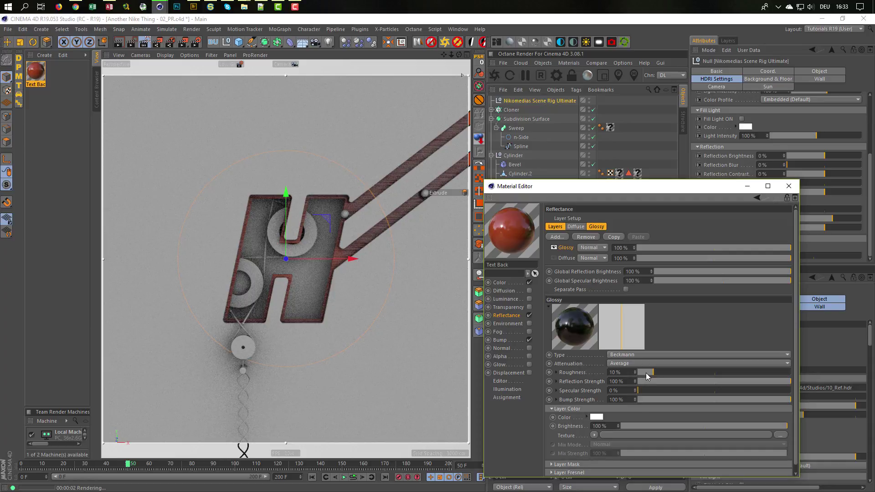
{"action": "left_click_drag", "start_coordinate": [629, 187], "coordinate": [639, 137]}
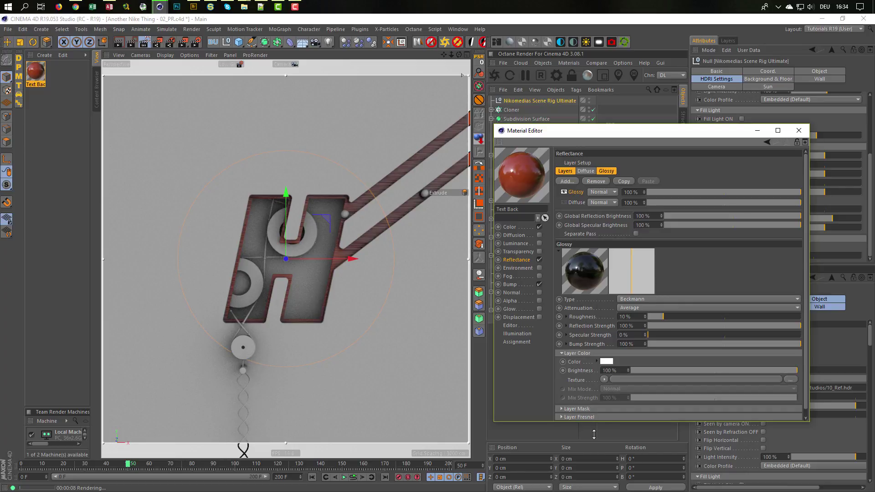
{"action": "left_click_drag", "start_coordinate": [594, 434], "coordinate": [594, 468]}
{"action": "left_click", "coordinate": [608, 417]}
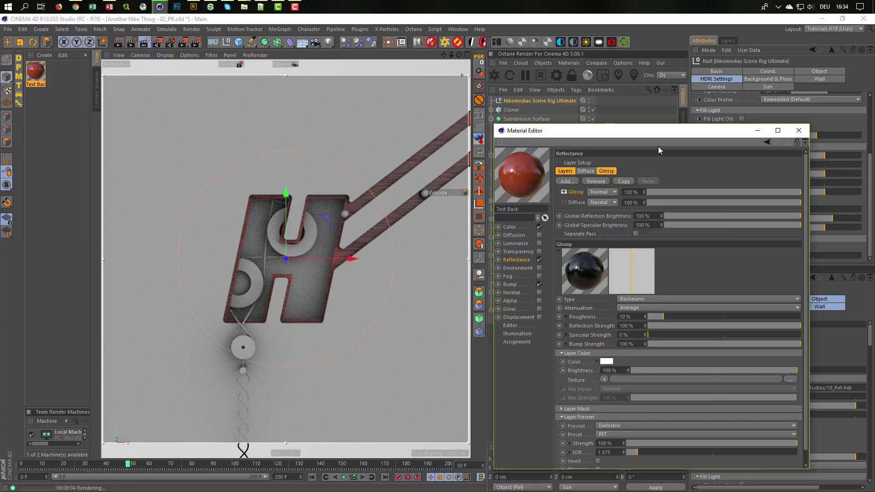
- Try a reflection brightness of 15% in the scene rig's HDRI settings and reset it to 0%
{"action": "left_click_drag", "start_coordinate": [656, 136], "coordinate": [552, 310]}
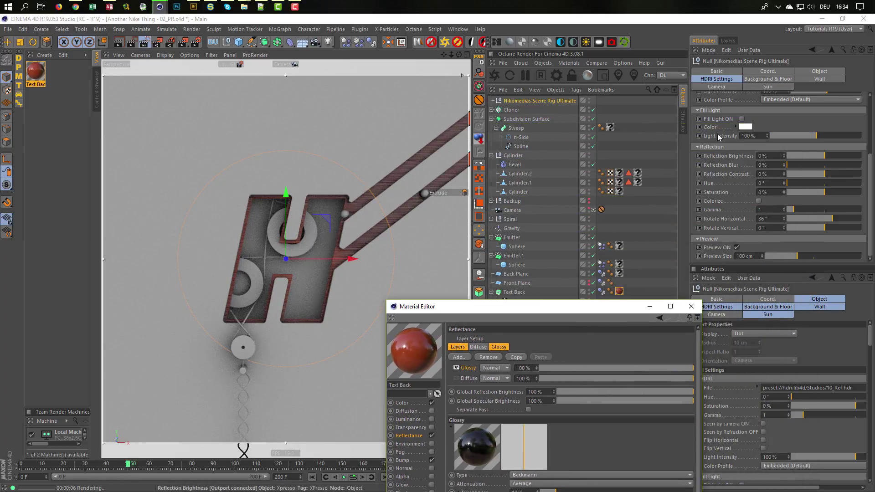
{"action": "left_click", "coordinate": [724, 80]}
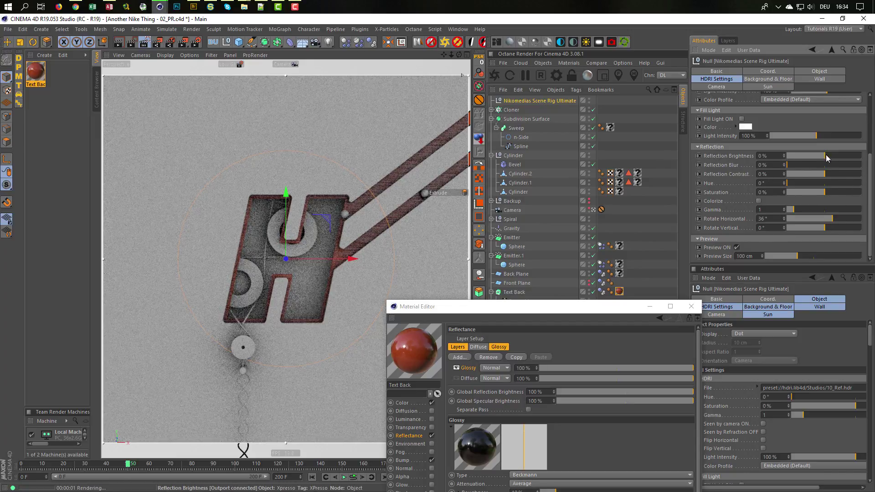
{"action": "left_click_drag", "start_coordinate": [830, 159], "coordinate": [830, 159]}
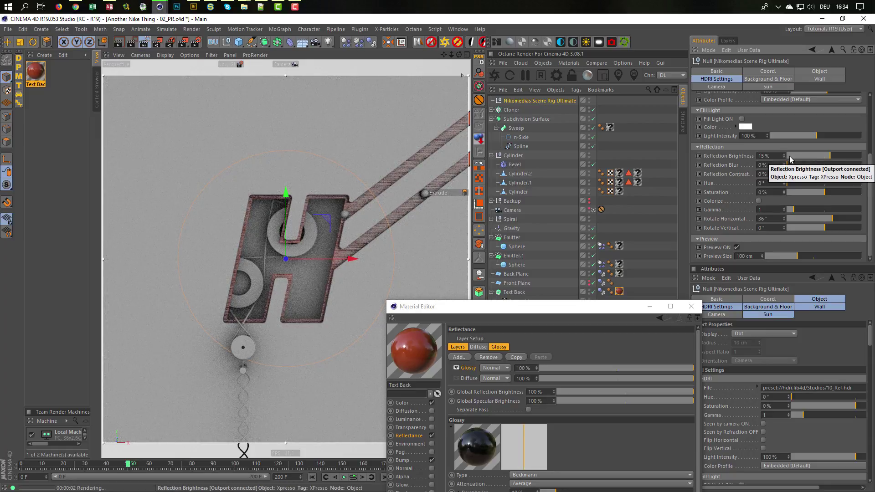
{"action": "double_click", "coordinate": [772, 154]}
{"action": "type", "text": "0"}
{"action": "key", "text": "Return"}
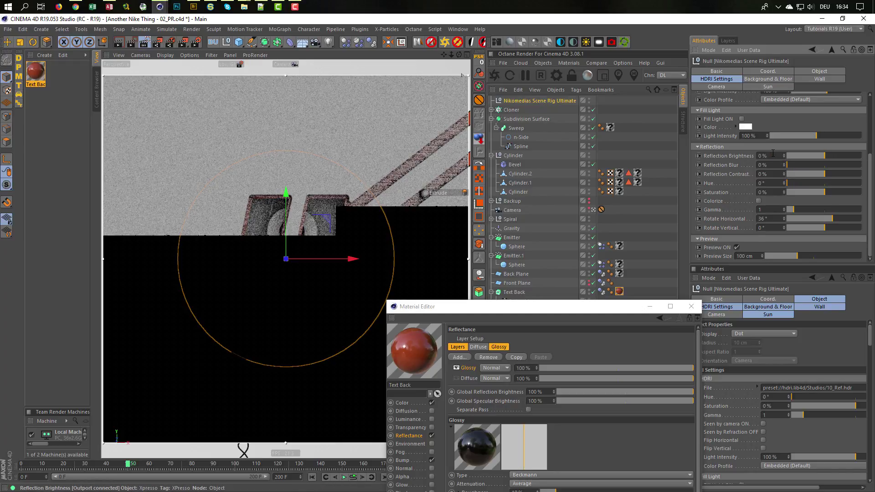
- Turn off the scene rig's HDRI preview
{"action": "left_click", "coordinate": [736, 247]}
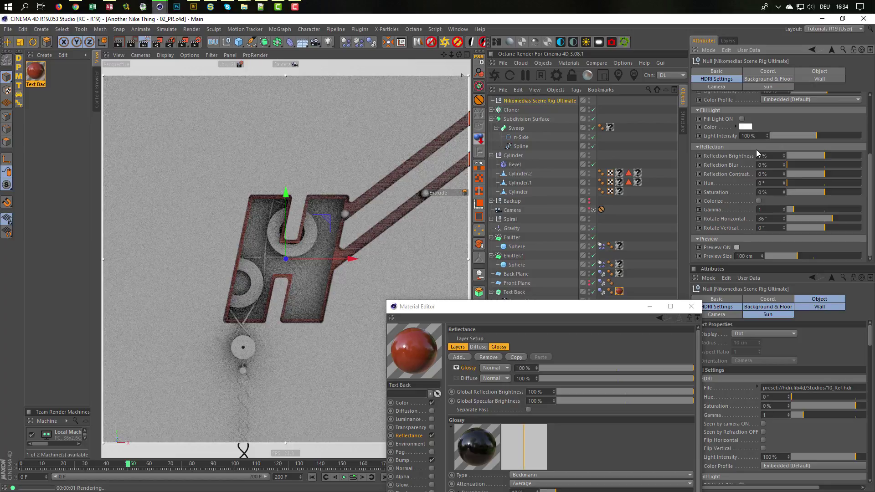
{"action": "left_click_drag", "start_coordinate": [576, 307], "coordinate": [639, 147]}
- Duplicate the Text Back material as Text Front and disable bump on the copy
{"action": "left_click", "coordinate": [37, 73]}
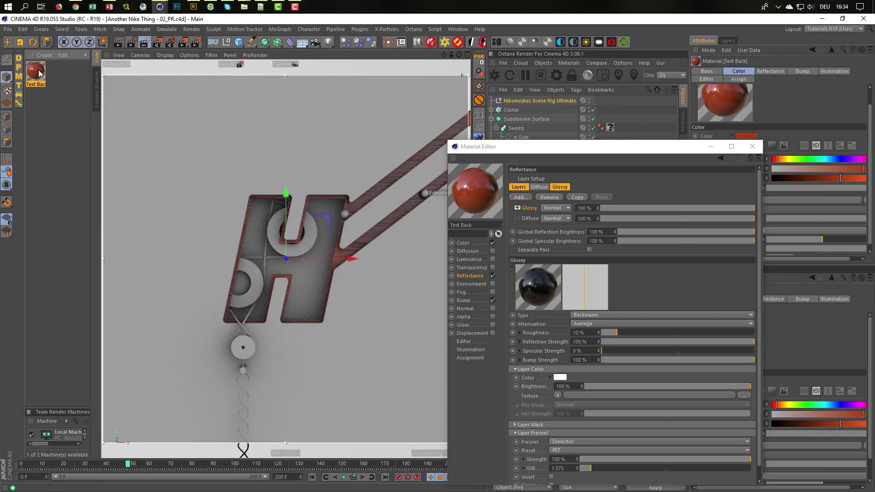
{"action": "left_click_drag", "start_coordinate": [39, 75], "coordinate": [59, 77], "text": "ctrl"}
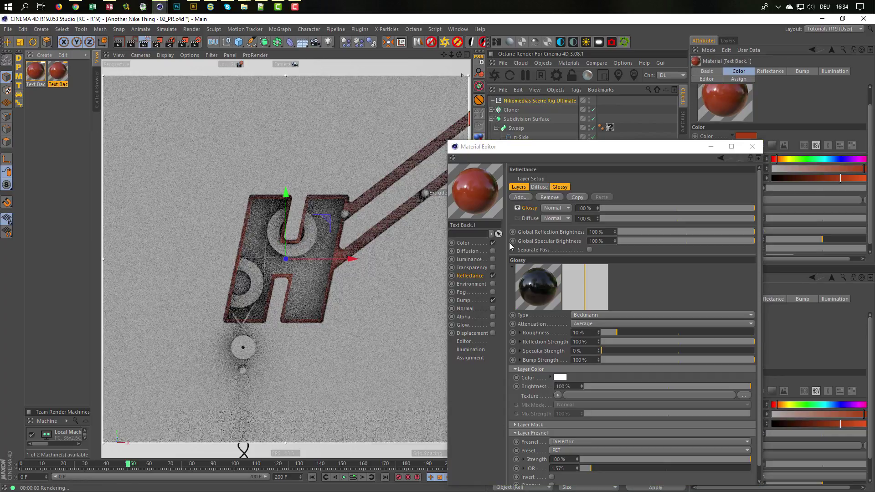
{"action": "left_click_drag", "start_coordinate": [463, 226], "coordinate": [493, 227]}
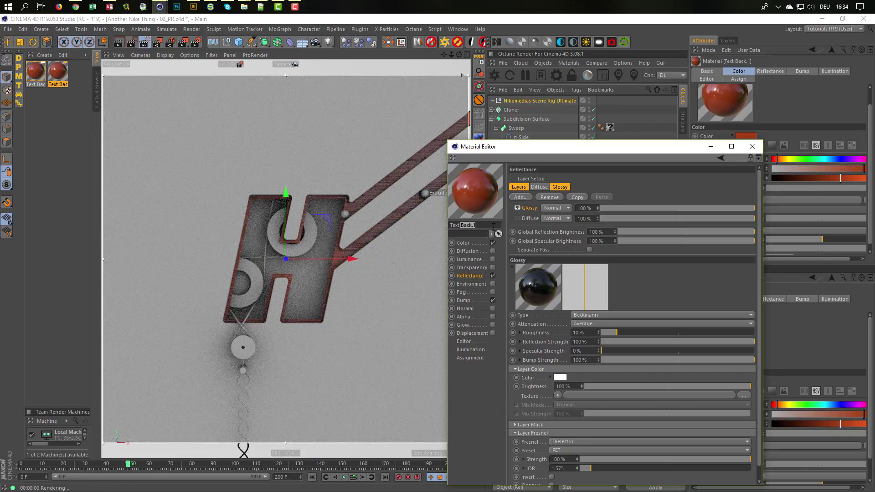
{"action": "type", "text": "Front"}
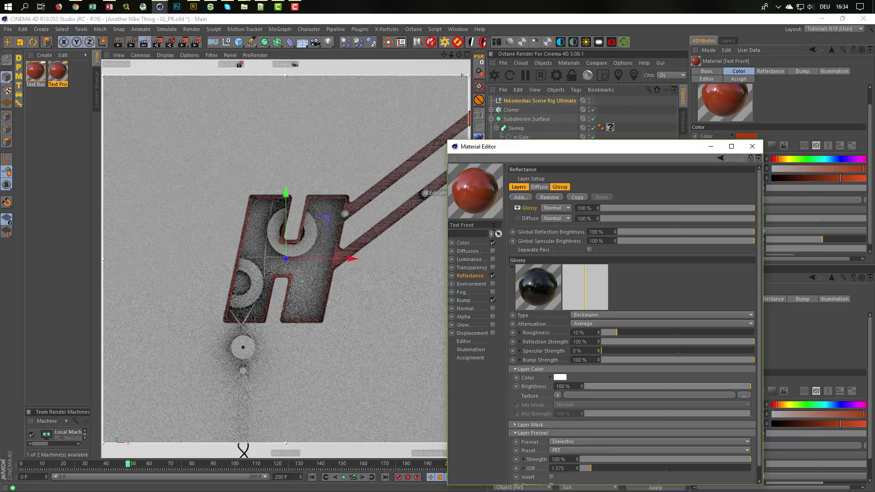
{"action": "left_click", "coordinate": [493, 300]}
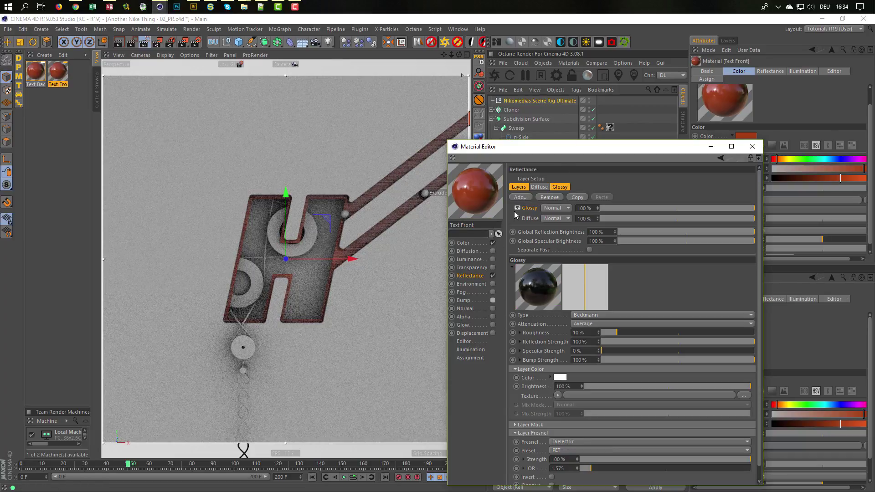
- Sample the Text Front material's color from the dark blue-grey surface of the Nike.gif reference render
{"action": "left_click", "coordinate": [469, 244]}
{"action": "left_click_drag", "start_coordinate": [537, 147], "coordinate": [256, 120]}
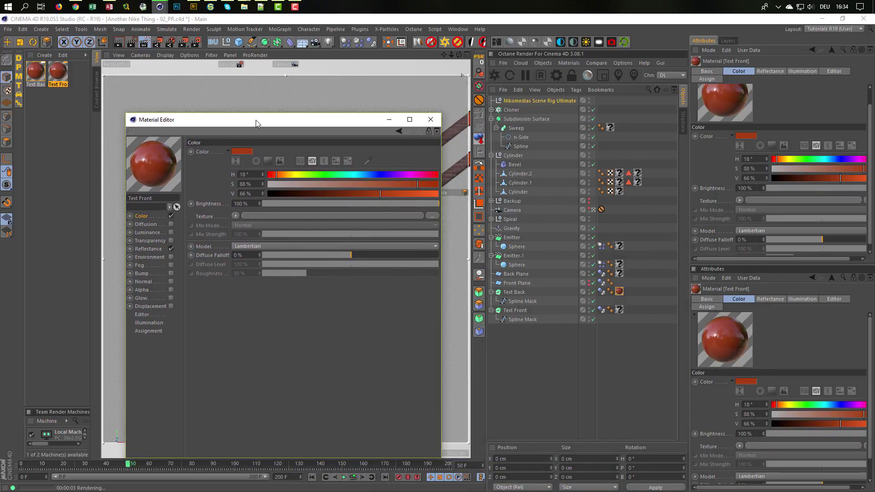
{"action": "key", "text": "shift+F6"}
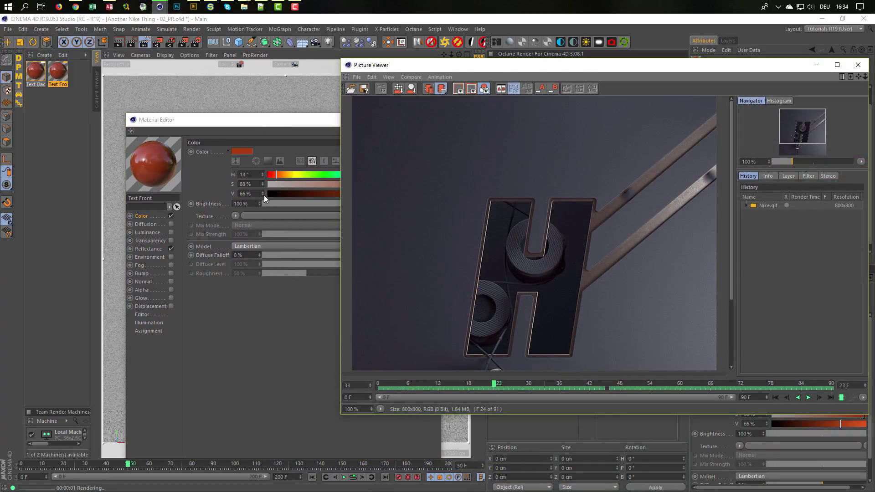
{"action": "left_click", "coordinate": [316, 124]}
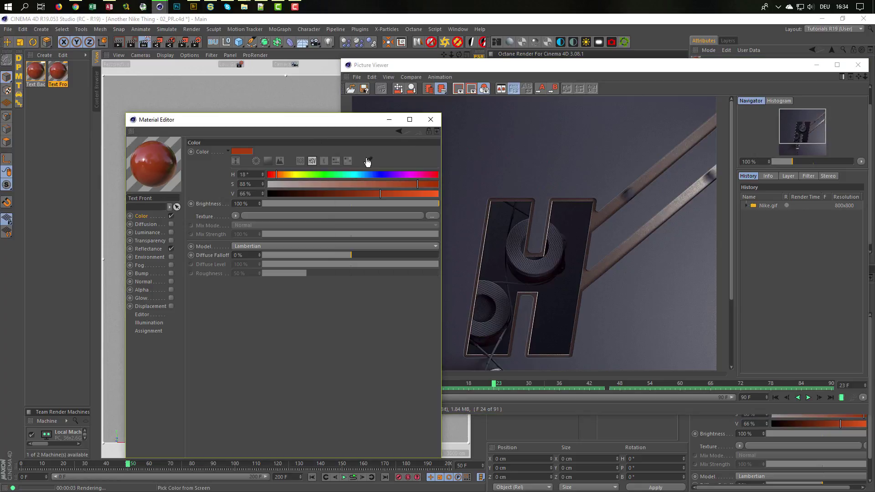
{"action": "left_click", "coordinate": [367, 162]}
{"action": "left_click", "coordinate": [517, 209]}
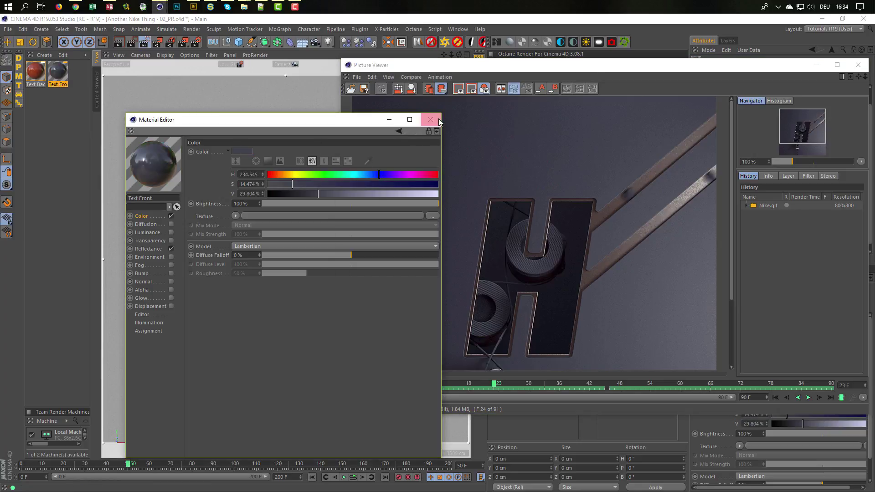
{"action": "left_click", "coordinate": [439, 122]}
{"action": "left_click", "coordinate": [858, 65]}
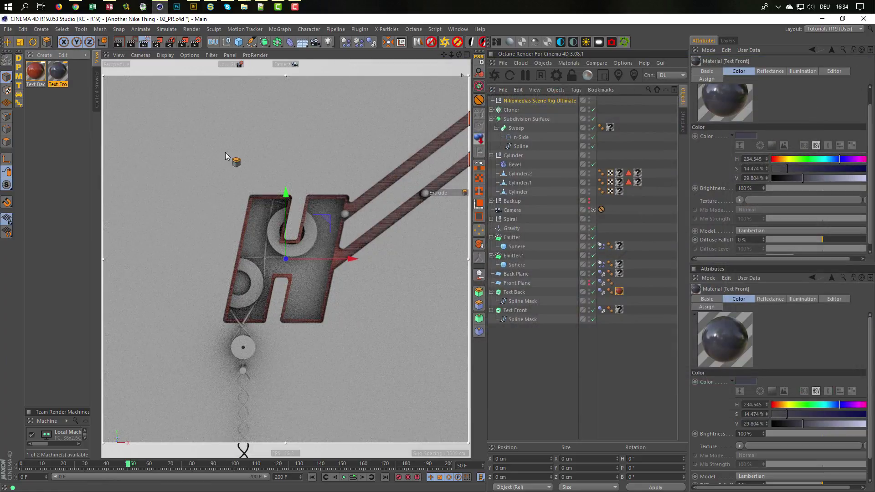
- Apply the Text Front material to the Text Front extrude object and clear the object selection
{"action": "left_click_drag", "start_coordinate": [58, 70], "coordinate": [619, 310]}
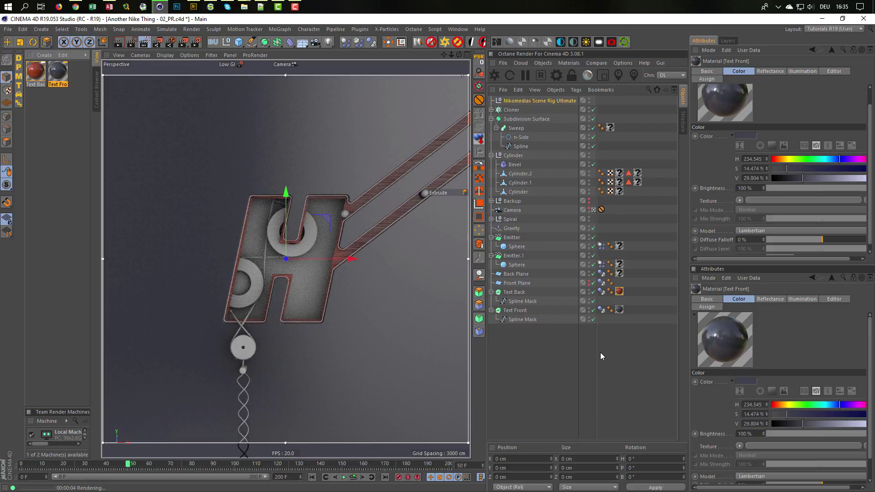
{"action": "left_click", "coordinate": [591, 352]}
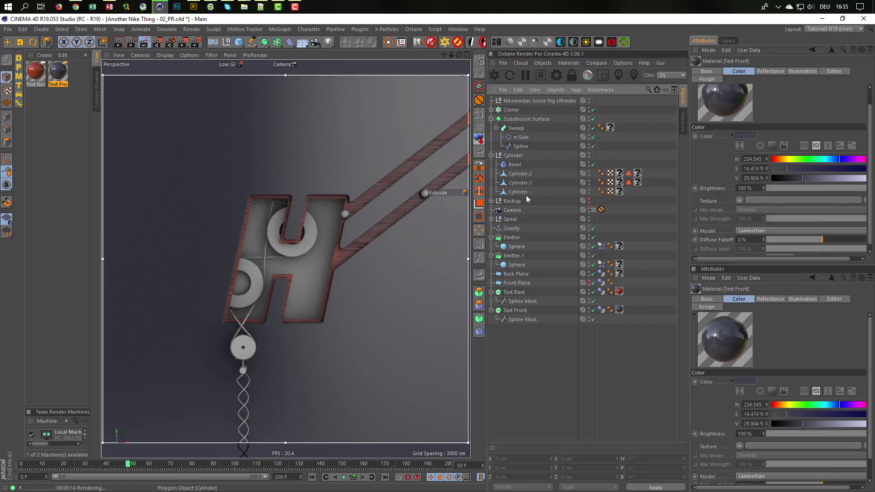
- Inspect the letter's edges and materials up close through the default camera and return to the scene camera
{"action": "left_click", "coordinate": [594, 210]}
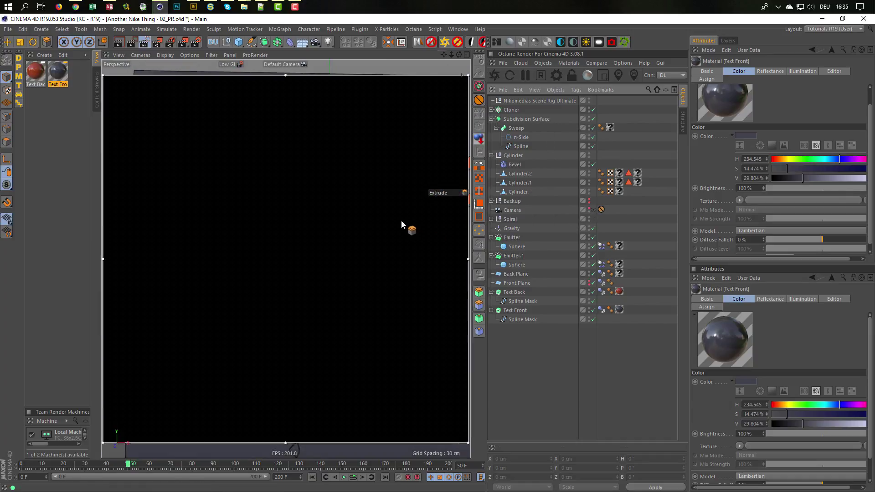
{"action": "right_click_drag", "start_coordinate": [403, 220], "coordinate": [359, 233], "text": "alt"}
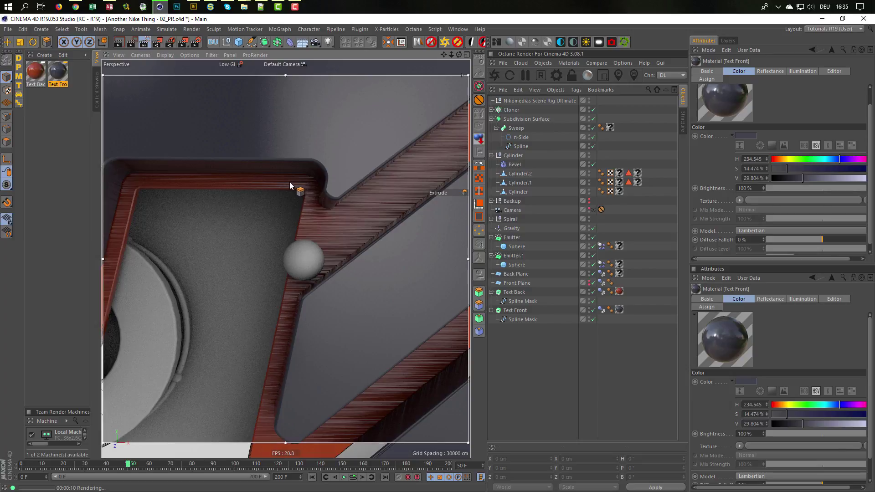
{"action": "right_click_drag", "start_coordinate": [280, 183], "coordinate": [236, 196], "text": "alt"}
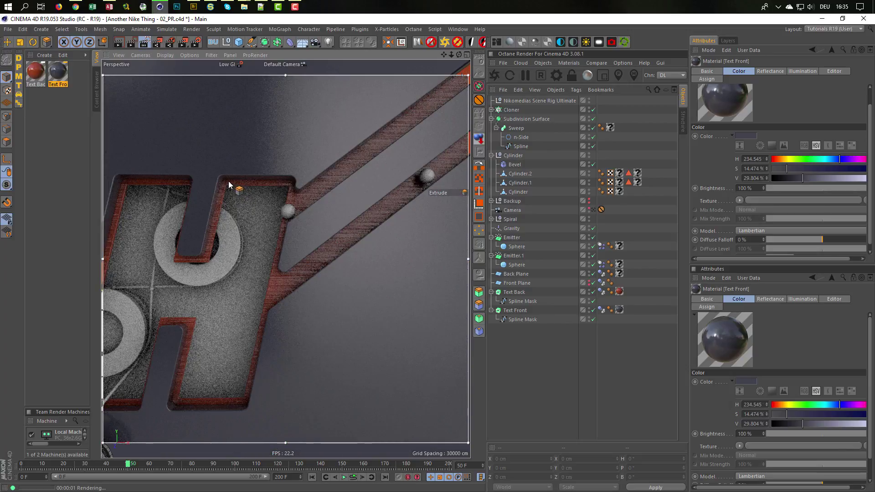
{"action": "left_click", "coordinate": [594, 211]}
{"action": "left_click", "coordinate": [593, 211]}
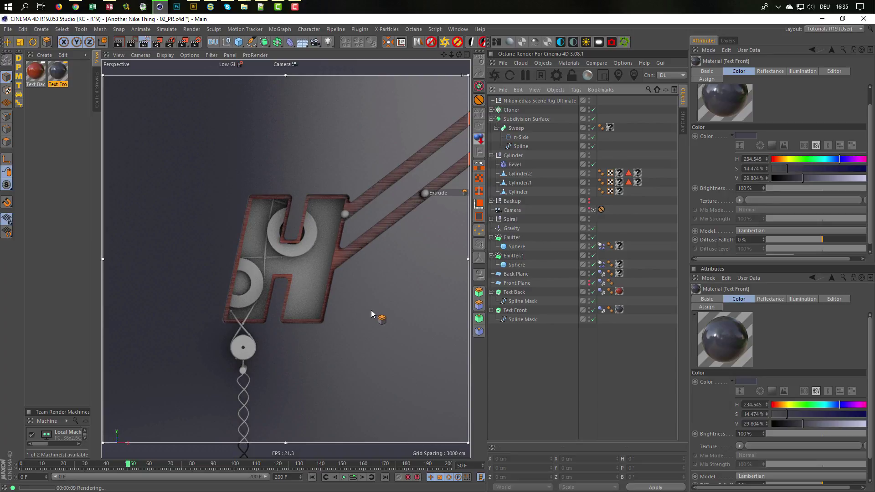
- Darken the Text Front material's blue-grey color to 24% value and raise its saturation to 20%
{"action": "double_click", "coordinate": [60, 77]}
{"action": "left_click_drag", "start_coordinate": [288, 61], "coordinate": [569, 128]}
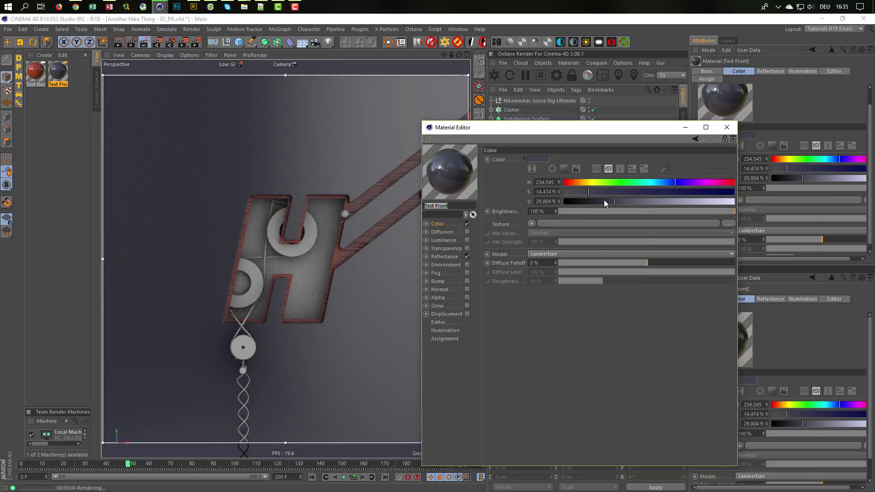
{"action": "left_click_drag", "start_coordinate": [603, 200], "coordinate": [599, 199]}
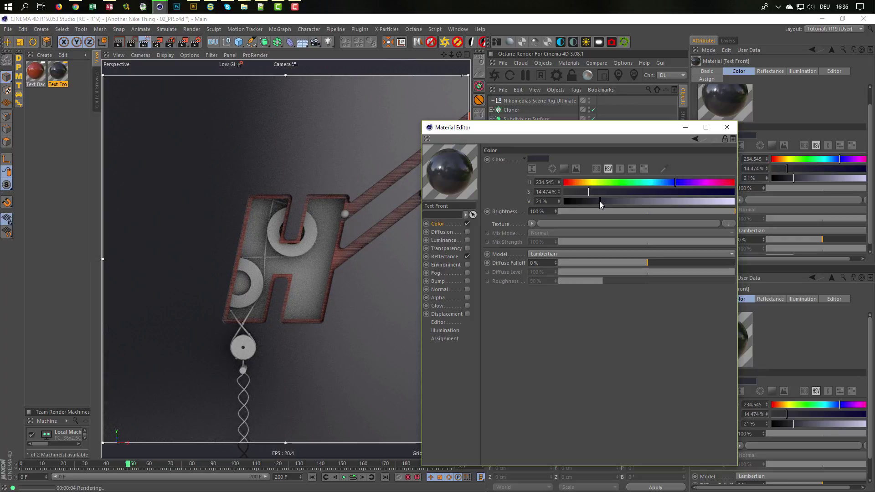
{"action": "left_click_drag", "start_coordinate": [600, 201], "coordinate": [605, 200]}
{"action": "left_click", "coordinate": [597, 192]}
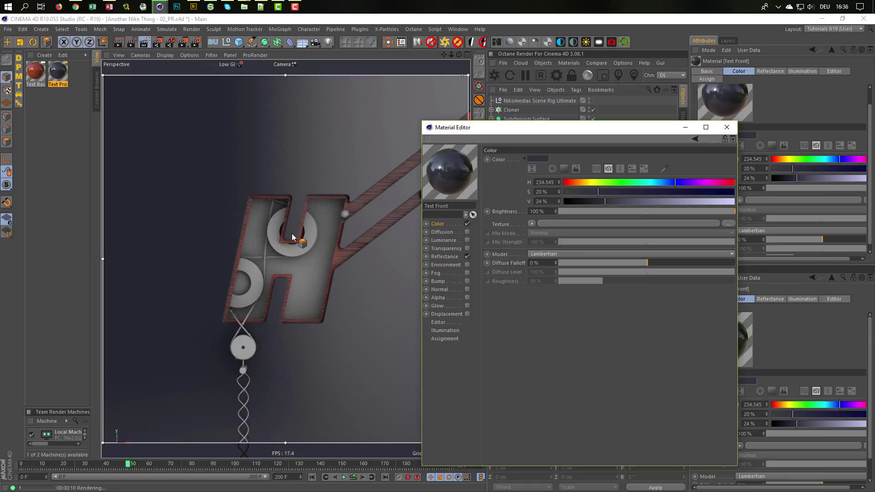
{"action": "left_click_drag", "start_coordinate": [526, 138], "coordinate": [316, 382]}
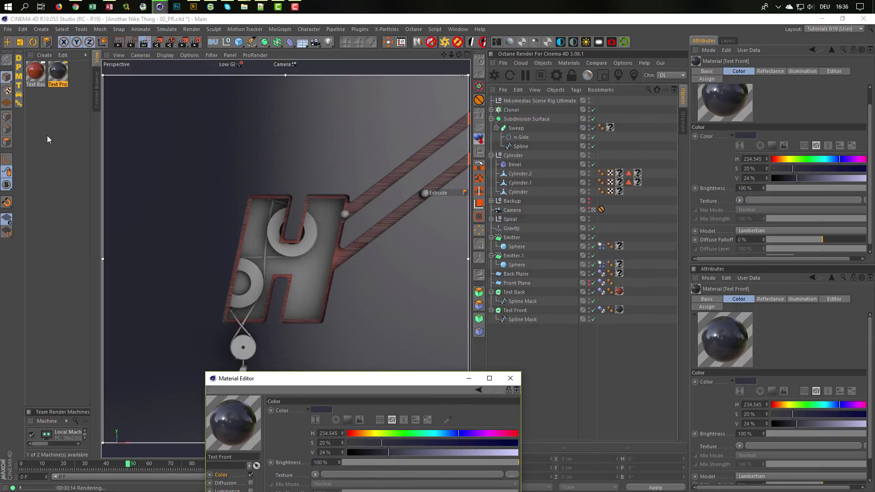
- Apply the Text Front material to the Back Plane, Cylinder.2, Cylinder.1 and Cylinder, and clear the selection
{"action": "left_click_drag", "start_coordinate": [60, 77], "coordinate": [620, 274]}
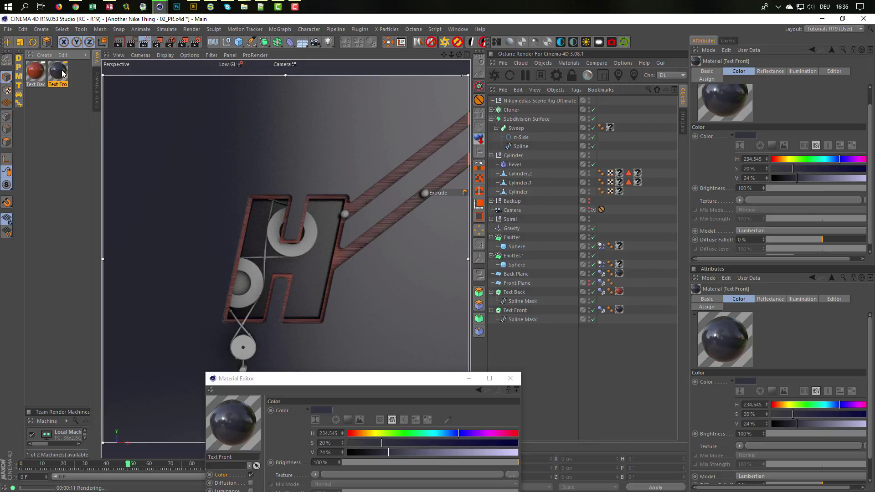
{"action": "left_click_drag", "start_coordinate": [63, 73], "coordinate": [620, 176]}
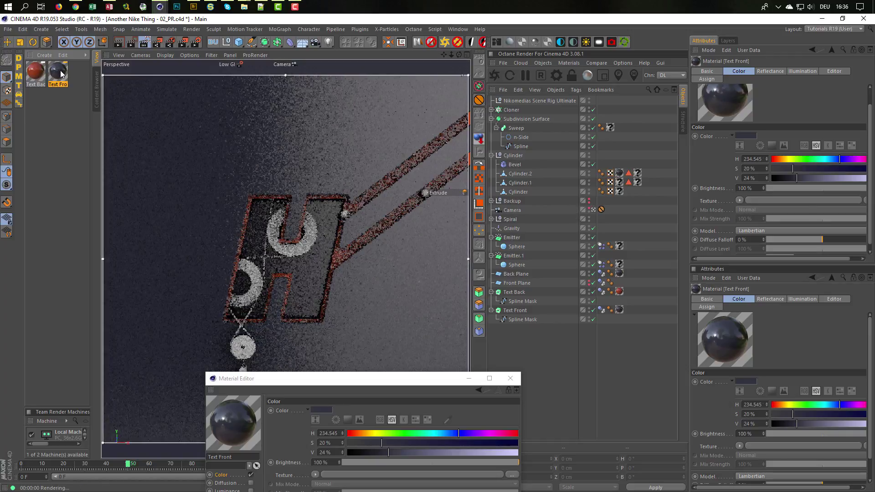
{"action": "left_click_drag", "start_coordinate": [439, 211], "coordinate": [619, 181]}
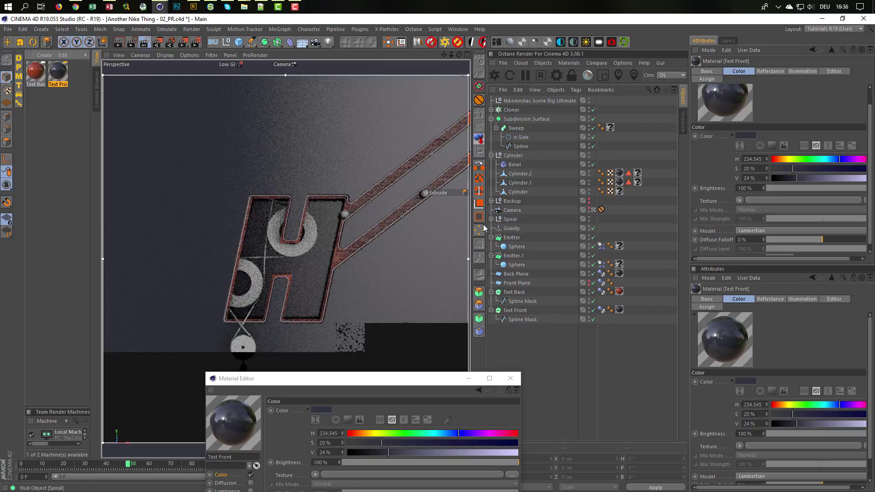
{"action": "left_click_drag", "start_coordinate": [54, 77], "coordinate": [623, 193]}
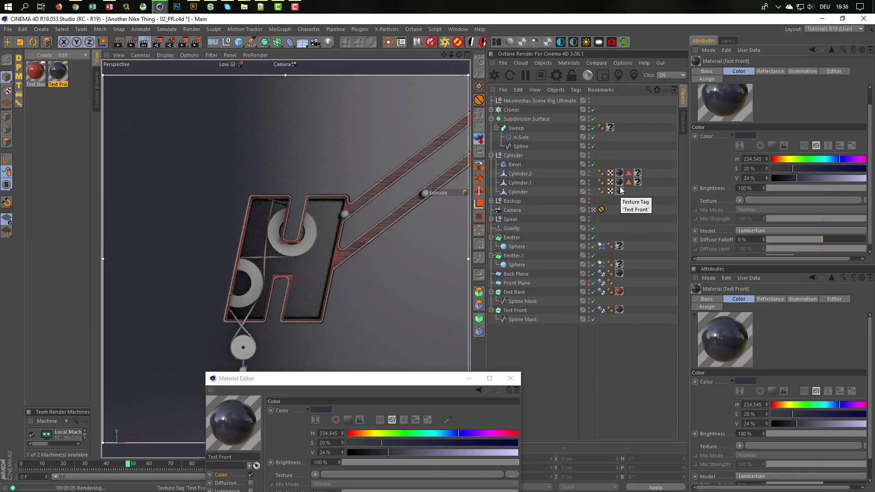
{"action": "left_click", "coordinate": [620, 186]}
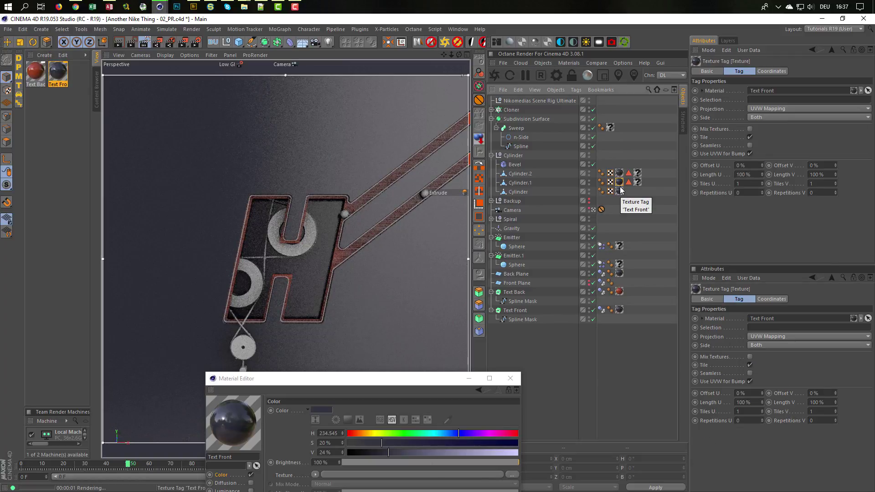
{"action": "left_click", "coordinate": [619, 182]}
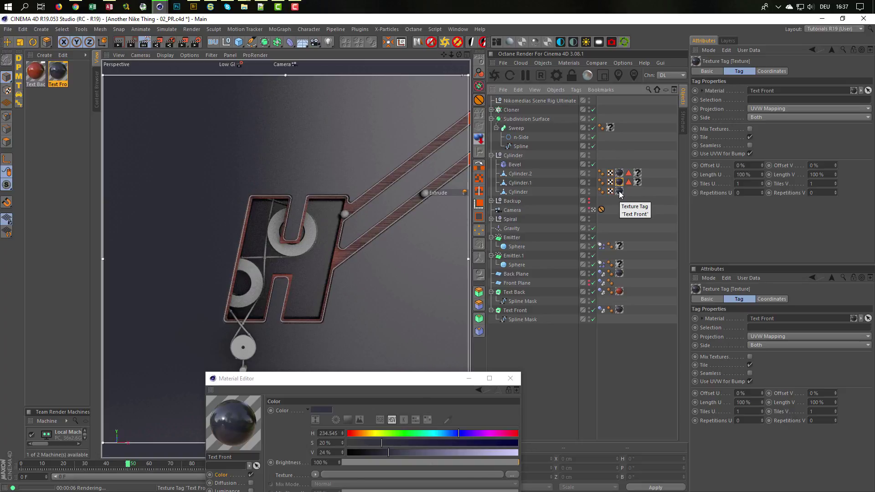
{"action": "left_click", "coordinate": [575, 392]}
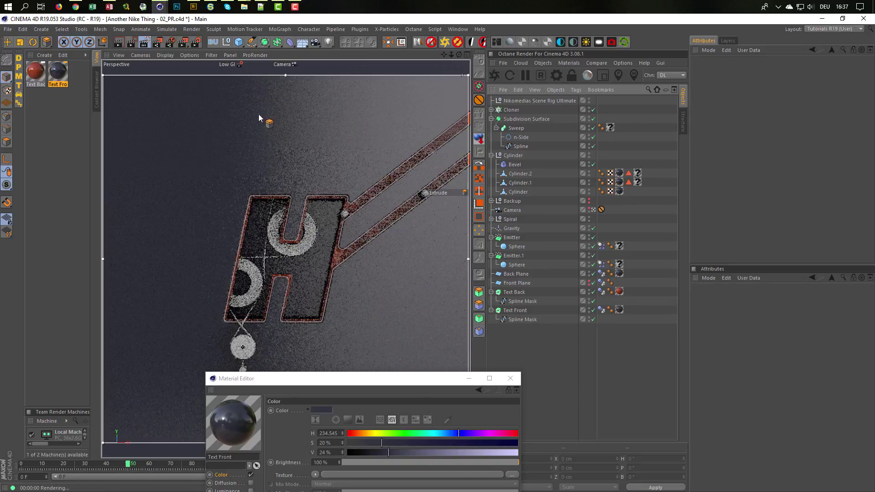
- Restart the interactive render region and close the Material Editor
{"action": "left_click", "coordinate": [145, 43]}
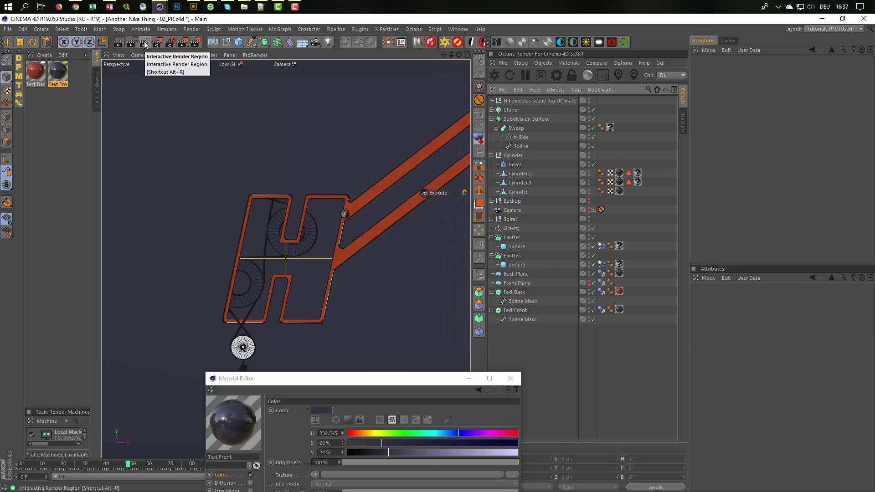
{"action": "left_click", "coordinate": [145, 42]}
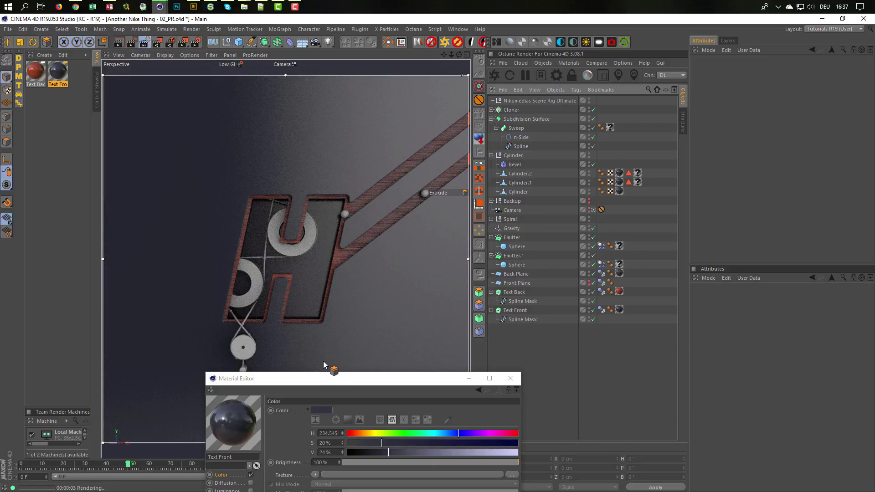
{"action": "left_click", "coordinate": [511, 378]}
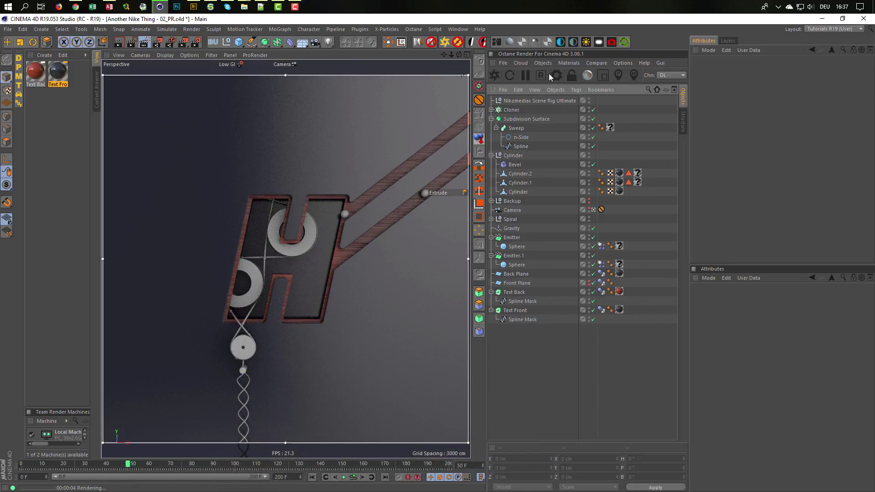
- Switch to the default camera and examine the materials on the cylinder pulleys up close from an angle
{"action": "left_click", "coordinate": [595, 209]}
{"action": "left_click", "coordinate": [595, 210]}
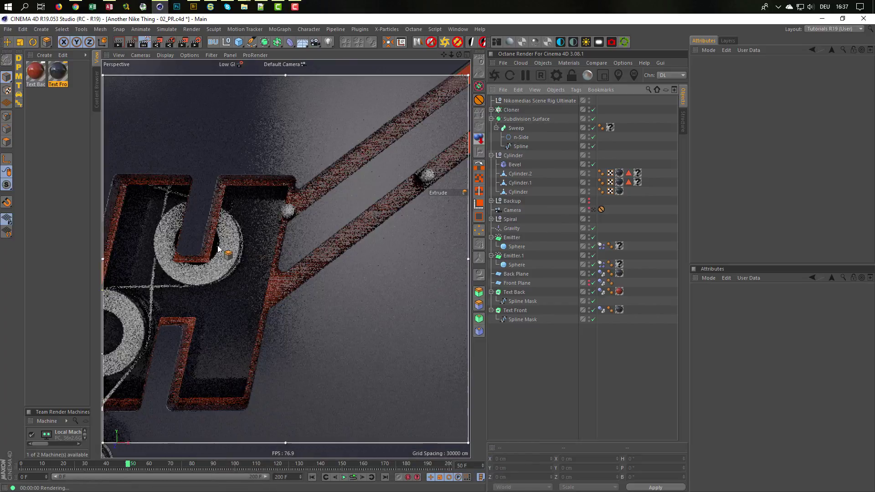
{"action": "right_click_drag", "start_coordinate": [221, 247], "coordinate": [253, 240], "text": "alt"}
{"action": "left_click_drag", "start_coordinate": [239, 249], "coordinate": [294, 237], "text": "alt"}
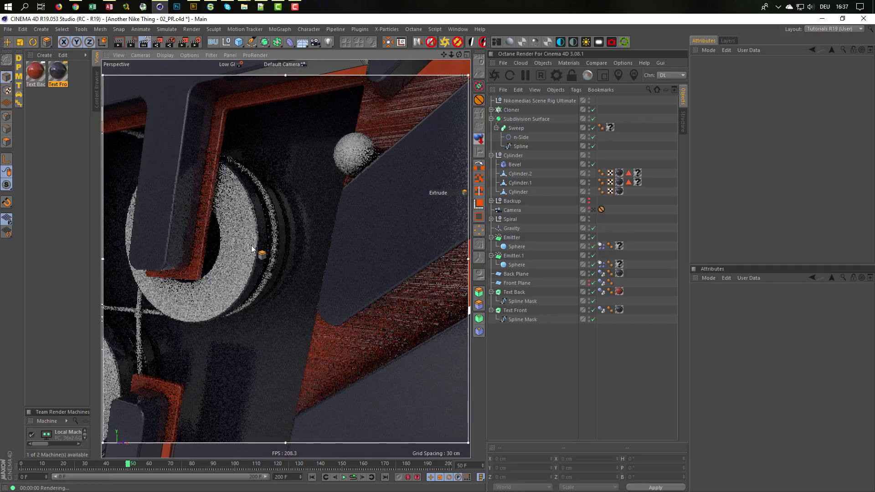
{"action": "right_click_drag", "start_coordinate": [228, 249], "coordinate": [253, 245], "text": "alt"}
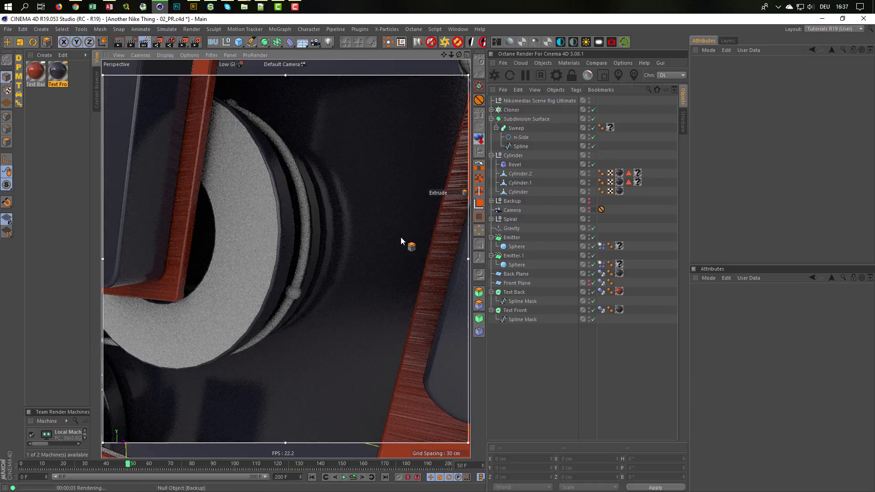
{"action": "mouse_move", "coordinate": [353, 253]}
{"action": "right_mouse_down", "text": "alt"}
{"action": "mouse_move", "coordinate": [299, 271]}
{"action": "mouse_move", "coordinate": [351, 255]}
{"action": "right_mouse_up", "text": "alt"}
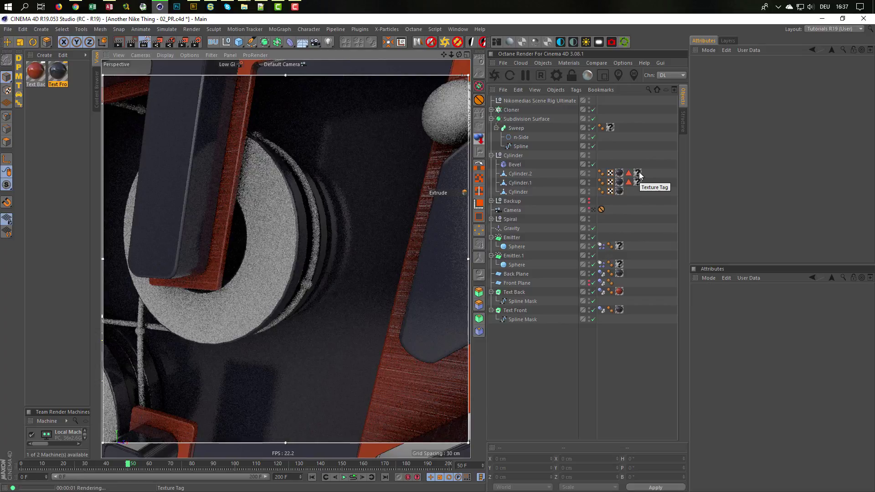
{"action": "right_click_drag", "start_coordinate": [281, 251], "coordinate": [226, 268], "text": "alt"}
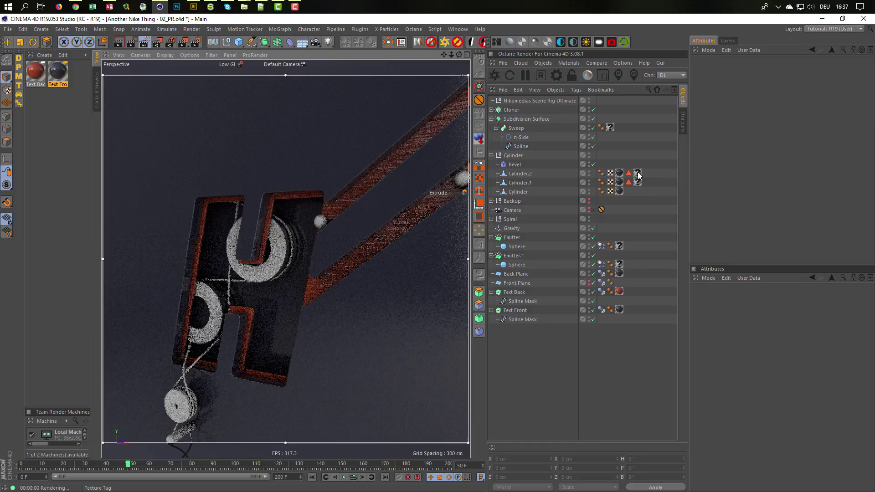
- Clear the selection restriction of Cylinder.2's unassigned texture tag and link it back to the object's Polygon Selection
{"action": "left_click", "coordinate": [637, 173]}
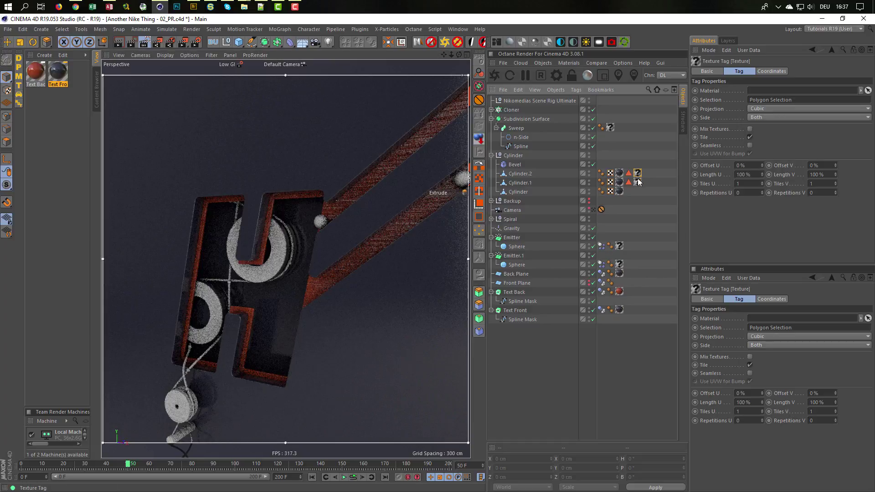
{"action": "left_click", "coordinate": [638, 176]}
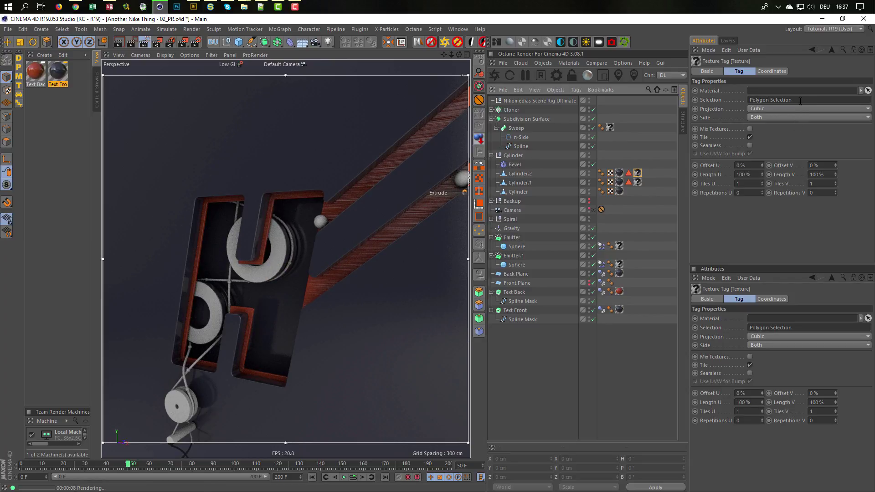
{"action": "left_click_drag", "start_coordinate": [800, 101], "coordinate": [679, 107]}
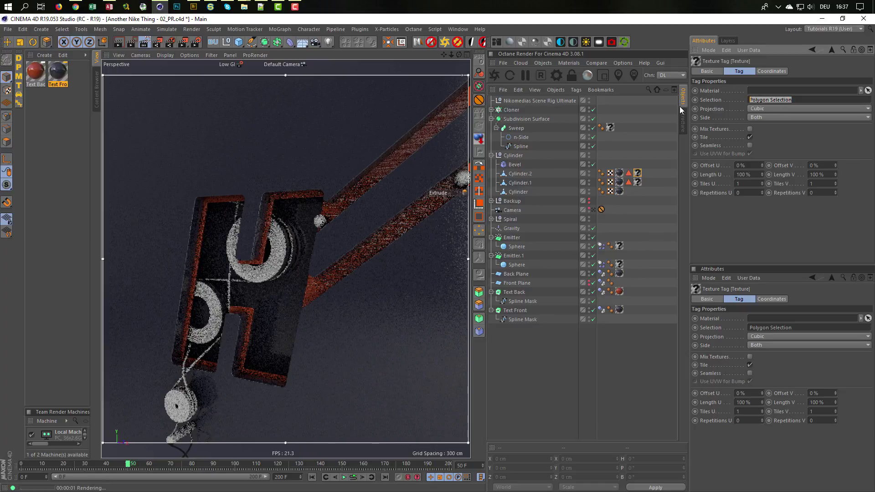
{"action": "key", "text": "BackSpace"}
{"action": "key", "text": "Return"}
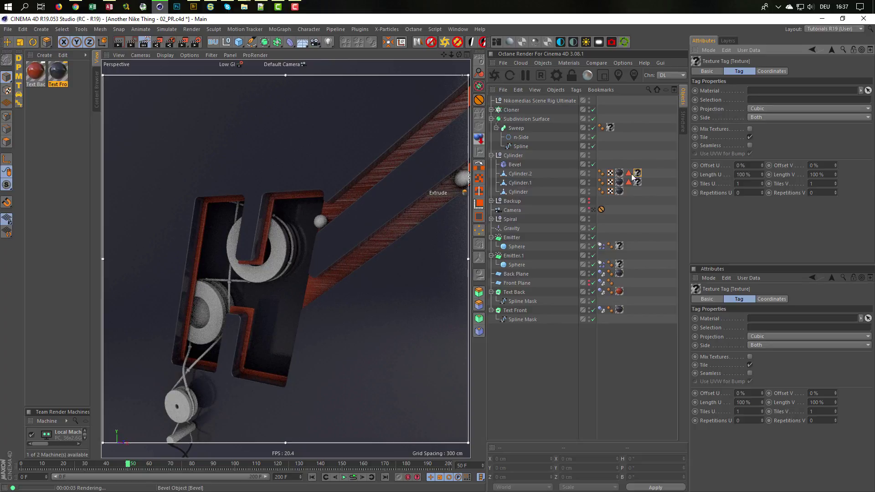
{"action": "left_click_drag", "start_coordinate": [629, 172], "coordinate": [756, 101]}
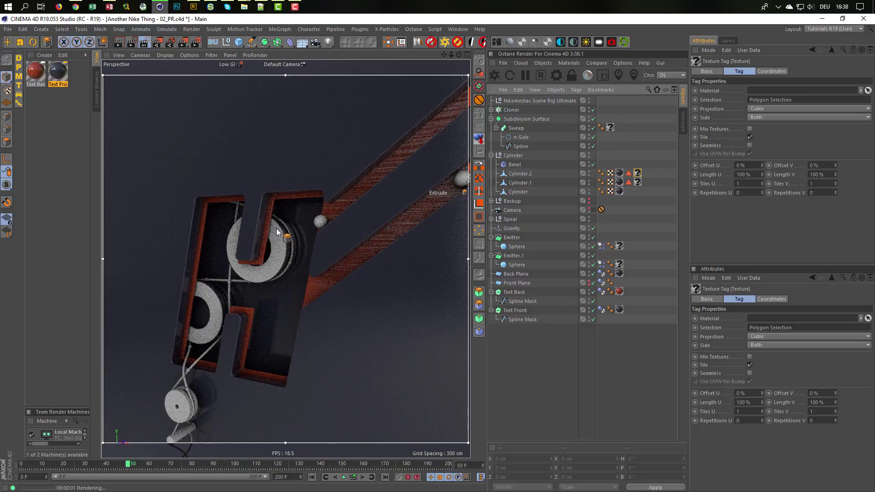
- Return to the scene camera and duplicate the Text Front material as Cylinder Noise
{"action": "left_click_drag", "start_coordinate": [277, 226], "coordinate": [278, 217], "text": "alt"}
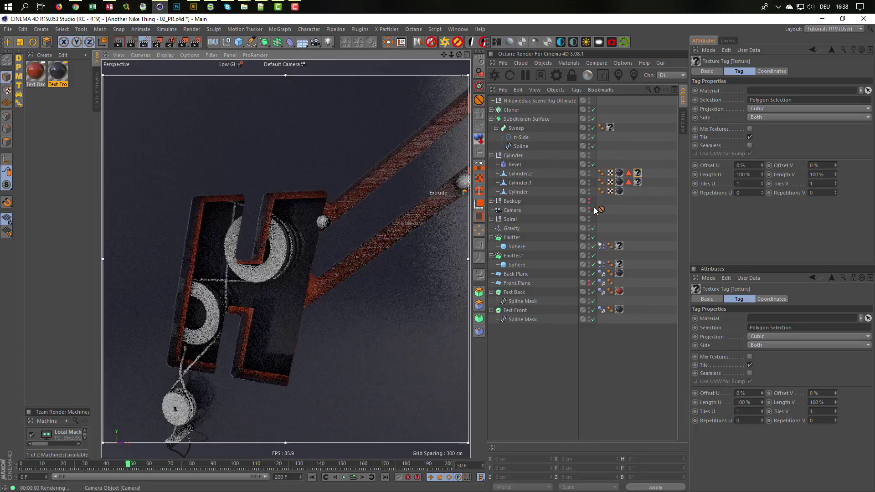
{"action": "left_click", "coordinate": [593, 210]}
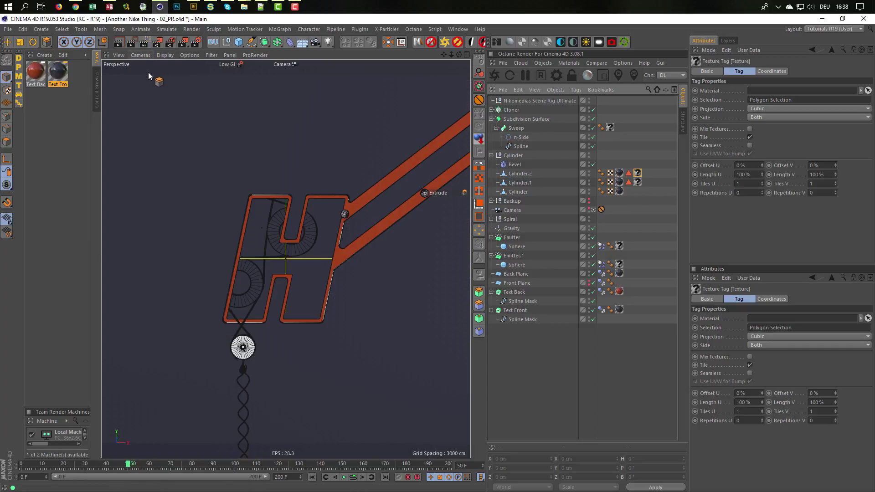
{"action": "left_click", "coordinate": [57, 72]}
{"action": "left_click_drag", "start_coordinate": [56, 71], "coordinate": [47, 103], "text": "ctrl"}
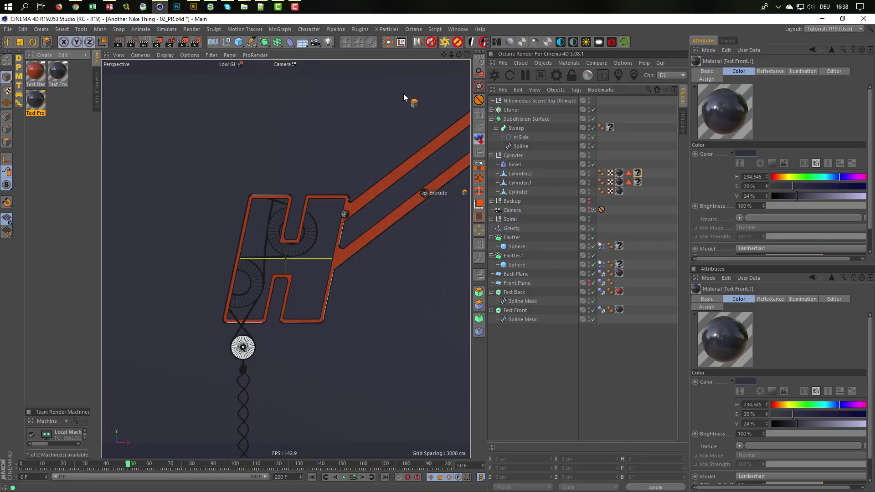
{"action": "double_click", "coordinate": [40, 97]}
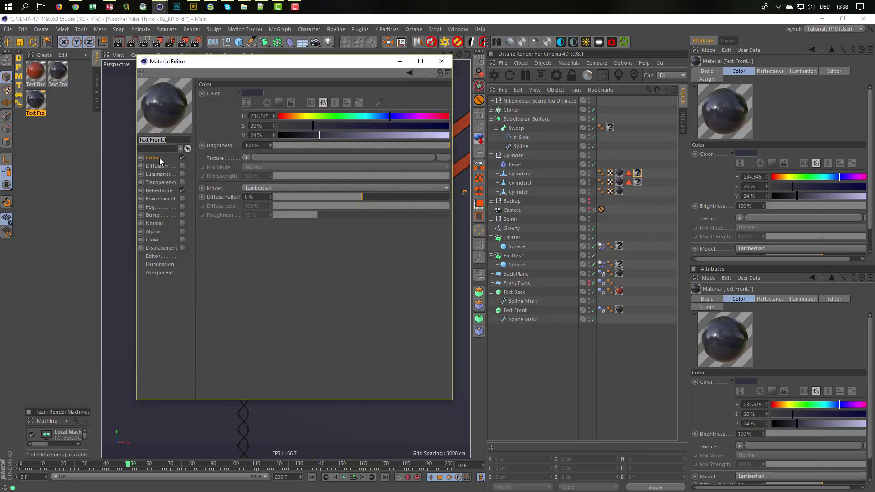
{"action": "type", "text": "Cylinder Noise"}
{"action": "key", "text": "Return"}
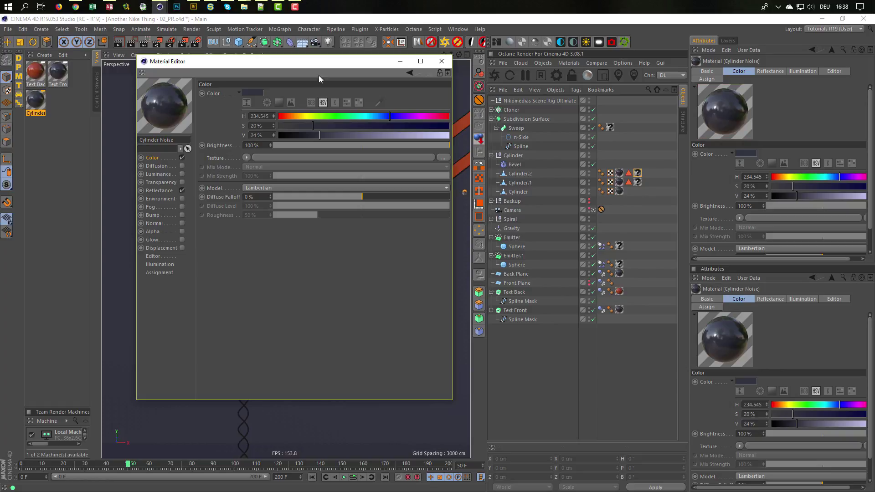
{"action": "left_click_drag", "start_coordinate": [343, 64], "coordinate": [396, 95]}
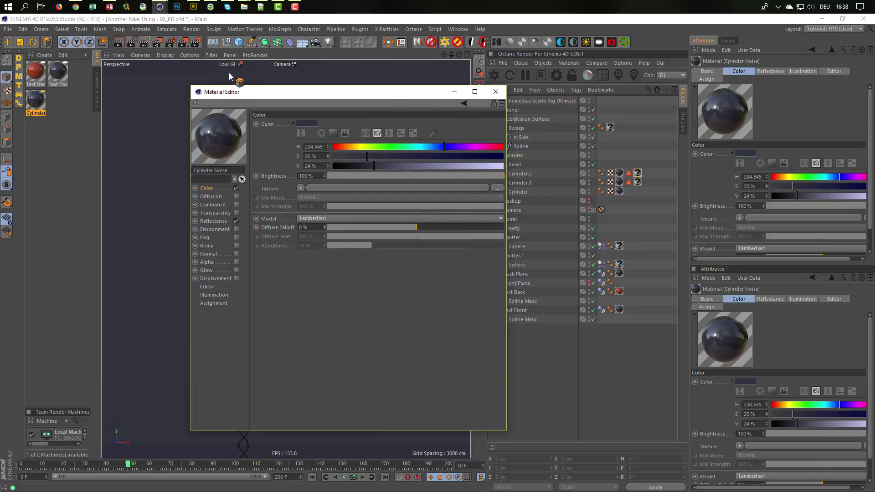
- Switch to Adobe Bridge, copy the path of the Bump & Displace texture folder and return to Cinema 4D
{"action": "left_click", "coordinate": [198, 8]}
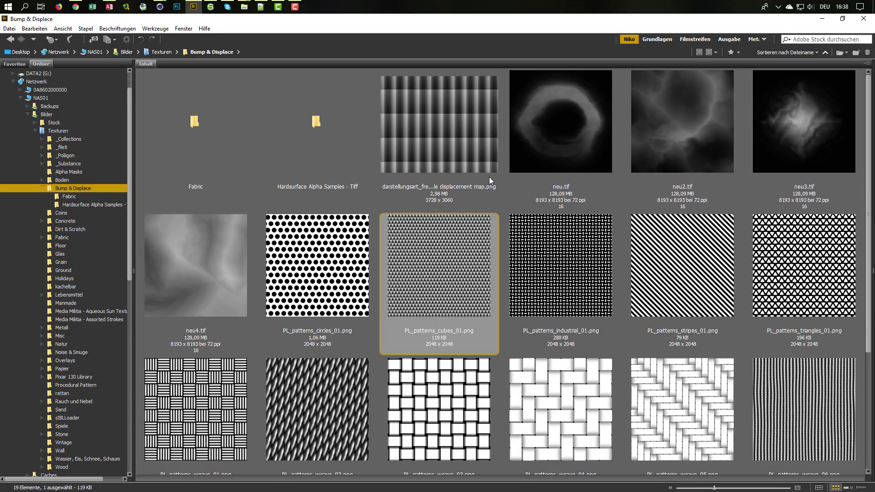
{"action": "left_click", "coordinate": [298, 54]}
{"action": "key", "text": "ctrl+c"}
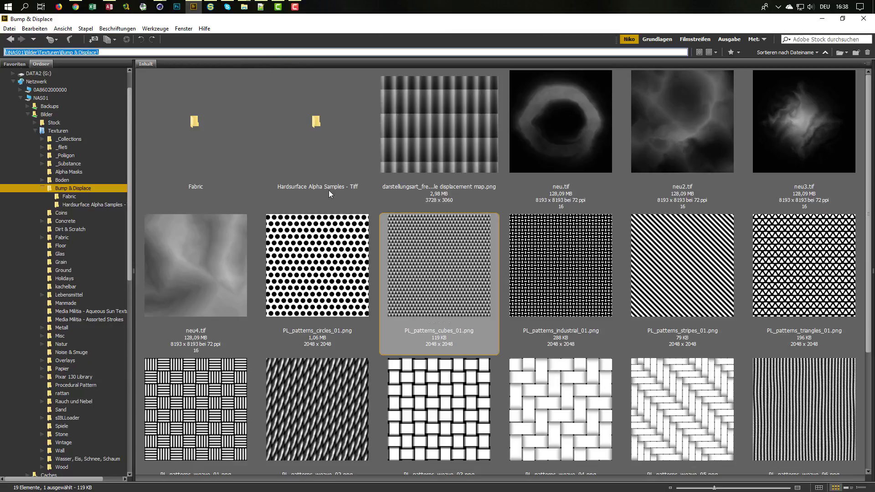
{"action": "key", "text": "alt+Tab"}
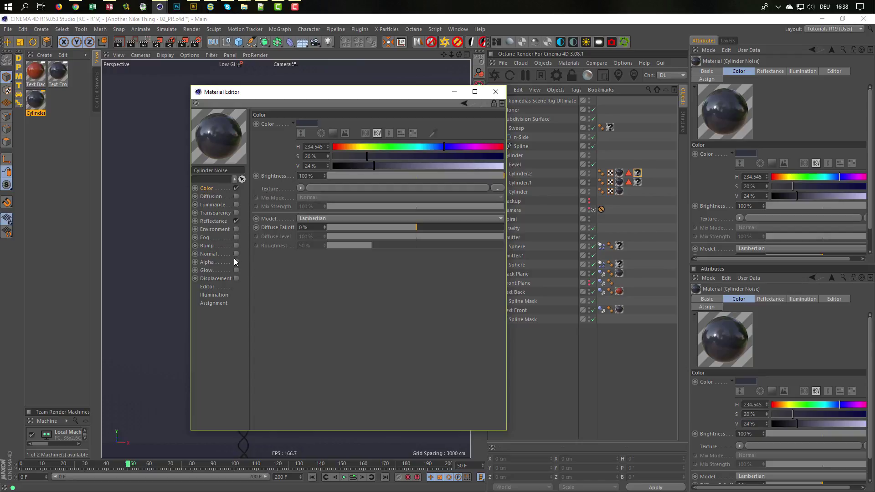
- Enable the Bump channel of Cylinder Noise and browse to the copied Bump & Displace folder for its texture image
{"action": "left_click", "coordinate": [236, 246]}
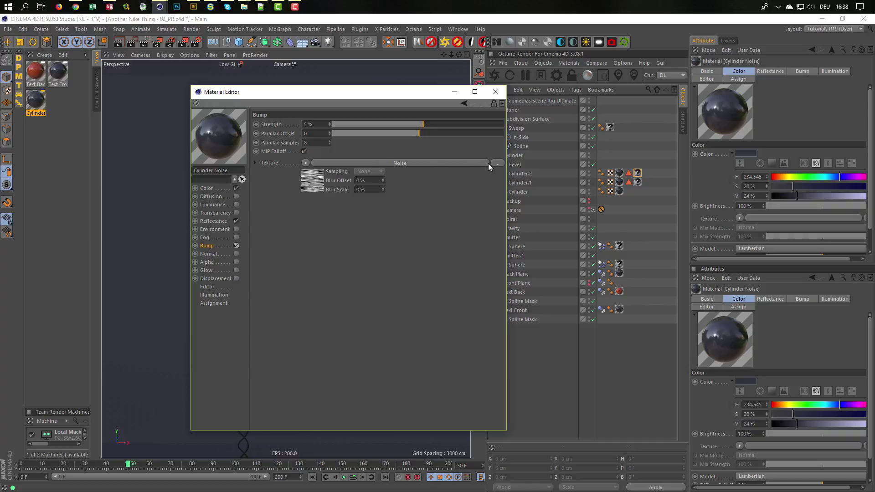
{"action": "left_click", "coordinate": [305, 162]}
{"action": "left_click", "coordinate": [318, 172]}
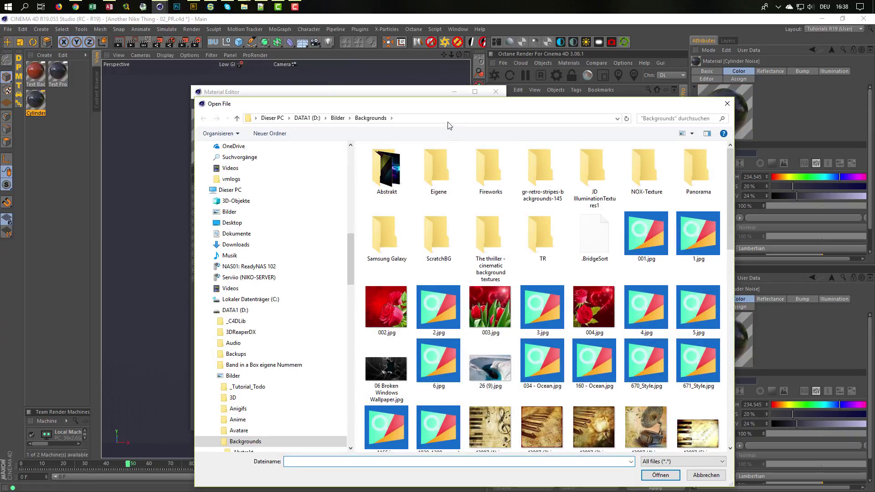
{"action": "left_click", "coordinate": [447, 119]}
{"action": "key", "text": "ctrl+v"}
{"action": "key", "text": "Return"}
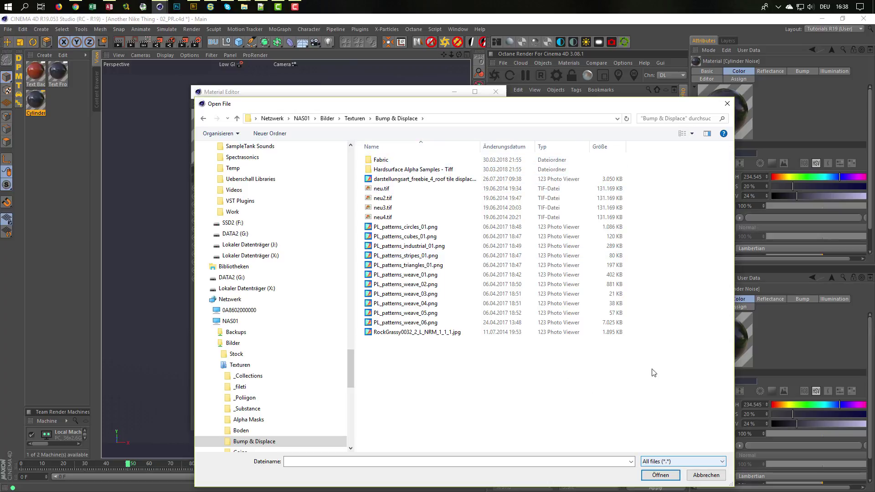
- Display the images of the Bump & Displace folder as large thumbnails in the file dialog
{"action": "left_click", "coordinate": [690, 134]}
{"action": "left_click", "coordinate": [724, 54]}
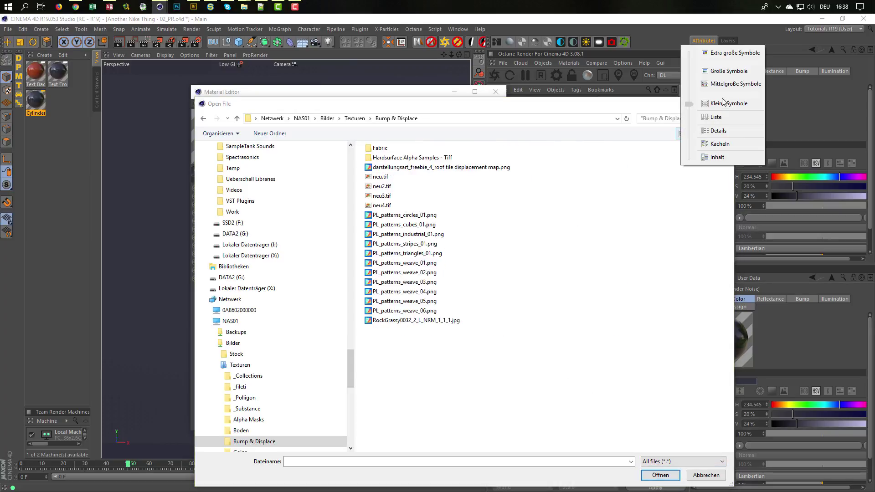
{"action": "left_click", "coordinate": [720, 71]}
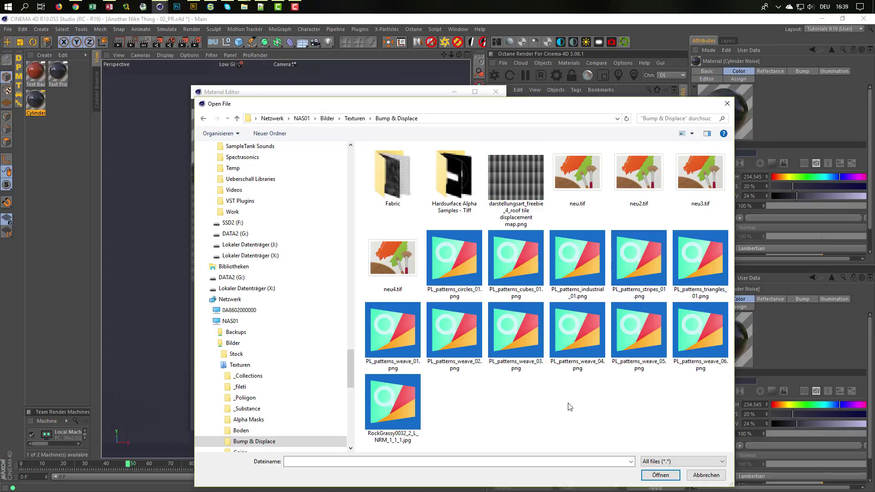
- Check the pattern previews in Adobe Bridge, return to Cinema 4D and load PL_patterns_cubes_01.png as bump texture without copying it to the project
{"action": "key", "text": "alt+Tab"}
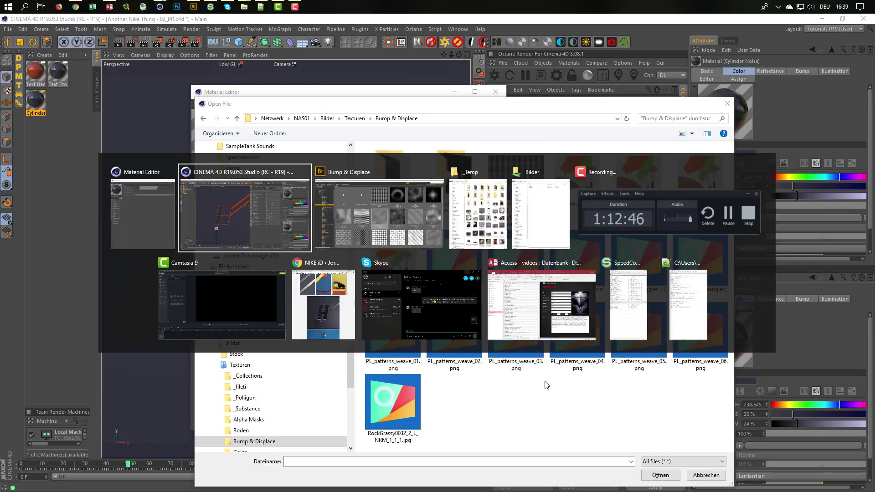
{"action": "key", "text": "alt+Tab"}
{"action": "key", "text": "alt+Tab"}
{"action": "key", "text": "alt+Tab"}
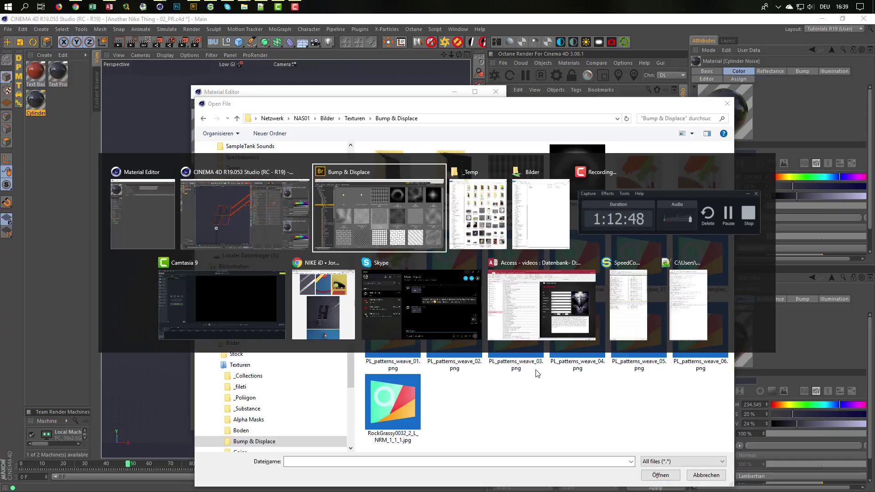
{"action": "key", "text": "alt+shift+Tab"}
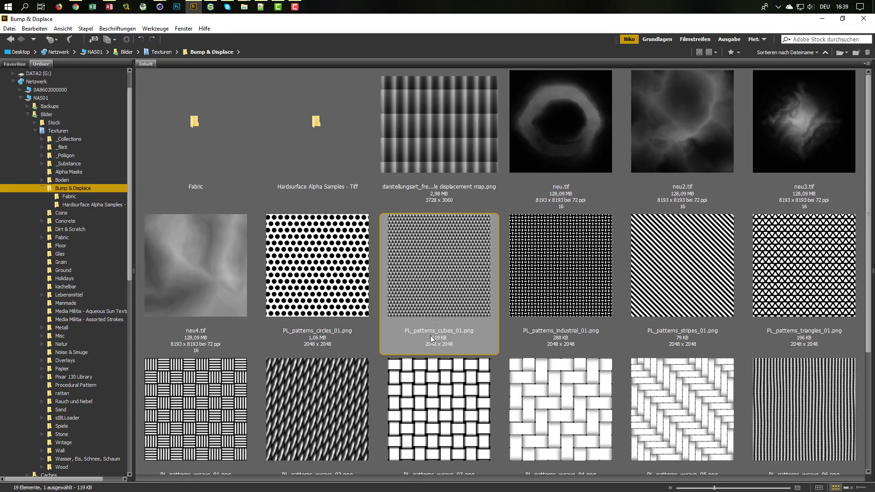
{"action": "key", "text": "alt+Tab"}
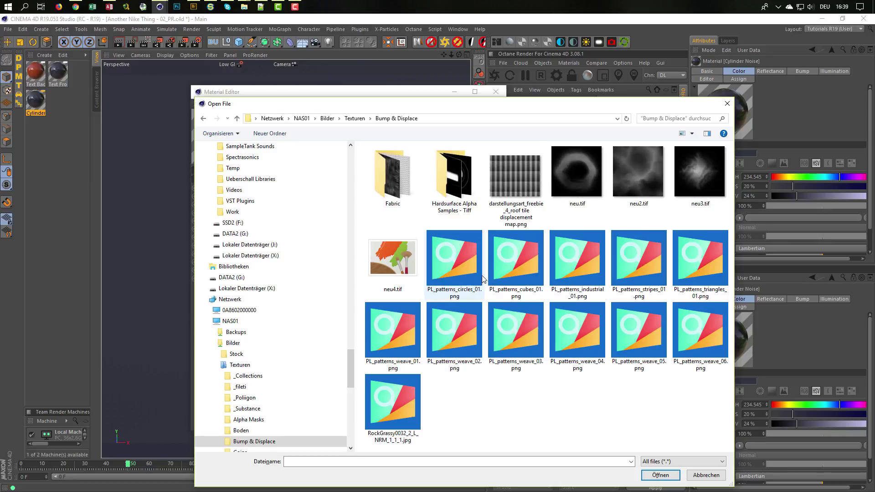
{"action": "double_click", "coordinate": [512, 272]}
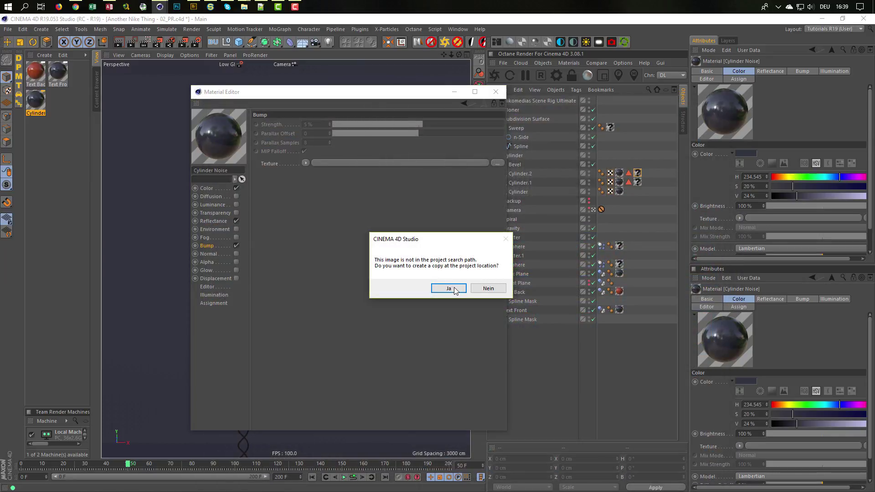
{"action": "left_click", "coordinate": [487, 288]}
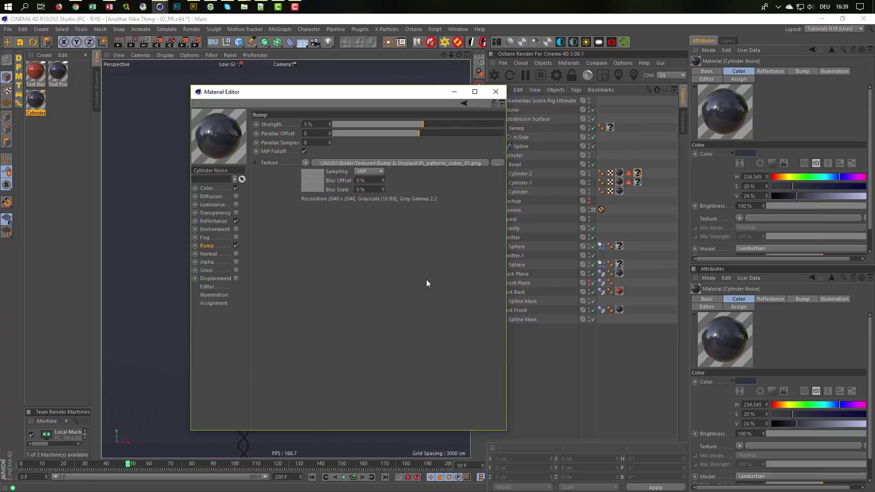
- Set the bump strength of Cylinder Noise to 20 % and move the Material Editor clear of the objects
{"action": "left_click_drag", "start_coordinate": [370, 97], "coordinate": [589, 126]}
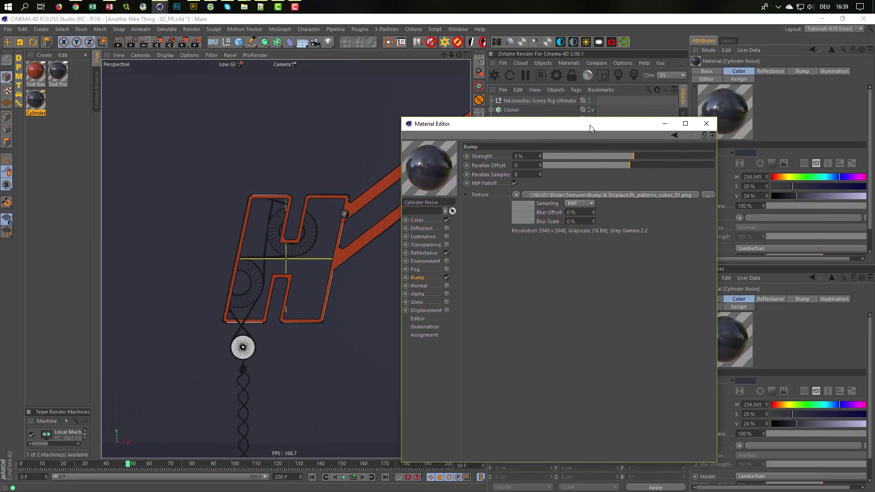
{"action": "left_click_drag", "start_coordinate": [540, 156], "coordinate": [540, 161]}
{"action": "left_click", "coordinate": [529, 156]}
{"action": "type", "text": "20"}
{"action": "key", "text": "Return"}
{"action": "left_click_drag", "start_coordinate": [487, 124], "coordinate": [394, 192]}
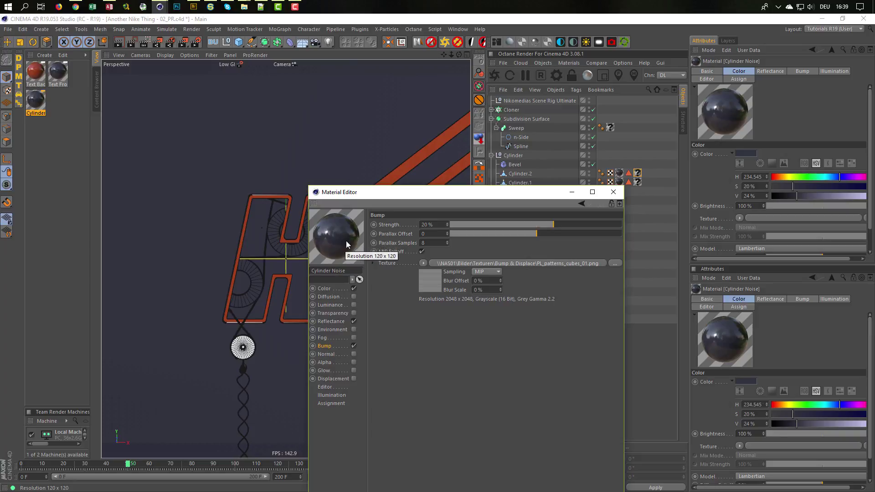
{"action": "left_click_drag", "start_coordinate": [380, 194], "coordinate": [263, 351]}
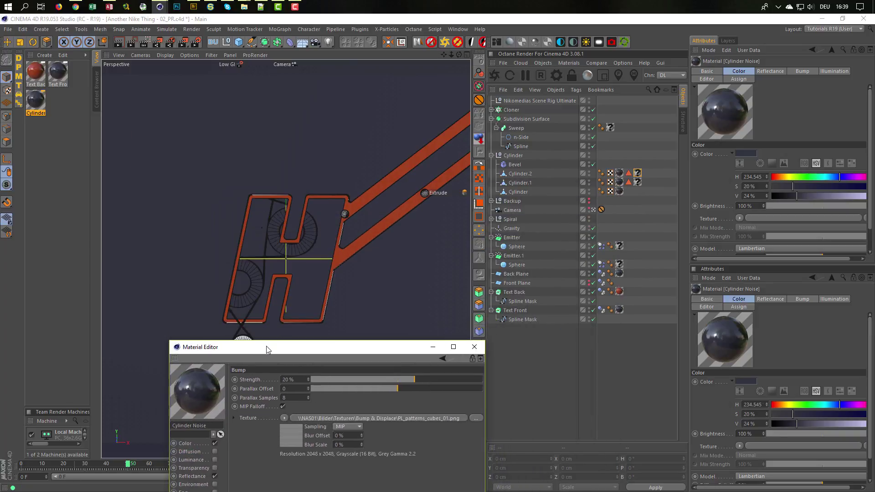
- Start the interactive render region and assign Cylinder Noise to the missing-material tags of Cylinder.2 and Cylinder.1
{"action": "left_click", "coordinate": [149, 42]}
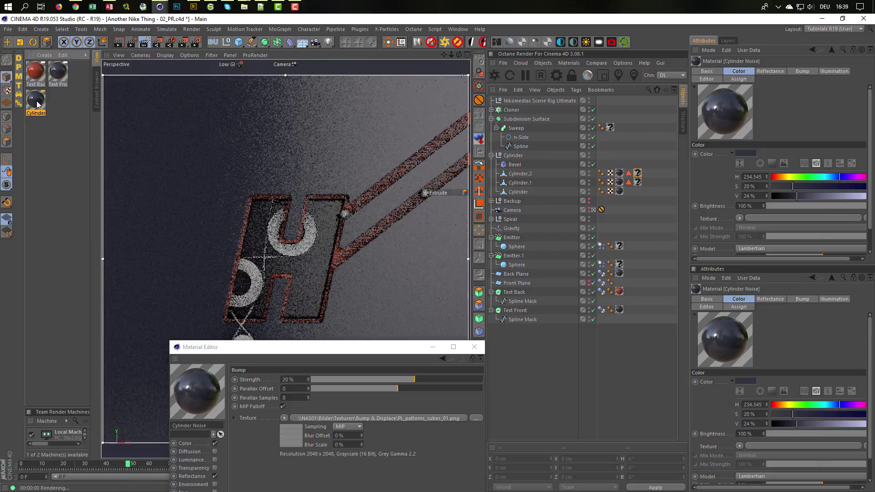
{"action": "left_click_drag", "start_coordinate": [36, 101], "coordinate": [636, 172]}
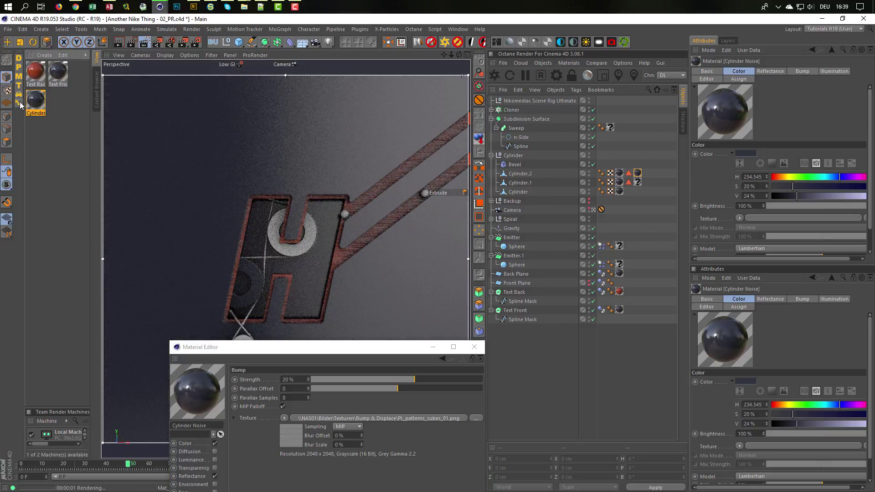
{"action": "left_click_drag", "start_coordinate": [37, 100], "coordinate": [638, 184]}
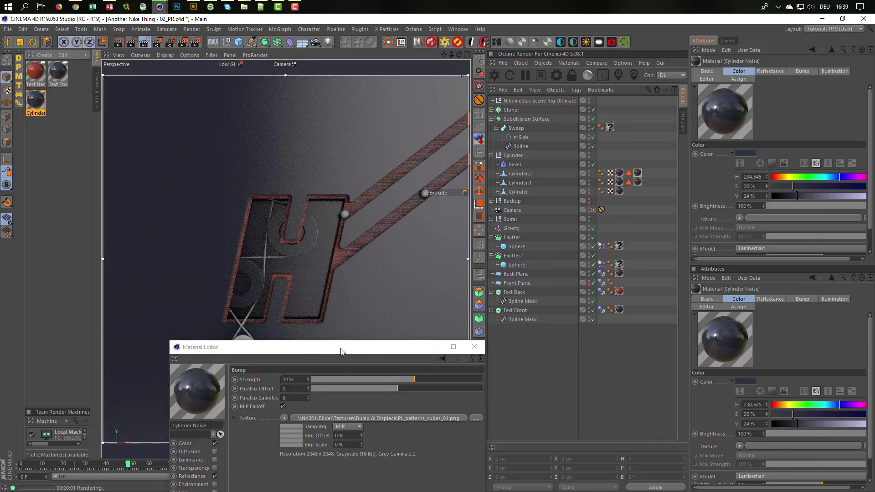
{"action": "left_click_drag", "start_coordinate": [343, 351], "coordinate": [629, 264]}
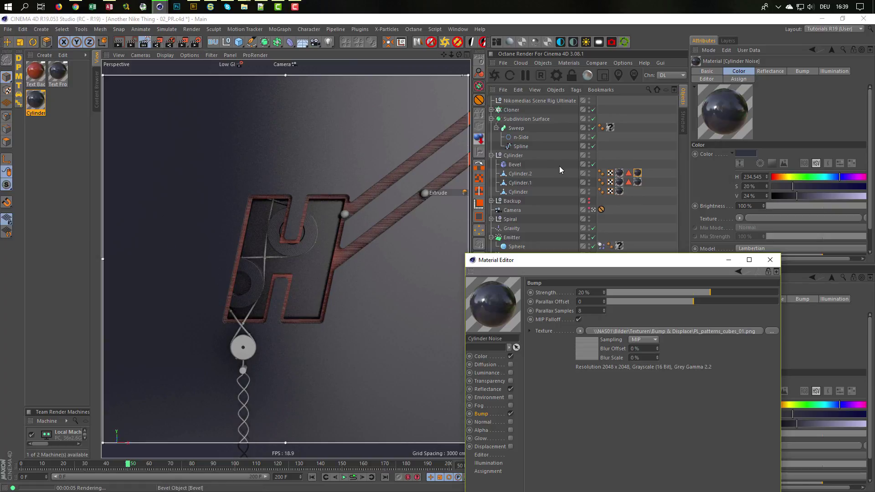
- Leave the scene camera for a close-up of the cylinders and set the bump strength to 50 %
{"action": "left_click", "coordinate": [594, 210]}
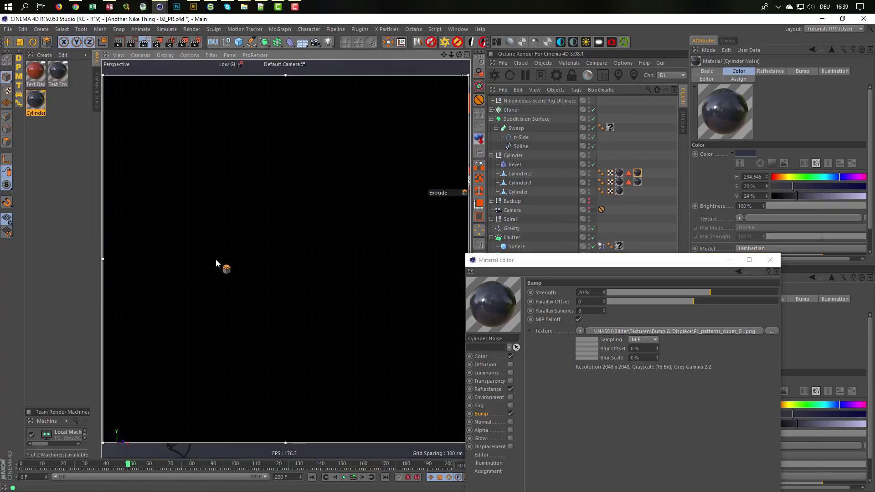
{"action": "left_click_drag", "start_coordinate": [215, 259], "coordinate": [242, 260], "text": "alt"}
{"action": "right_click_drag", "start_coordinate": [252, 260], "coordinate": [299, 259], "text": "alt"}
{"action": "left_click_drag", "start_coordinate": [299, 260], "coordinate": [355, 187], "text": "alt"}
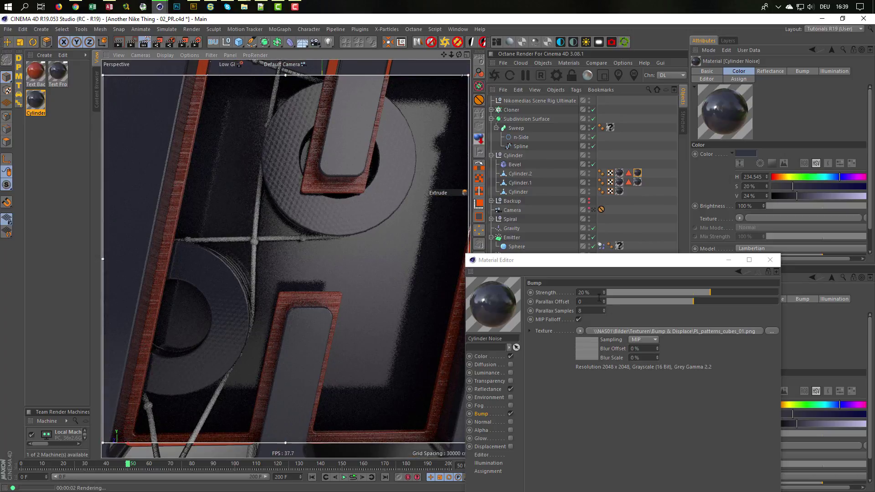
{"action": "left_click_drag", "start_coordinate": [594, 293], "coordinate": [544, 310]}
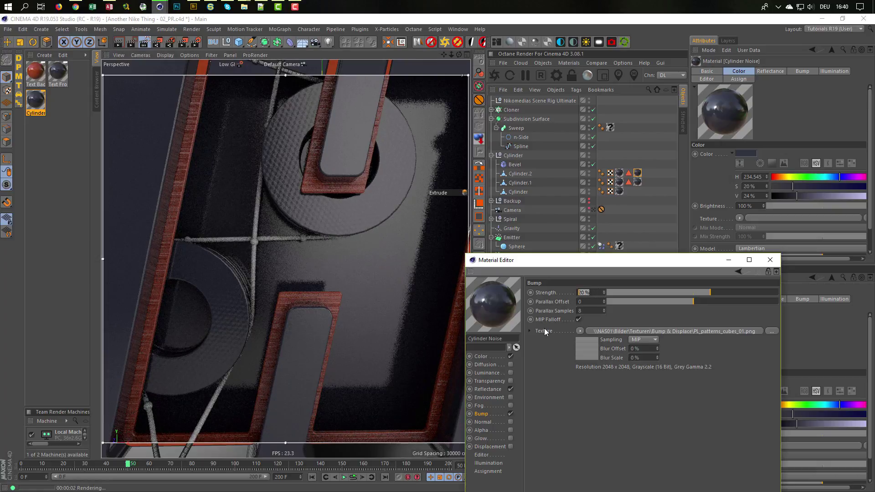
{"action": "type", "text": "50"}
{"action": "key", "text": "Return"}
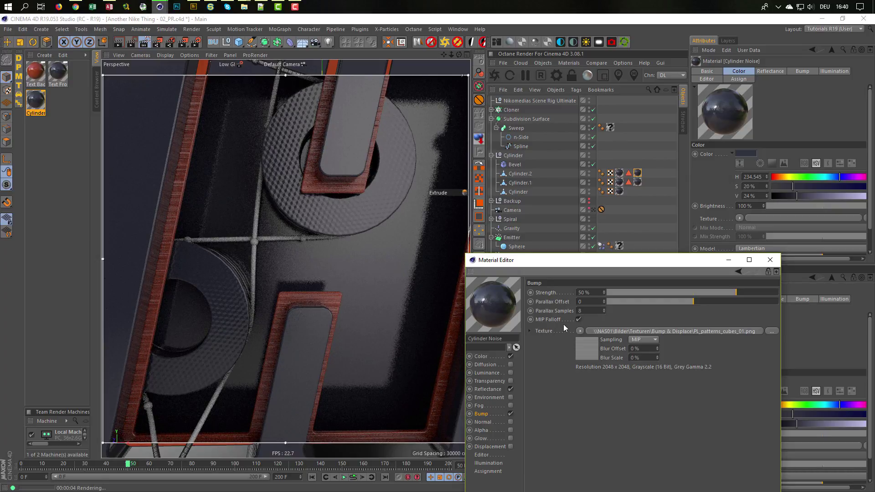
- Wrap the cubes pattern image in the Bump channel in a Layer shader
{"action": "left_click", "coordinate": [587, 342]}
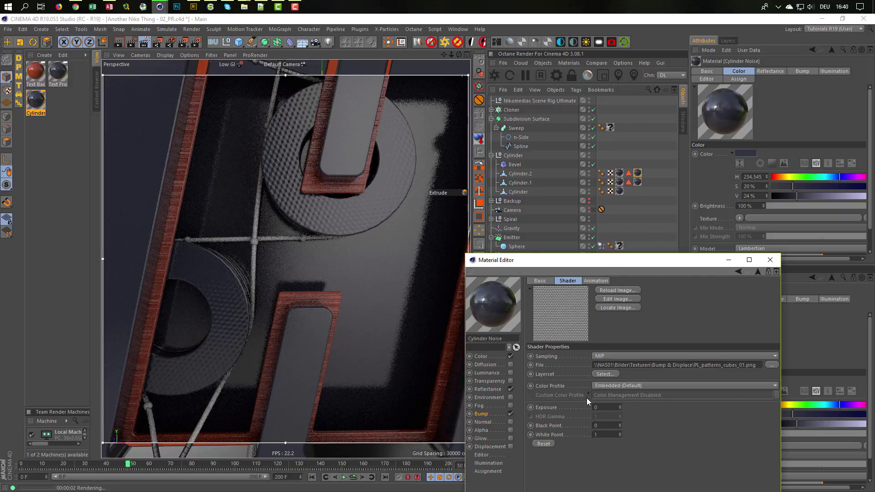
{"action": "left_click", "coordinate": [756, 272]}
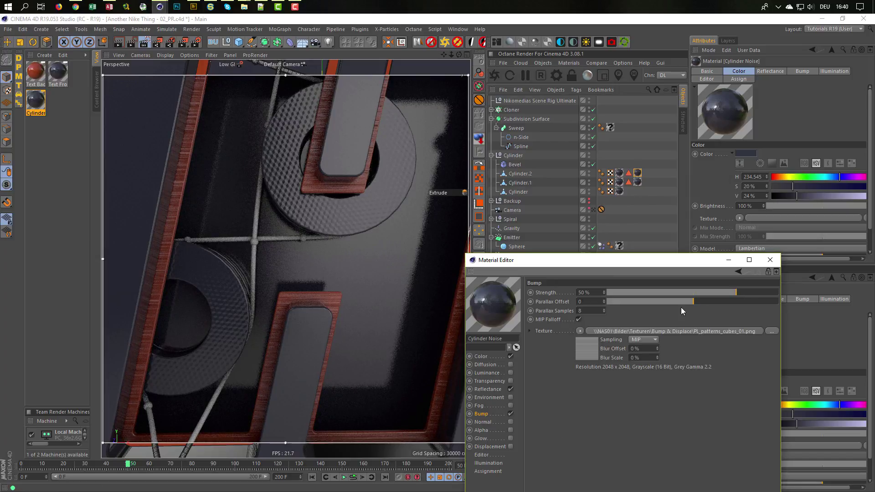
{"action": "left_click", "coordinate": [579, 331]}
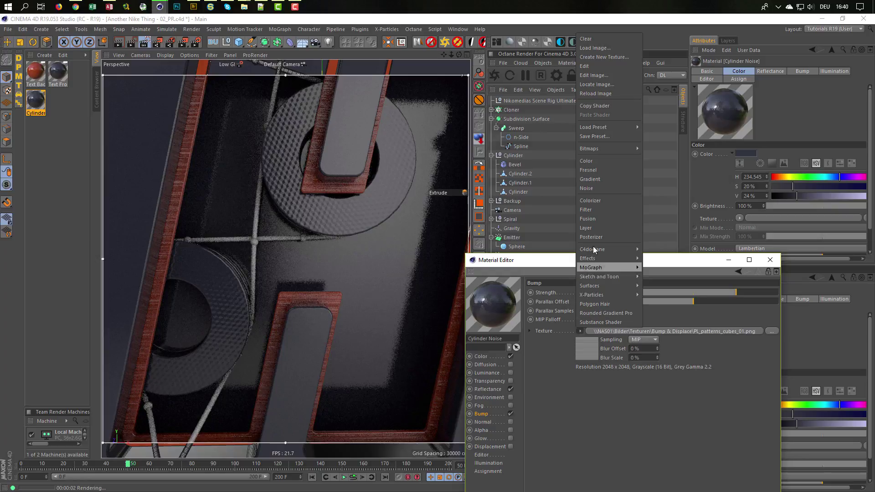
{"action": "left_click", "coordinate": [590, 228]}
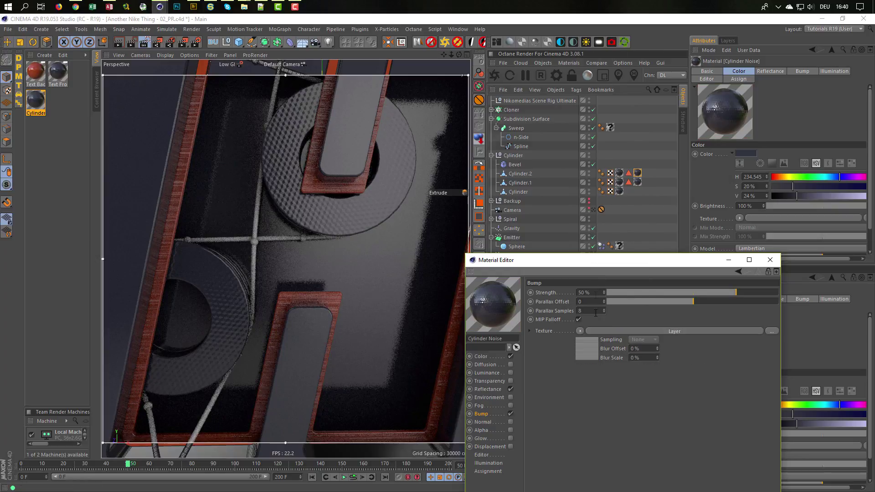
- Add a Brightness / Contrast / Gamma effect above the bitmap in the Layer shader and raise its contrast to above 70 %
{"action": "left_click", "coordinate": [588, 355]}
{"action": "left_click", "coordinate": [602, 364]}
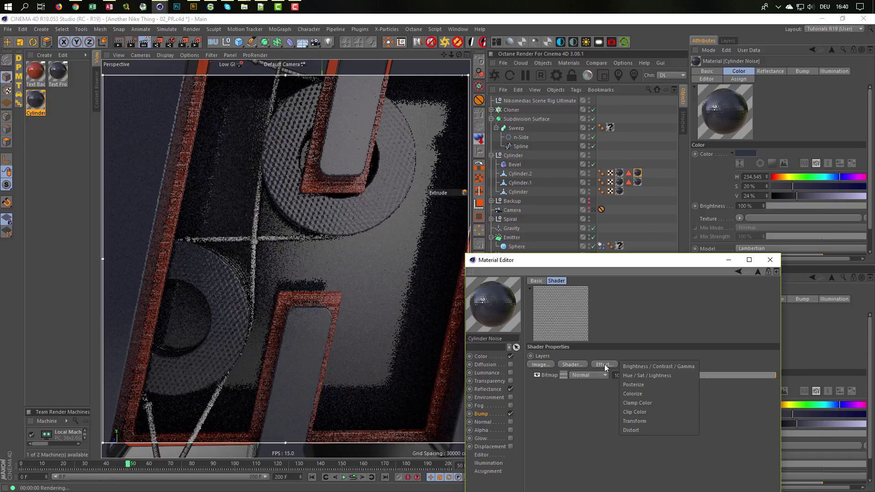
{"action": "left_click", "coordinate": [655, 365]}
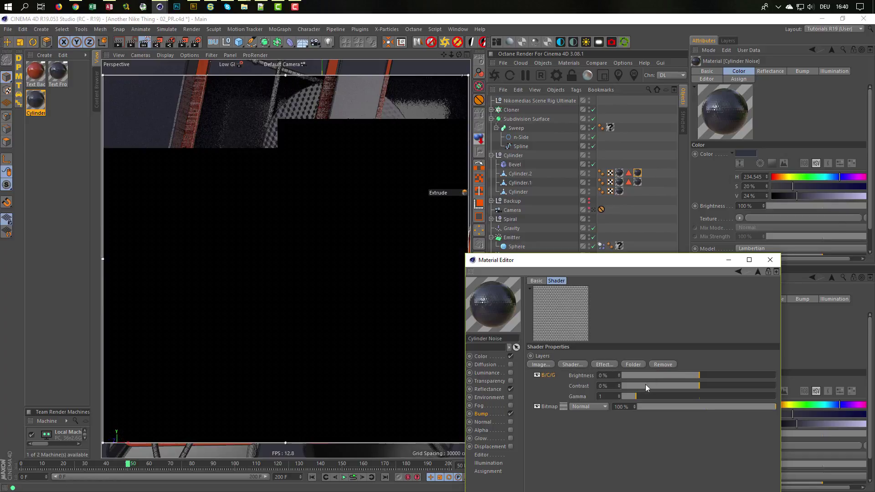
{"action": "left_click_drag", "start_coordinate": [702, 385], "coordinate": [753, 384]}
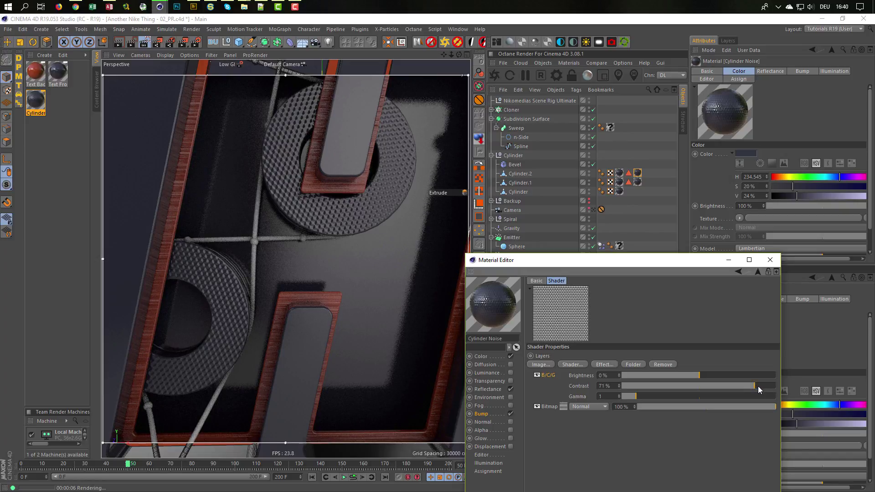
{"action": "left_click_drag", "start_coordinate": [761, 386], "coordinate": [761, 386]}
- Set the Glossy reflectance layer of Cylinder Noise to 30 % roughness and 64 % reflection strength
{"action": "left_click", "coordinate": [496, 389]}
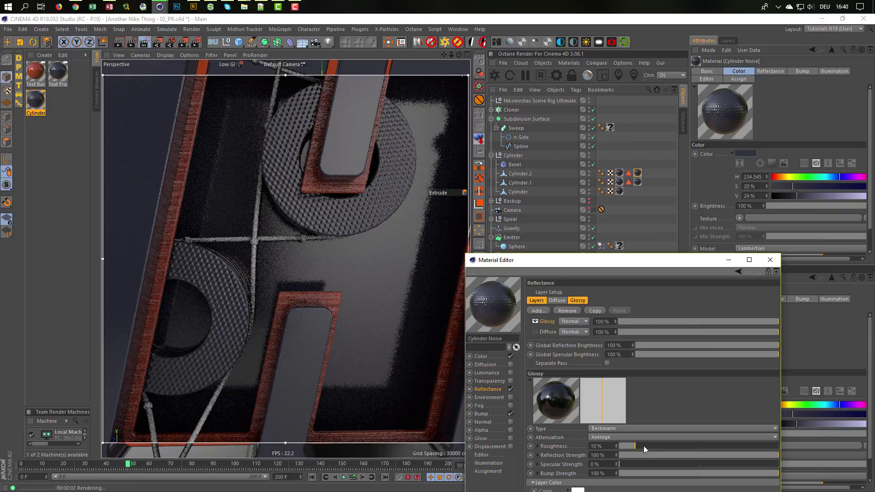
{"action": "left_click_drag", "start_coordinate": [650, 444], "coordinate": [667, 444]}
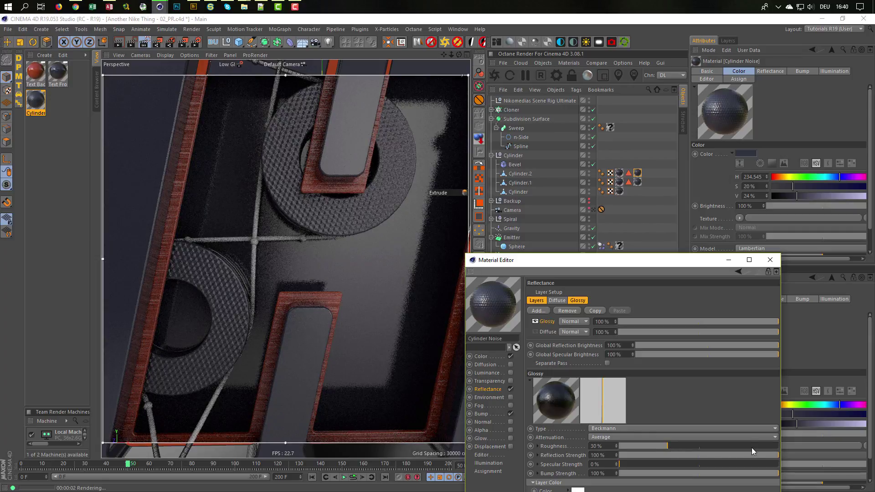
{"action": "left_click_drag", "start_coordinate": [744, 454], "coordinate": [722, 456]}
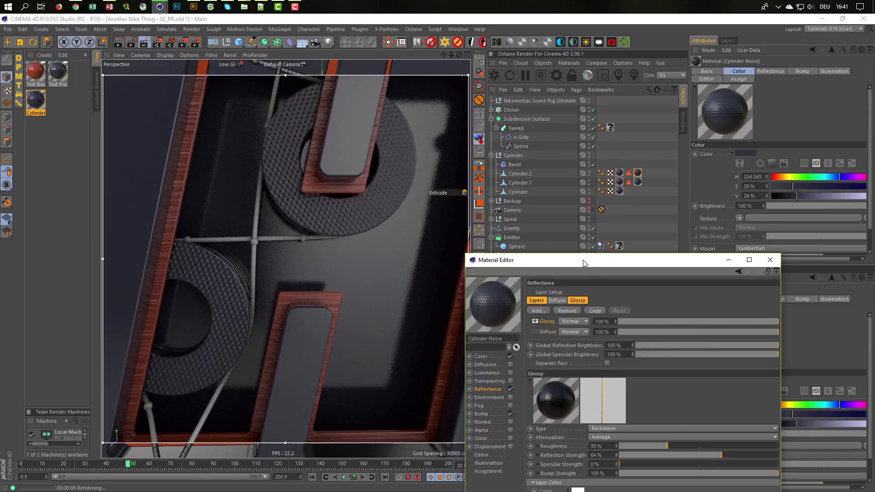
- Assign the Text Front material to the spheres of Emitter and Emitter.1 and return to the scene camera
{"action": "left_click_drag", "start_coordinate": [583, 260], "coordinate": [573, 308]}
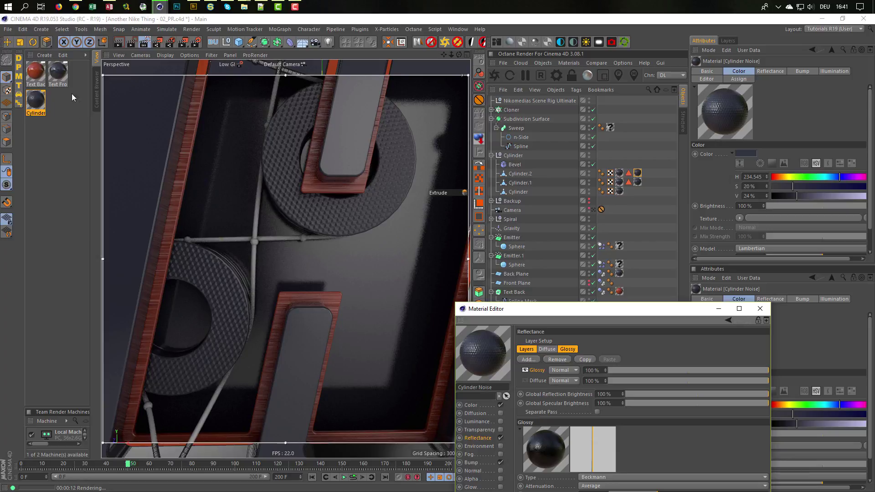
{"action": "left_click_drag", "start_coordinate": [57, 69], "coordinate": [620, 264]}
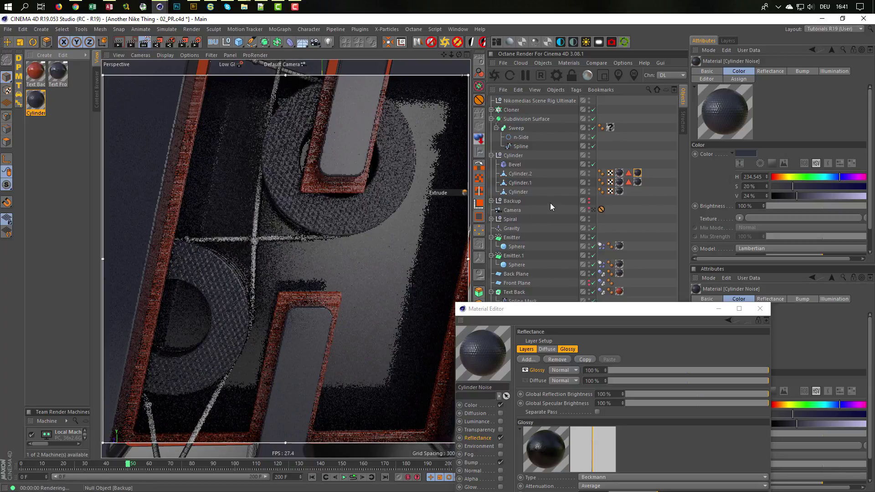
{"action": "left_click", "coordinate": [593, 210]}
{"action": "left_click", "coordinate": [593, 211]}
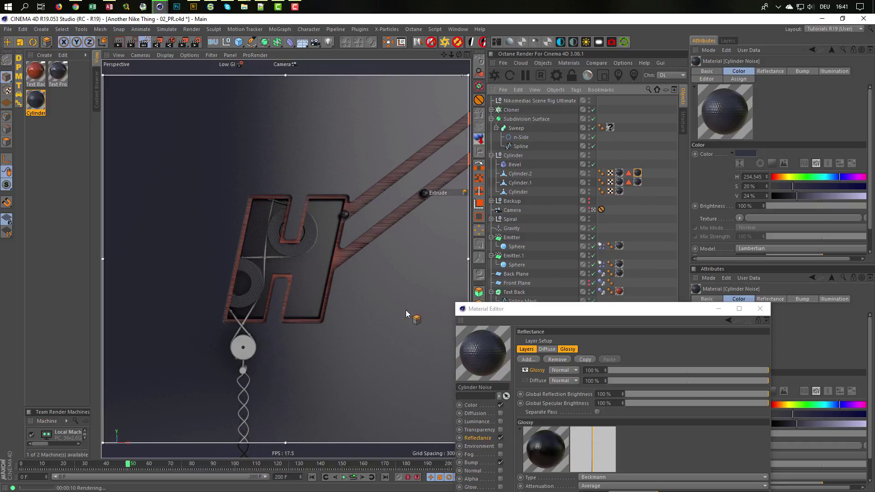
{"action": "left_click", "coordinate": [759, 308]}
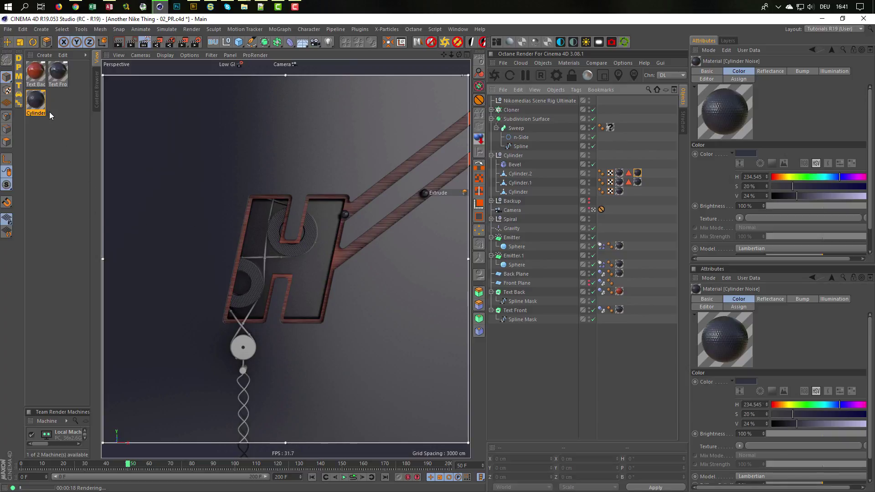
- Create a new material from the Diffuse preset and name it Strings
{"action": "left_click", "coordinate": [18, 62]}
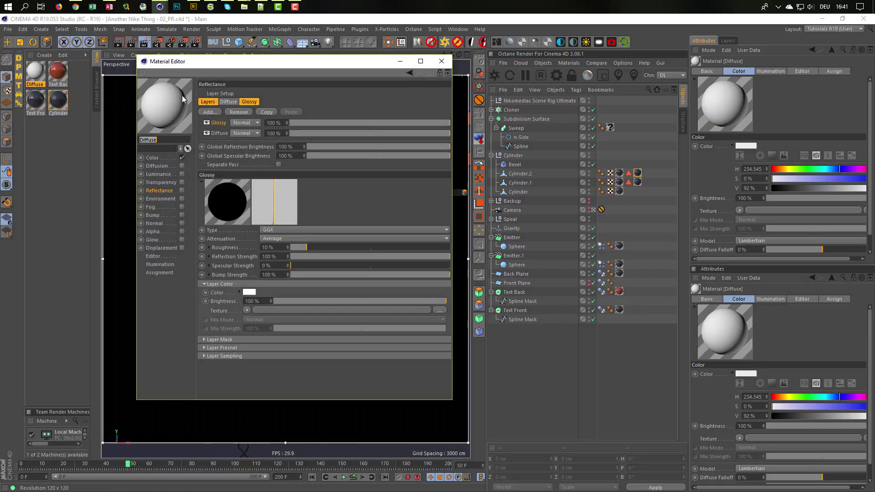
{"action": "type", "text": "St"}
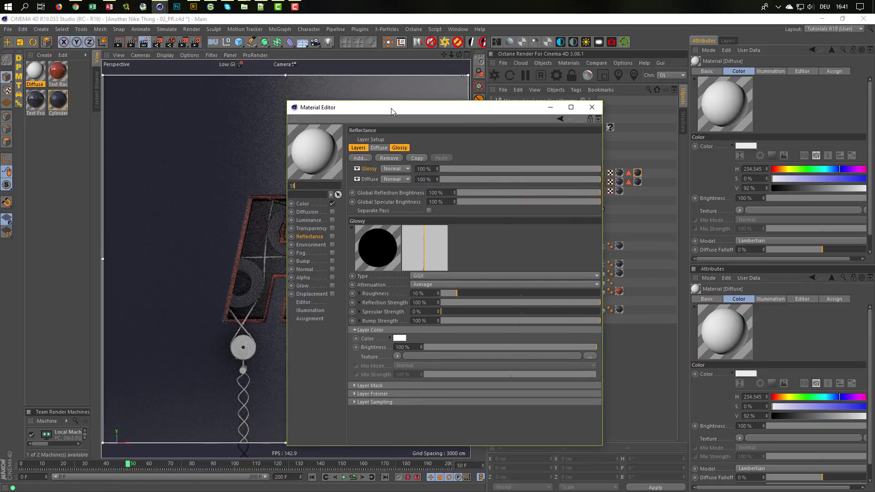
{"action": "type", "text": "rings"}
{"action": "key", "text": "Return"}
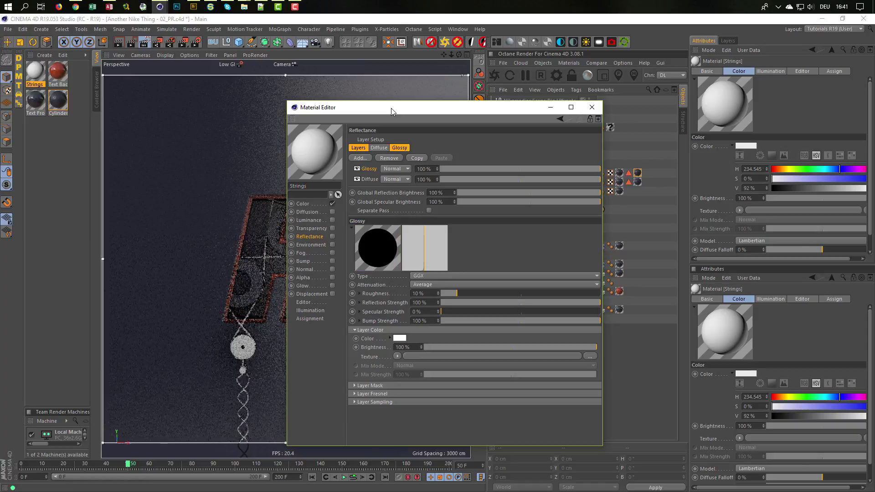
- Darken the Strings material's base color to near black by setting its HSV value to 5 %
{"action": "left_click", "coordinate": [303, 203]}
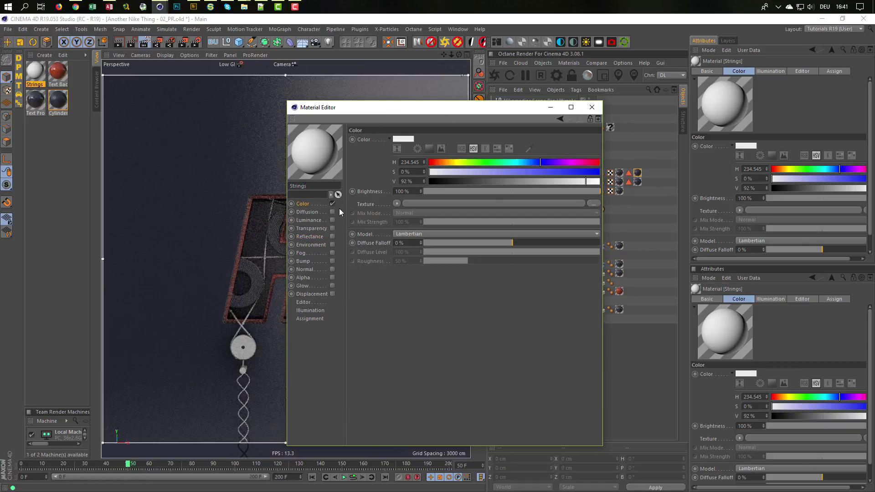
{"action": "left_click", "coordinate": [433, 181]}
{"action": "left_click_drag", "start_coordinate": [432, 178], "coordinate": [435, 179]}
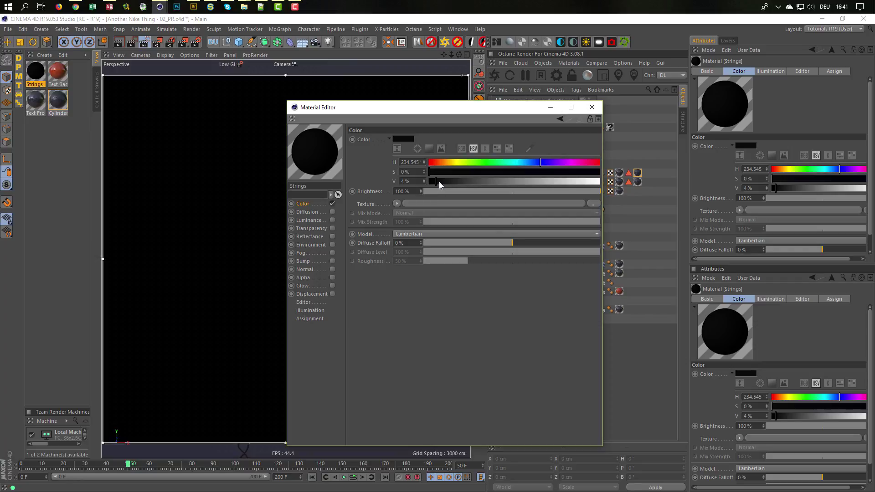
{"action": "left_click", "coordinate": [439, 182]}
{"action": "left_click", "coordinate": [437, 182]}
- Enable Reflectance for Strings without the Diffuse layer and set the Glossy layer to Beckmann, 46 % roughness and 54 % reflection strength
{"action": "left_click", "coordinate": [333, 237]}
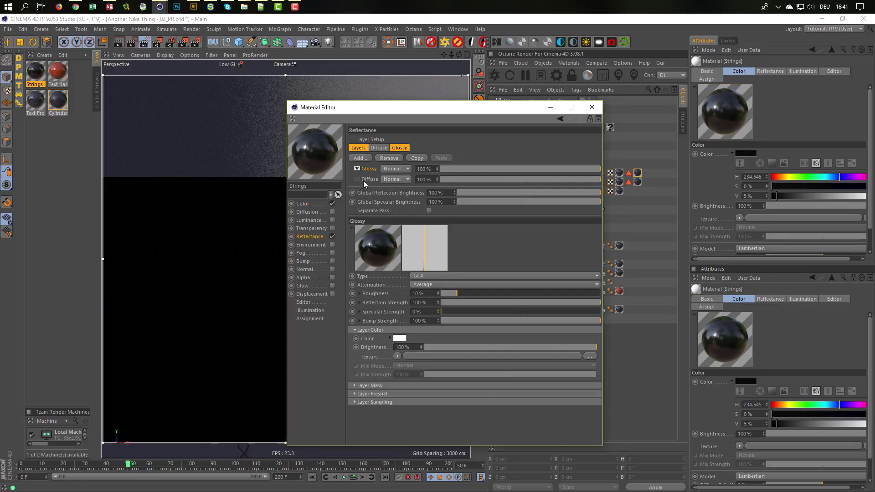
{"action": "left_click", "coordinate": [431, 275]}
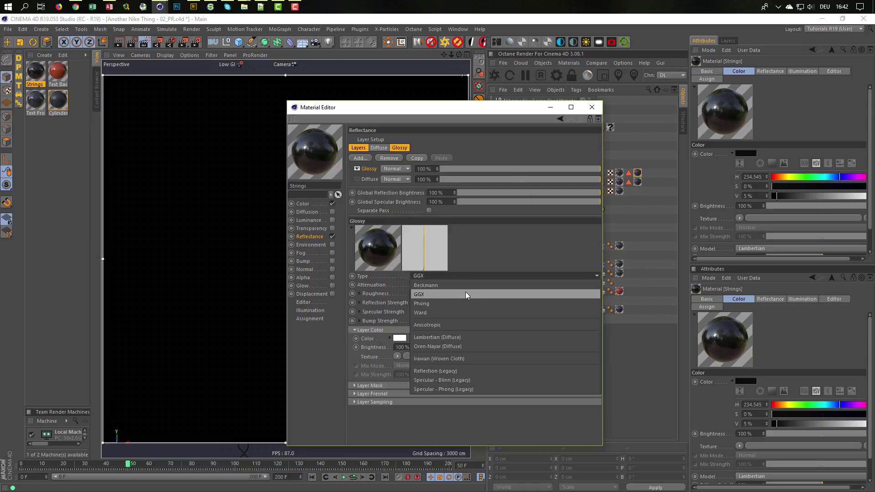
{"action": "left_click", "coordinate": [472, 285]}
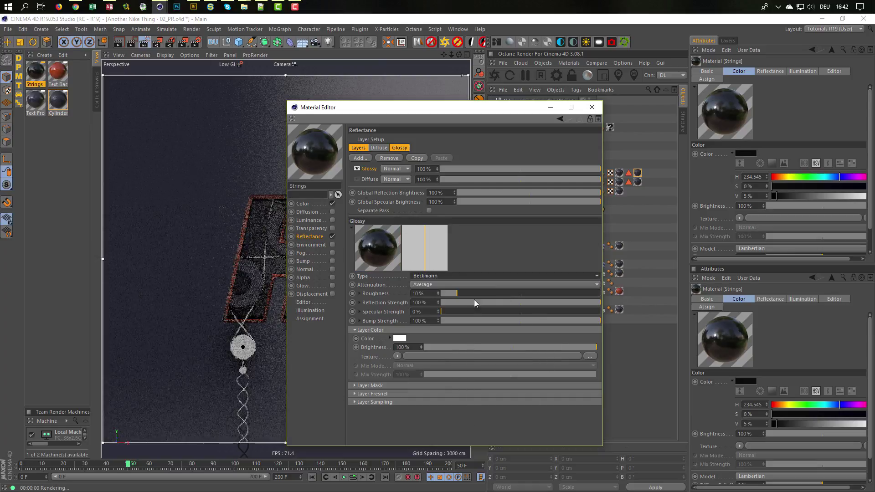
{"action": "left_click", "coordinate": [524, 294]}
{"action": "left_click", "coordinate": [528, 302]}
{"action": "left_click", "coordinate": [516, 295]}
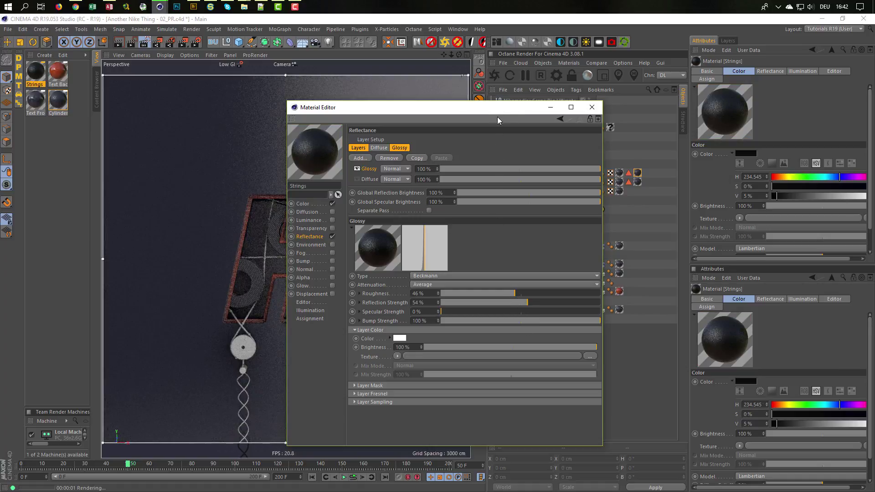
- Replace the missing materials on the Sweep and on Cylinder.1 under Symmetry in the Spiral group with Strings
{"action": "left_click_drag", "start_coordinate": [497, 120], "coordinate": [521, 388]}
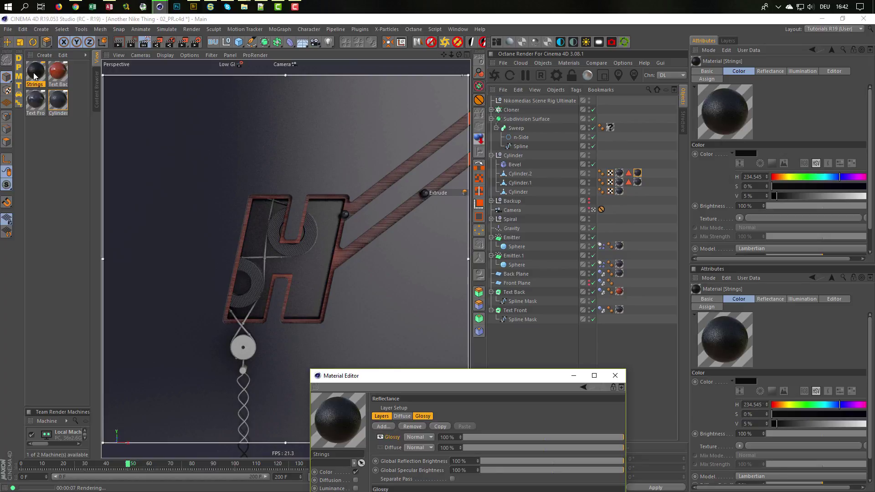
{"action": "left_click", "coordinate": [491, 219]}
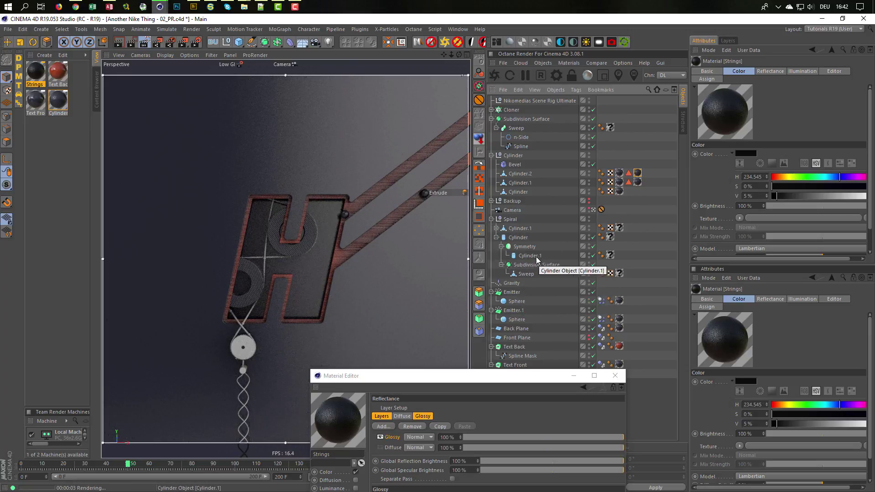
{"action": "left_click_drag", "start_coordinate": [37, 73], "coordinate": [623, 273]}
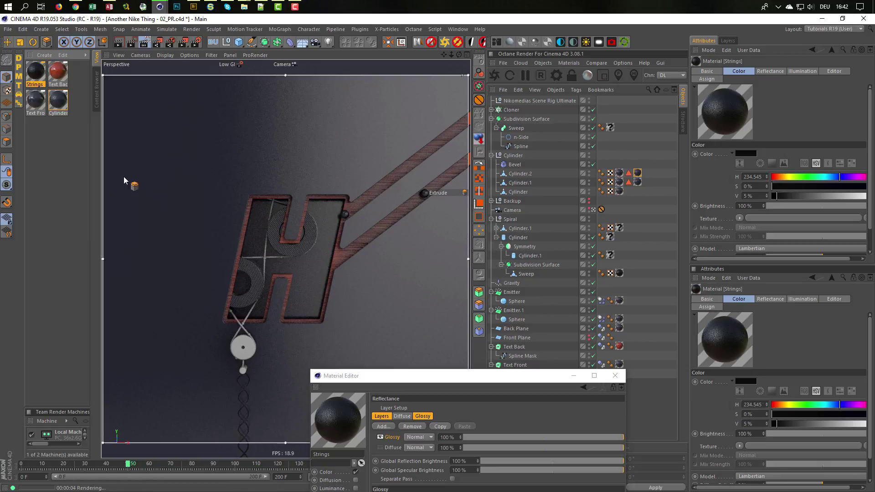
{"action": "left_click_drag", "start_coordinate": [67, 100], "coordinate": [614, 259]}
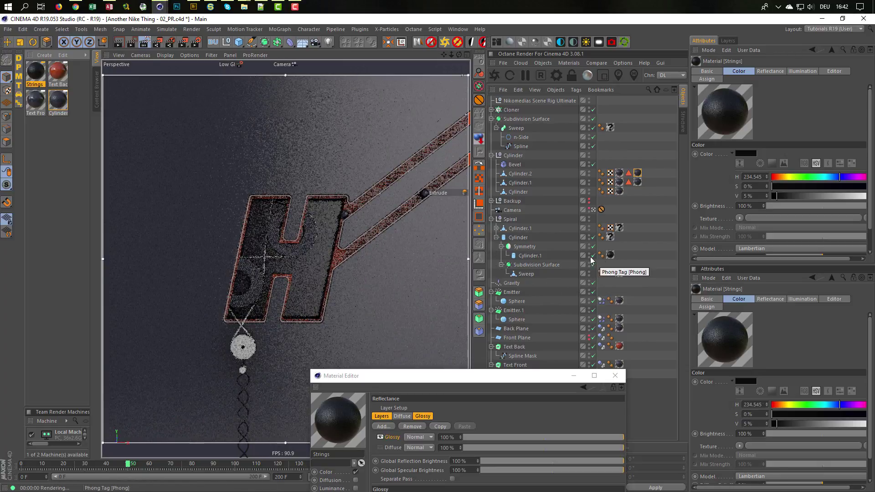
- Identify the Spiral group's Cylinder.1 and Cylinder in the viewport, close the material settings and clear the selection
{"action": "left_click", "coordinate": [520, 229]}
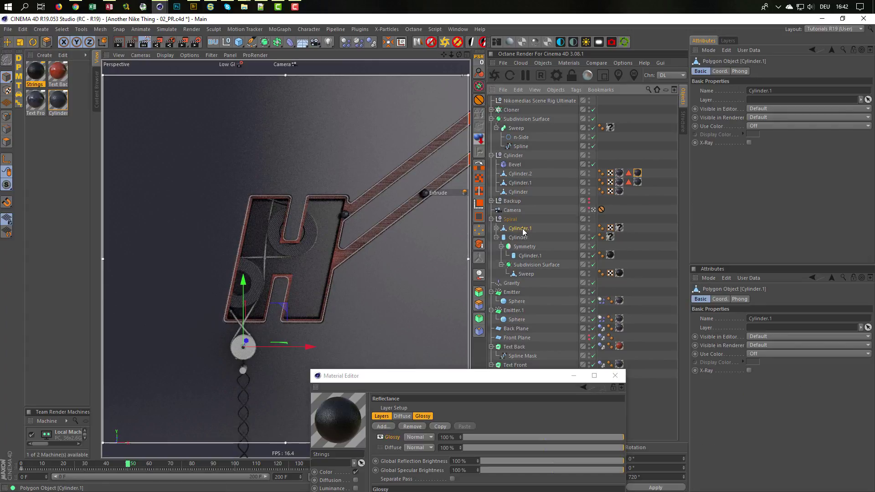
{"action": "left_click", "coordinate": [518, 238]}
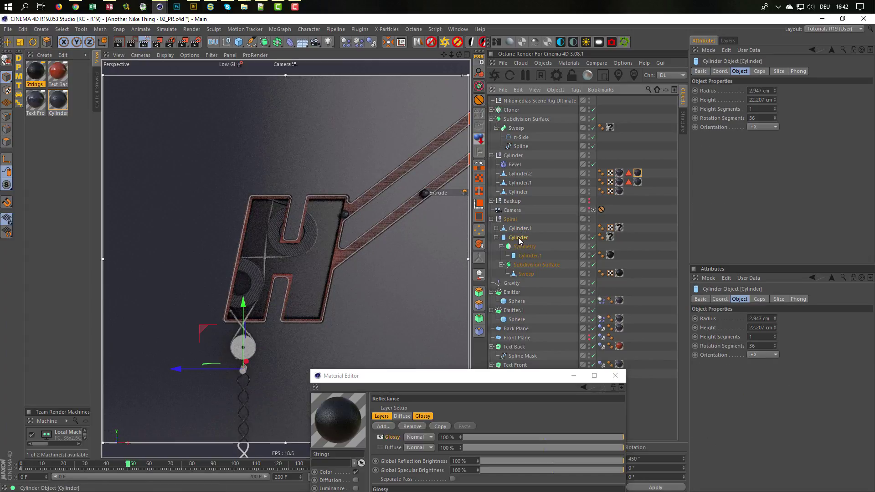
{"action": "left_click", "coordinate": [615, 376]}
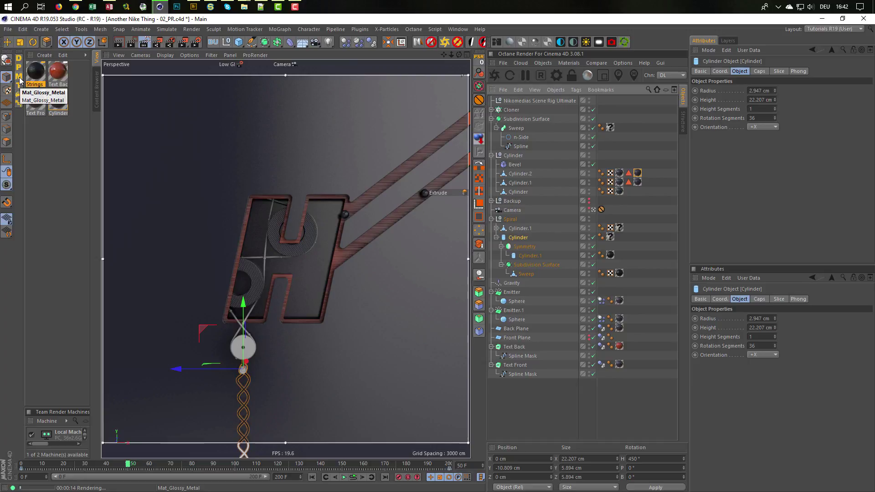
{"action": "left_click", "coordinate": [499, 411]}
- Try a Glossy Metal preset material with the Gold Fresnel preset and 20 % roughness on the Spiral group's polygon Cylinder.1
{"action": "left_click", "coordinate": [20, 77]}
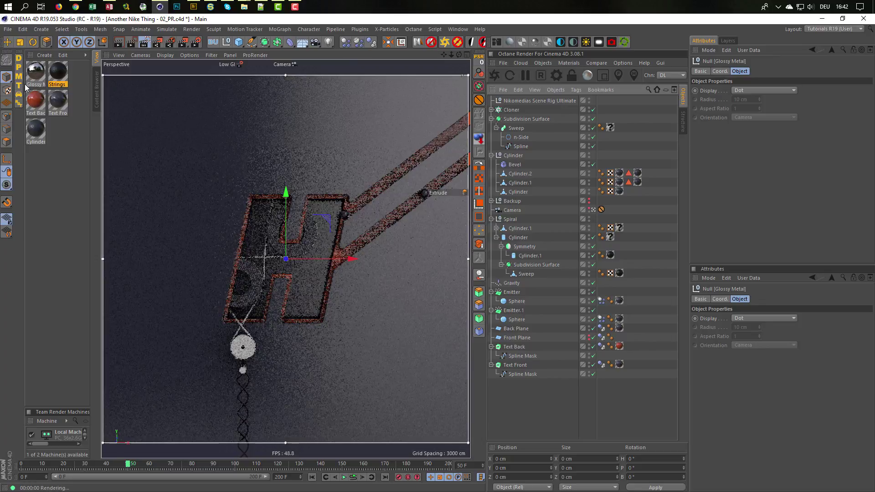
{"action": "left_click", "coordinate": [32, 75]}
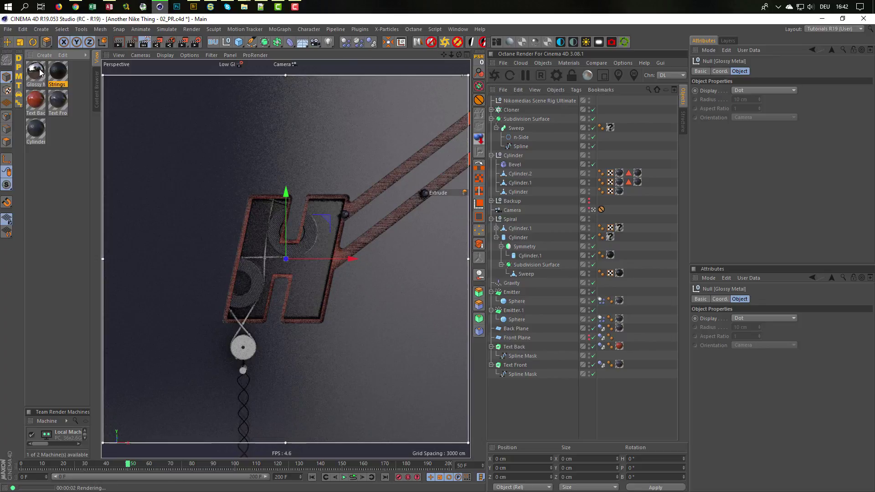
{"action": "left_click", "coordinate": [770, 71]}
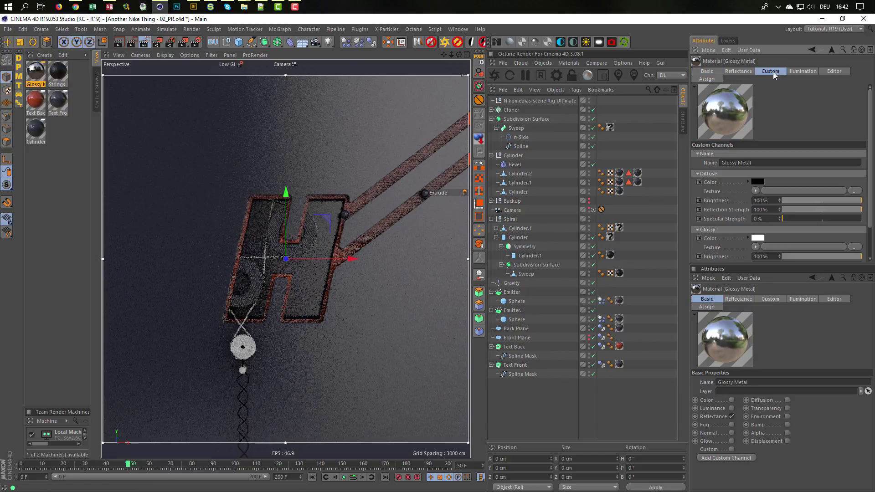
{"action": "left_click_drag", "start_coordinate": [746, 264], "coordinate": [746, 326]}
{"action": "left_click", "coordinate": [764, 292]}
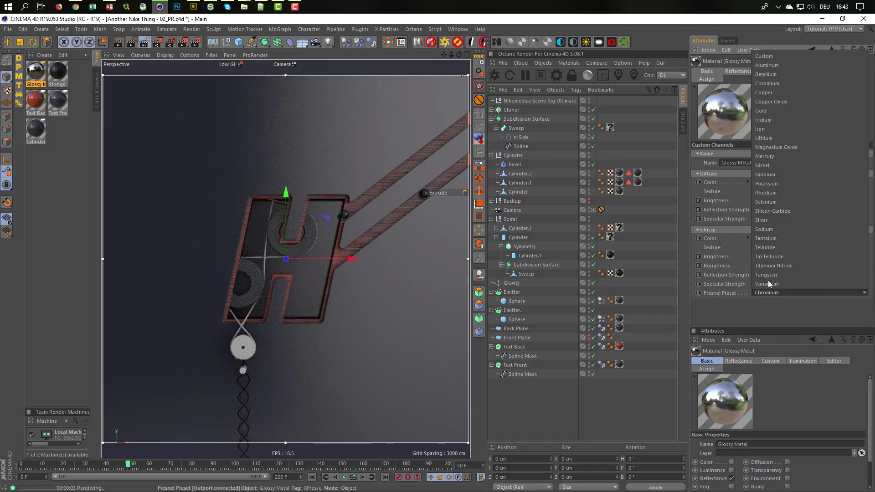
{"action": "left_click", "coordinate": [770, 110]}
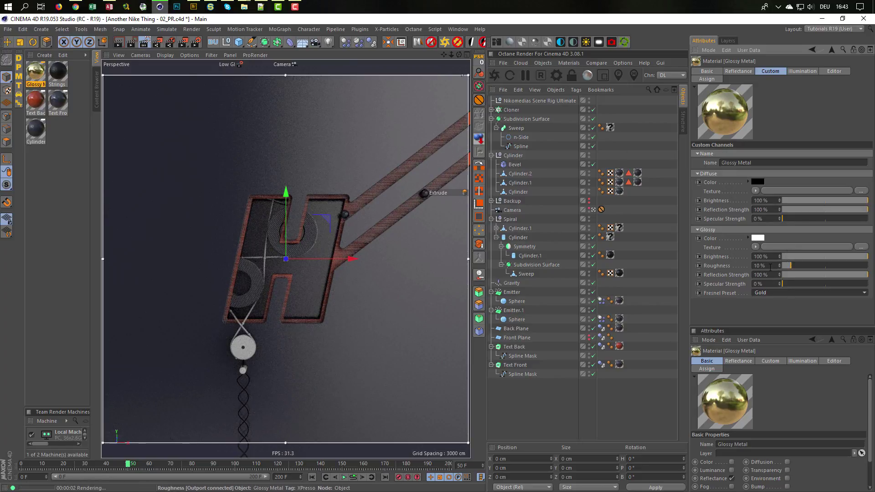
{"action": "left_click_drag", "start_coordinate": [795, 265], "coordinate": [800, 266]}
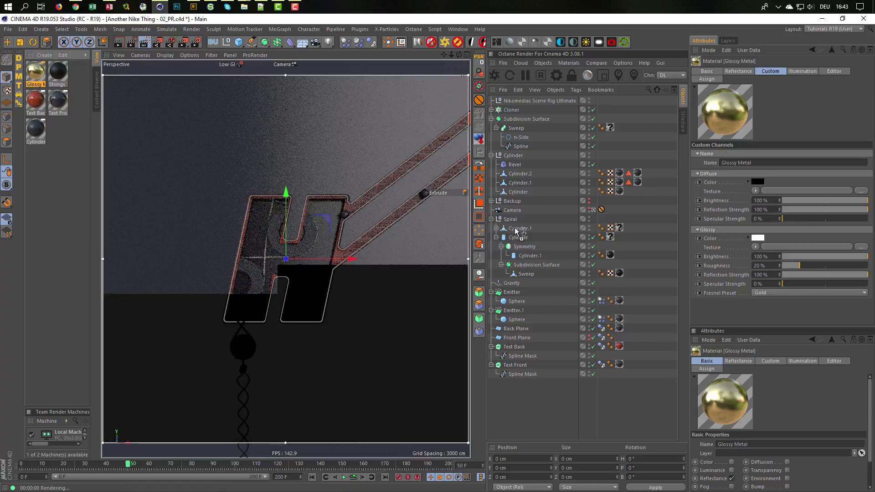
{"action": "left_click_drag", "start_coordinate": [514, 228], "coordinate": [621, 228]}
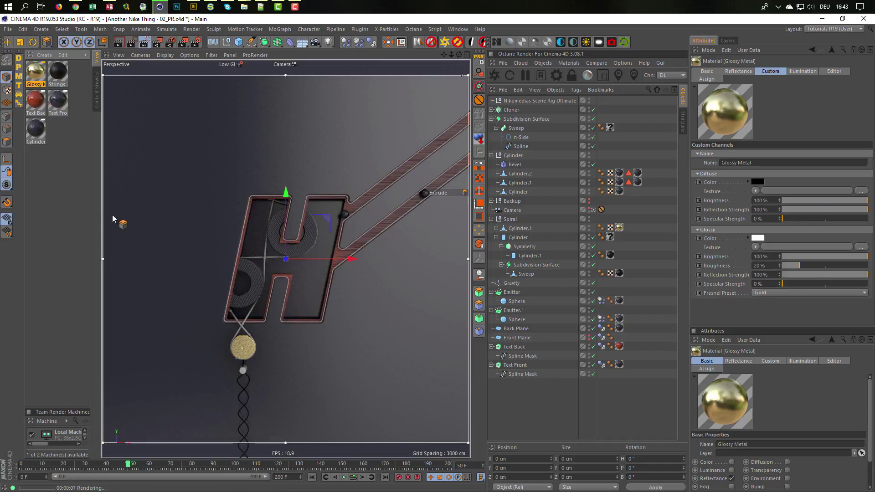
- Delete the Glossy Metal material together with its layer and its control null
{"action": "left_click", "coordinate": [38, 69]}
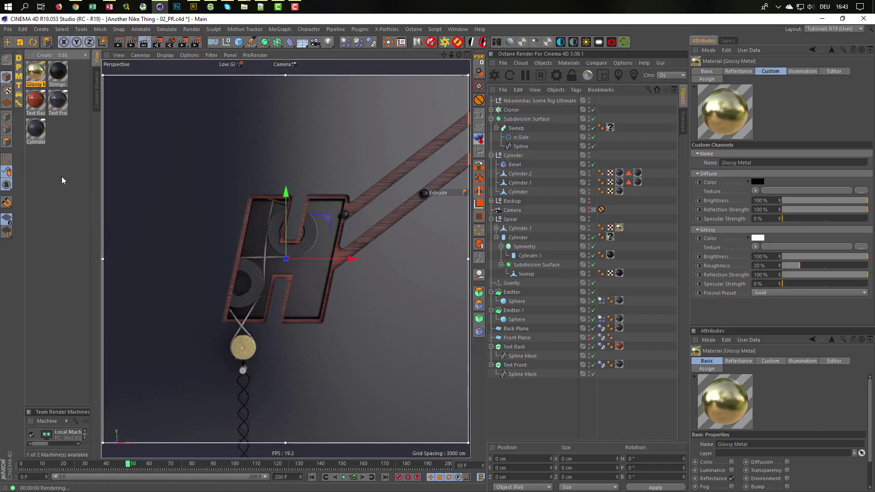
{"action": "key", "text": "Delete"}
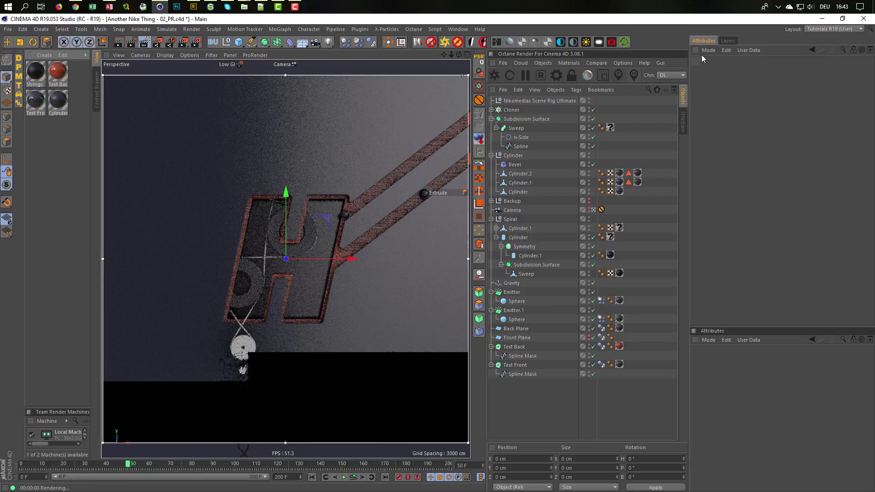
{"action": "left_click", "coordinate": [727, 41]}
{"action": "left_click", "coordinate": [718, 81]}
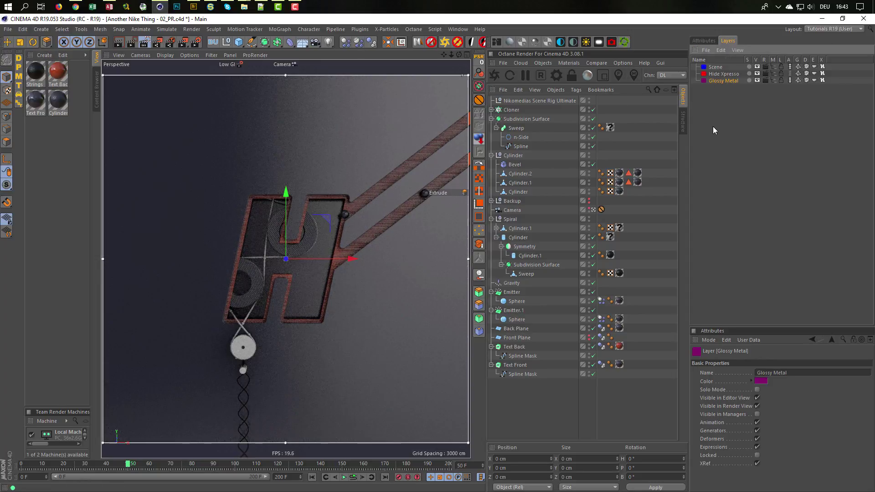
{"action": "key", "text": "Delete"}
{"action": "left_click", "coordinate": [704, 41]}
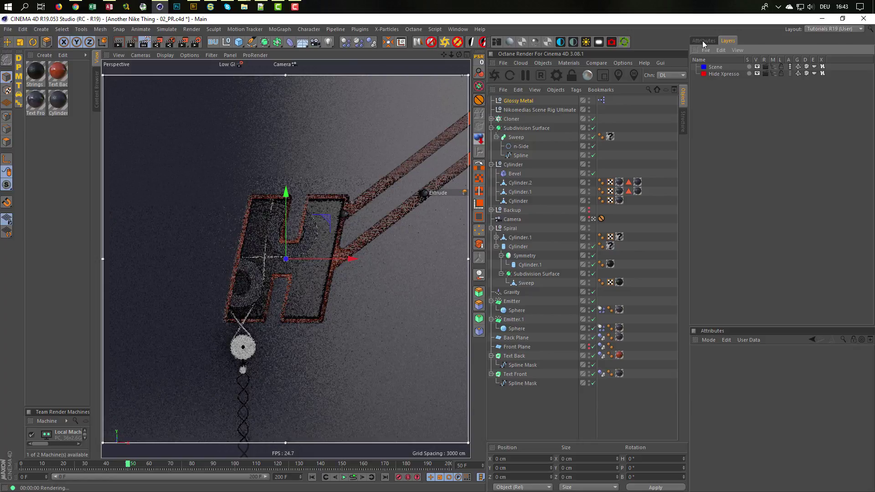
{"action": "left_click", "coordinate": [513, 102]}
{"action": "key", "text": "Delete"}
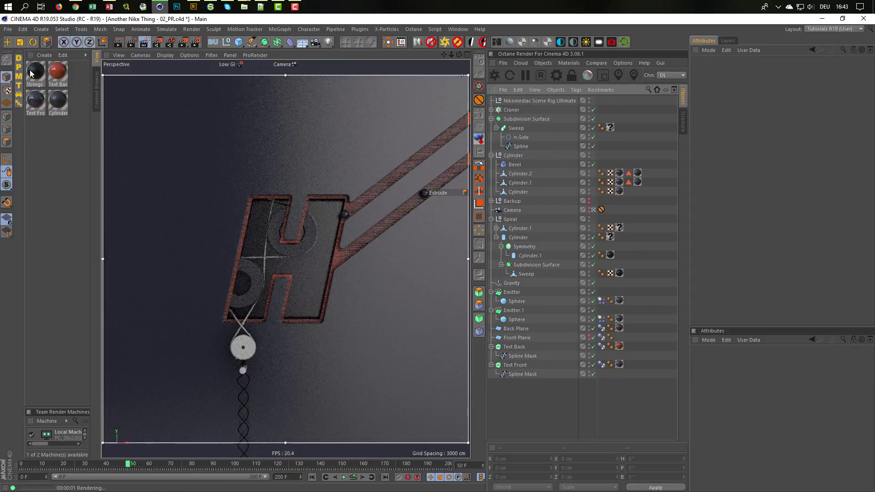
- Create a new standard material and name it Gold
{"action": "double_click", "coordinate": [63, 152]}
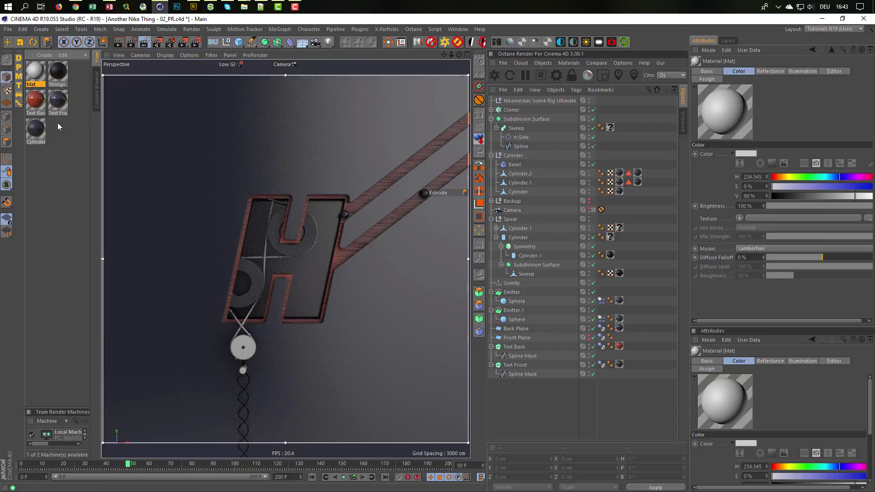
{"action": "double_click", "coordinate": [36, 72]}
{"action": "left_click_drag", "start_coordinate": [279, 70], "coordinate": [507, 113]}
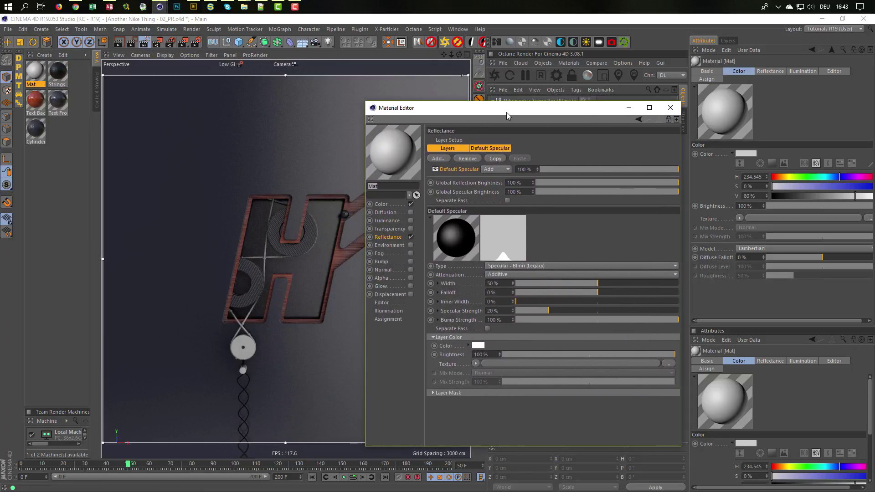
{"action": "type", "text": "Gold"}
{"action": "key", "text": "Return"}
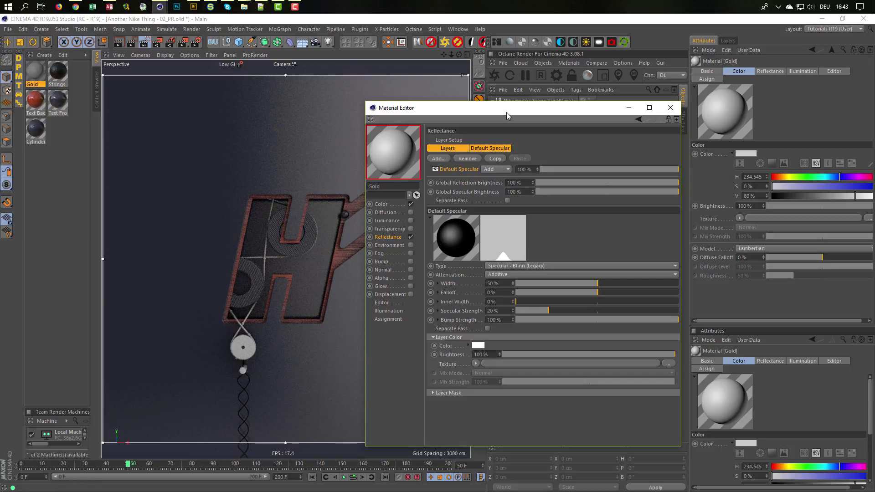
- Disable the Gold material's Color channel and replace its Default Specular reflectance layer with a GGX layer
{"action": "left_click", "coordinate": [392, 205]}
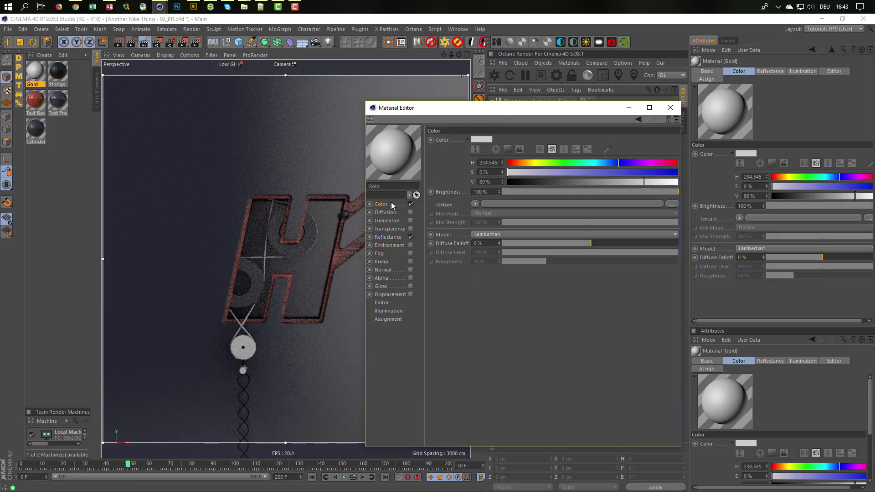
{"action": "left_click", "coordinate": [410, 204]}
{"action": "left_click", "coordinate": [391, 237]}
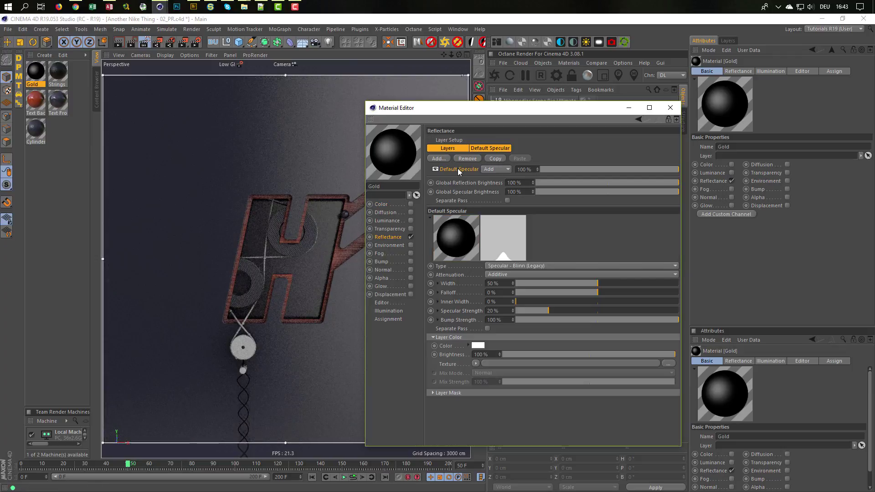
{"action": "left_click", "coordinate": [466, 159]}
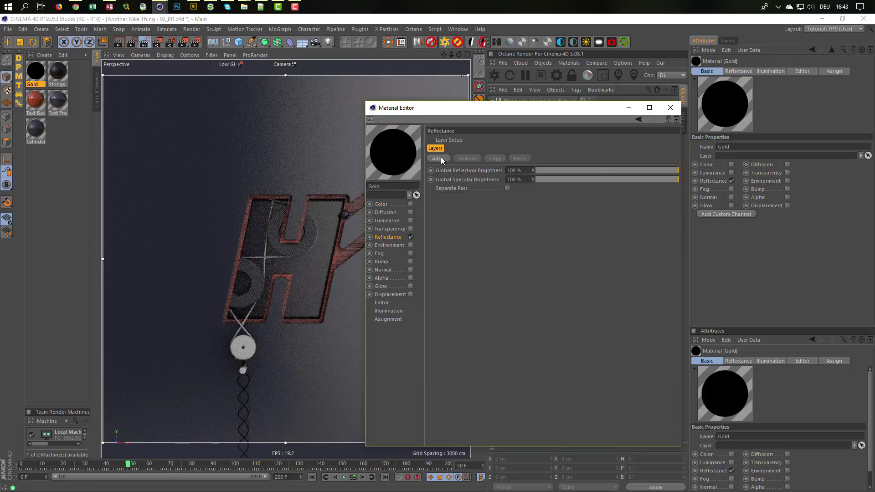
{"action": "left_click", "coordinate": [440, 158]}
{"action": "left_click", "coordinate": [478, 170]}
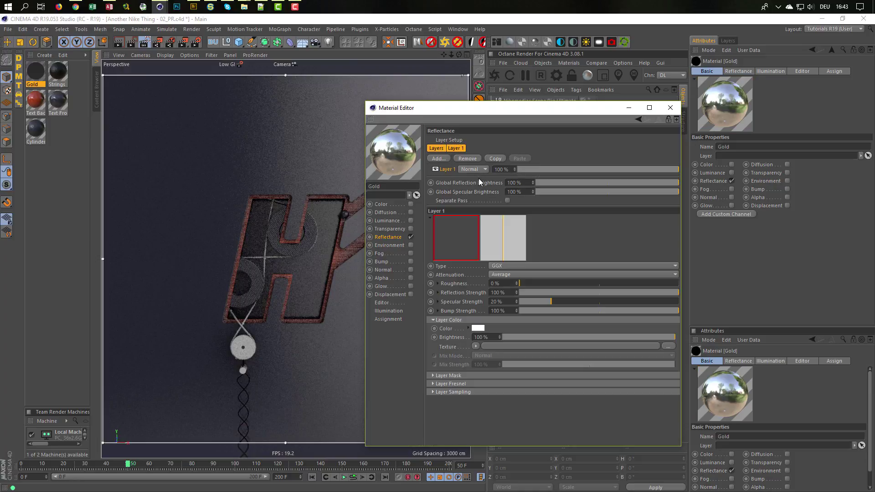
- Give the Gold material's reflectance layer a Conductor Fresnel with the Gold preset and 15 % roughness, and assign it to the Spiral group's polygon Cylinder.1
{"action": "left_click", "coordinate": [474, 384]}
{"action": "left_click", "coordinate": [492, 393]}
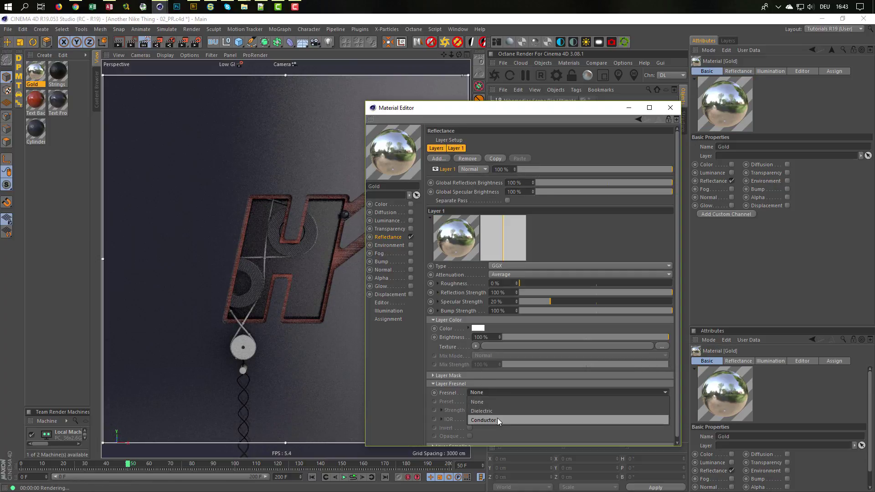
{"action": "left_click", "coordinate": [490, 416]}
{"action": "left_click", "coordinate": [516, 399]}
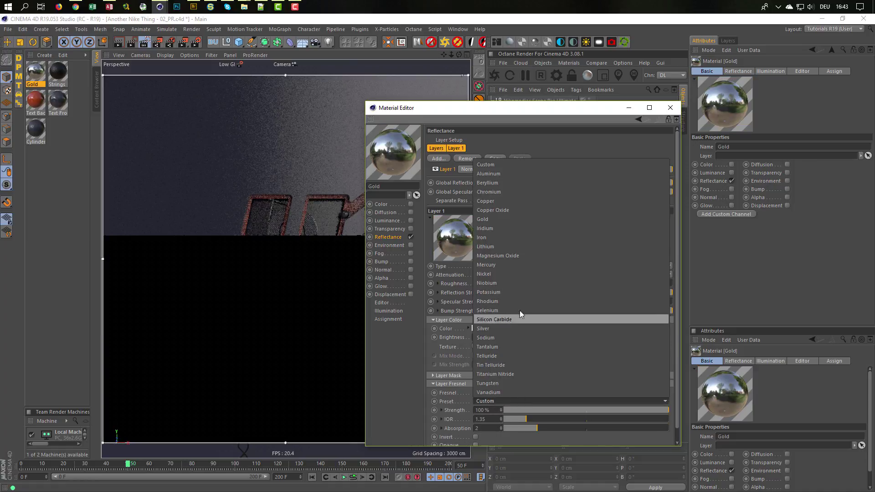
{"action": "left_click", "coordinate": [500, 218]}
{"action": "left_click", "coordinate": [539, 282]}
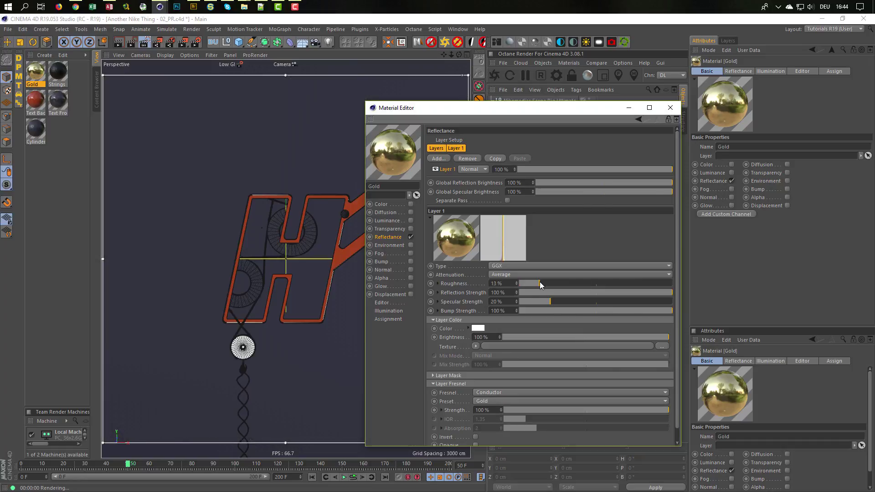
{"action": "left_click_drag", "start_coordinate": [544, 284], "coordinate": [542, 283]}
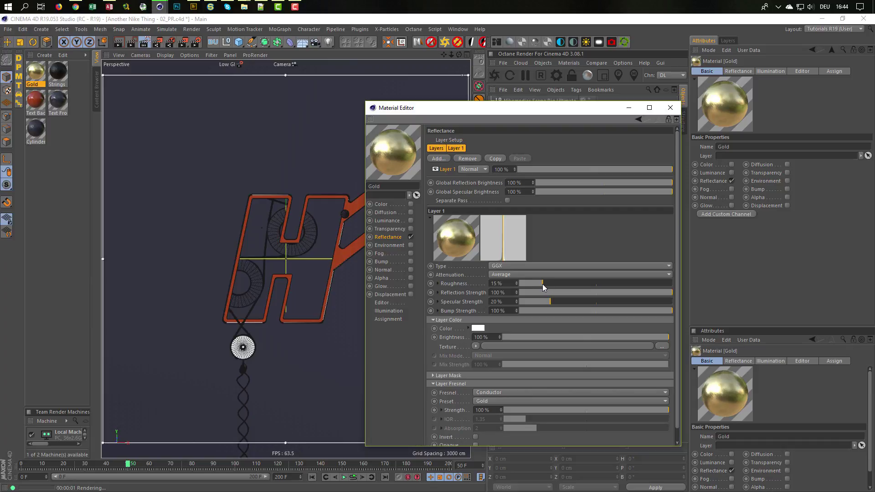
{"action": "left_click", "coordinate": [670, 108]}
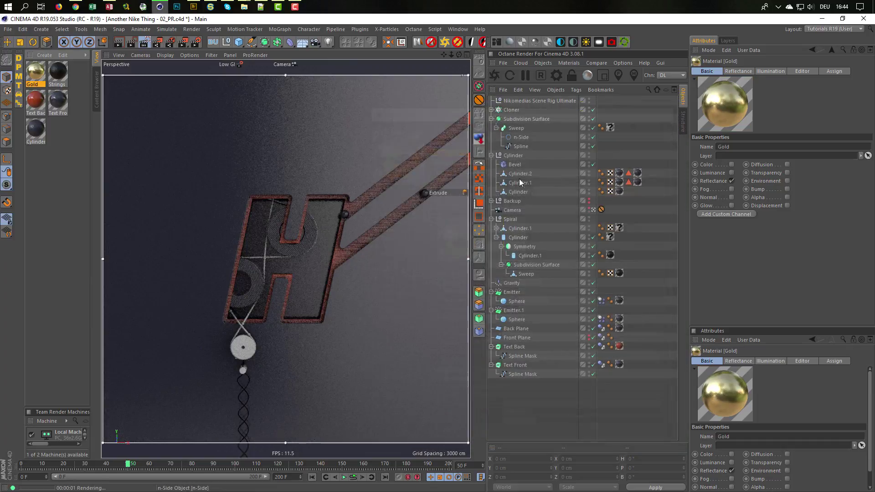
{"action": "left_click_drag", "start_coordinate": [468, 240], "coordinate": [621, 228]}
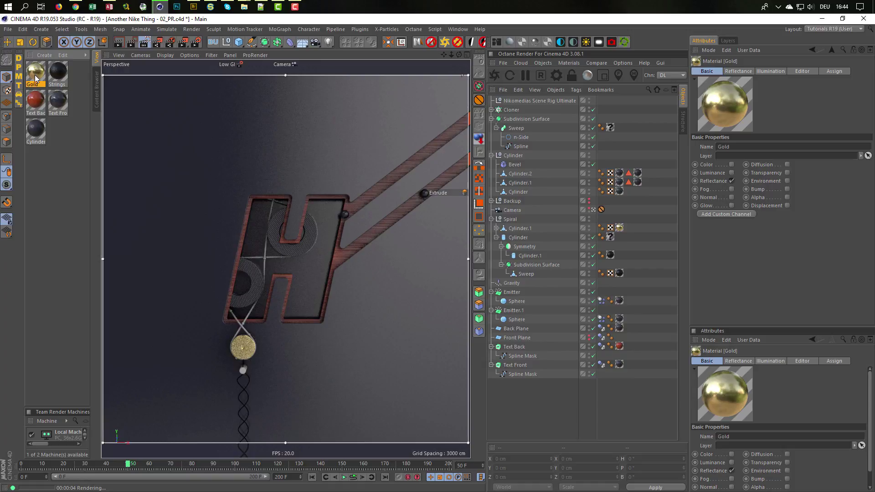
- Duplicate the Gold material and change the copy's layer Fresnel preset to Silver
{"action": "left_click_drag", "start_coordinate": [37, 77], "coordinate": [58, 130]}
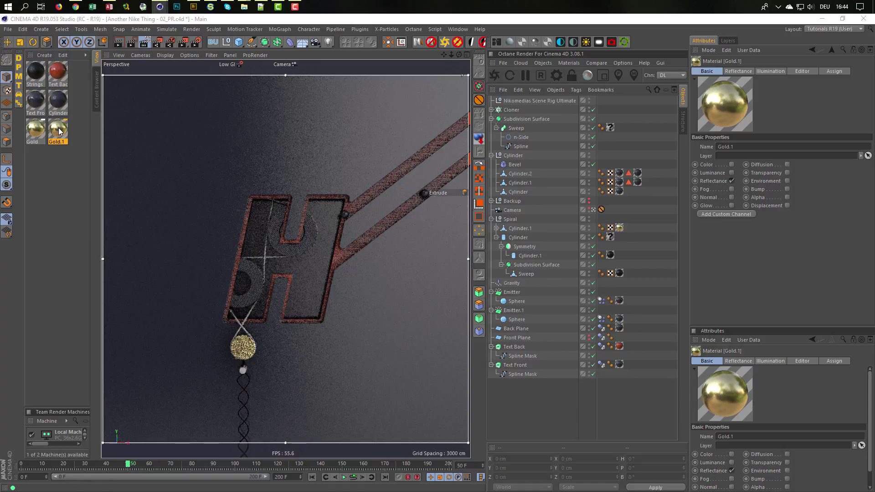
{"action": "double_click", "coordinate": [58, 131]}
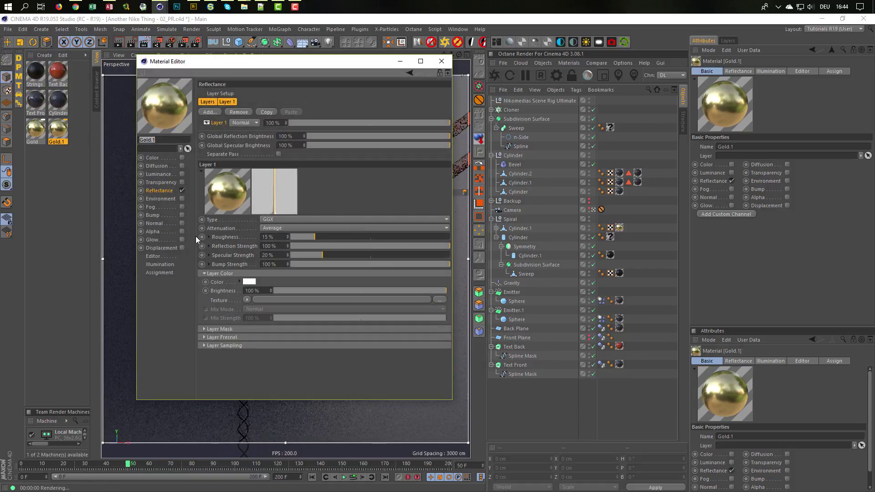
{"action": "left_click", "coordinate": [257, 337]}
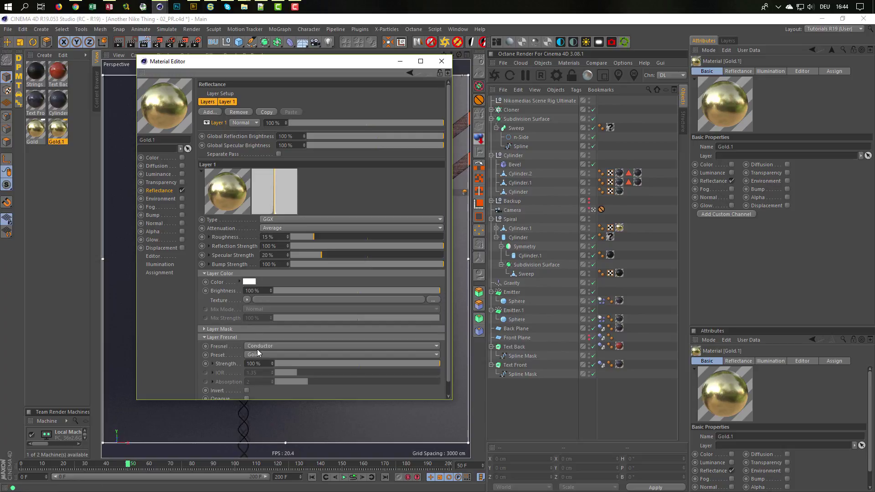
{"action": "left_click", "coordinate": [267, 352]}
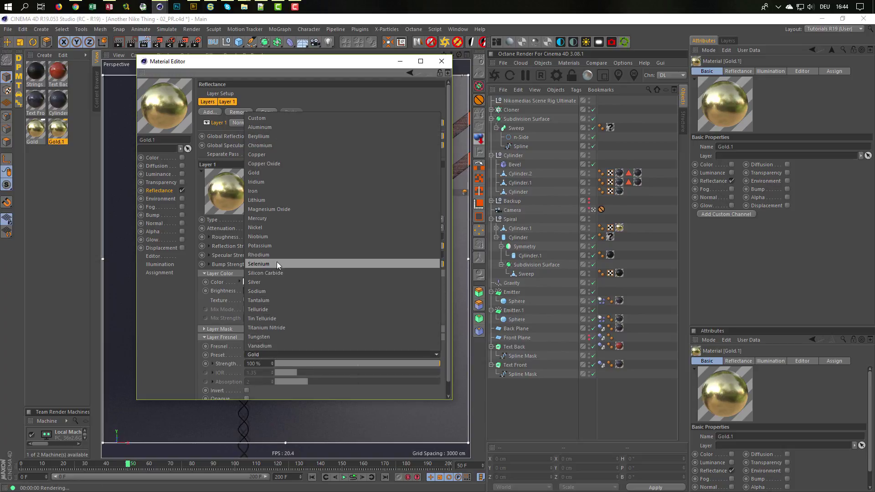
{"action": "left_click", "coordinate": [269, 282]}
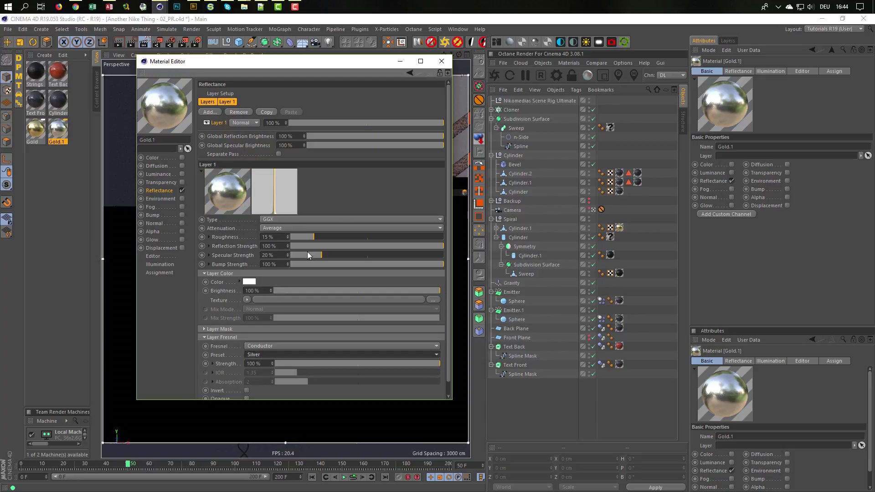
{"action": "left_click", "coordinate": [441, 60]}
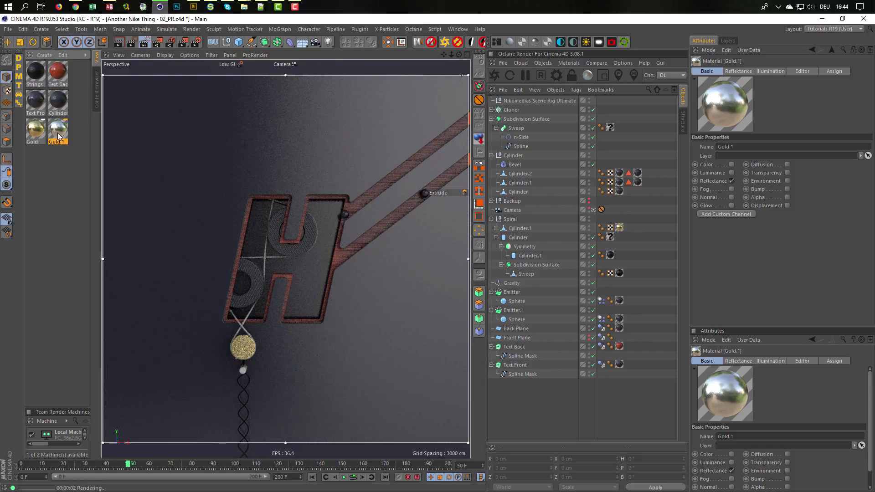
- Rename the duplicated Gold.1 material as Silver
{"action": "double_click", "coordinate": [61, 132]}
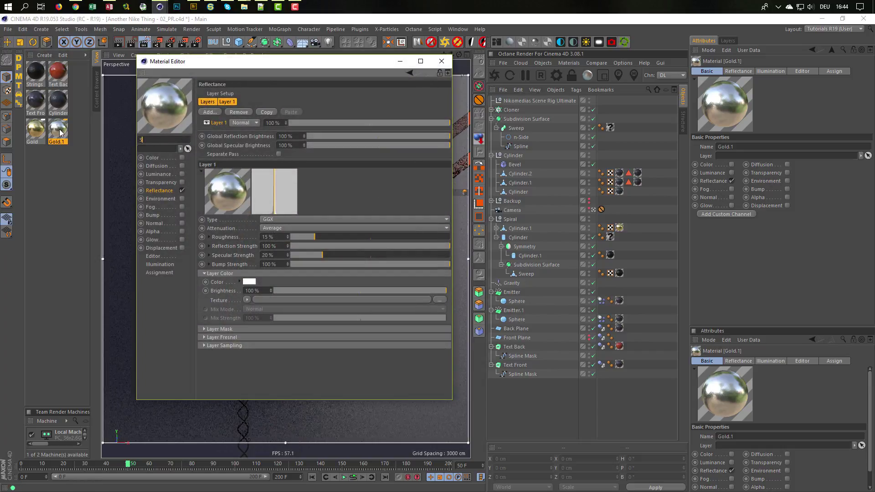
{"action": "key", "text": "Return"}
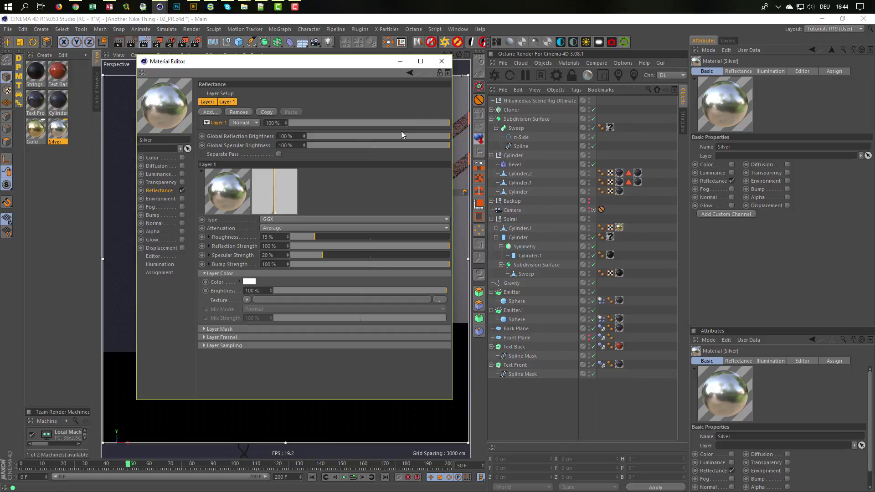
{"action": "left_click", "coordinate": [441, 61]}
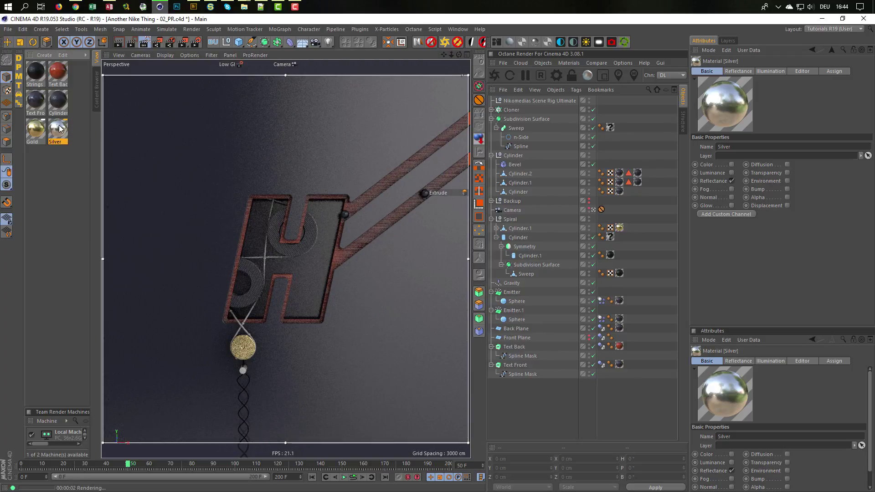
- Assign the Silver material to the Cylinder object in the Spiral group and save the scene
{"action": "left_click_drag", "start_coordinate": [59, 128], "coordinate": [611, 237]}
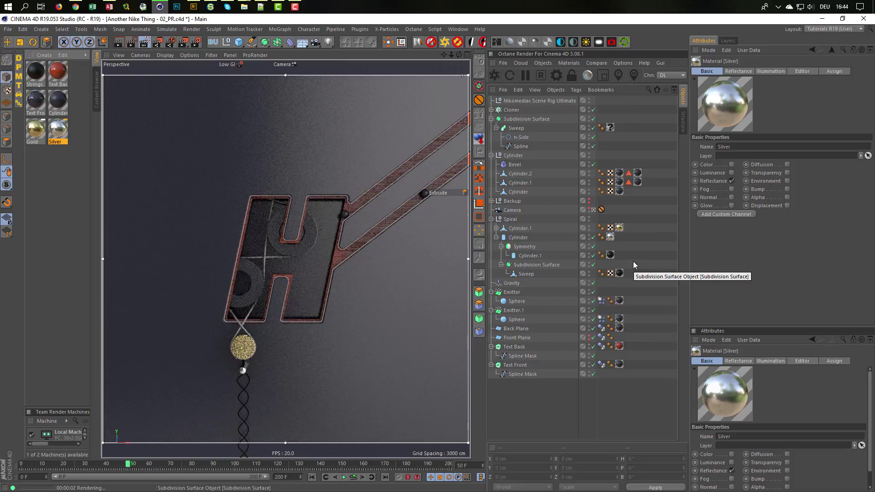
{"action": "key", "text": "ctrl+s"}
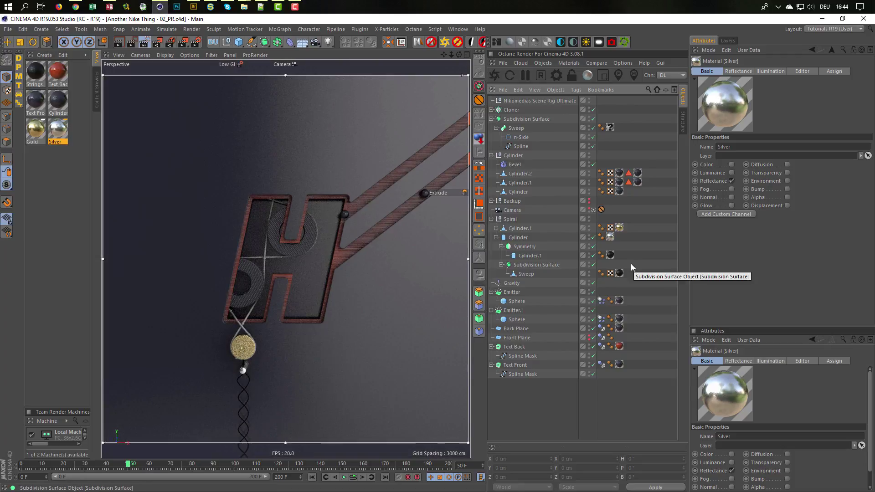
{"action": "left_click", "coordinate": [526, 405]}
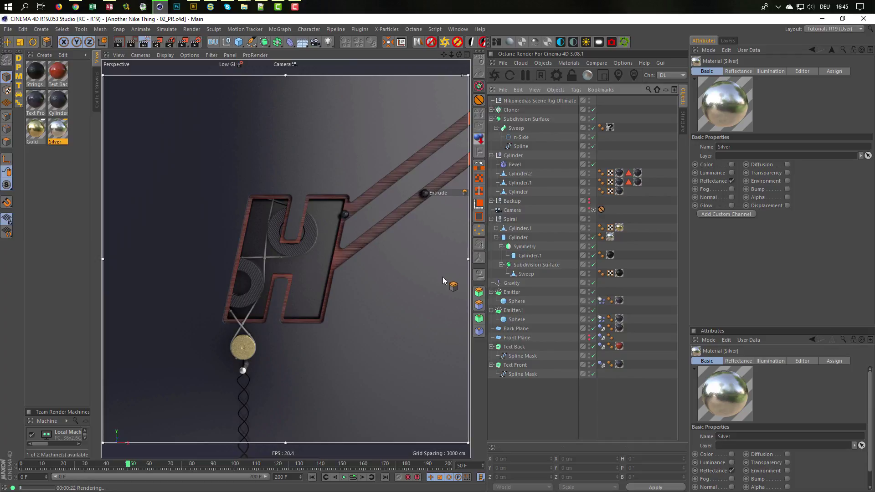
- Move the Backup null to the first place in the object hierarchy and collapse the Spiral, Cylinder and Subdivision Surface groups
{"action": "left_click", "coordinate": [491, 219]}
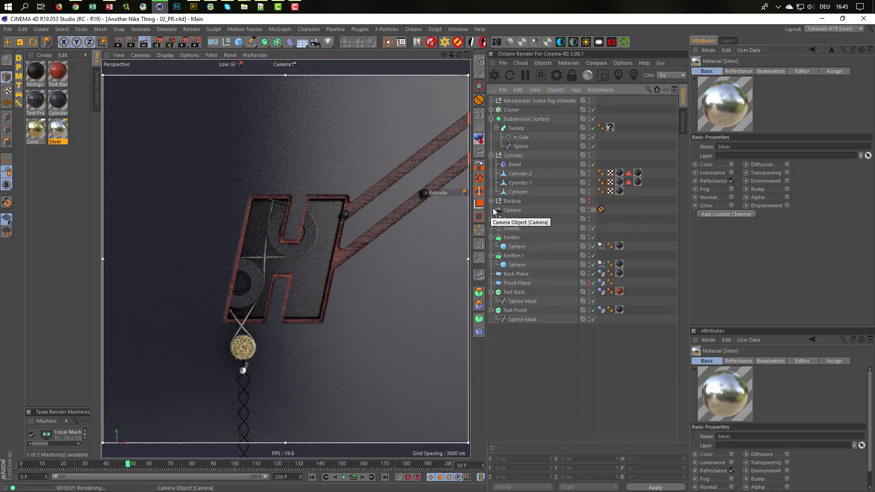
{"action": "left_click", "coordinate": [510, 201]}
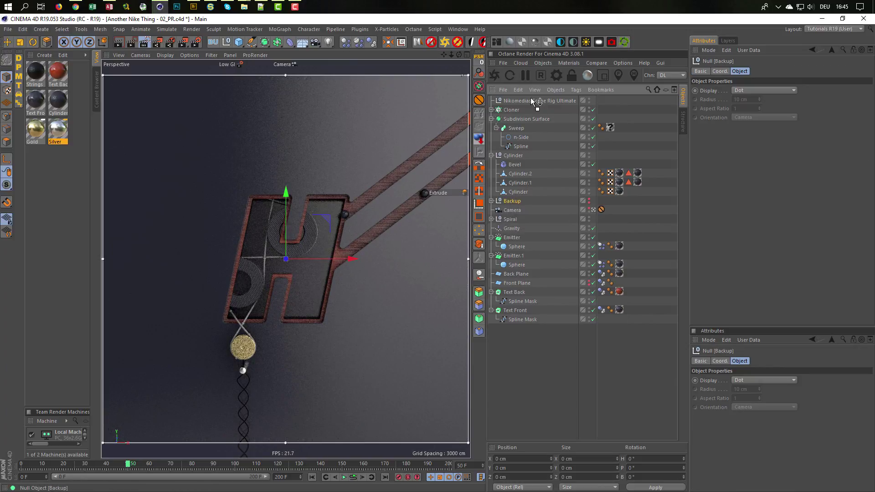
{"action": "left_click_drag", "start_coordinate": [533, 101], "coordinate": [527, 98]}
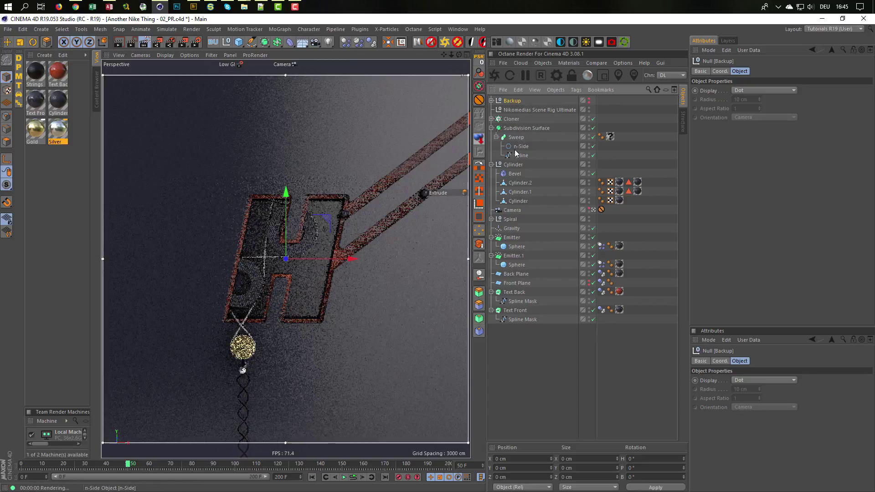
{"action": "left_click", "coordinate": [491, 164]}
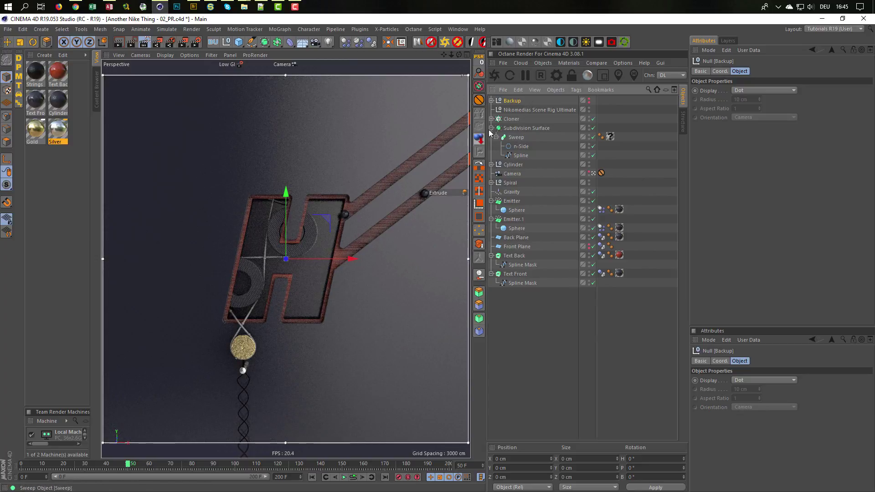
{"action": "left_click", "coordinate": [491, 128]}
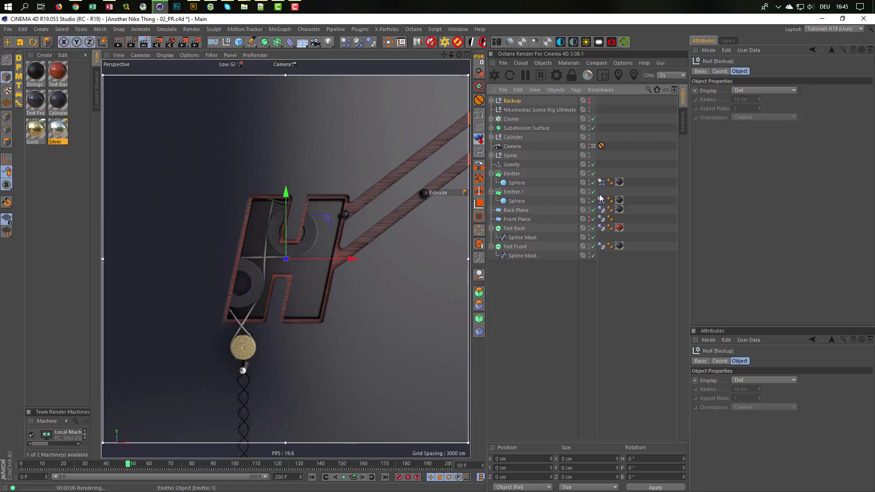
- Turn off the interactive render region and enable Motion Blur in the Physical settings of the selected Low, Middle and High render presets
{"action": "left_click", "coordinate": [150, 44]}
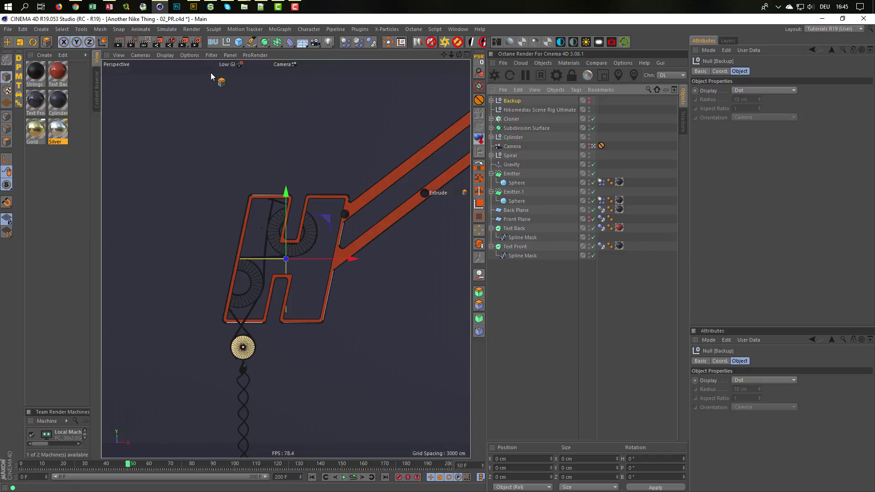
{"action": "left_click", "coordinate": [196, 42]}
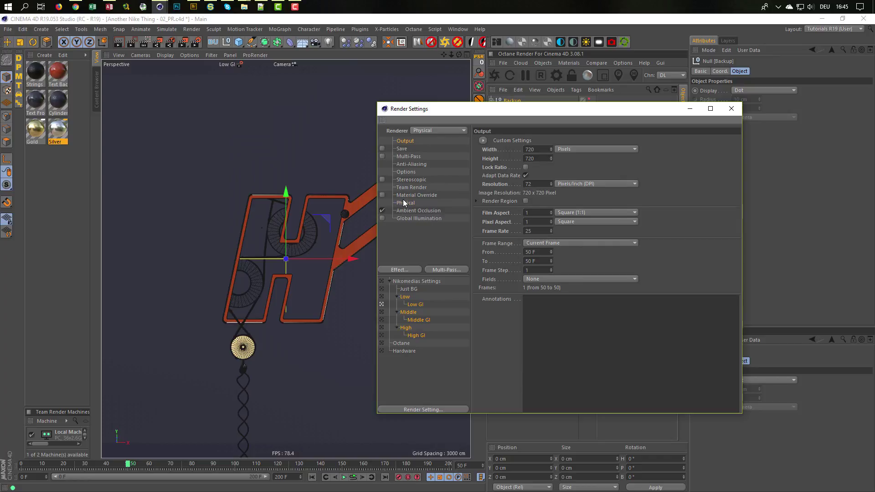
{"action": "left_click", "coordinate": [404, 203]}
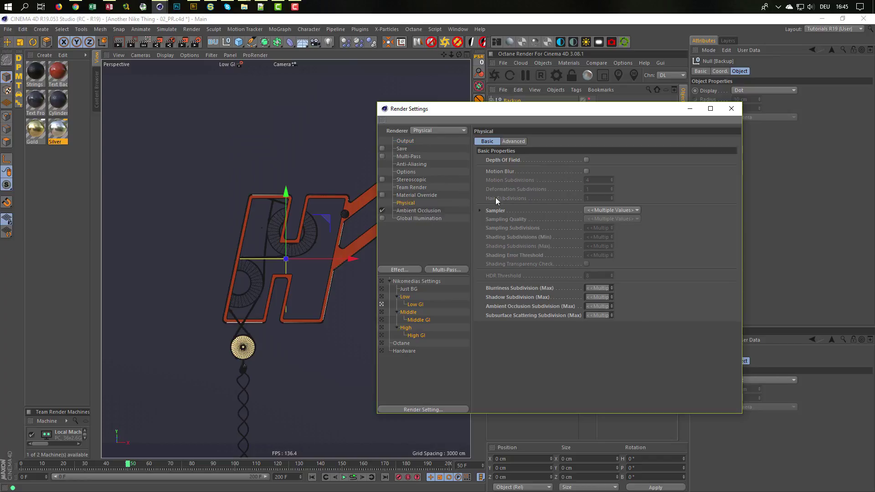
{"action": "left_click", "coordinate": [586, 171]}
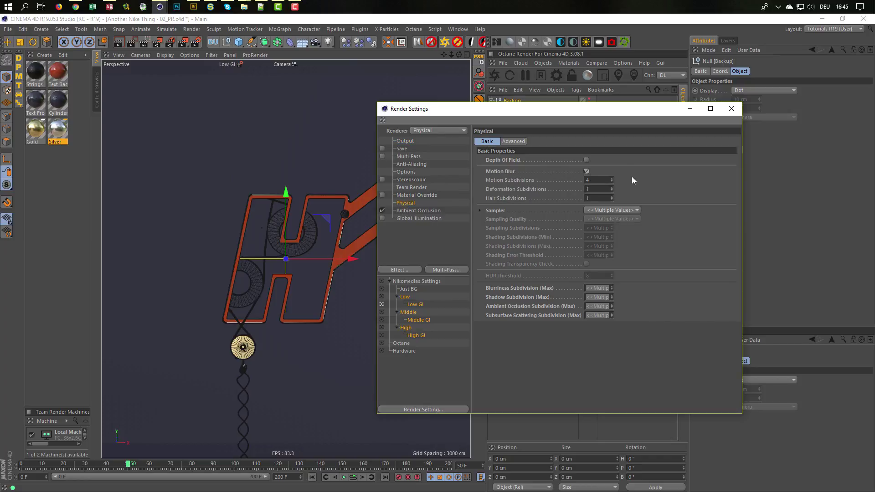
- Make Middle GI the active render preset and test it with the interactive render region, turning the region off again
{"action": "left_click", "coordinate": [415, 371]}
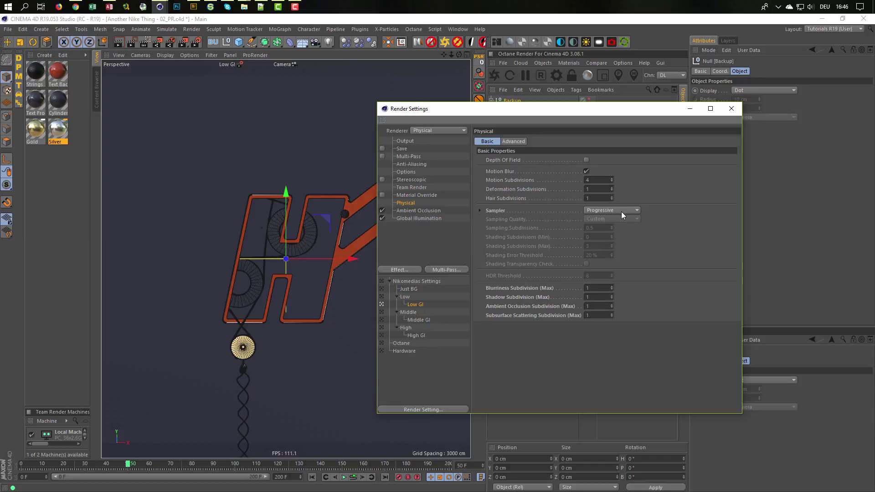
{"action": "left_click", "coordinate": [382, 320]}
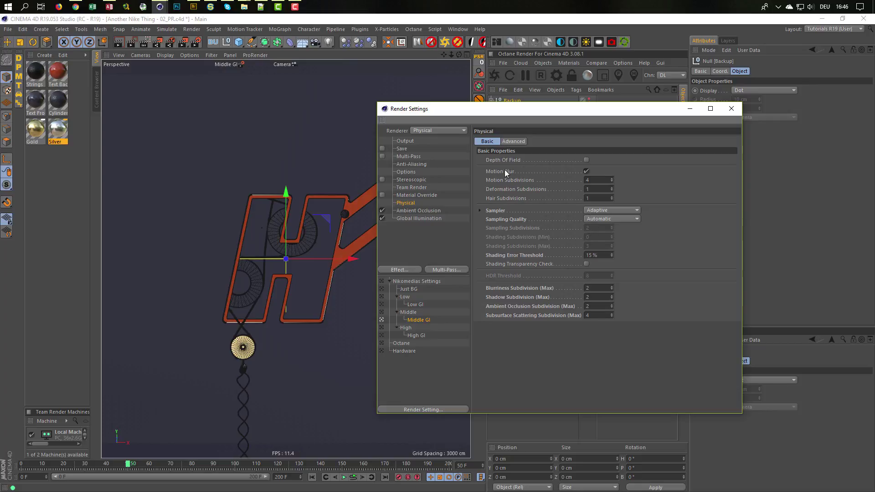
{"action": "left_click", "coordinate": [731, 109]}
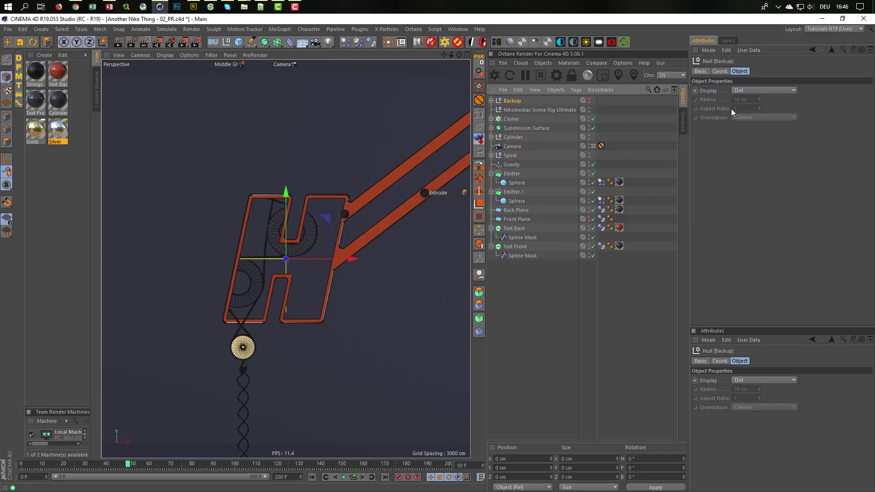
{"action": "left_click", "coordinate": [144, 42]}
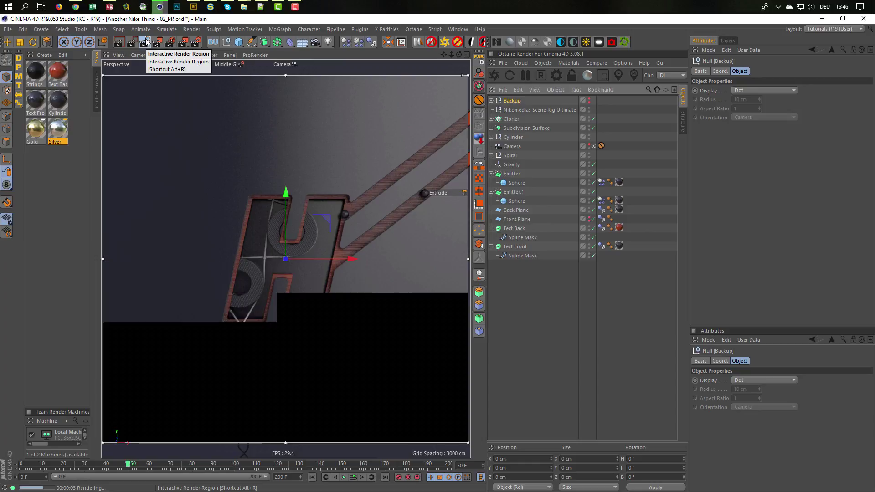
{"action": "left_click", "coordinate": [145, 42]}
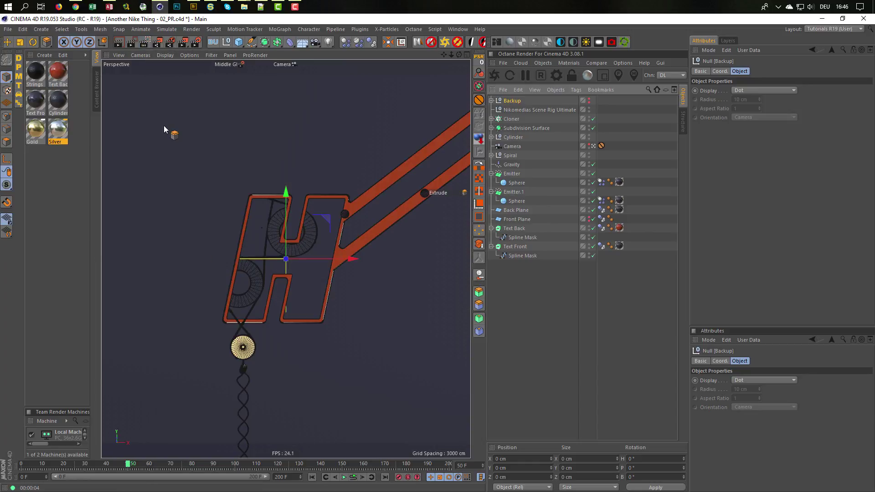
- Set the start of the Middle GI preset's output frame range to frame 20 and move the render settings window aside
{"action": "left_click", "coordinate": [196, 41]}
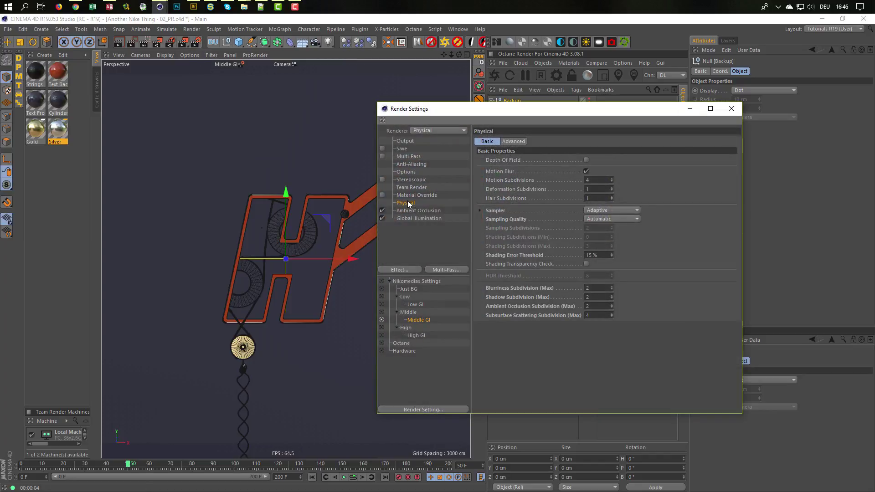
{"action": "left_click", "coordinate": [405, 140]}
{"action": "left_click", "coordinate": [546, 252]}
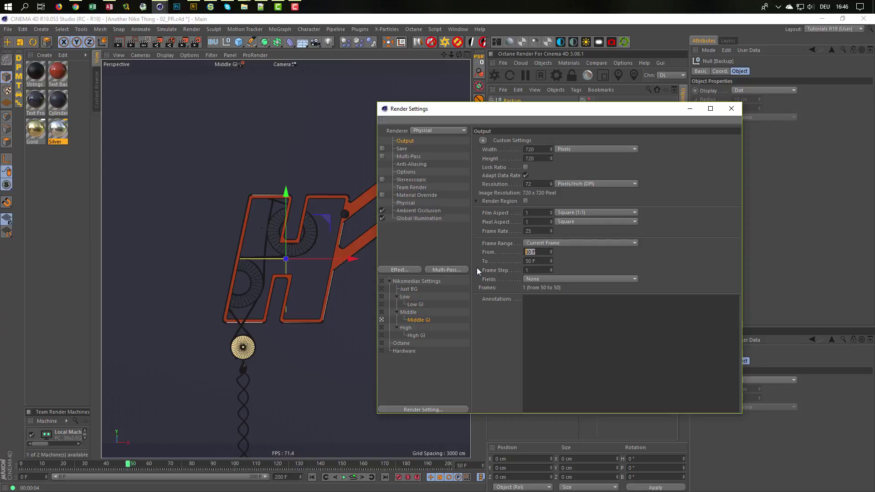
{"action": "type", "text": "20"}
{"action": "key", "text": "Return"}
{"action": "left_click_drag", "start_coordinate": [548, 114], "coordinate": [226, 96]}
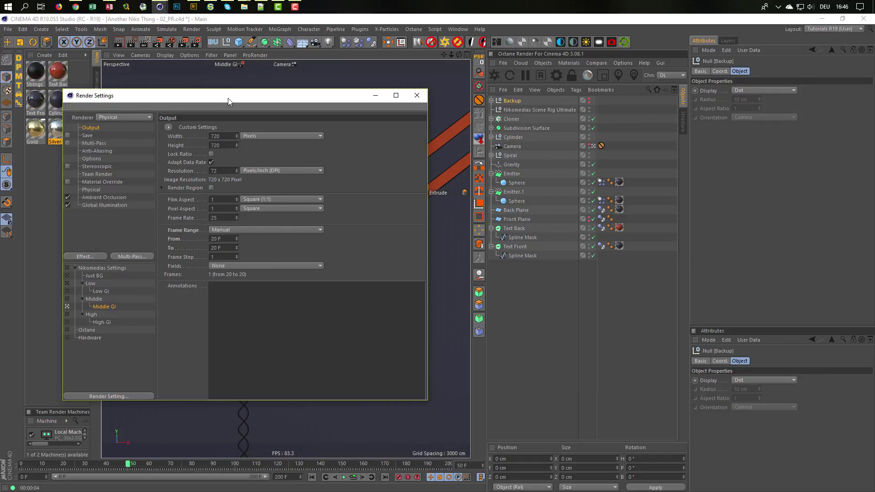
- Render frame 20 with the Middle GI preset to the Picture Viewer, enlarging and repositioning the viewer to inspect the motion blur
{"action": "key", "text": "shift+r"}
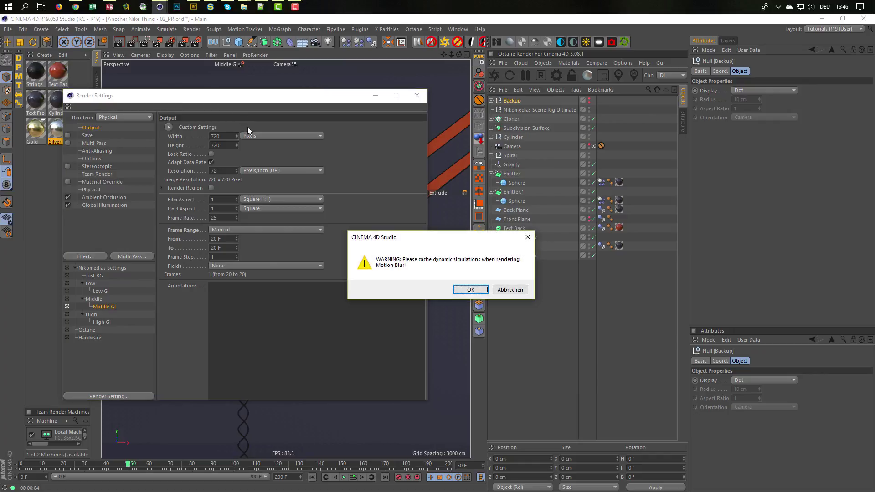
{"action": "left_click", "coordinate": [467, 290]}
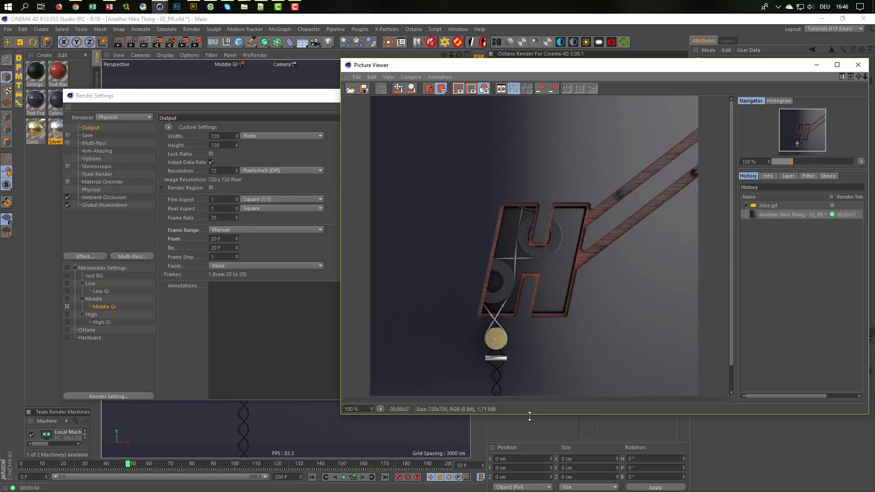
{"action": "left_click_drag", "start_coordinate": [530, 416], "coordinate": [524, 459]}
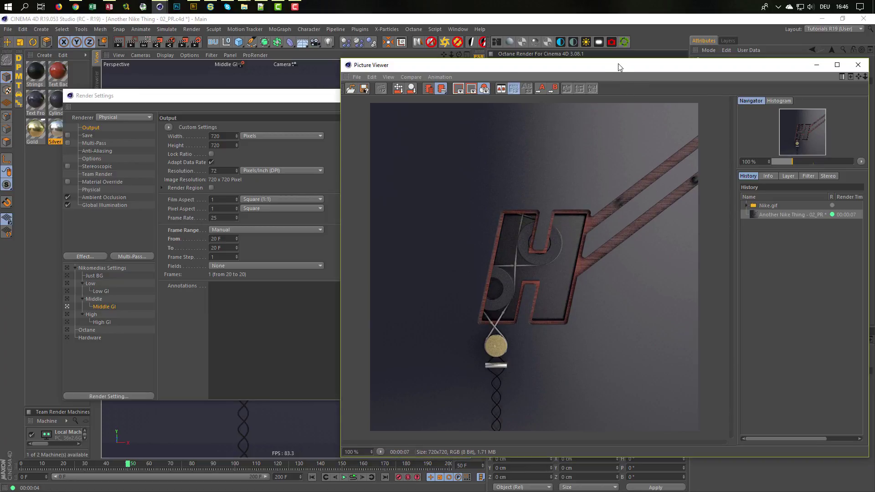
{"action": "left_click_drag", "start_coordinate": [618, 67], "coordinate": [430, 65]}
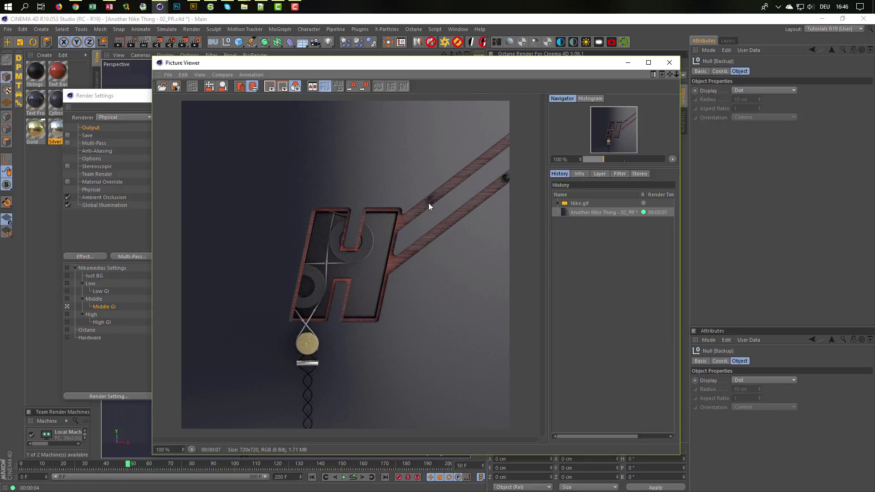
- Set the shutter speed in the Camera's Physical settings to 1/60 s
{"action": "left_click_drag", "start_coordinate": [526, 70], "coordinate": [492, 207]}
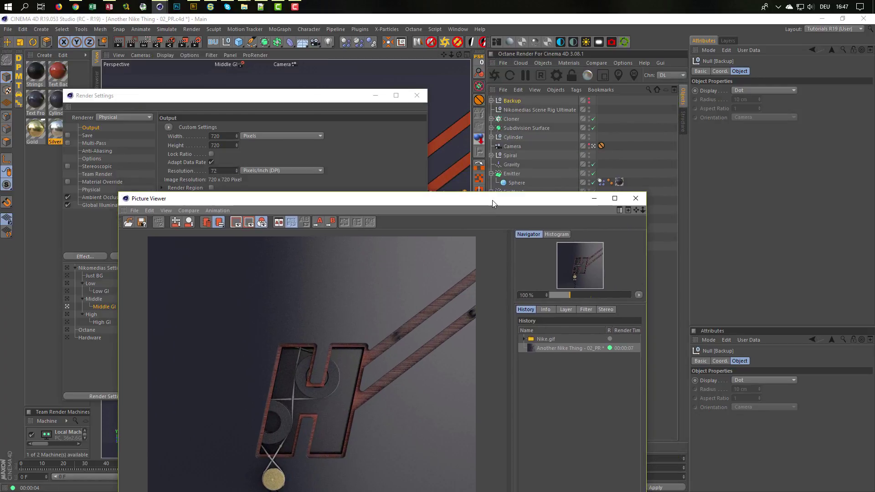
{"action": "left_click", "coordinate": [513, 146]}
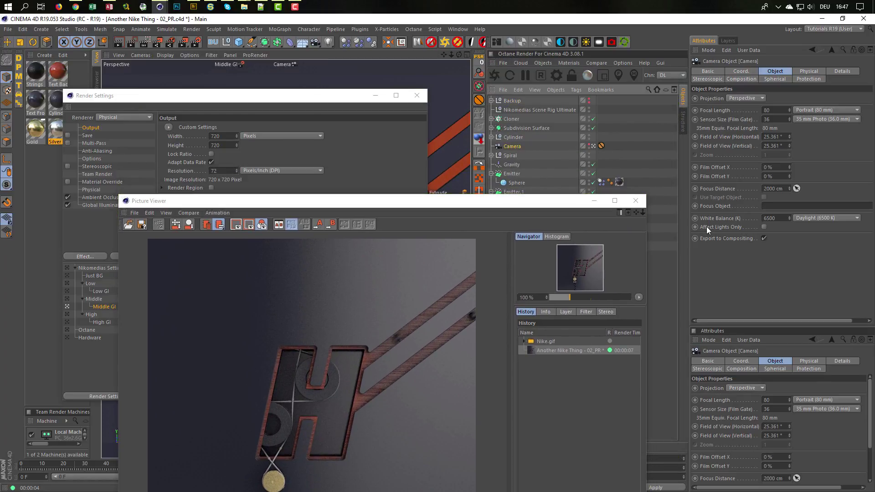
{"action": "left_click", "coordinate": [796, 72]}
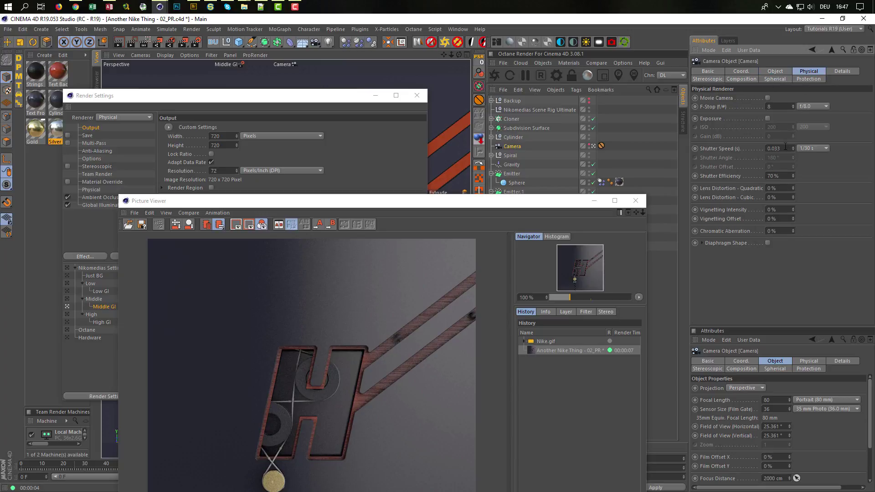
{"action": "left_click_drag", "start_coordinate": [573, 199], "coordinate": [599, 51]}
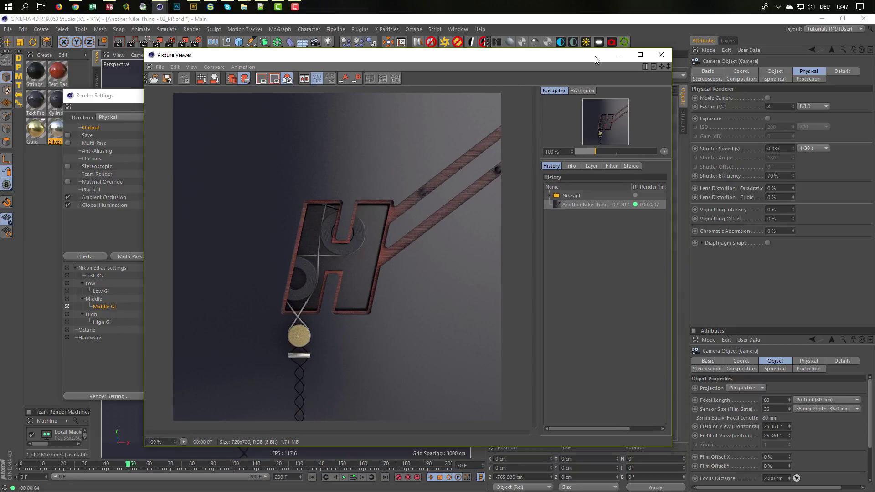
{"action": "left_click", "coordinate": [817, 148]}
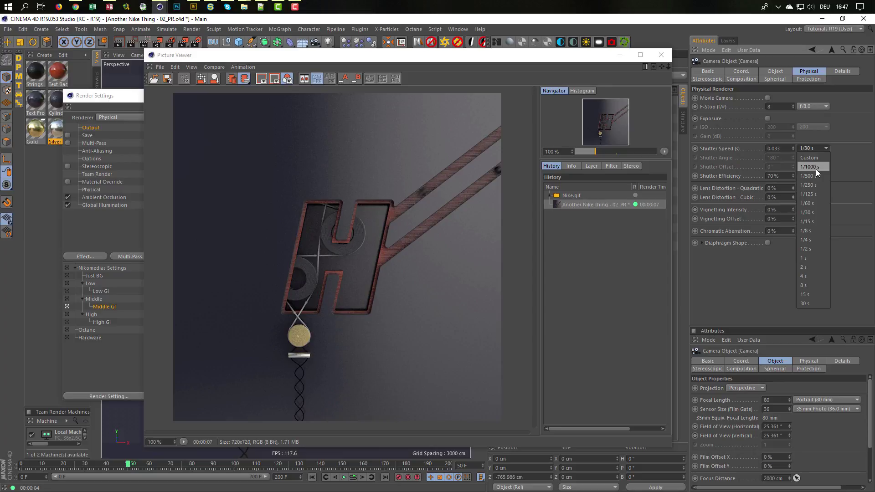
{"action": "left_click", "coordinate": [816, 202]}
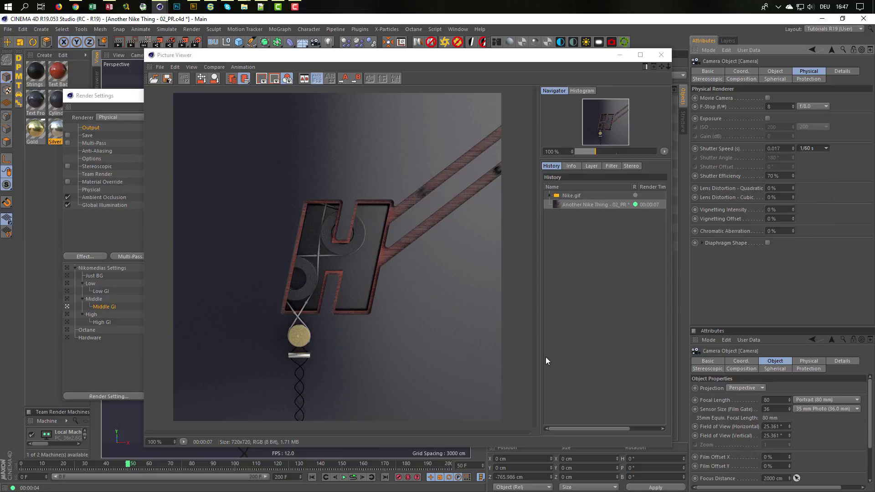
- Render frame 20 to the Picture Viewer, compare the spheres' motion blur with the previous render, and close the viewer
{"action": "key", "text": "shift+r"}
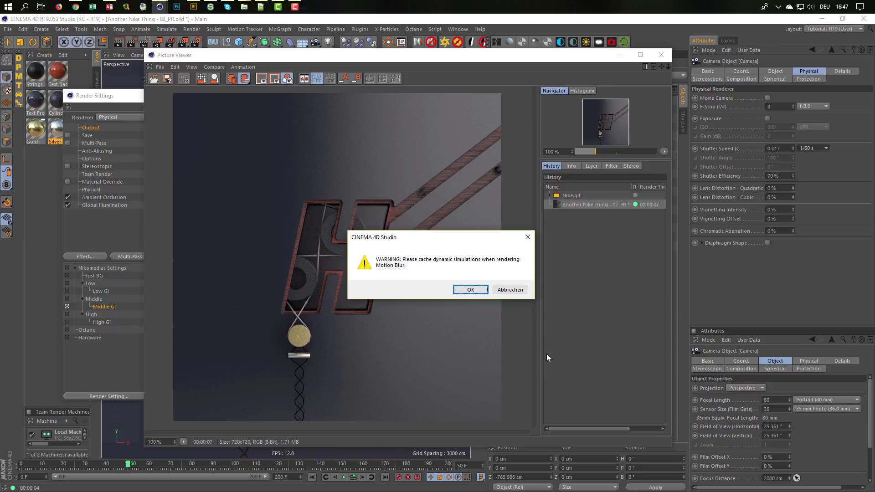
{"action": "key", "text": "Return"}
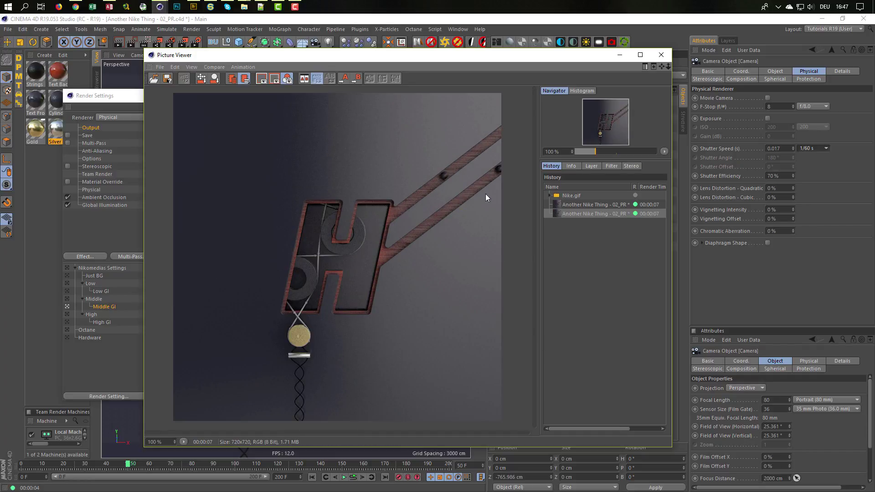
{"action": "left_click", "coordinate": [587, 204]}
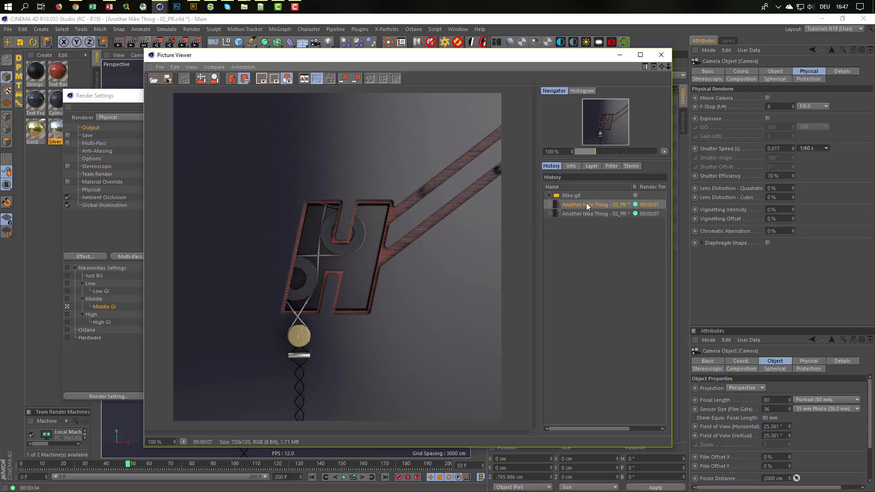
{"action": "left_click", "coordinate": [584, 212]}
{"action": "left_click", "coordinate": [584, 206]}
{"action": "left_click", "coordinate": [582, 212]}
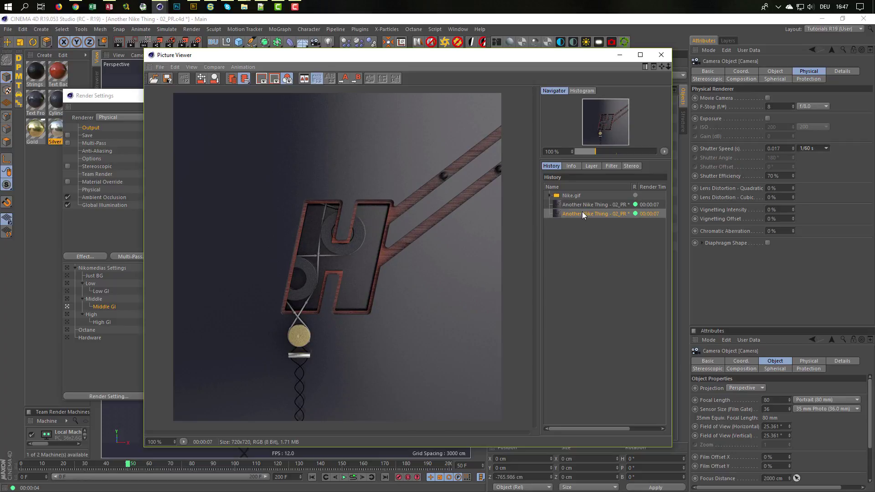
{"action": "left_click", "coordinate": [583, 205]}
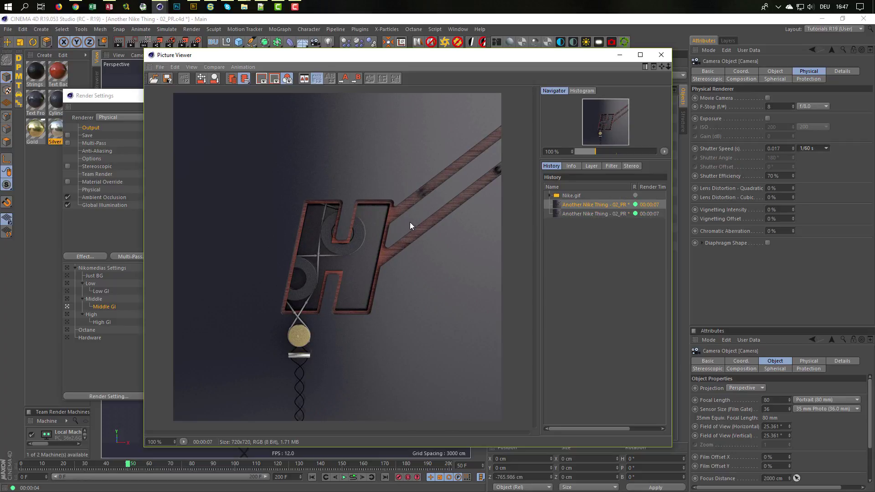
{"action": "left_click", "coordinate": [576, 213]}
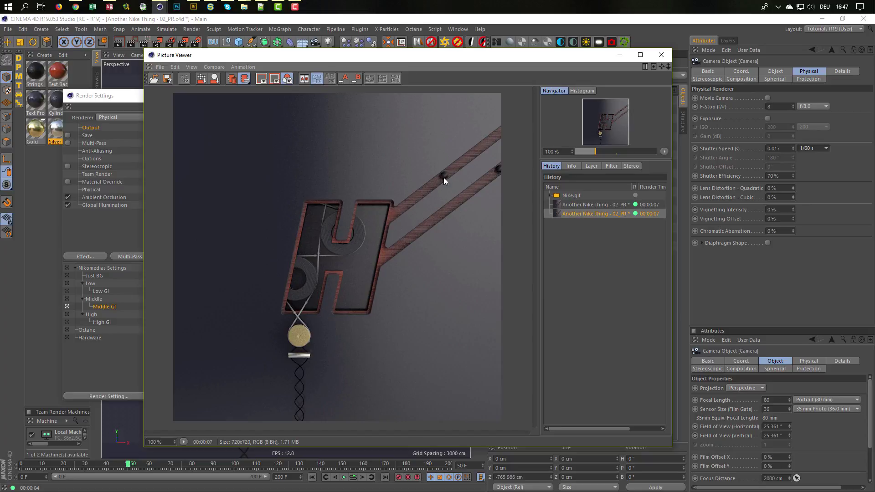
{"action": "left_click", "coordinate": [586, 204]}
{"action": "left_click", "coordinate": [586, 212]}
{"action": "left_click", "coordinate": [587, 204]}
{"action": "left_click", "coordinate": [585, 211]}
{"action": "left_click", "coordinate": [586, 204]}
{"action": "left_click", "coordinate": [587, 211]}
{"action": "left_click", "coordinate": [587, 204]}
{"action": "left_click", "coordinate": [586, 213]}
{"action": "left_click", "coordinate": [586, 204]}
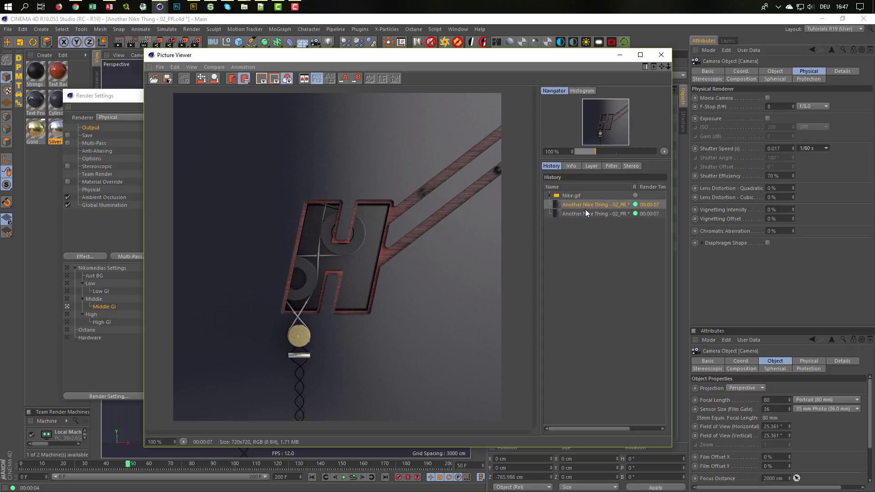
{"action": "left_click", "coordinate": [586, 211]}
{"action": "left_click", "coordinate": [660, 56]}
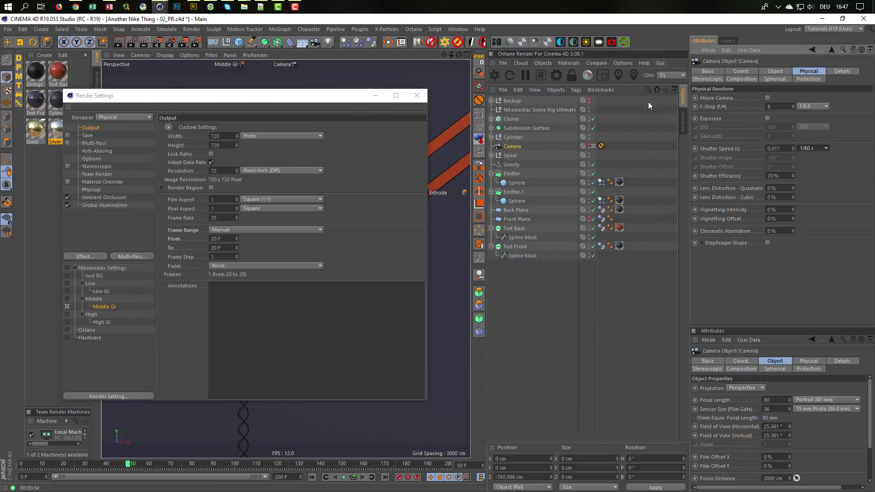
- Bake the dynamics cache for both emitter spheres through their Dynamics Body tags
{"action": "left_click", "coordinate": [602, 200]}
{"action": "left_click", "coordinate": [601, 183], "text": "ctrl"}
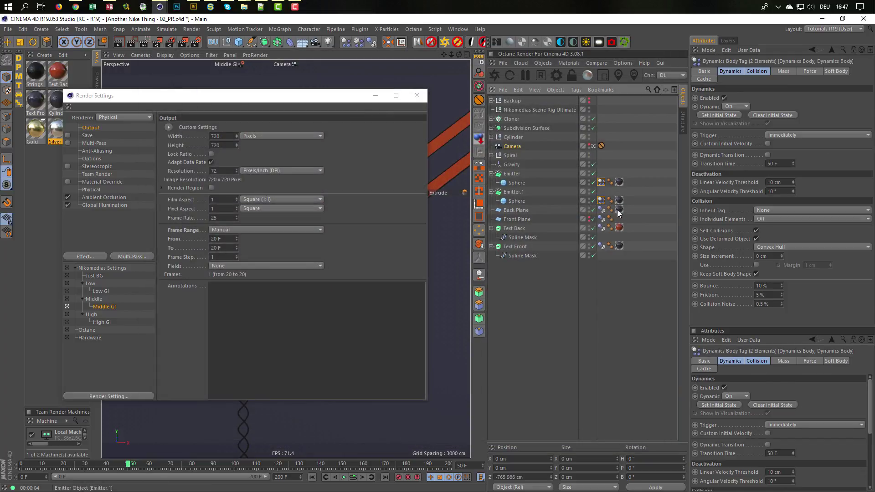
{"action": "left_click", "coordinate": [703, 79]}
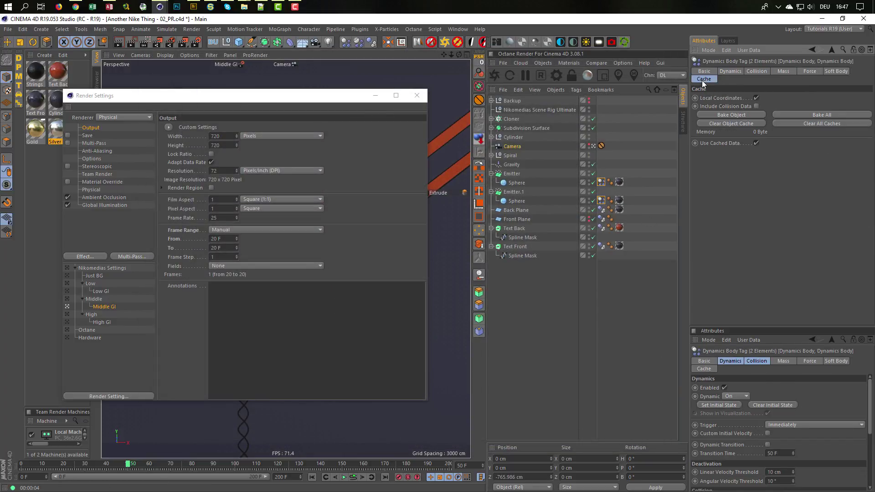
{"action": "left_click", "coordinate": [722, 115]}
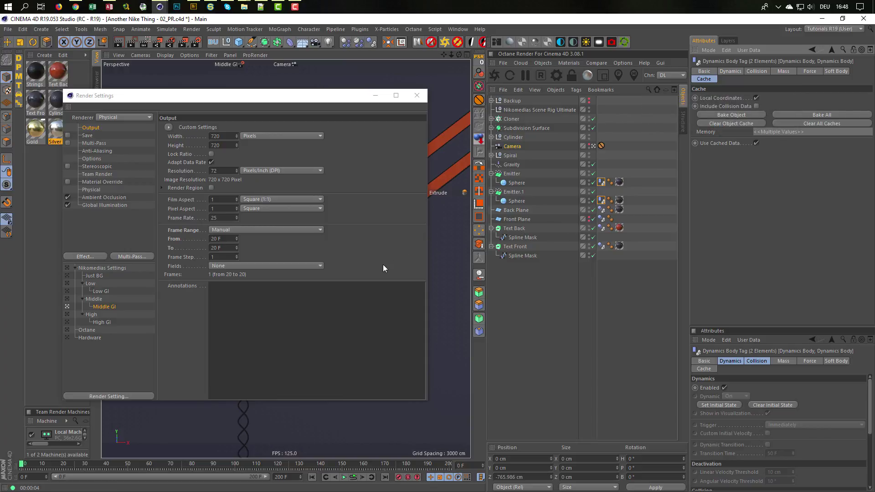
- Render frame 20 with the baked dynamics, compare it with the two earlier renders, and close the Picture Viewer
{"action": "key", "text": "shift+r"}
{"action": "key", "text": "Return"}
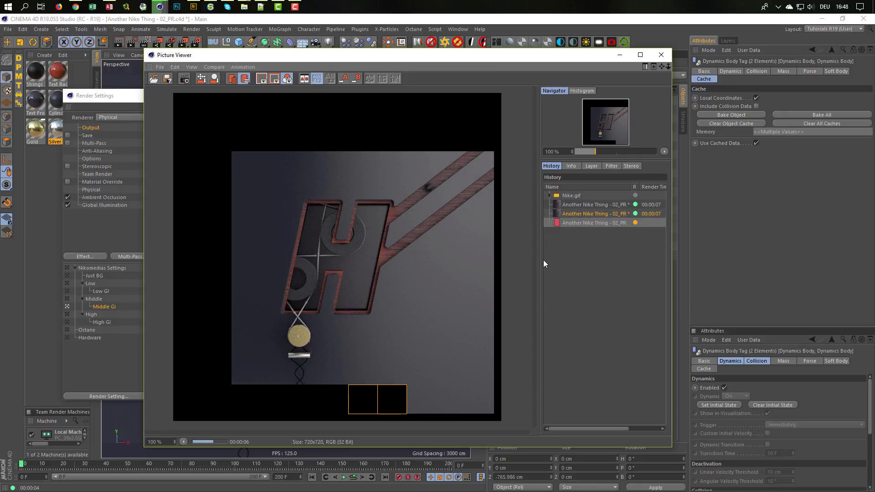
{"action": "left_click", "coordinate": [574, 222]}
{"action": "left_click", "coordinate": [574, 213]}
{"action": "left_click", "coordinate": [573, 223]}
{"action": "left_click", "coordinate": [572, 211]}
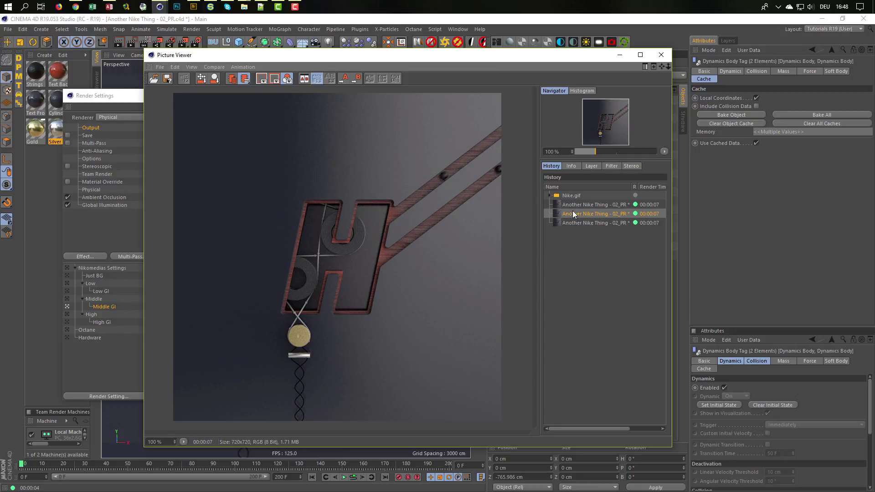
{"action": "left_click", "coordinate": [573, 207]}
{"action": "left_click", "coordinate": [571, 213]}
{"action": "left_click", "coordinate": [570, 222]}
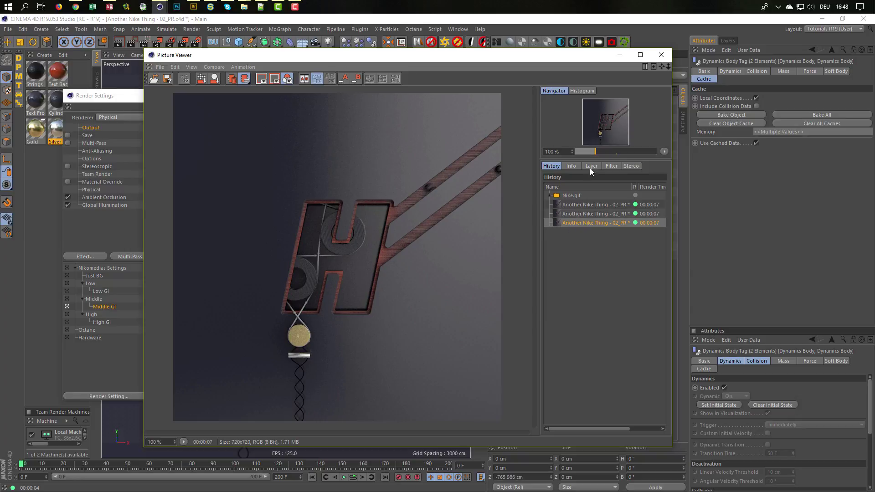
{"action": "left_click", "coordinate": [660, 55]}
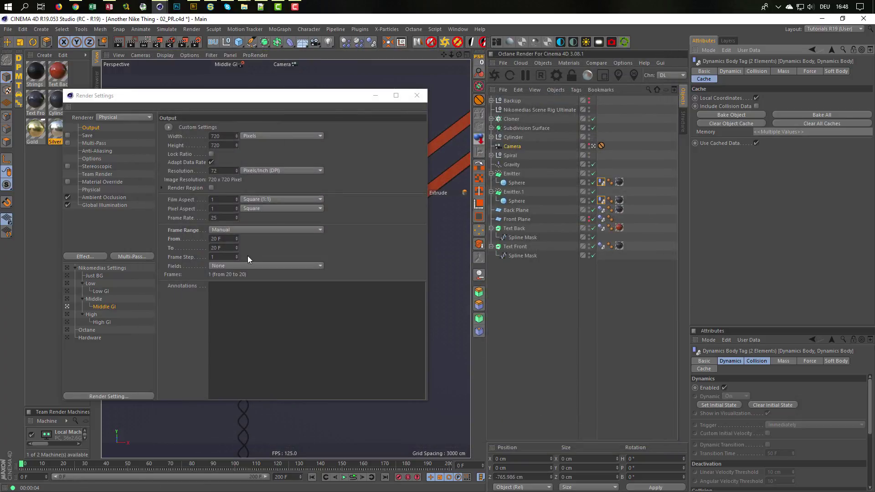
- Set the Camera's physical shutter speed to a custom value of 0.025 s
{"action": "left_click_drag", "start_coordinate": [317, 97], "coordinate": [359, 129]}
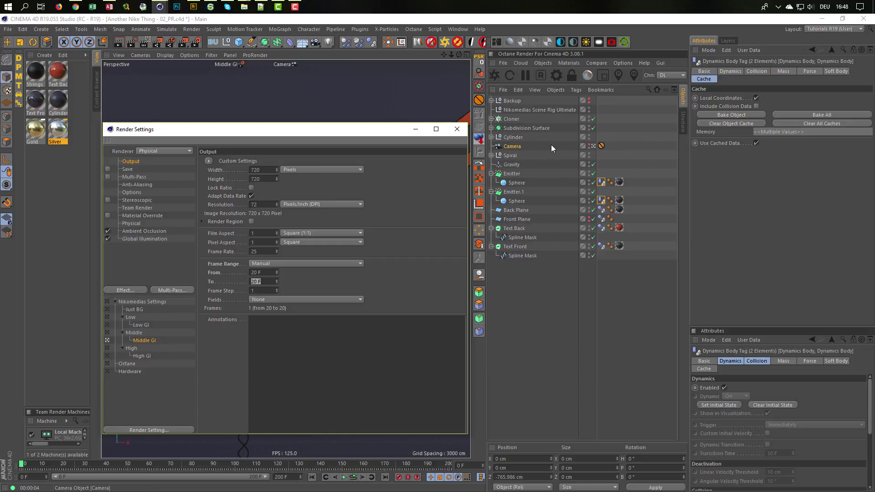
{"action": "left_click", "coordinate": [512, 146]}
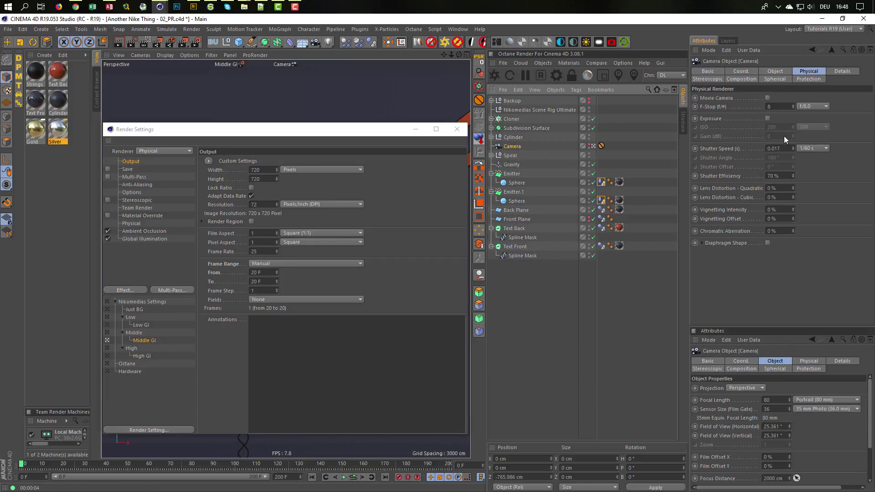
{"action": "left_click", "coordinate": [802, 148]}
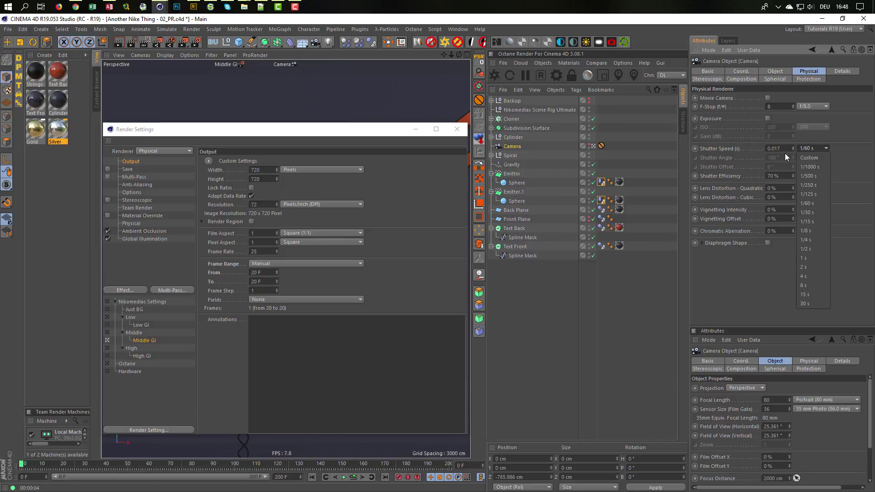
{"action": "left_click", "coordinate": [808, 212]}
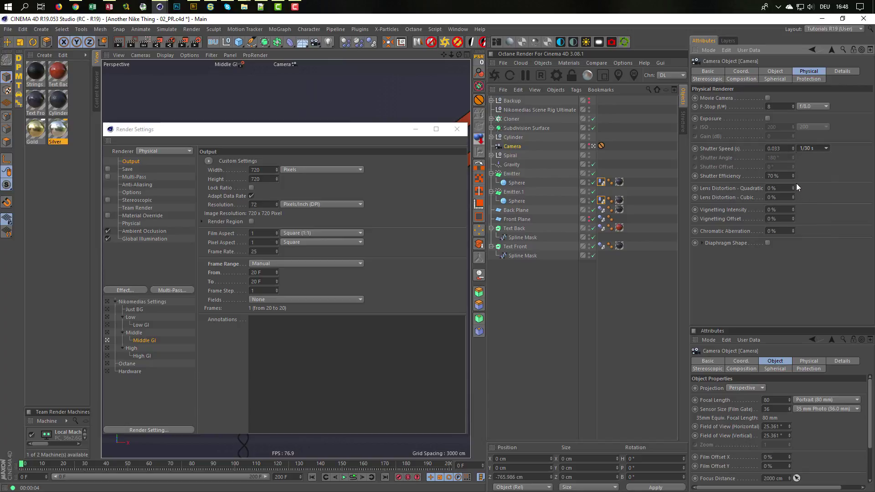
{"action": "left_click_drag", "start_coordinate": [774, 149], "coordinate": [786, 149]}
{"action": "type", "text": "25"}
{"action": "key", "text": "Return"}
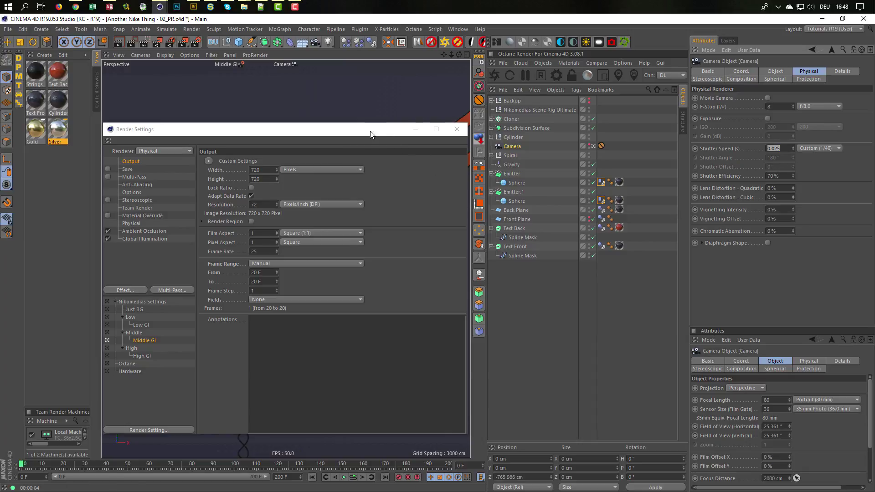
- Render frame 20 with the custom shutter speed, compare the blur with the earlier renders in the history, and close the viewer
{"action": "left_click_drag", "start_coordinate": [388, 128], "coordinate": [586, 127]}
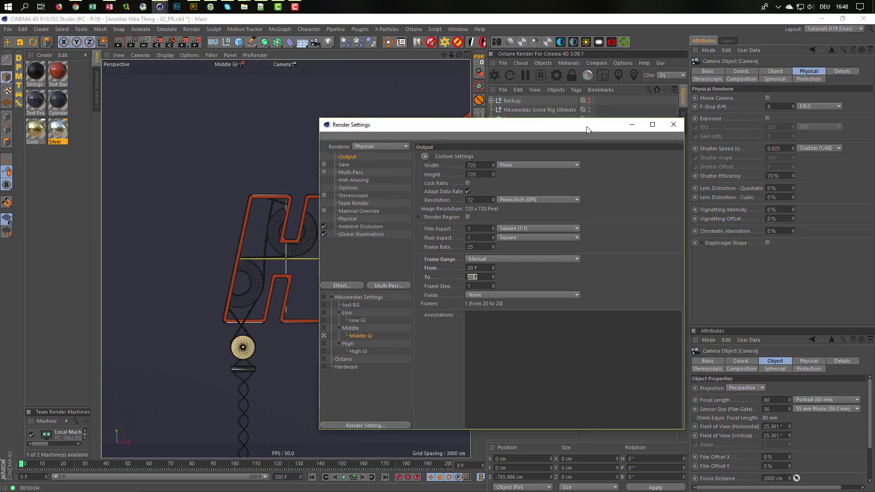
{"action": "left_click", "coordinate": [612, 231]}
{"action": "key", "text": "shift+r"}
{"action": "key", "text": "Return"}
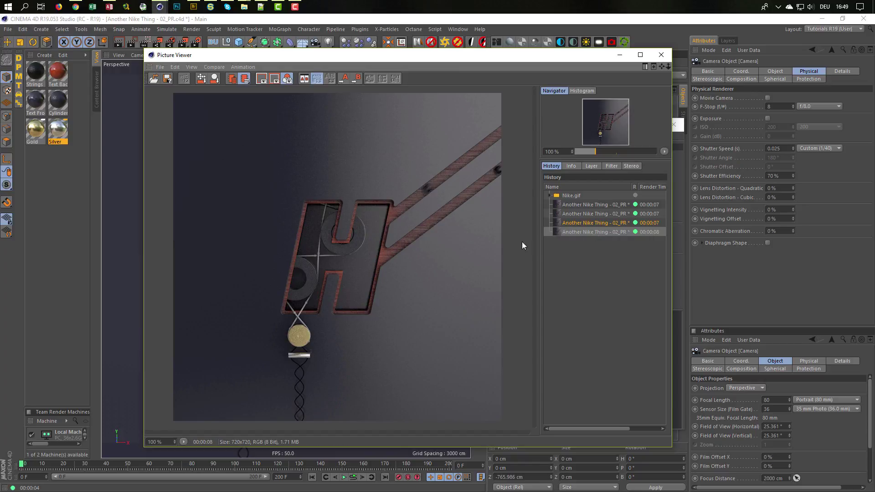
{"action": "left_click", "coordinate": [576, 223]}
{"action": "left_click", "coordinate": [572, 232]}
{"action": "double_click", "coordinate": [573, 226]}
{"action": "left_click", "coordinate": [576, 221]}
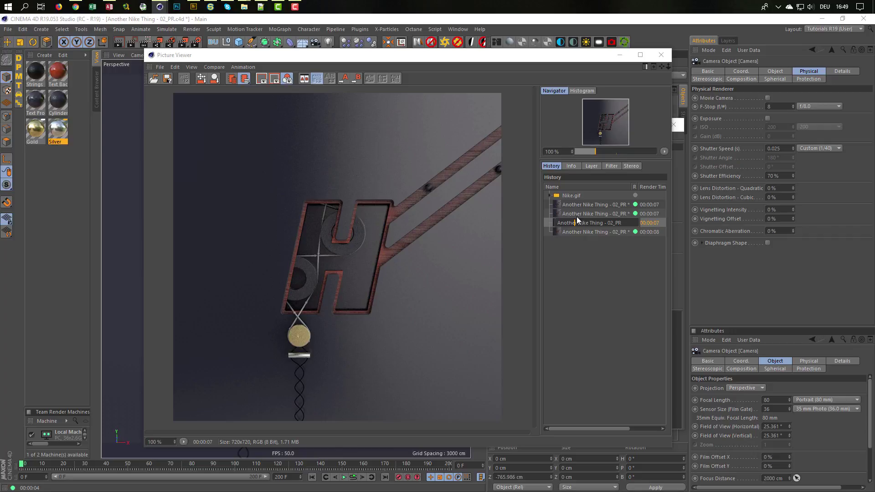
{"action": "left_click", "coordinate": [578, 215]}
{"action": "left_click", "coordinate": [662, 55]}
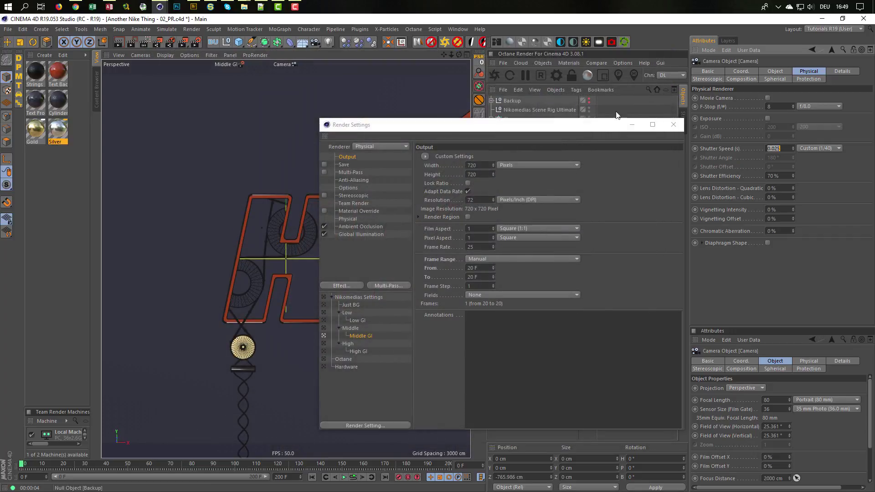
- Activate the High GI preset with the High preset's frame range set from 20 to 20, and render it to the Picture Viewer
{"action": "left_click", "coordinate": [324, 350]}
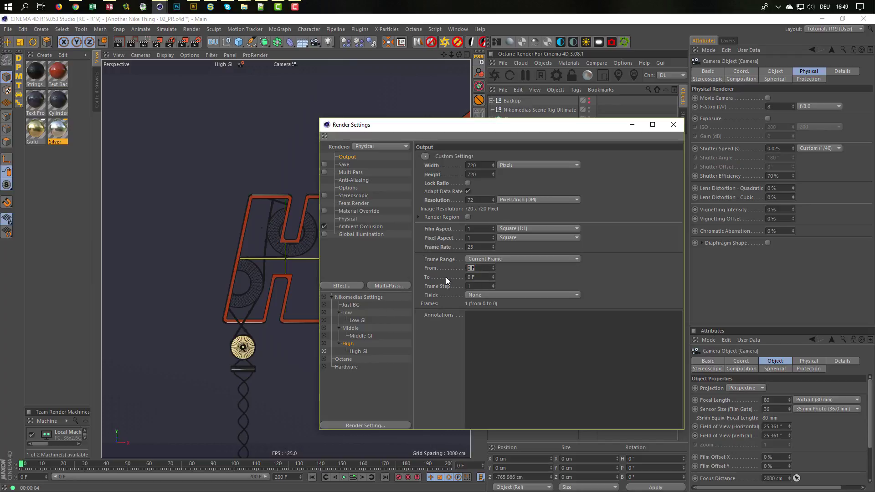
{"action": "type", "text": "20"}
{"action": "key", "text": "Tab"}
{"action": "type", "text": "20"}
{"action": "left_click", "coordinate": [352, 218]}
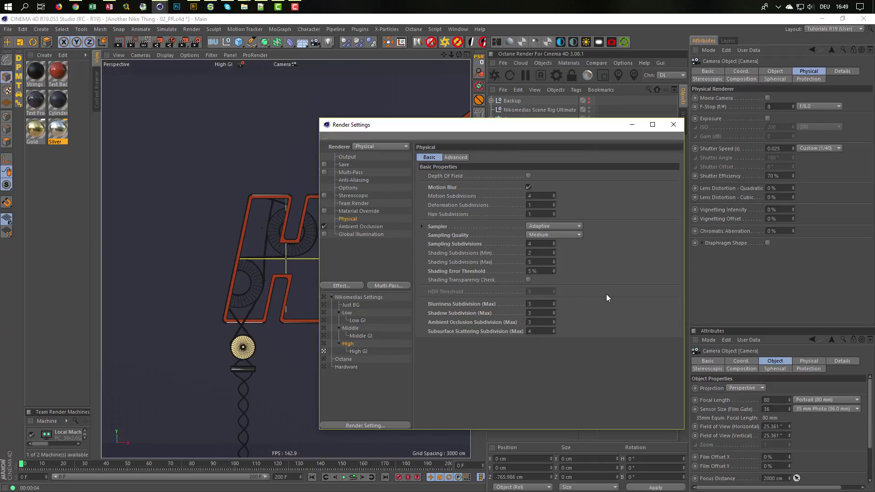
{"action": "key", "text": "shift+r"}
{"action": "key", "text": "Return"}
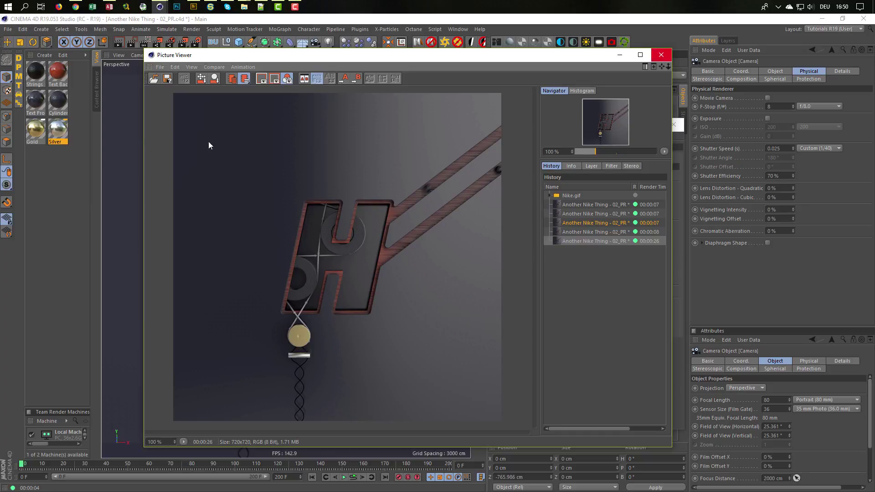
- Set the Gold material's reflectance layer roughness to 5% and close the Material Editor
{"action": "double_click", "coordinate": [36, 130]}
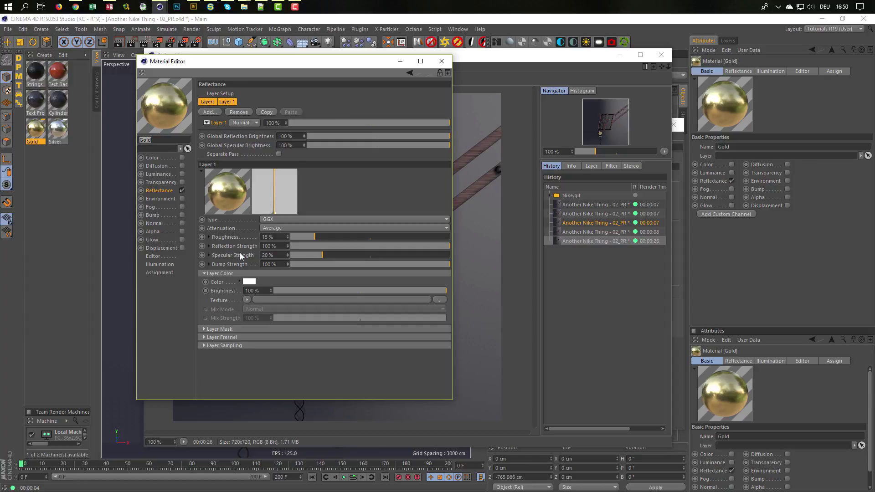
{"action": "left_click_drag", "start_coordinate": [283, 237], "coordinate": [225, 245]}
{"action": "type", "text": "5"}
{"action": "key", "text": "Return"}
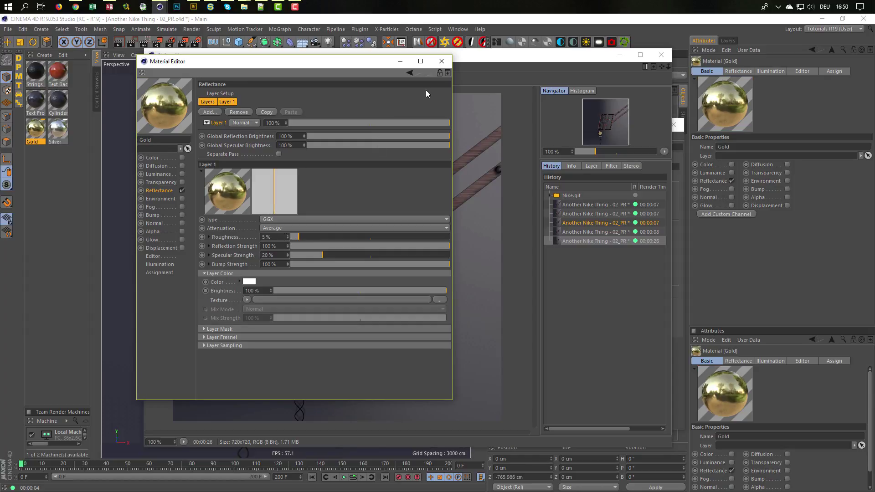
{"action": "left_click", "coordinate": [441, 61]}
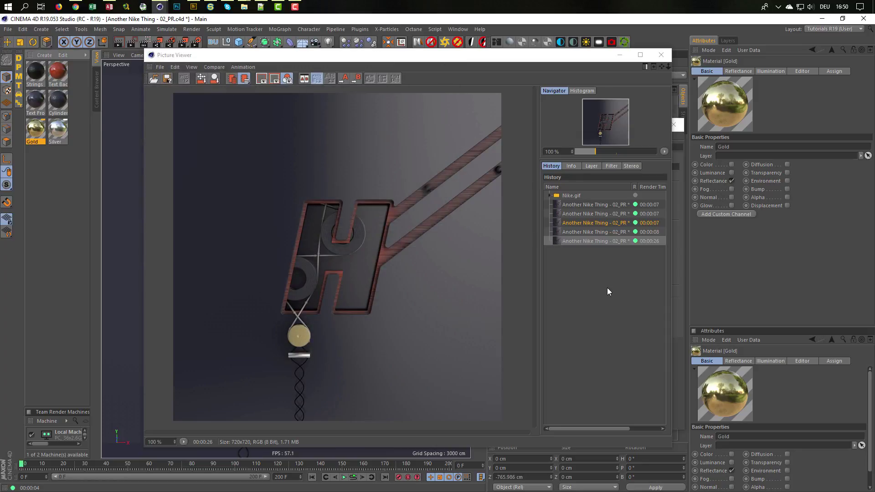
- Render frame 20 again with the adjusted Gold material, then close the Picture Viewer and the Render Settings
{"action": "key", "text": "shift+r"}
{"action": "key", "text": "Return"}
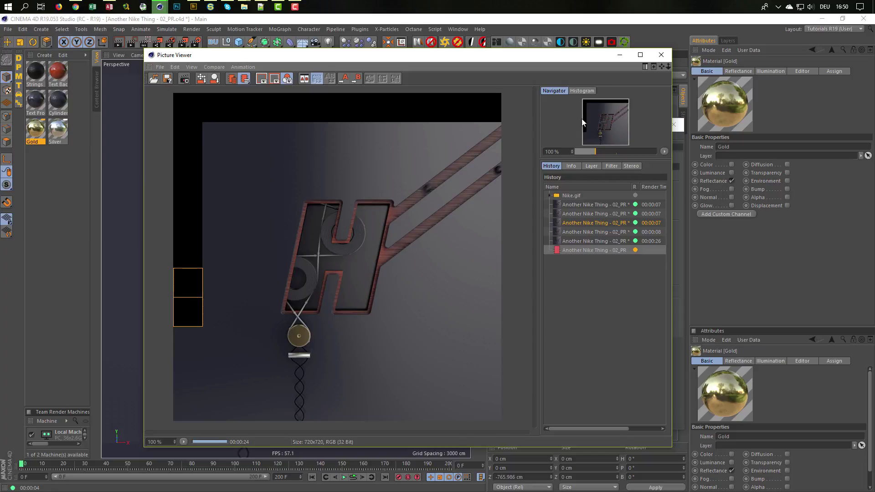
{"action": "left_click", "coordinate": [661, 55]}
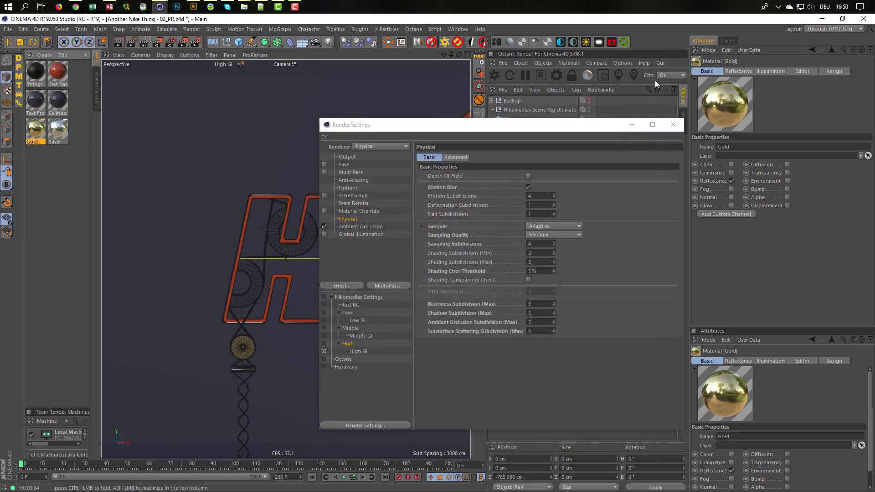
{"action": "left_click", "coordinate": [674, 124]}
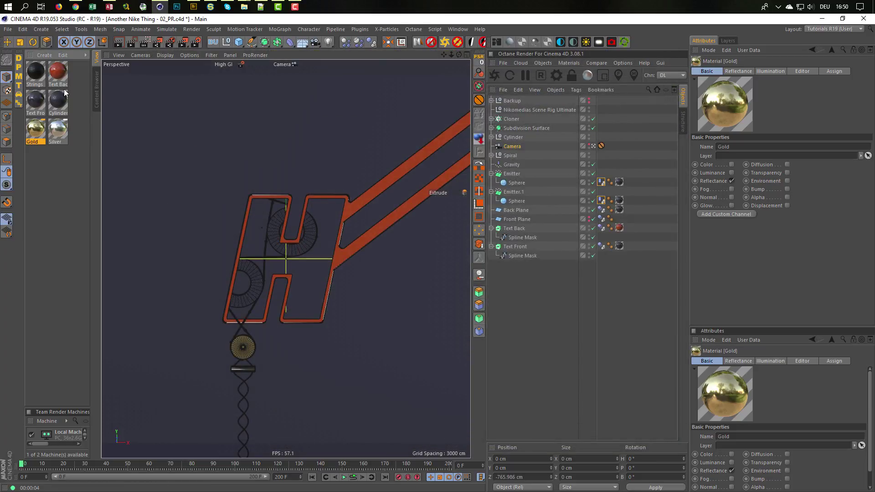
- Expand the Spiral, Cylinder and Subdivision Surface groups and assign the Strings material to the Sweep under the top Subdivision Surface
{"action": "left_click", "coordinate": [492, 156]}
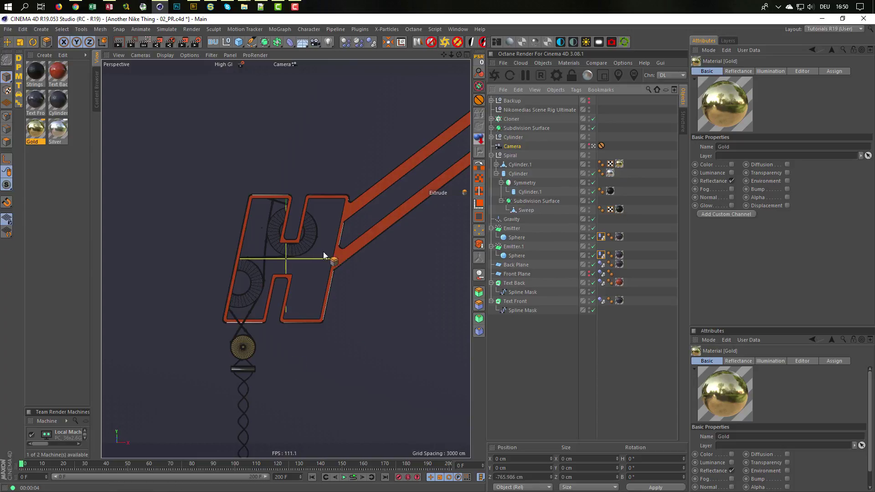
{"action": "left_click", "coordinate": [491, 137]}
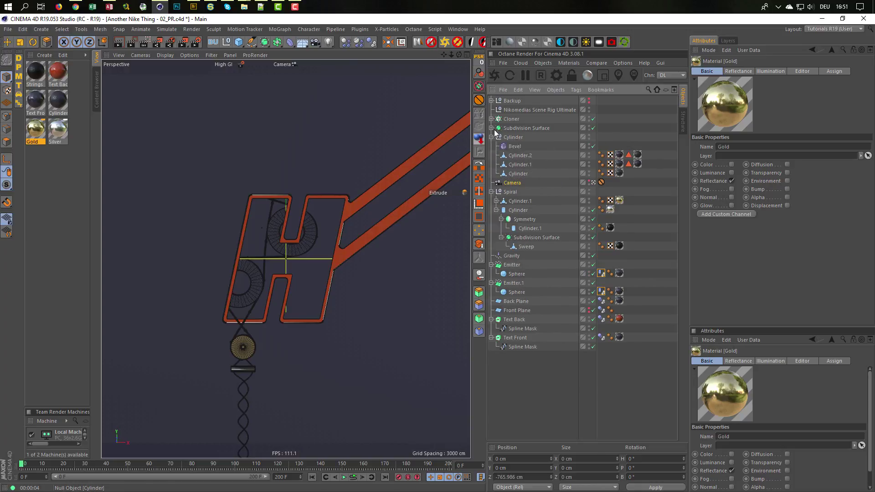
{"action": "left_click", "coordinate": [491, 129]}
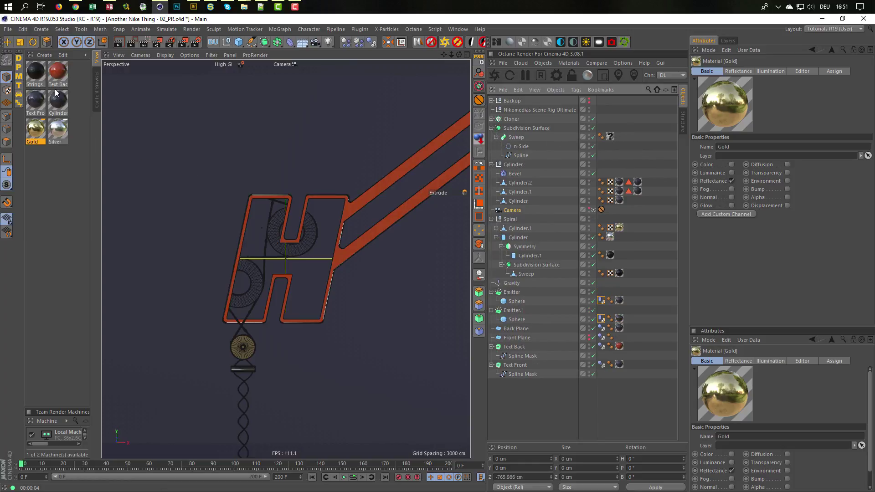
{"action": "left_click_drag", "start_coordinate": [36, 68], "coordinate": [612, 139]}
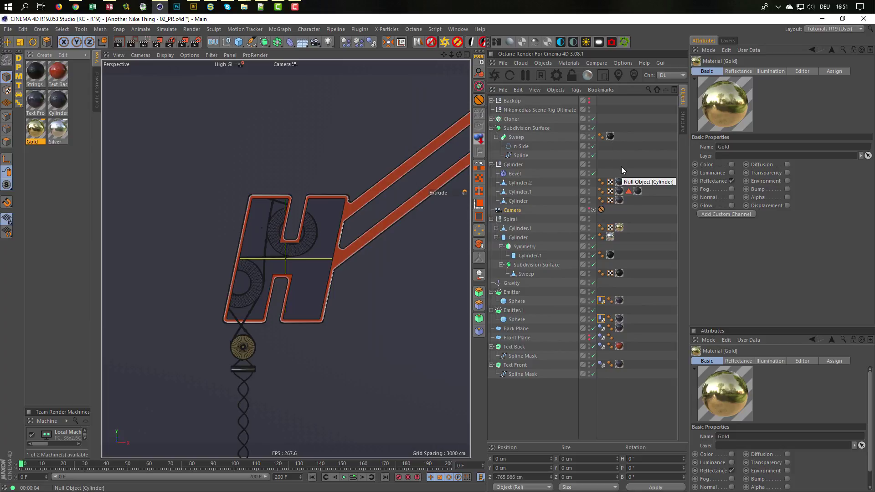
- Check the High preset, reactivate High GI, and render frame 20 with the Strings material on the Sweep
{"action": "left_click", "coordinate": [197, 42]}
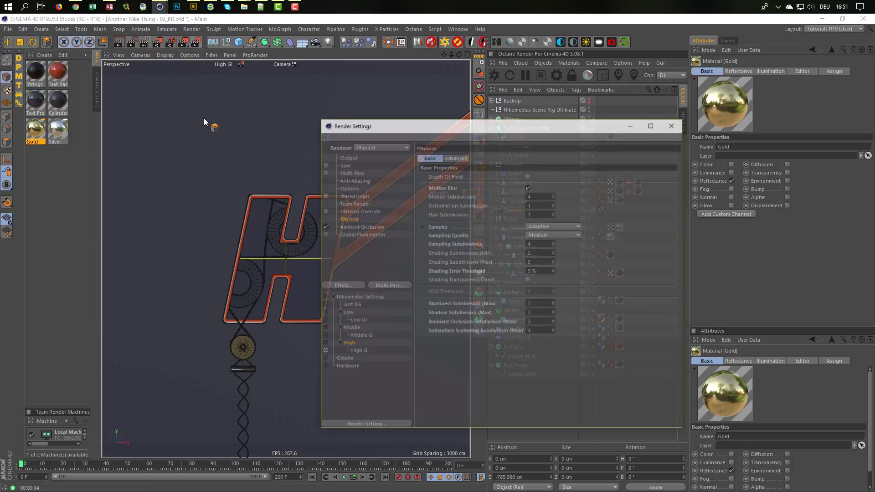
{"action": "left_click", "coordinate": [323, 343]}
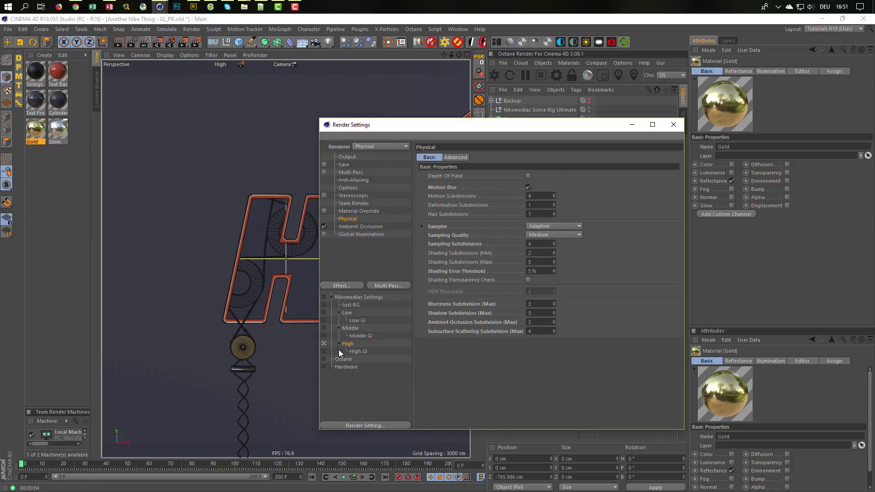
{"action": "left_click", "coordinate": [324, 351]}
{"action": "key", "text": "shift+r"}
{"action": "key", "text": "Return"}
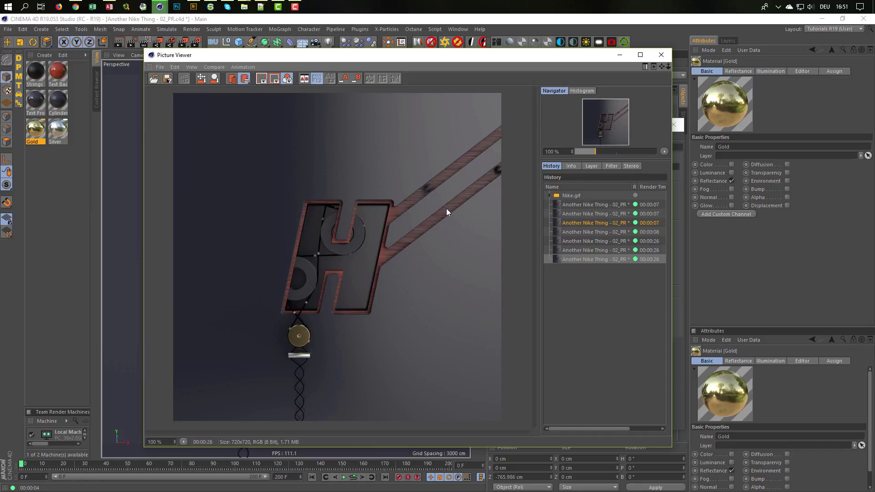
- Compare the last two renders in the Picture Viewer history and close the viewer
{"action": "left_click", "coordinate": [588, 250]}
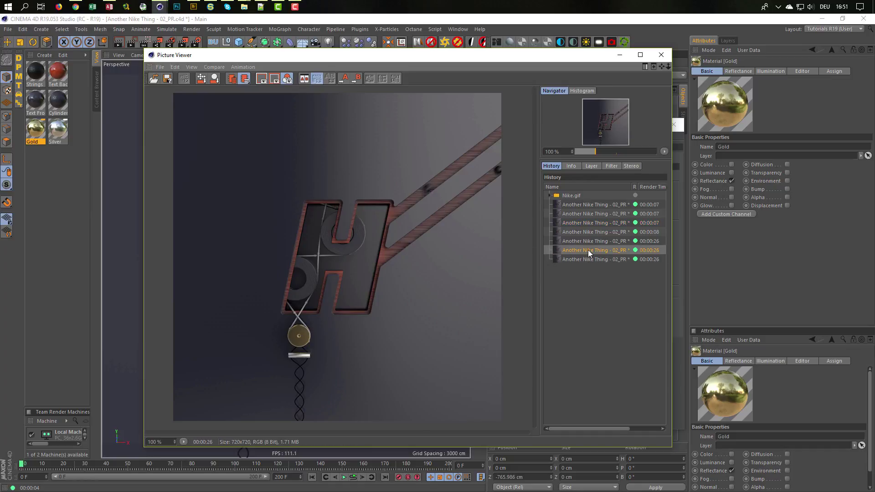
{"action": "left_click", "coordinate": [587, 256]}
{"action": "left_click", "coordinate": [587, 253]}
{"action": "left_click", "coordinate": [587, 258]}
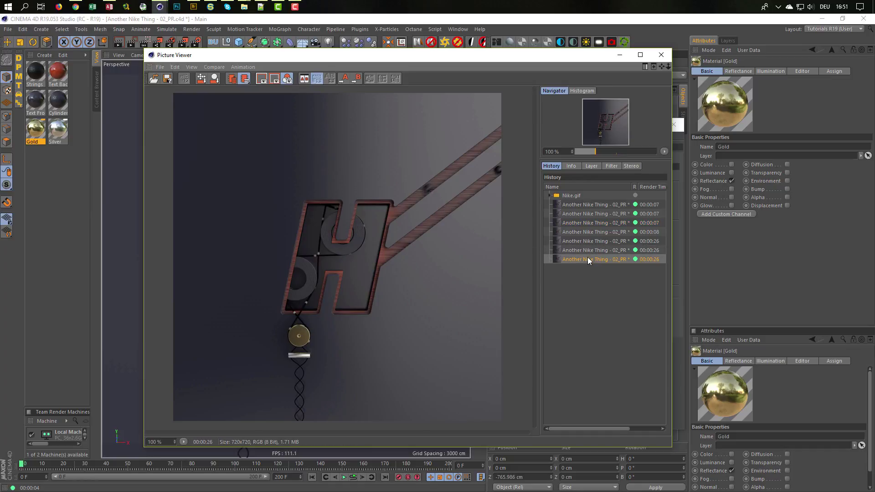
{"action": "left_click", "coordinate": [588, 251]}
{"action": "left_click", "coordinate": [588, 258]}
{"action": "left_click", "coordinate": [661, 55]}
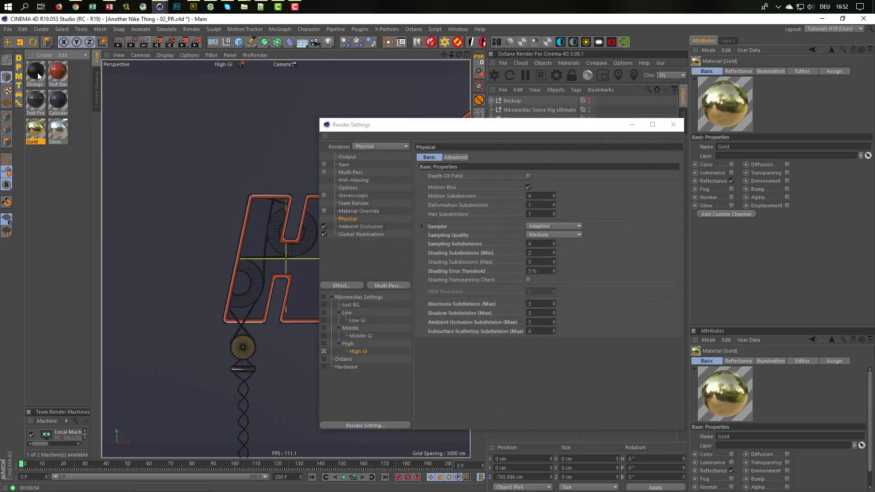
- Move the Strings material to the end of the material list, duplicate it, and rename the copy "Strings brighter"
{"action": "left_click_drag", "start_coordinate": [37, 73], "coordinate": [145, 357]}
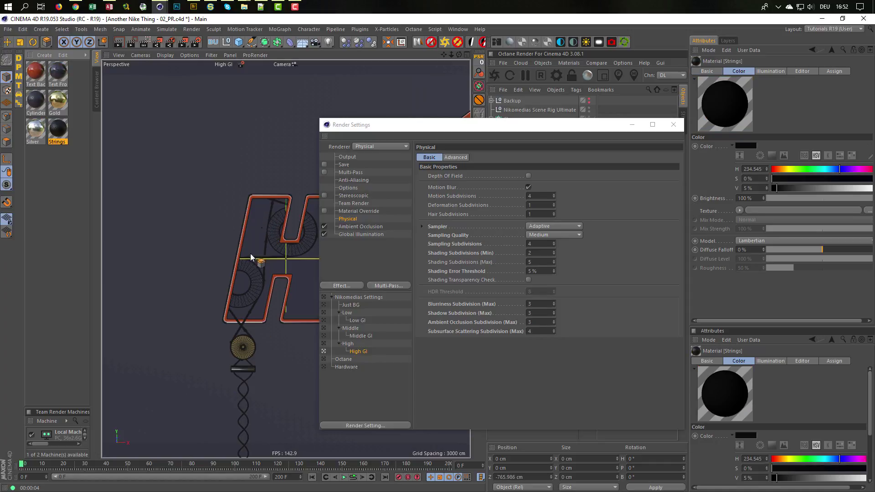
{"action": "left_click", "coordinate": [59, 129]}
{"action": "left_click_drag", "start_coordinate": [59, 130], "coordinate": [51, 174], "text": "ctrl"}
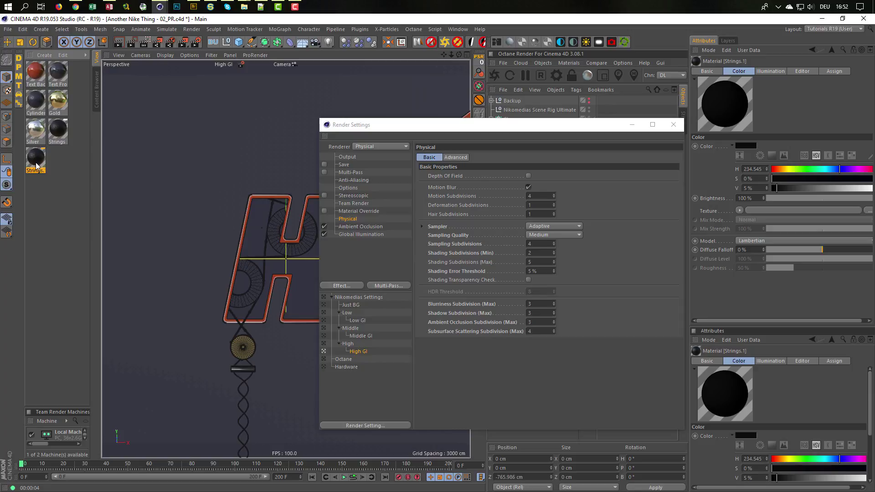
{"action": "double_click", "coordinate": [36, 164]}
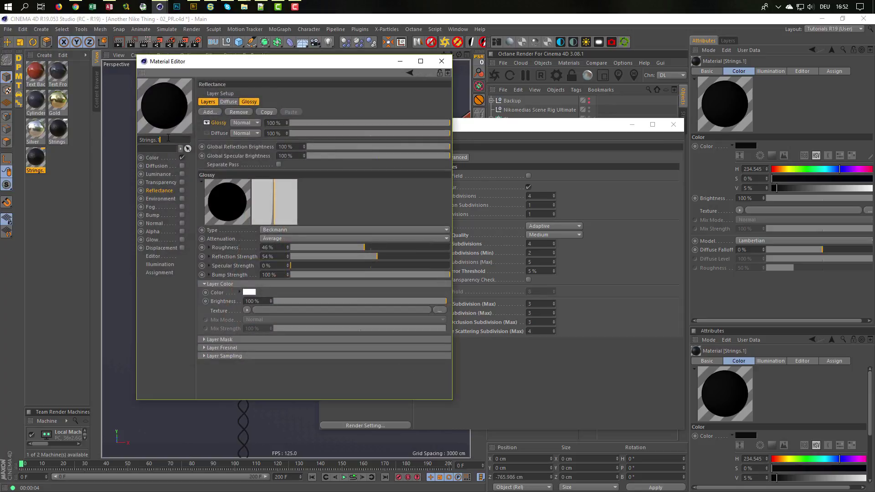
{"action": "double_click", "coordinate": [168, 138]}
{"action": "key", "text": "BackSpace"}
{"action": "type", "text": "brighter"}
{"action": "key", "text": "Return"}
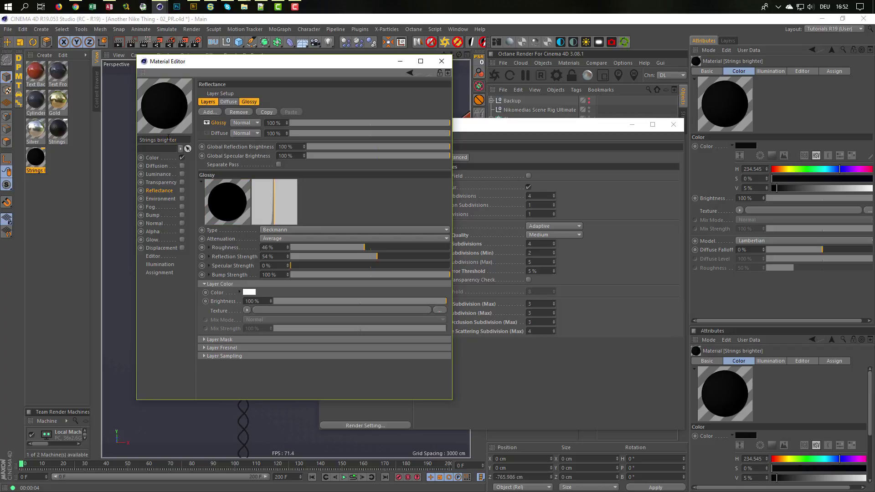
- Enable the Reflectance channel on both the Strings brighter and Strings materials
{"action": "left_click", "coordinate": [161, 158]}
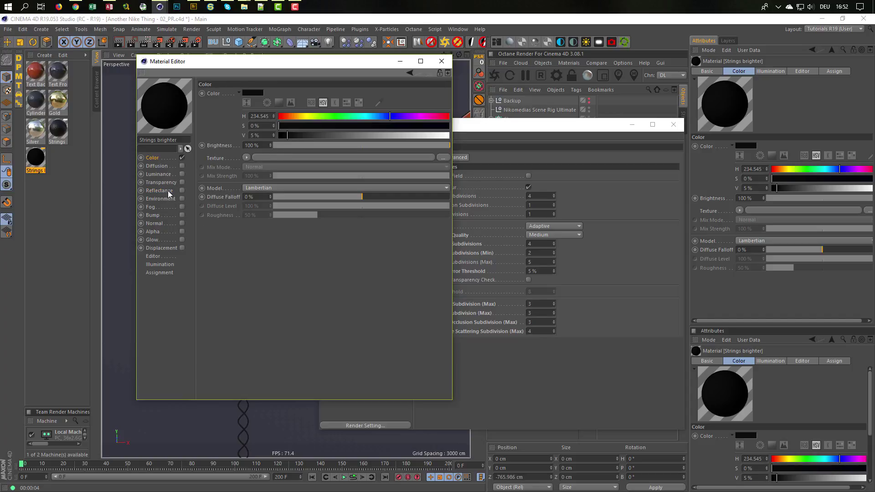
{"action": "left_click", "coordinate": [182, 189]}
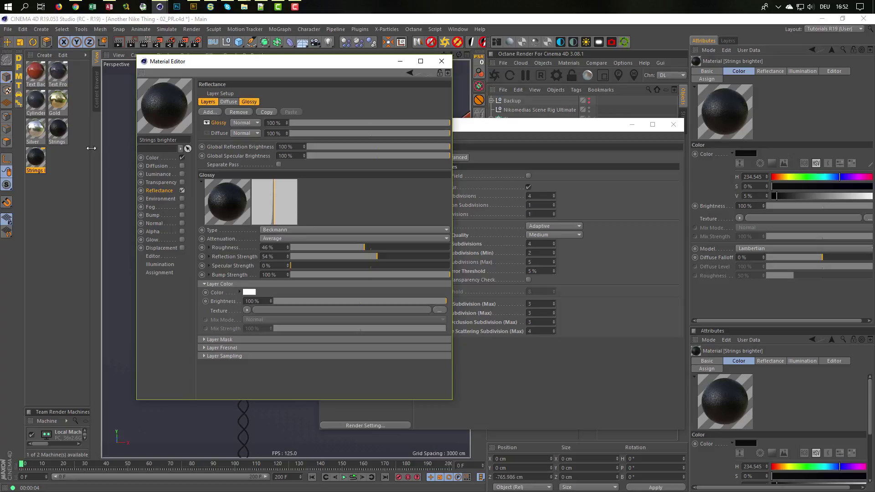
{"action": "left_click", "coordinate": [59, 132]}
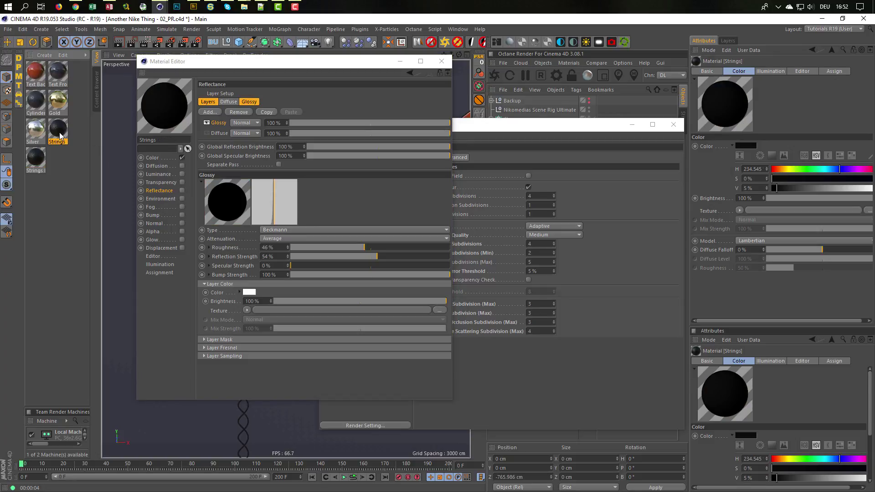
{"action": "left_click", "coordinate": [182, 190]}
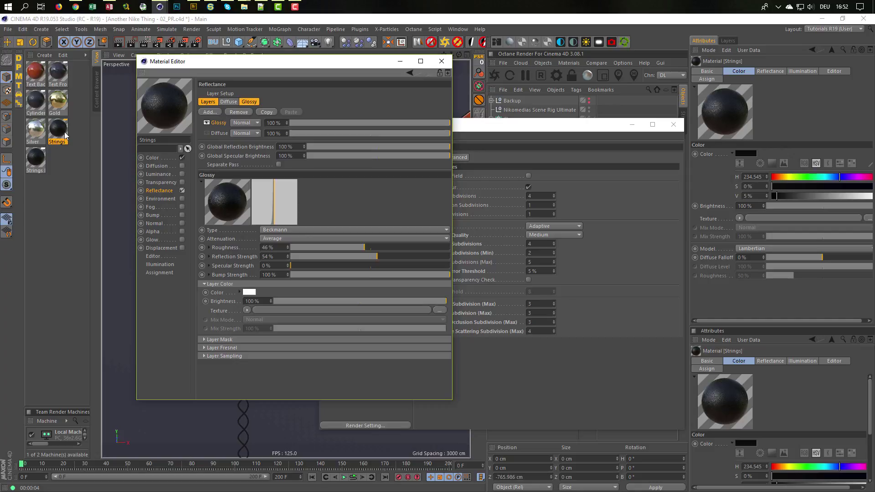
- Review the other materials, set the Strings brighter color's V value to 13%, and close the Material Editor and Render Settings
{"action": "left_click", "coordinate": [33, 102]}
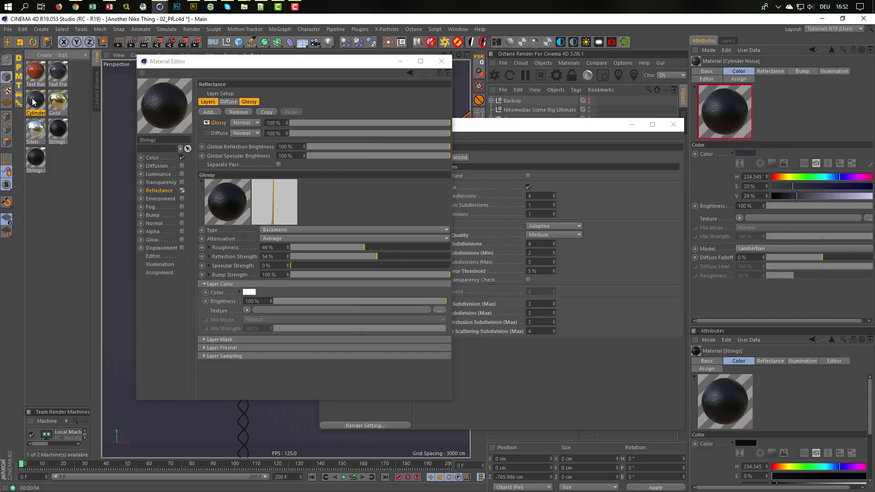
{"action": "left_click", "coordinate": [58, 75]}
{"action": "left_click", "coordinate": [40, 76]}
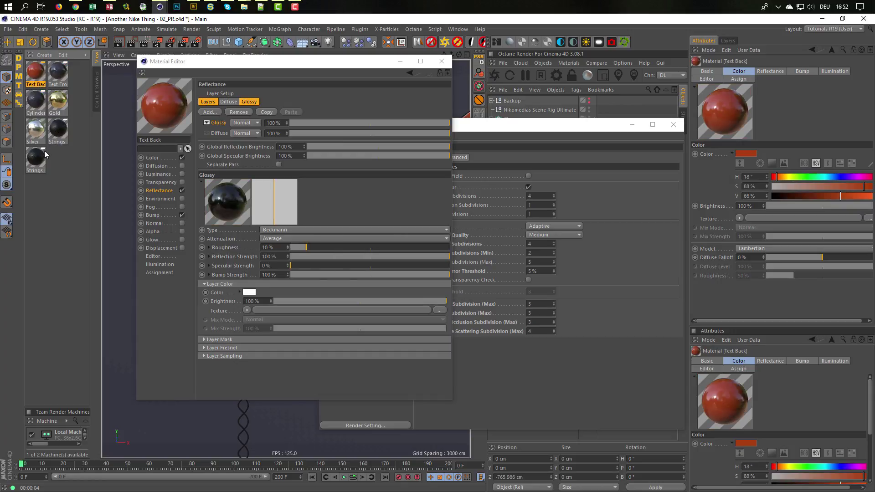
{"action": "left_click", "coordinate": [43, 163]}
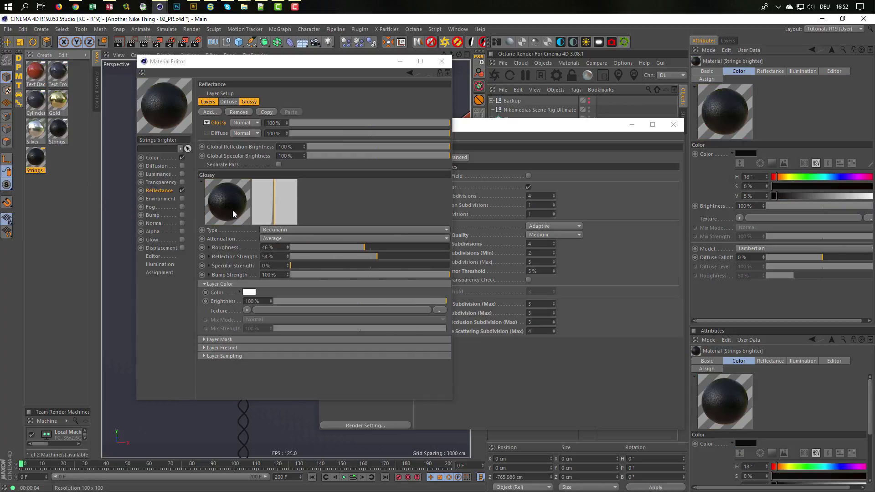
{"action": "left_click", "coordinate": [152, 157]}
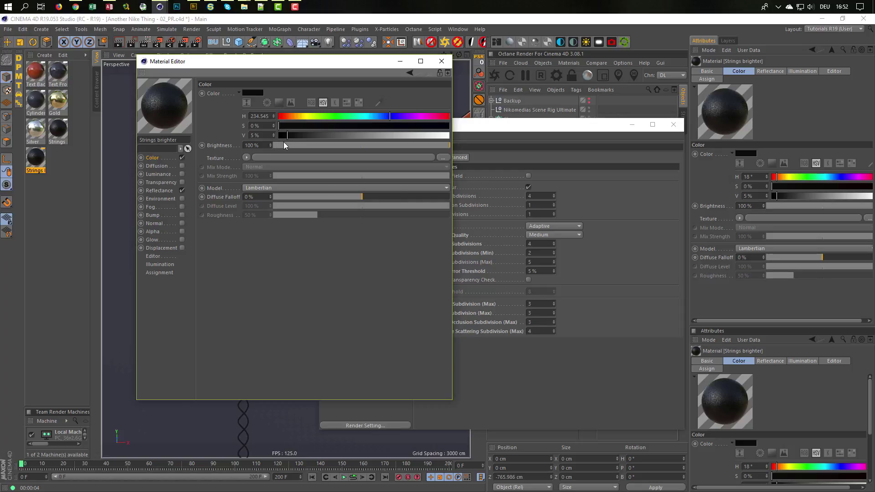
{"action": "left_click_drag", "start_coordinate": [292, 136], "coordinate": [301, 136]}
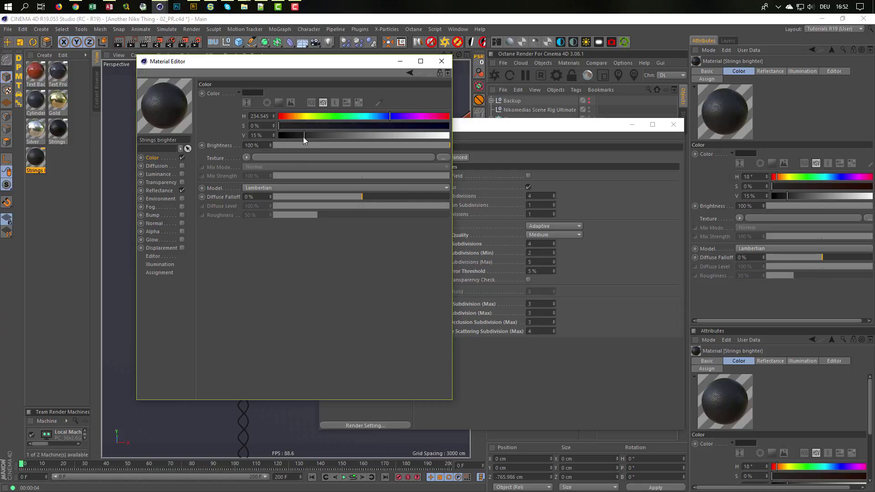
{"action": "left_click", "coordinate": [441, 61]}
{"action": "left_click", "coordinate": [673, 125]}
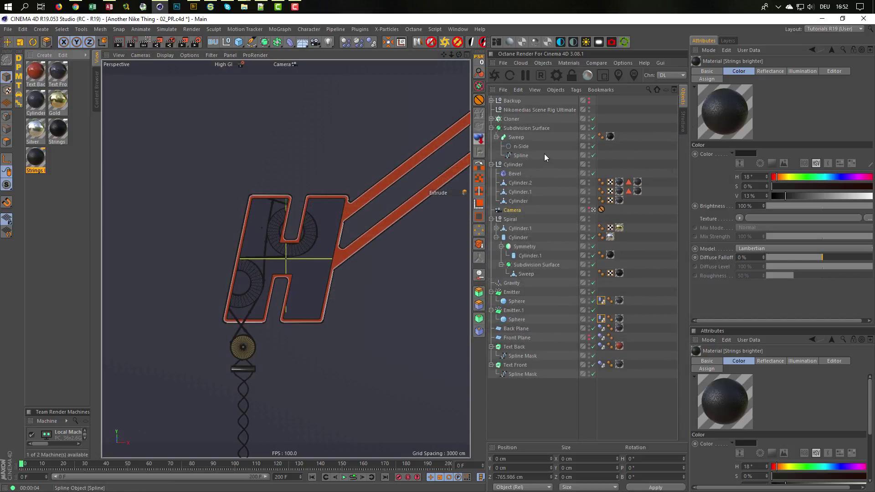
- Assign the Strings brighter material to the Sphere inside the Cloner and save the project
{"action": "left_click", "coordinate": [491, 119]}
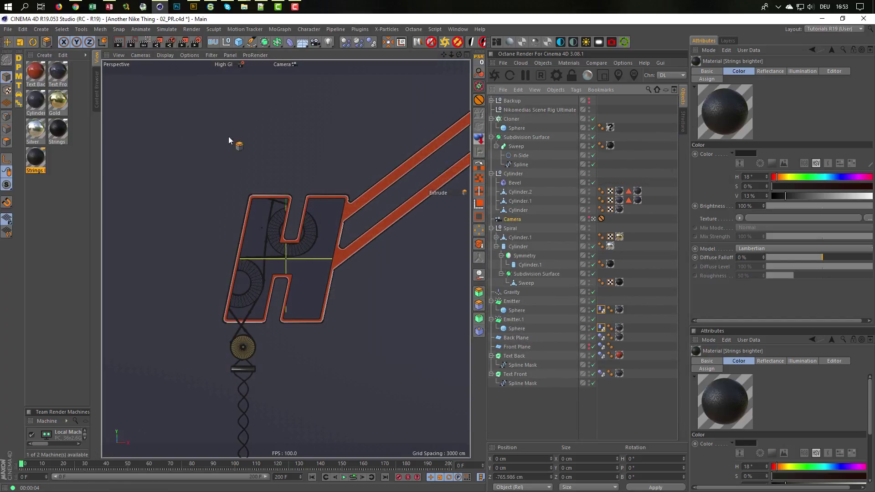
{"action": "left_click_drag", "start_coordinate": [31, 159], "coordinate": [611, 127]}
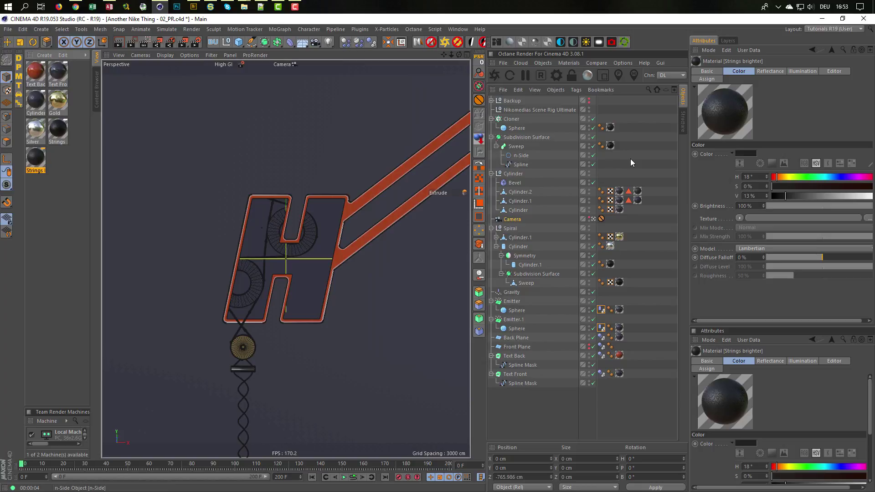
{"action": "key", "text": "ctrl+s"}
- Render frame 20 with the new string materials and compare it with the previous render in the history
{"action": "key", "text": "shift+r"}
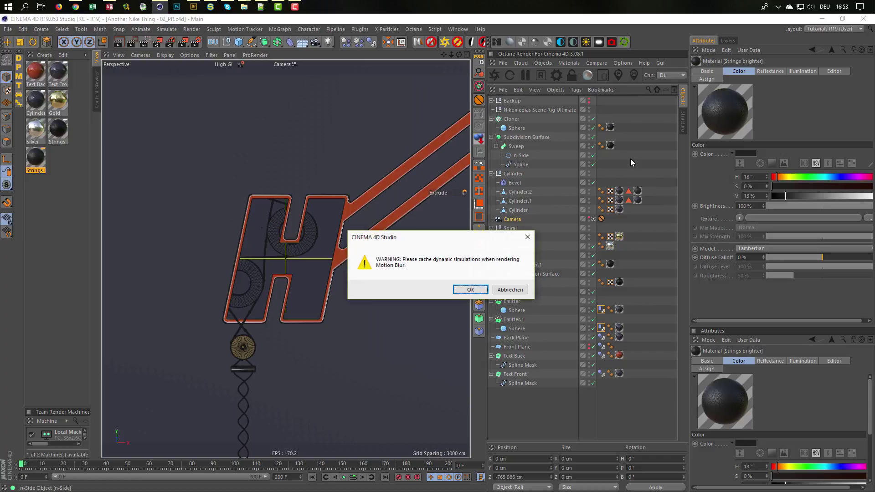
{"action": "key", "text": "Return"}
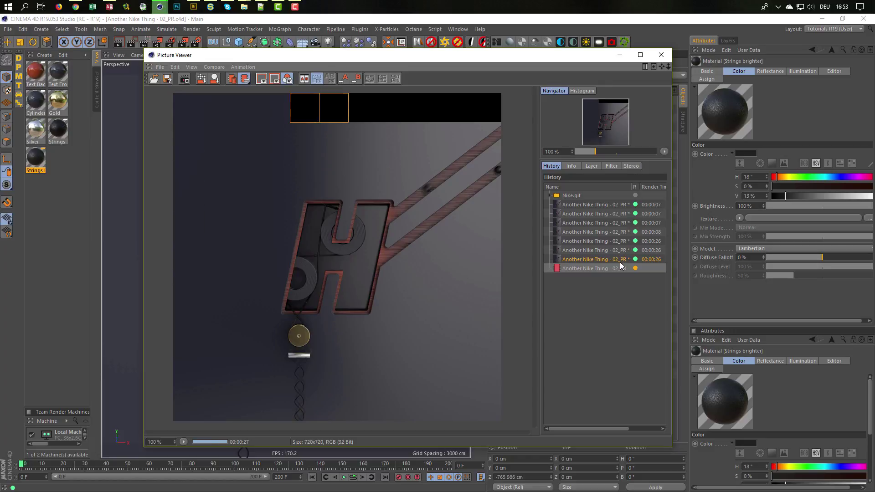
{"action": "left_click", "coordinate": [573, 259]}
{"action": "left_click", "coordinate": [573, 267]}
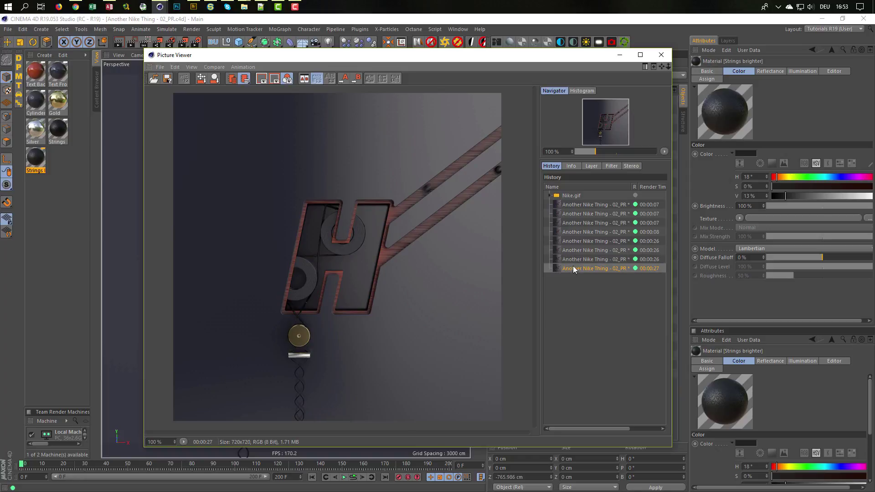
{"action": "left_click", "coordinate": [575, 259]}
{"action": "left_click", "coordinate": [575, 268]}
{"action": "left_click", "coordinate": [577, 261]}
{"action": "left_click", "coordinate": [576, 270]}
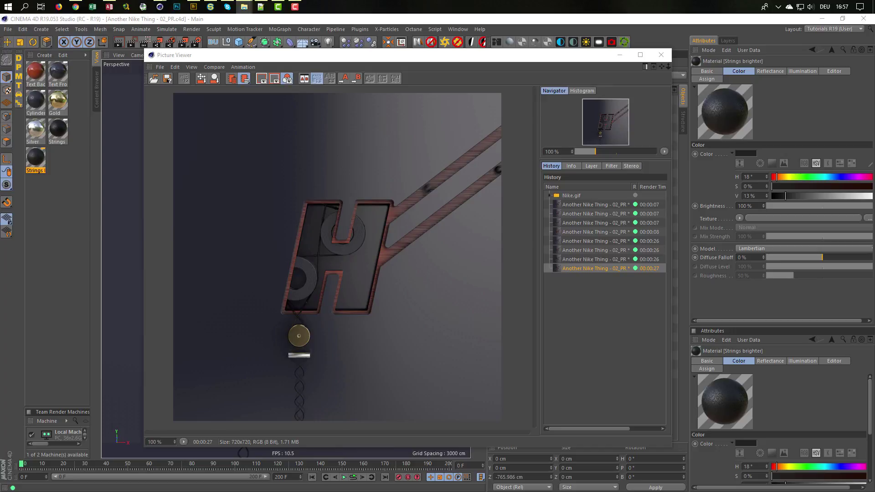
{"action": "left_click", "coordinate": [552, 58]}
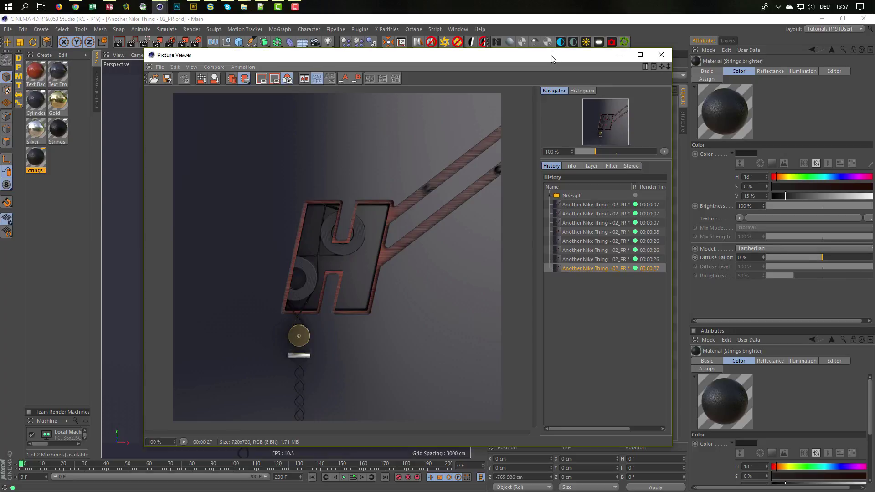